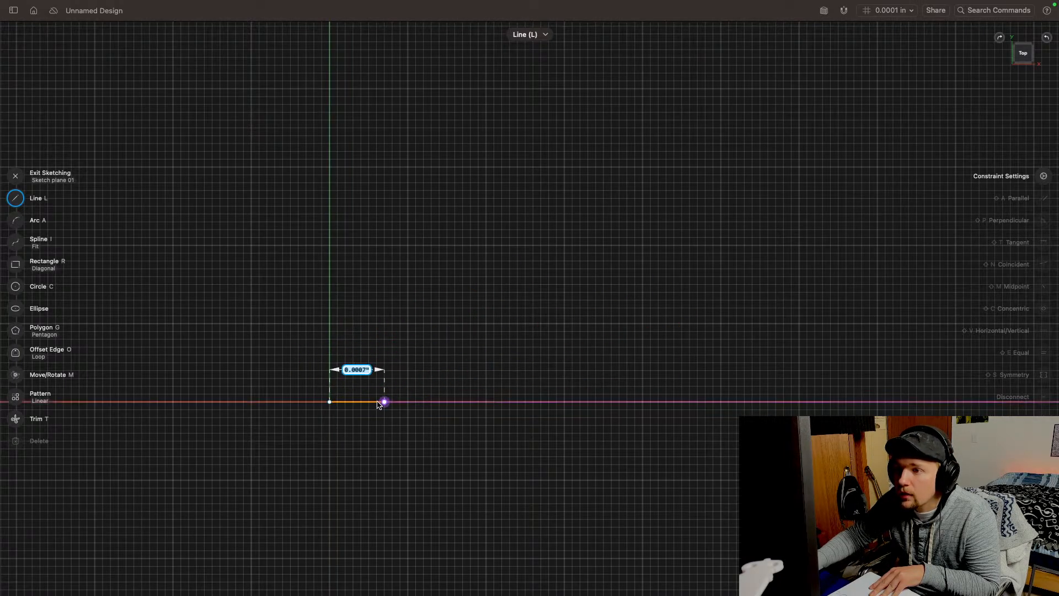
Step: Cancel the line in progress, switch to Safari to check the YouTube live stream page, and return to the Shapr3D sketch
key("Escape")
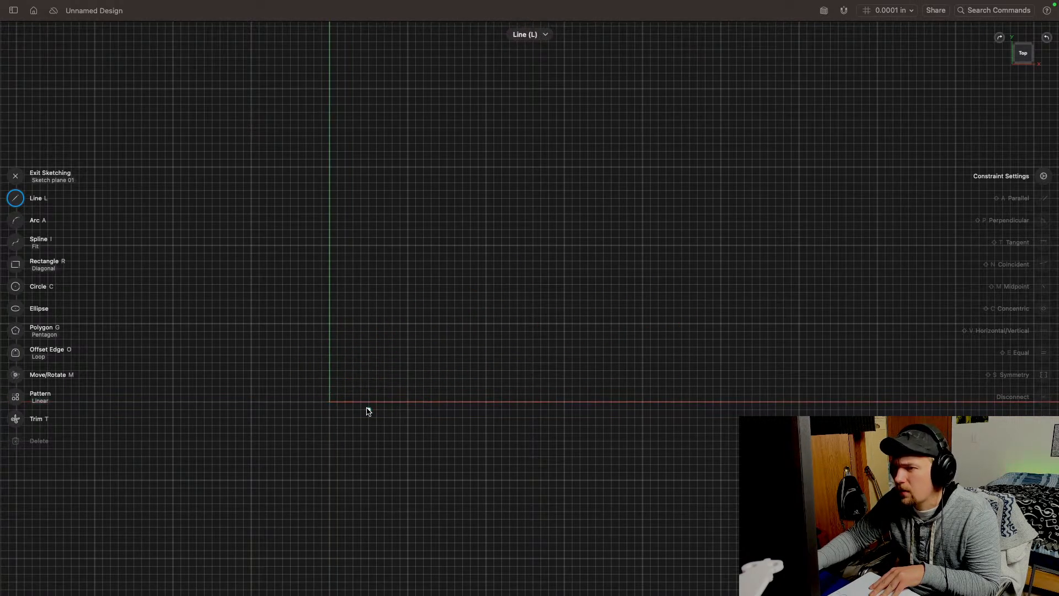
key("super+Tab")
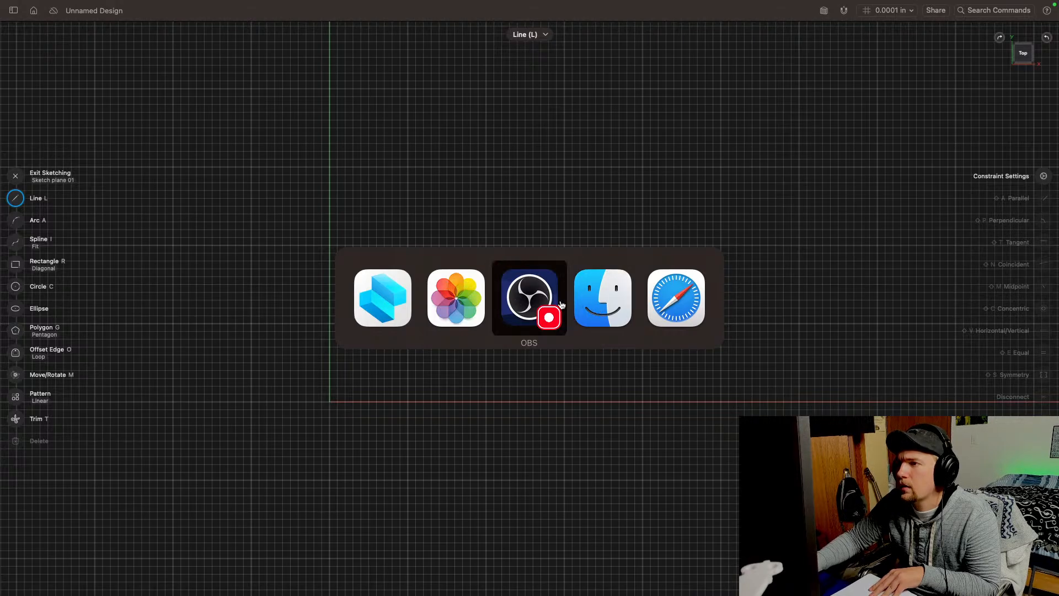
left_click(679, 307)
left_click(276, 37)
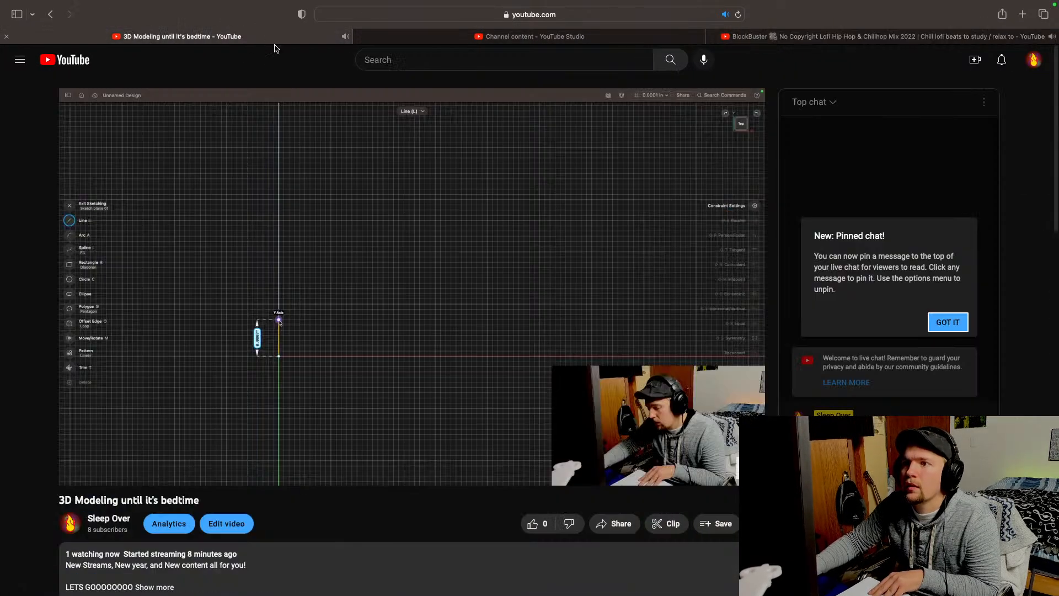
key("super+Tab")
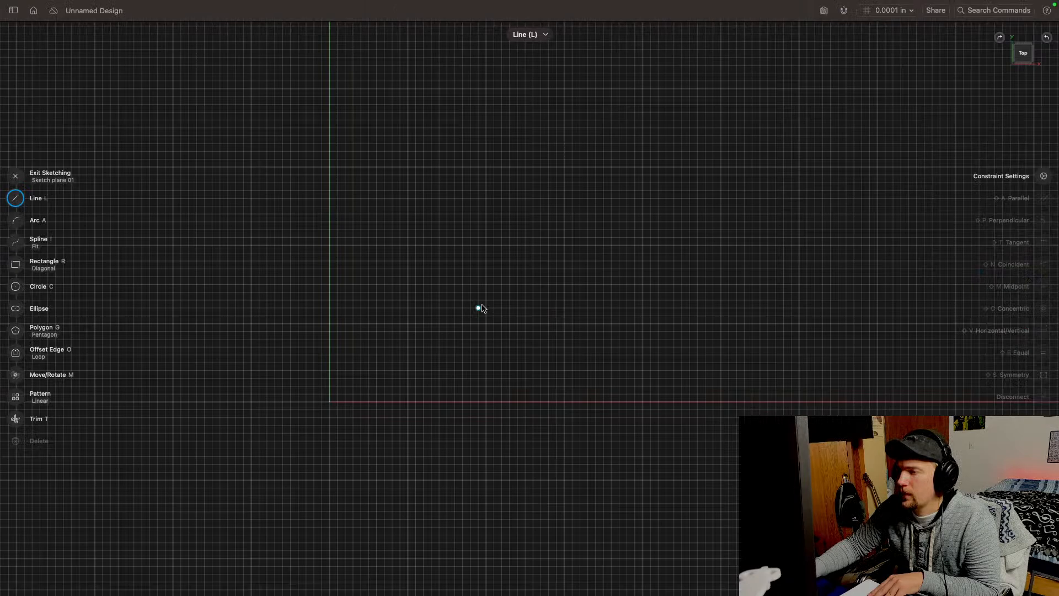
Step: Change the foot and inch format of the design units from decimal to fractional
left_click(330, 402)
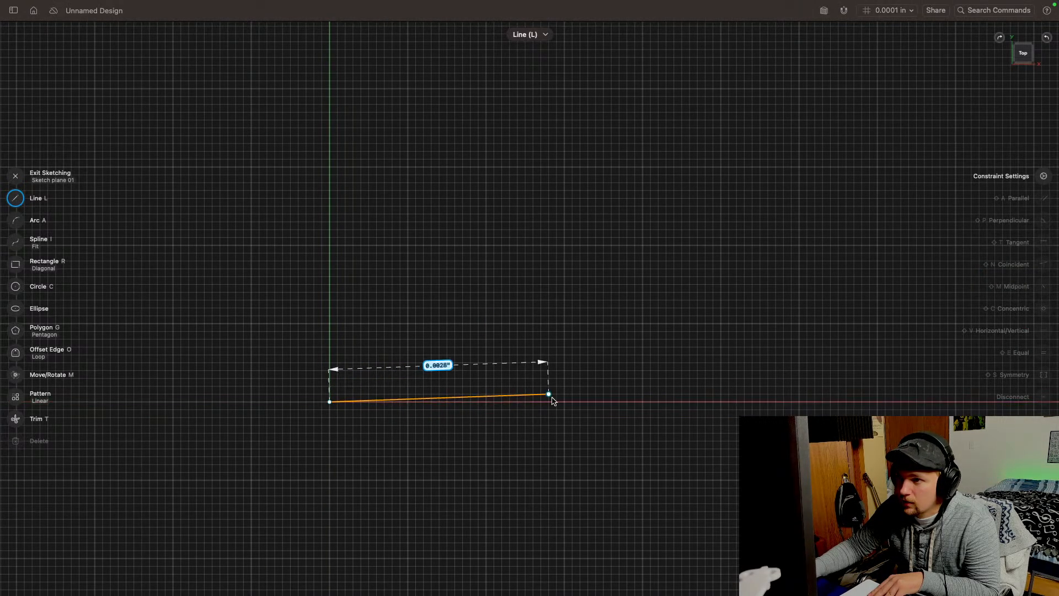
left_click(910, 11)
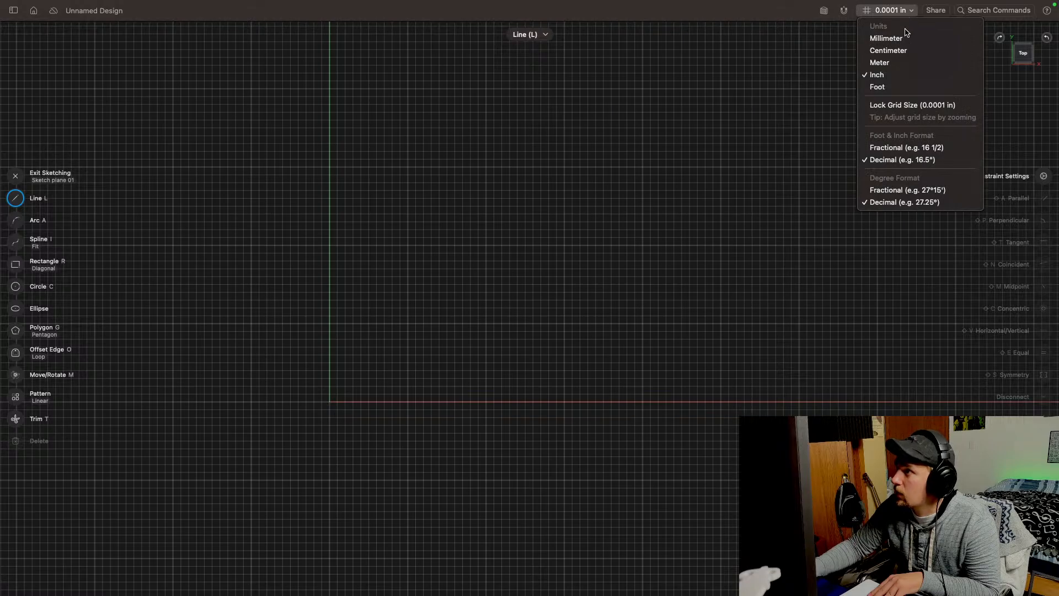
left_click(907, 147)
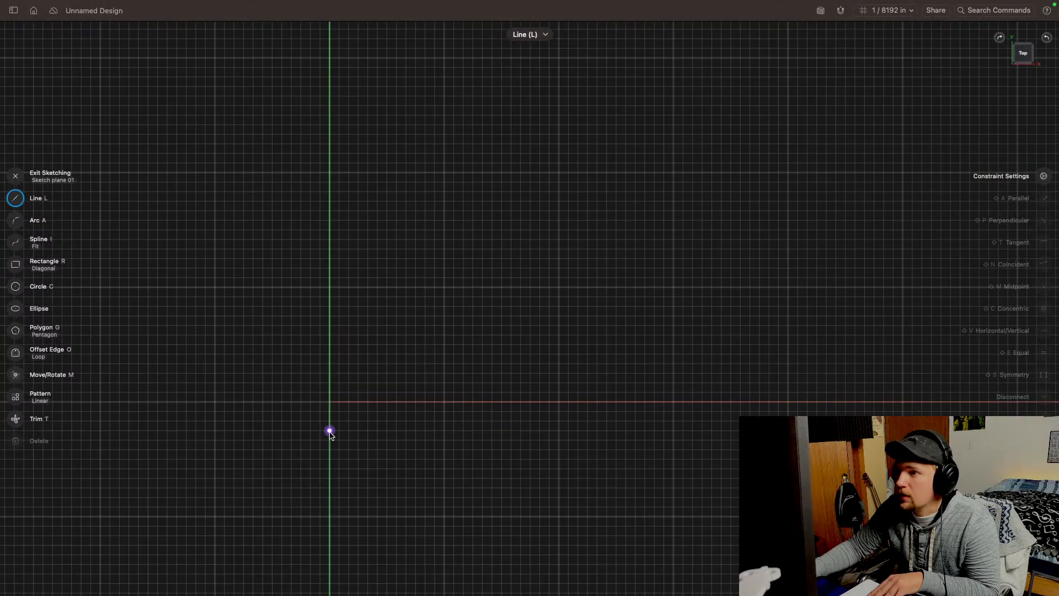
Step: Draw a short horizontal line from the origin along the X axis and exit the sketch
left_click(329, 402)
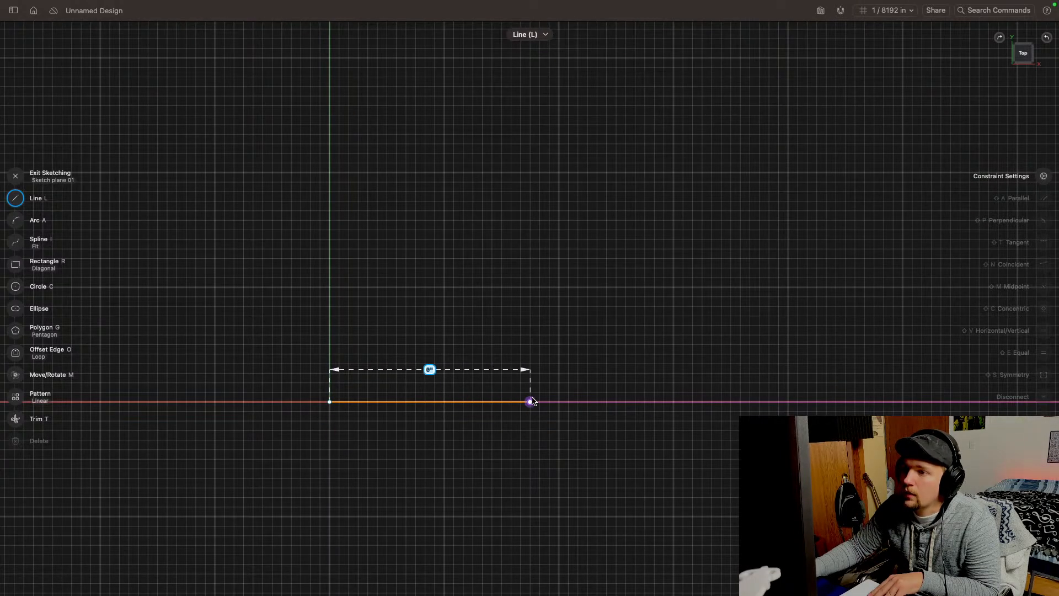
left_click(492, 402)
key("Escape")
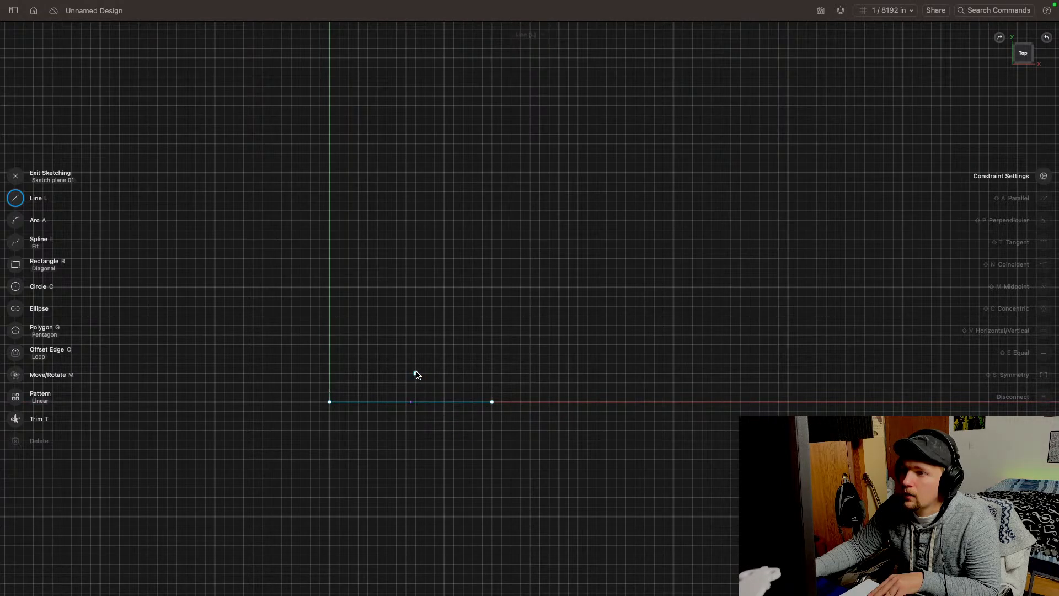
key("Escape")
key("Escape")
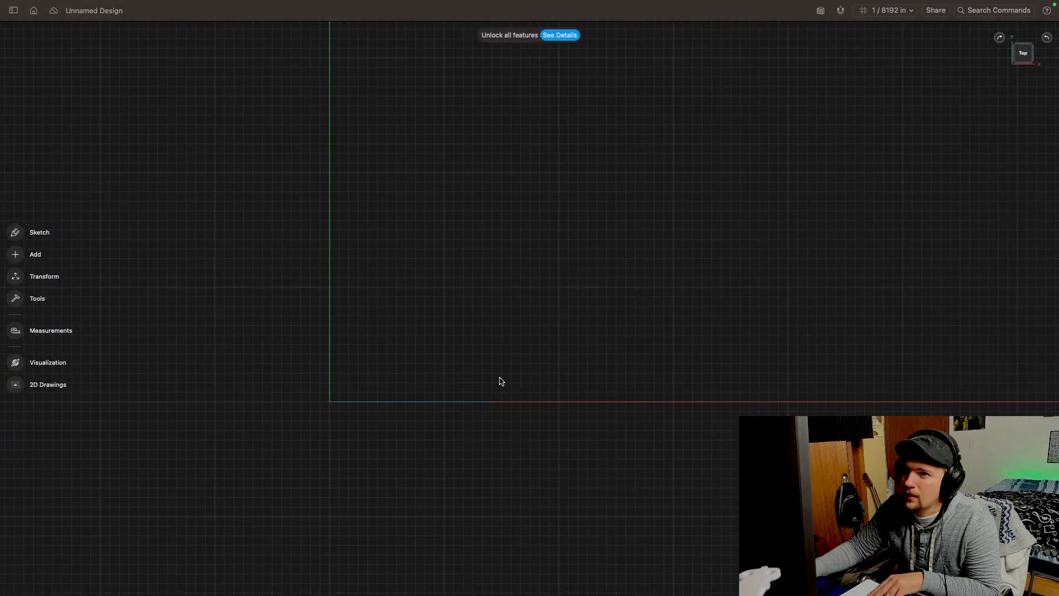
Step: Set the length of the horizontal line on the X axis to 7/8 in
double_click(440, 402)
left_click(411, 369)
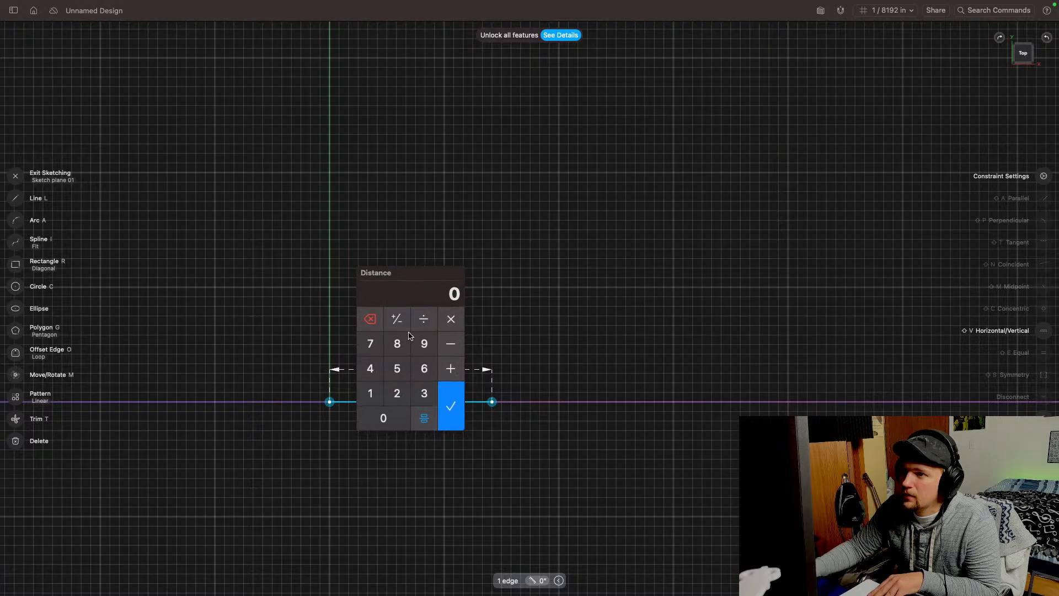
left_click(370, 345)
left_click(423, 320)
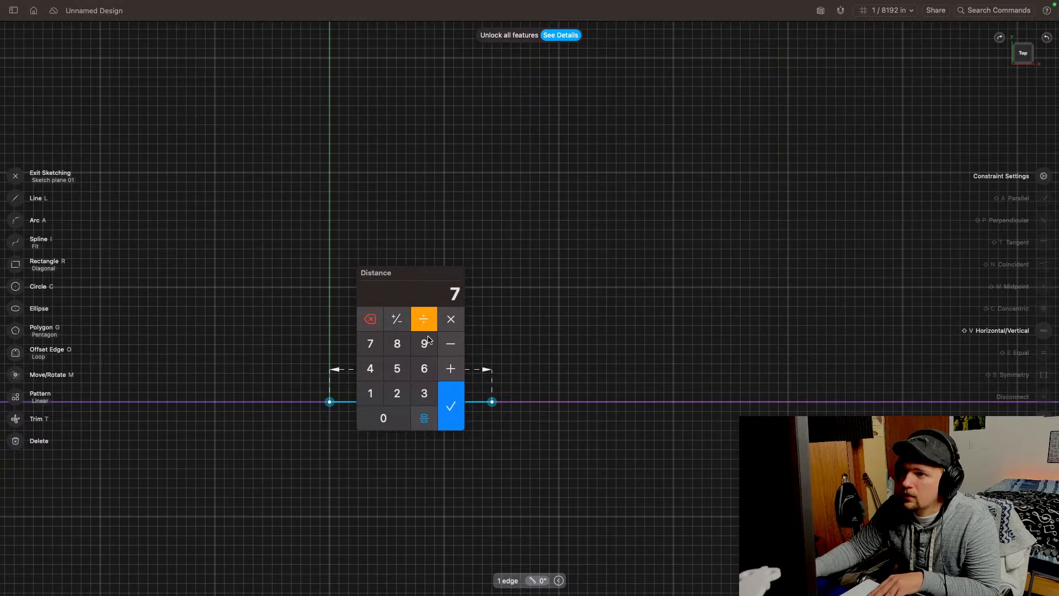
left_click(398, 344)
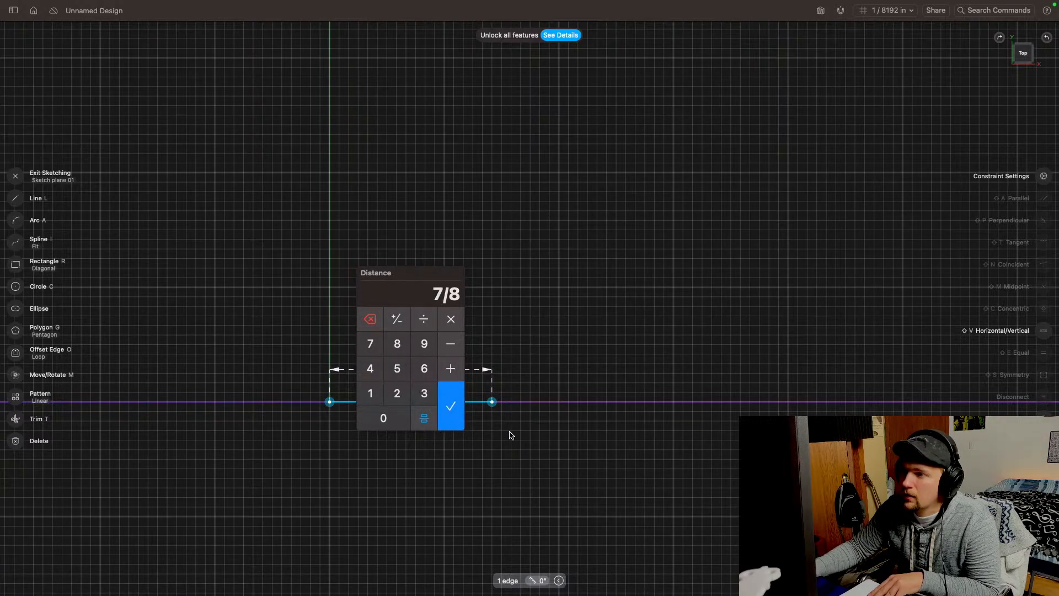
left_click(458, 411)
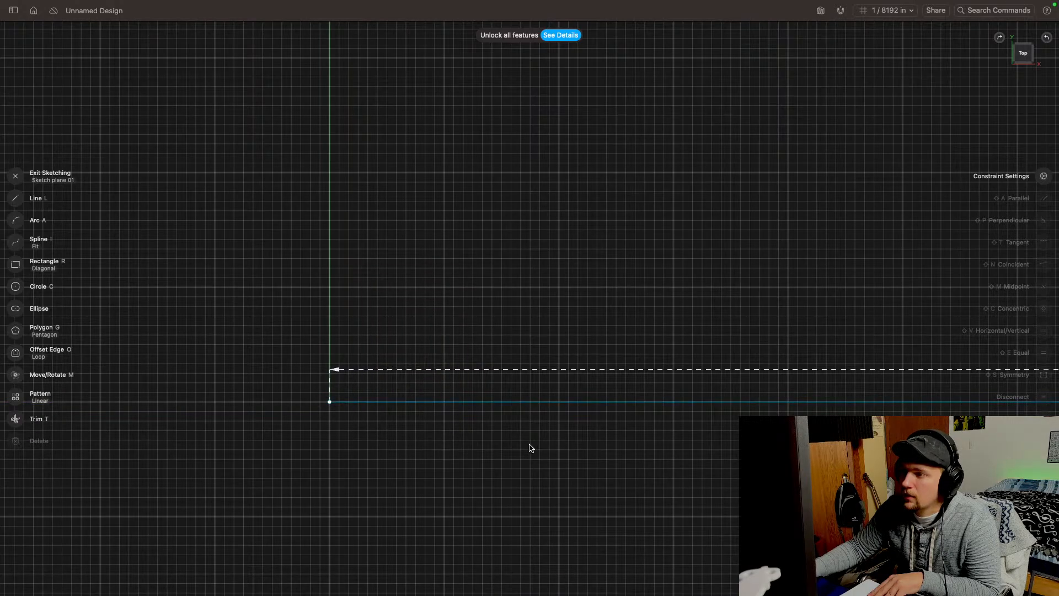
Step: Draw a vertical line about 3/4 in long upward from the midpoint of the horizontal line and exit the sketch
scroll(529, 448, "down", 10)
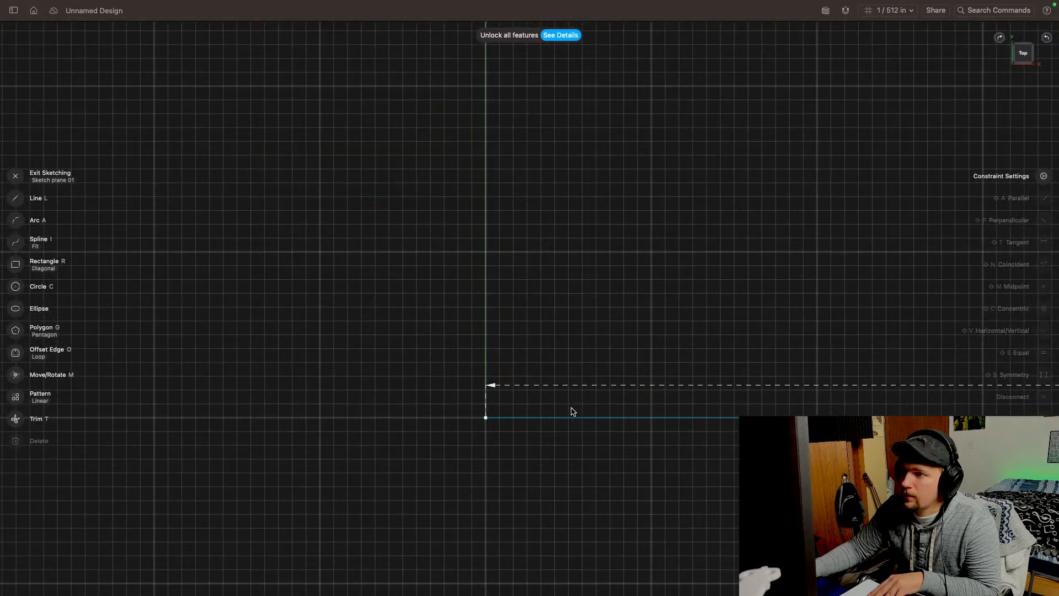
scroll(572, 411, "down", 5)
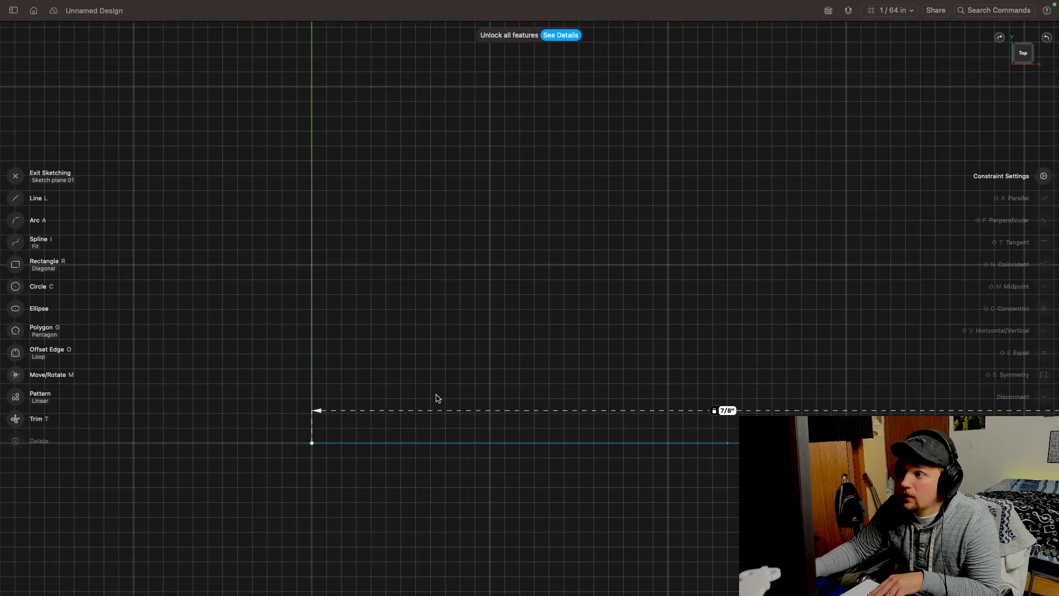
scroll(513, 394, "down", 3)
scroll(672, 400, "up", 5)
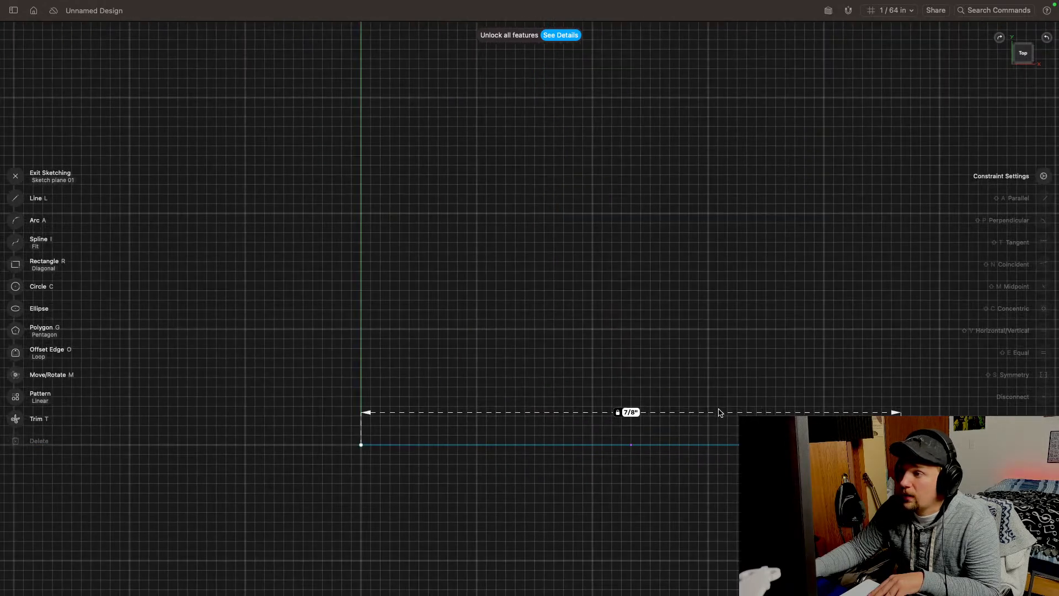
mouse_move(718, 385)
middle_mouse_down()
mouse_move(633, 382)
mouse_move(623, 399)
mouse_move(705, 465)
mouse_move(489, 426)
middle_mouse_up()
scroll(623, 399, "down", 3)
middle_click_drag(500, 343, 540, 365)
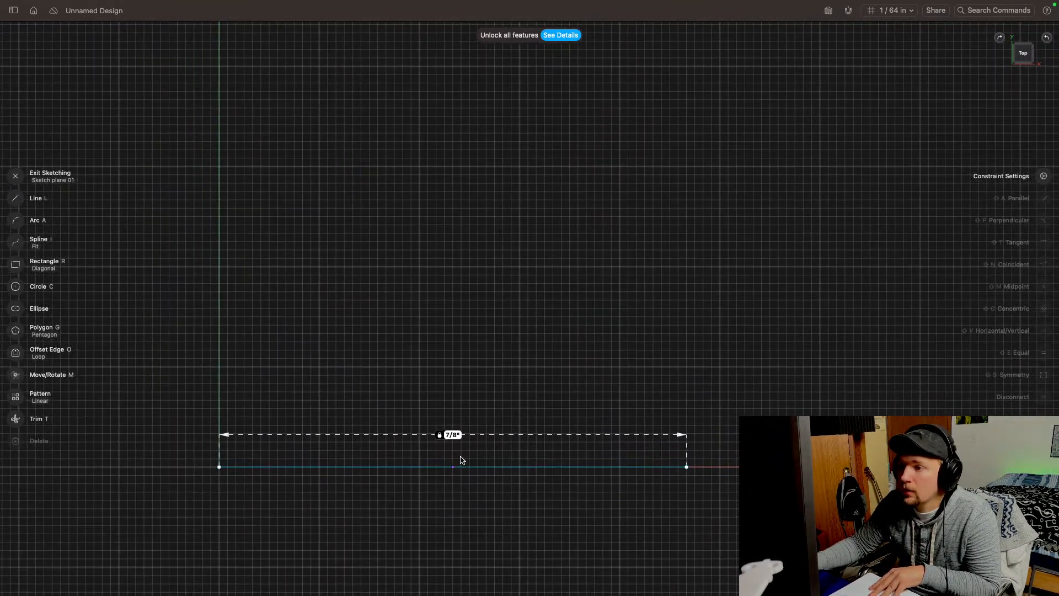
key("l")
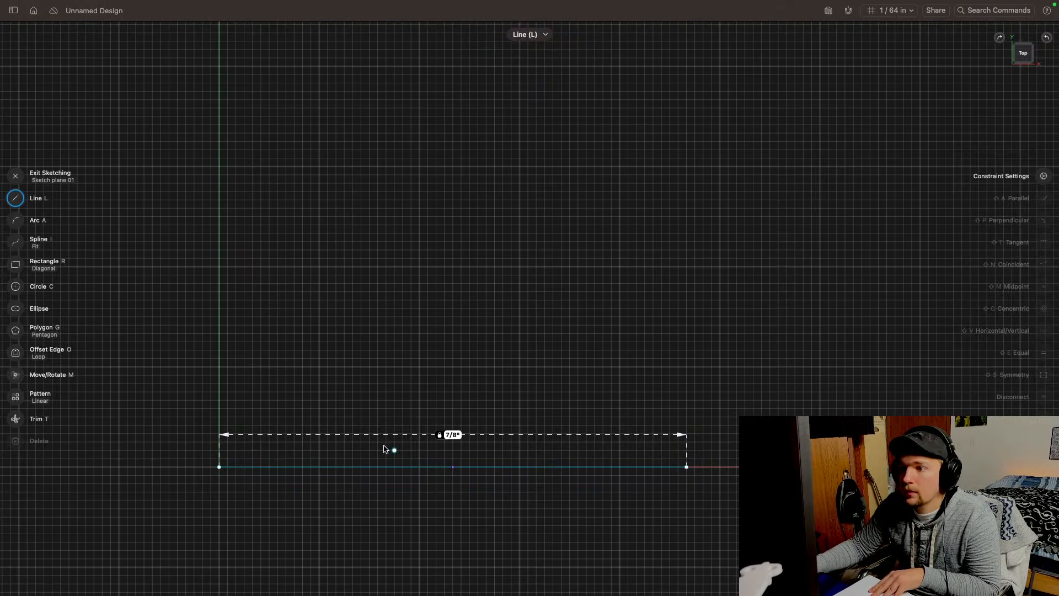
left_click(453, 466)
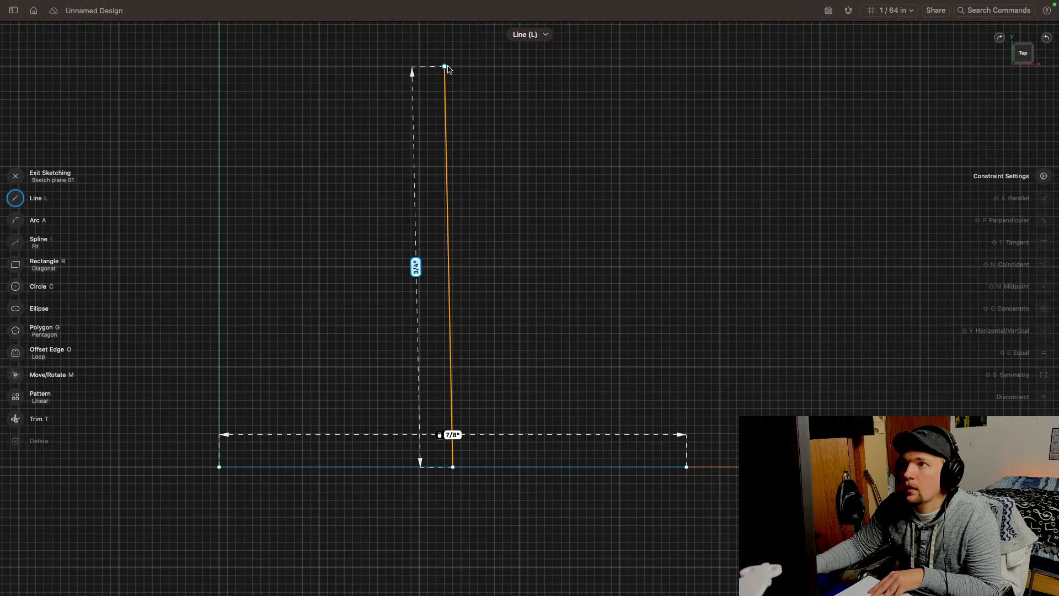
left_click(452, 66)
key("Escape")
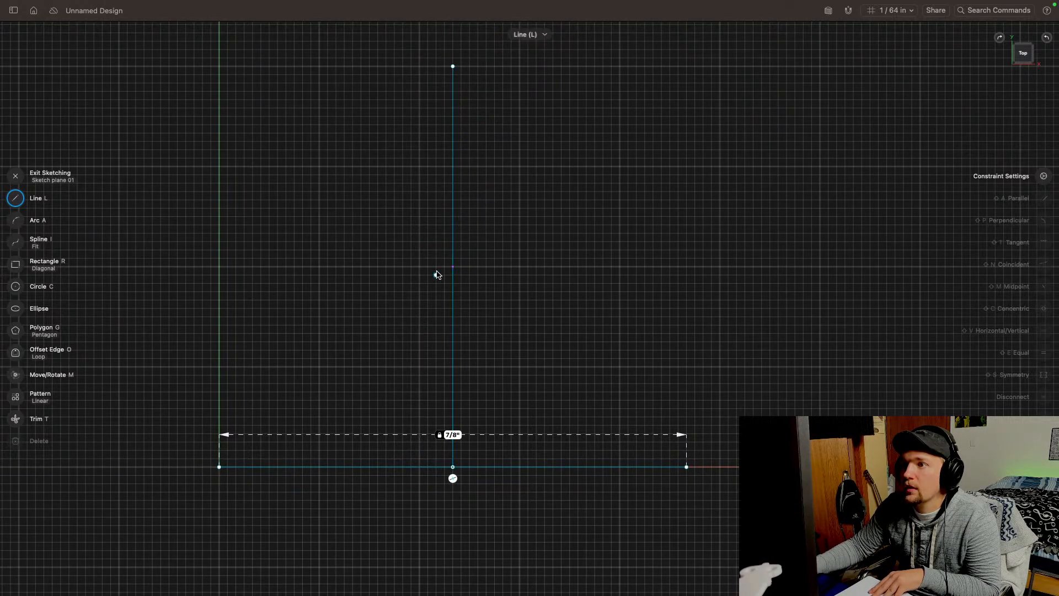
left_click(14, 179)
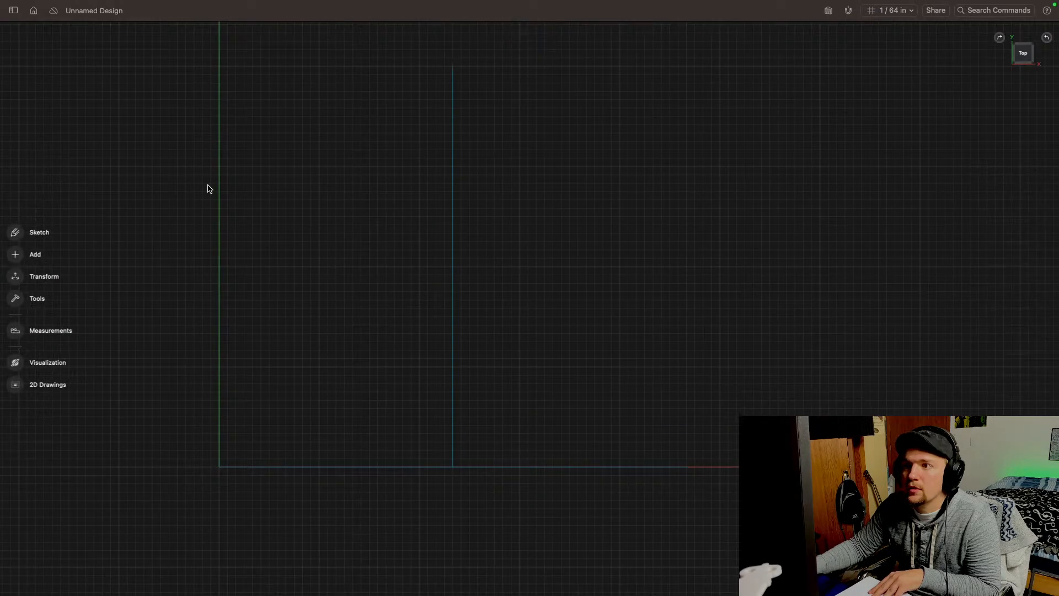
Step: Select the vertical line in the sketch and open its length dimension for editing
double_click(453, 245)
left_click(430, 268)
left_click(454, 267)
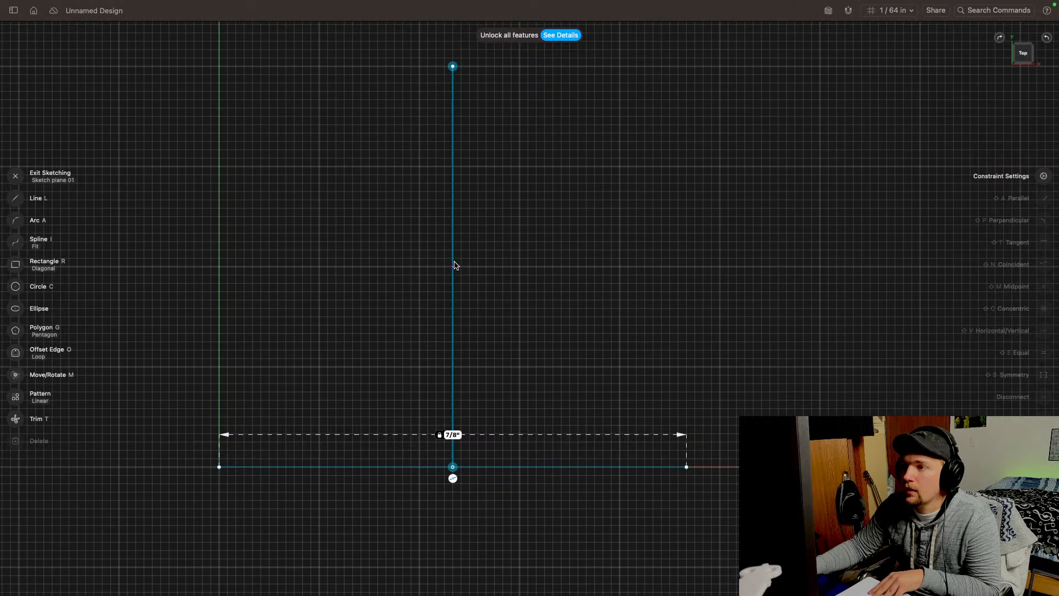
left_click(420, 265)
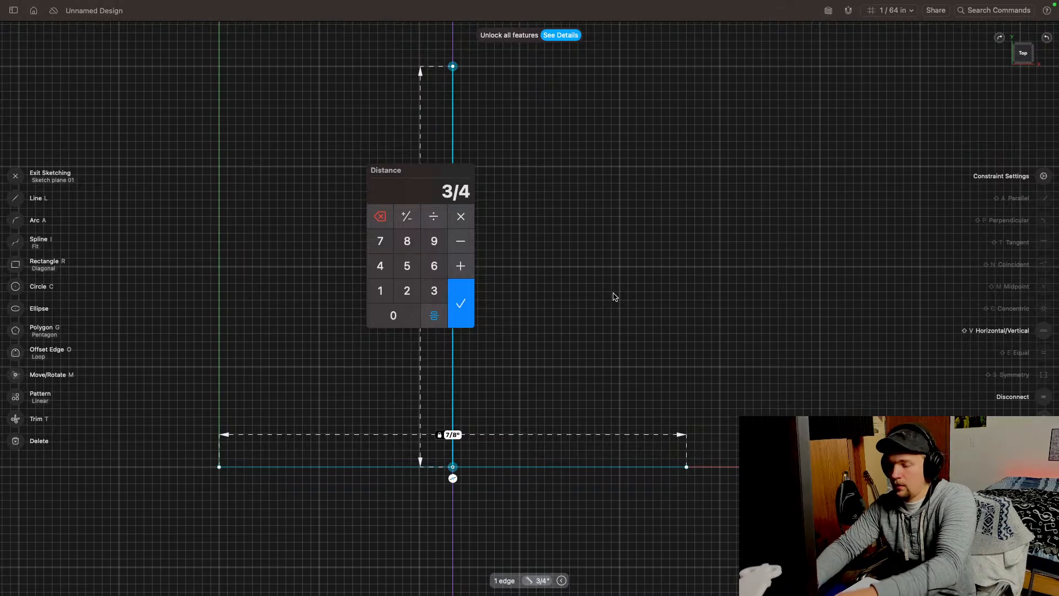
type("8")
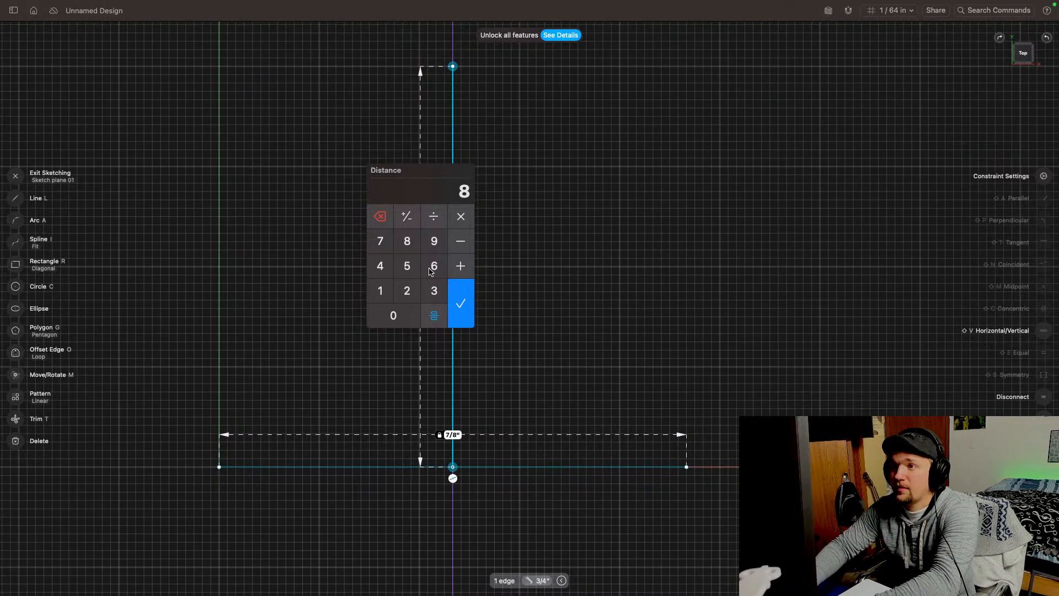
type("8")
key("BackSpace")
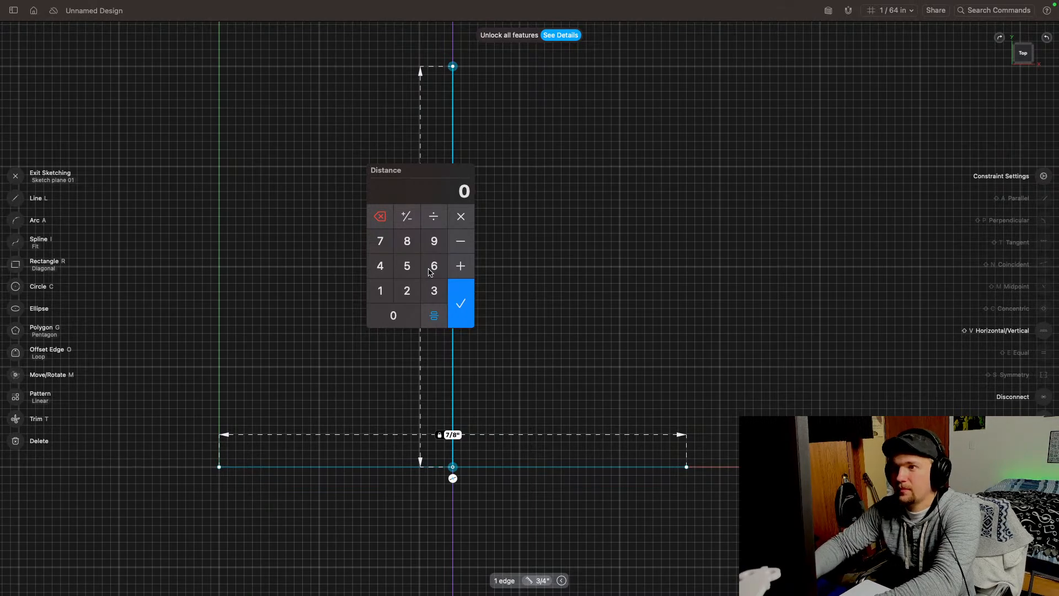
type("2")
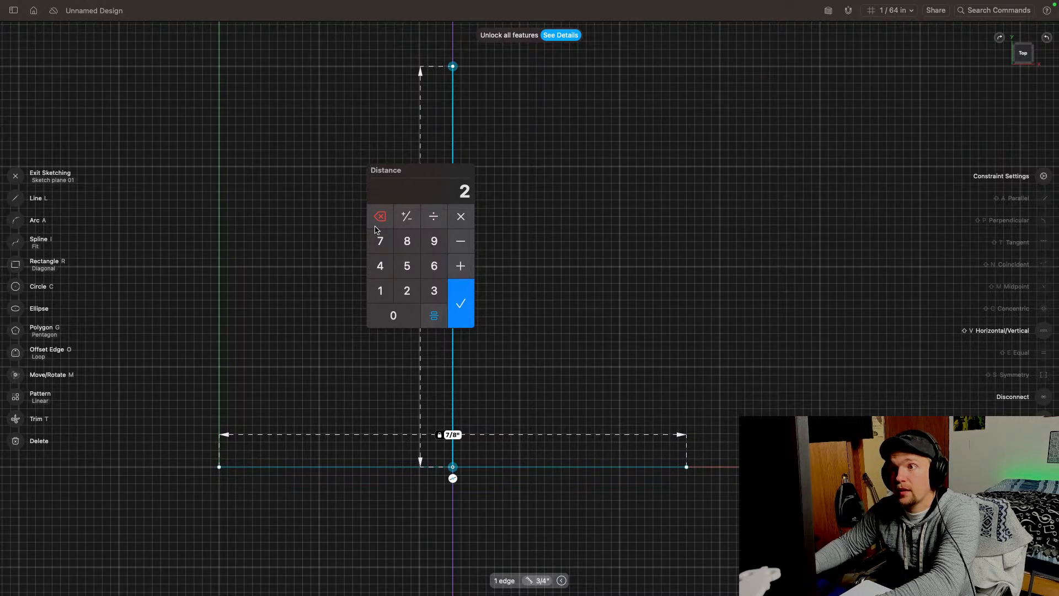
left_click(440, 315)
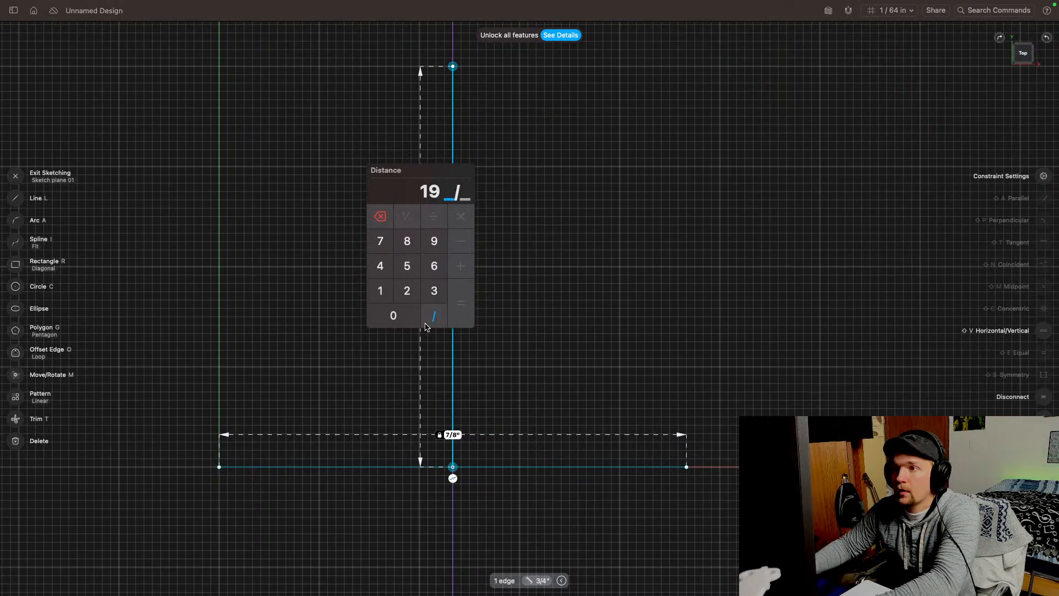
left_click(411, 243)
left_click(381, 217)
left_click(381, 216)
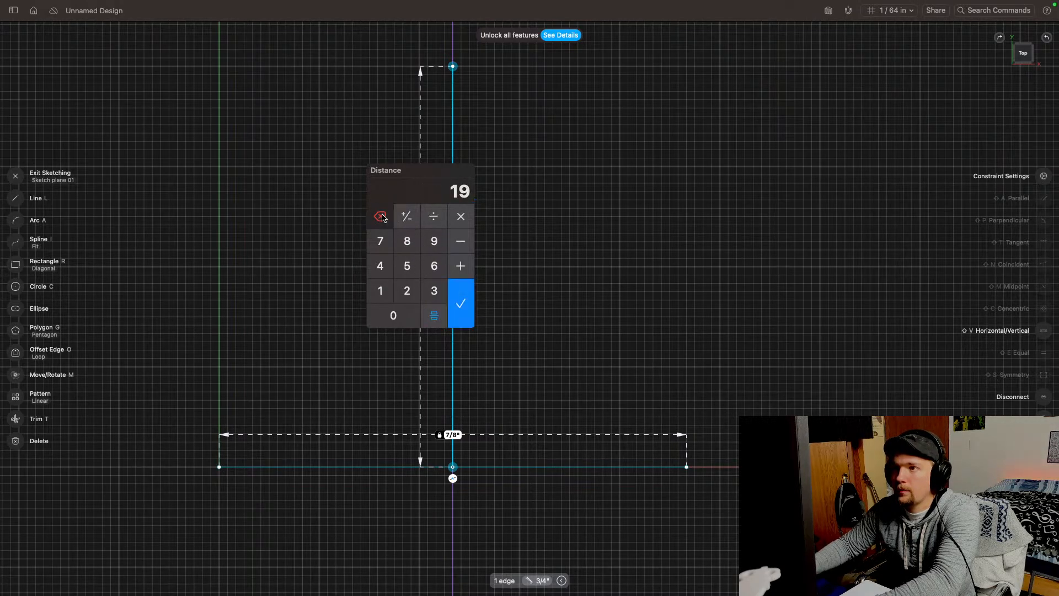
left_click(380, 216)
left_click(380, 216)
Step: Set the vertical line's length to 2 3/8 in
left_click(408, 291)
left_click(436, 320)
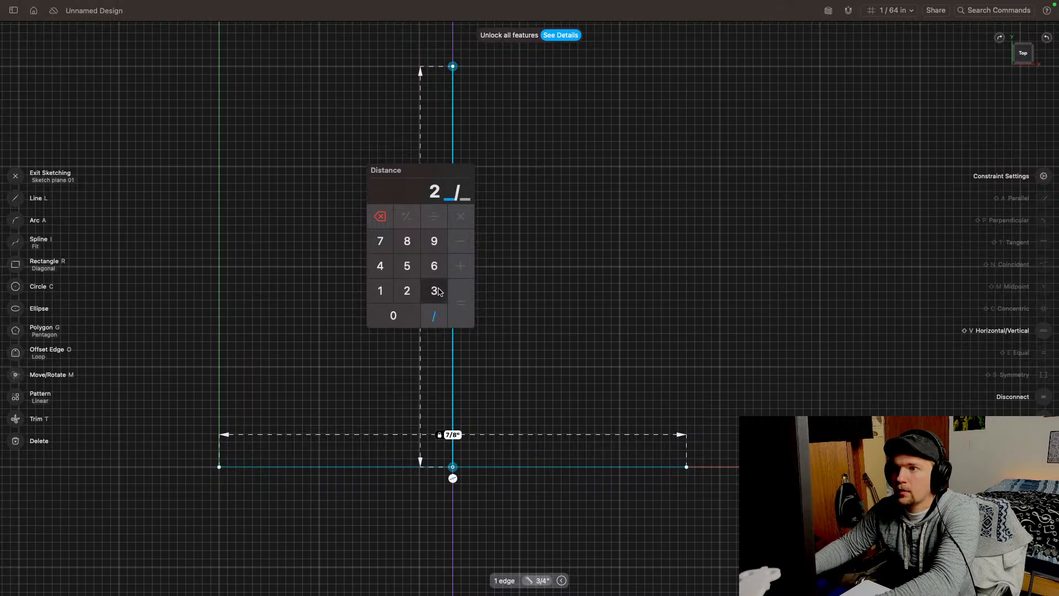
left_click(435, 291)
left_click(409, 242)
key("BackSpace")
key("BackSpace")
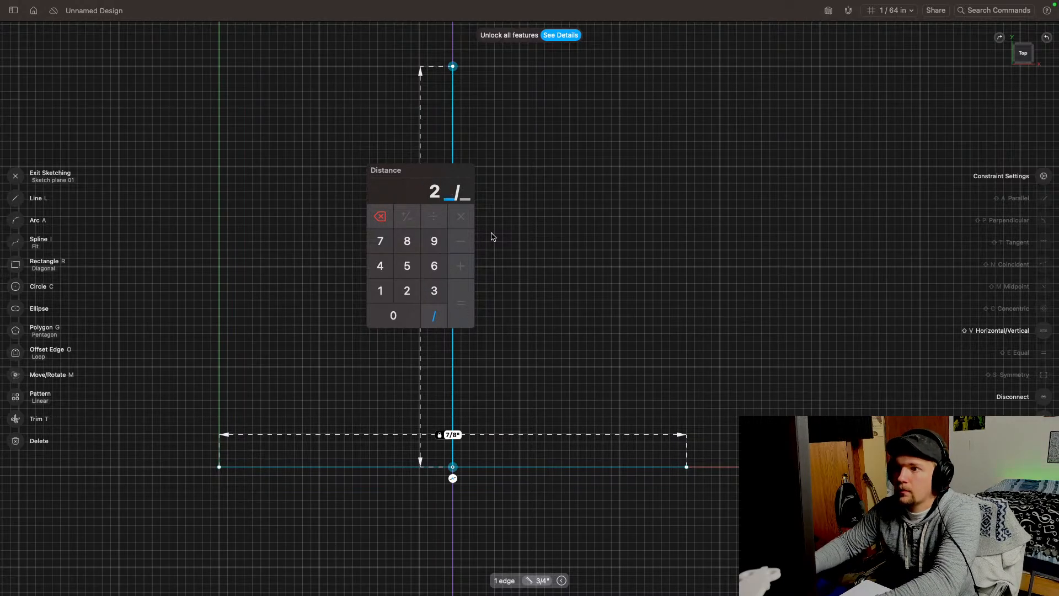
left_click(434, 316)
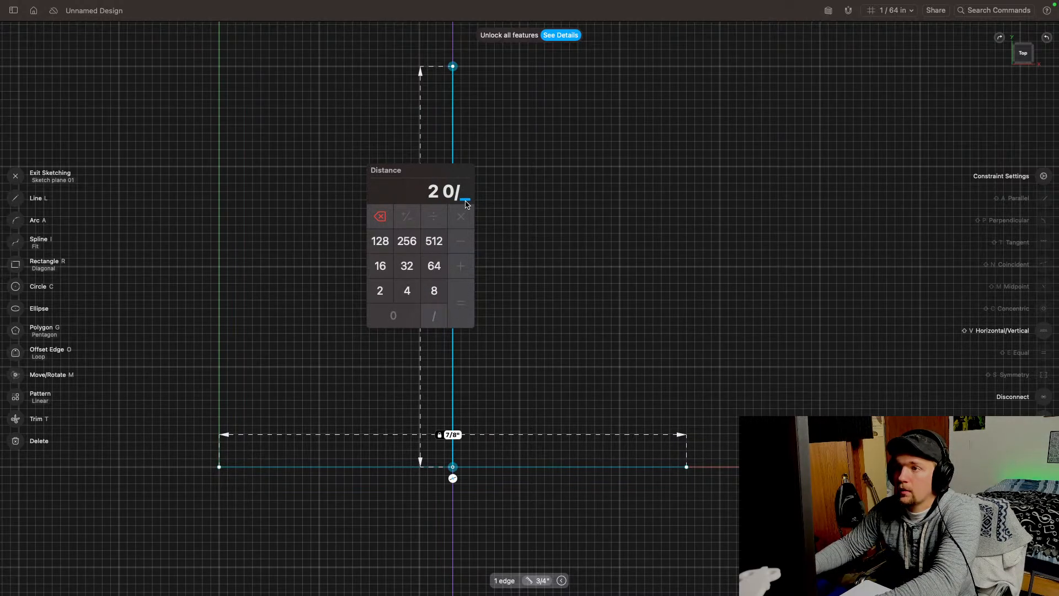
left_click(382, 217)
left_click(382, 218)
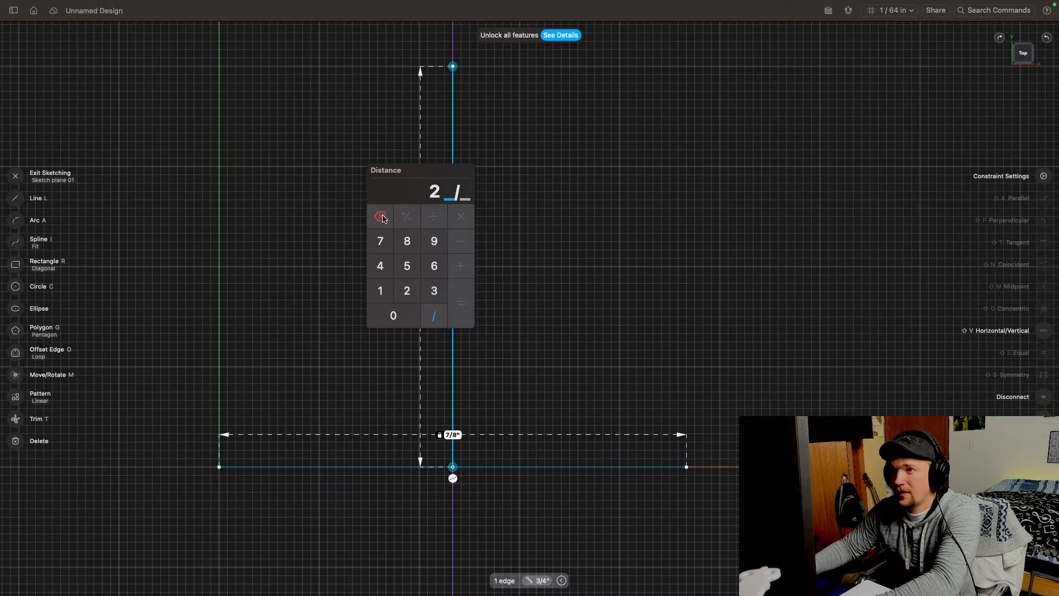
left_click(445, 319)
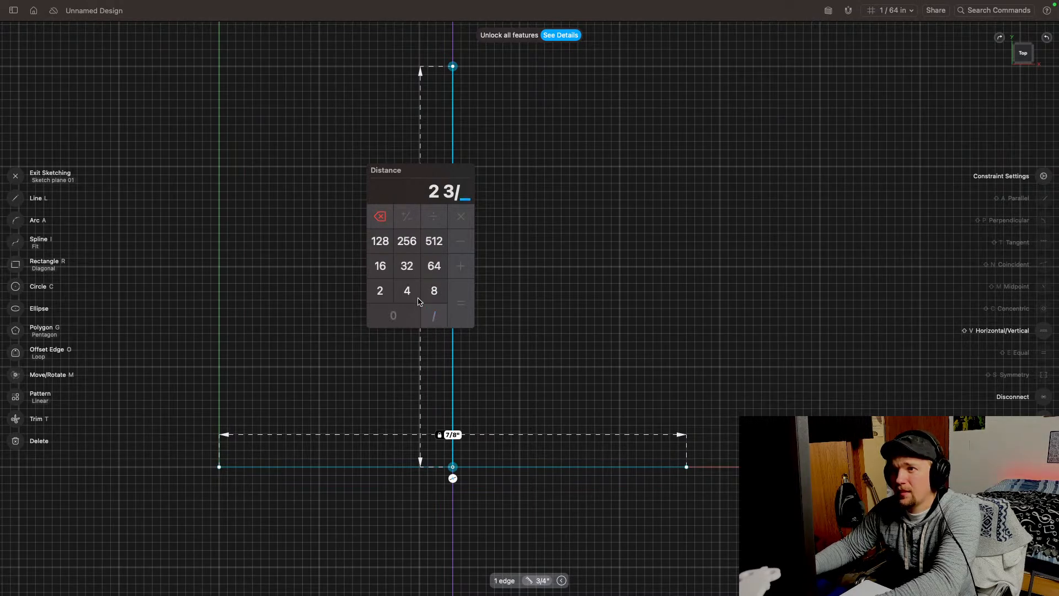
left_click(434, 291)
left_click(461, 307)
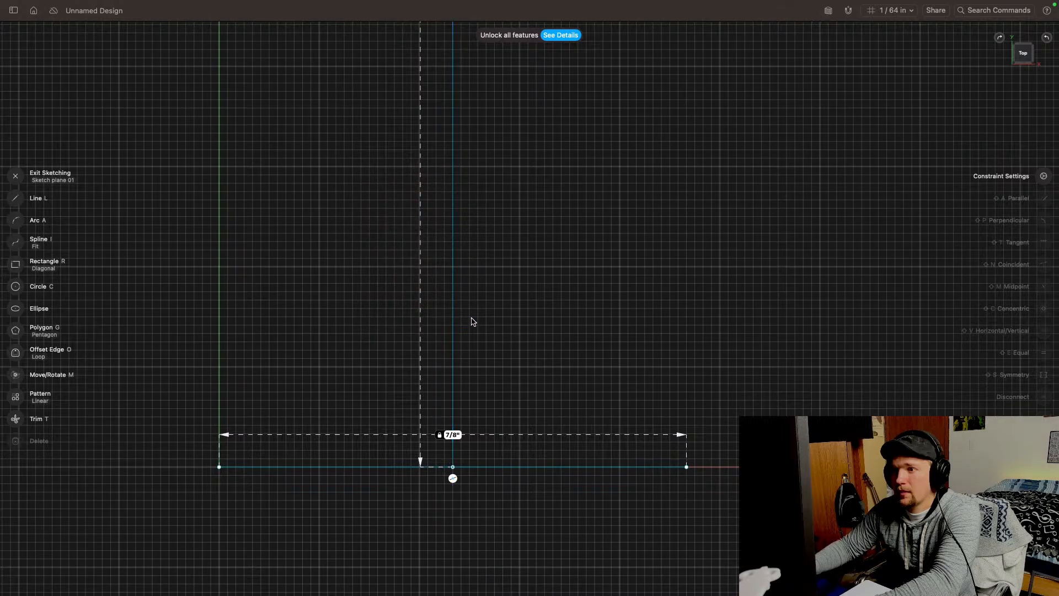
Step: Draw a 7/8 by 7/8 in diagonal rectangle upward from the start point of the 7/8 in base line
scroll(508, 368, "down", 5)
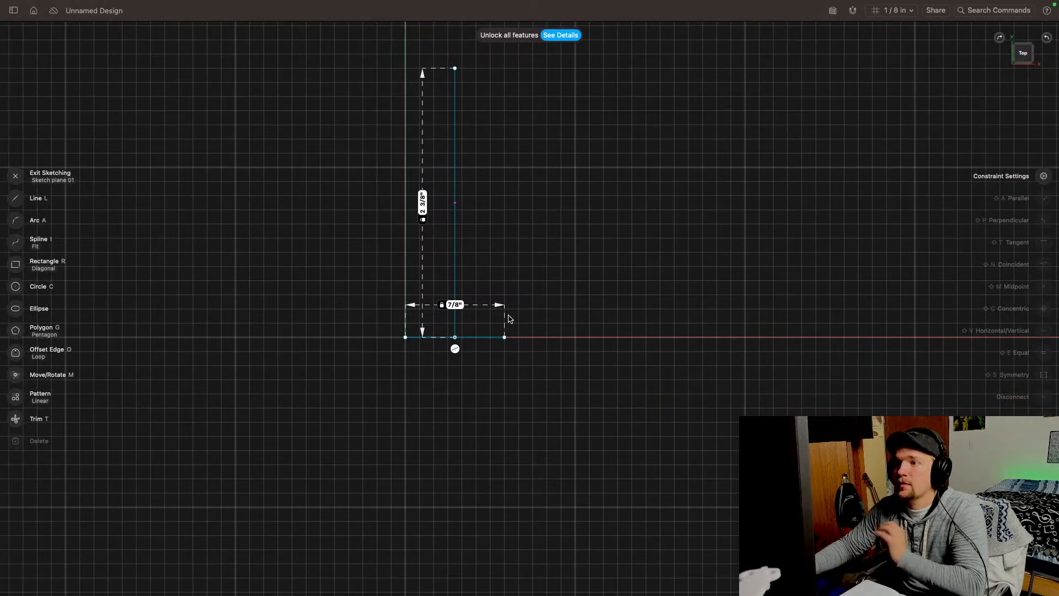
middle_click_drag(526, 256, 557, 265)
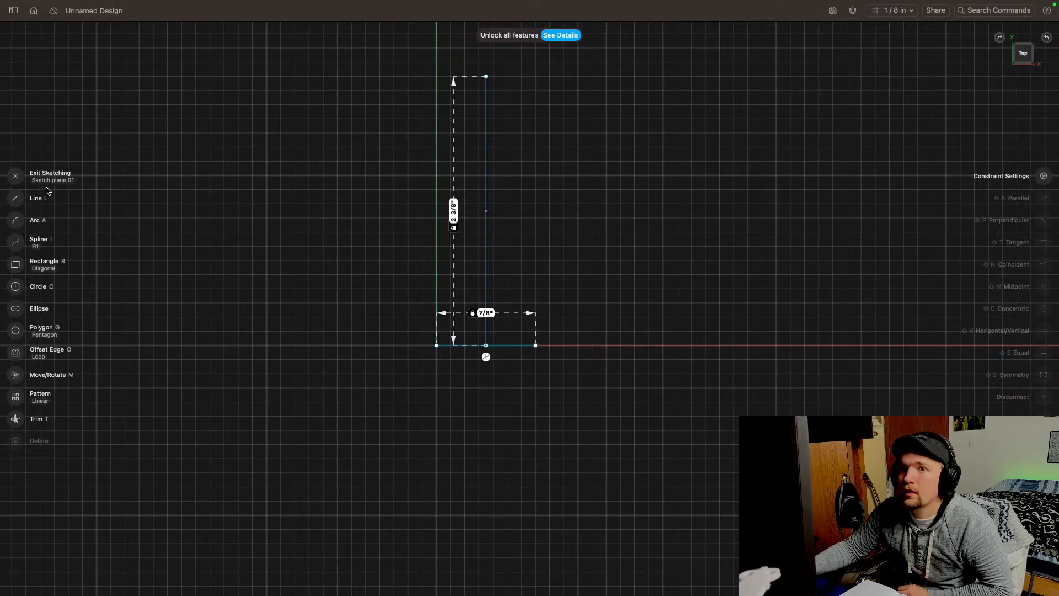
middle_click_drag(516, 120, 470, 175)
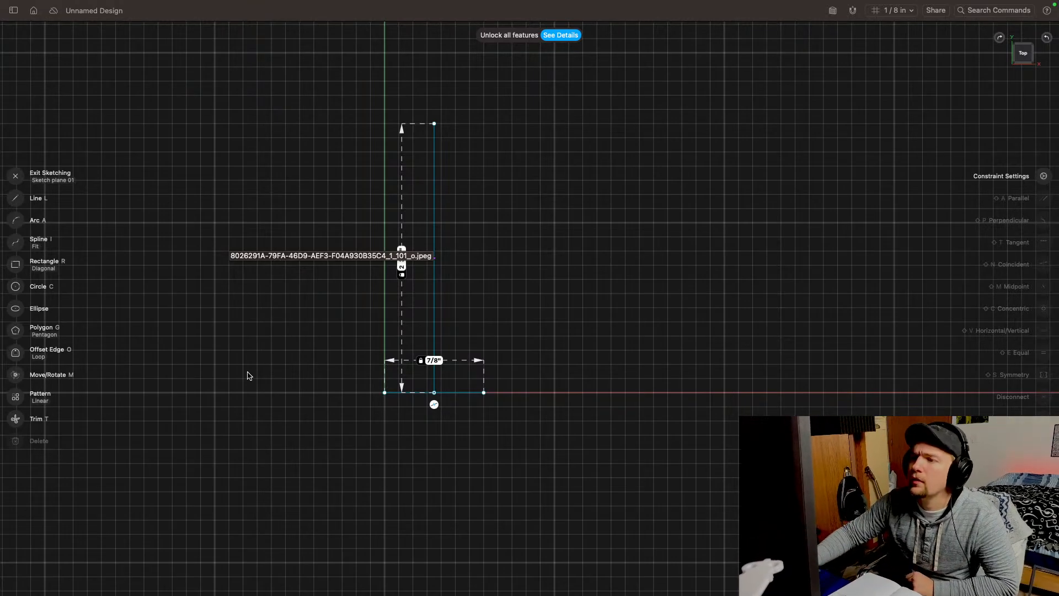
scroll(381, 375, "up", 3)
left_click(17, 264)
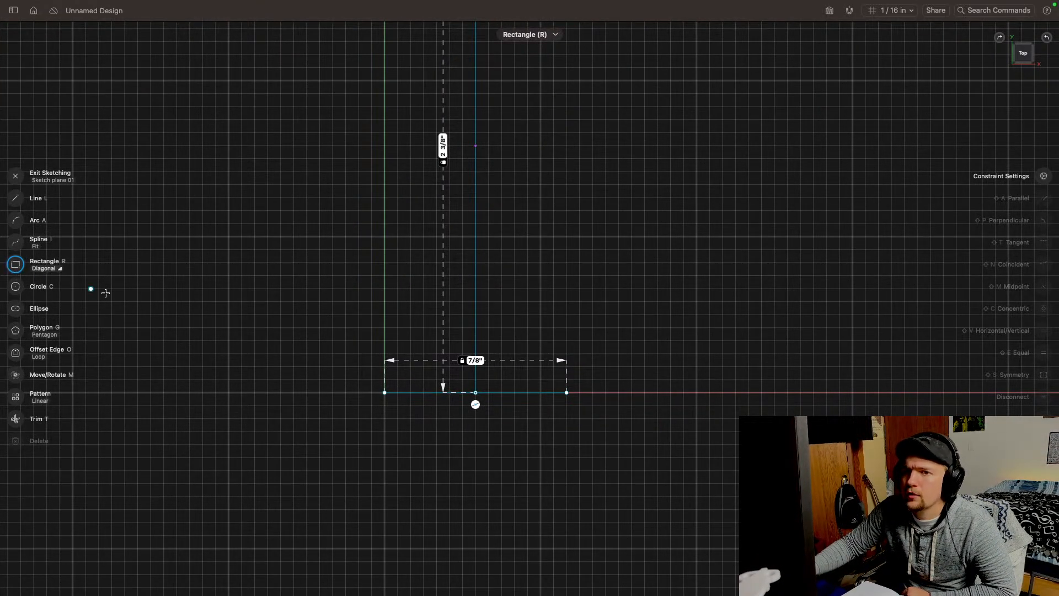
left_click(385, 392)
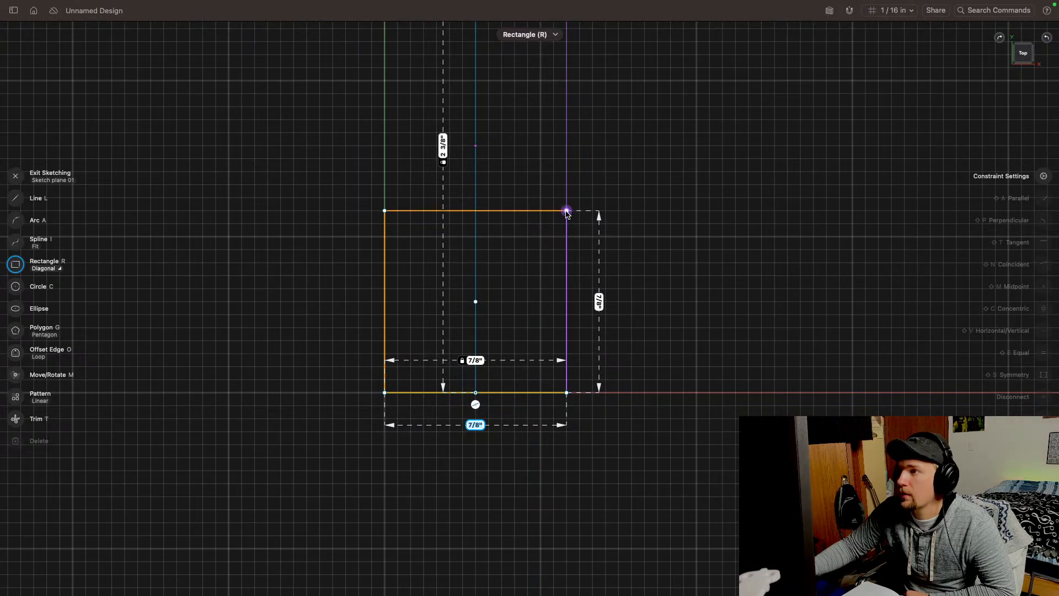
left_click(567, 211)
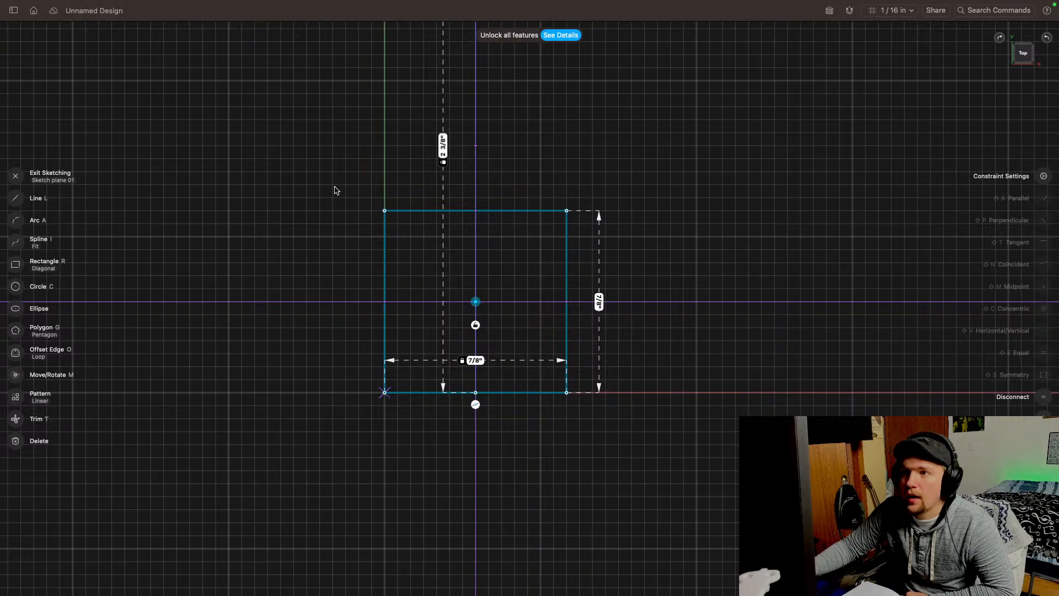
Step: Draw a 3/16 in horizontal line to each side of the vertical line's upper endpoint and exit the sketch
mouse_move(336, 208)
middle_mouse_down()
mouse_move(355, 307)
mouse_move(298, 362)
middle_mouse_up()
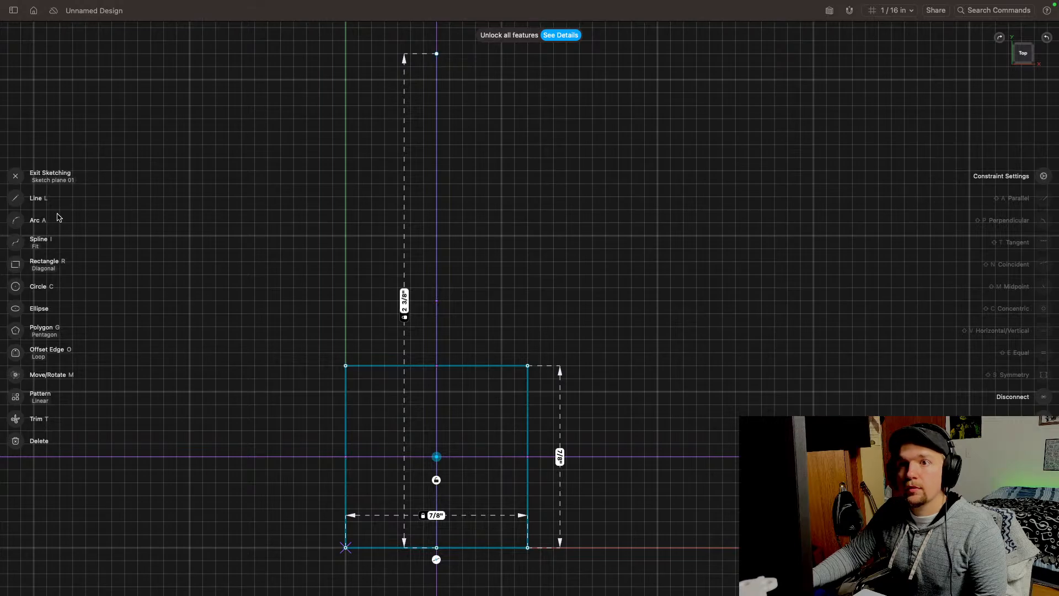
key("l")
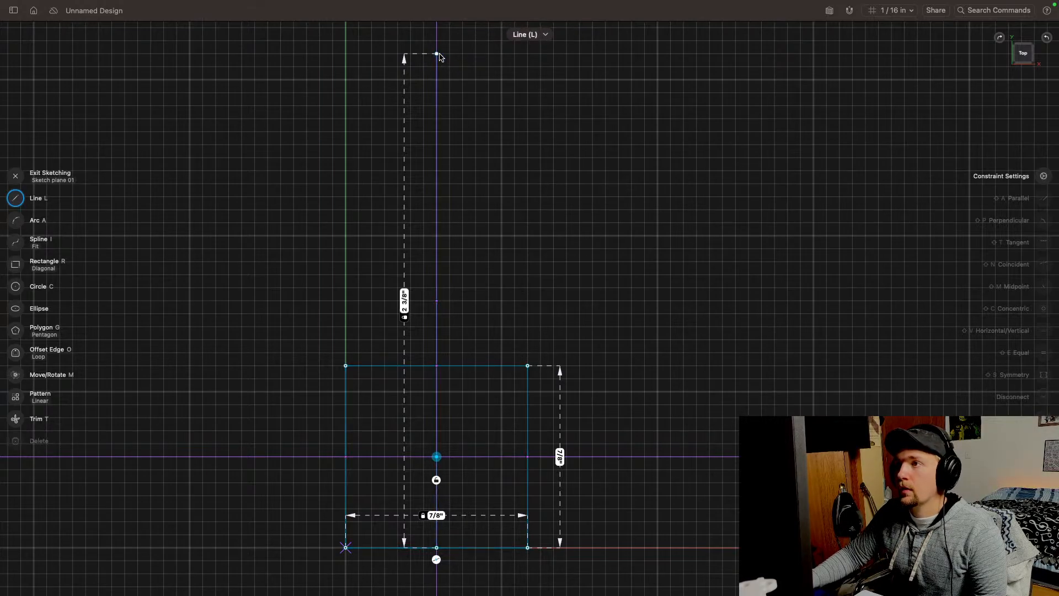
left_click(437, 54)
left_click(475, 54)
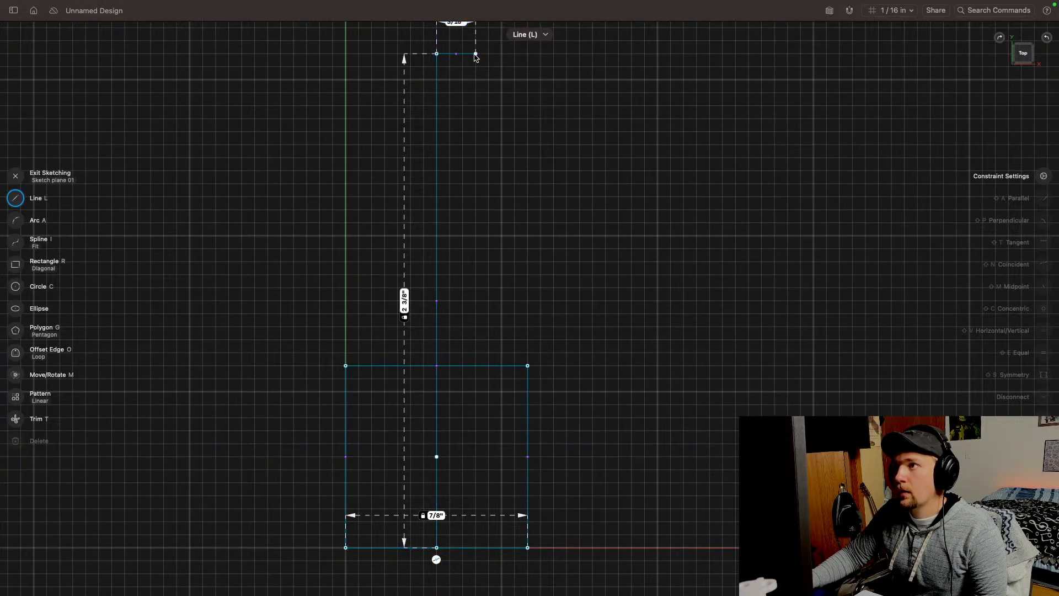
left_click(437, 54)
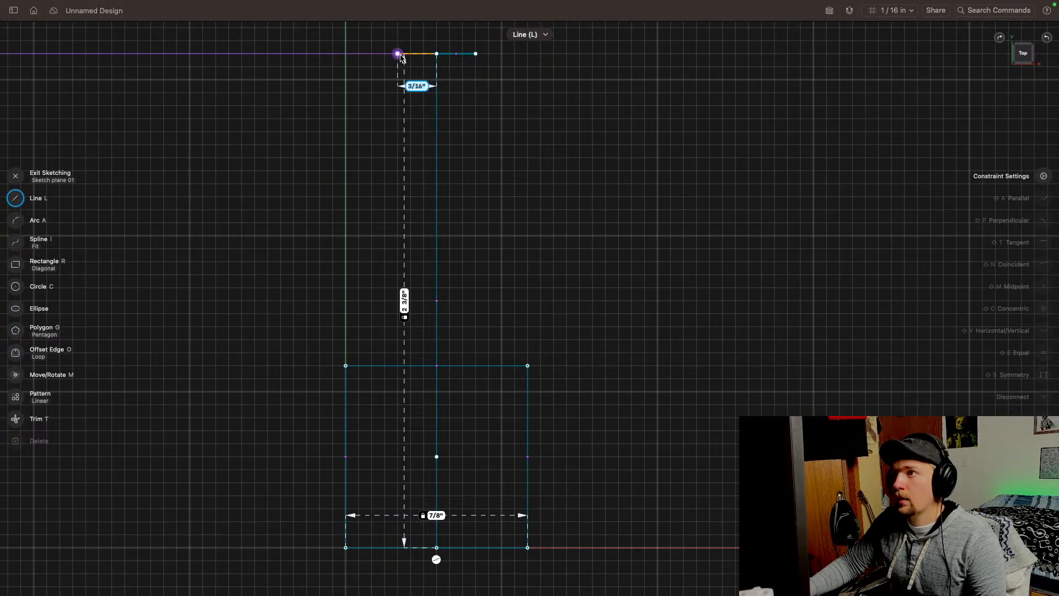
left_click(397, 54)
left_click(26, 177)
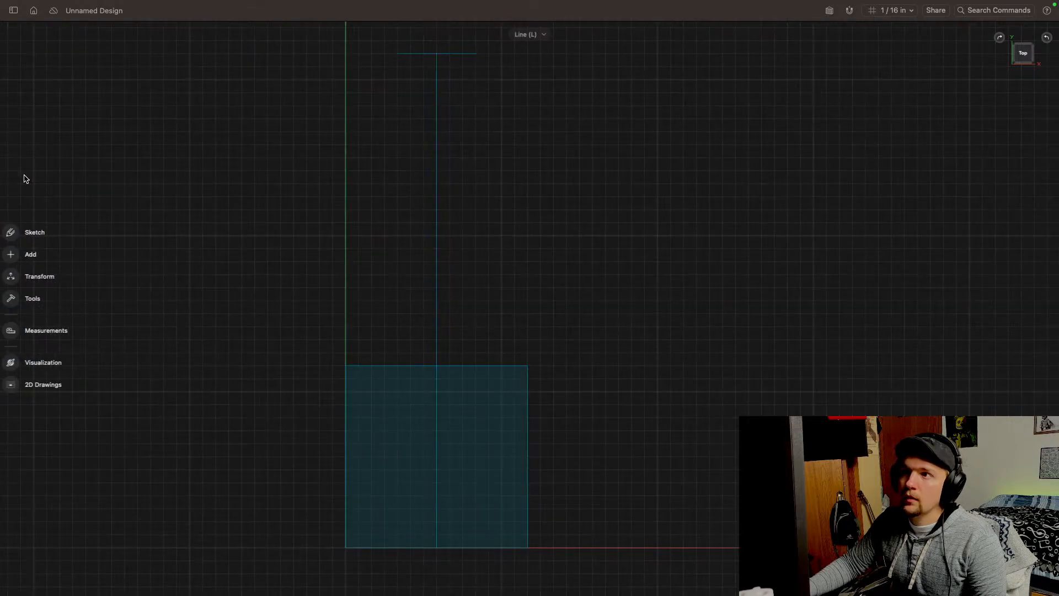
Step: Reopen the sketch and draw 1 1/2 in vertical lines from both outer ends of the short horizontal lines down to the square's upper edge
left_click(19, 232)
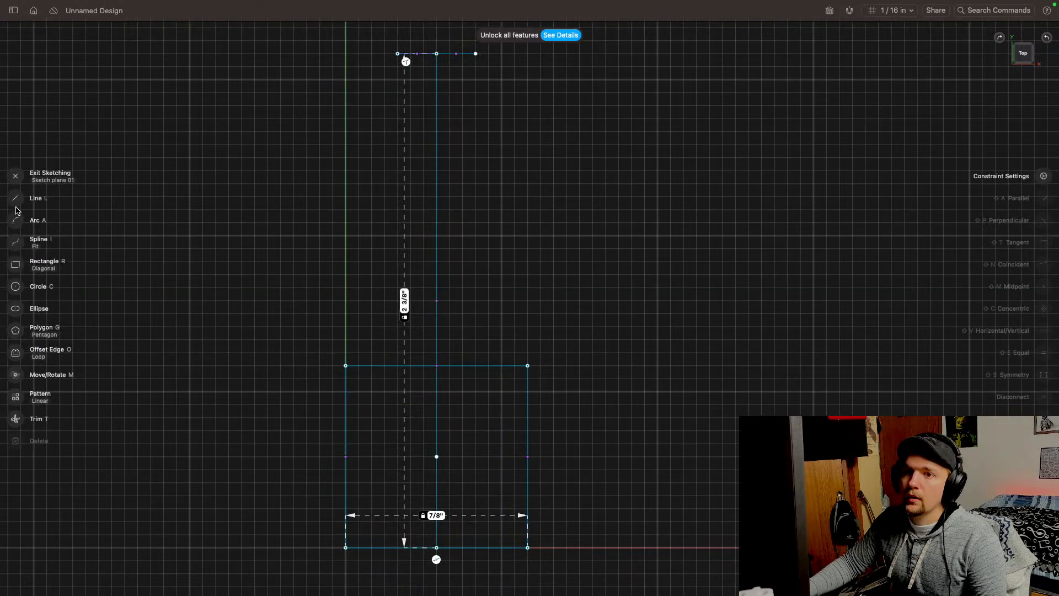
left_click(16, 200)
left_click(397, 53)
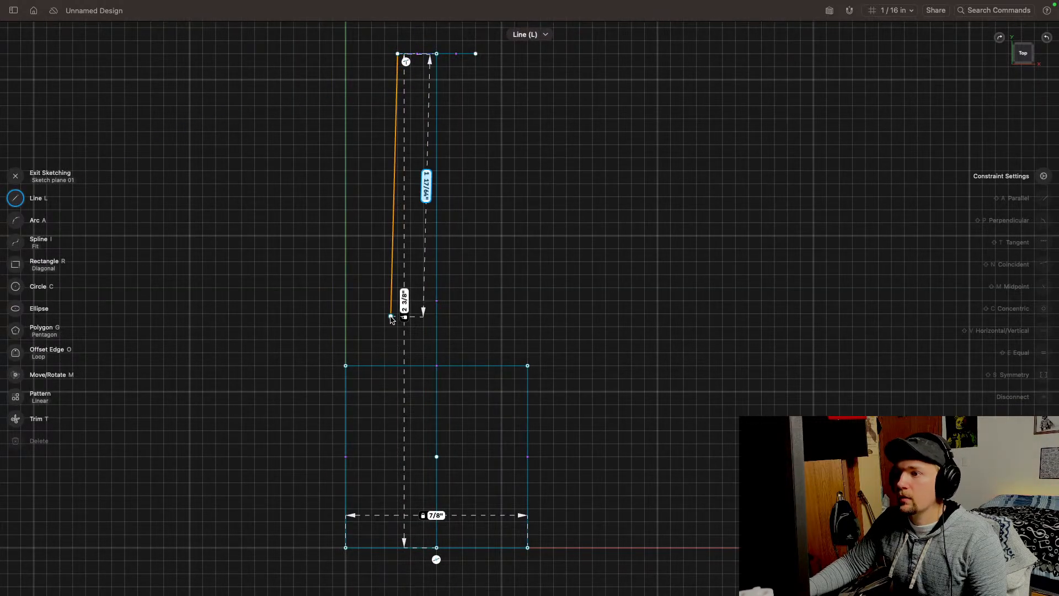
left_click(398, 366)
key("Escape")
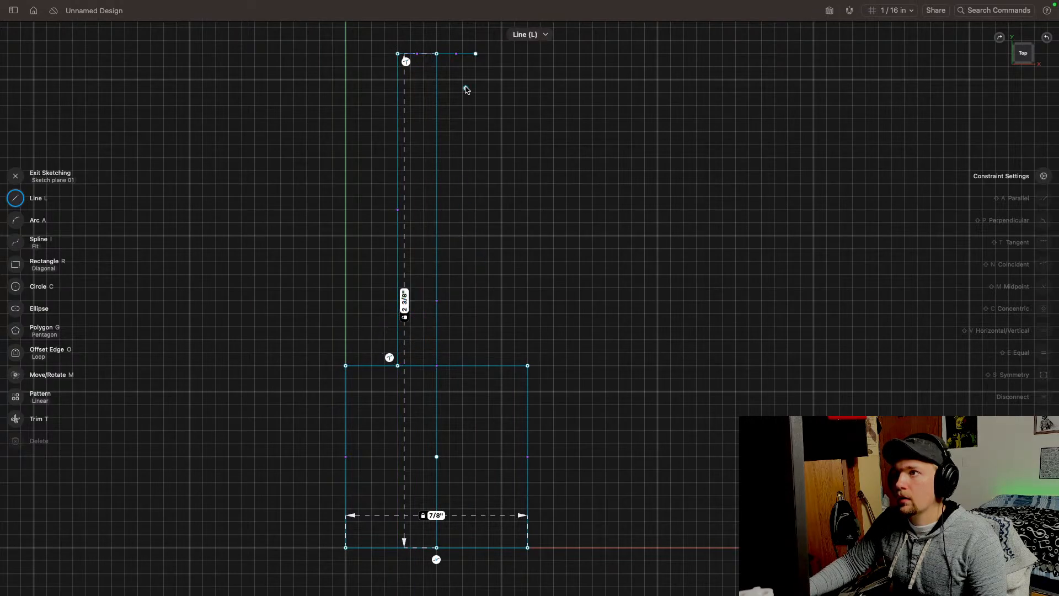
left_click(476, 54)
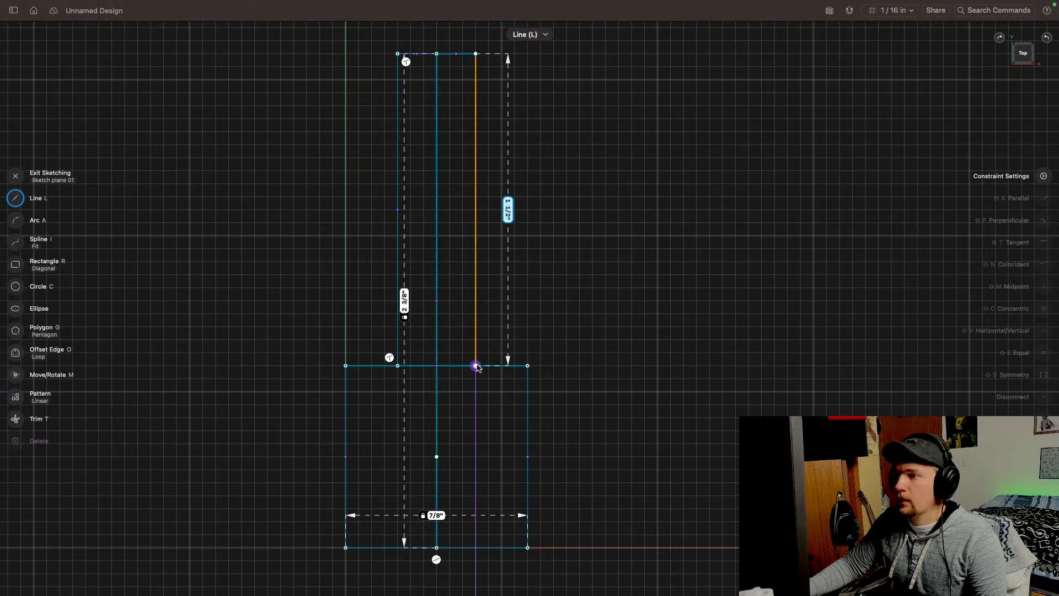
left_click(475, 365)
key("Escape")
Step: Discard the unfinished line inside the square, exit the sketch and delete the vertical centre line
mouse_move(548, 292)
middle_mouse_down()
mouse_move(697, 269)
mouse_move(656, 258)
middle_mouse_up()
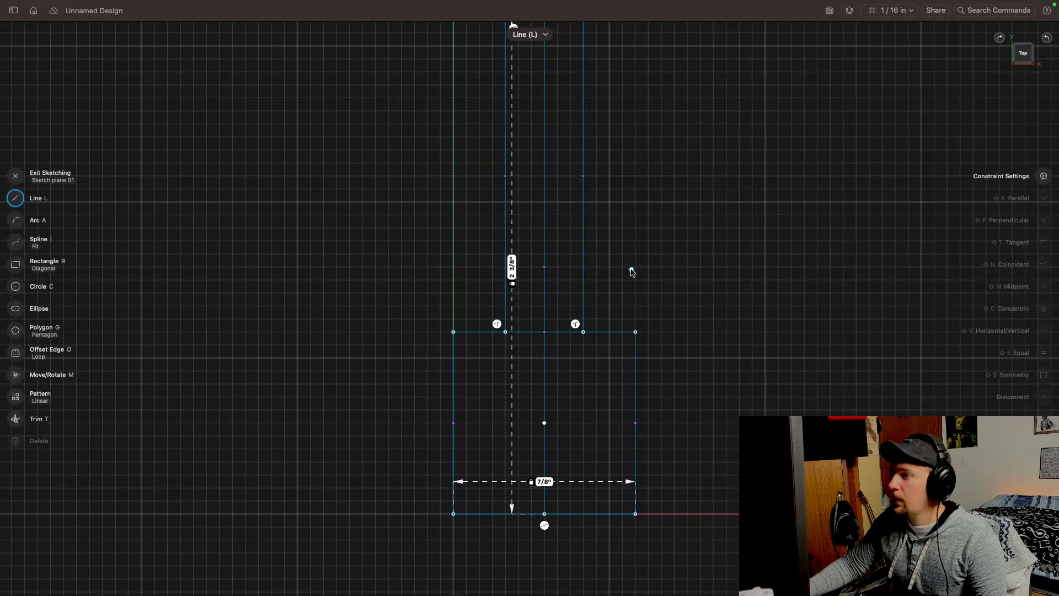
left_click(544, 391)
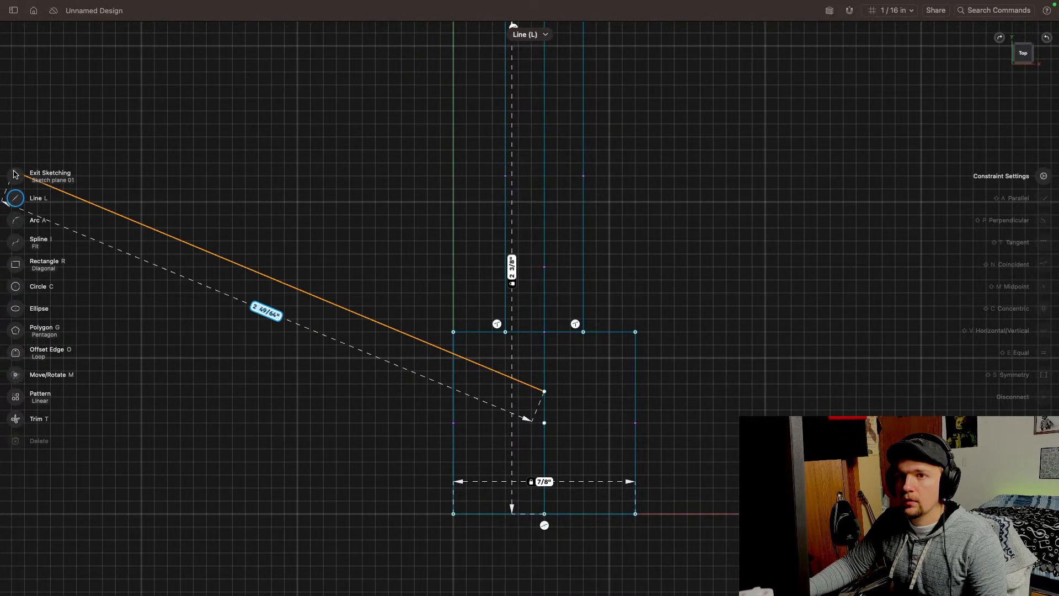
left_click(17, 177)
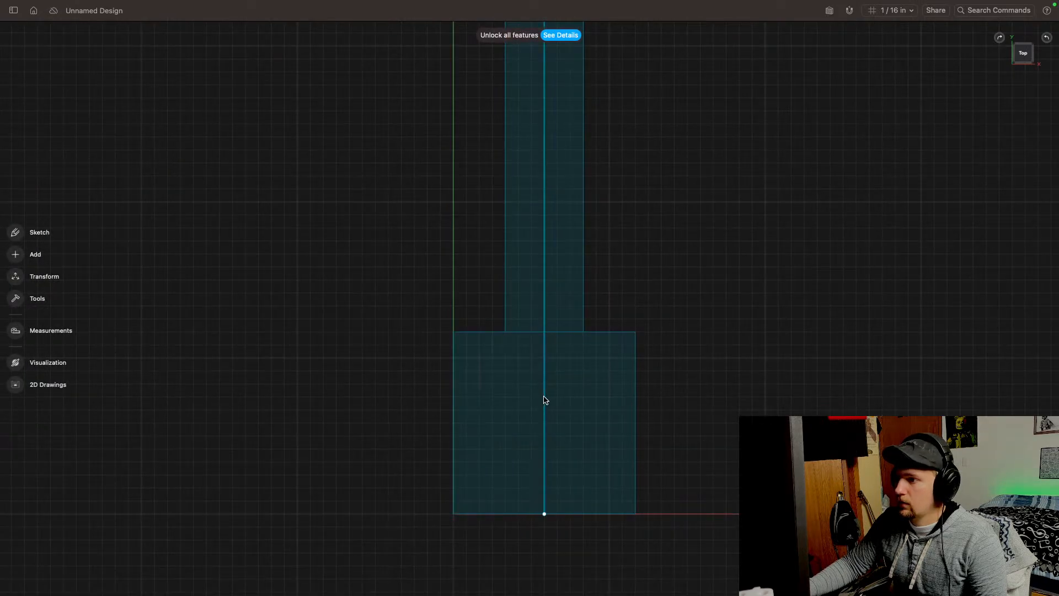
left_click(545, 397)
key("Delete")
scroll(564, 379, "down", 2)
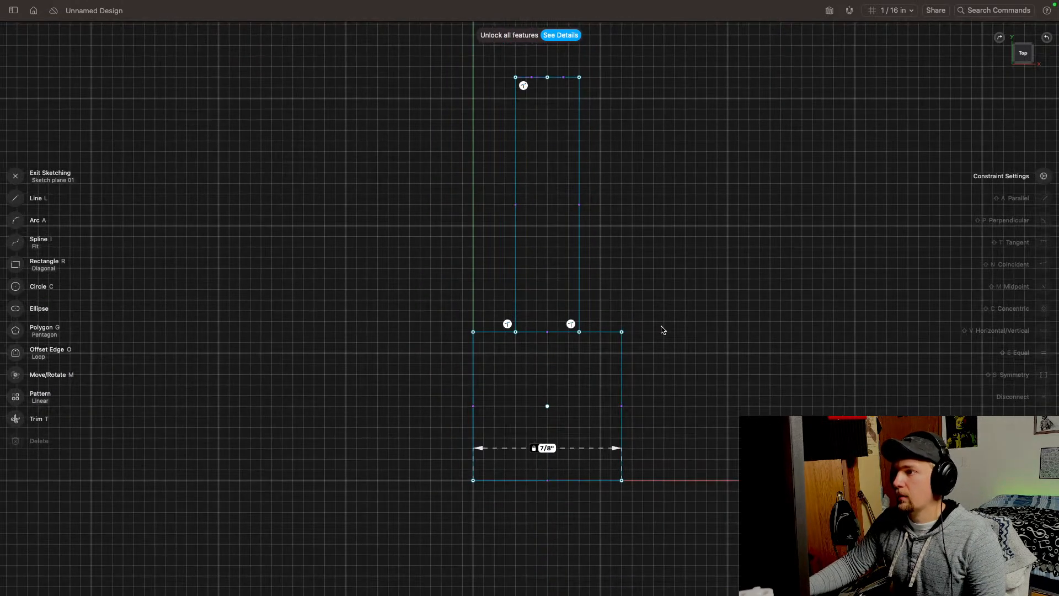
left_click(561, 331)
scroll(561, 334, "up", 4)
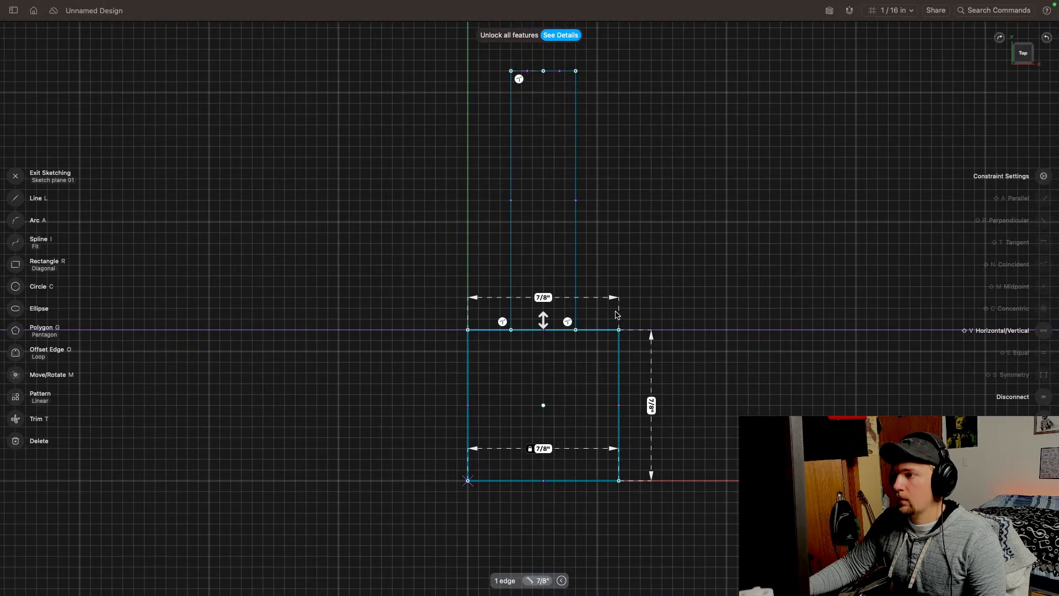
key("Escape")
scroll(572, 259, "up", 3)
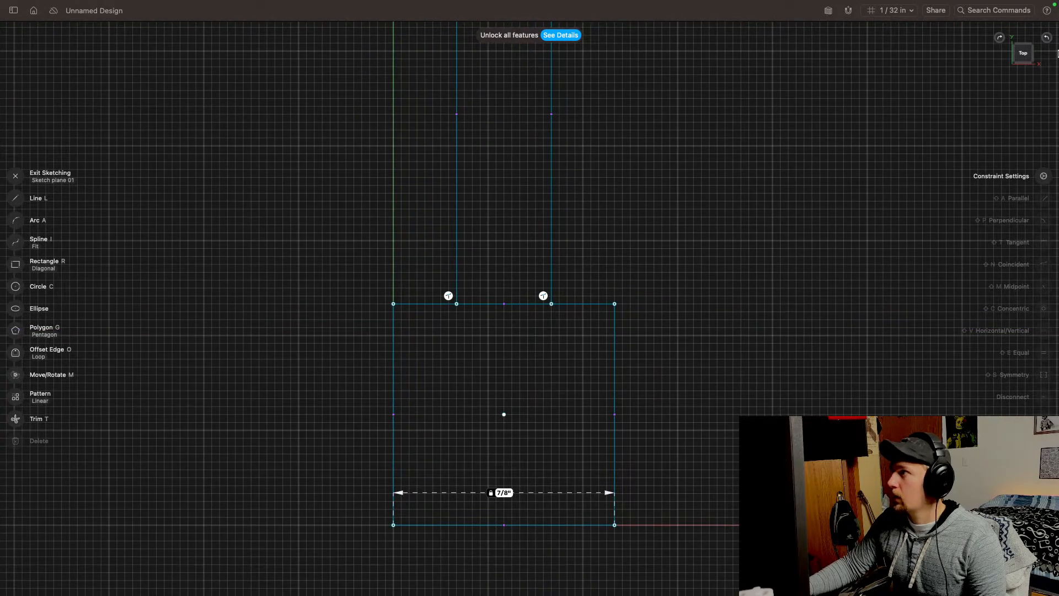
left_click_drag(1028, 54, 977, 69)
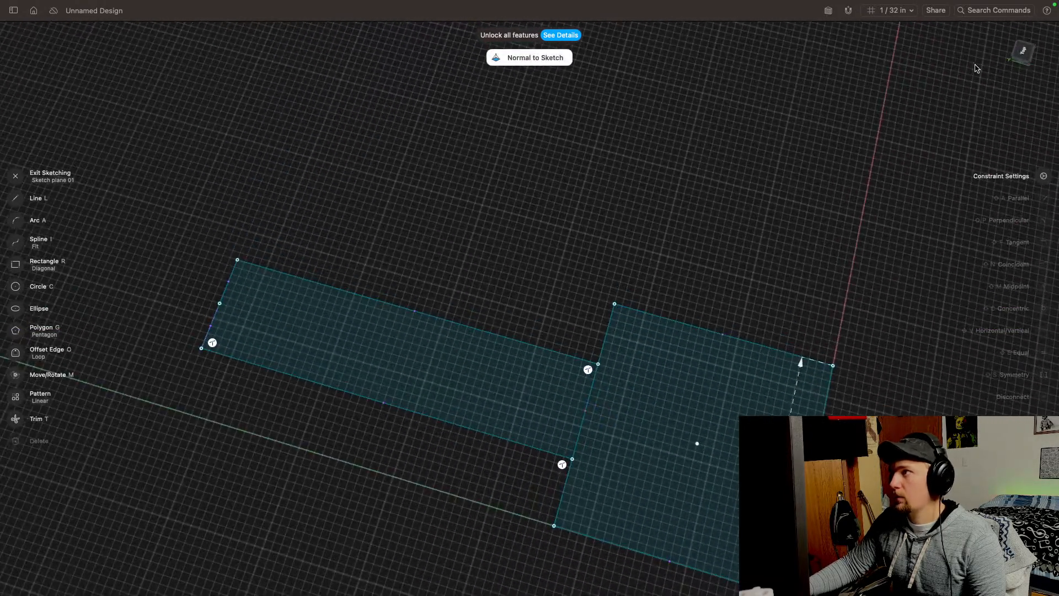
left_click(1024, 53)
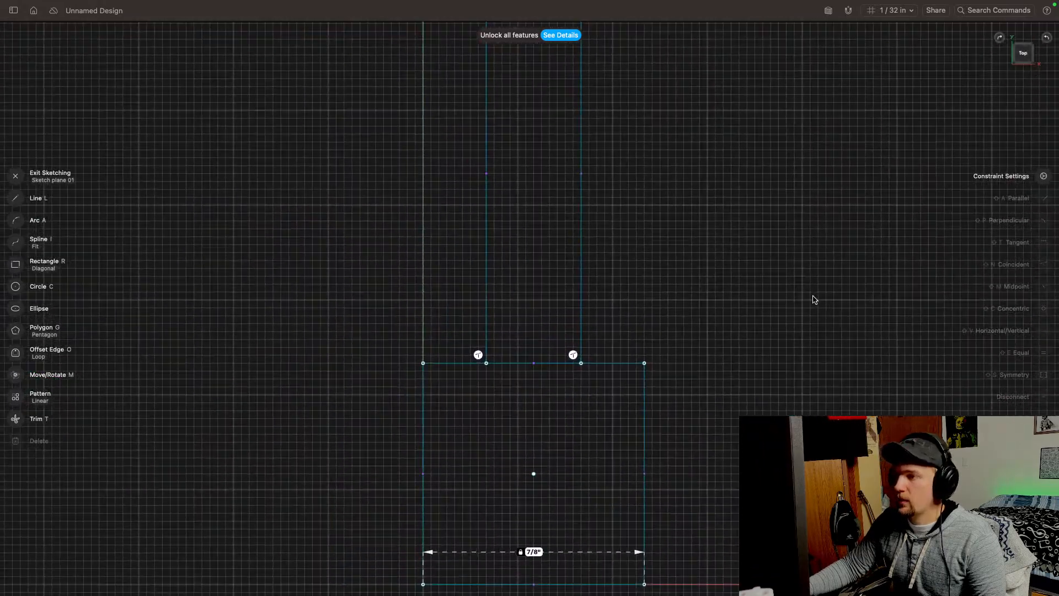
mouse_move(813, 299)
middle_mouse_down()
mouse_move(610, 421)
mouse_move(773, 407)
mouse_move(769, 329)
mouse_move(629, 299)
middle_mouse_up()
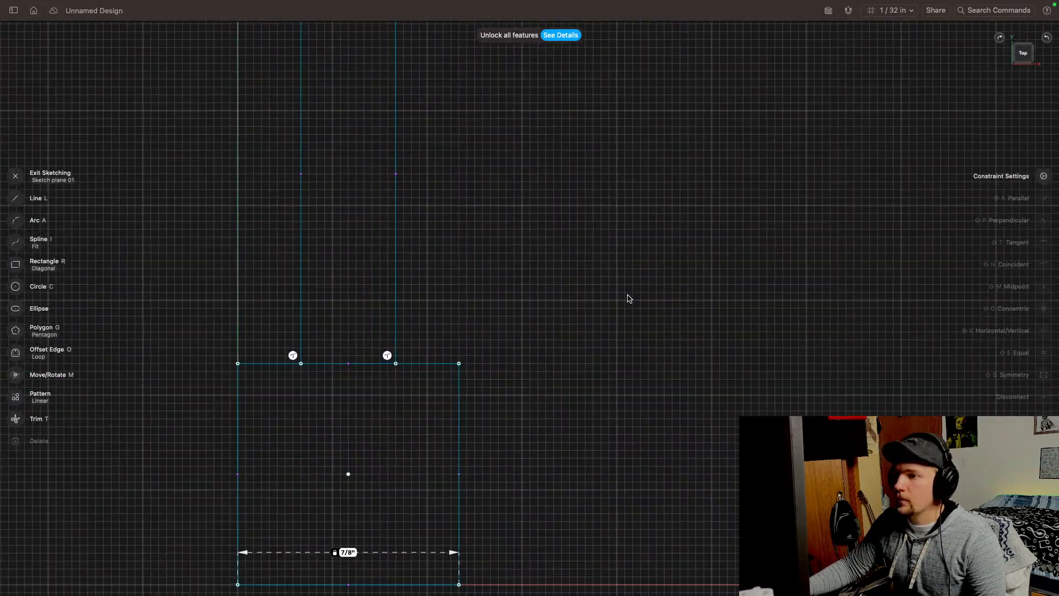
scroll(589, 332, "down", 5)
mouse_move(565, 347)
middle_mouse_down()
mouse_move(440, 387)
mouse_move(630, 339)
middle_mouse_up()
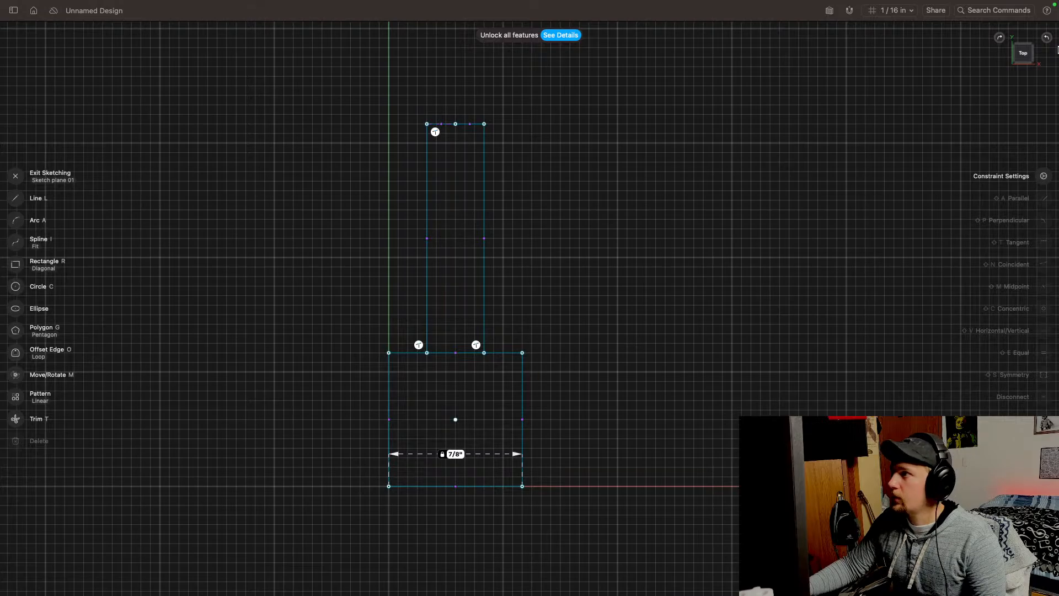
Step: Extrude the square profile into a thin plate and extrude the narrow strip profile about 1/32 in upward
mouse_move(513, 353)
right_mouse_down()
mouse_move(671, 267)
mouse_move(712, 259)
right_mouse_up()
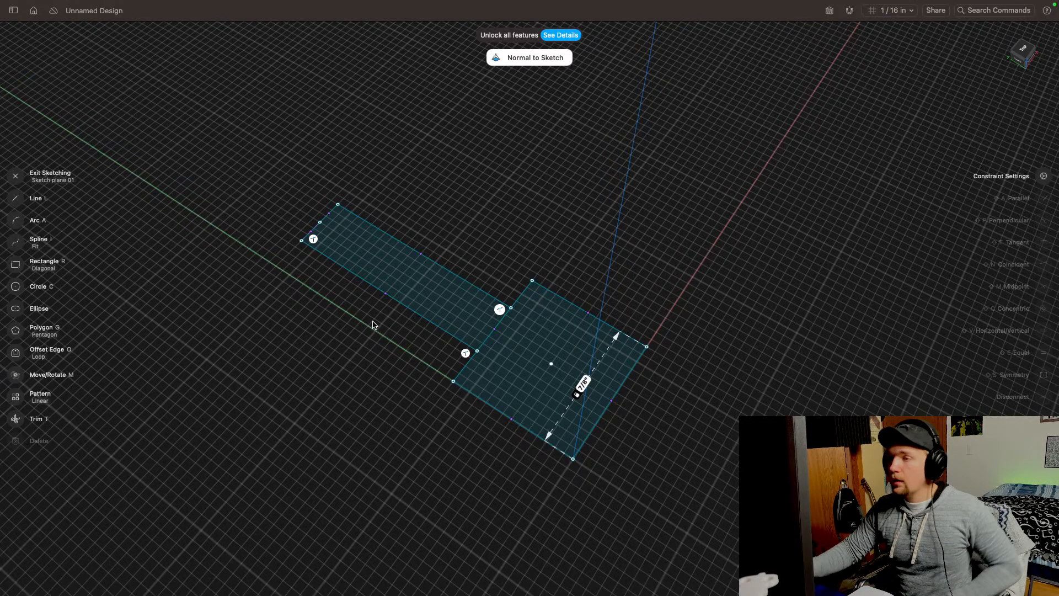
left_click(509, 360)
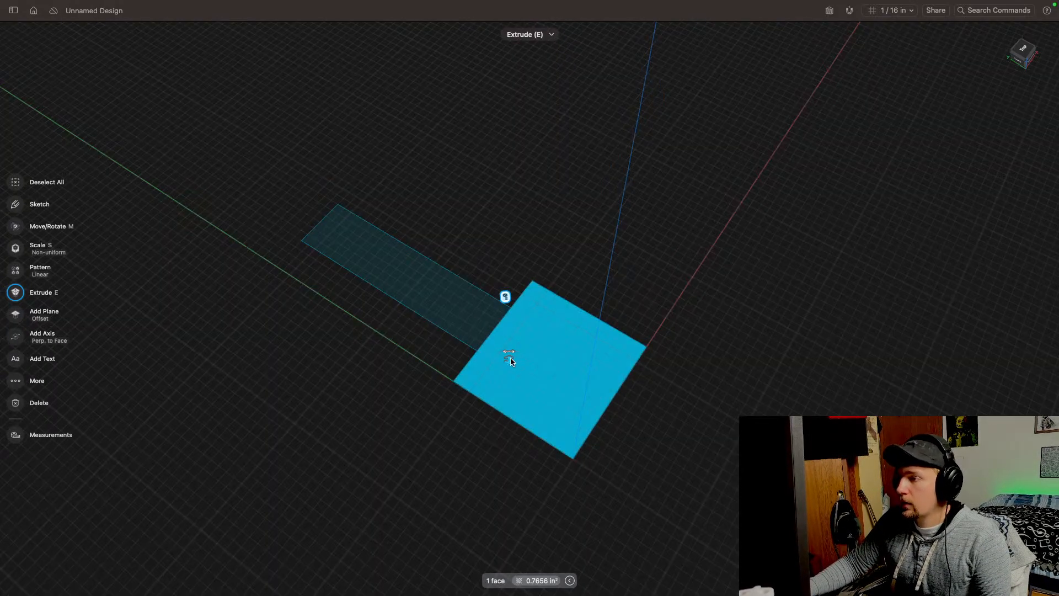
left_click_drag(511, 354, 506, 355)
left_click(439, 300)
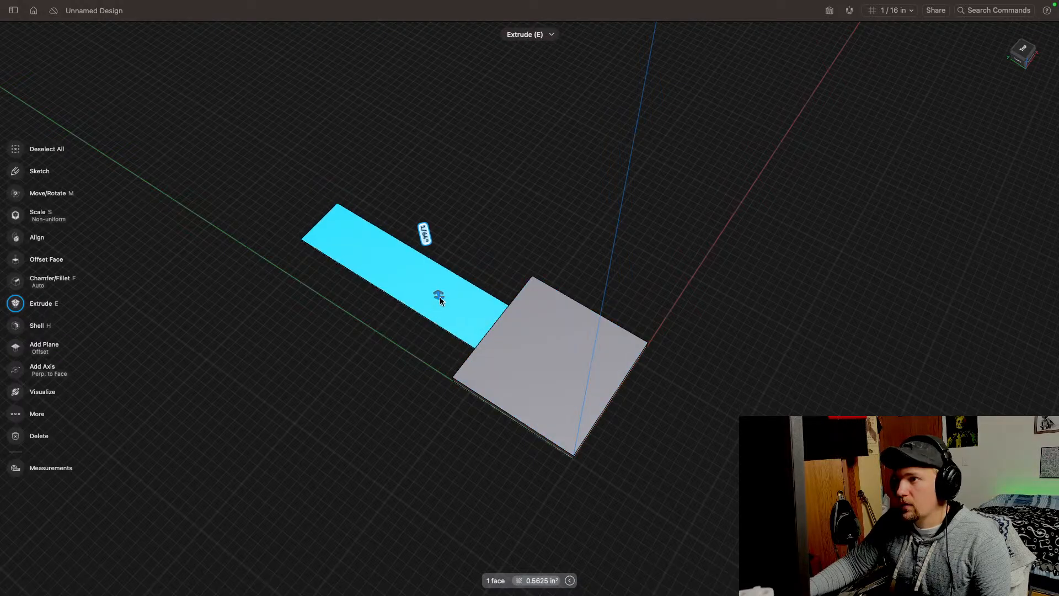
left_click_drag(439, 299, 441, 298)
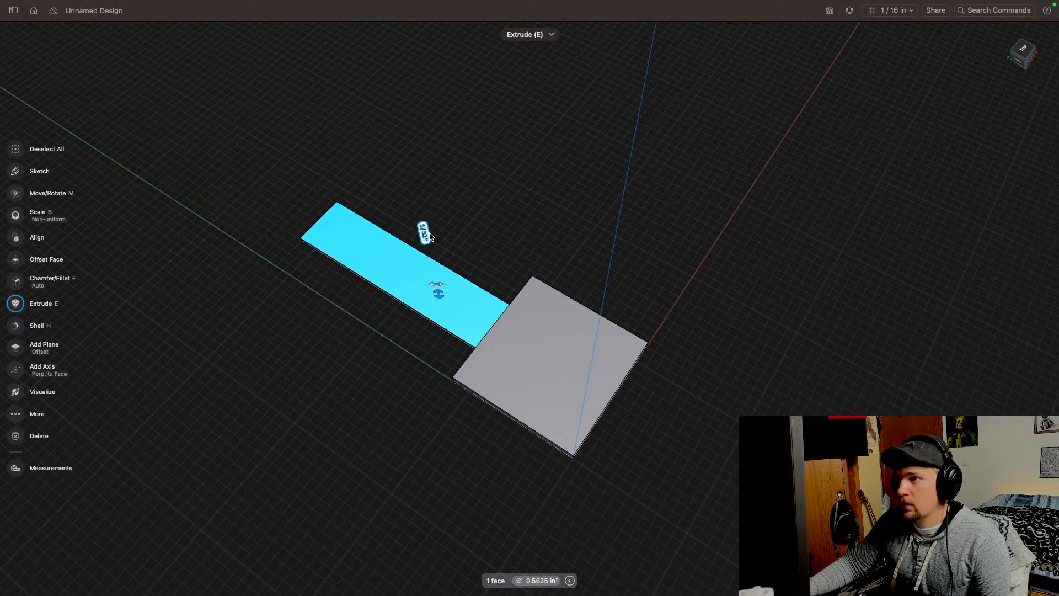
Step: Set the offset distance of the narrow strip's upper face to 1/16 in
key("Escape")
left_click(420, 257)
left_click(409, 241)
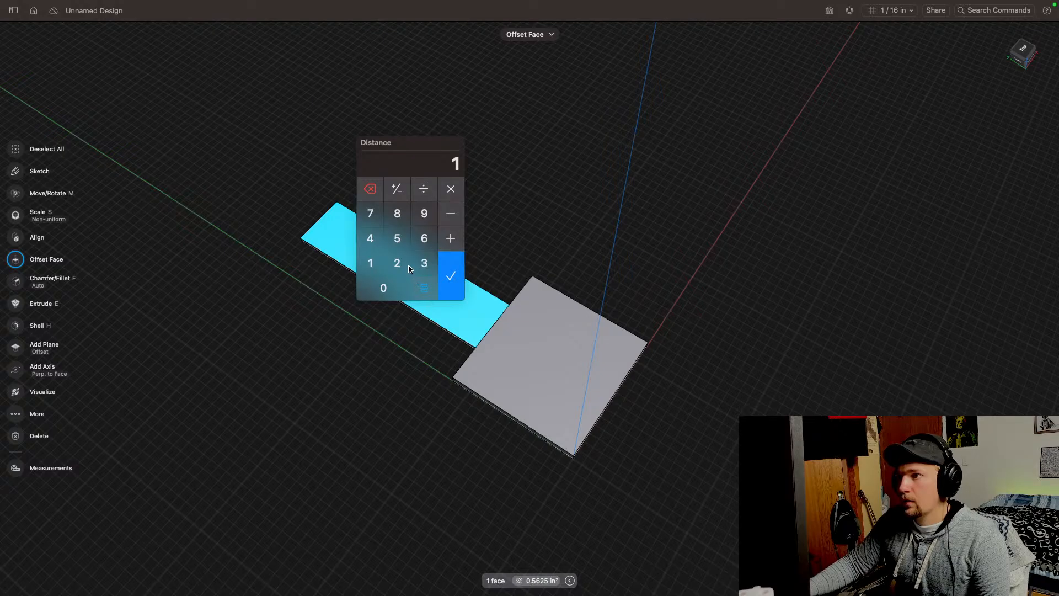
left_click(423, 189)
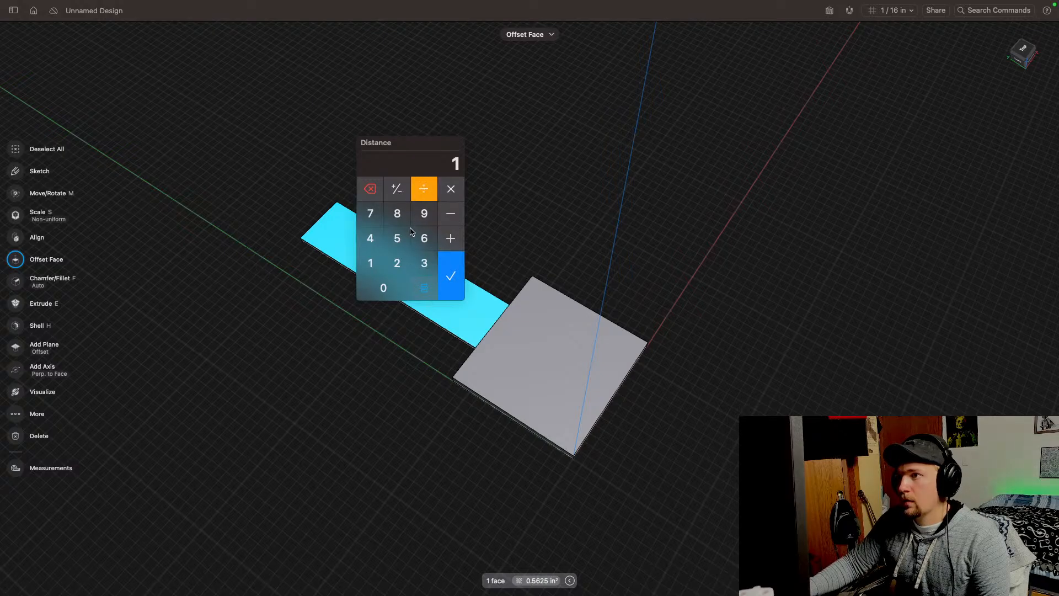
left_click(453, 284)
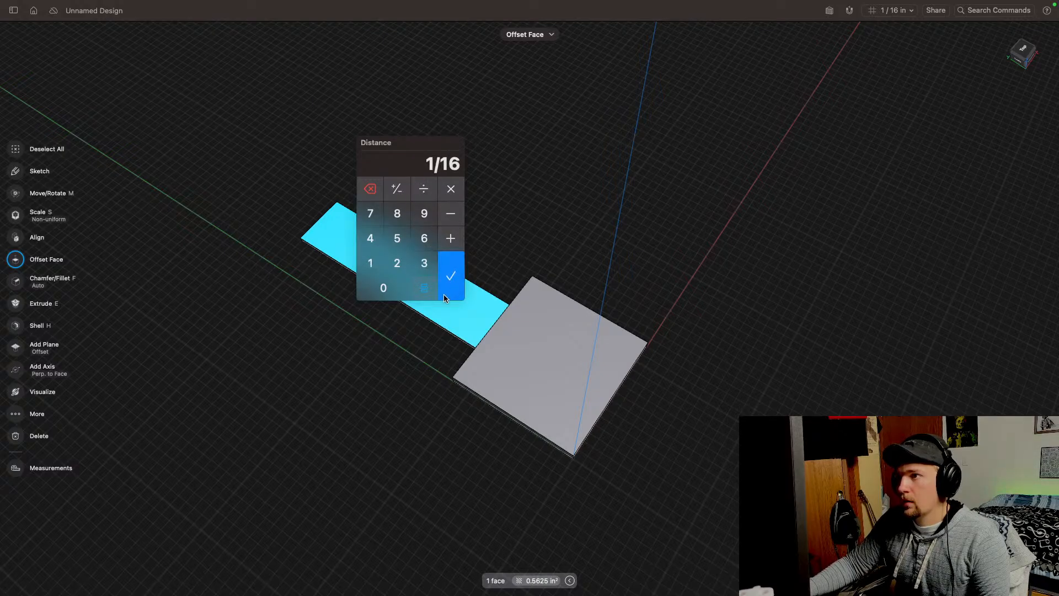
left_click(458, 279)
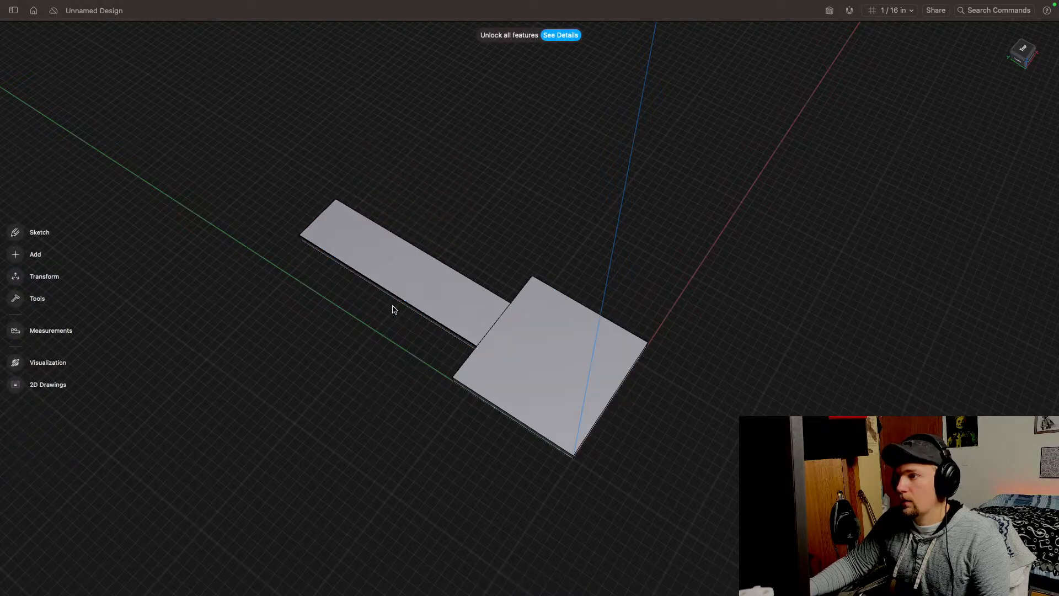
Step: Unite the narrow strip and the square plate into one body without keeping the originals
left_click(16, 298)
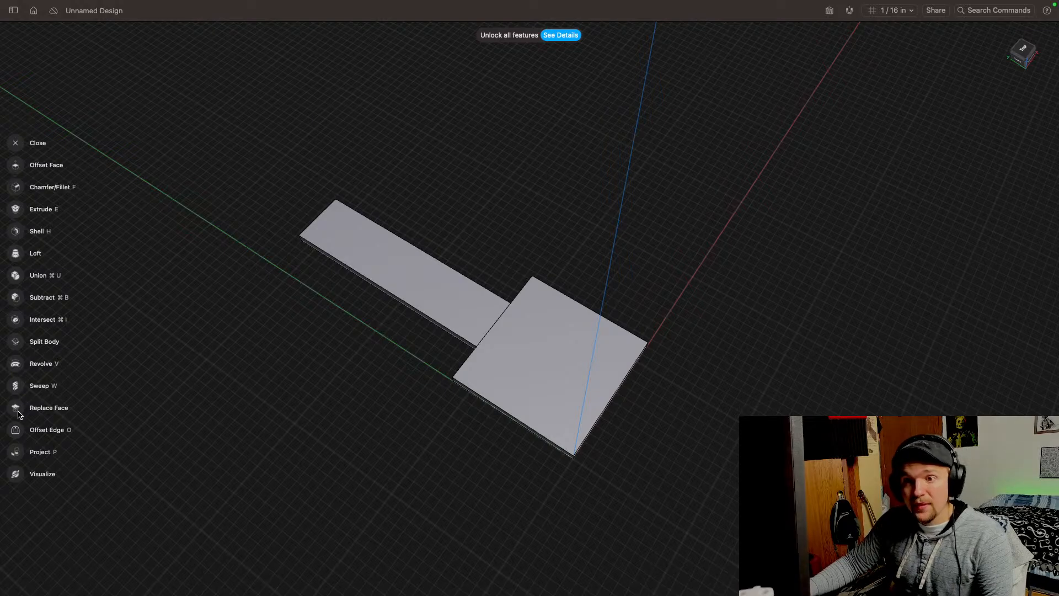
left_click(15, 274)
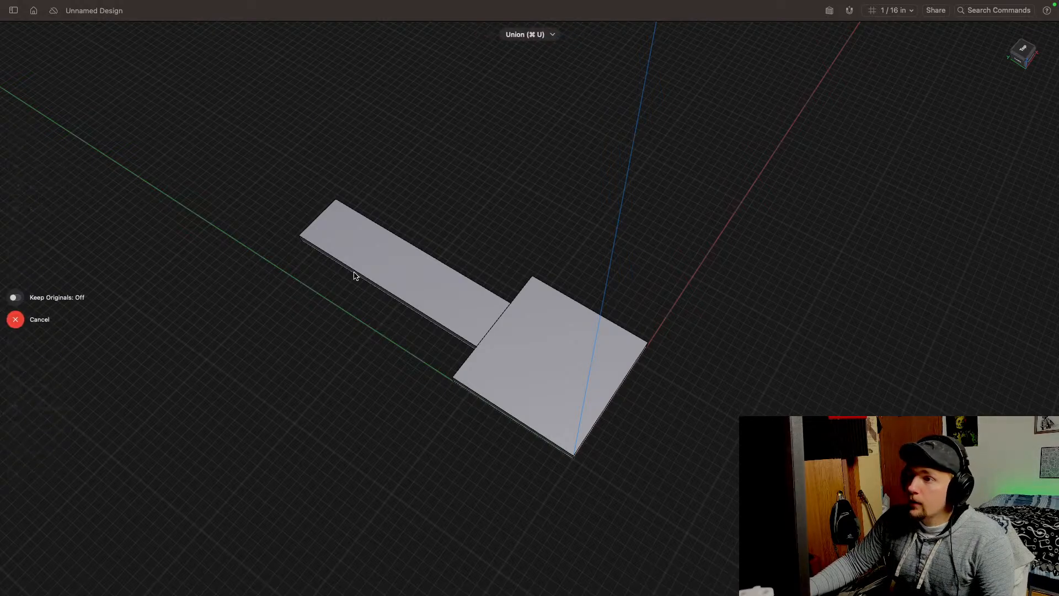
left_click(356, 273)
left_click(539, 360)
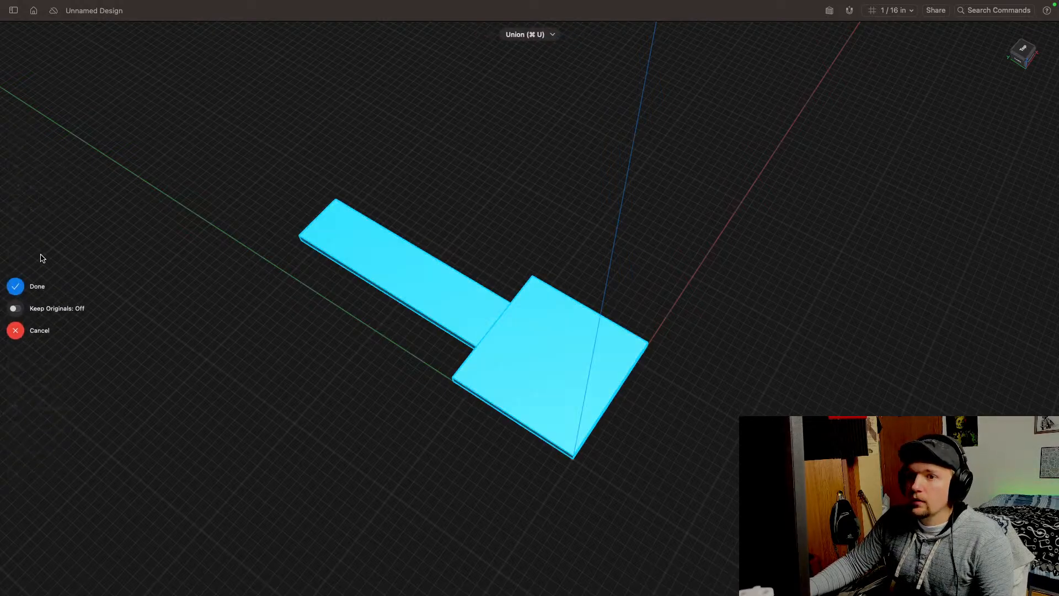
left_click(14, 290)
middle_click_drag(353, 372, 301, 293)
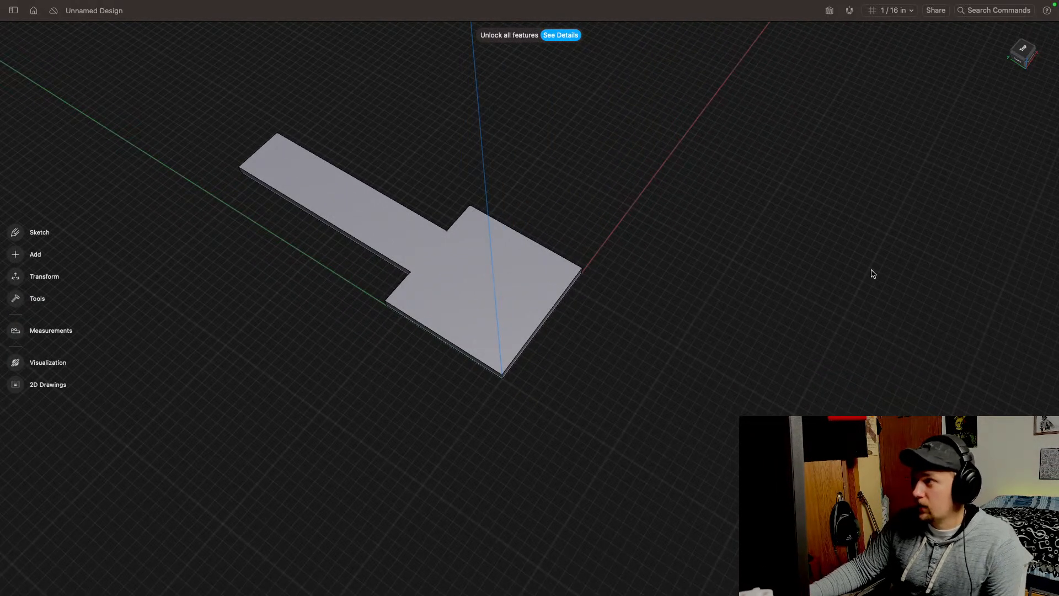
Step: Select the whole united body and move it sideways, clear of its sketch profiles
left_click_drag(1015, 66, 1048, 83)
middle_click_drag(563, 228, 748, 204)
left_click(627, 116)
double_click(627, 115)
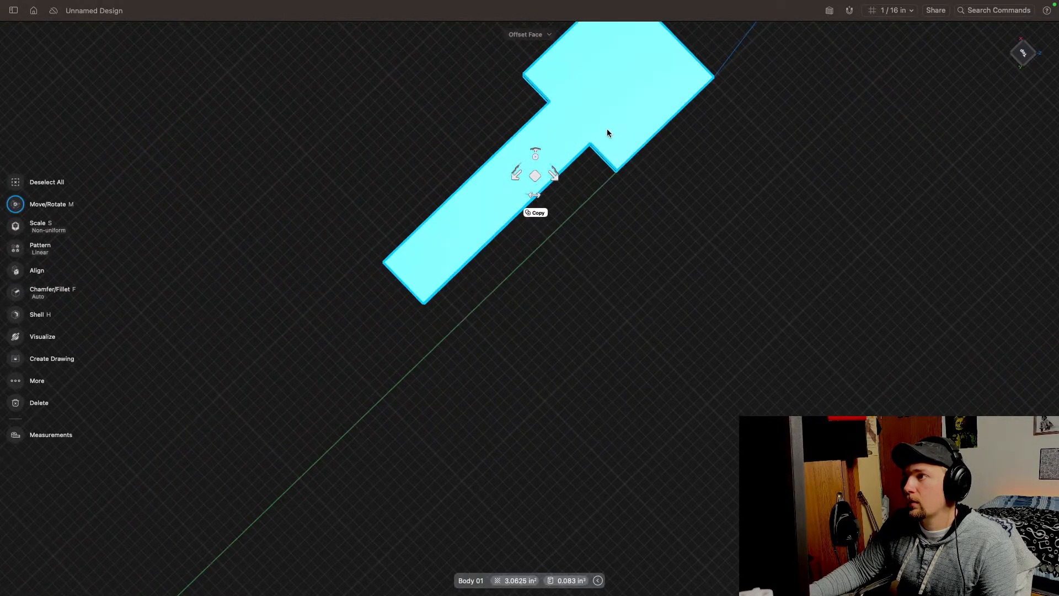
left_click_drag(554, 175, 736, 316)
middle_click_drag(605, 329, 413, 150)
Step: Place a copy of the body about 2 47/64 in away along its length, beyond the original's strip end
left_click(560, 200)
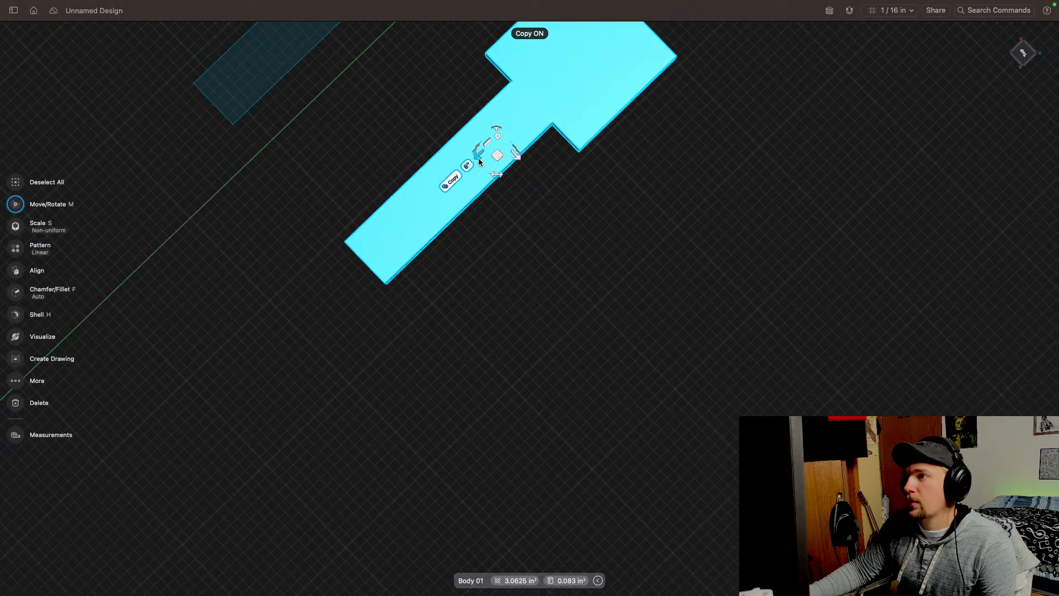
left_click_drag(478, 158, 175, 452)
middle_click_drag(482, 347, 657, 189)
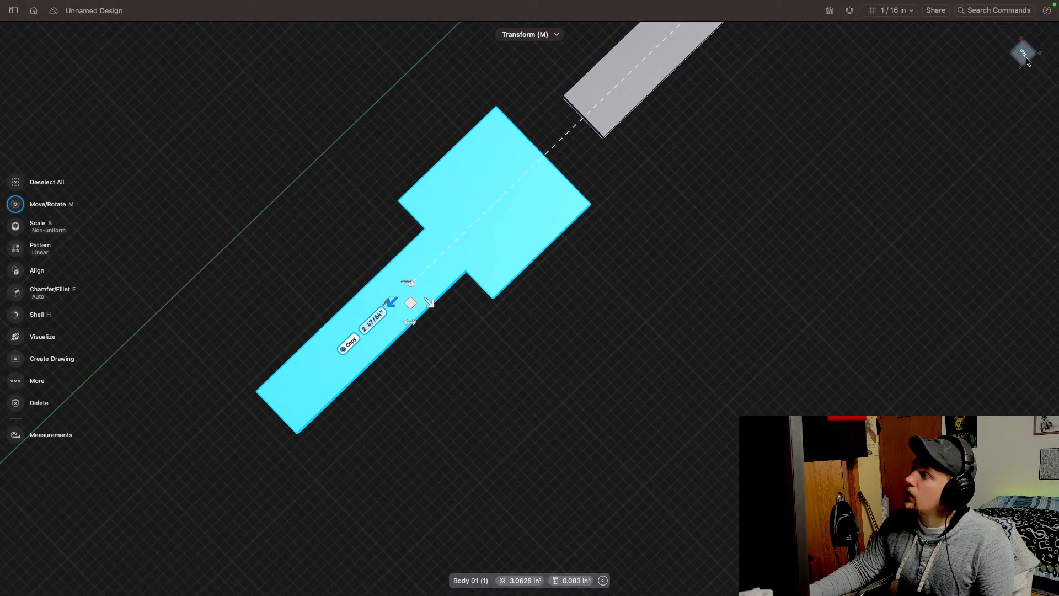
left_click_drag(1027, 62, 1017, 34)
middle_click_drag(751, 226, 827, 248)
left_click(828, 248)
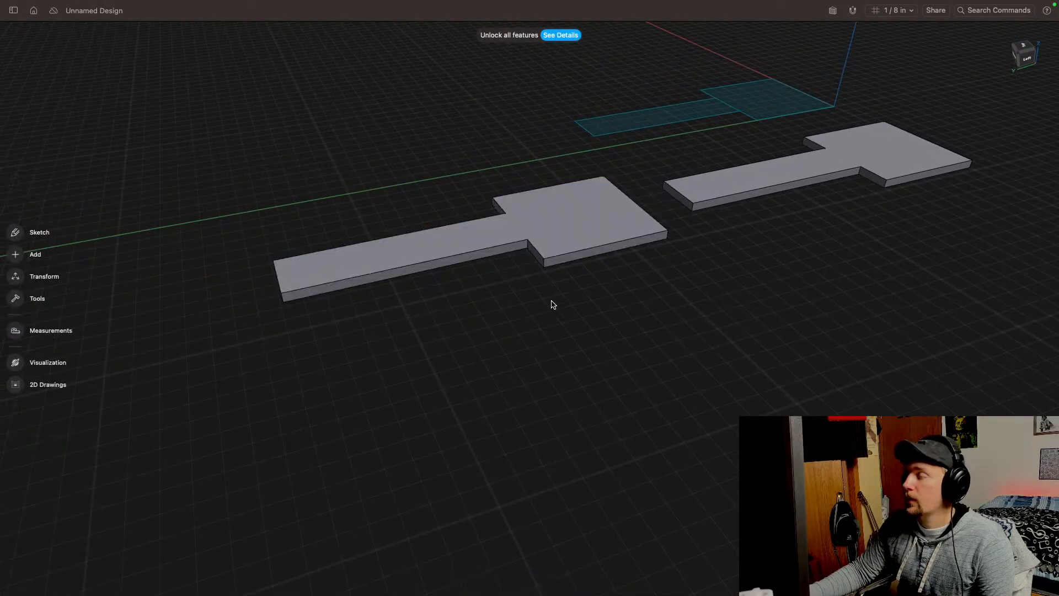
Step: Sketch an ellipse with a 3/16 in horizontal radius, centred across the copied body's square near its outer edge, and finish the sketch
left_click_drag(1026, 58, 1048, 102)
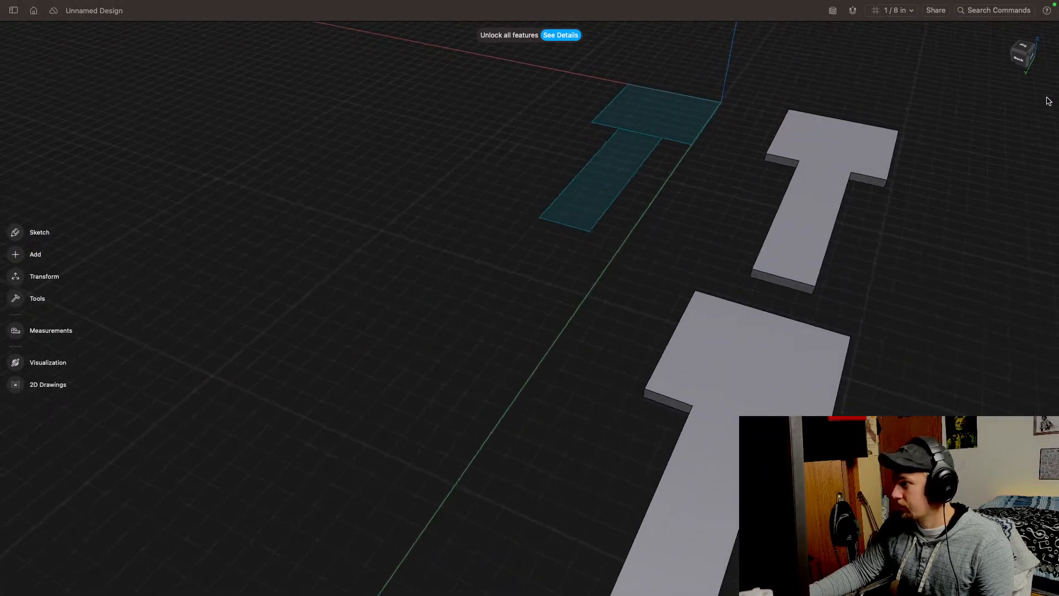
mouse_move(974, 271)
middle_mouse_down()
mouse_move(922, 265)
mouse_move(664, 335)
middle_mouse_up()
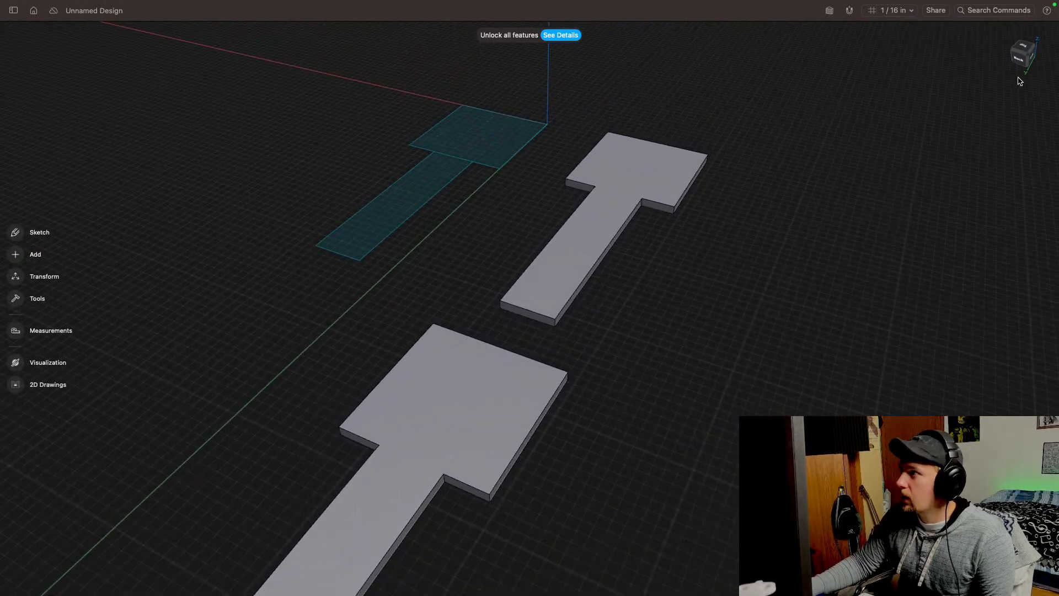
left_click(1028, 49)
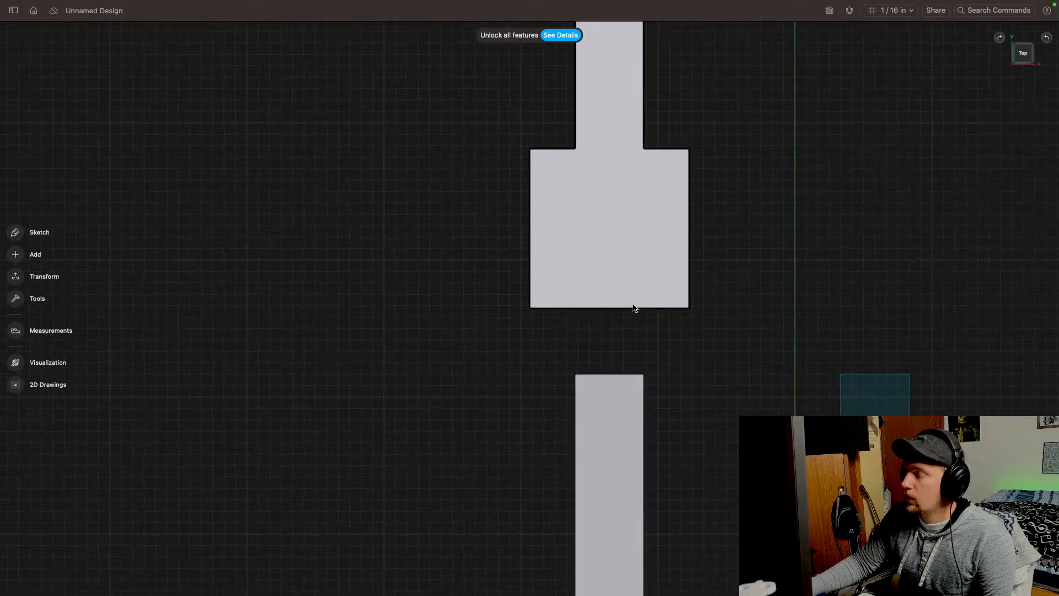
scroll(614, 310, "up", 3)
scroll(614, 310, "up", 1)
middle_click_drag(643, 286, 371, 352)
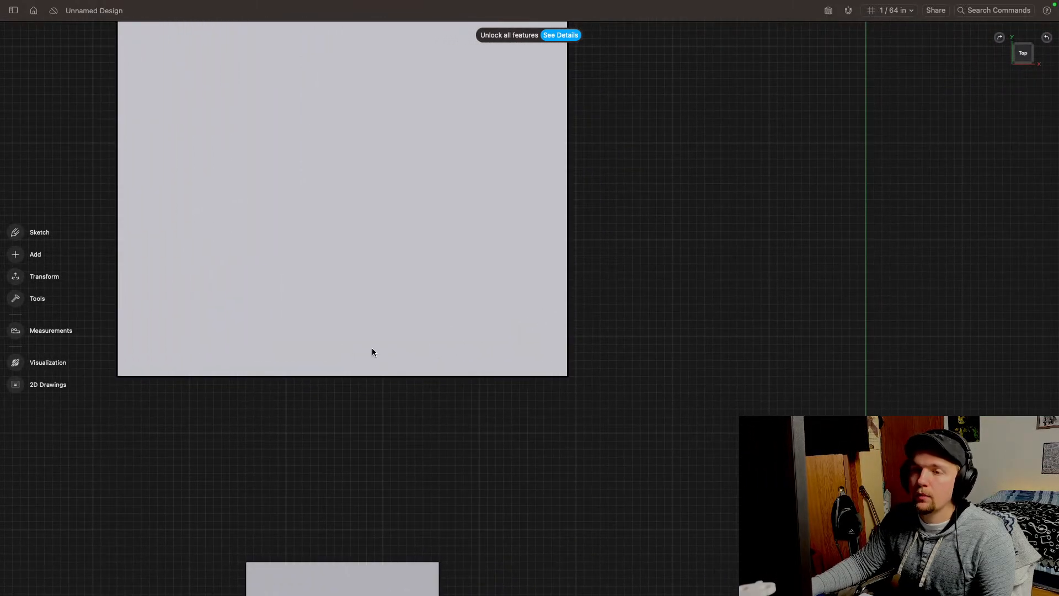
left_click(16, 278)
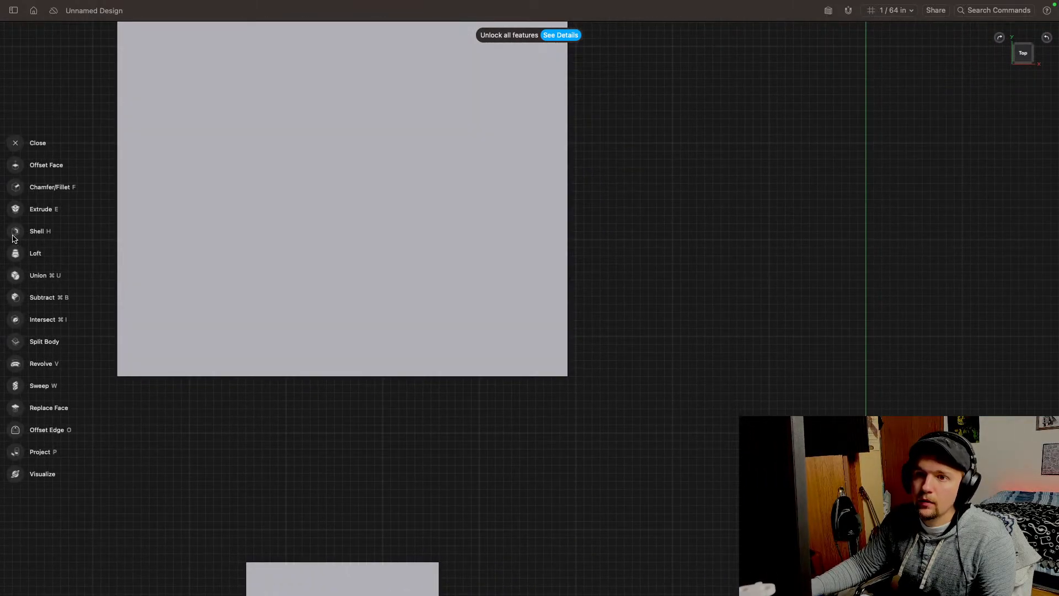
left_click(16, 145)
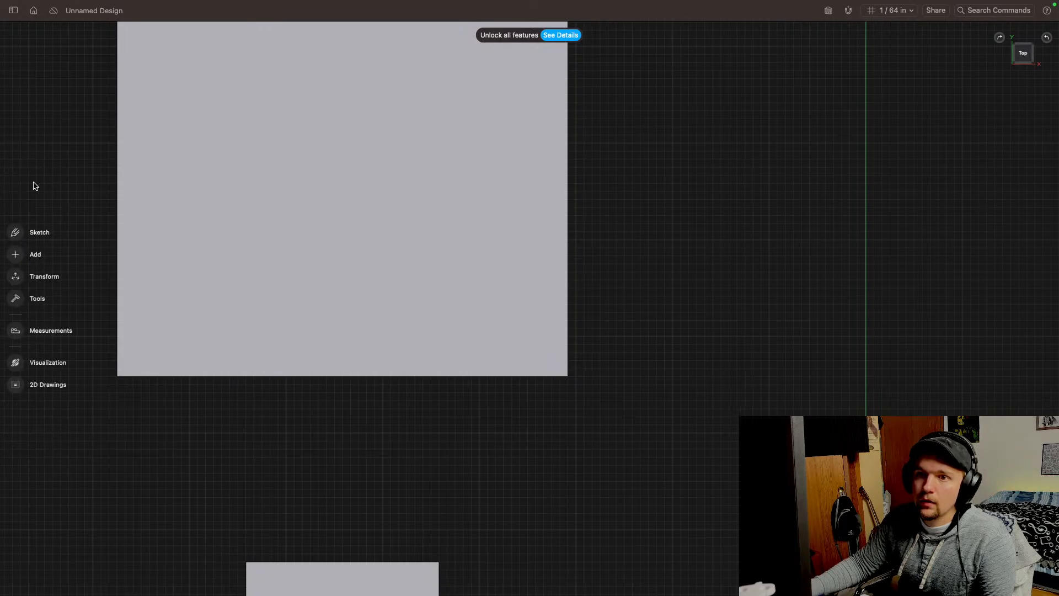
left_click(15, 234)
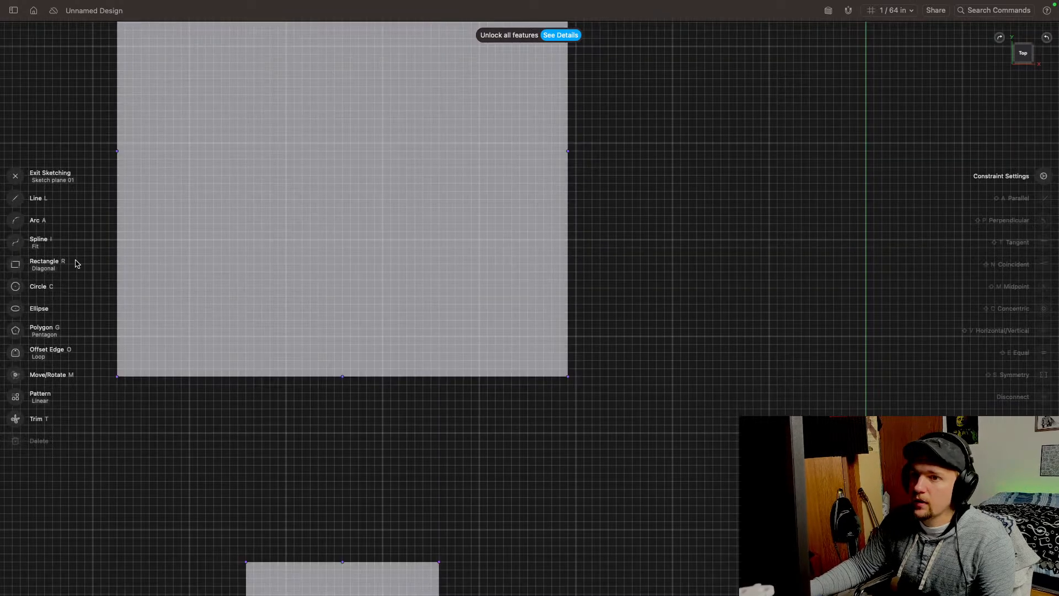
left_click(16, 310)
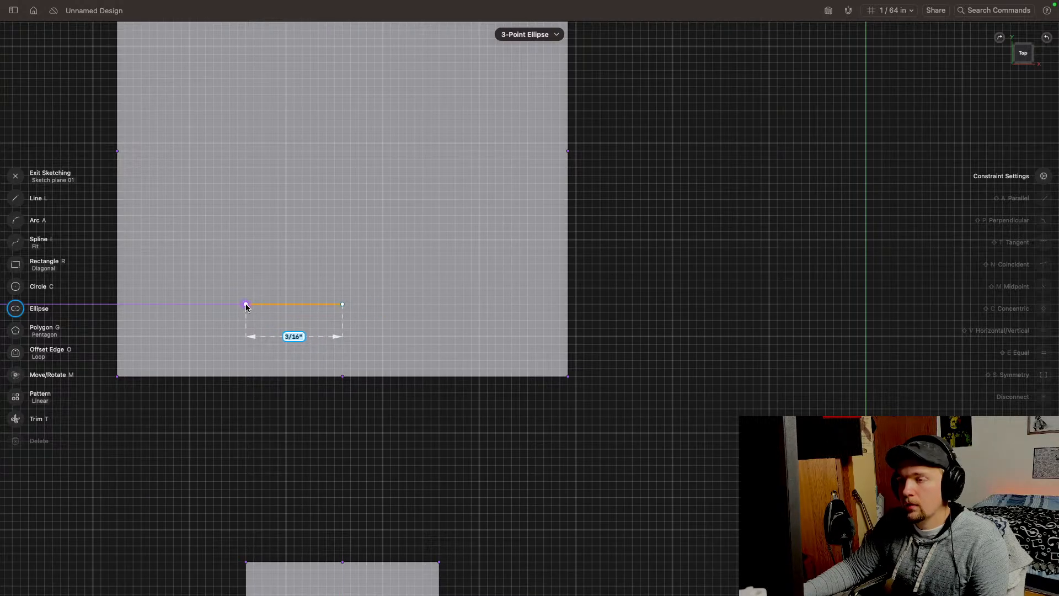
left_click(246, 304)
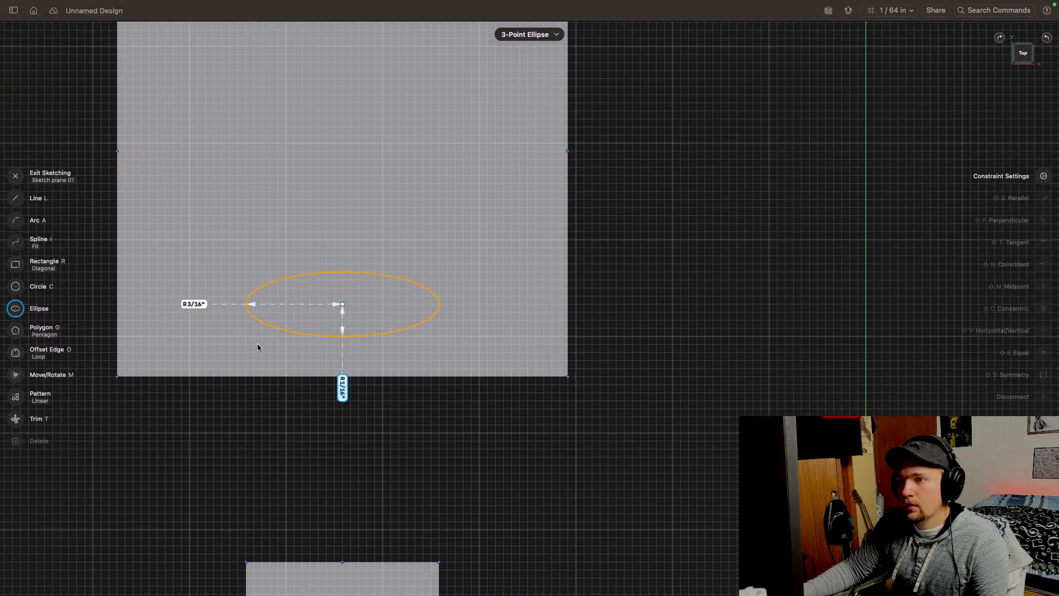
left_click(317, 350)
left_click(343, 396)
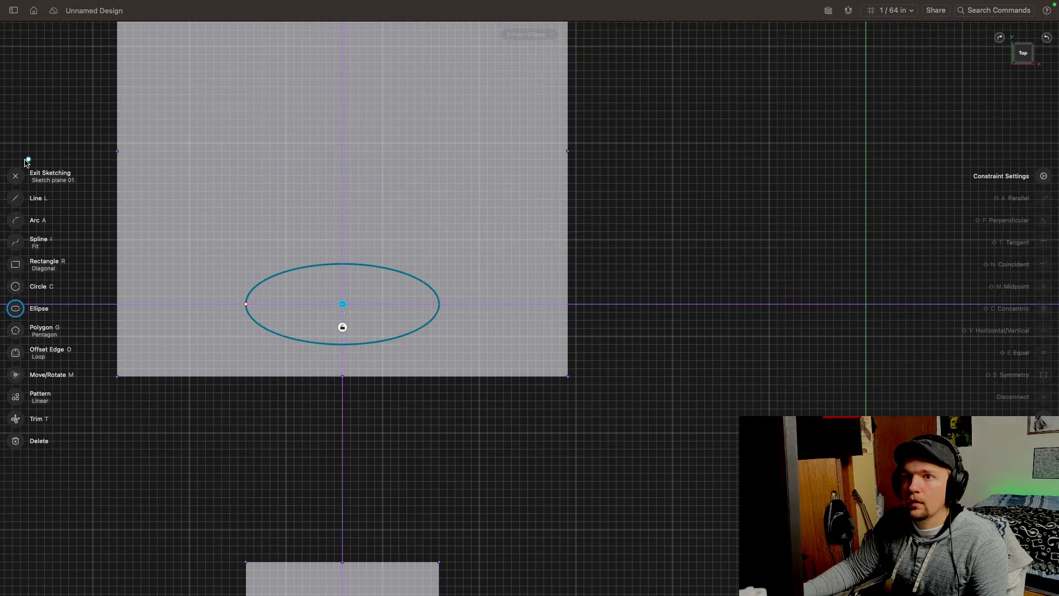
left_click(34, 174)
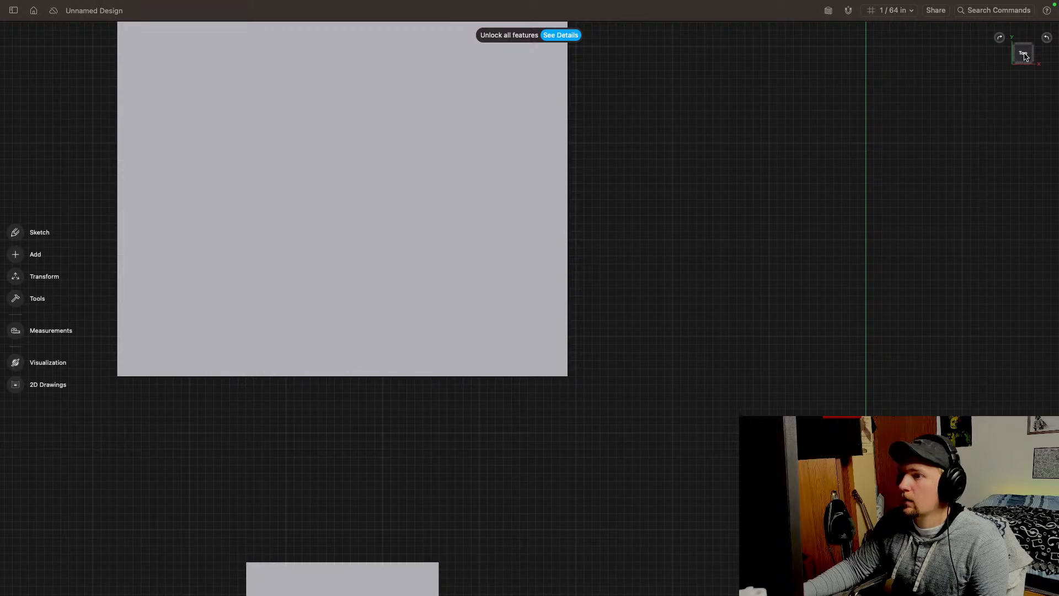
Step: Extrude the ellipse profile 7/8 in upward through the copied plate to cut an elliptical hole
left_click_drag(1024, 53, 987, 13)
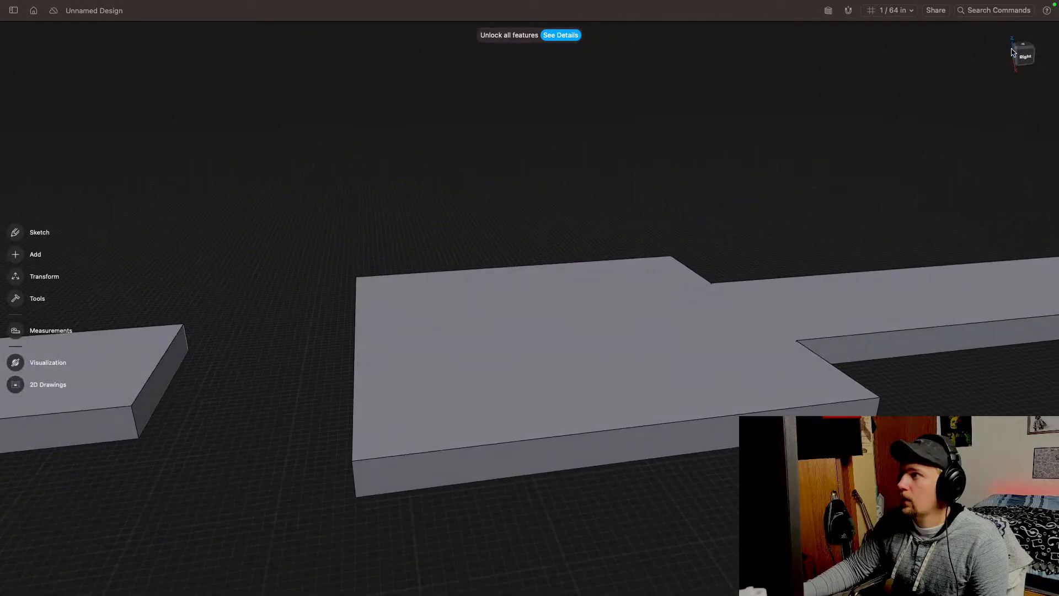
left_click_drag(1024, 54, 1021, 14)
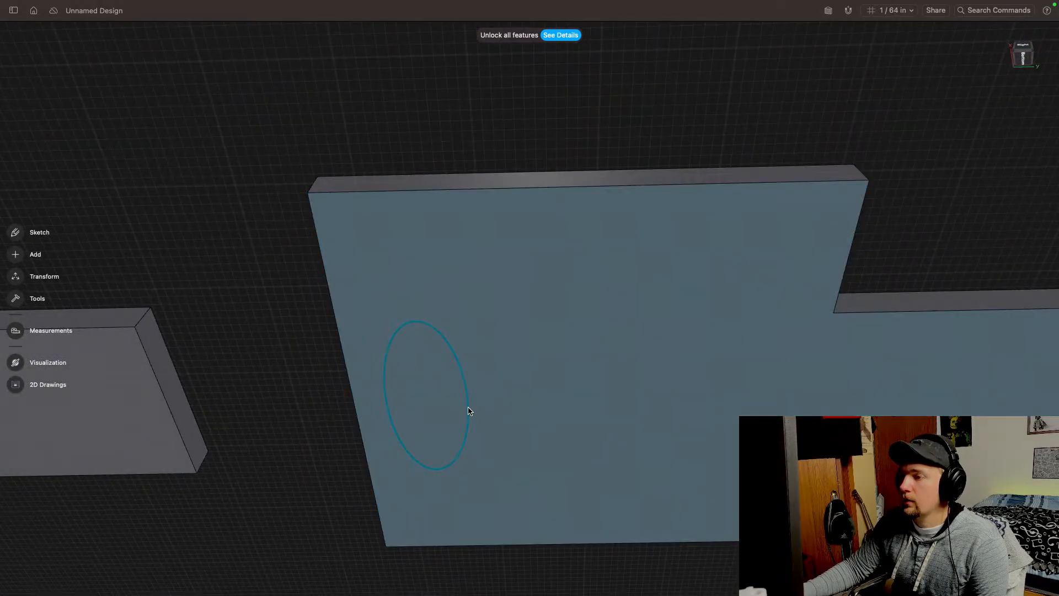
left_click(442, 412)
key("e")
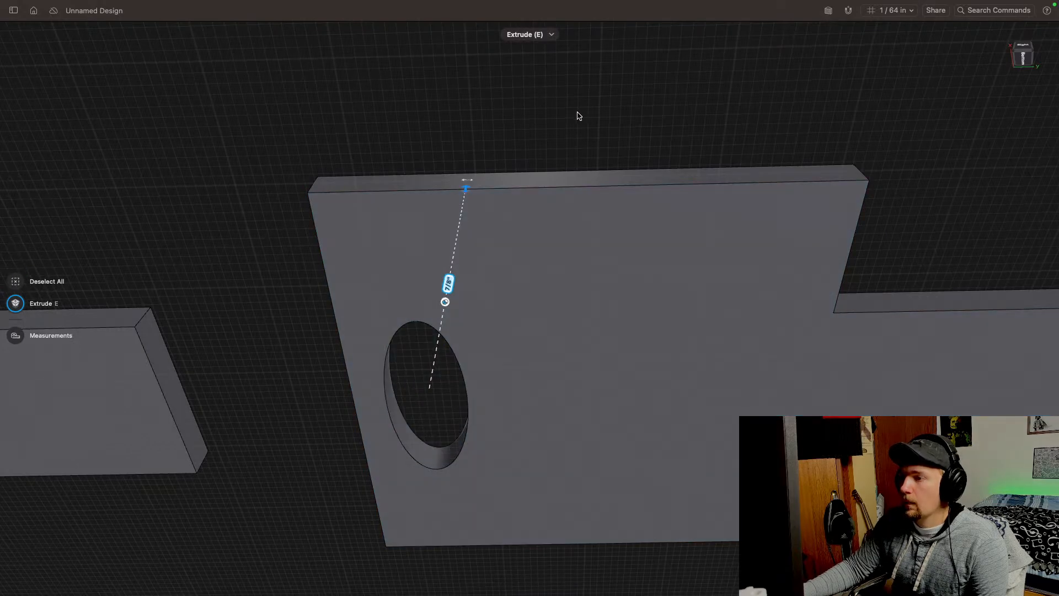
left_click_drag(1024, 56, 1058, 109)
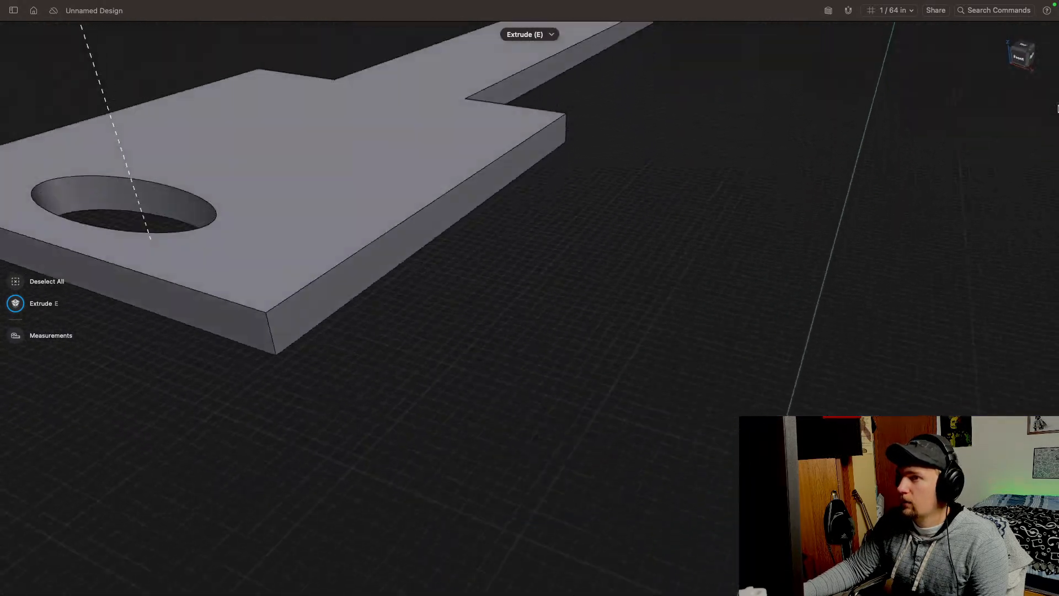
scroll(599, 250, "down", 10)
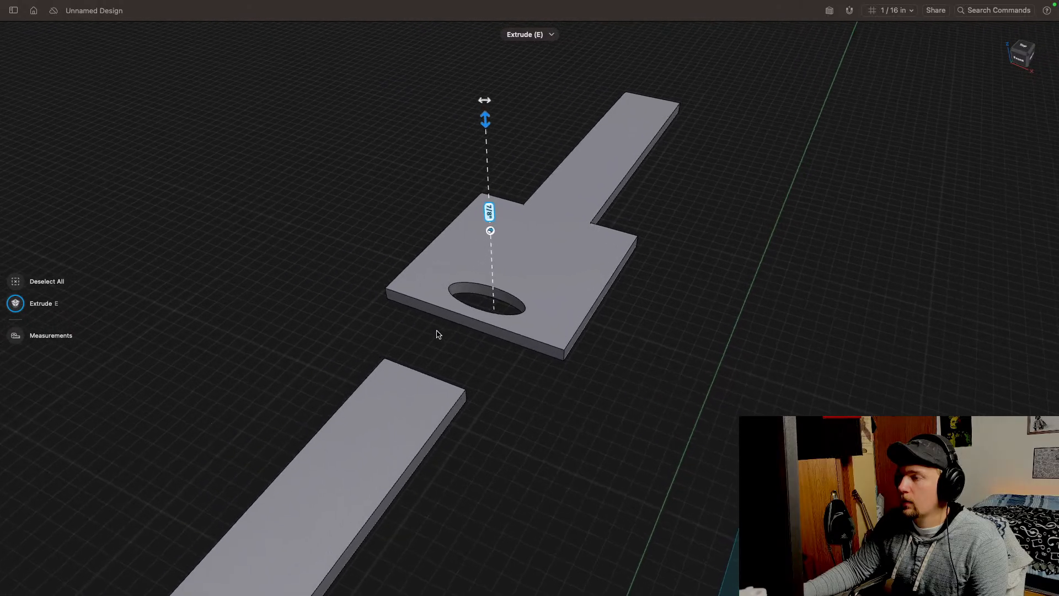
Step: Chamfer one outer corner of the square beside the elliptical hole by 9/64 in
left_click_drag(1022, 59, 1050, 60)
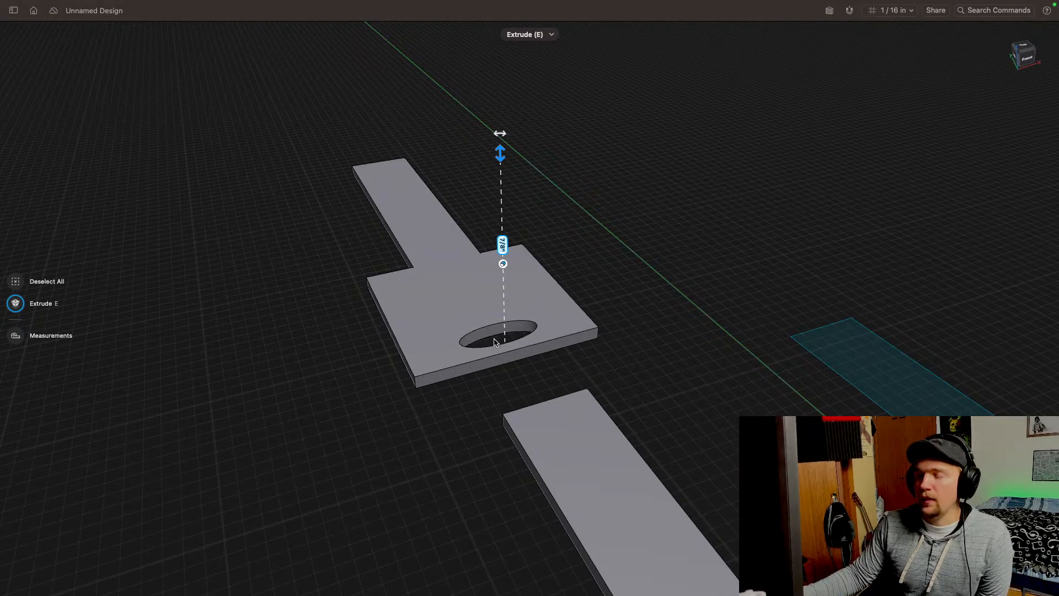
left_click(1030, 58)
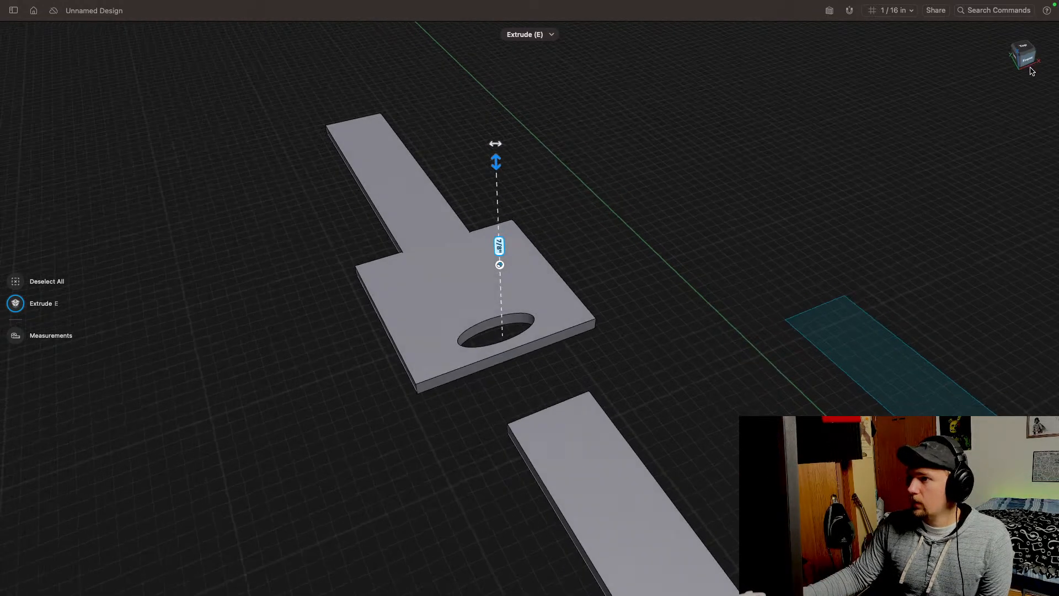
middle_click_drag(727, 280, 740, 221)
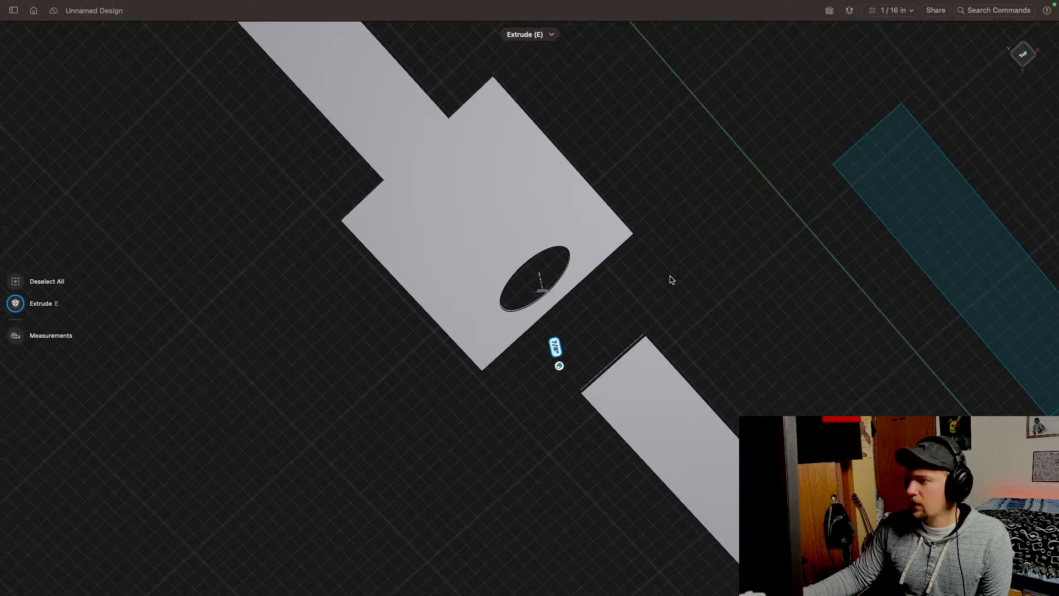
middle_click_drag(670, 276, 628, 224)
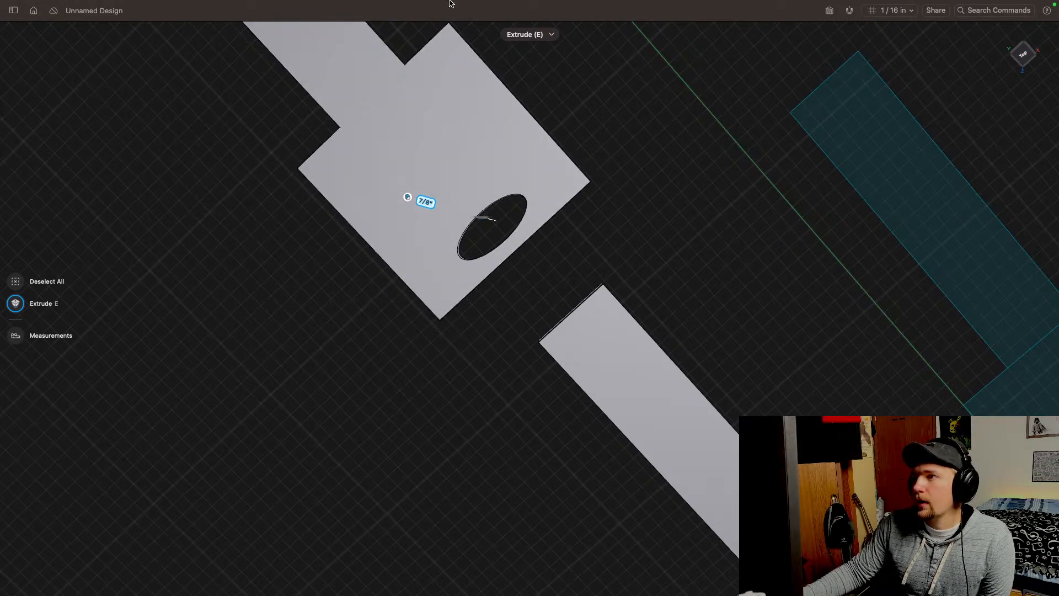
middle_click_drag(449, 92, 431, 191)
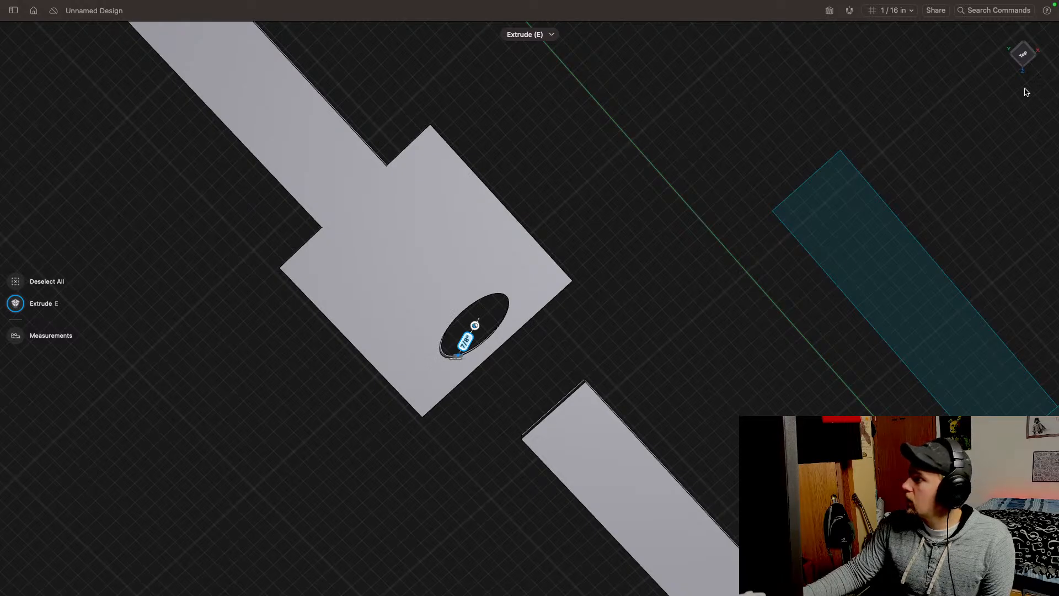
middle_click_drag(564, 316, 603, 220)
left_click_drag(1034, 62, 1042, 18)
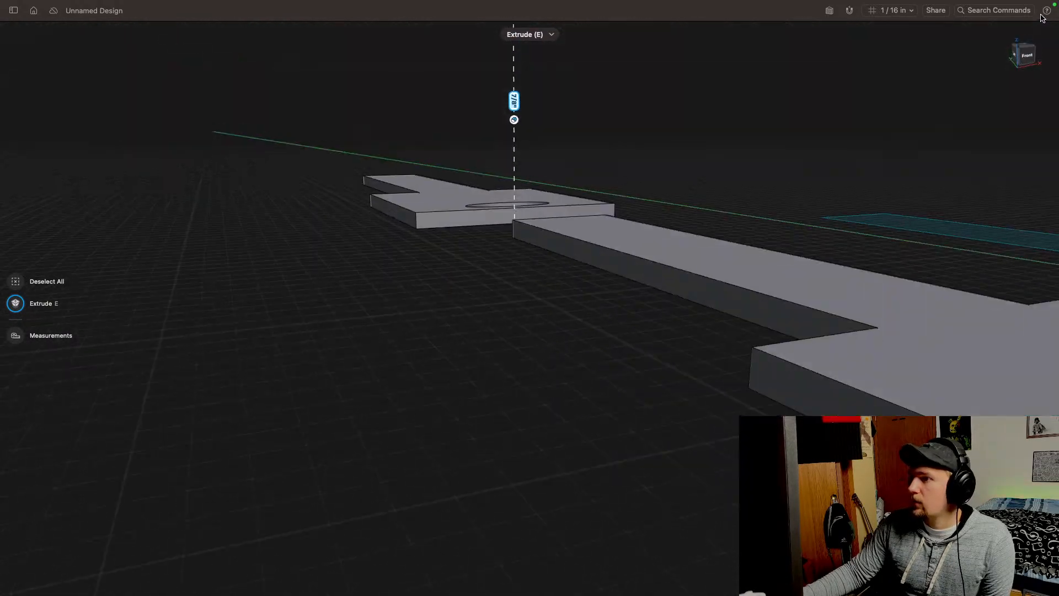
left_click(418, 226)
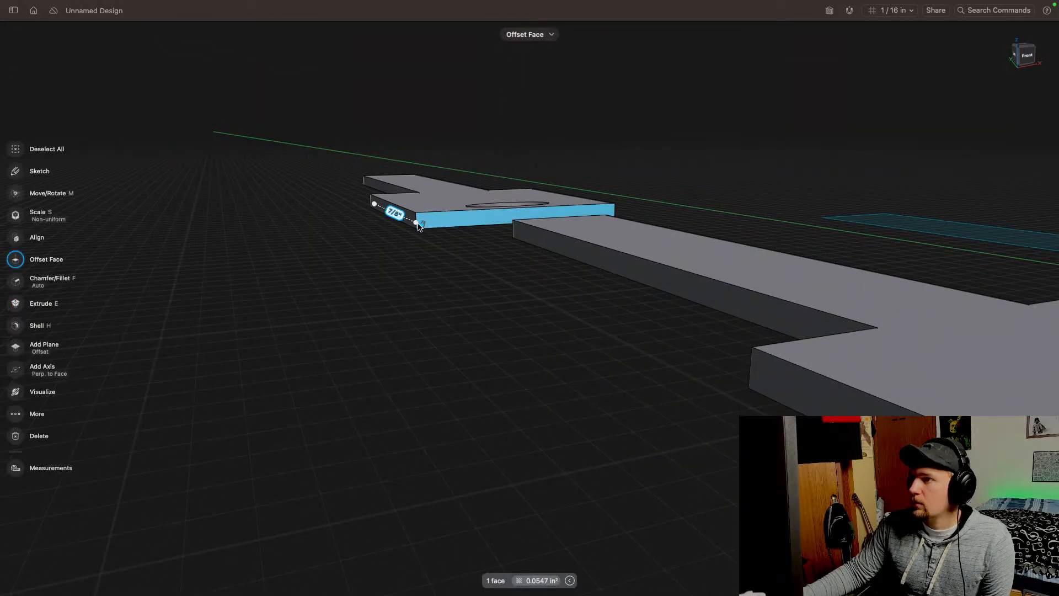
left_click(419, 227)
left_click(416, 225)
middle_click_drag(416, 227, 492, 352)
mouse_move(491, 353)
left_mouse_down()
mouse_move(476, 380)
mouse_move(496, 345)
left_mouse_up()
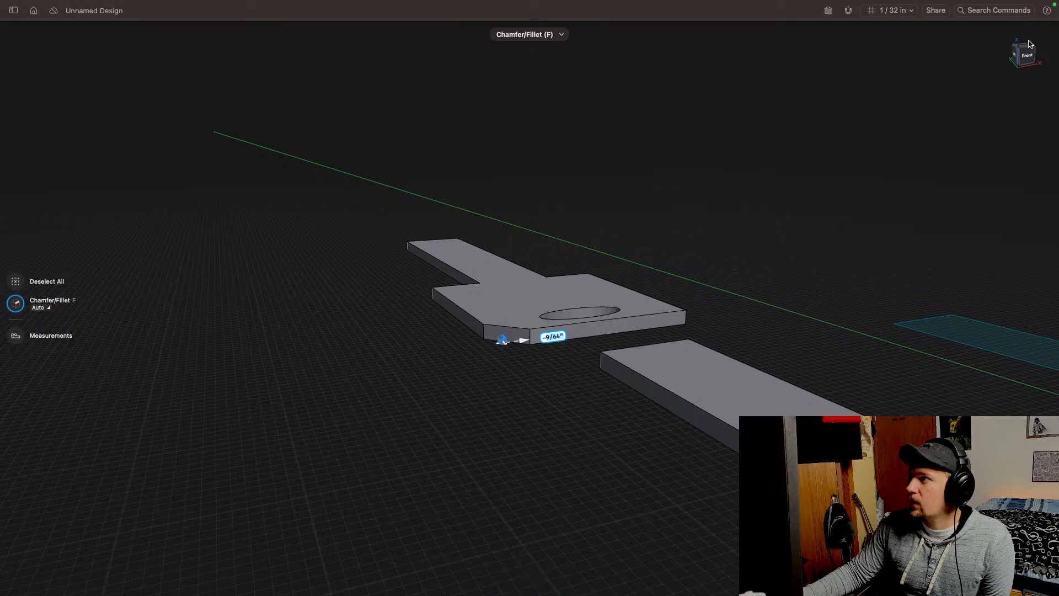
left_click(1026, 44)
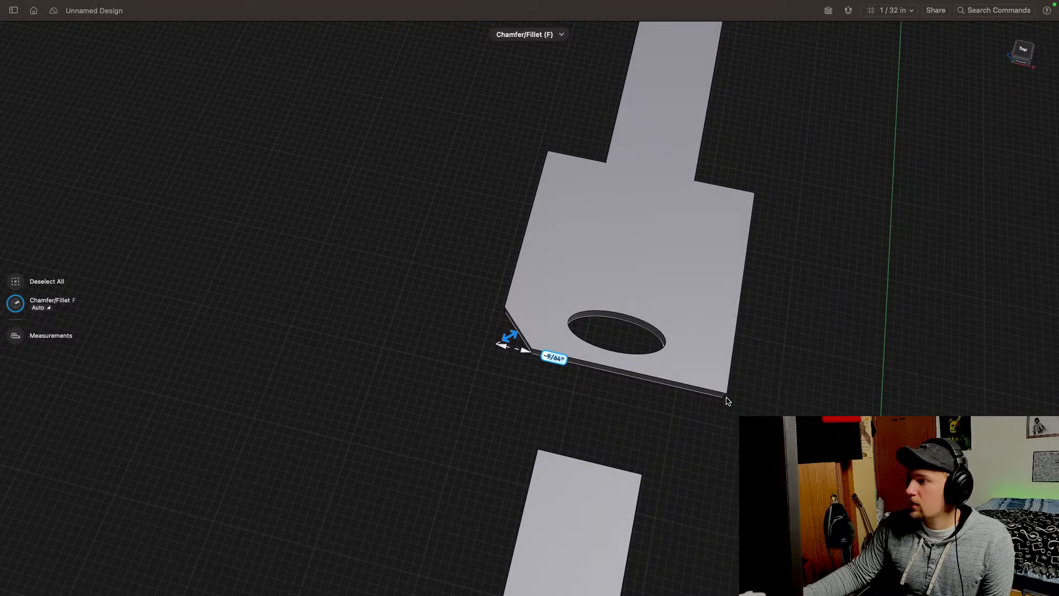
key("Return")
Step: Chamfer the opposite outer corner of the square on the other side of the elliptical hole
left_click(727, 402)
left_click_drag(727, 401, 706, 384)
left_click(742, 390)
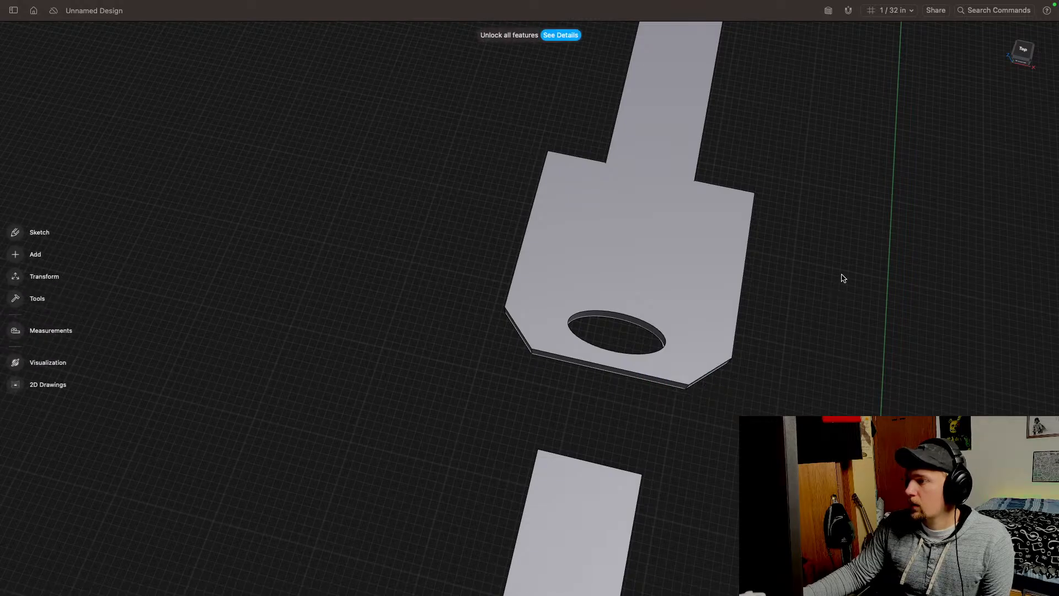
Step: Chamfer one of the square's corners beside the strip on the copied body by 9/64 in
middle_click_drag(778, 238, 683, 278)
left_click(664, 233)
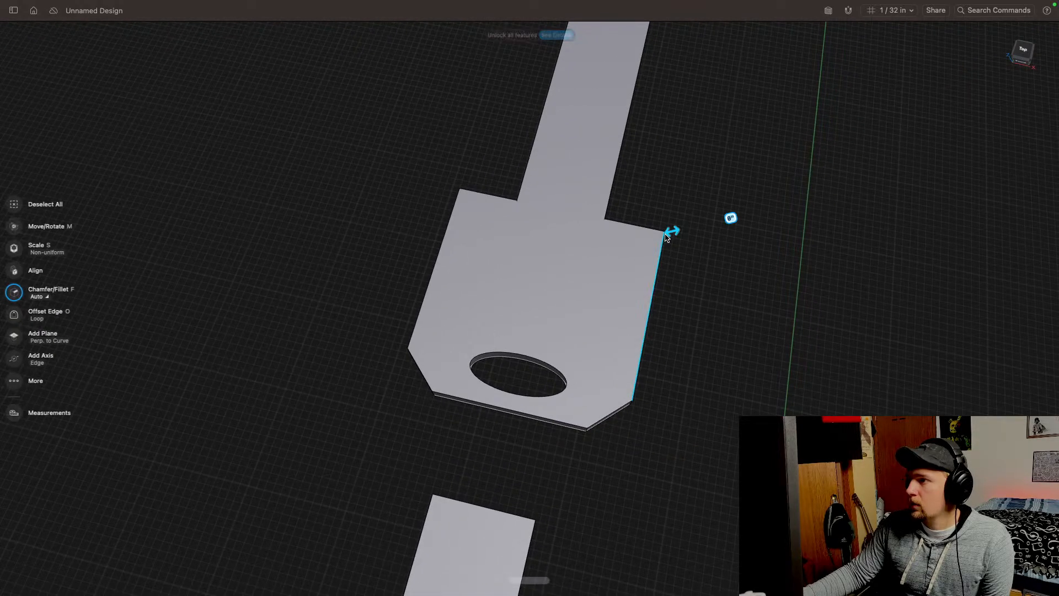
left_click(732, 259)
middle_click_drag(724, 308, 522, 345)
left_click(1021, 60)
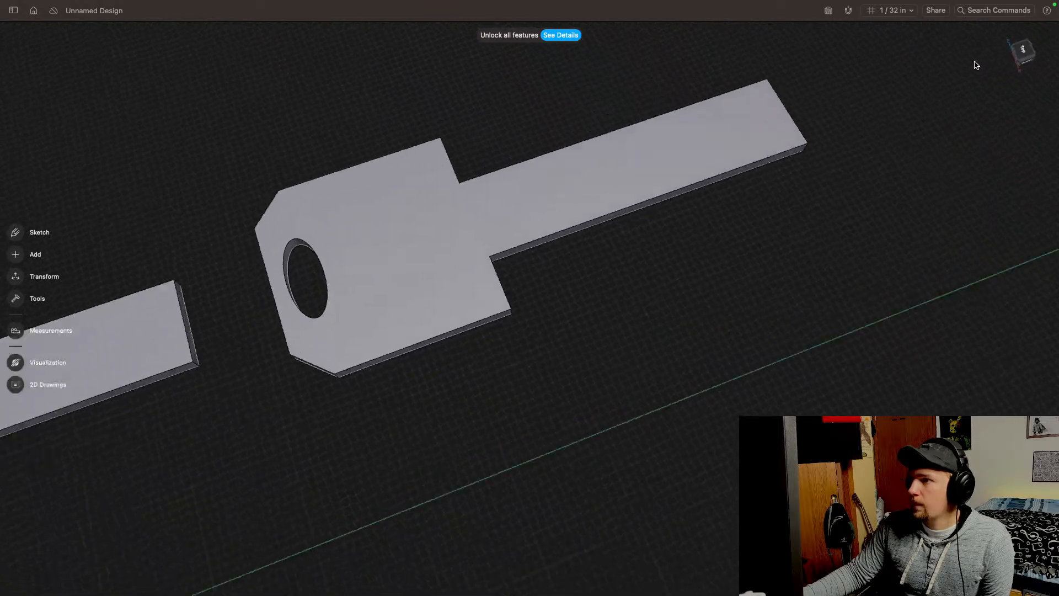
left_click(517, 324)
key("f")
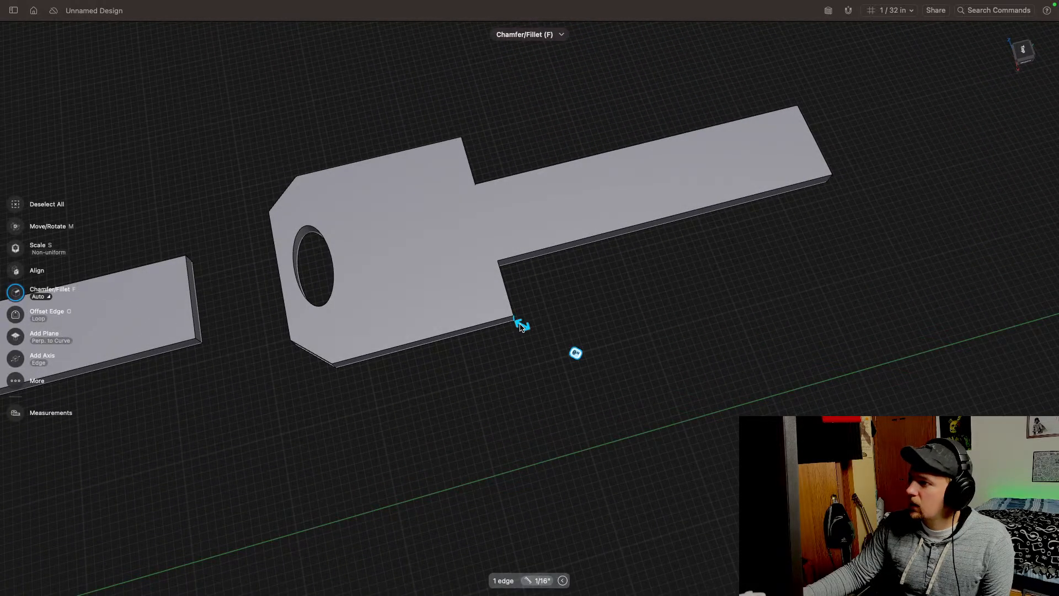
left_click_drag(515, 324, 507, 325)
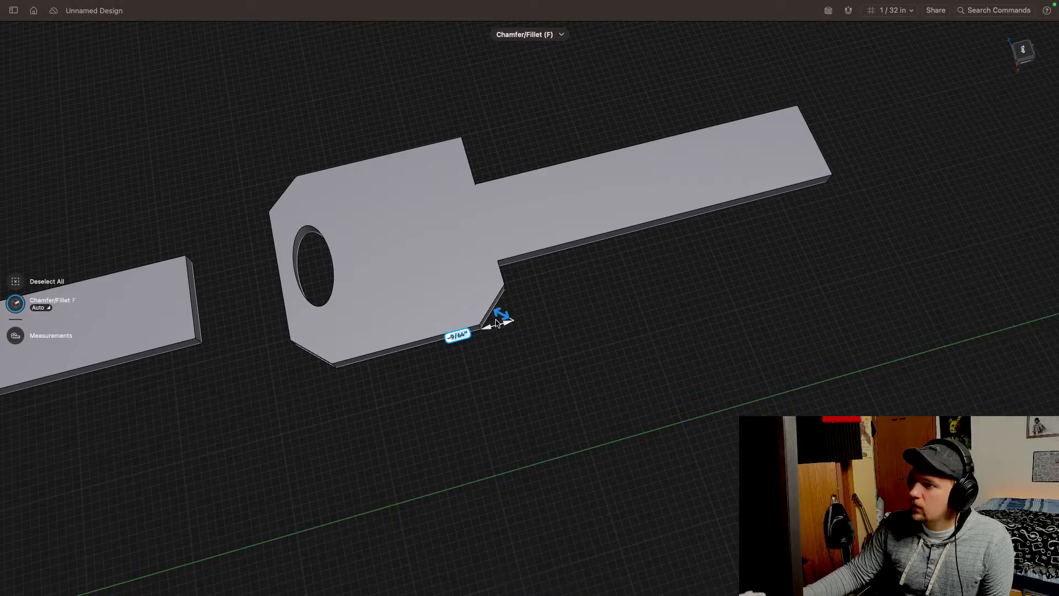
Step: Chamfer the square's remaining corner on the other side of the strip
middle_click_drag(603, 133, 664, 201)
left_click(1025, 61)
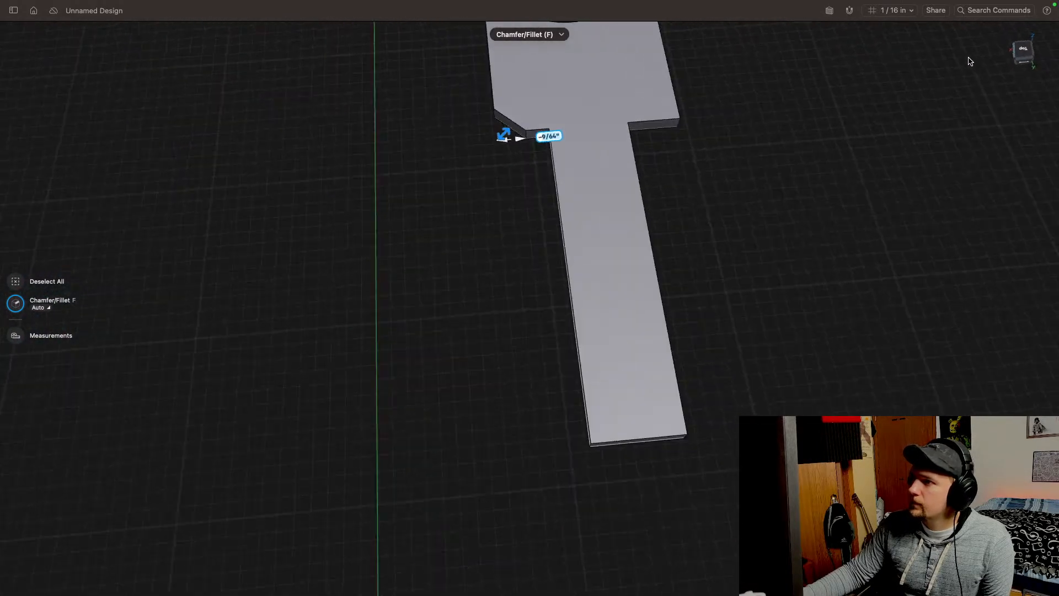
left_click(742, 165)
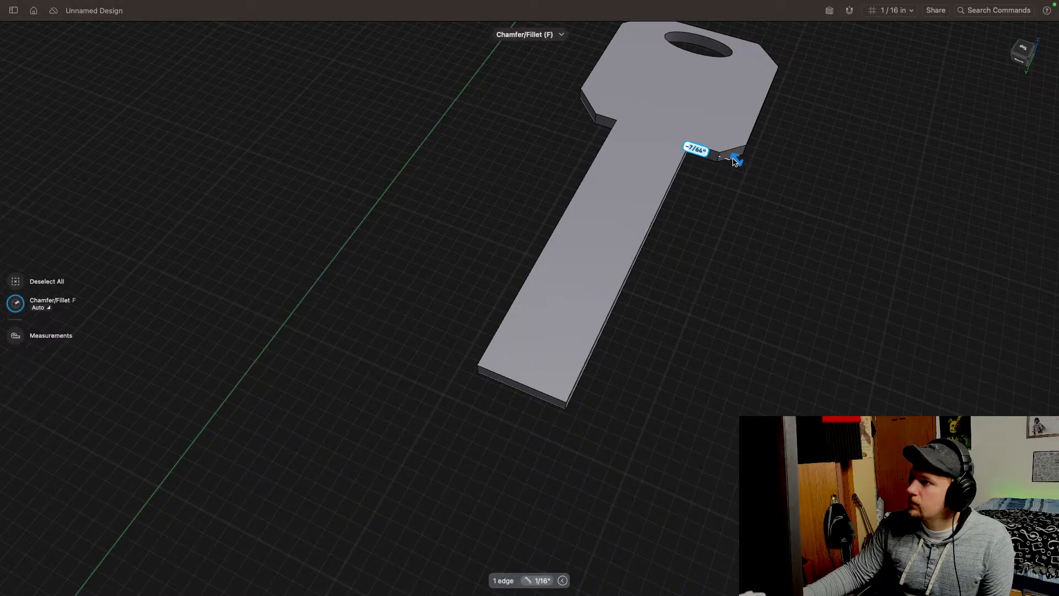
left_click(799, 171)
middle_click_drag(799, 170, 473, 300)
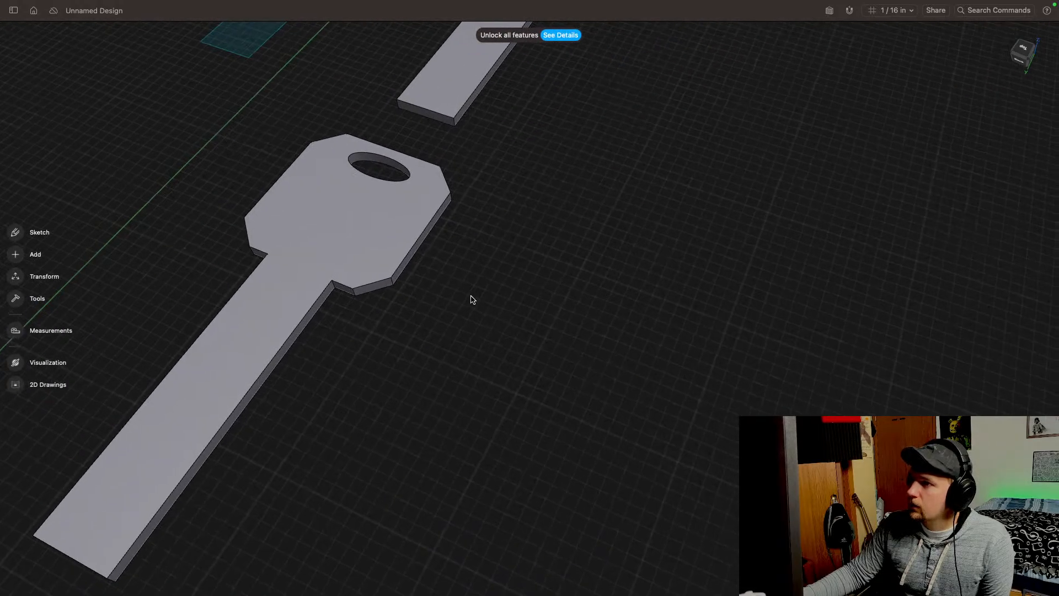
left_click_drag(1029, 51, 949, 72)
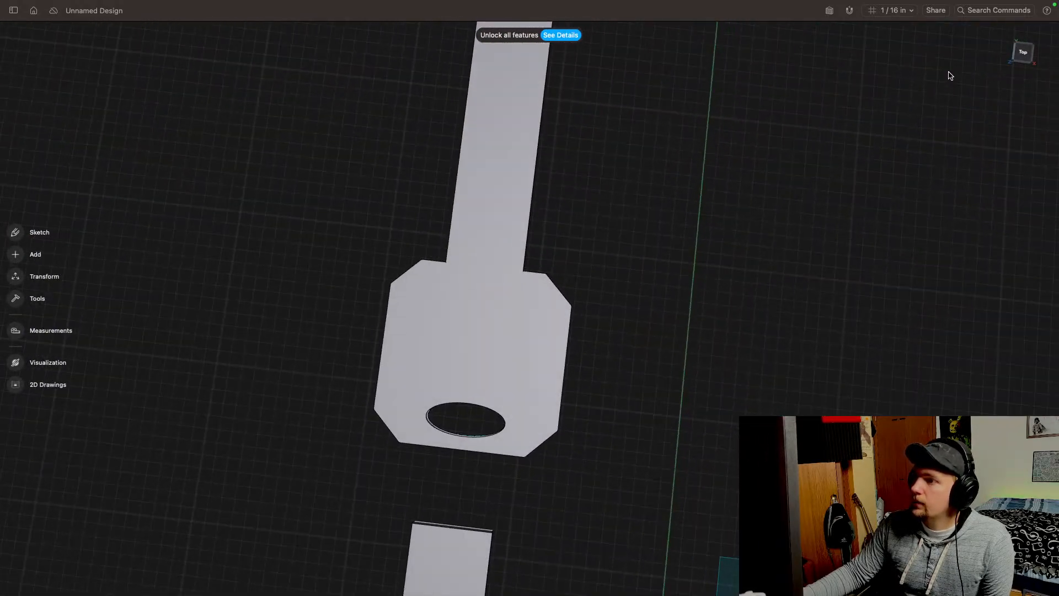
middle_click_drag(855, 118, 765, 163)
scroll(766, 166, "down", 10)
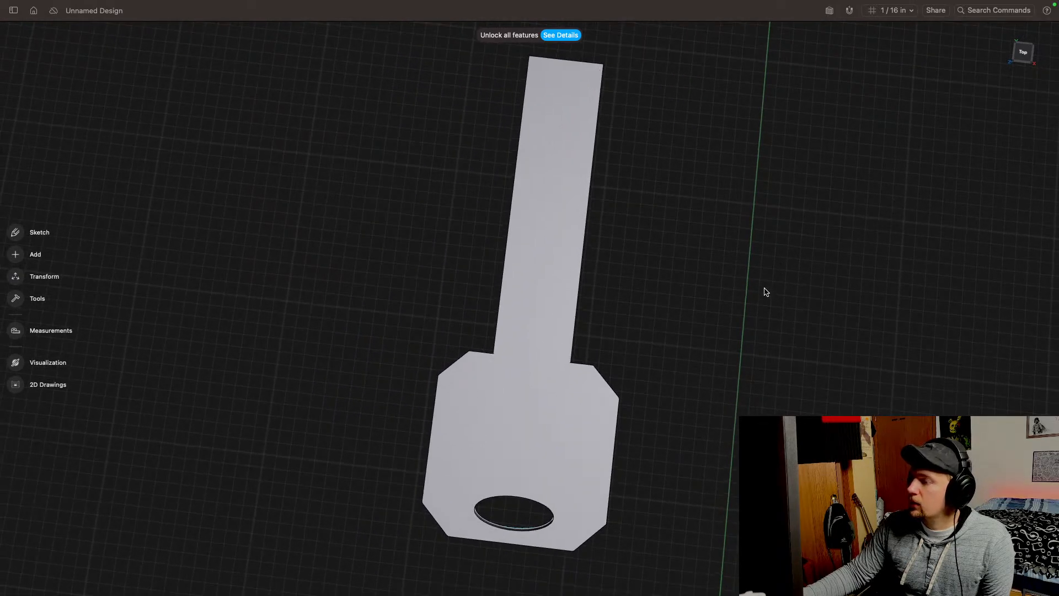
scroll(665, 359, "up", 5)
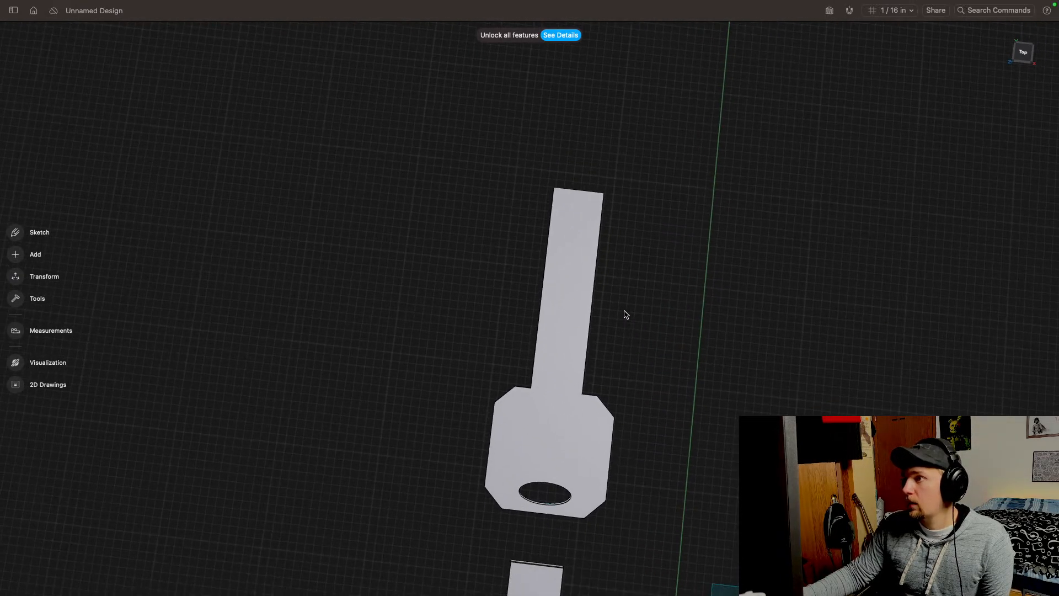
middle_click_drag(639, 358, 571, 325)
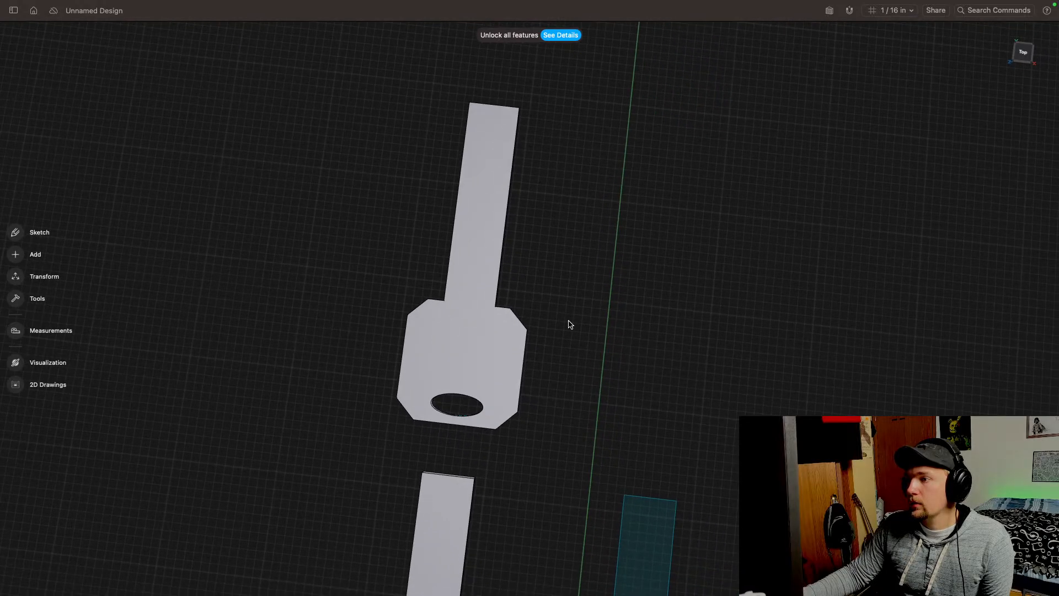
middle_click_drag(622, 426, 732, 421)
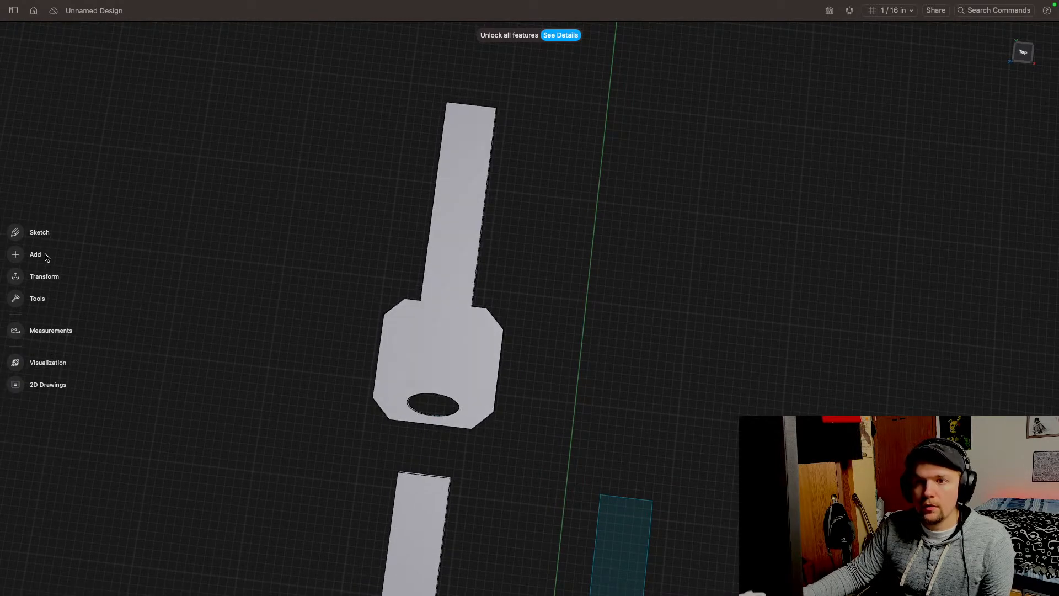
left_click(19, 236)
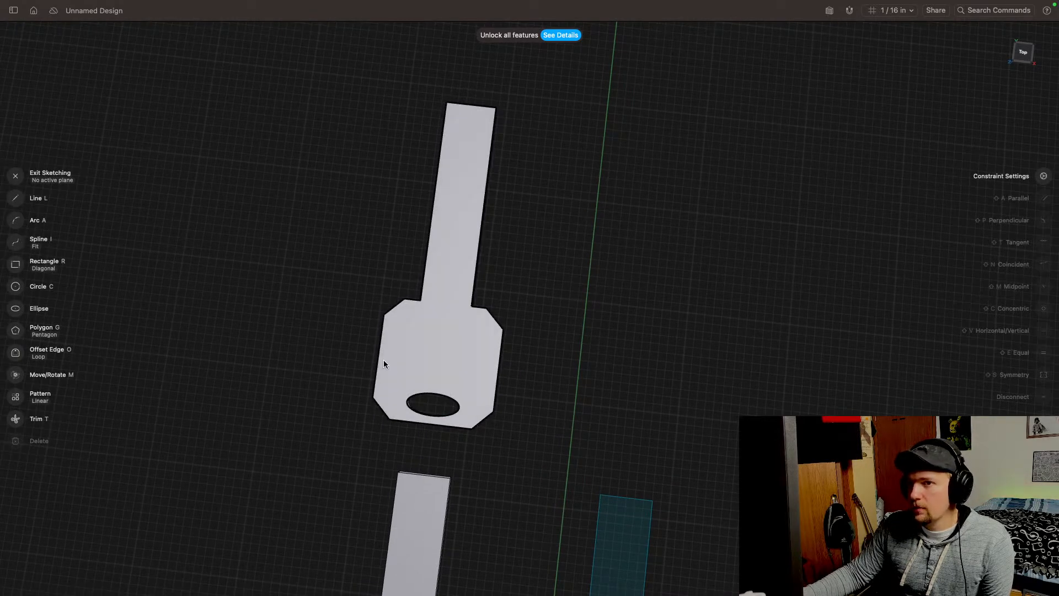
scroll(383, 359, "up", 5)
middle_click_drag(566, 403, 588, 322)
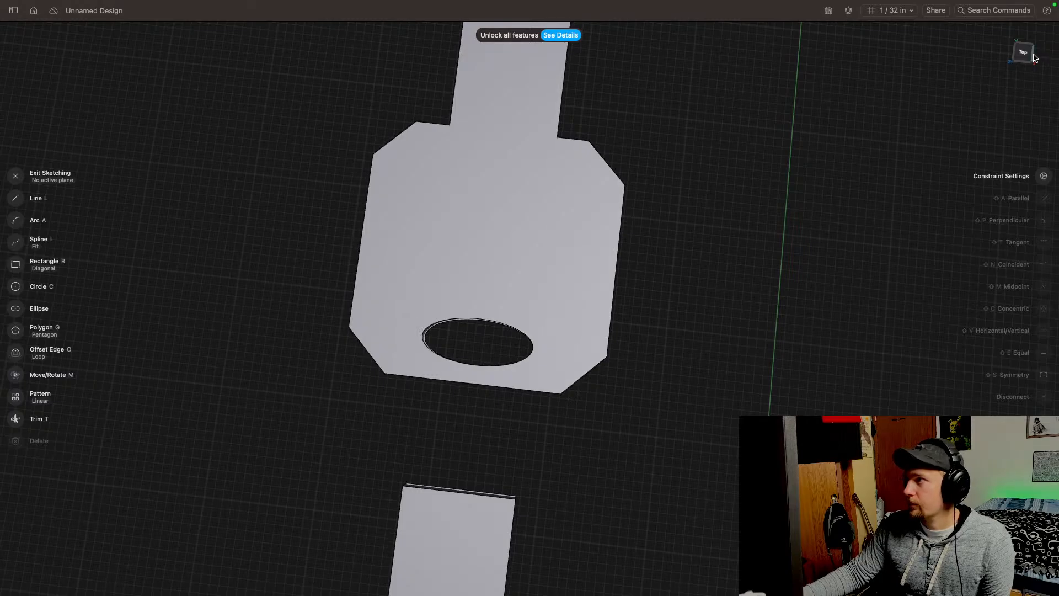
left_click(1028, 56)
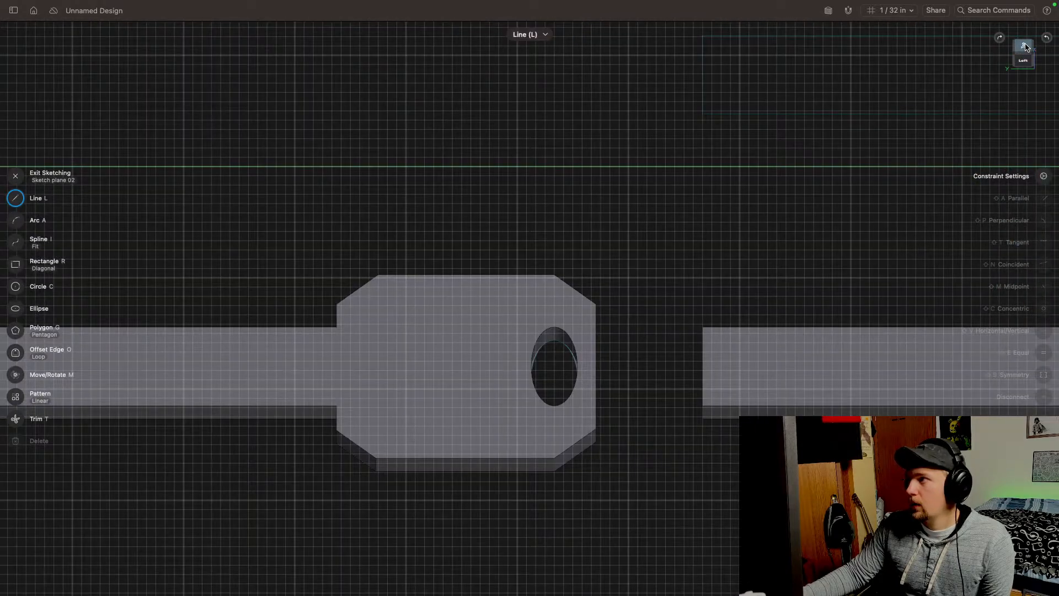
left_click(1024, 49)
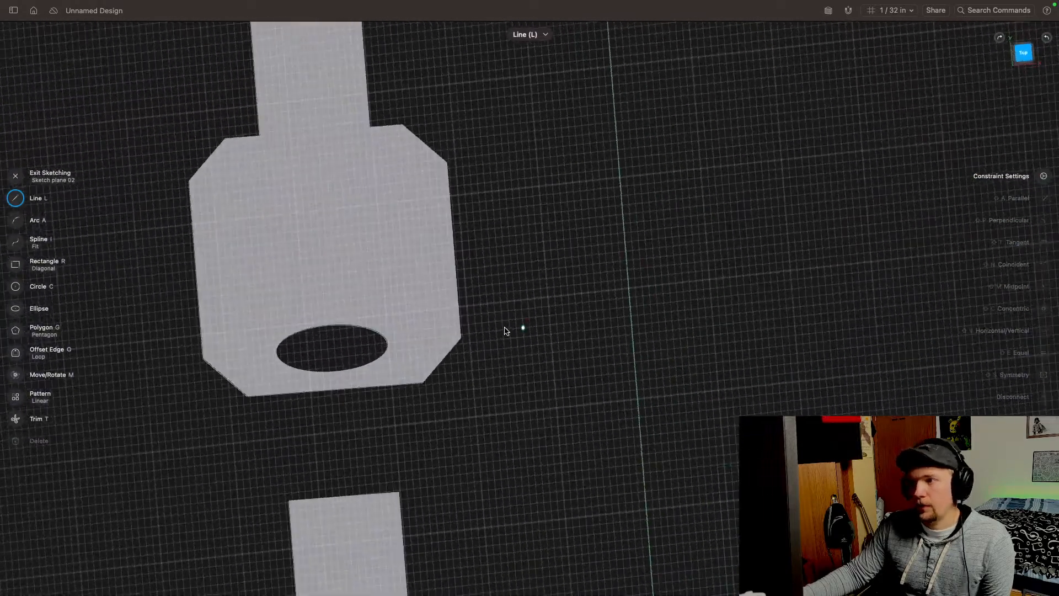
scroll(388, 355, "down", 3)
scroll(380, 362, "up", 8)
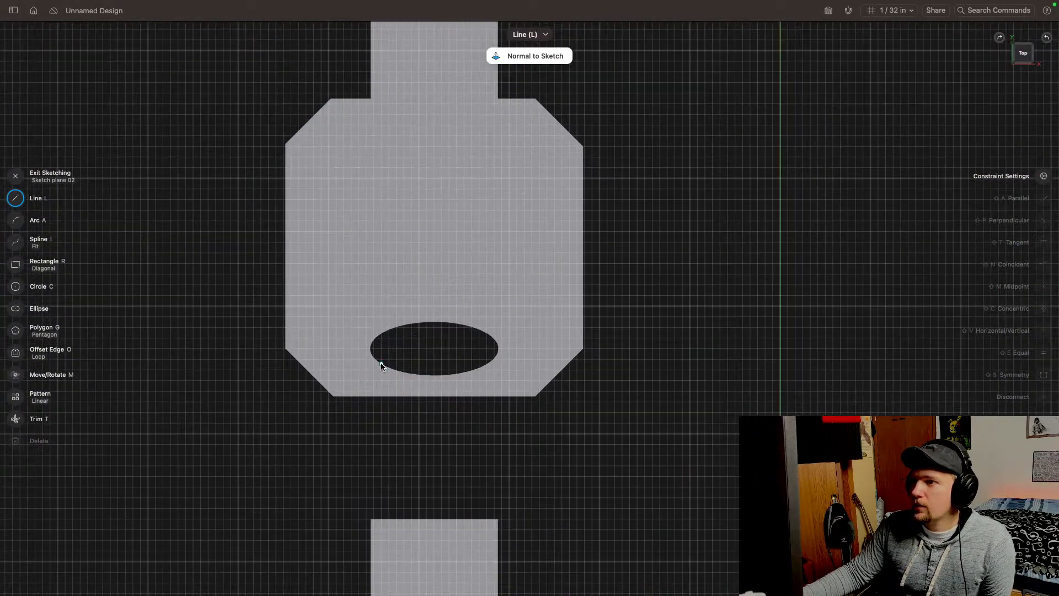
scroll(380, 362, "down", 3)
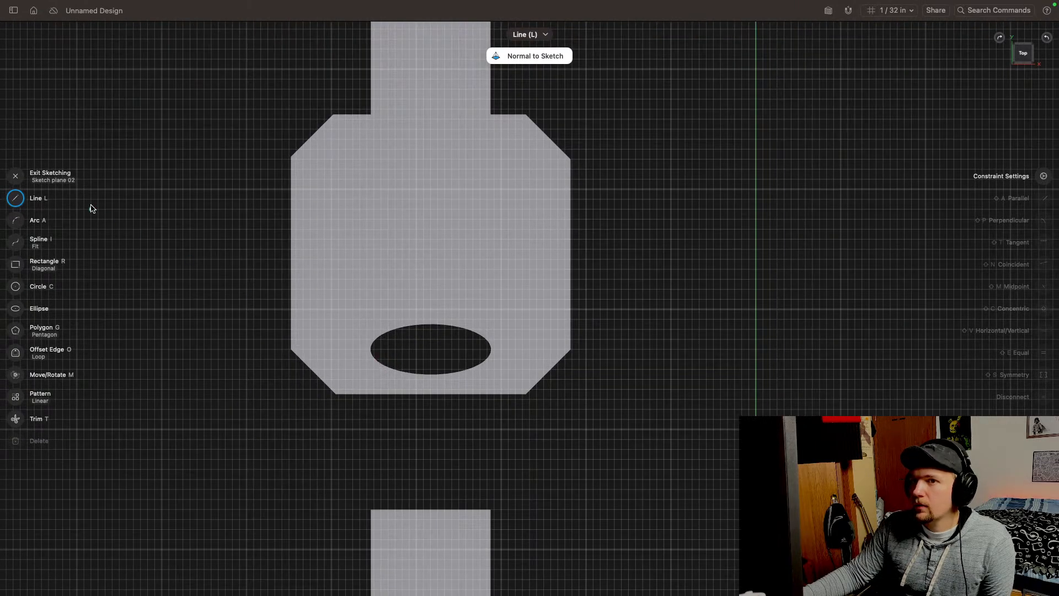
left_click(15, 176)
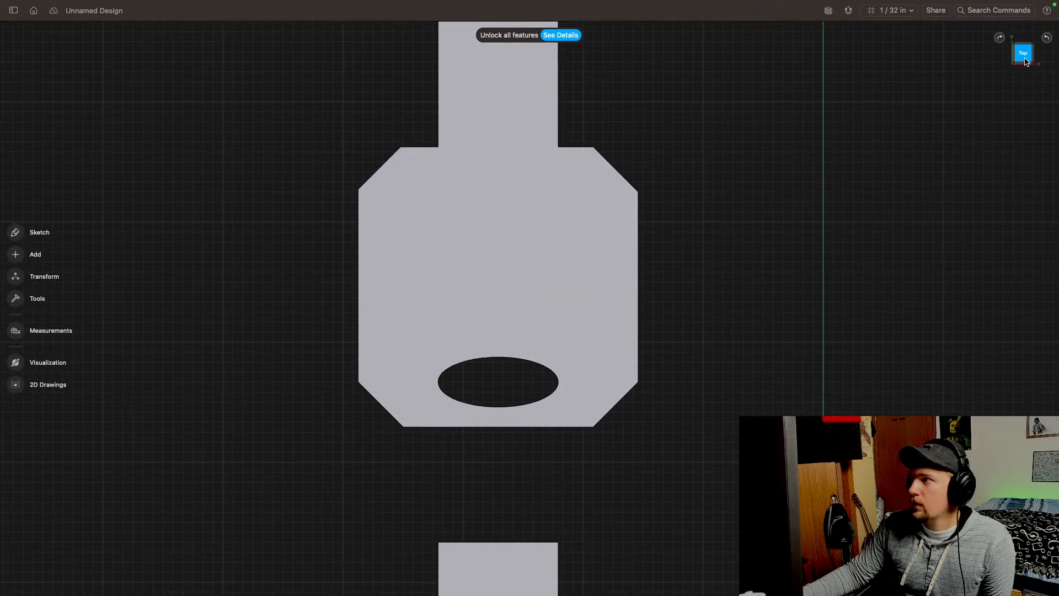
Step: Sketch a closed 29/32 by 1/4 in rectangle of lines enclosing the elliptical hole and the square's outer chamfered end
left_click(1024, 55)
left_click(15, 232)
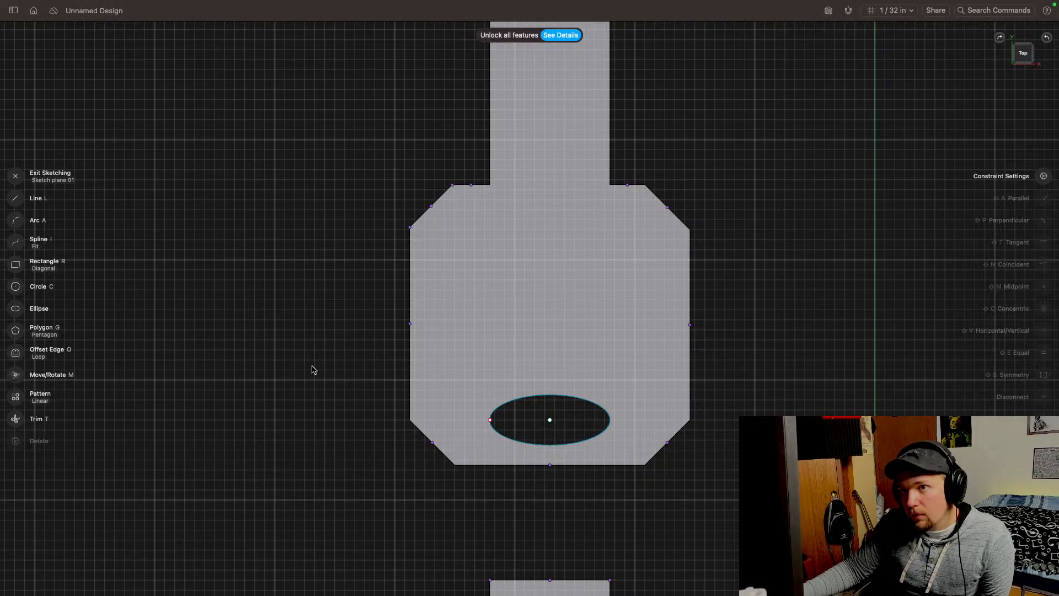
left_click(16, 199)
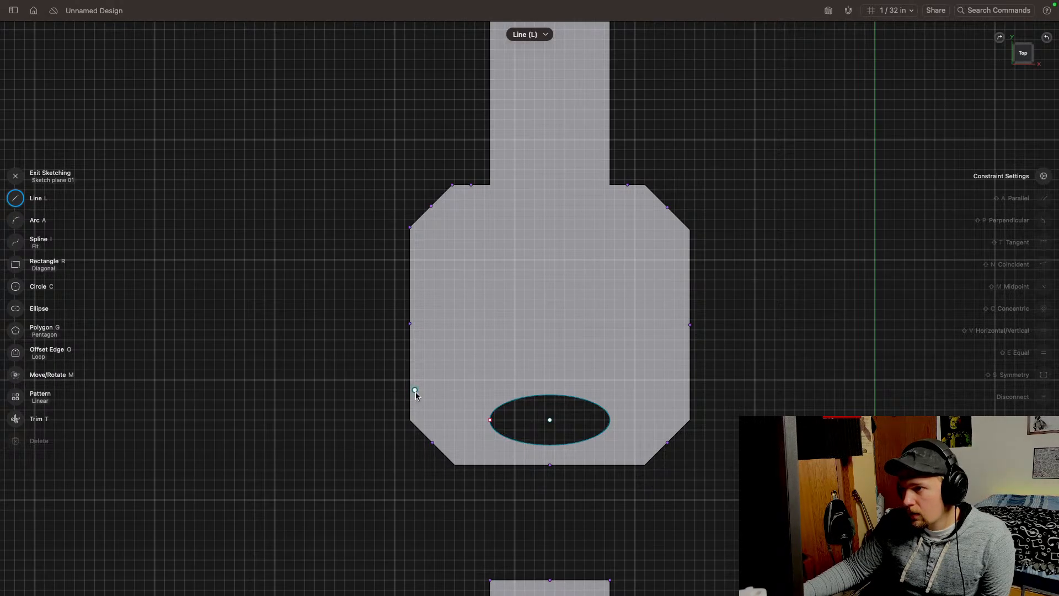
scroll(415, 392, "up", 3)
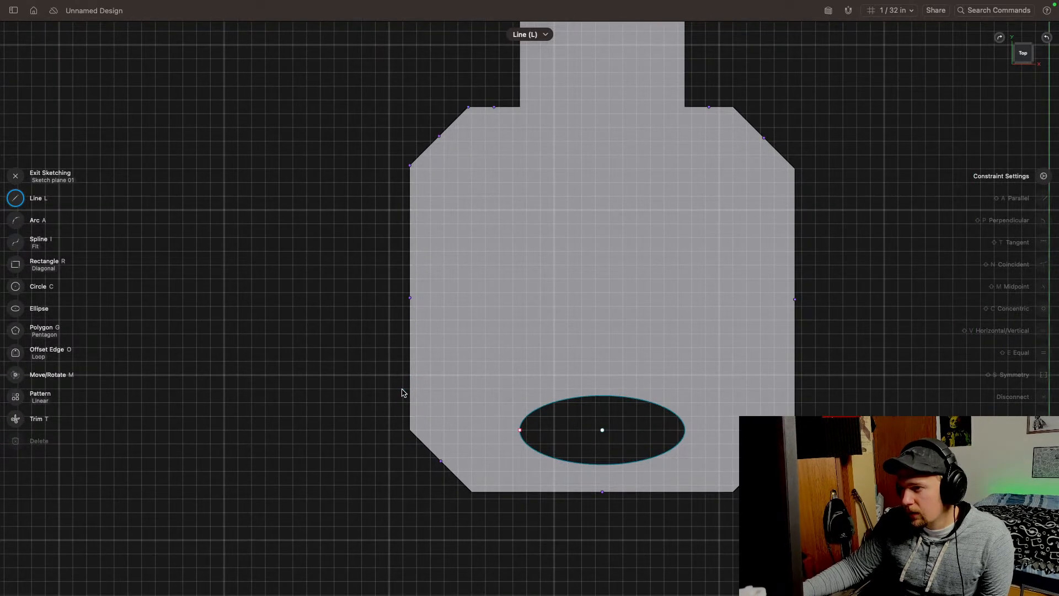
left_click(403, 389)
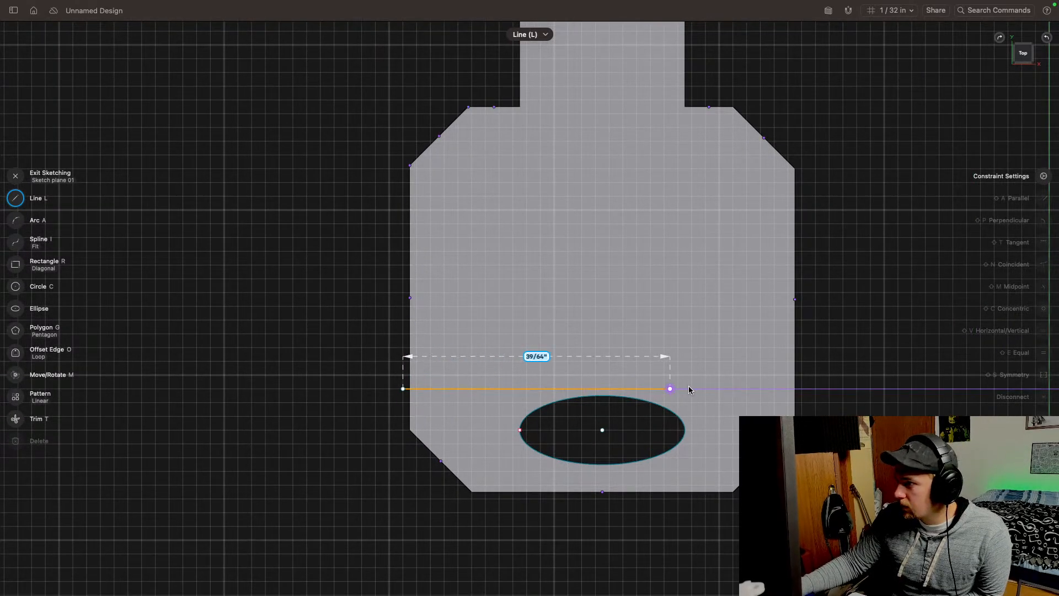
left_click(802, 389)
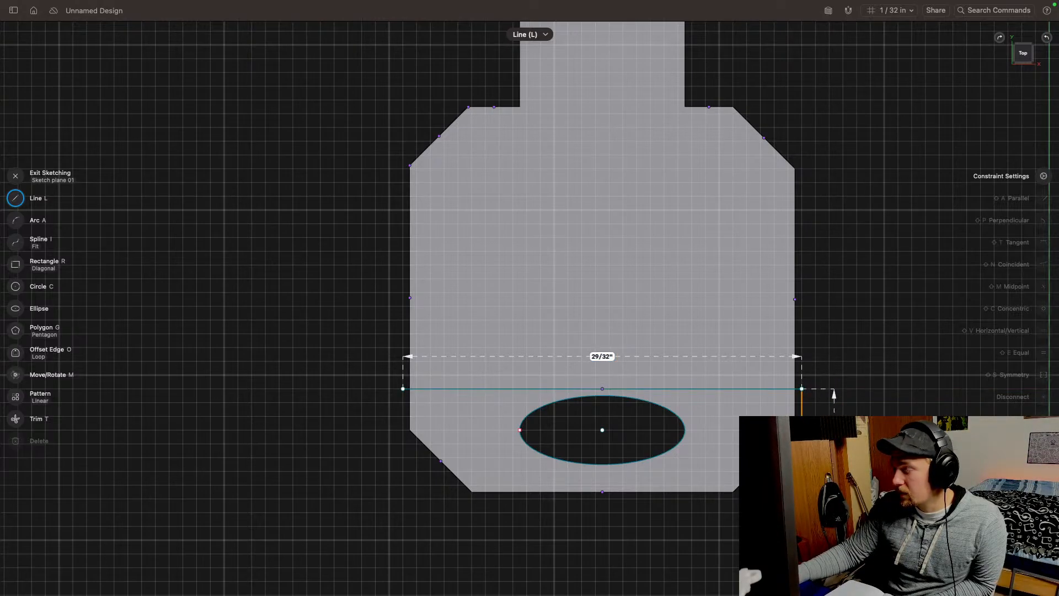
left_click(801, 499)
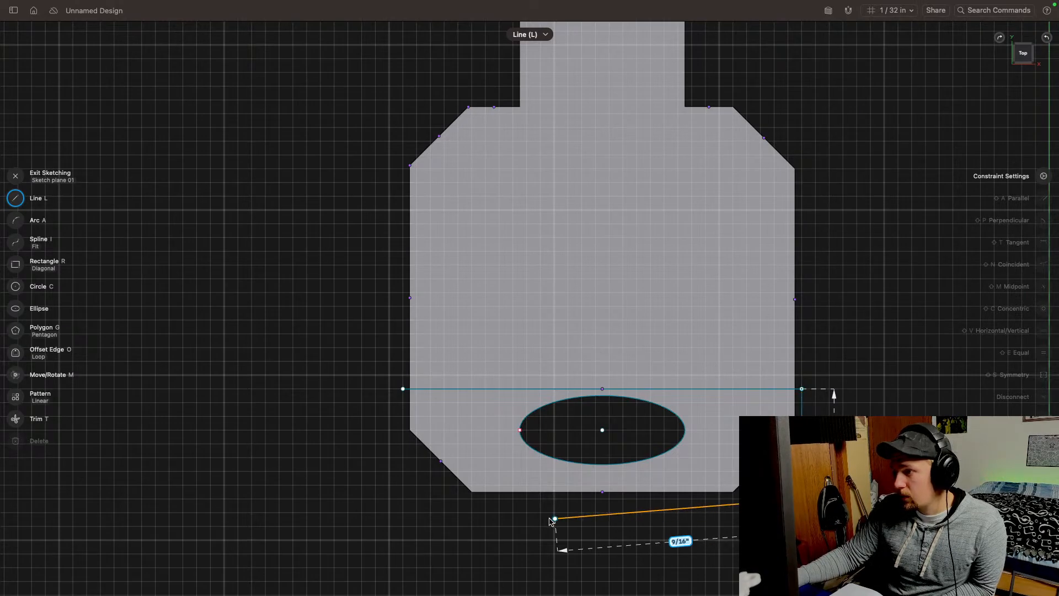
left_click(403, 499)
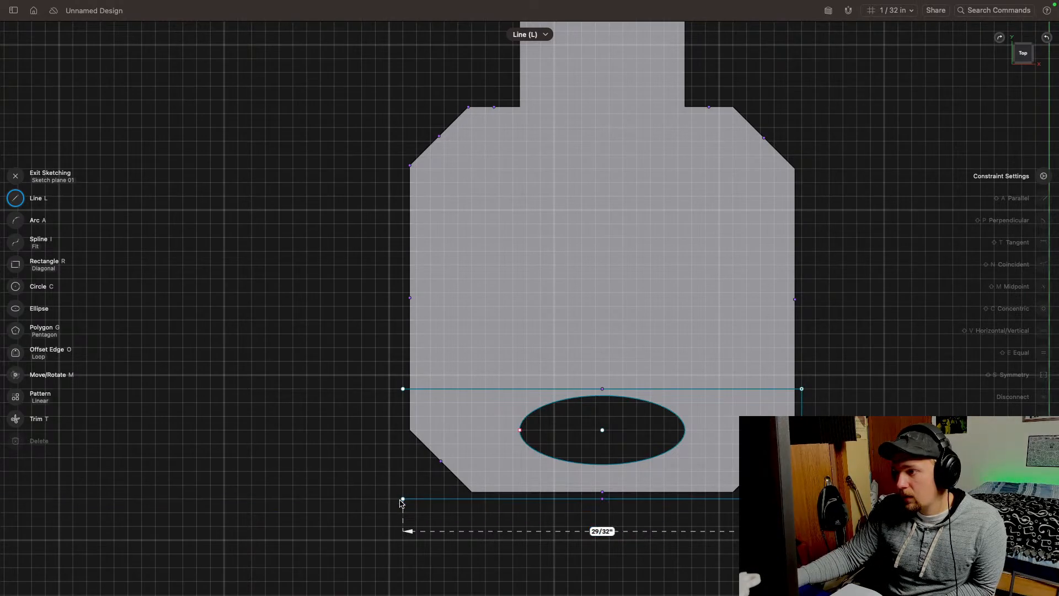
left_click(403, 389)
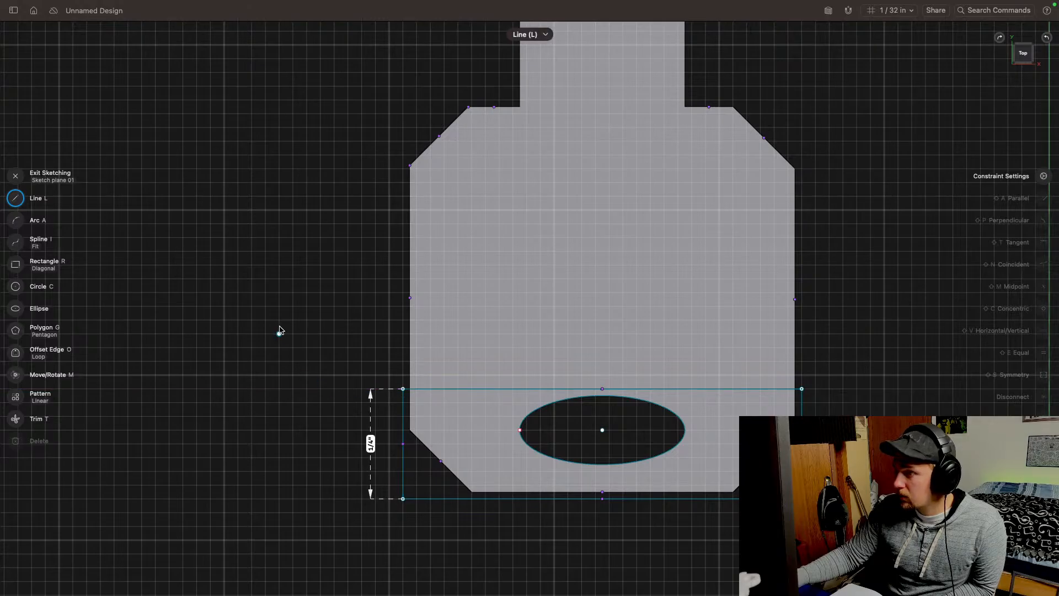
Step: Undo the rectangle's lines around the elliptical hole and finish the sketch
mouse_move(1022, 56)
left_mouse_down()
mouse_move(1024, 12)
mouse_move(1012, 11)
mouse_move(1053, 15)
left_mouse_up()
middle_click_drag(716, 284, 835, 272)
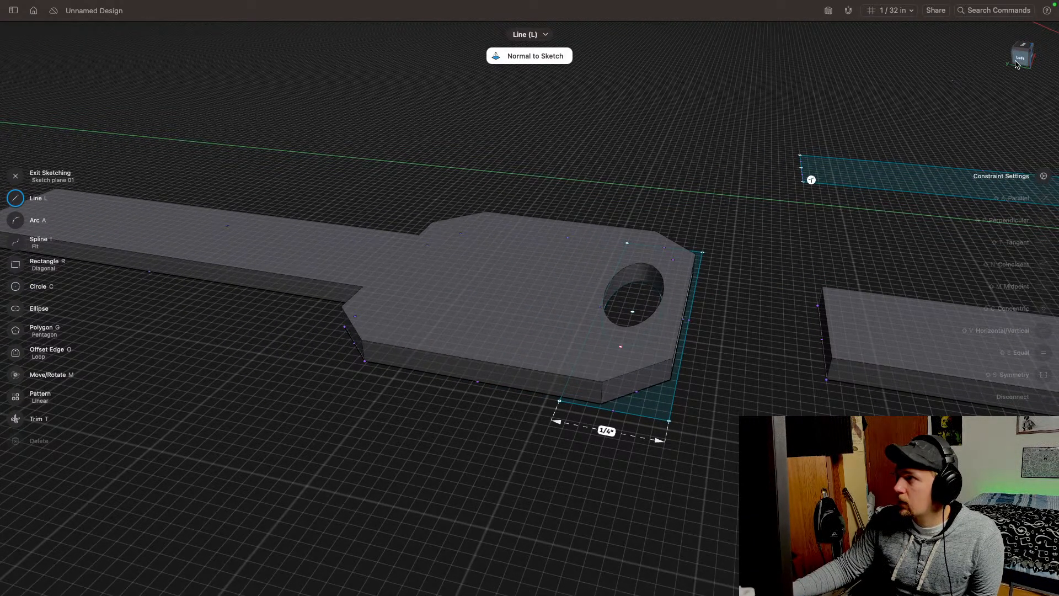
left_click_drag(1017, 64, 981, 82)
mouse_move(815, 145)
middle_mouse_down()
mouse_move(523, 180)
mouse_move(485, 254)
middle_mouse_up()
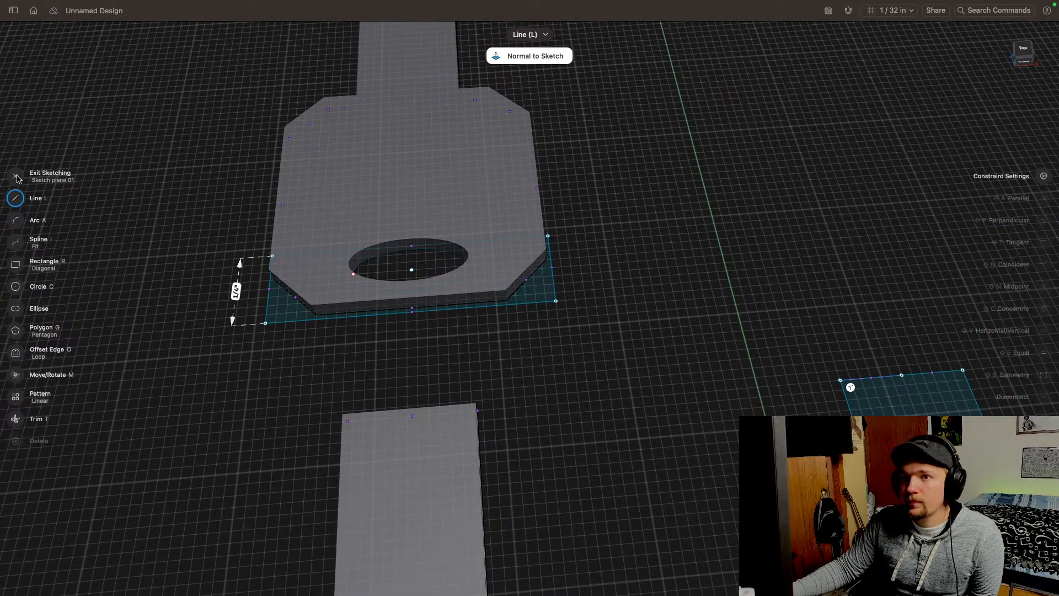
key("super+z")
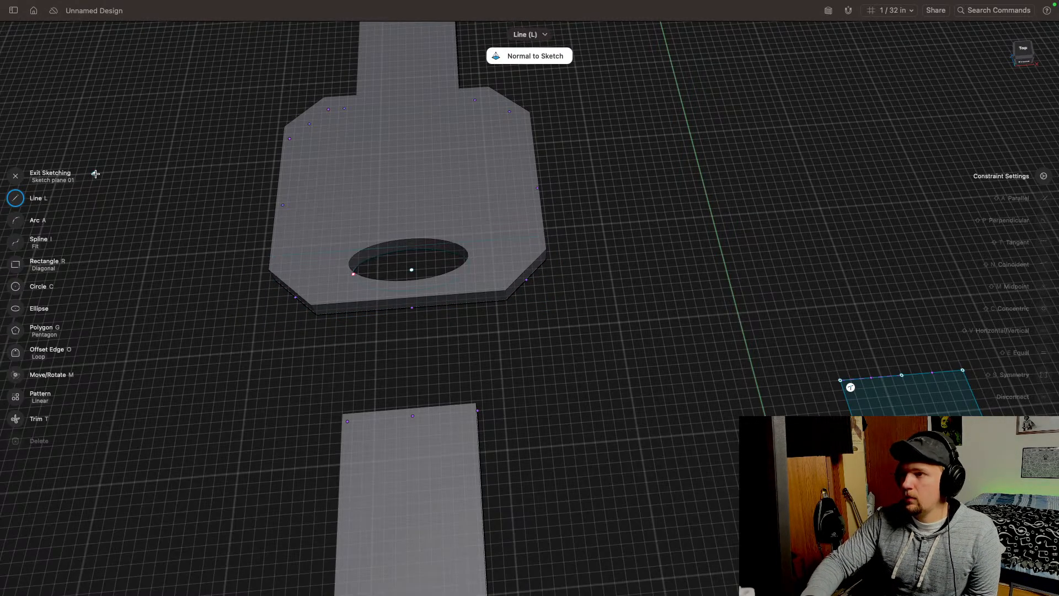
key("super+z")
scroll(207, 245, "up", 1)
left_click(16, 175)
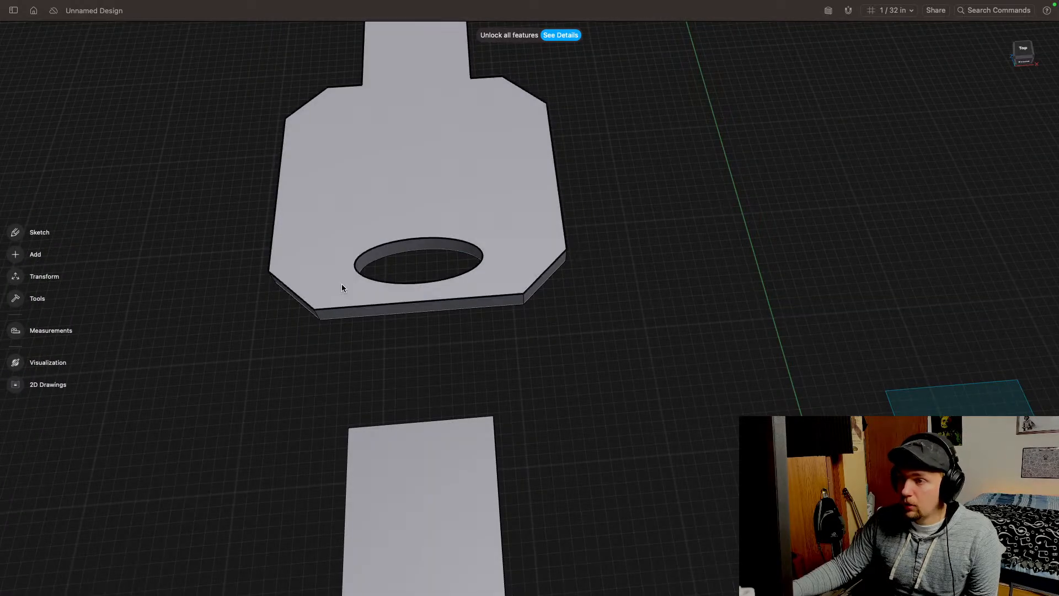
Step: Sketch a closed 1 5/32 by 5/16 in rectangle of lines around the copied body's elliptical hole and outer end, then finish the sketch
middle_click_drag(568, 170, 564, 246)
left_click(1028, 47)
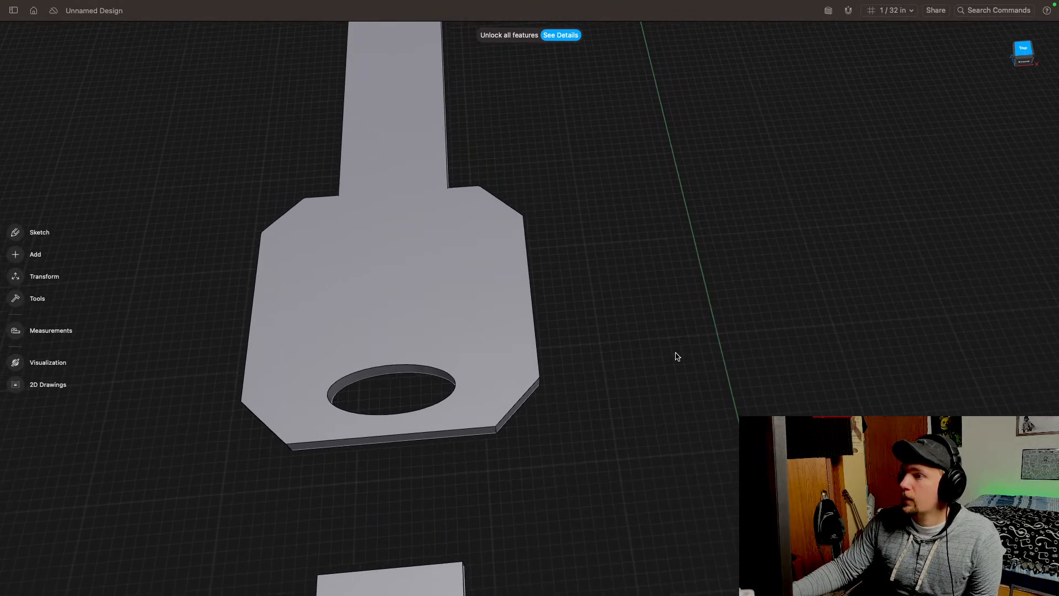
left_click(25, 235)
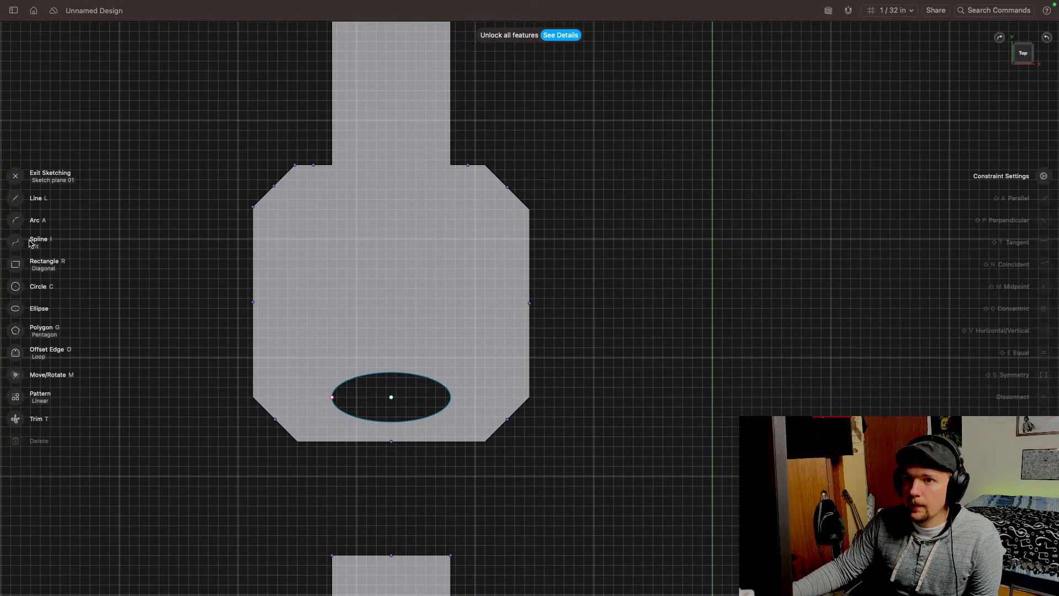
left_click(12, 200)
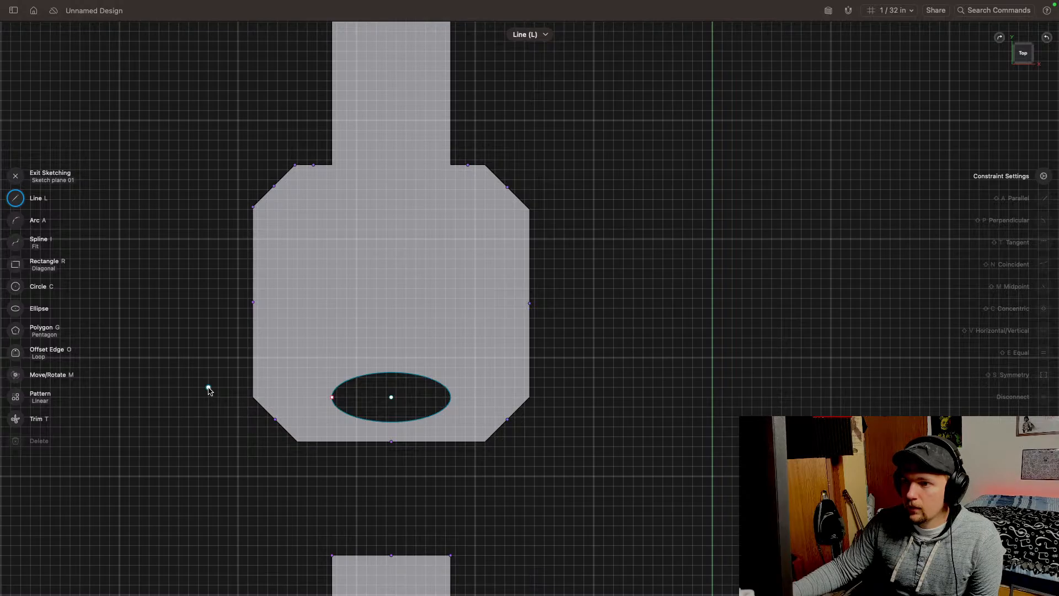
left_click(208, 358)
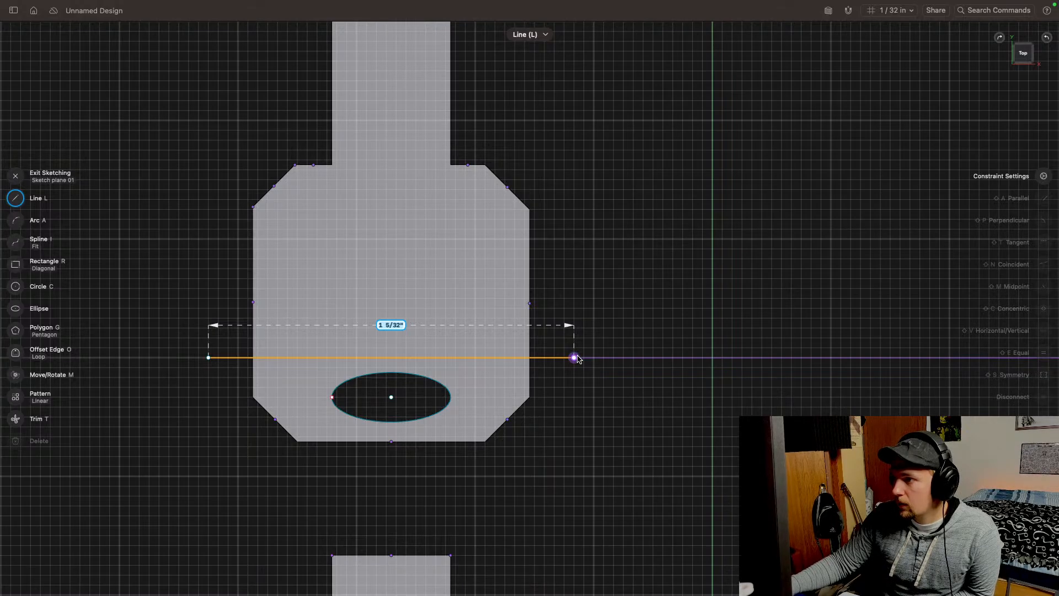
left_click(574, 358)
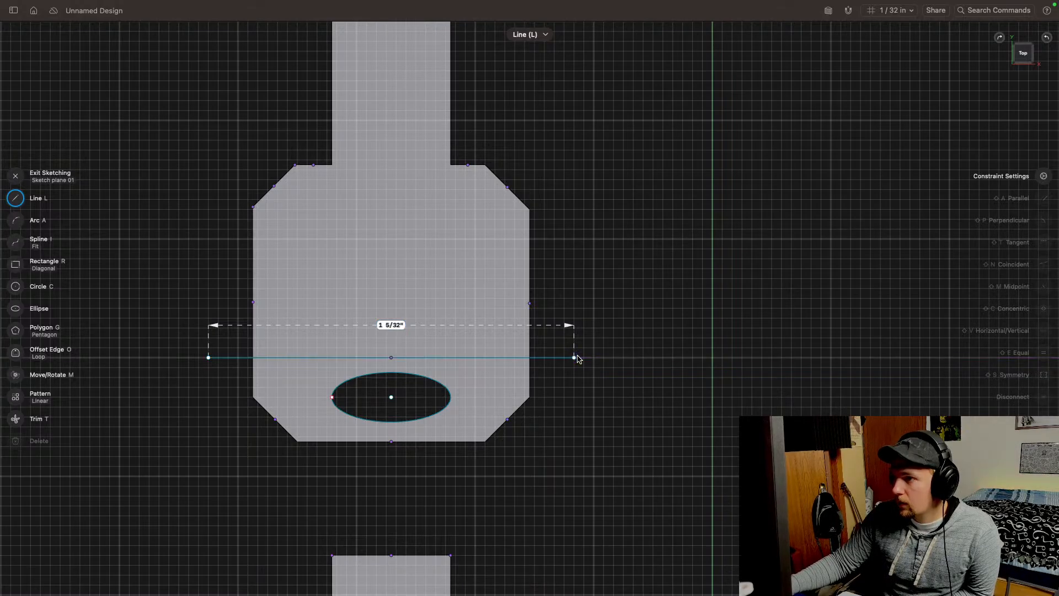
left_click(575, 456)
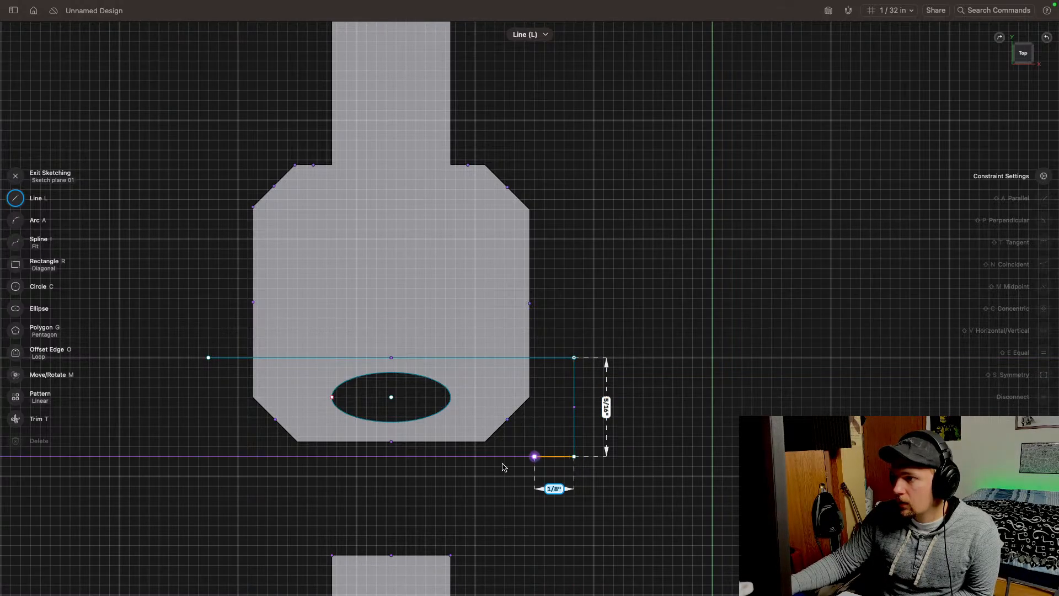
left_click(208, 457)
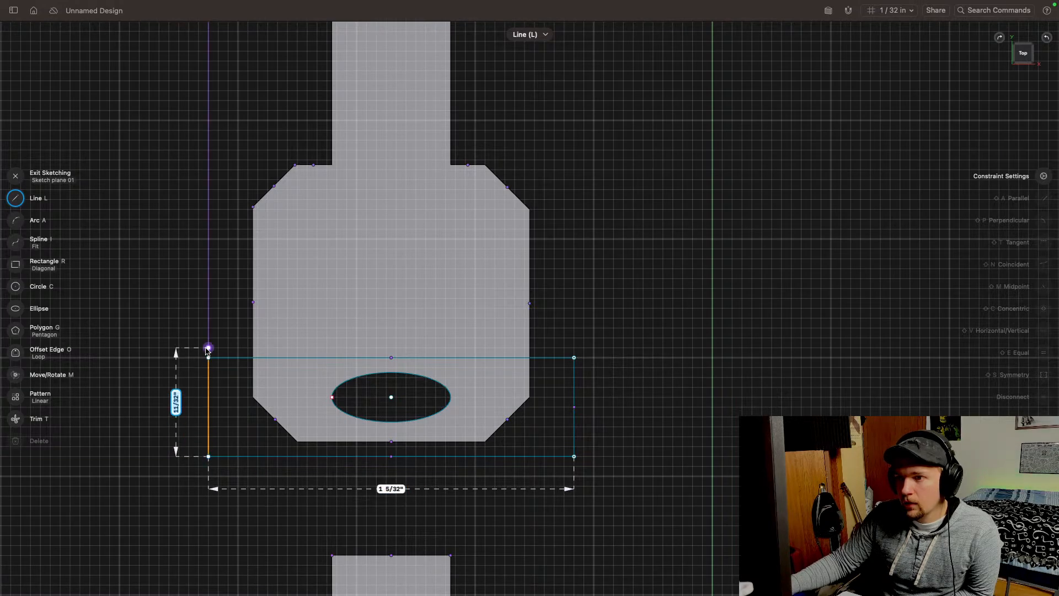
left_click(209, 357)
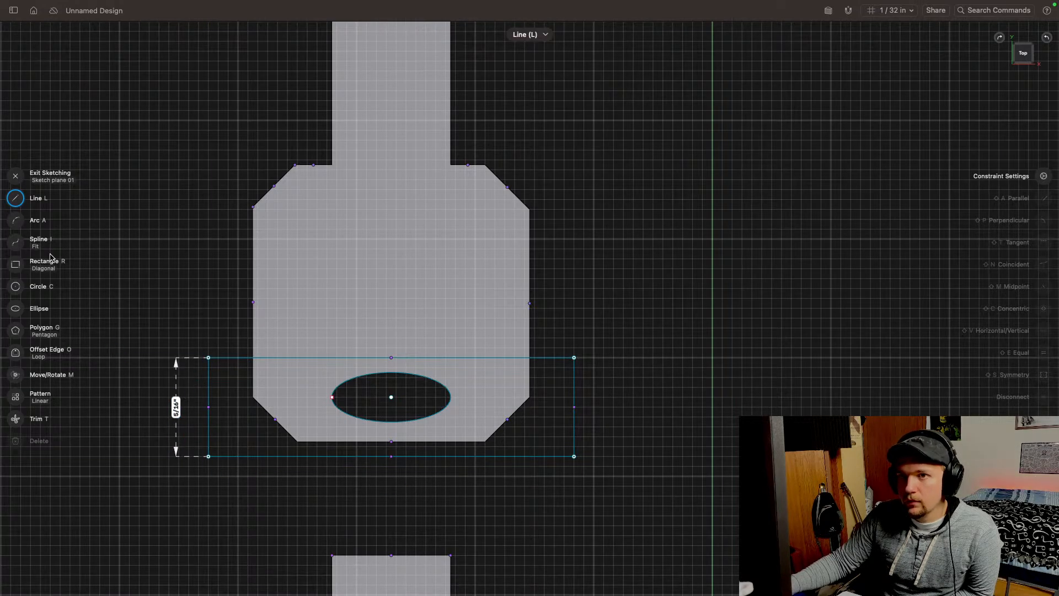
left_click(21, 178)
middle_click_drag(743, 277, 886, 180)
middle_click_drag(807, 232, 798, 269)
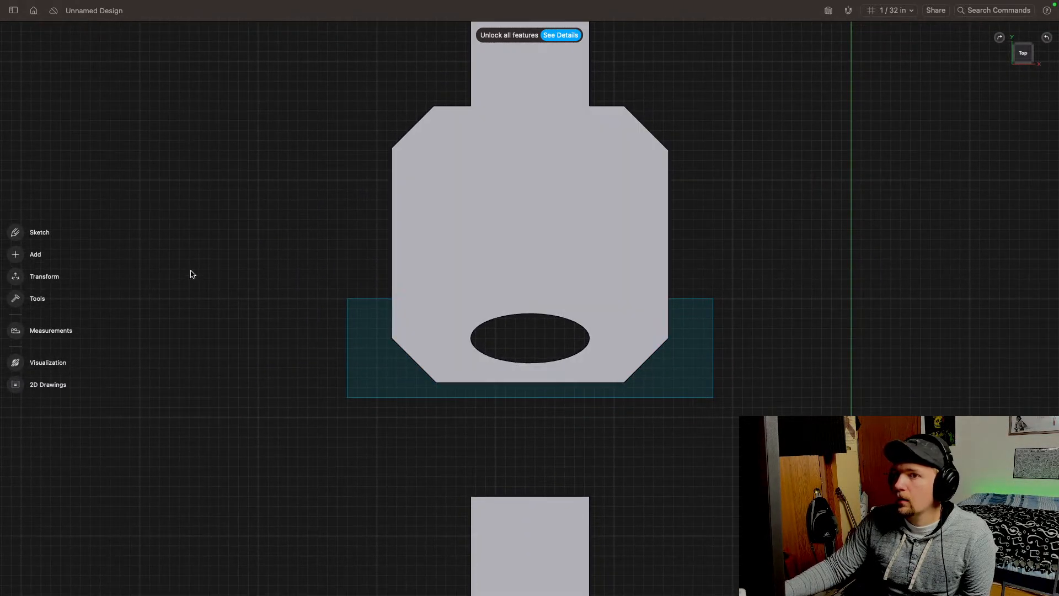
Step: Sketch a 1/2 in line just beyond the strip's free end and a perpendicular 2 1/2 in line from it to the rectangle's outer edge
left_click(13, 232)
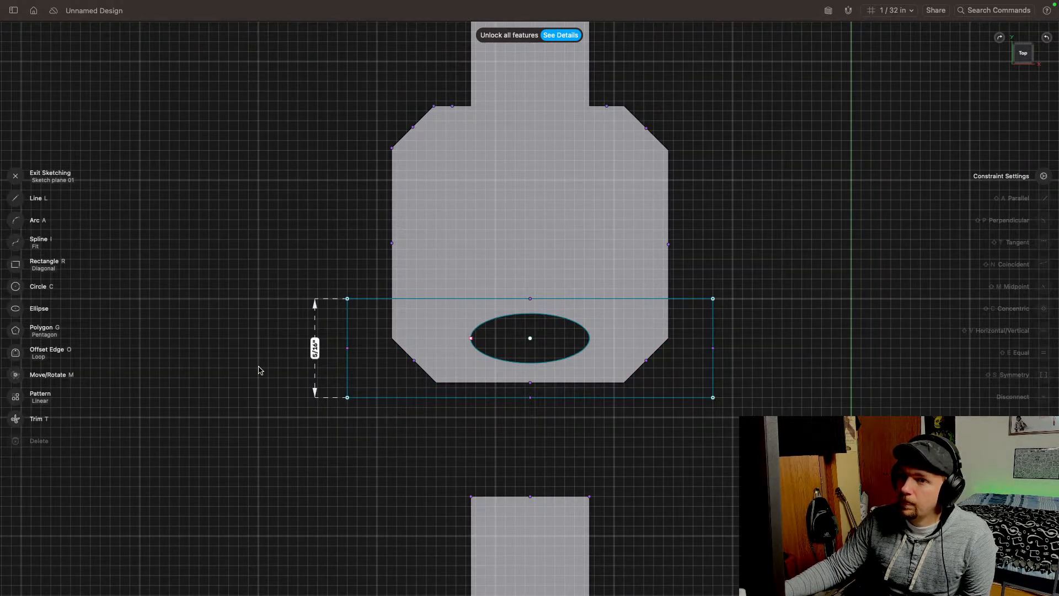
left_click(20, 290)
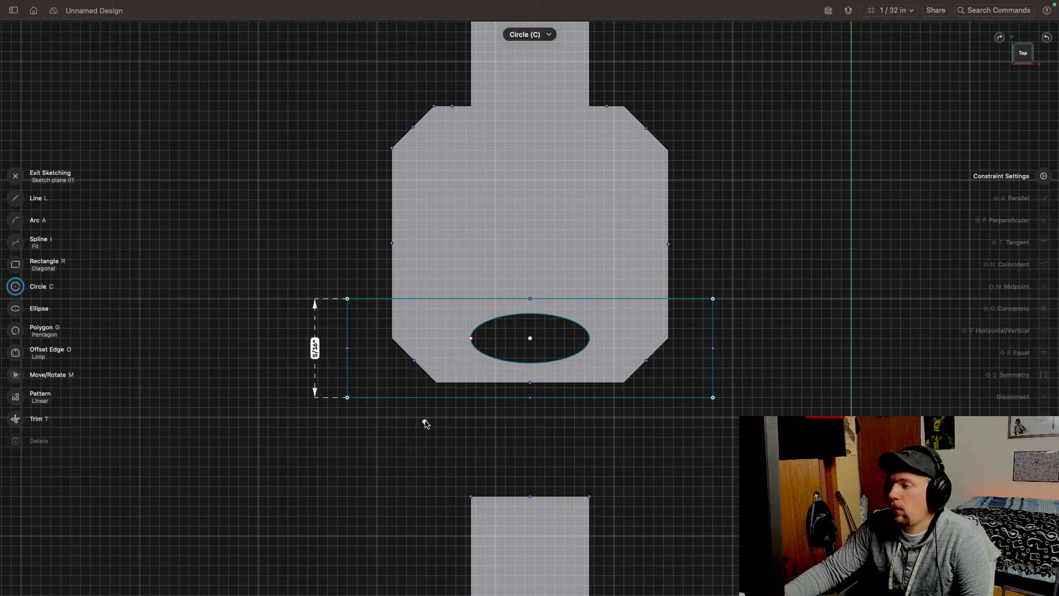
scroll(466, 431, "down", 2)
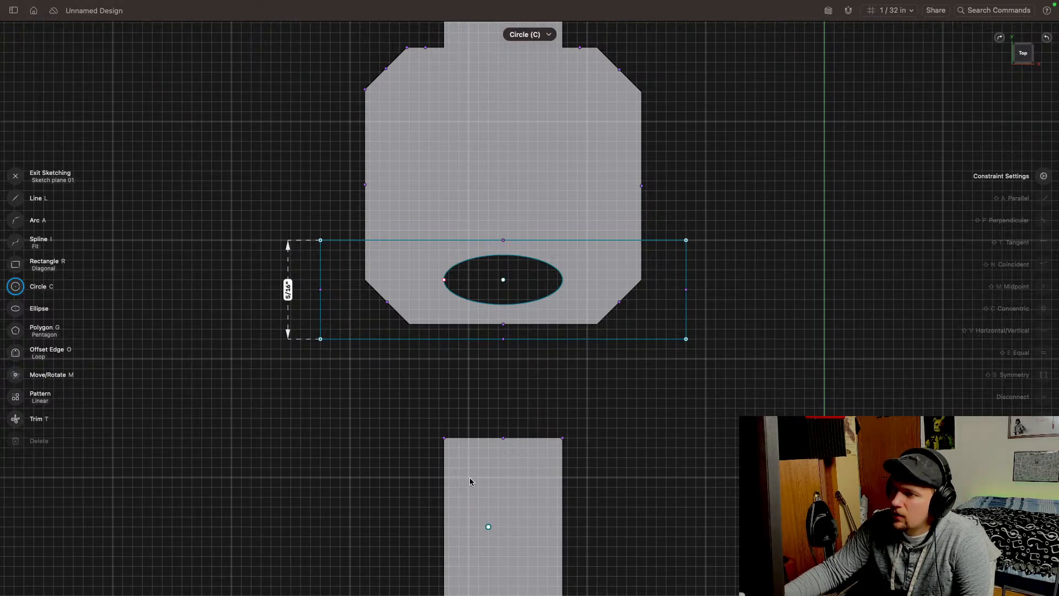
scroll(473, 478, "up", 8)
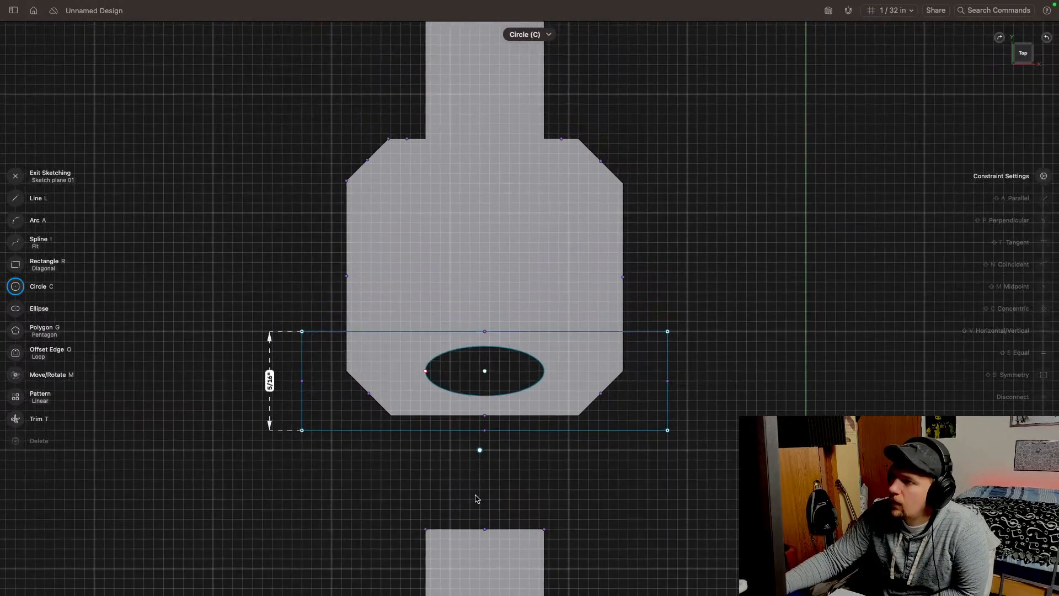
scroll(475, 425, "down", 3)
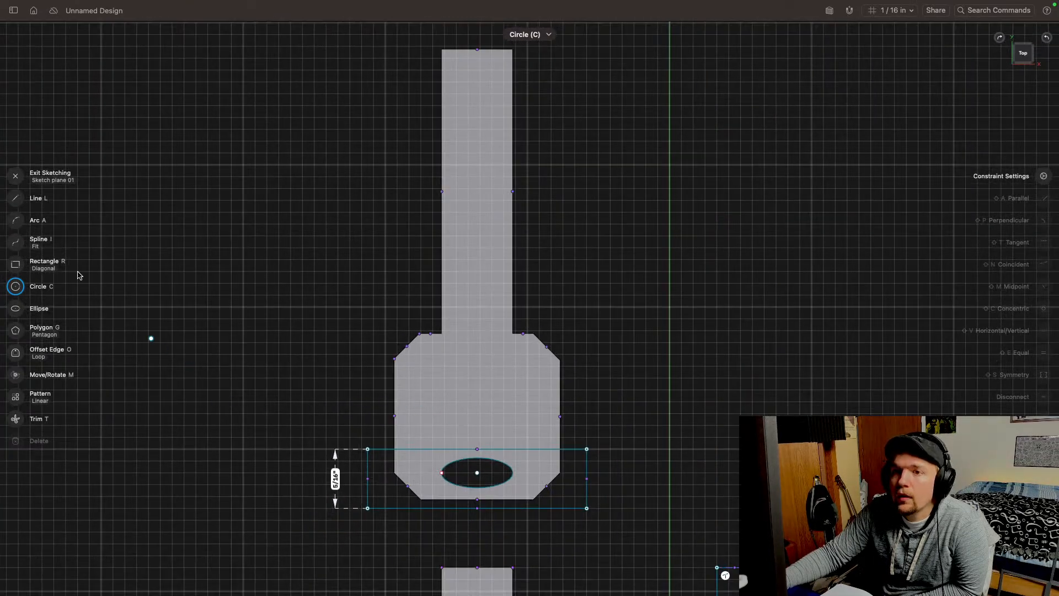
left_click(18, 204)
scroll(398, 123, "right", 3)
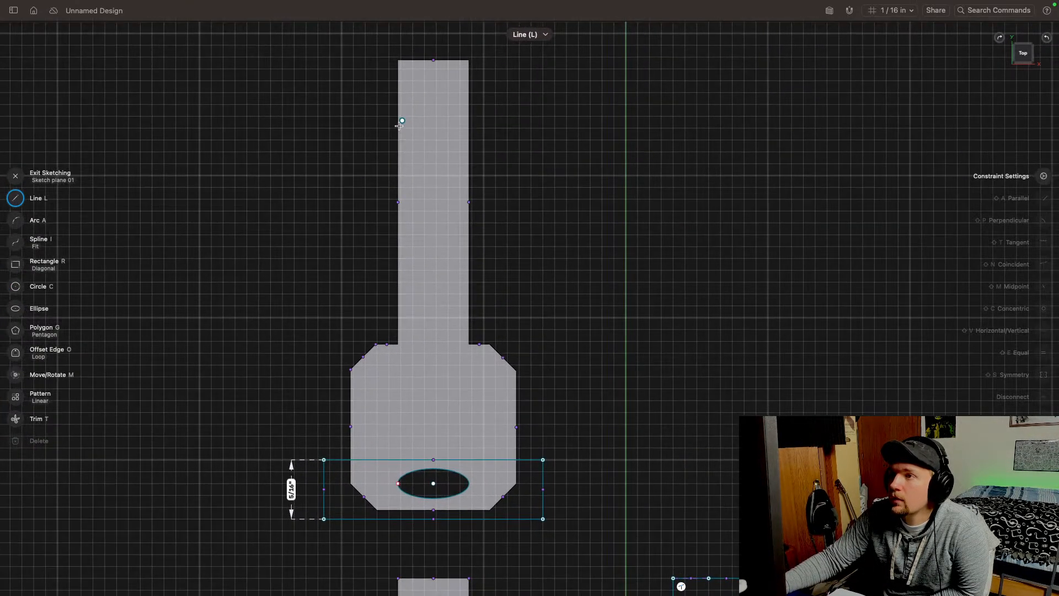
scroll(388, 153, "up", 2)
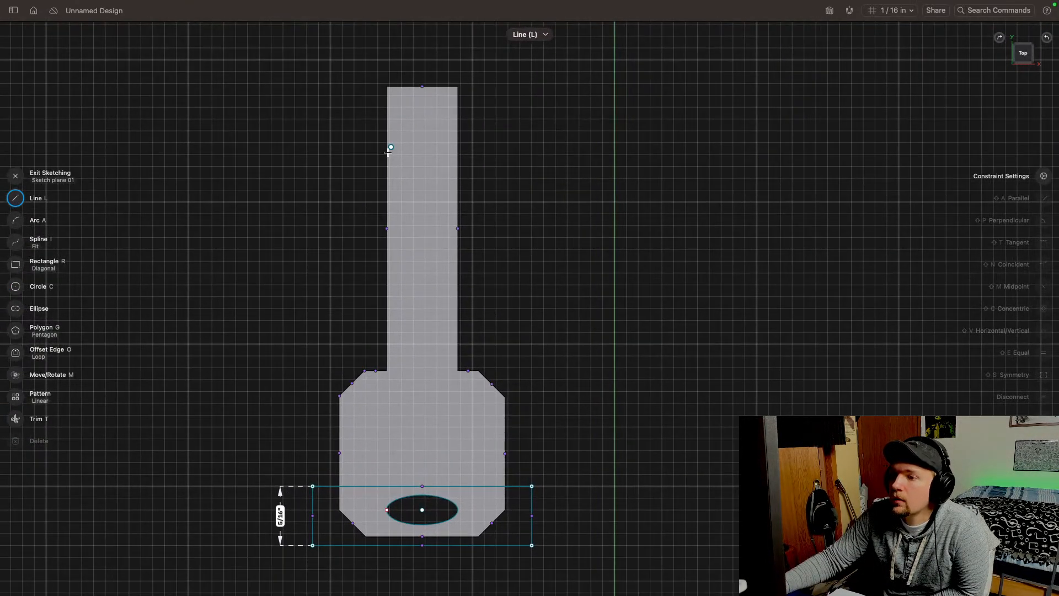
left_click(307, 72)
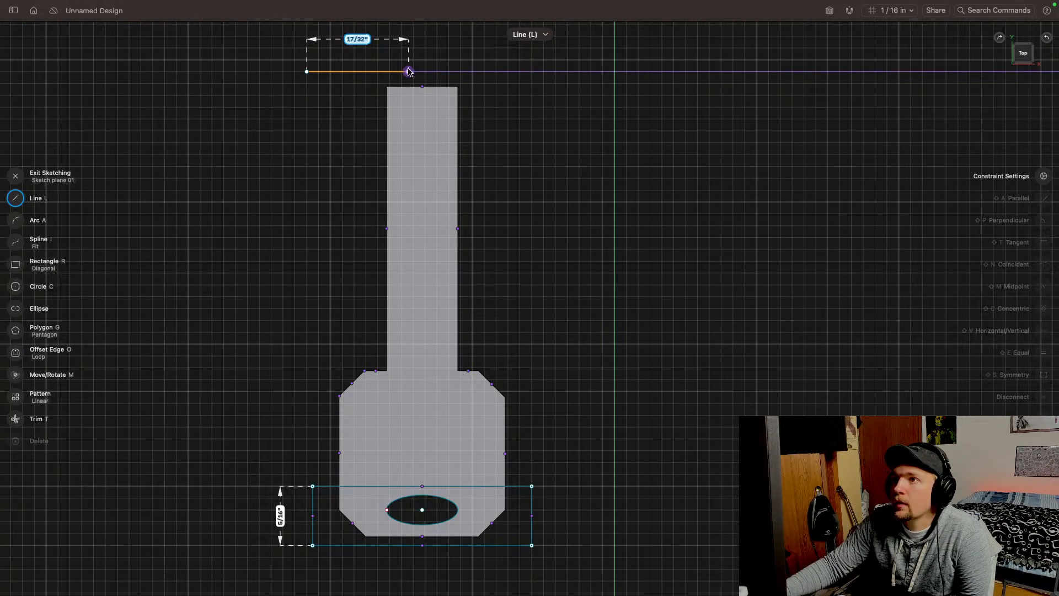
left_click(402, 71)
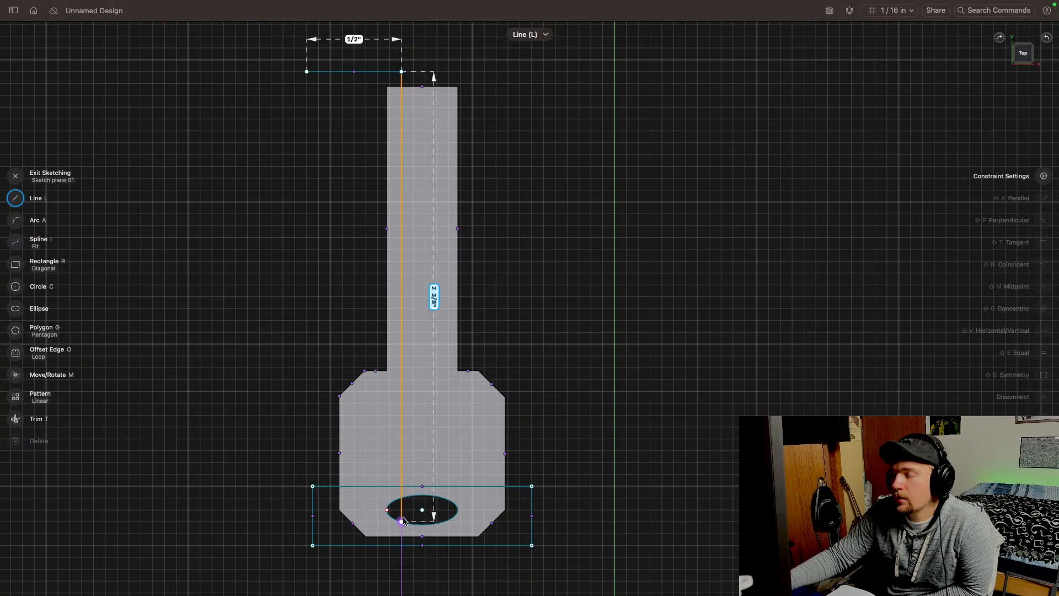
left_click(401, 545)
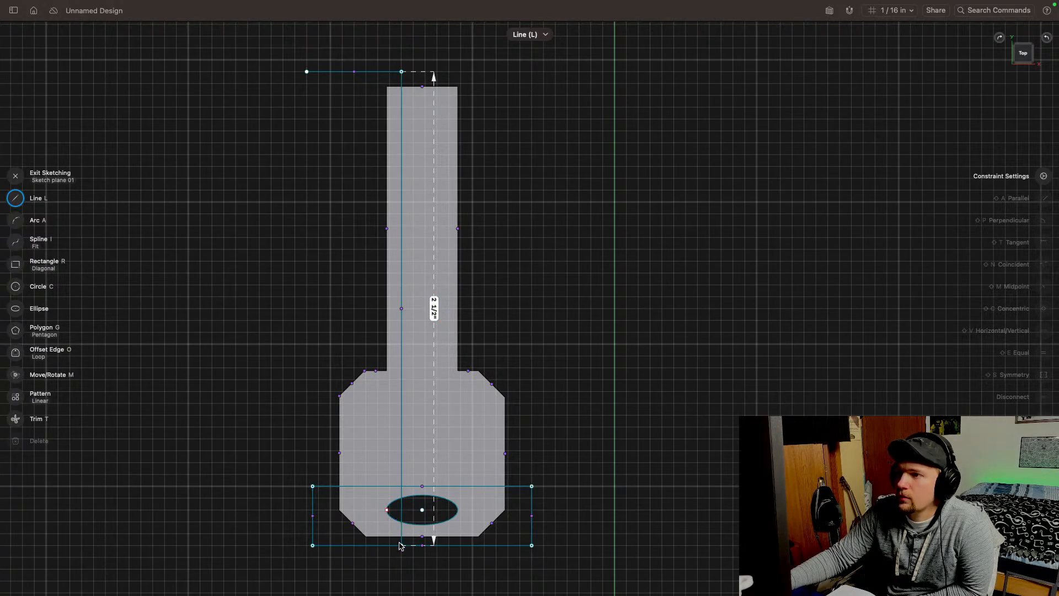
Step: Close the long outline with a 15/32 in line to the rectangle's corner and a 2 1/2 in line to its start, and finish the sketch
left_click(313, 545)
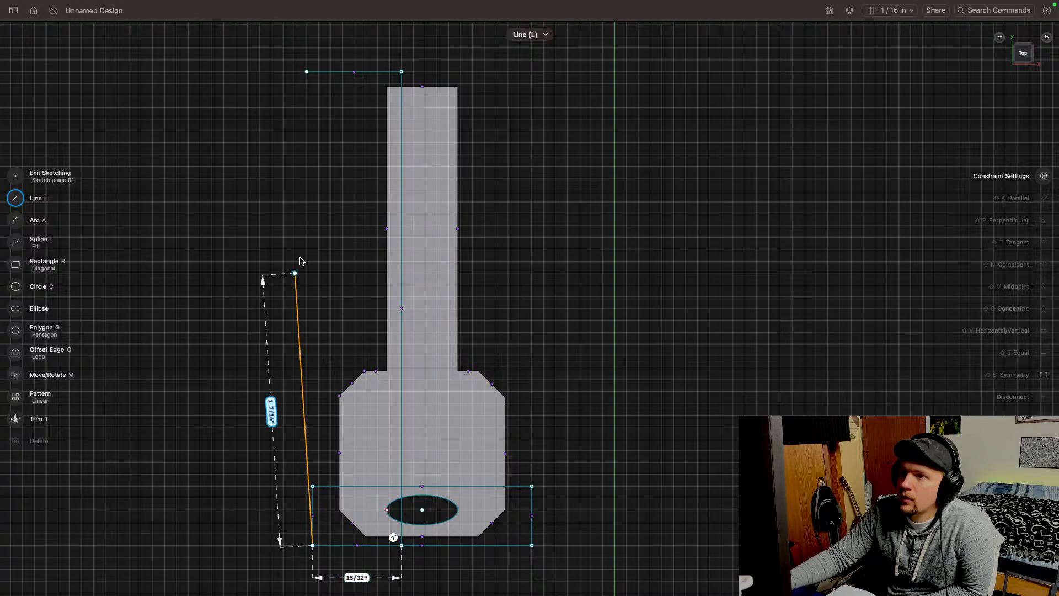
left_click(307, 72)
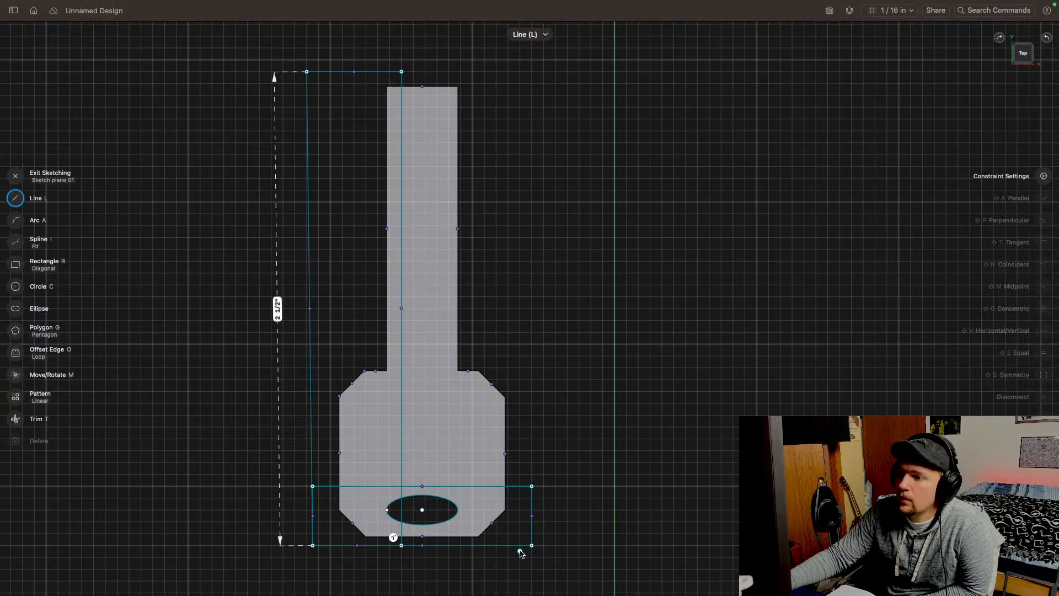
key("Escape")
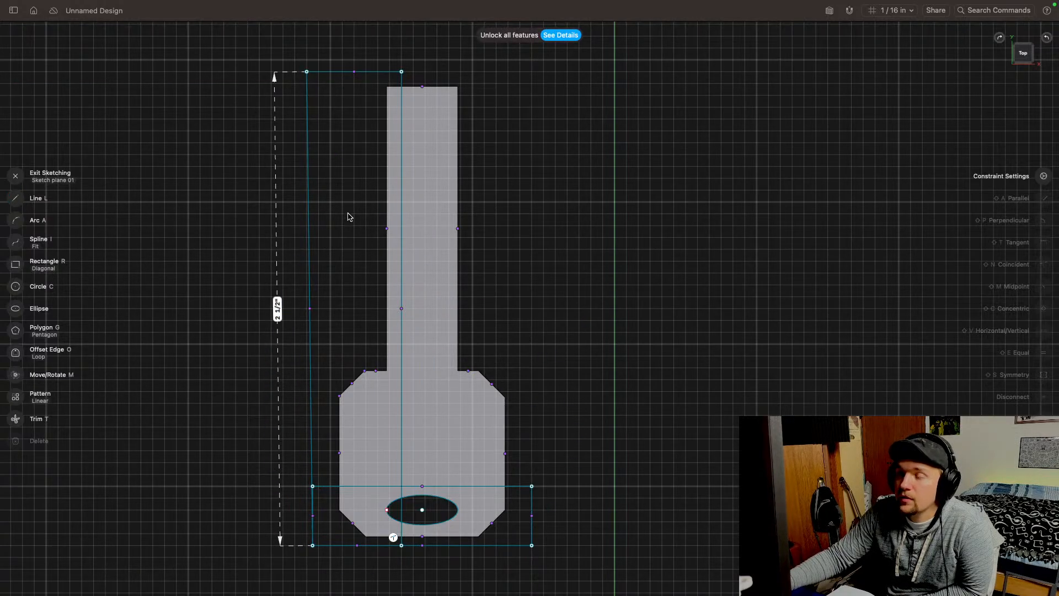
mouse_move(285, 436)
middle_mouse_down()
mouse_move(378, 377)
mouse_move(307, 467)
middle_mouse_up()
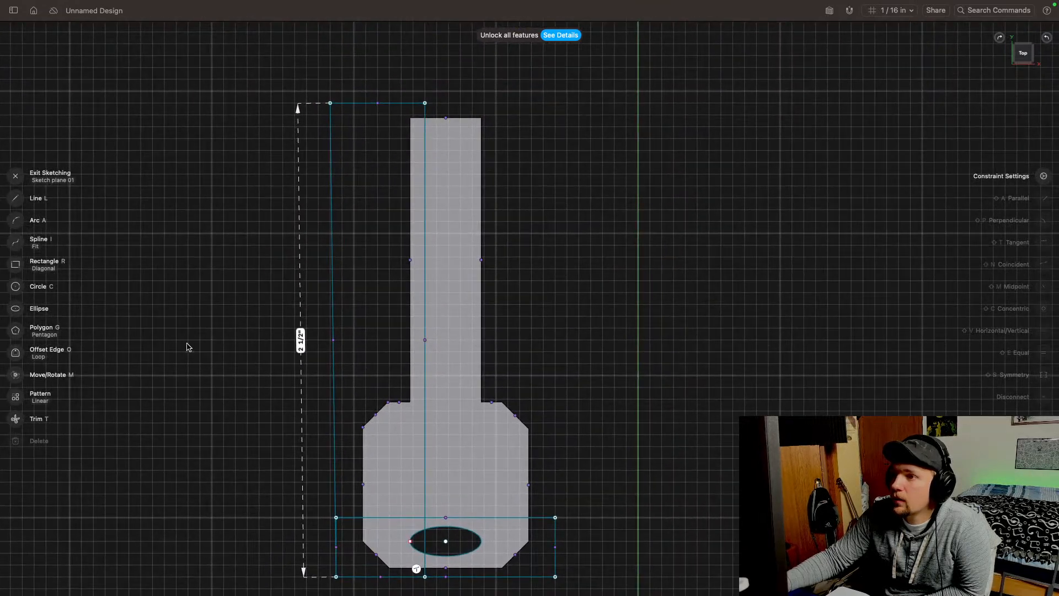
left_click(16, 176)
middle_click_drag(422, 395, 533, 344)
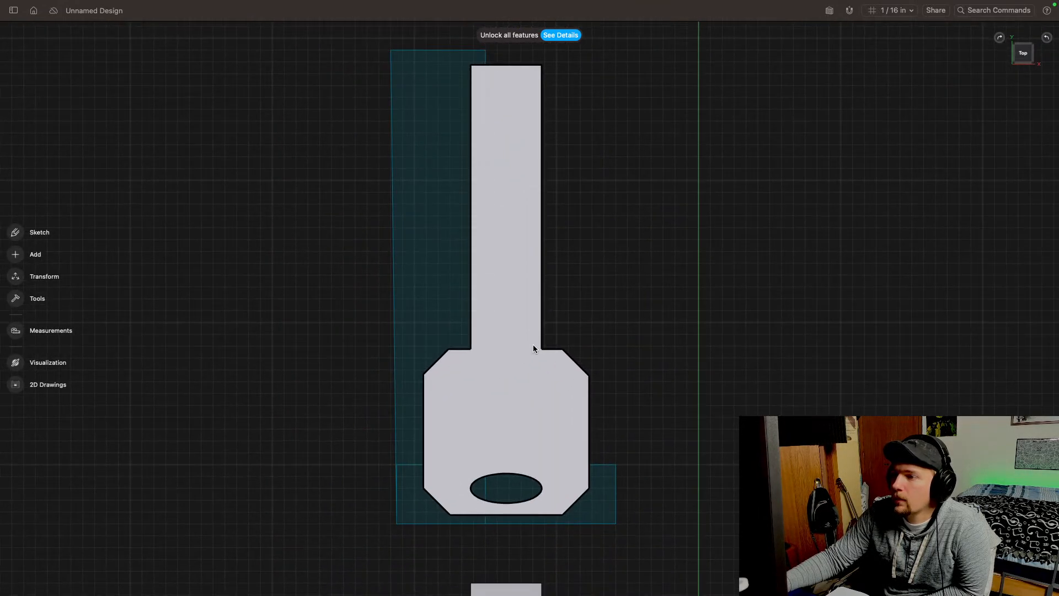
Step: Try to extrude the underside face region beside the elliptical hole by -1/64 in, and undo the extrusion
left_click(600, 507)
left_click_drag(1029, 55, 1019, 4)
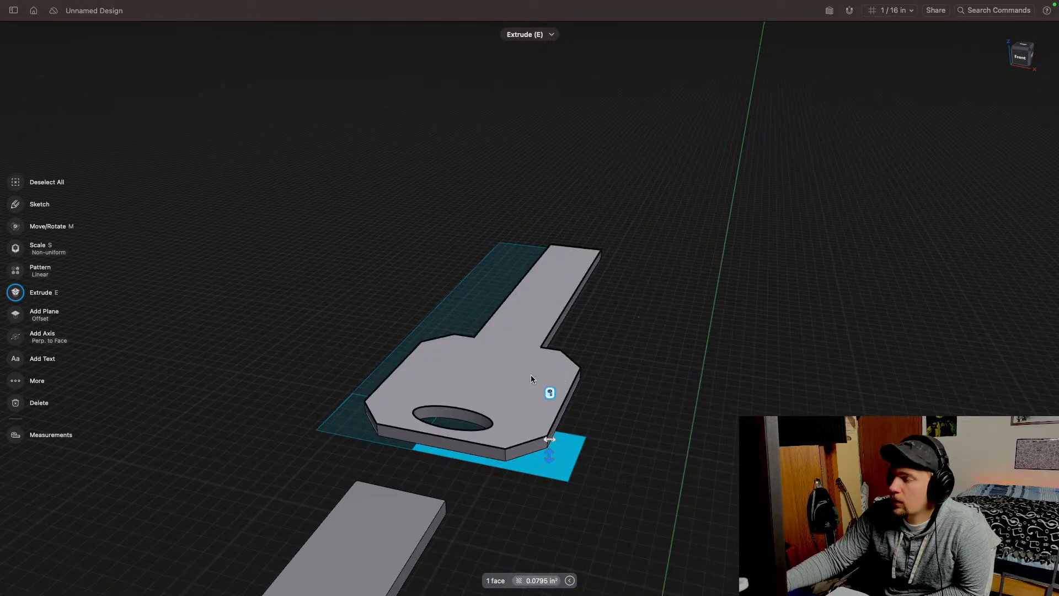
middle_click_drag(660, 392, 688, 331)
left_click_drag(1035, 57, 949, 3)
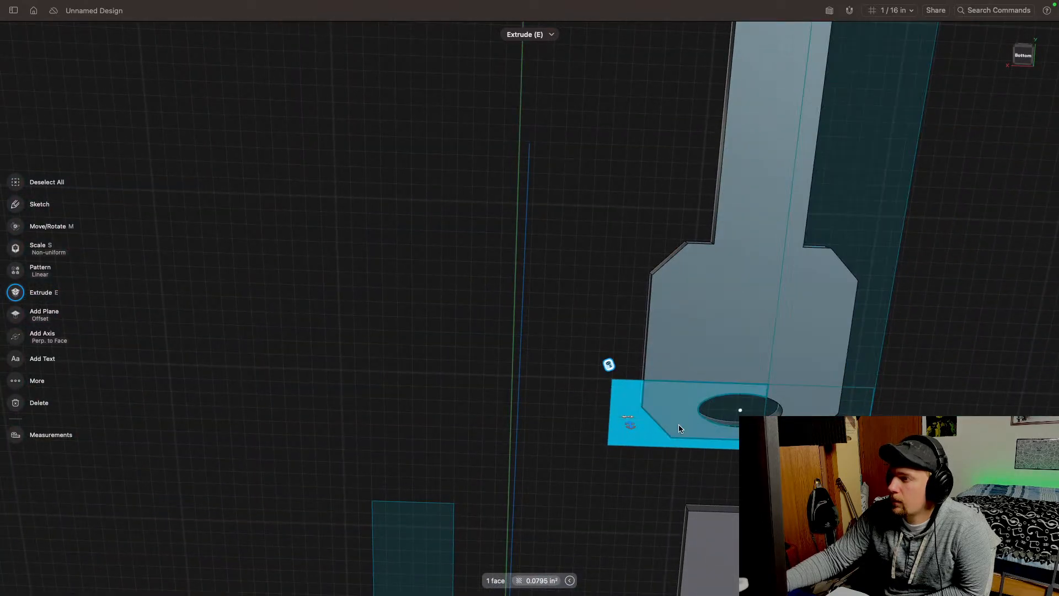
left_click(731, 406)
right_click_drag(496, 276, 456, 256)
middle_click_drag(456, 256, 358, 210)
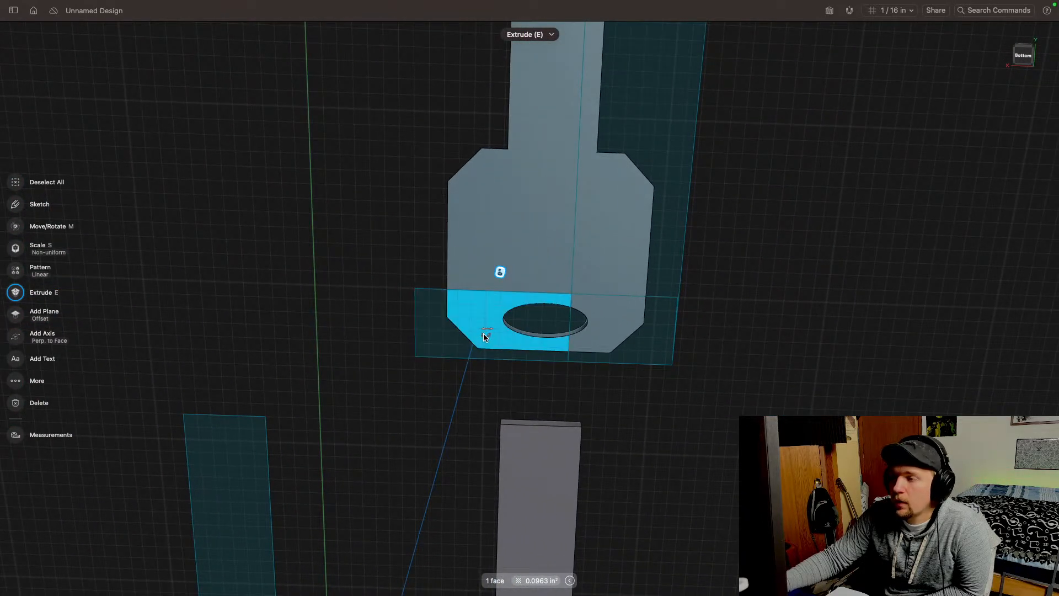
left_click_drag(484, 340, 485, 335)
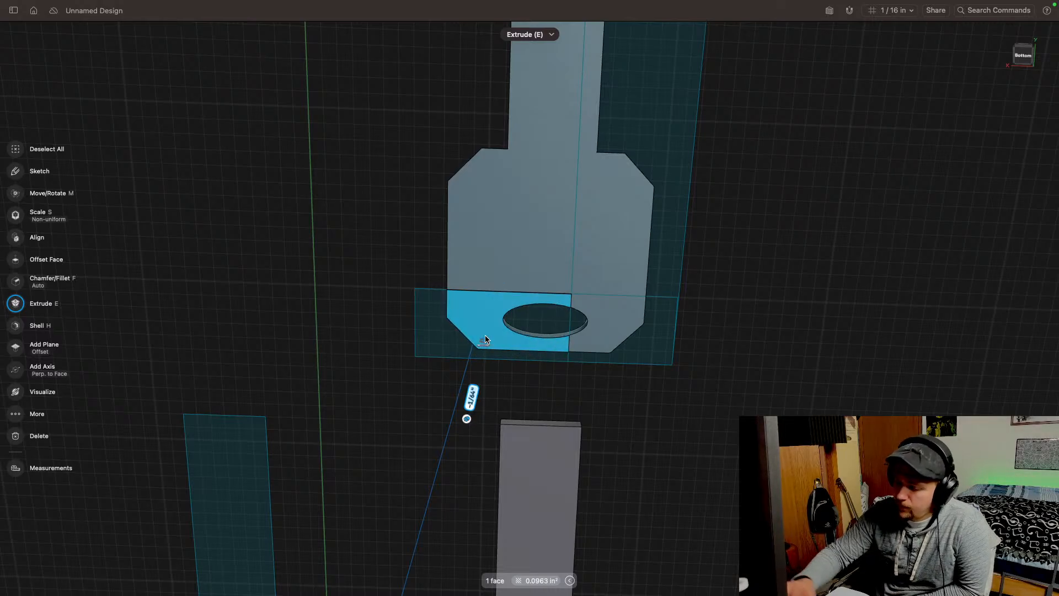
key("super+z")
middle_click_drag(426, 227, 392, 215)
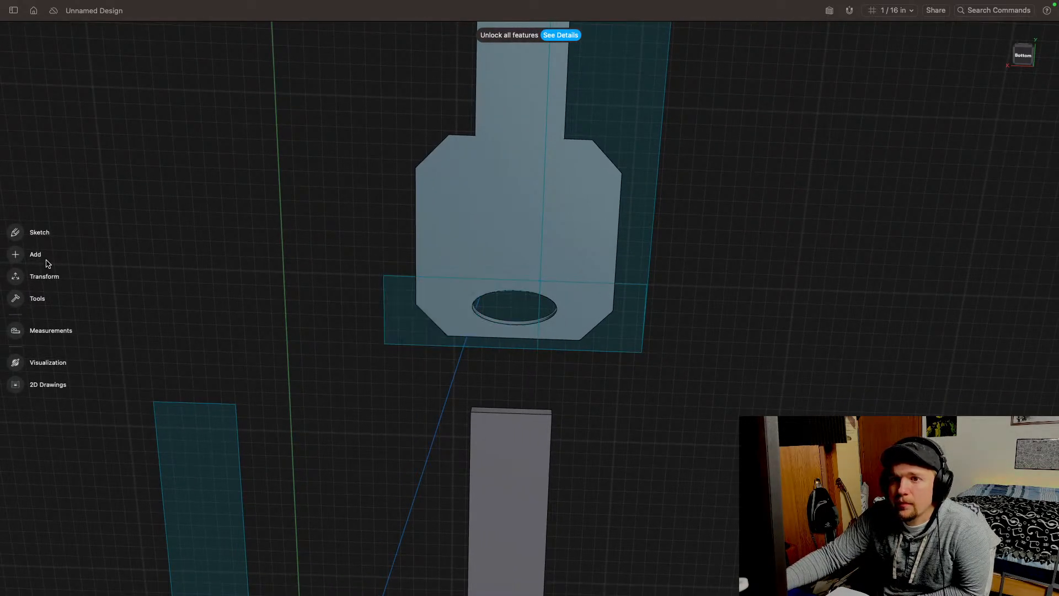
left_click(18, 256)
left_click(16, 244)
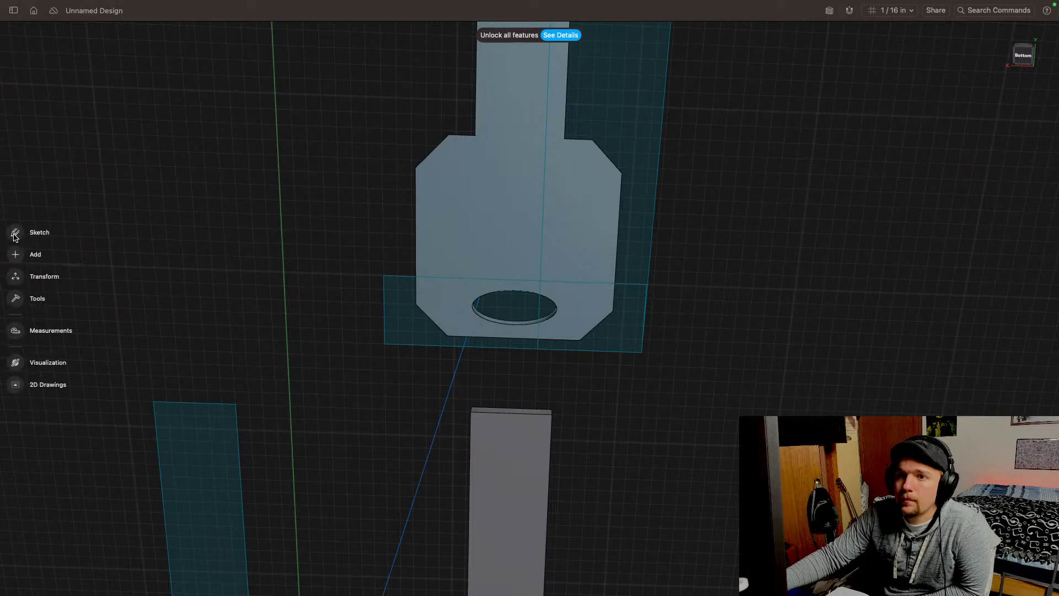
left_click(15, 297)
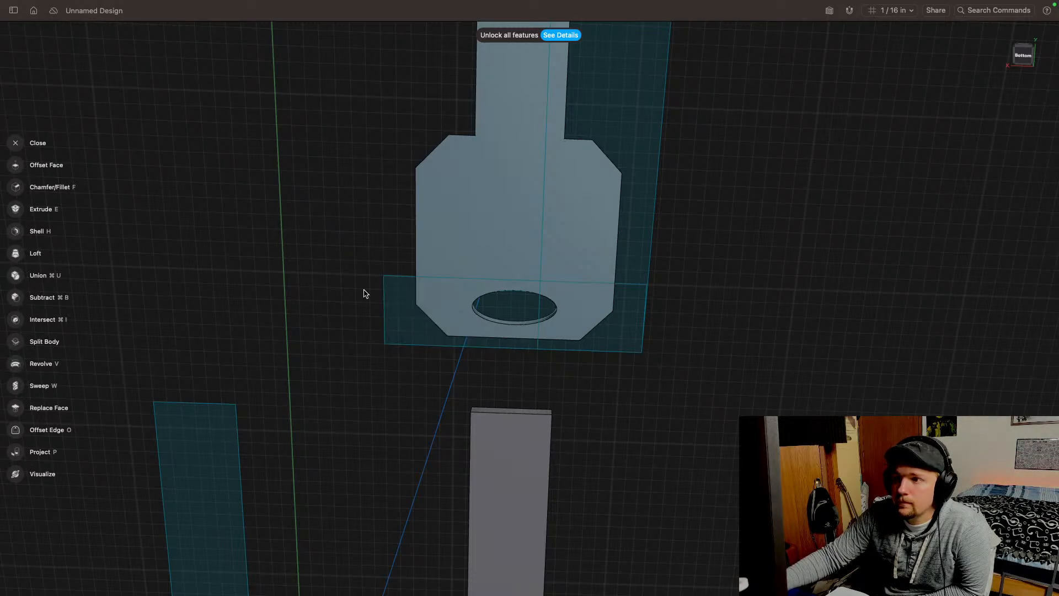
key("super+Tab")
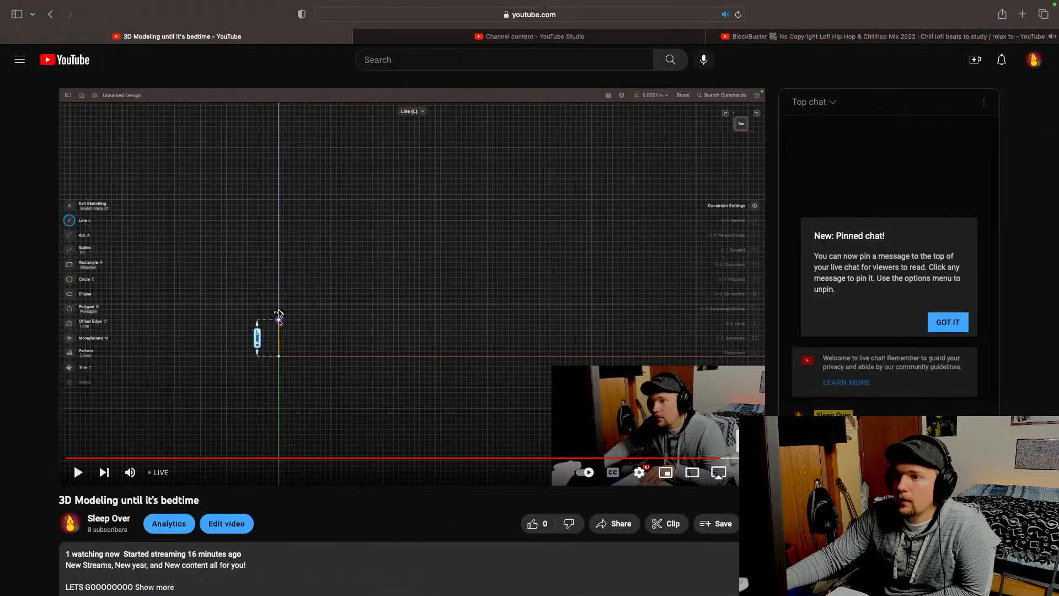
key("super+Tab")
key("Tab")
key("Tab")
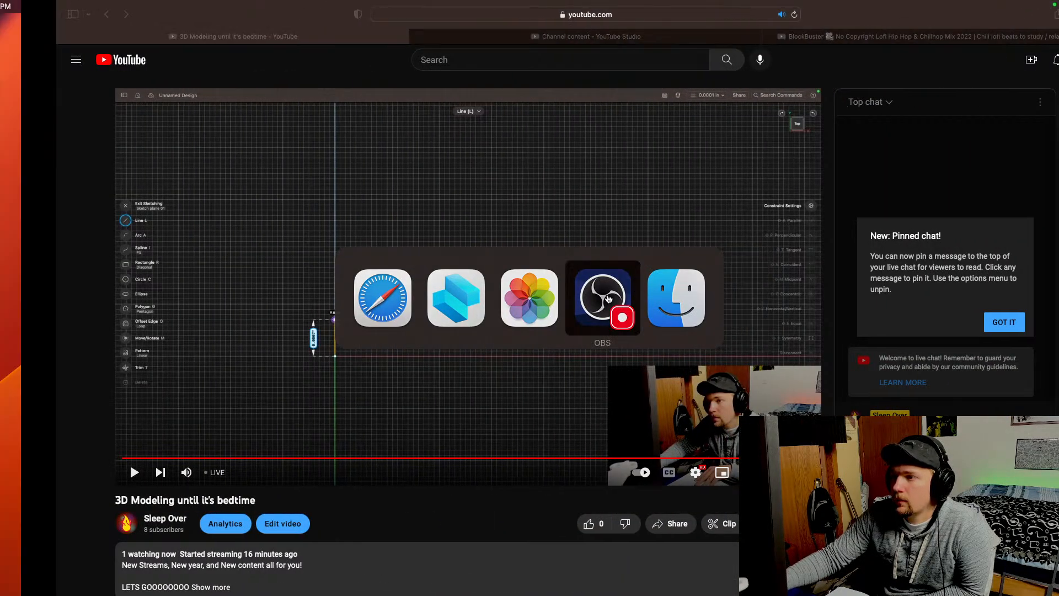
key("super+Tab")
key("Tab")
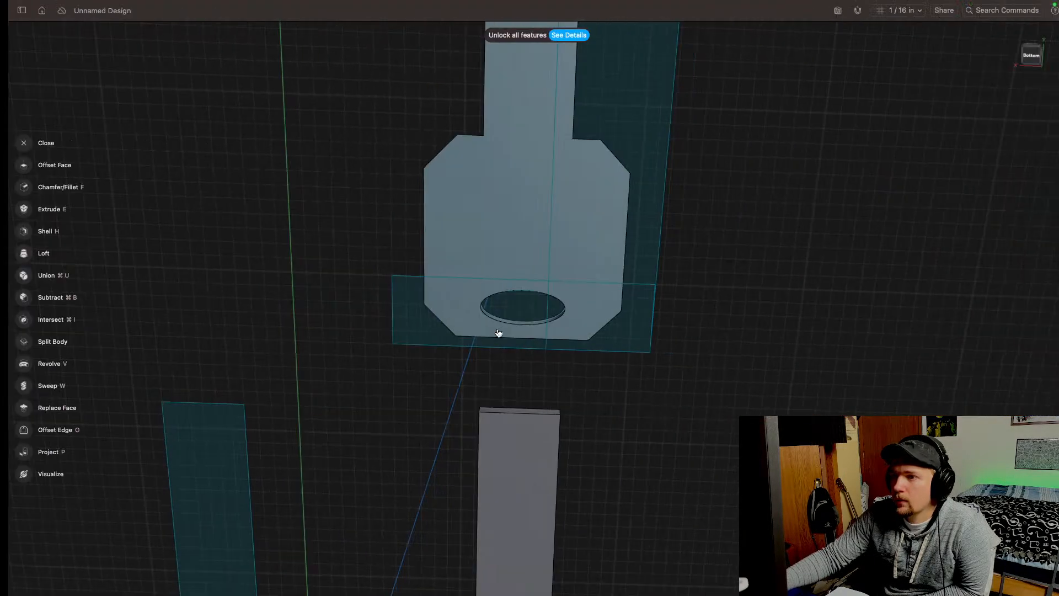
middle_click_drag(204, 400, 262, 414)
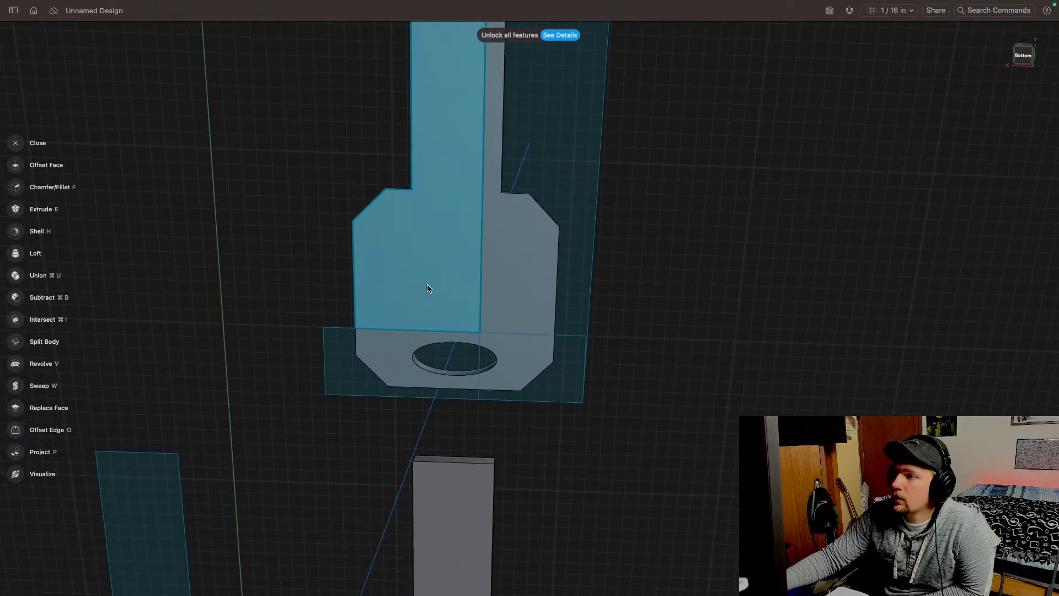
Step: Move the chamfered body with the elliptical hole -1 25/64 in sideways, clear of its sketched outlines
left_click(426, 287)
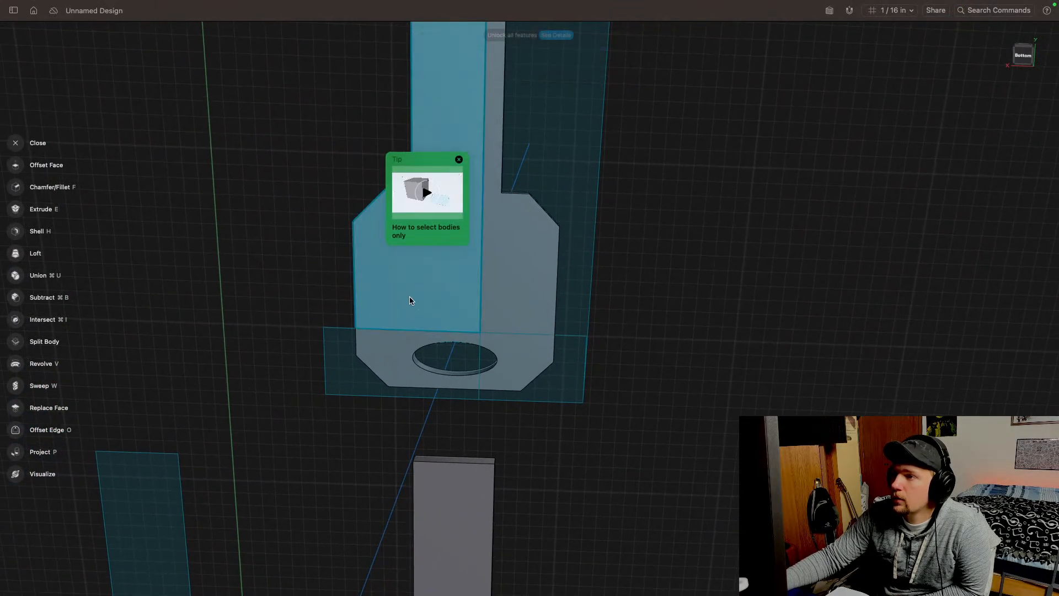
left_click(1022, 67)
left_click(565, 377)
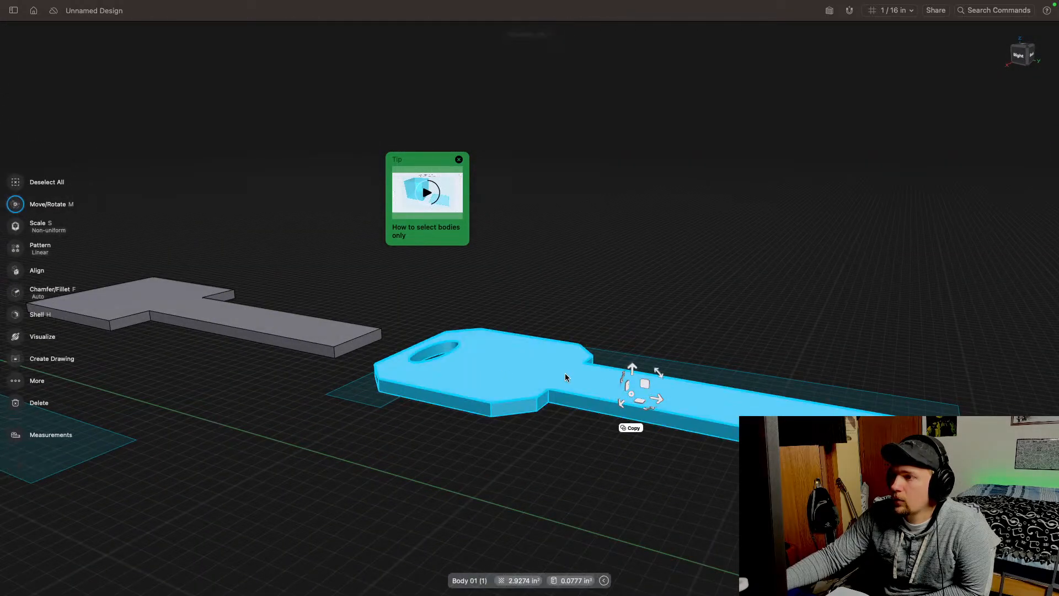
left_click_drag(622, 404, 699, 325)
middle_click_drag(395, 407, 303, 492)
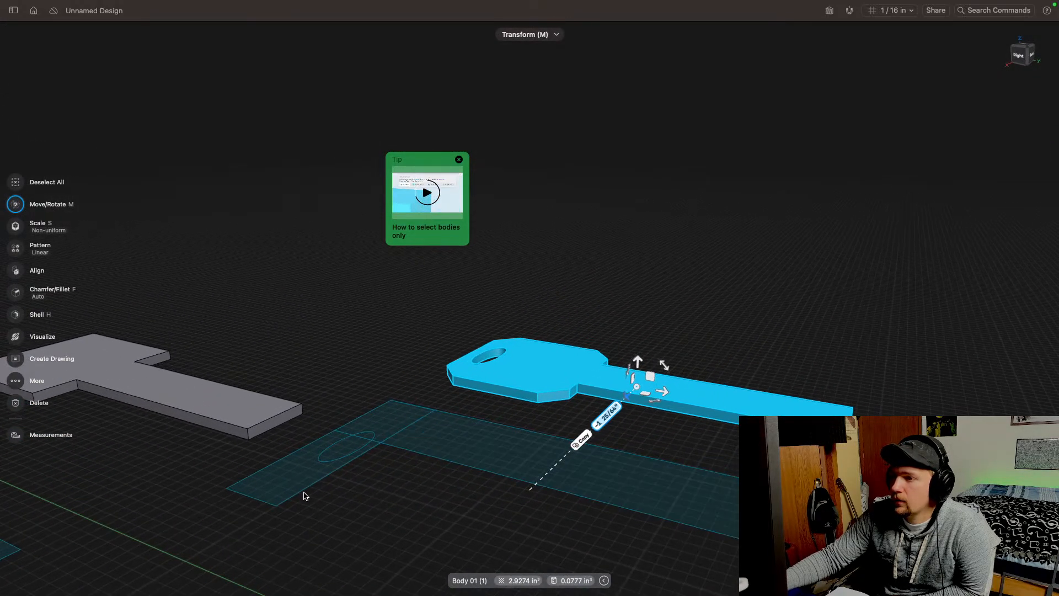
Step: Try to delete the sketch region at the ellipse, and undo the deletion
left_click(339, 454)
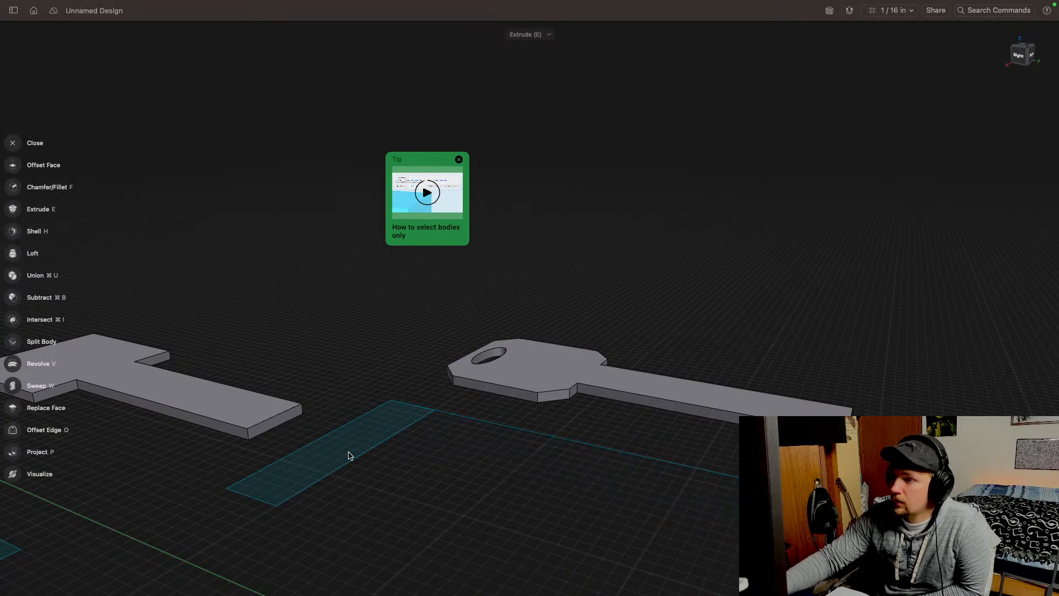
middle_click_drag(475, 454, 464, 437)
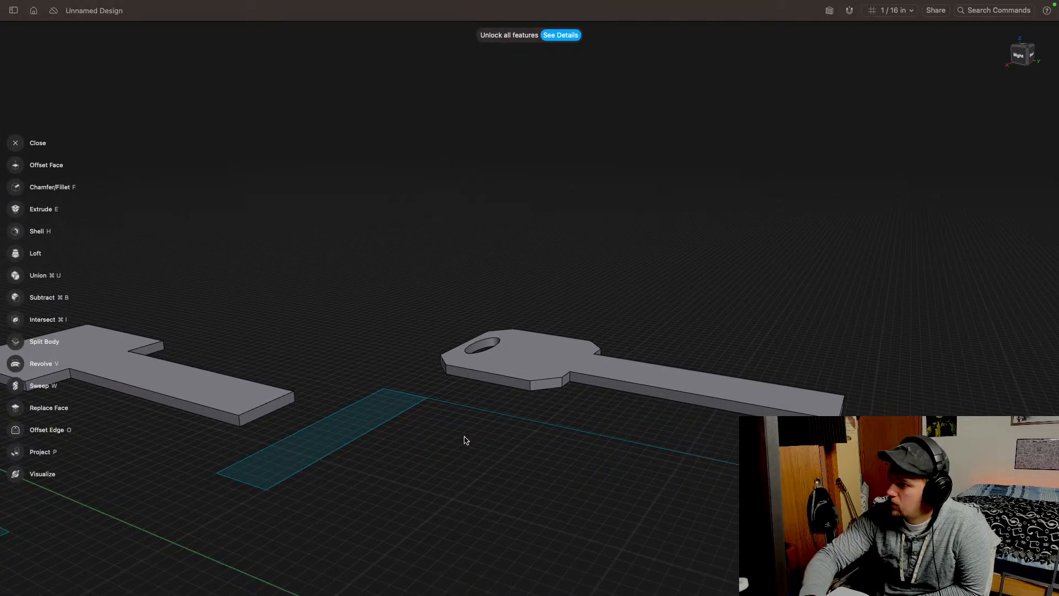
key("super+z")
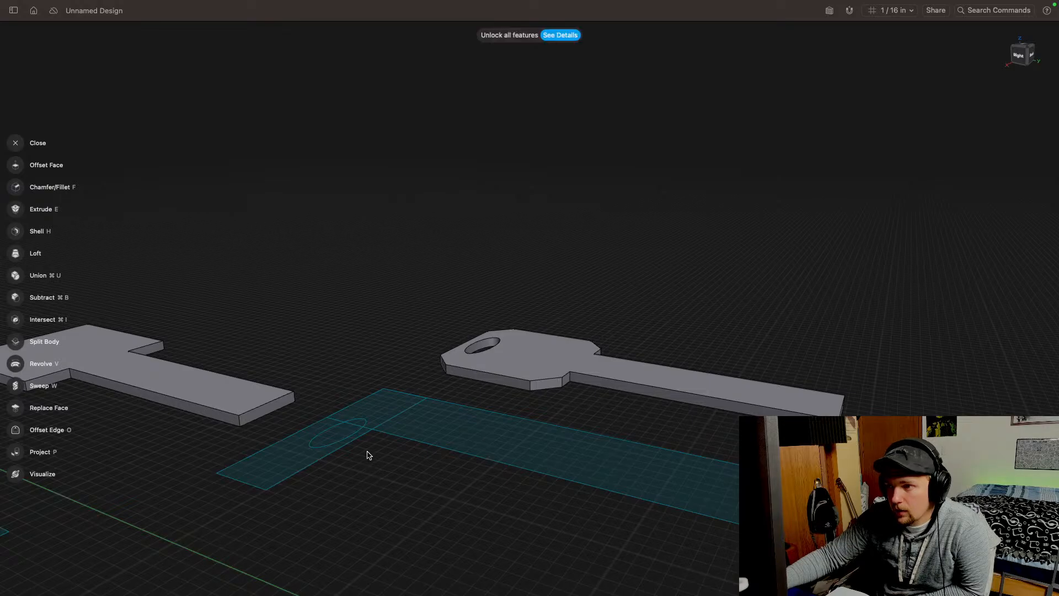
Step: Delete the ellipse from the small rectangle's sketch and leave the sketch
left_click(353, 436)
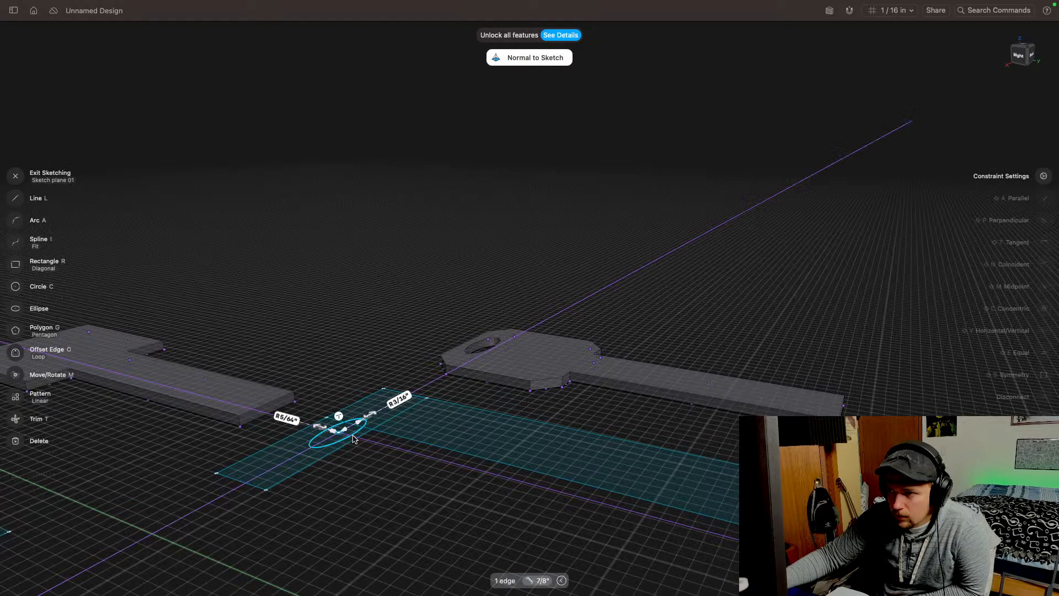
key("Delete")
key("Escape")
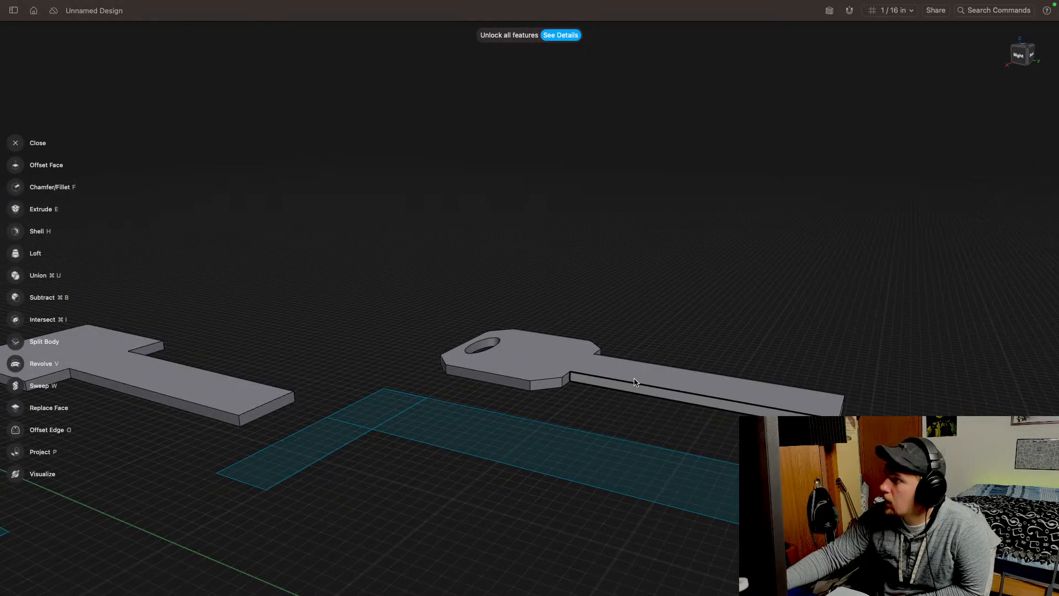
Step: Extrude the part of the small rectangle outside the long outline upward by 1/8 in
left_click_drag(1019, 57, 1058, 81)
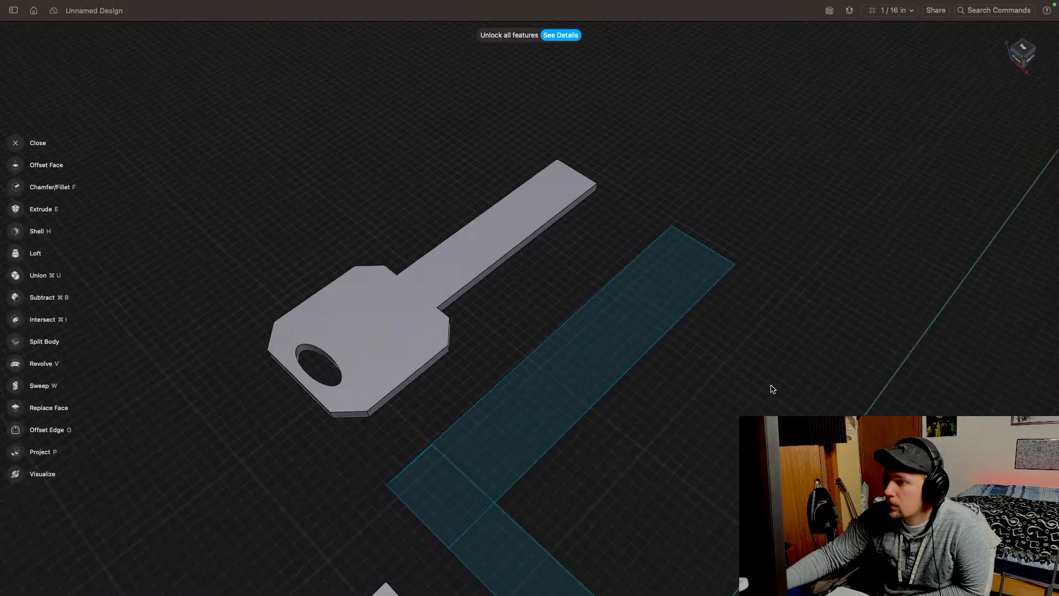
middle_click_drag(770, 385, 706, 275)
left_click(431, 433)
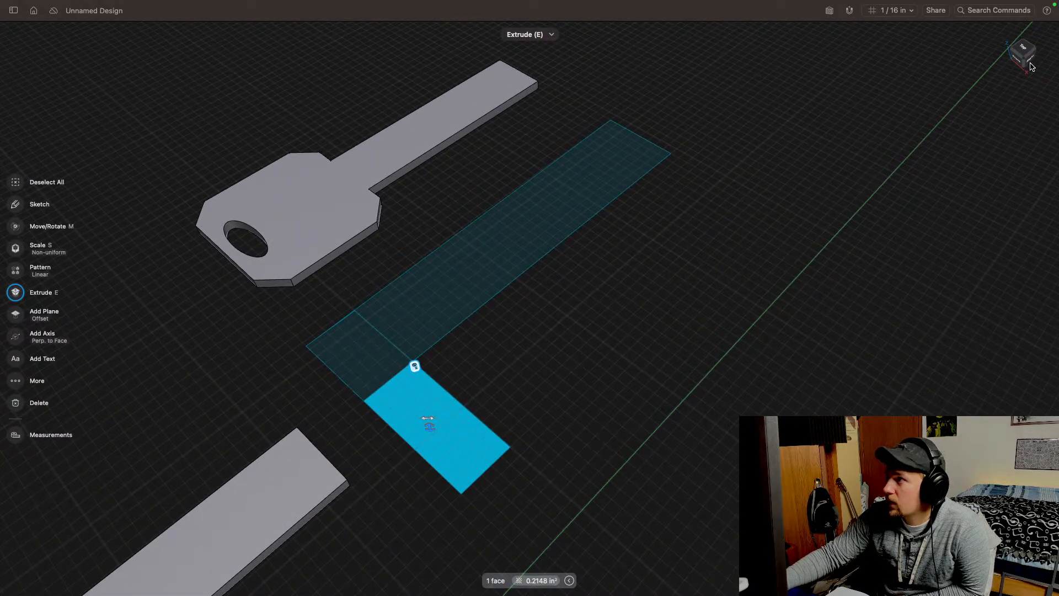
left_click_drag(1032, 66, 1021, 42)
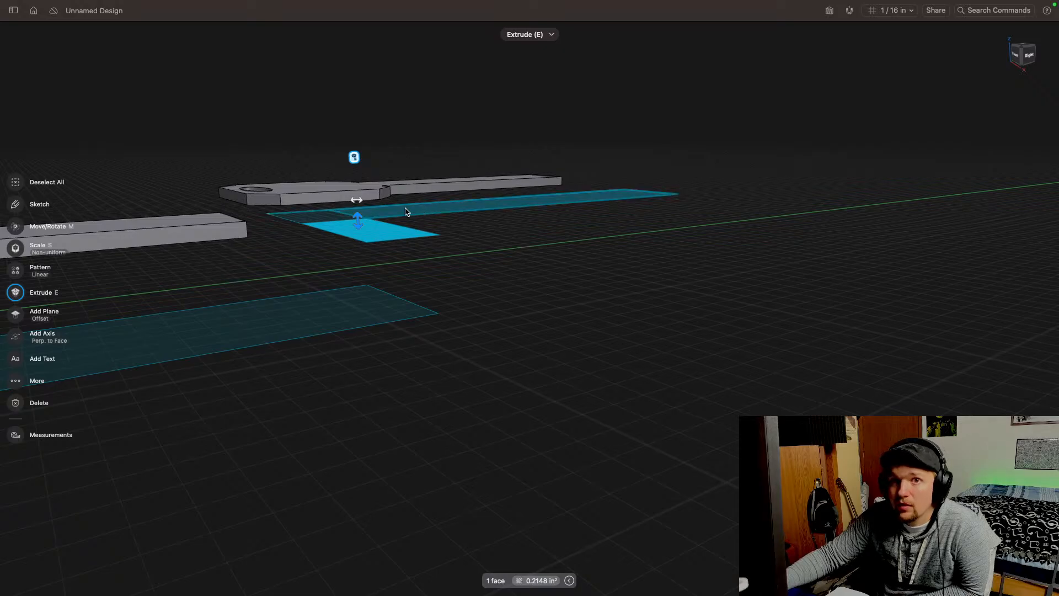
left_click_drag(360, 221, 363, 211)
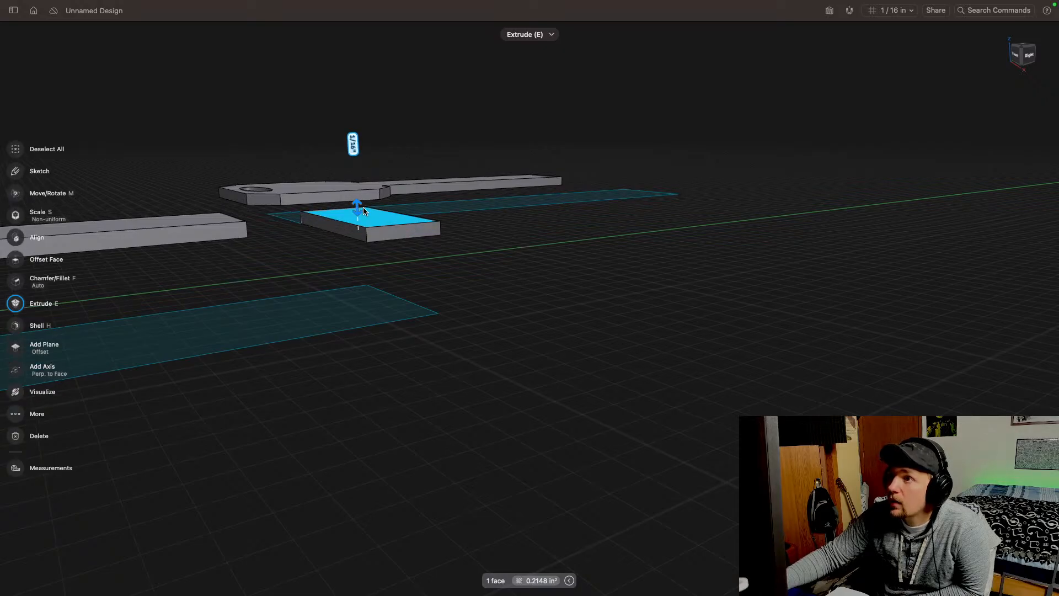
middle_click_drag(568, 246, 523, 289)
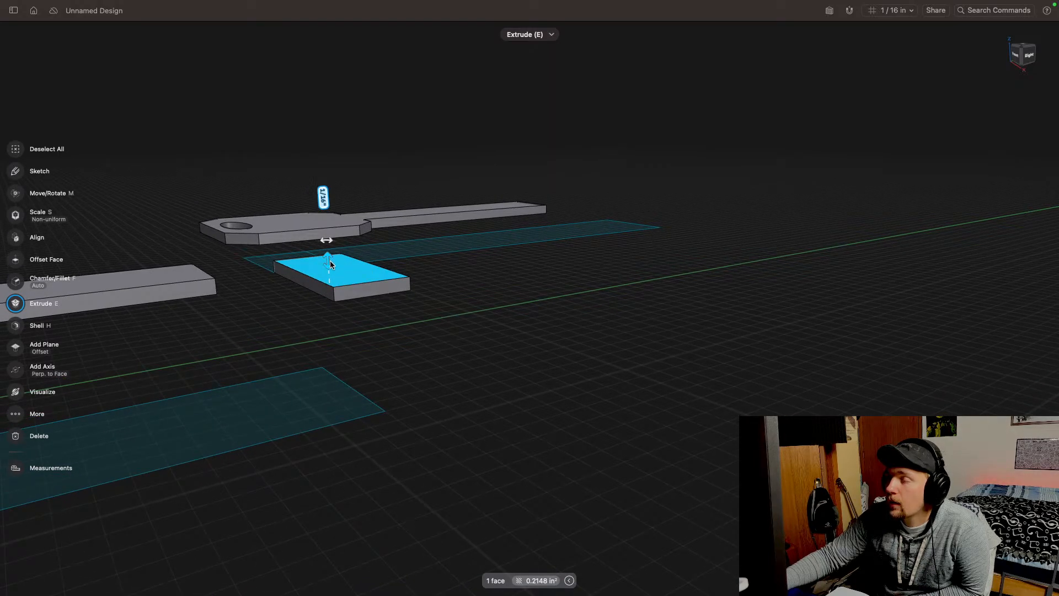
left_click_drag(327, 265, 327, 249)
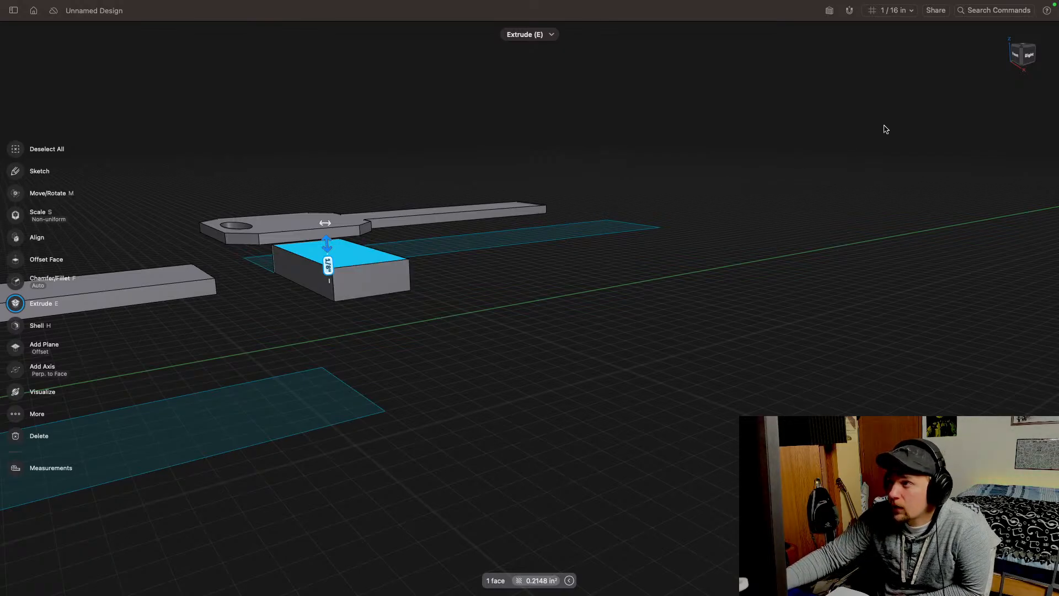
Step: Offset the new block's end face across the rest of the small rectangle to a total length of 1 5/32 in
left_click_drag(1021, 56, 1056, 73)
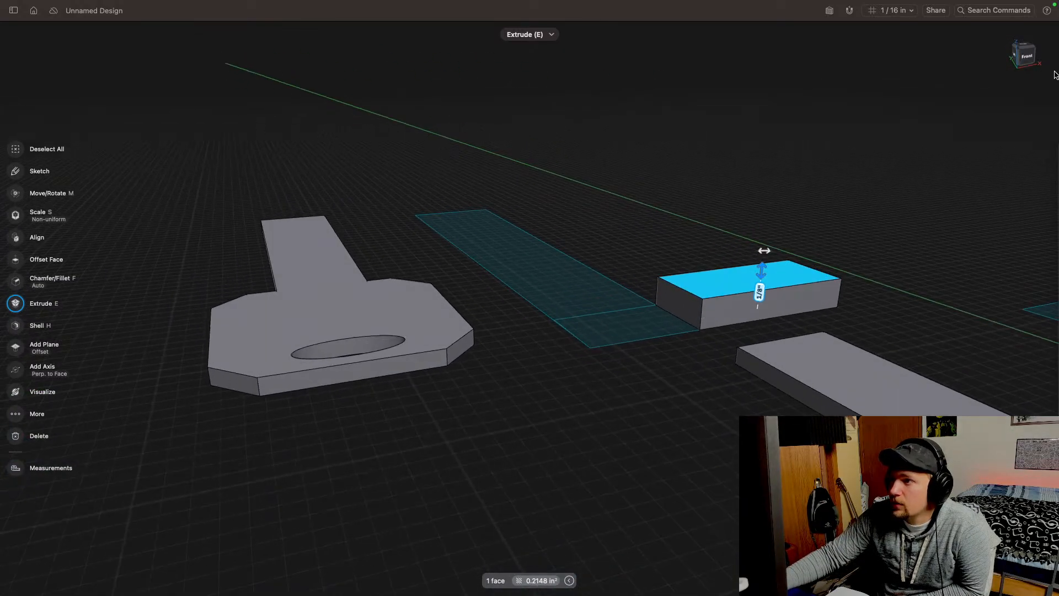
left_click(669, 312)
left_click(638, 348)
left_click(686, 308)
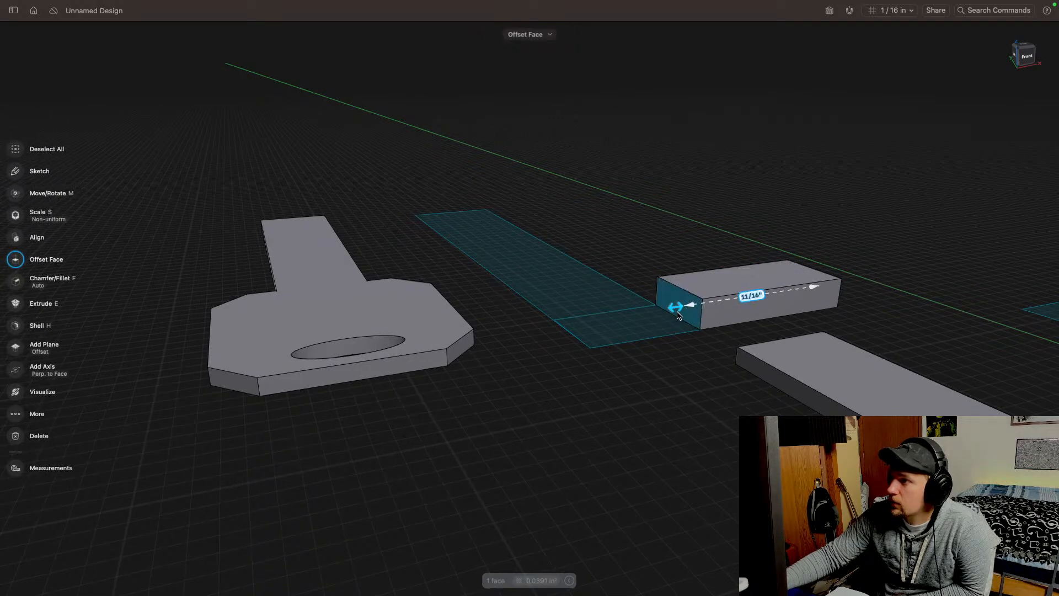
left_click_drag(668, 316, 571, 334)
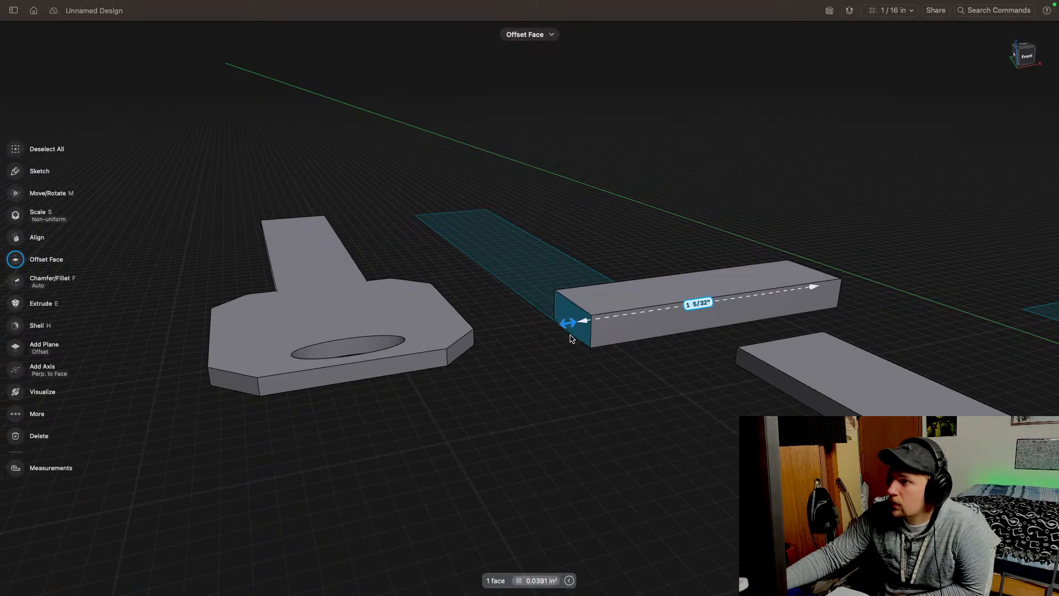
middle_click_drag(658, 360, 412, 405)
left_click(746, 369)
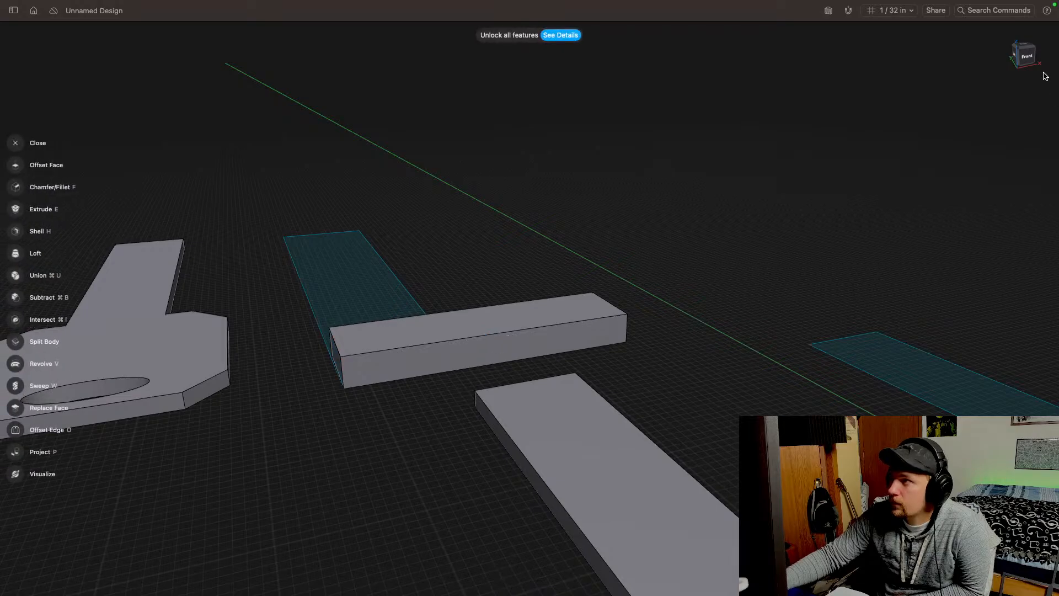
Step: Start a line sketch viewed from the back and draw the long upper edge and 1/16 in side of a thin rectangle over the block
left_click_drag(1031, 64, 1058, 51)
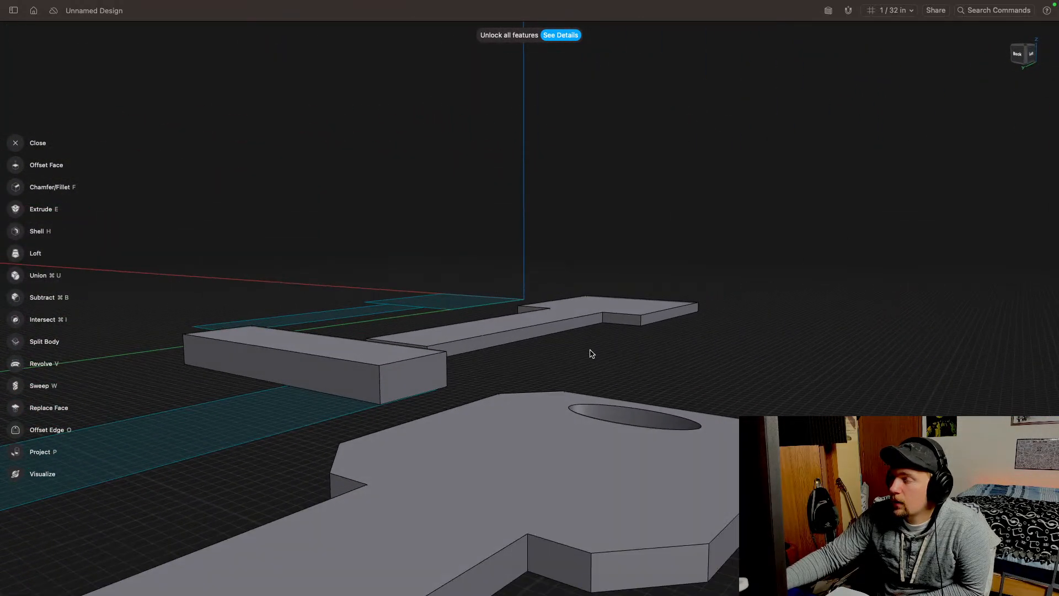
middle_click_drag(591, 352, 828, 301)
left_click_drag(1018, 53, 1047, 78)
middle_click_drag(755, 358, 814, 245)
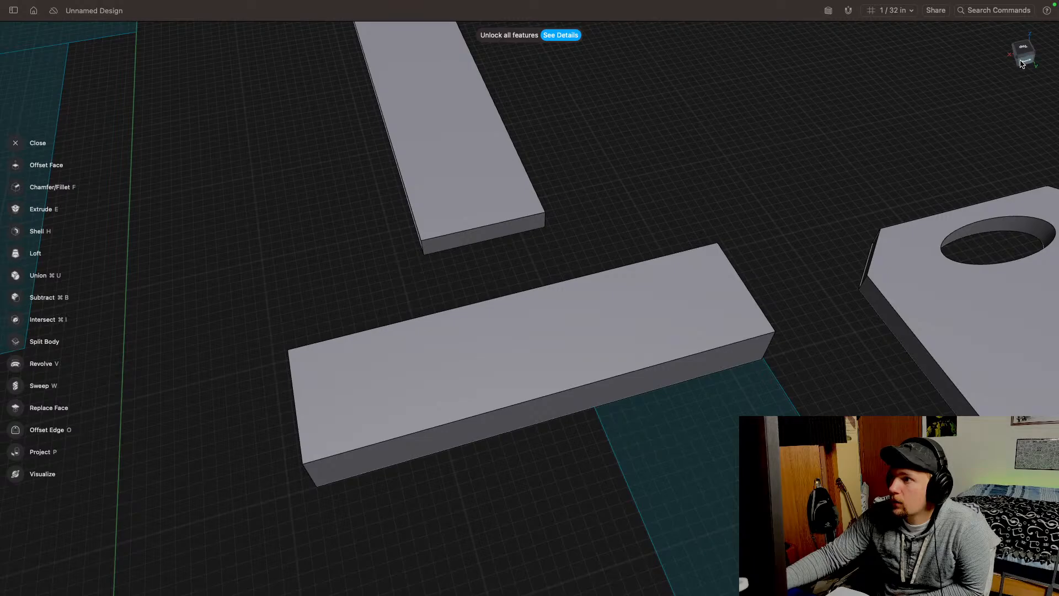
left_click_drag(1022, 64, 1014, 39)
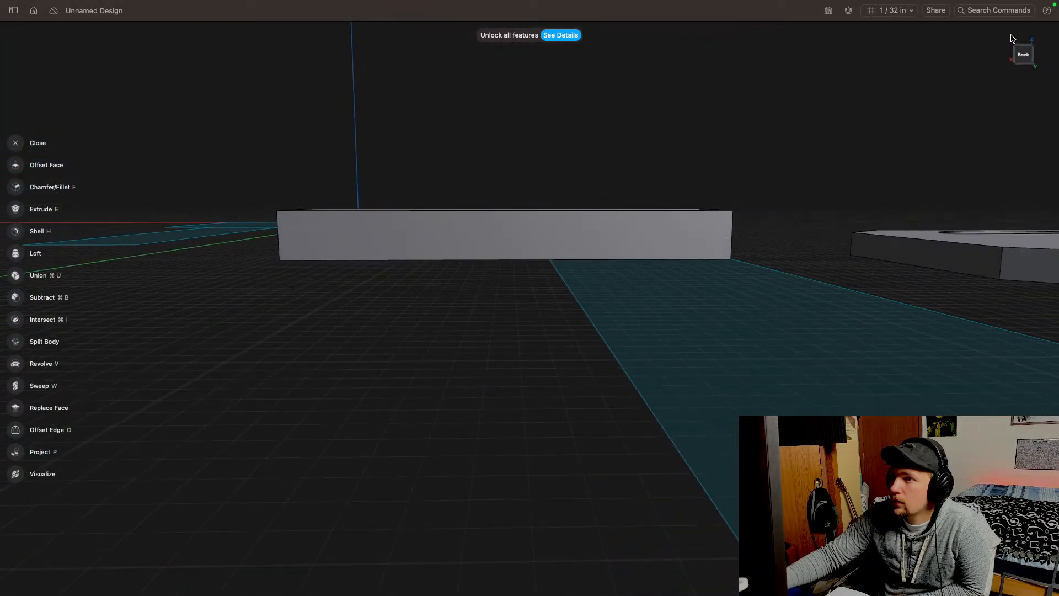
left_click(1025, 54)
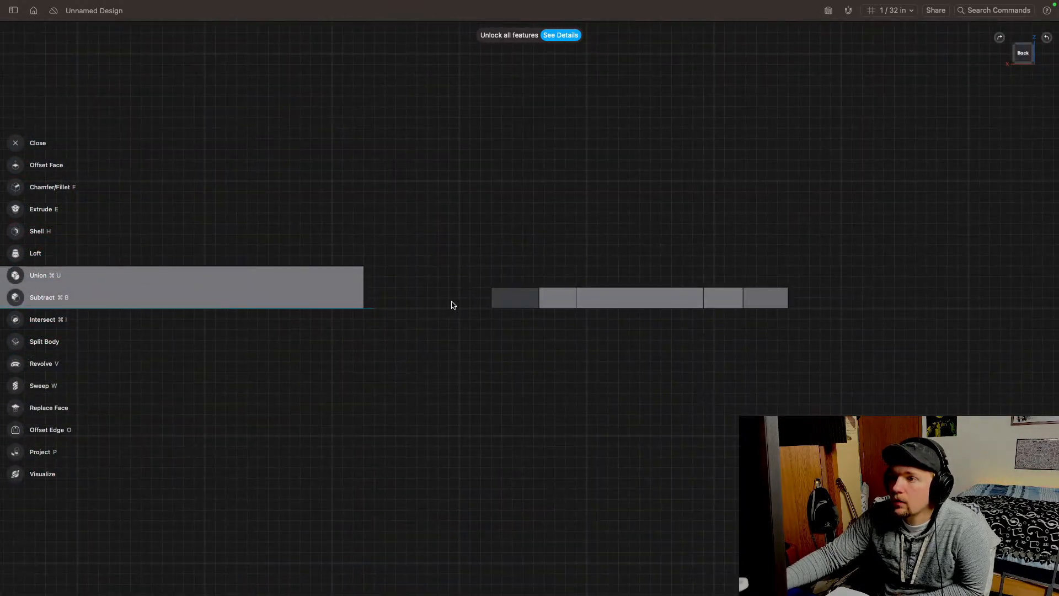
left_click(16, 145)
left_click(94, 235)
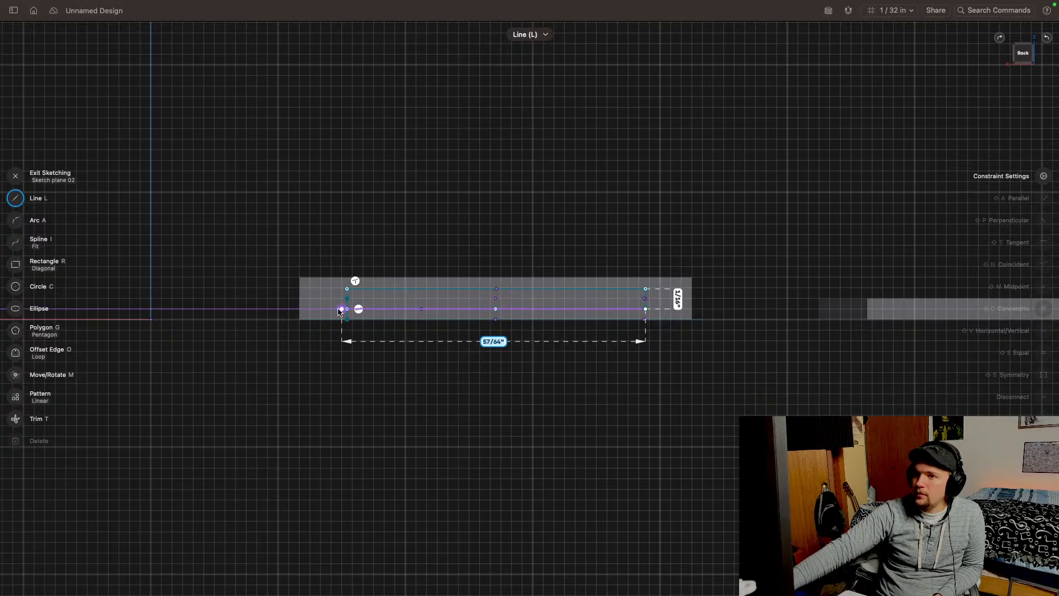
Step: Close the thin rectangle with a 7/8 in line and finish the sketch
mouse_move(594, 394)
middle_mouse_down()
mouse_move(536, 398)
mouse_move(484, 423)
mouse_move(534, 399)
mouse_move(439, 313)
mouse_move(560, 367)
middle_mouse_up()
left_click(1030, 62)
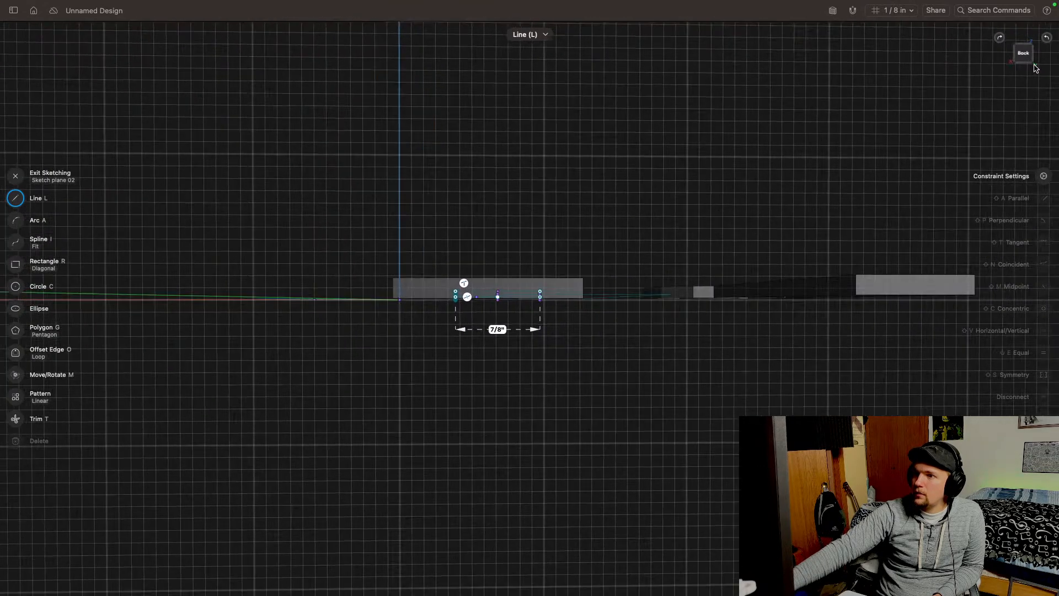
middle_click_drag(396, 163, 831, 133)
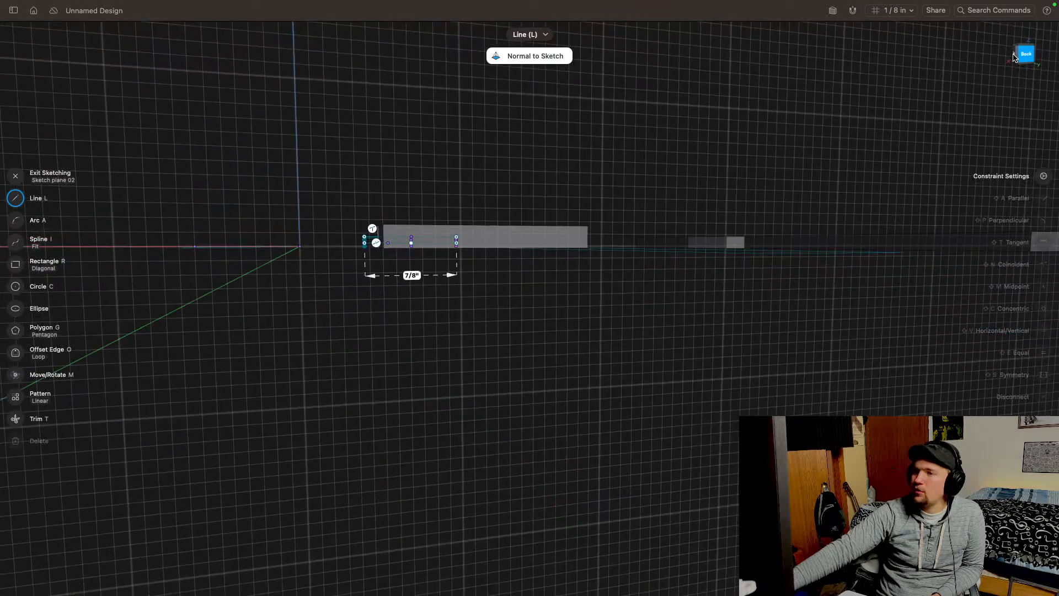
left_click(1025, 59)
scroll(523, 285, "left", 2)
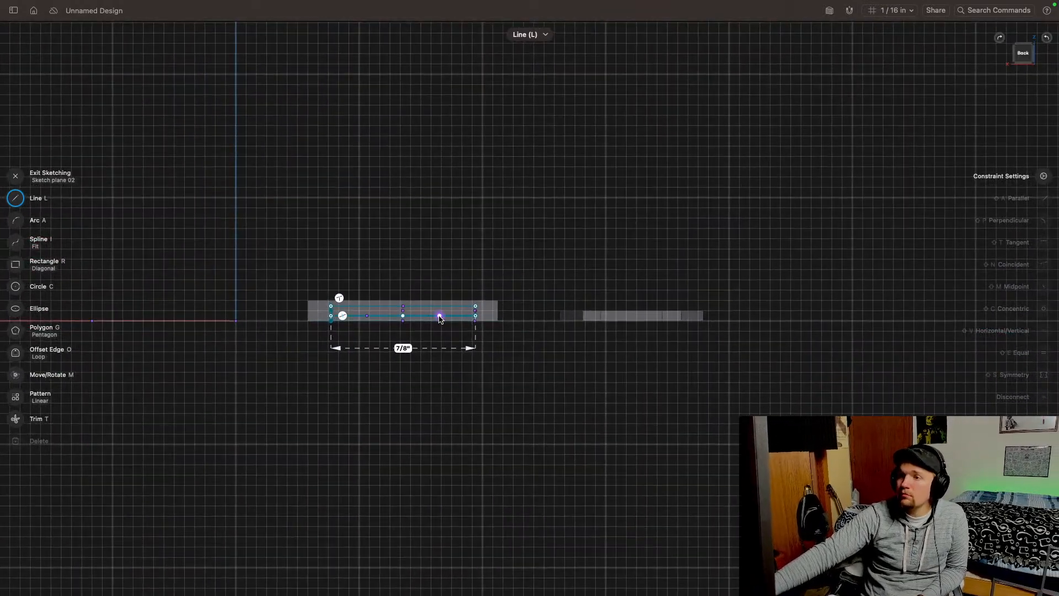
left_click(16, 176)
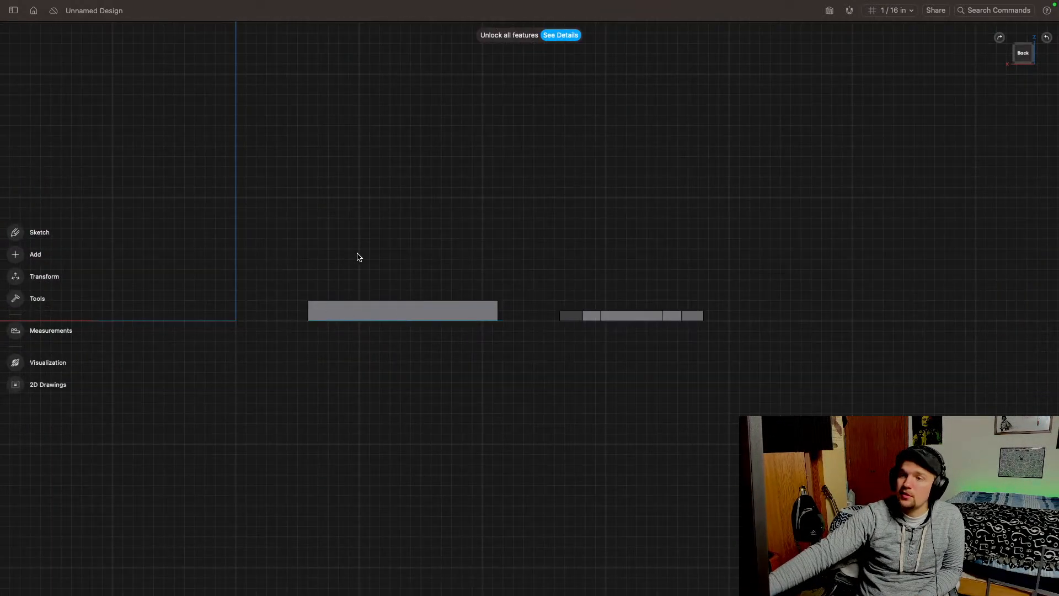
Step: Move all six edges of the thin rectangle sketch 3 1/32 in from the original part's wide end to the extruded block
middle_click_drag(511, 169, 600, 179)
left_click(1024, 60)
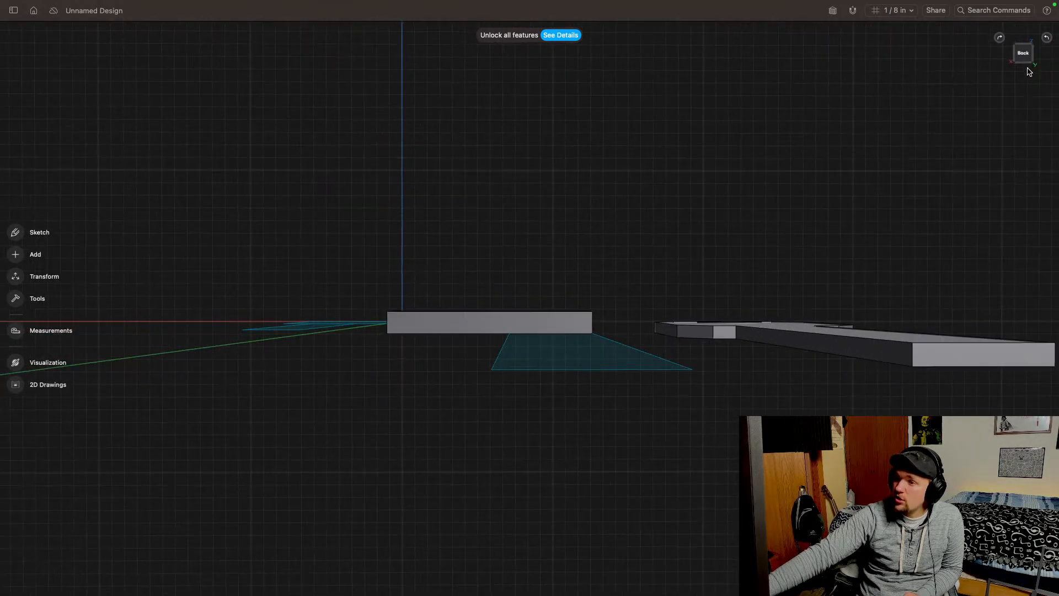
right_click_drag(571, 206, 648, 246)
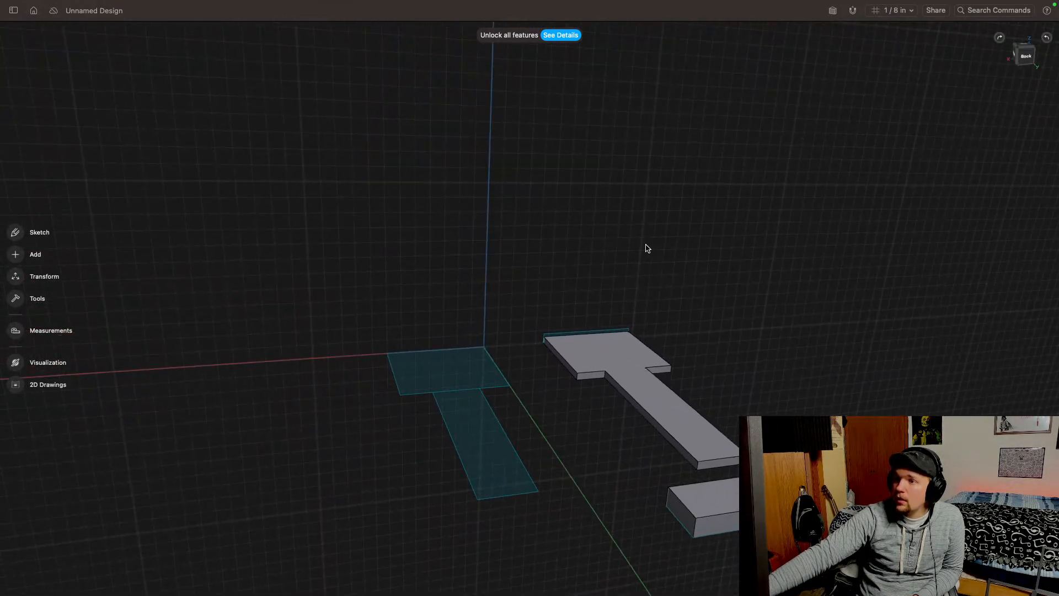
left_click(1024, 55)
left_click_drag(1025, 60, 1057, 91)
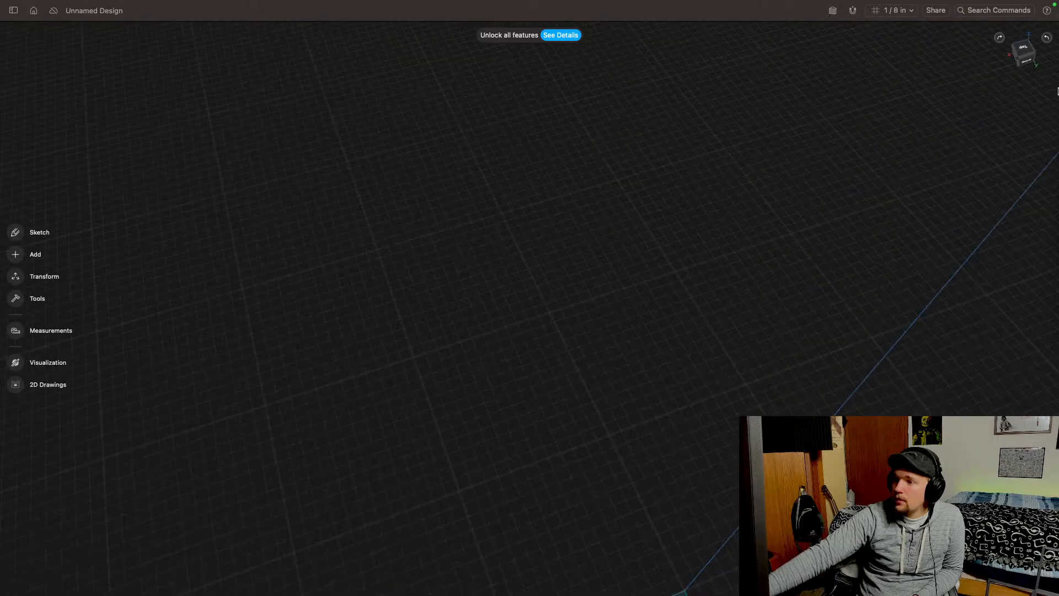
middle_click_drag(838, 343, 618, 231)
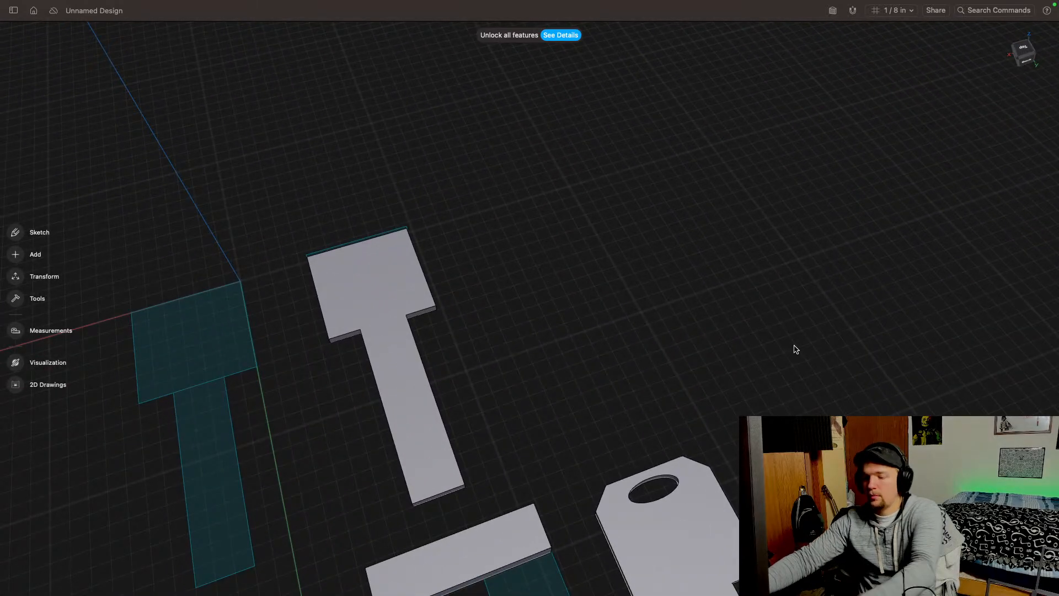
middle_click_drag(499, 282, 712, 258)
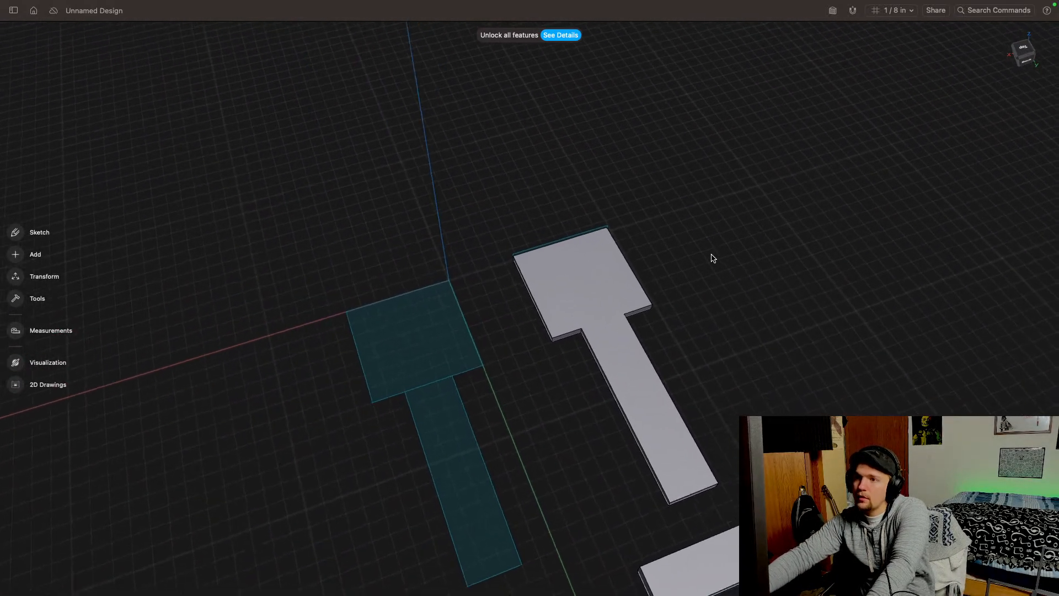
double_click(554, 237)
left_click(20, 171)
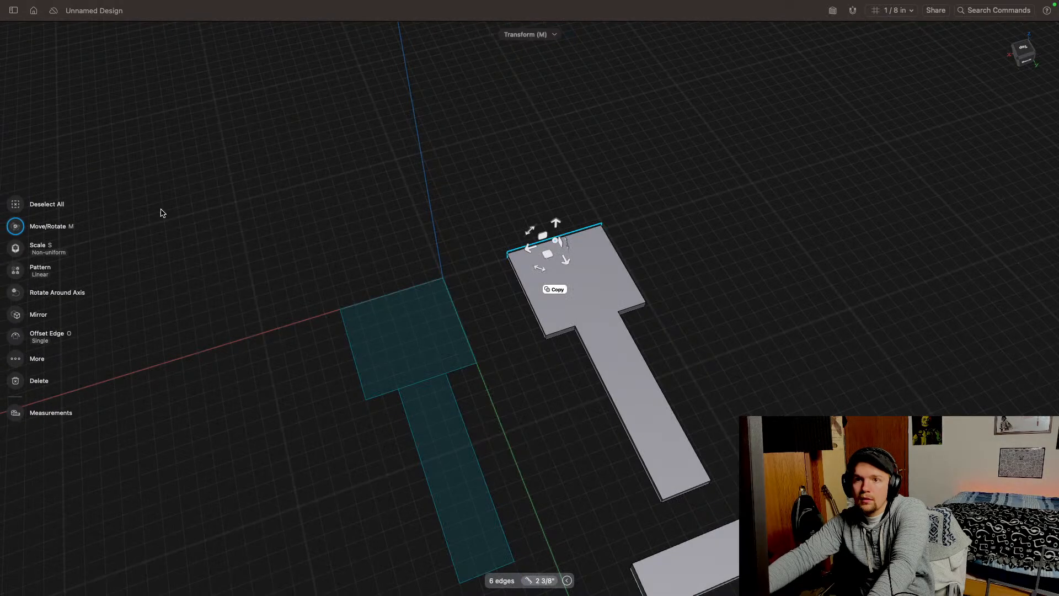
left_click_drag(568, 270, 737, 591)
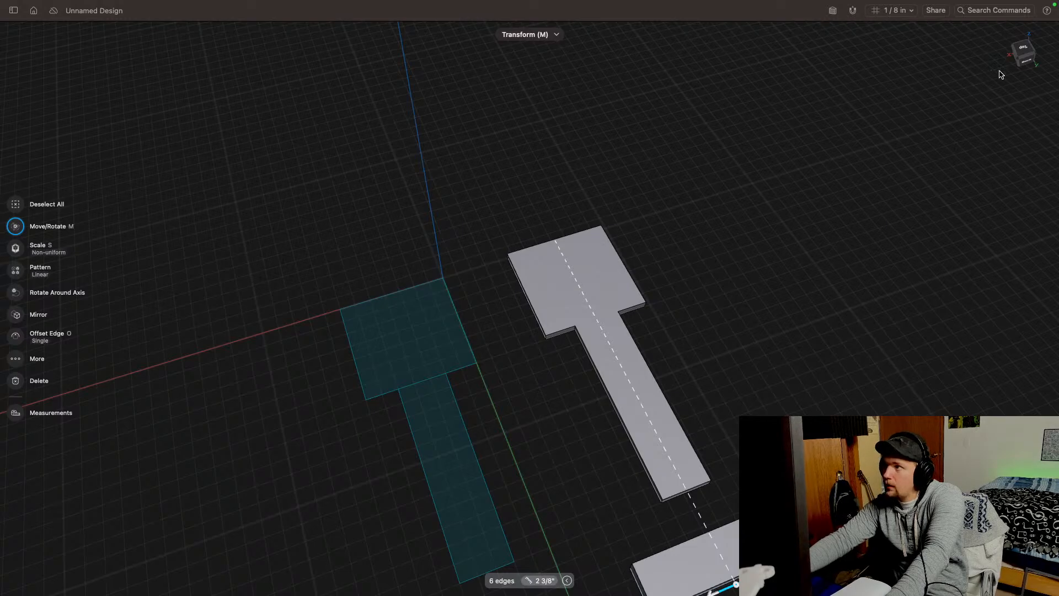
left_click(1021, 65)
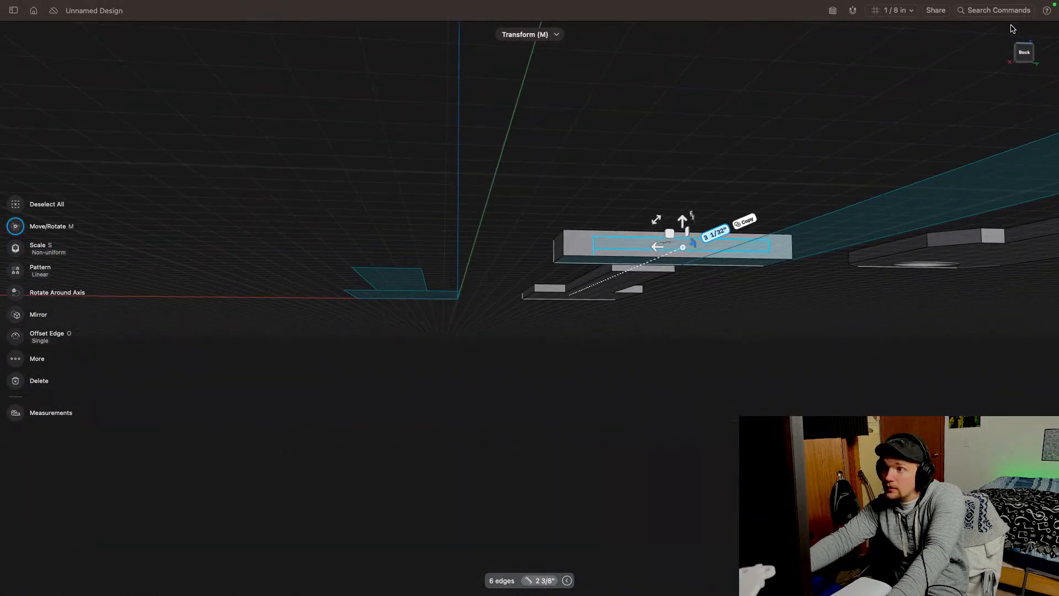
Step: Cut a slot into the block by extruding the thin rectangle profile -57/64 in through it
left_click(25, 208)
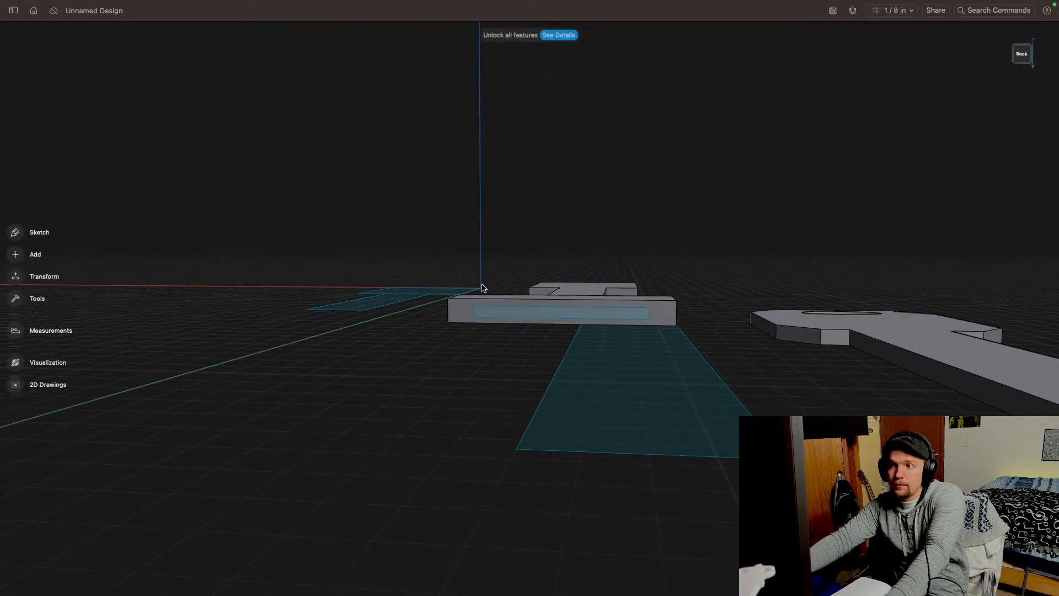
left_click(521, 316)
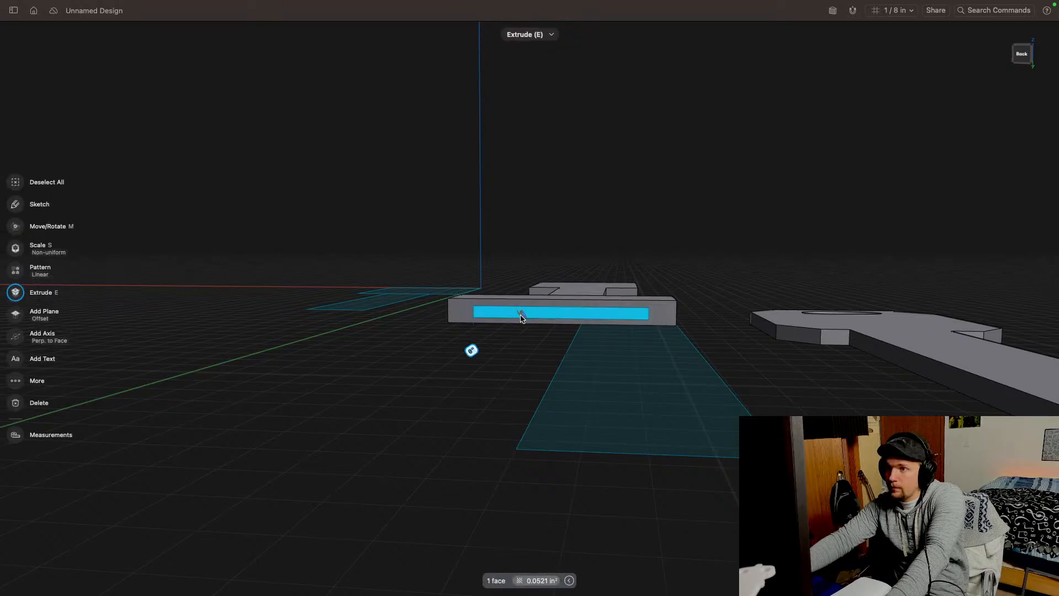
left_click(1028, 57)
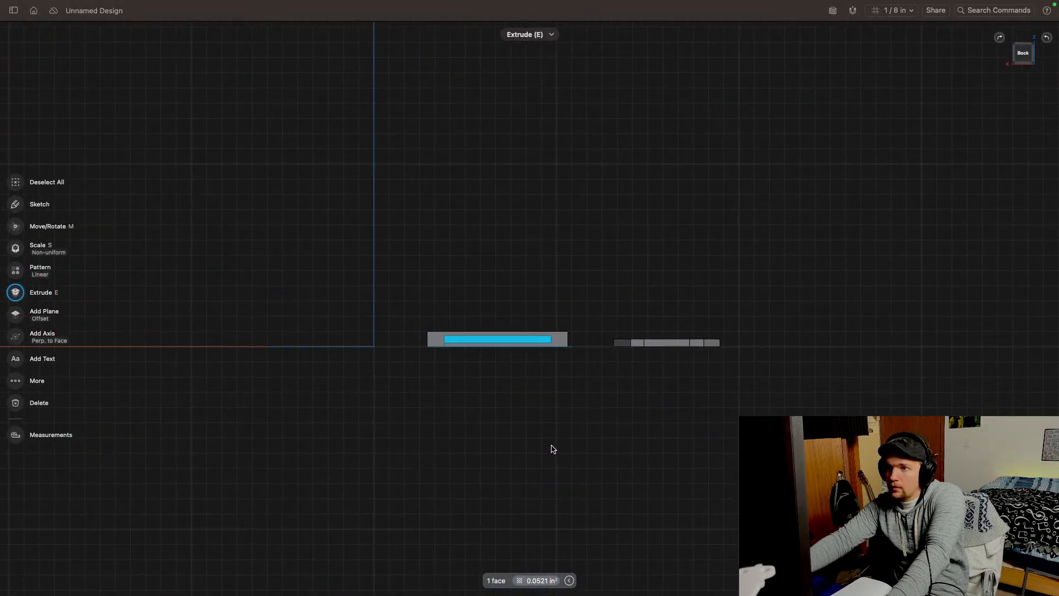
middle_click_drag(552, 446, 562, 457)
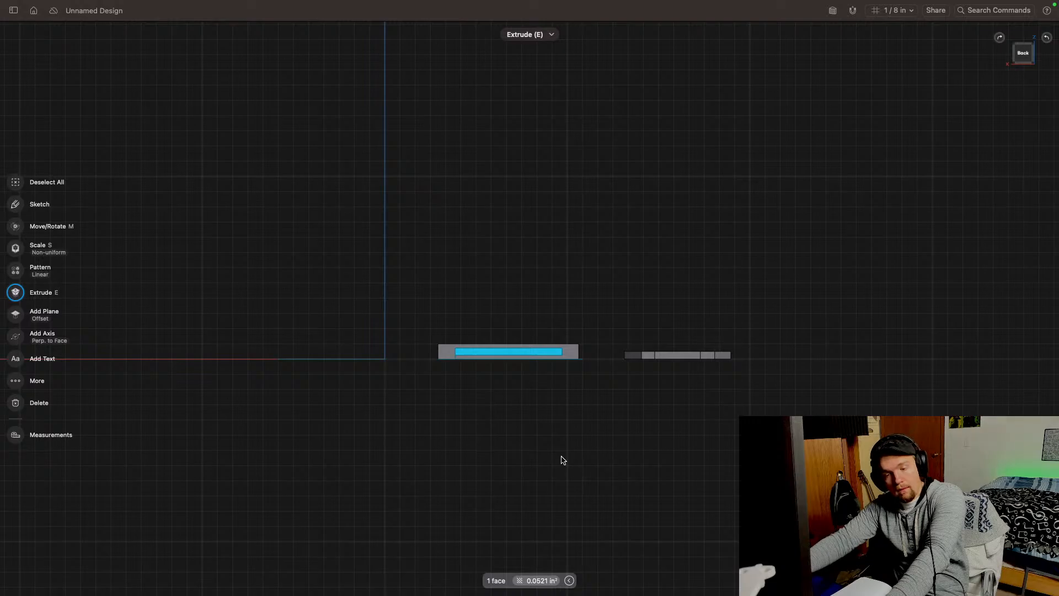
middle_click_drag(517, 404, 522, 424)
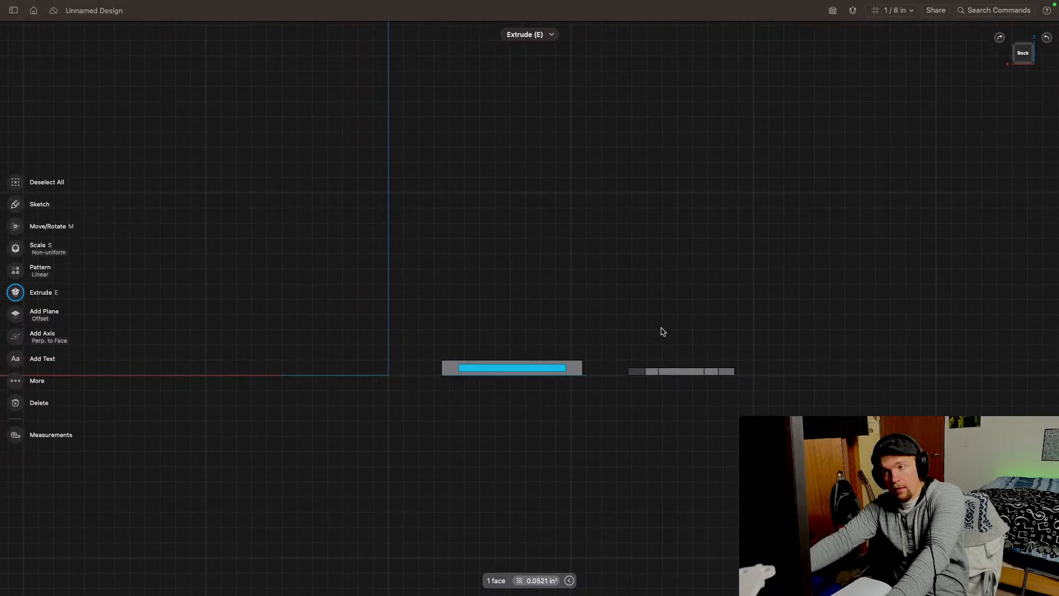
left_click_drag(1020, 65, 1027, 87)
mouse_move(498, 385)
left_mouse_down()
mouse_move(474, 287)
mouse_move(484, 323)
left_mouse_up()
Step: Switch to OBS and on to the YouTube live stream in the browser, and bring its playback to the live point
key("super+Tab")
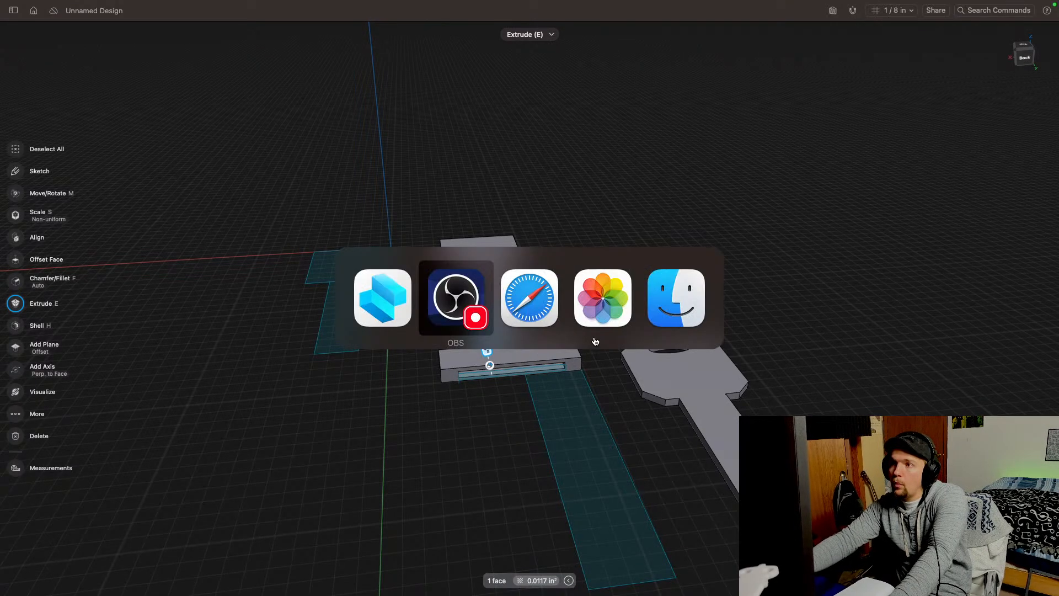
left_click(468, 299)
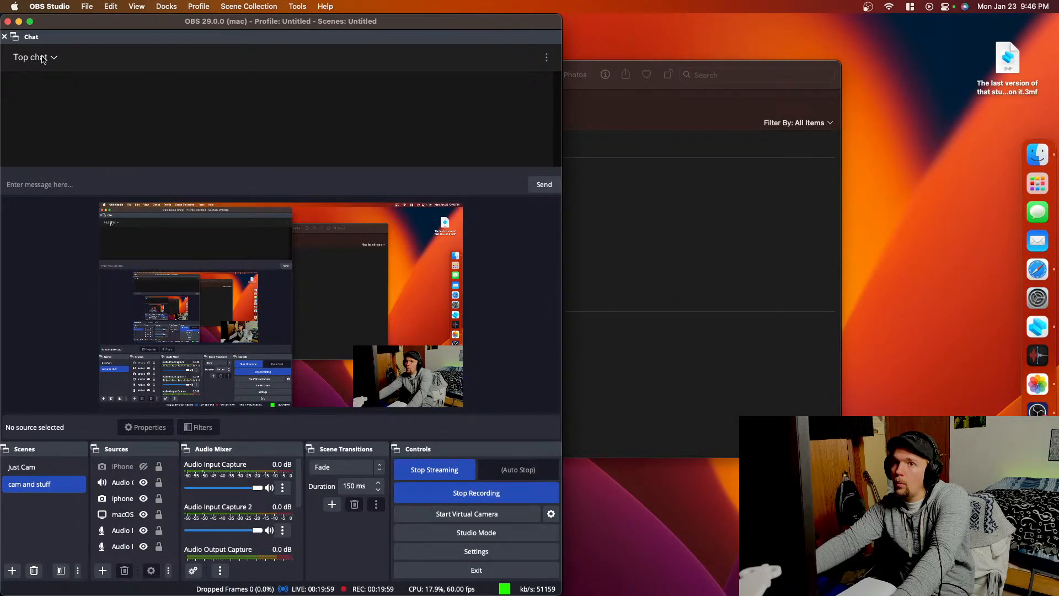
key("super+Tab")
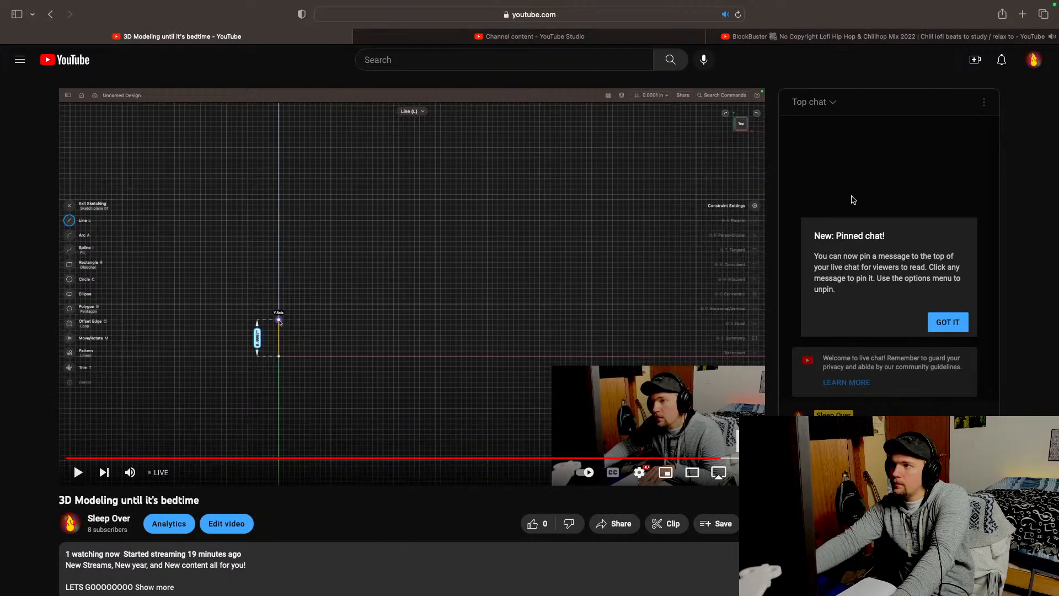
left_click(78, 472)
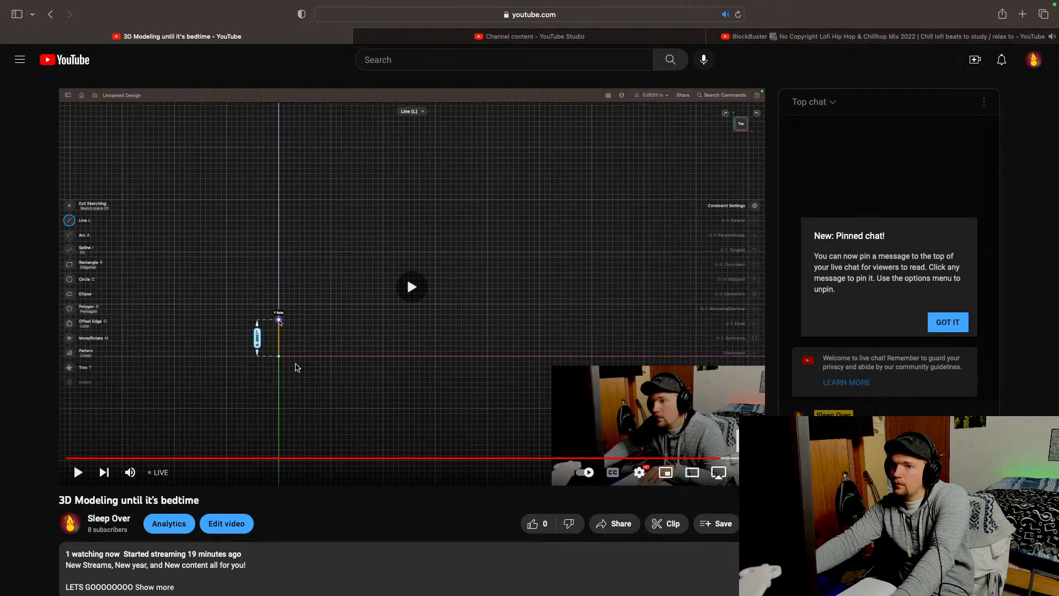
left_click(729, 459)
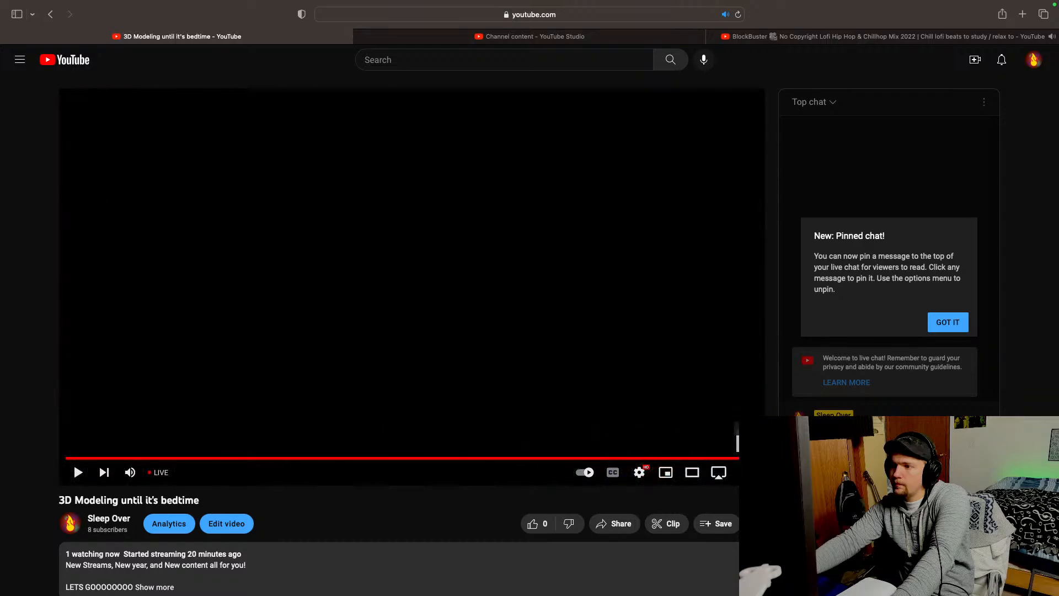
left_click_drag(742, 459, 586, 476)
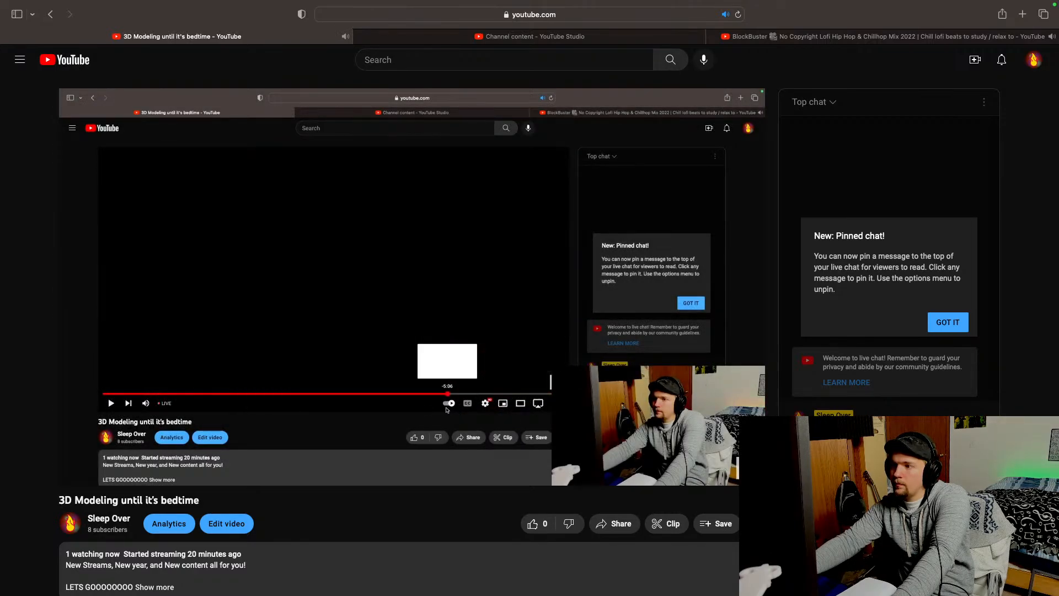
Step: Dismiss the pinned chat notice and hide the live chat beside the stream
left_click(891, 474)
left_click(871, 101)
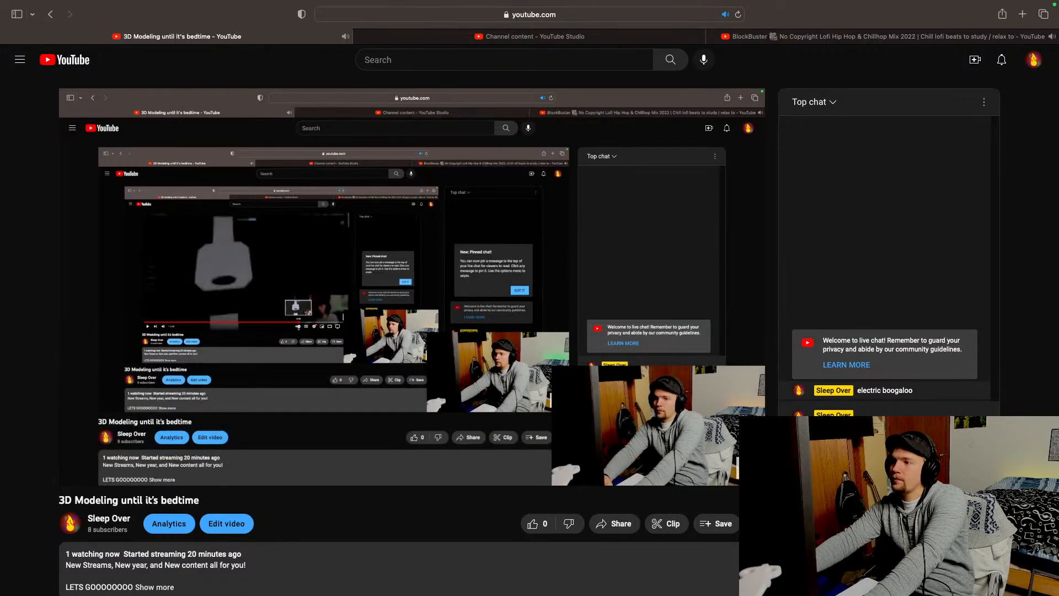
left_click(889, 474)
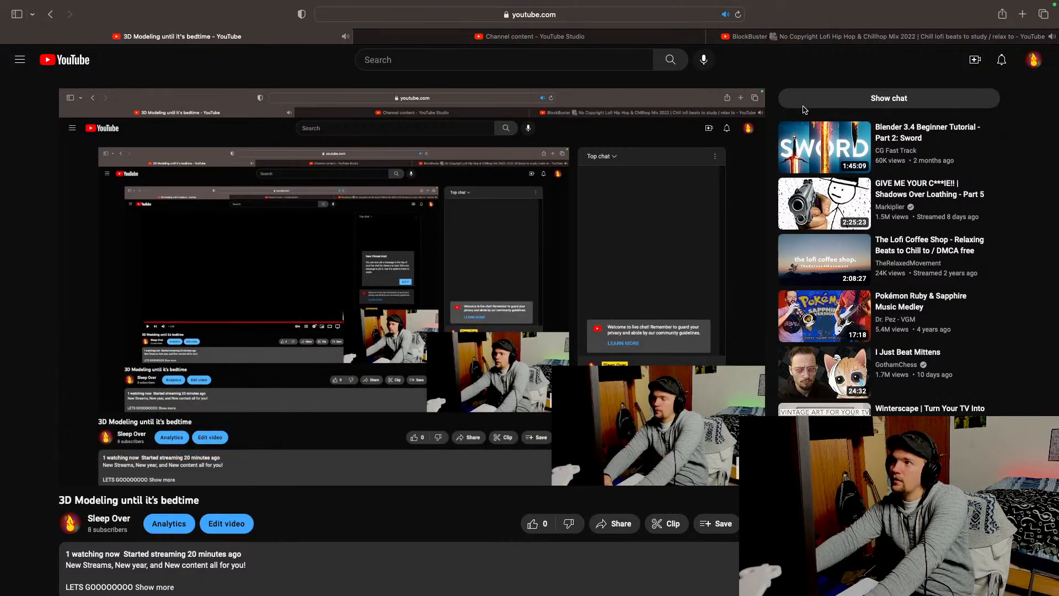
Step: Switch to OBS and show the Just Cam scene
key("super+Tab")
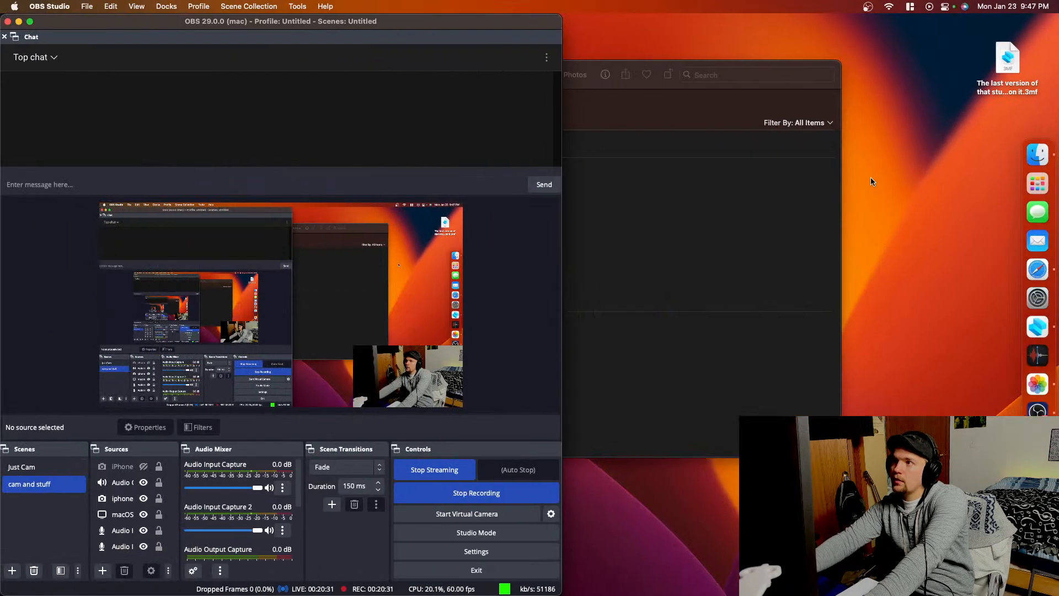
key("super+Tab")
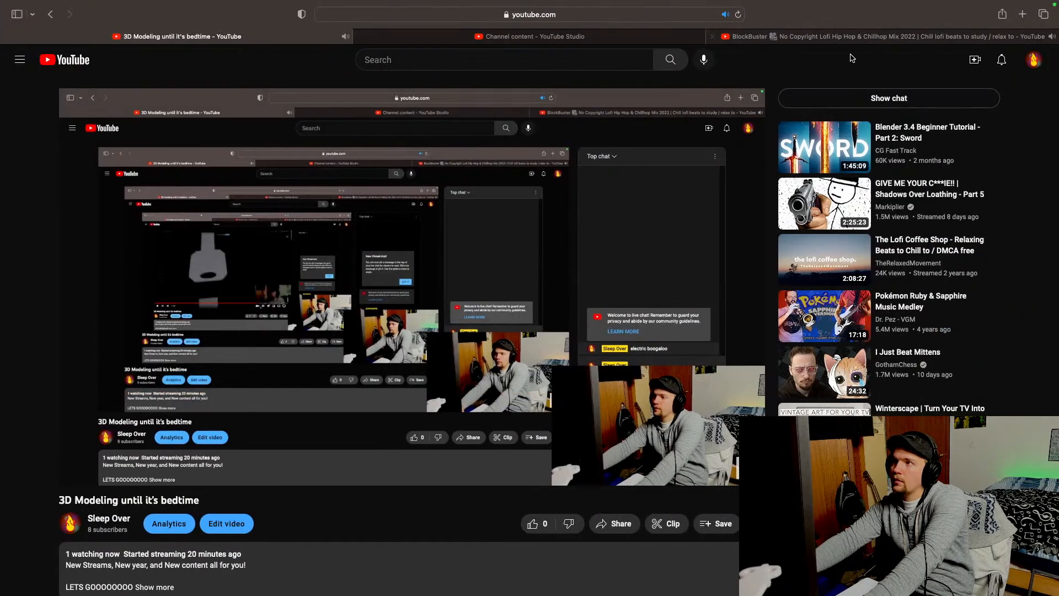
key("super+Tab")
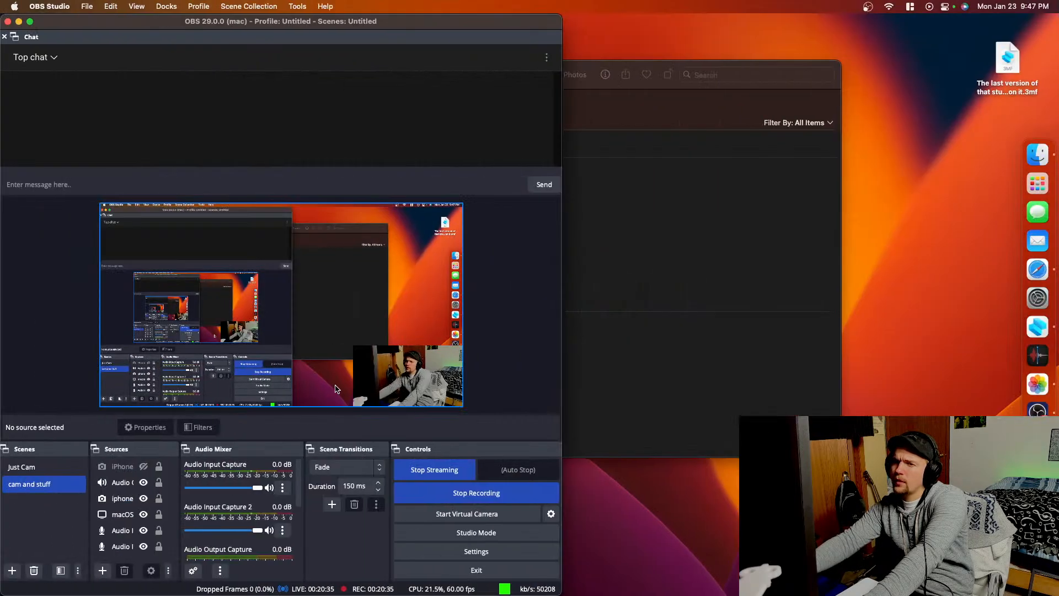
left_click(32, 470)
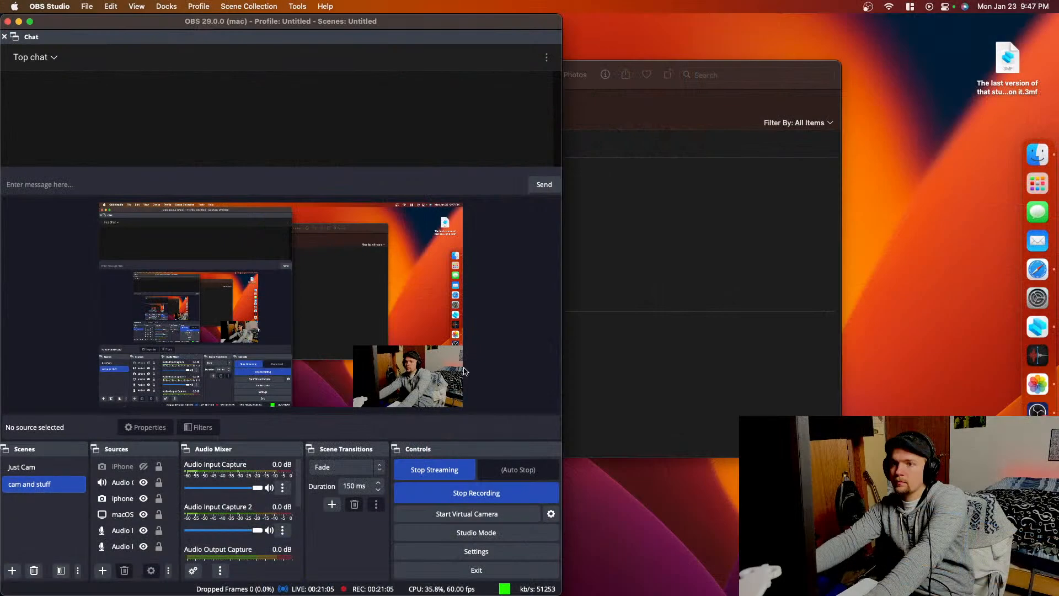
Step: Switch back to the Shapr3D design
key("super+Tab")
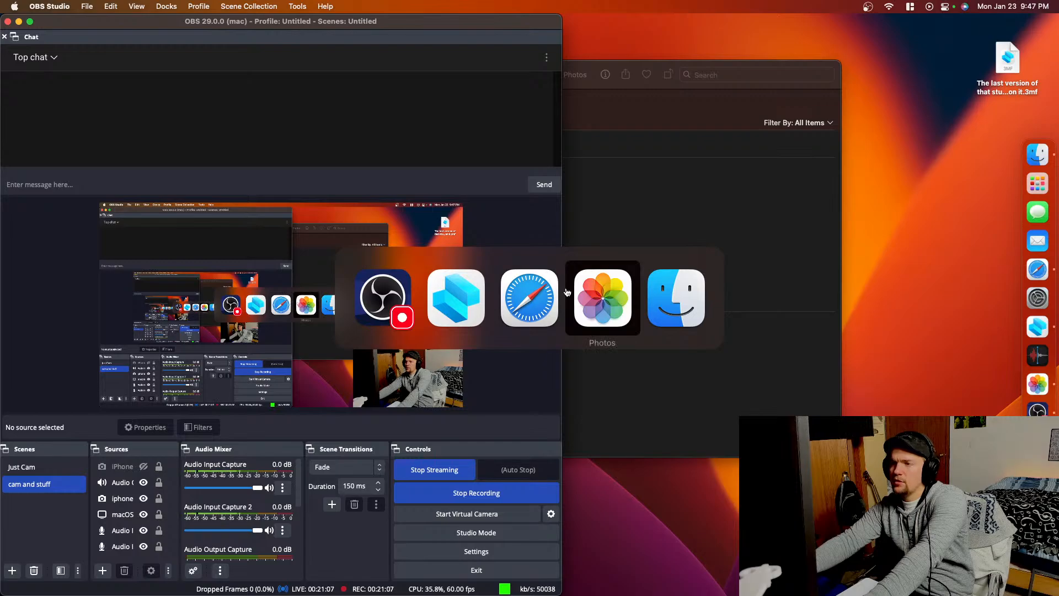
key("super+shift+Tab")
key("super+shift+Tab")
key("super+shift+Tab")
key("super+Tab")
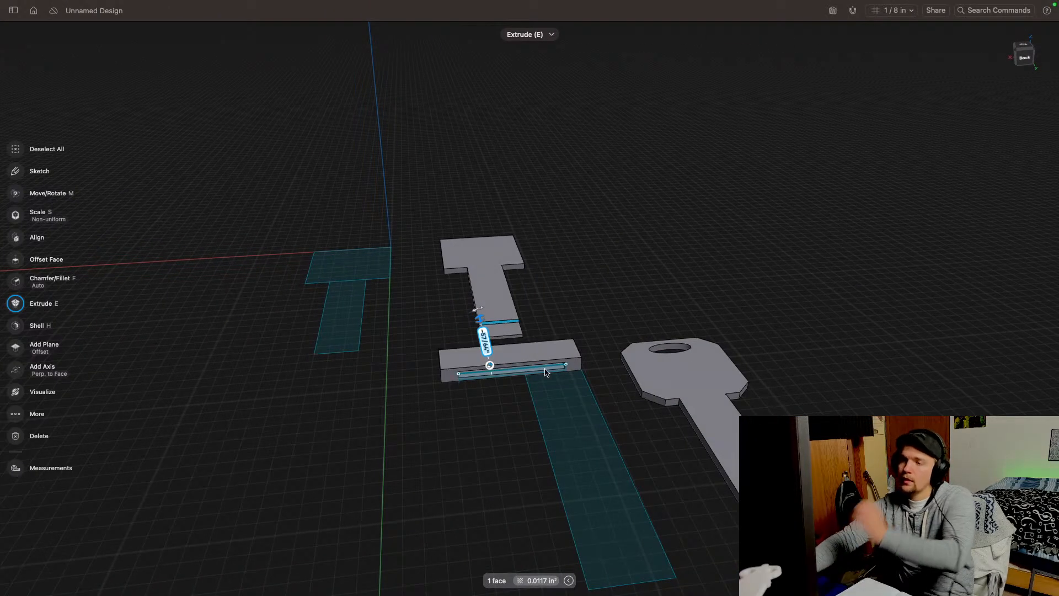
Step: Move the holed, chamfered key body 1 25/64 in sideways in line with the block's slot and raise it 1/32 in
middle_click_drag(603, 293, 624, 327)
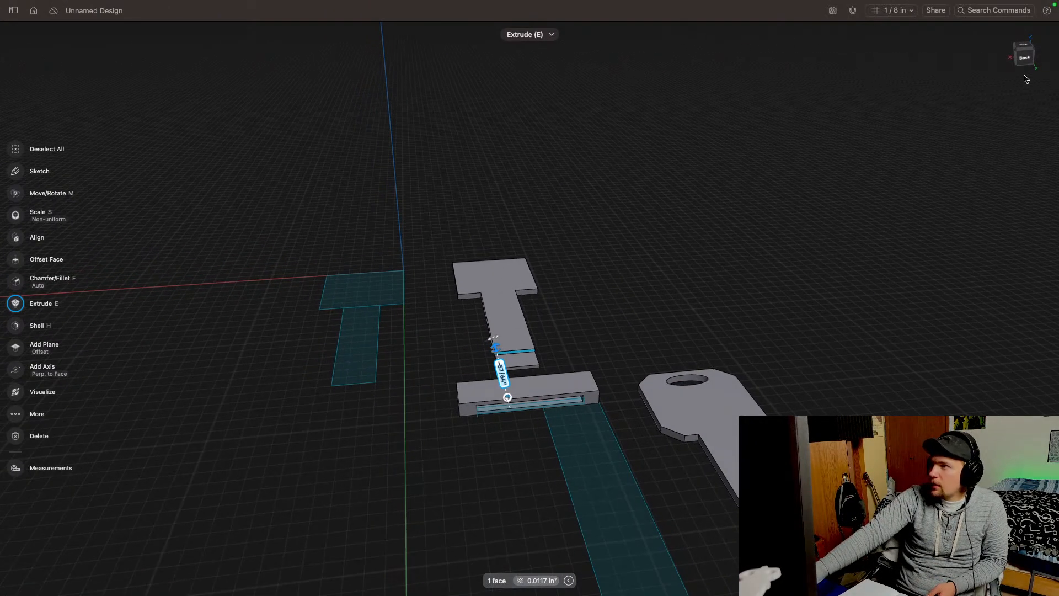
mouse_move(1023, 62)
left_mouse_down()
mouse_move(1048, 88)
mouse_move(1057, 78)
mouse_move(1027, 57)
mouse_move(1042, 61)
left_mouse_up()
left_click(737, 353)
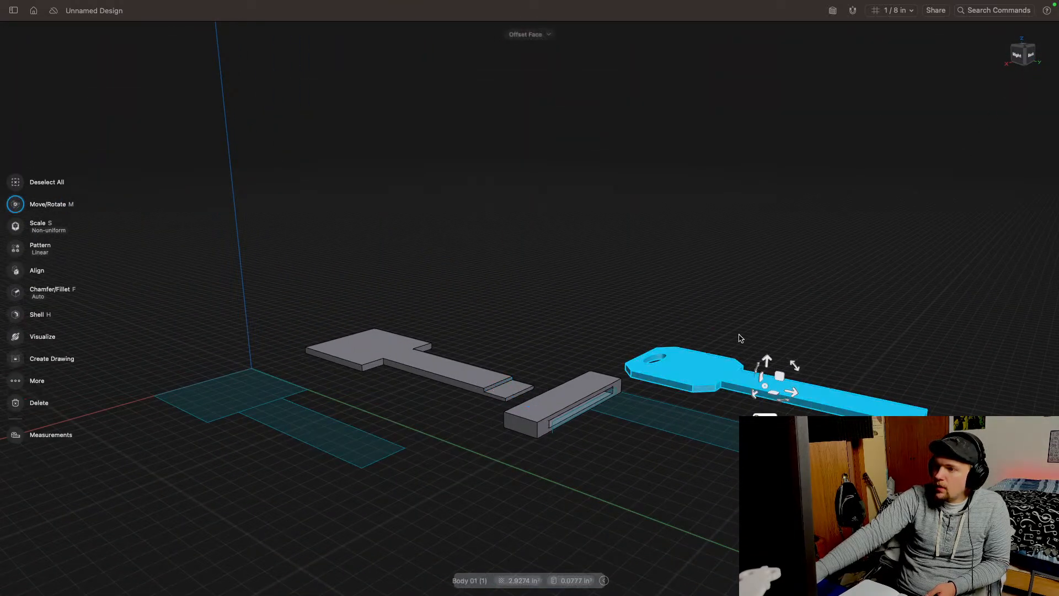
scroll(673, 277, "up", 5)
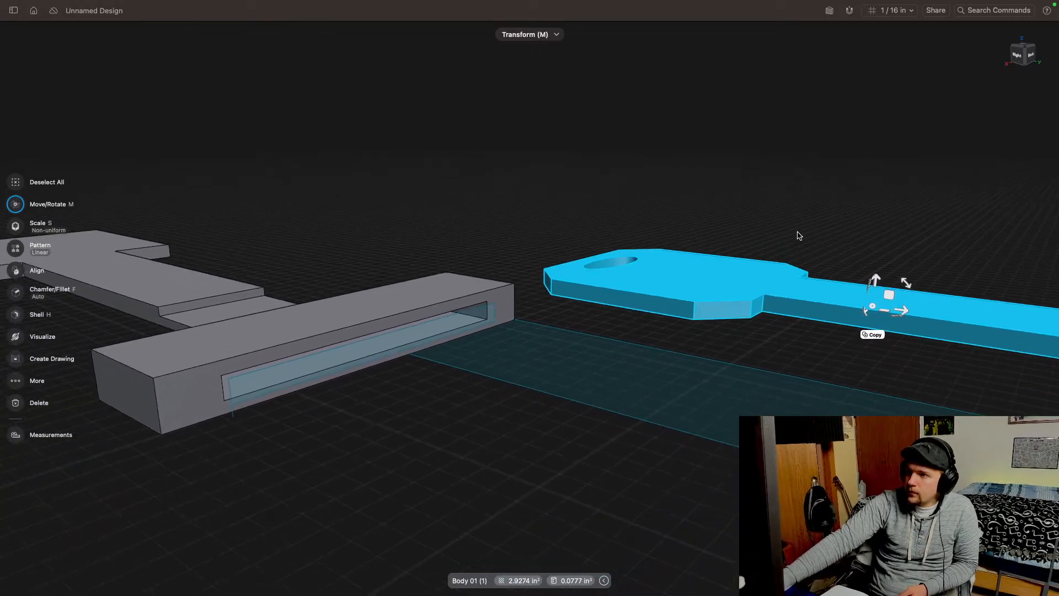
left_click_drag(877, 317, 713, 485)
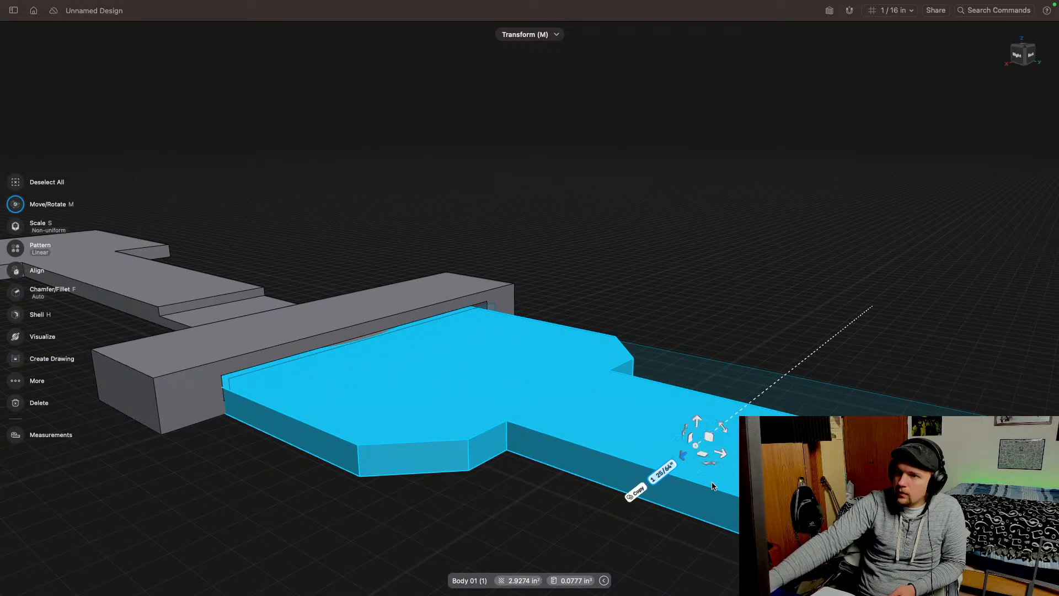
left_click_drag(700, 416, 697, 402)
middle_click_drag(775, 263, 727, 276)
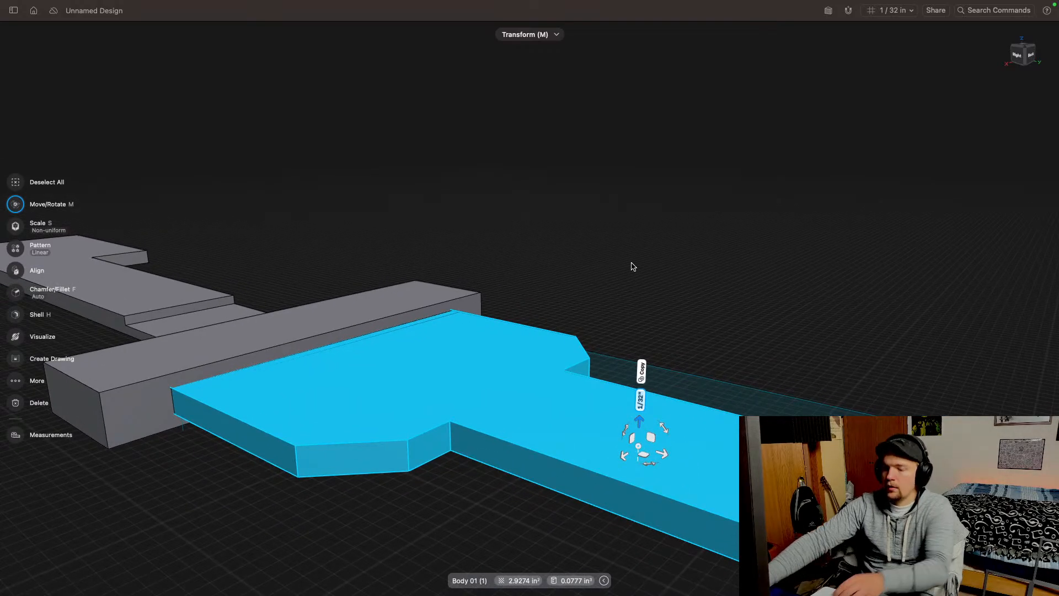
Step: Move the whole holed key body 3/64 in lengthwise, deeper into the block's slot
right_click_drag(605, 262, 723, 252)
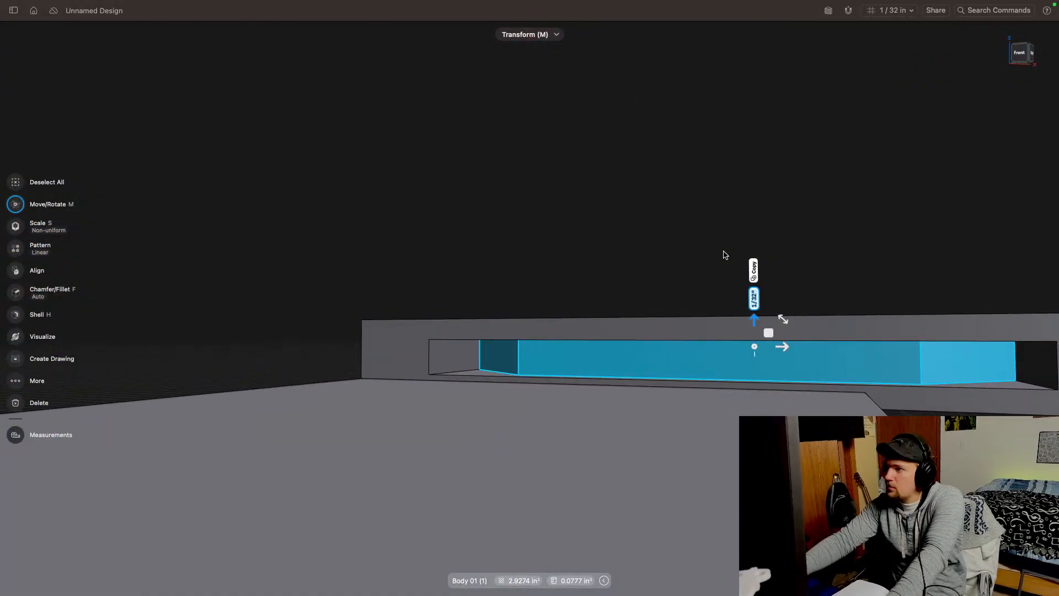
right_click_drag(683, 219, 880, 363)
middle_click_drag(861, 323, 487, 416)
middle_click_drag(932, 272, 990, 222)
right_click_drag(645, 255, 670, 370)
left_click(666, 328)
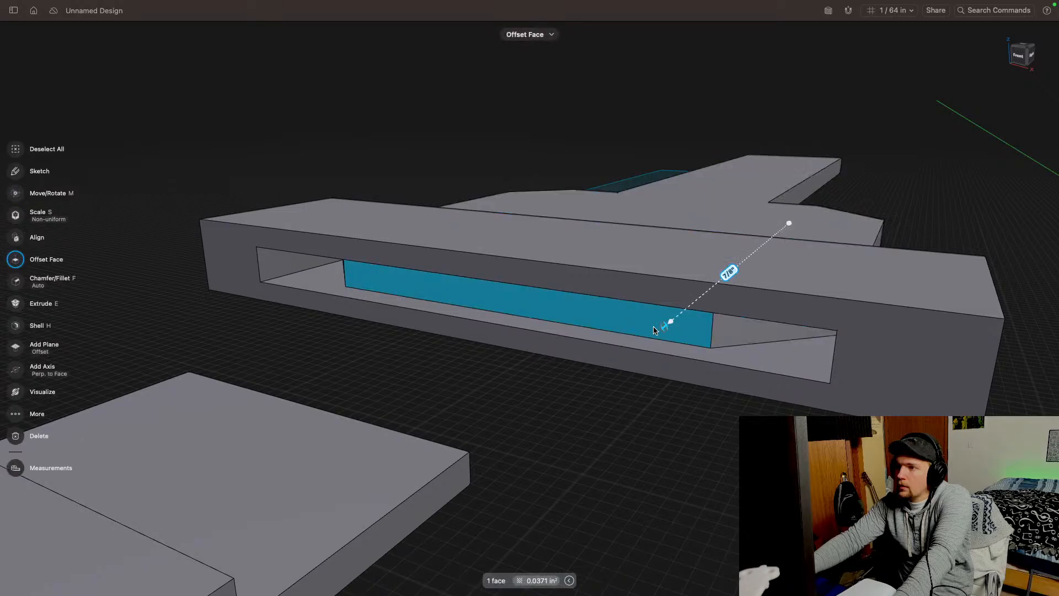
double_click(627, 322)
left_click_drag(715, 198, 713, 208)
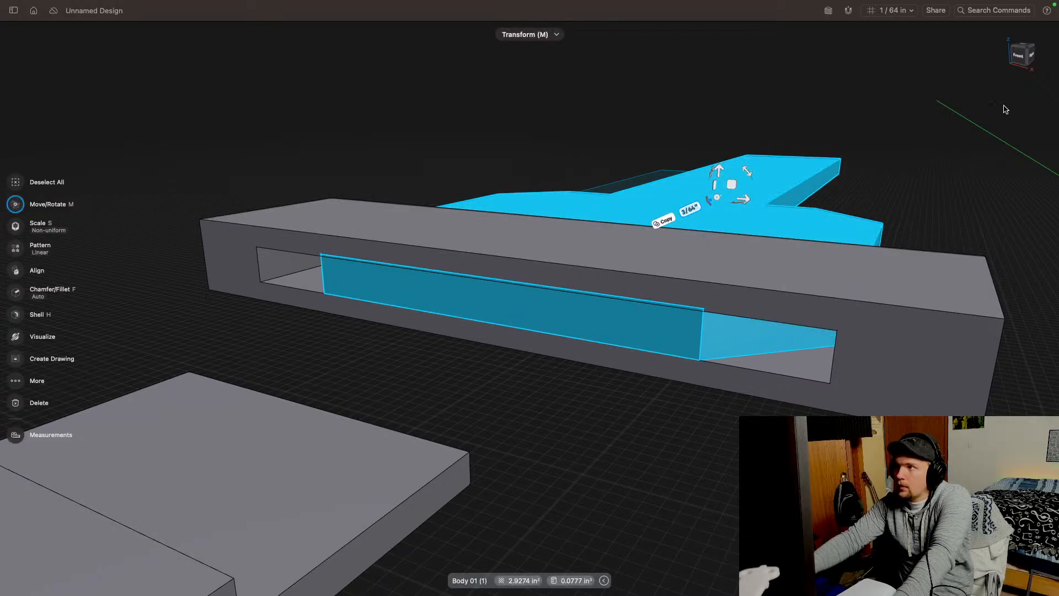
Step: Examine how the holed key body fits in the block's slot from the front and at an angle, and clear the selection
left_click(1022, 48)
left_click_drag(1034, 95, 1044, 75)
right_click_drag(707, 251, 693, 334)
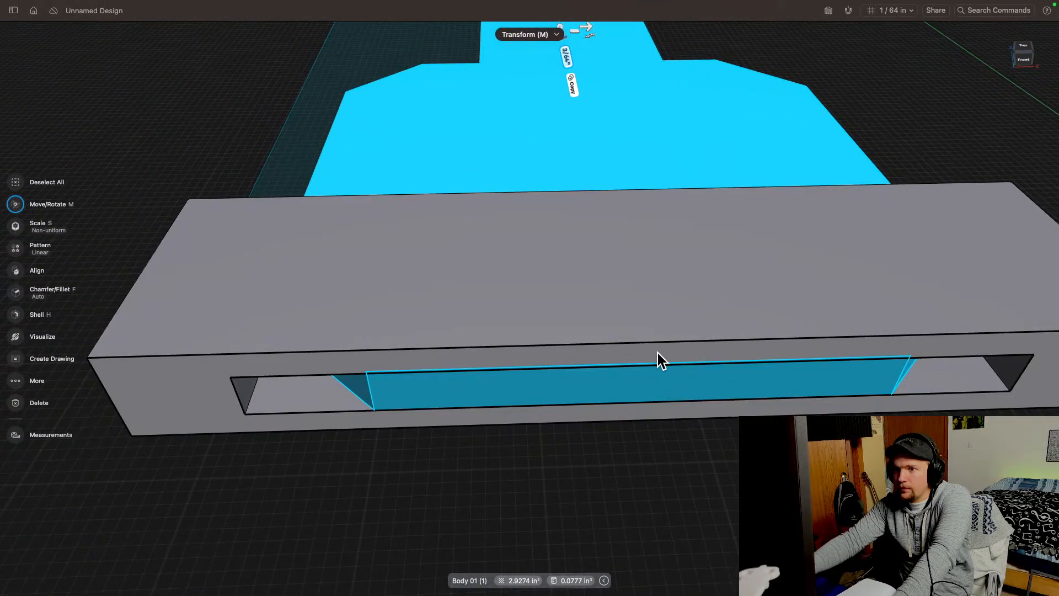
middle_click_drag(709, 378, 670, 307)
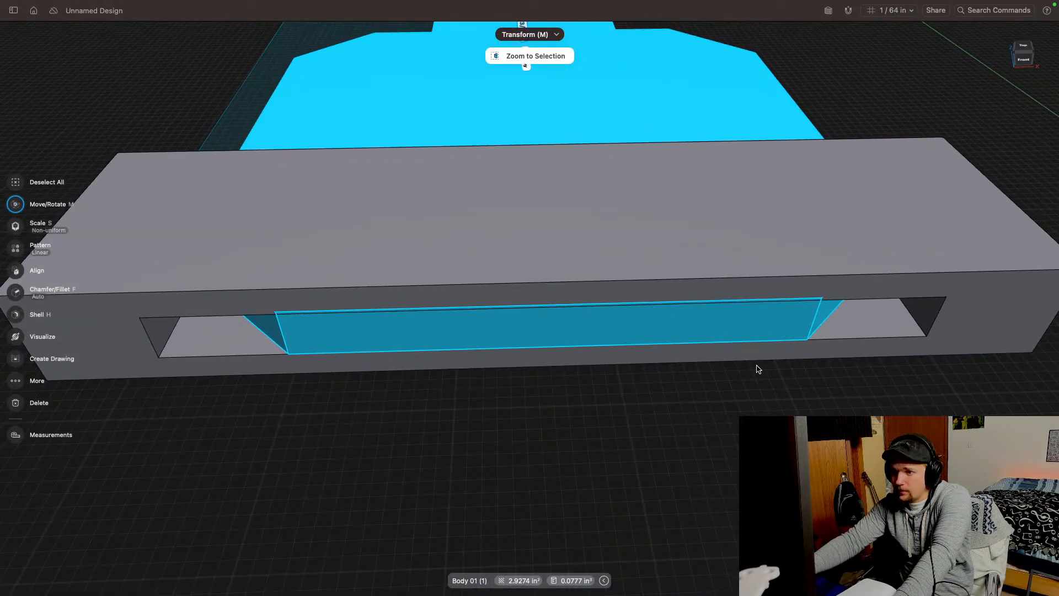
middle_click_drag(757, 366, 874, 356)
left_click_drag(1025, 60, 1047, 58)
left_click(1027, 56)
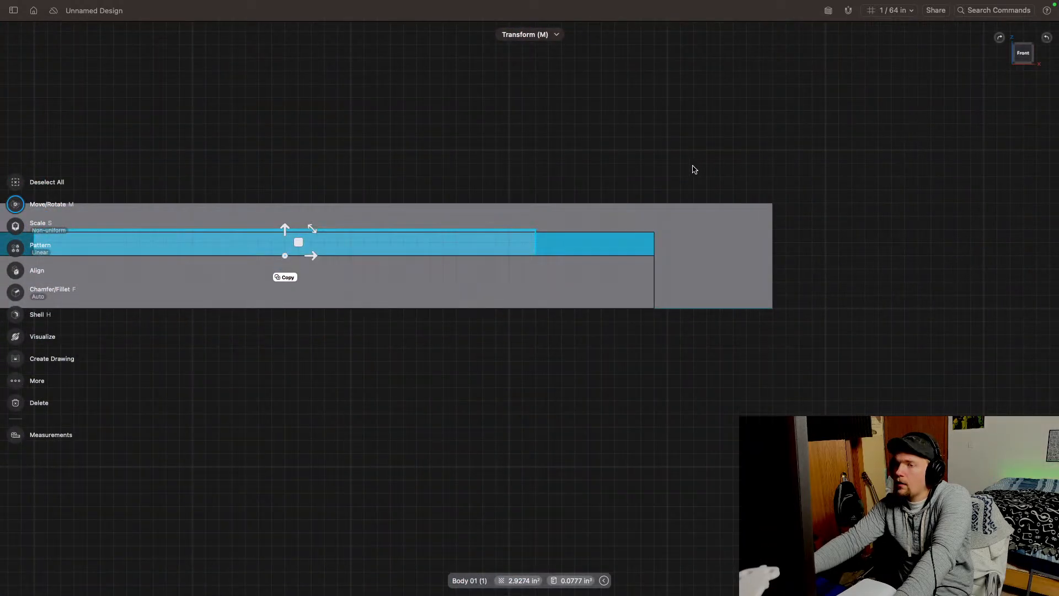
left_click(15, 183)
left_click_drag(1027, 72, 1055, 88)
middle_click_drag(690, 333, 910, 121)
scroll(587, 397, "down", 5)
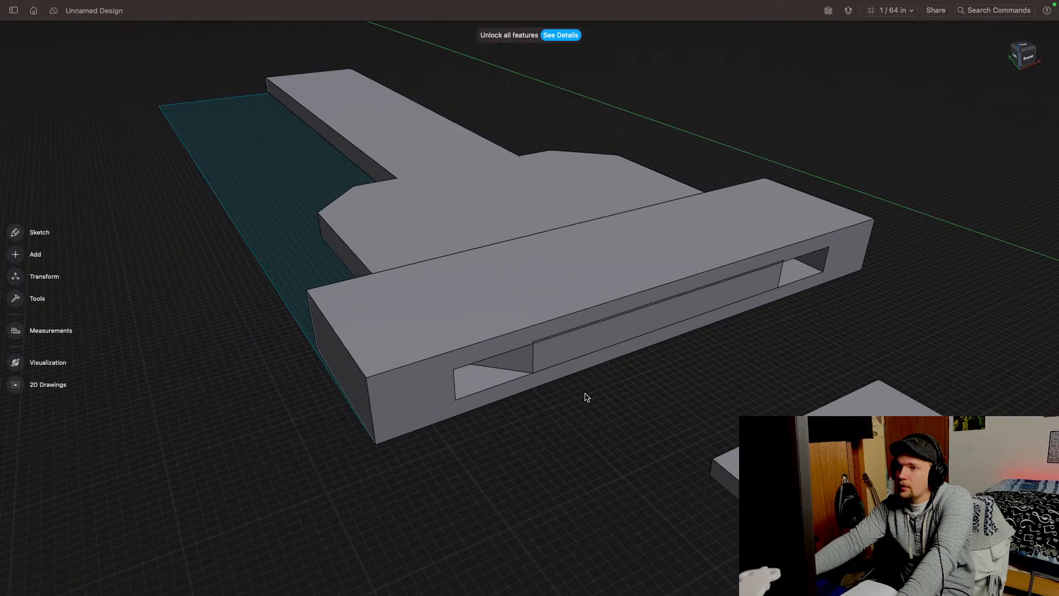
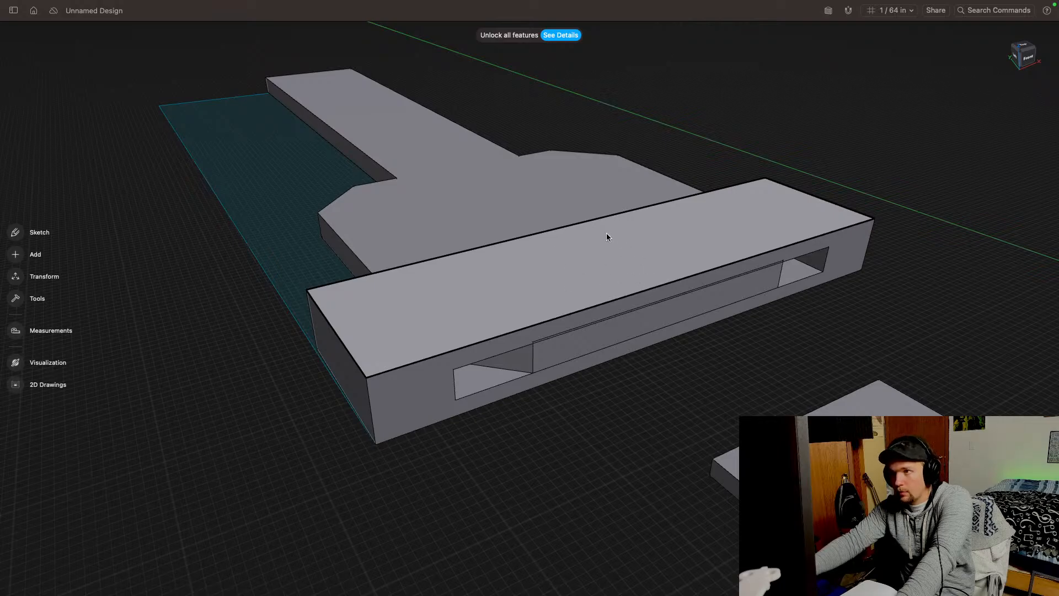
middle_click_drag(481, 217, 606, 206)
left_click(1033, 66)
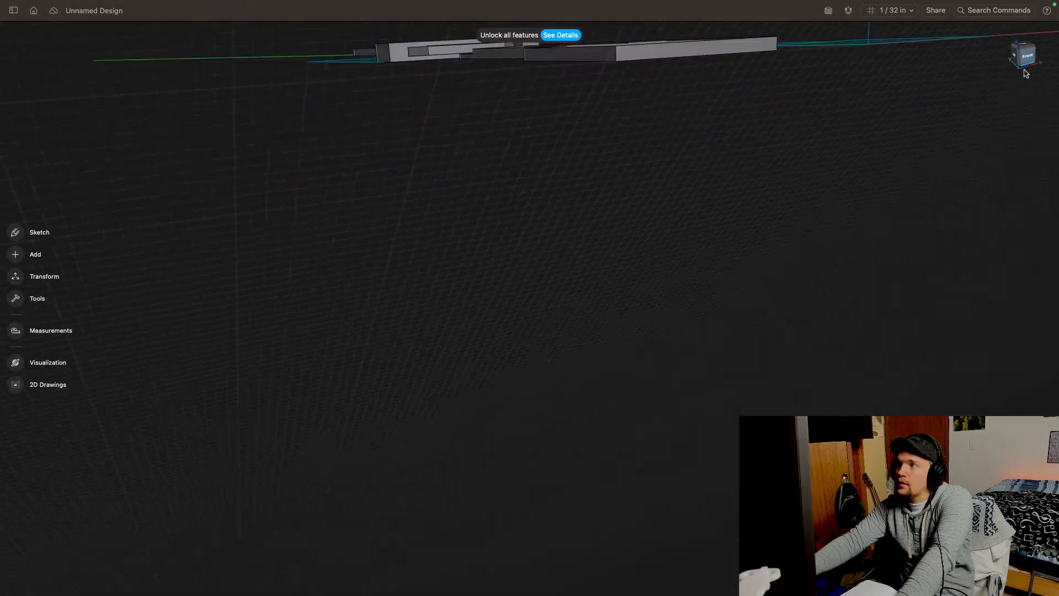
left_click(1029, 66)
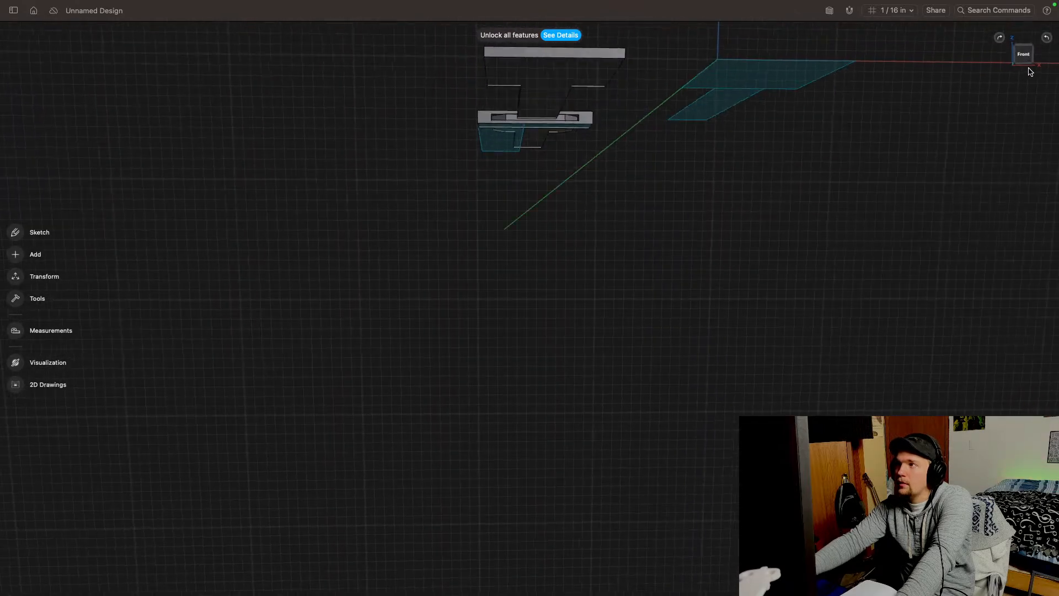
middle_click_drag(742, 161, 792, 291)
scroll(736, 227, "down", 10)
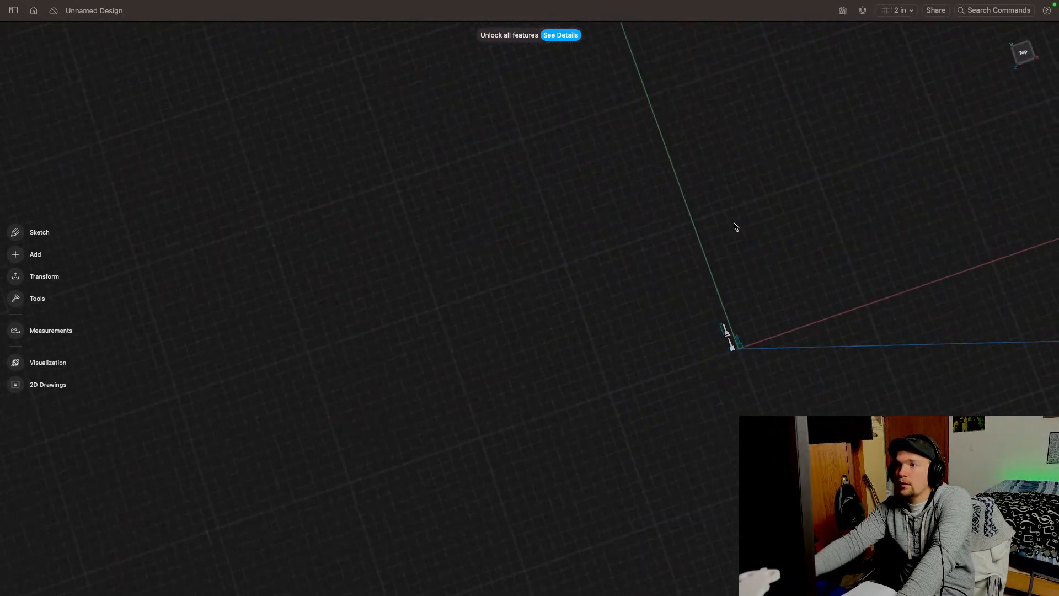
Step: Examine both ends of the slotted block up close from above
scroll(712, 333, "up", 10)
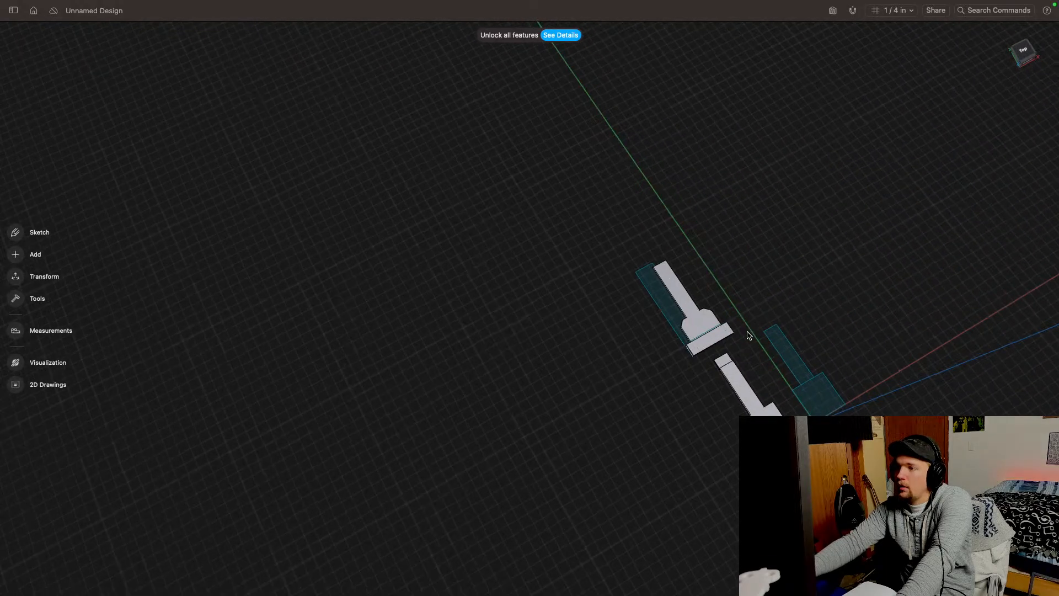
scroll(749, 335, "up", 10)
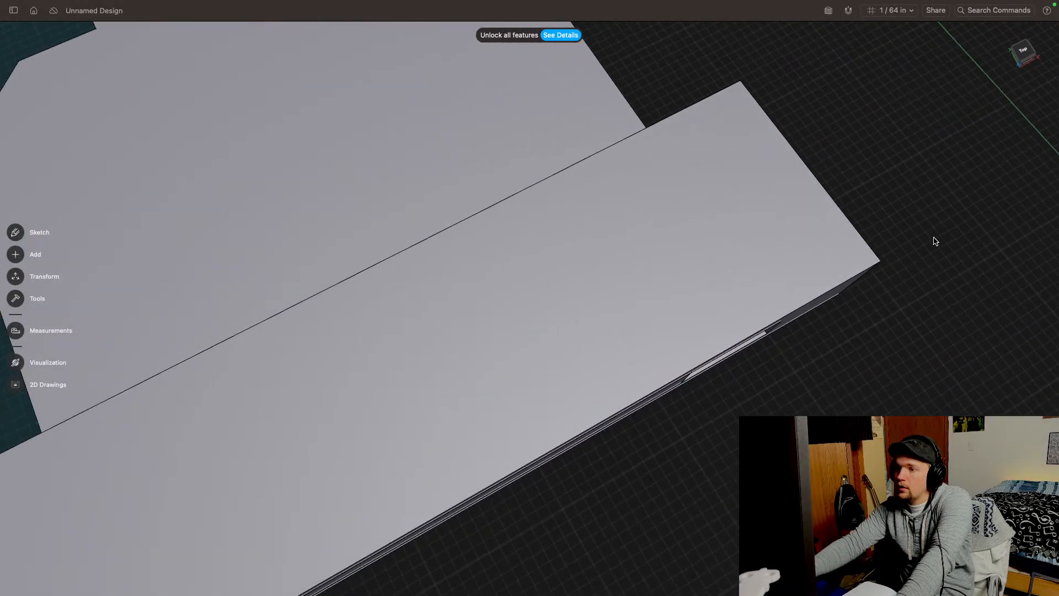
middle_click_drag(937, 241, 988, 243)
middle_click_drag(674, 331, 761, 286)
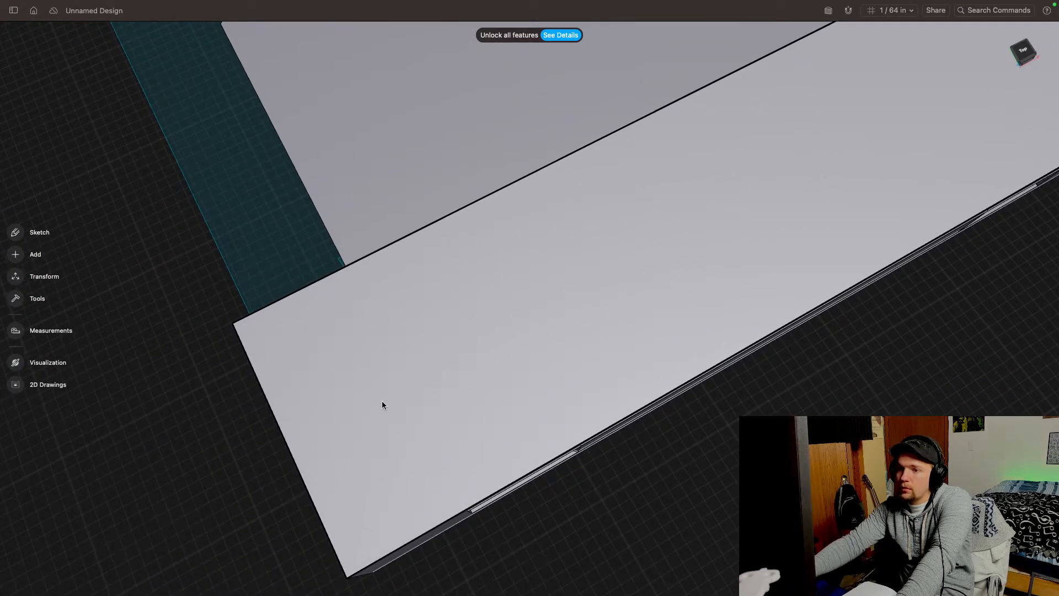
middle_click_drag(654, 249, 362, 429)
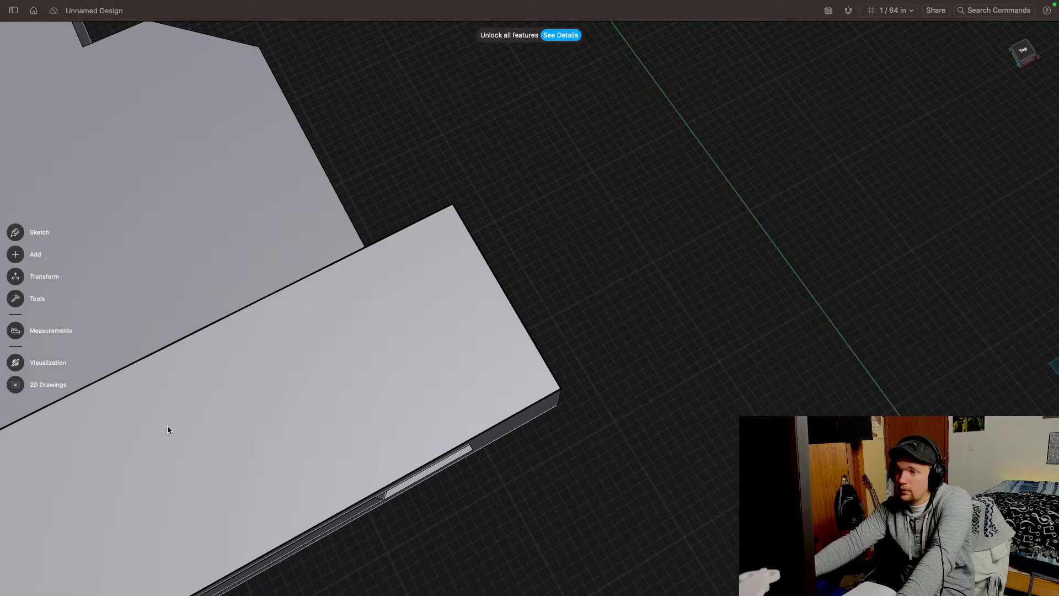
middle_click_drag(169, 430, 679, 325)
middle_click_drag(397, 558, 428, 326)
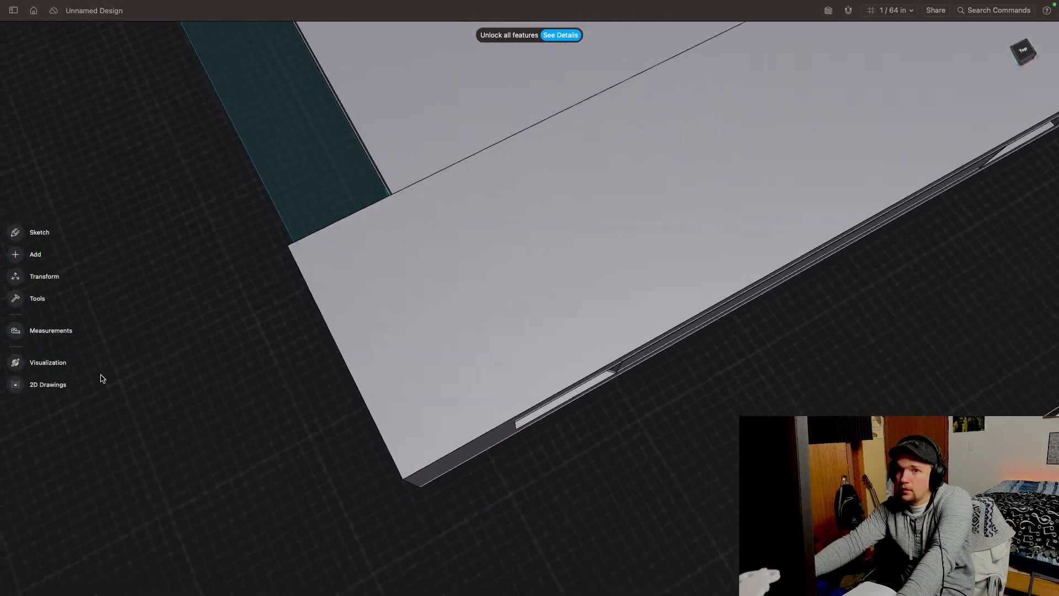
left_click(13, 301)
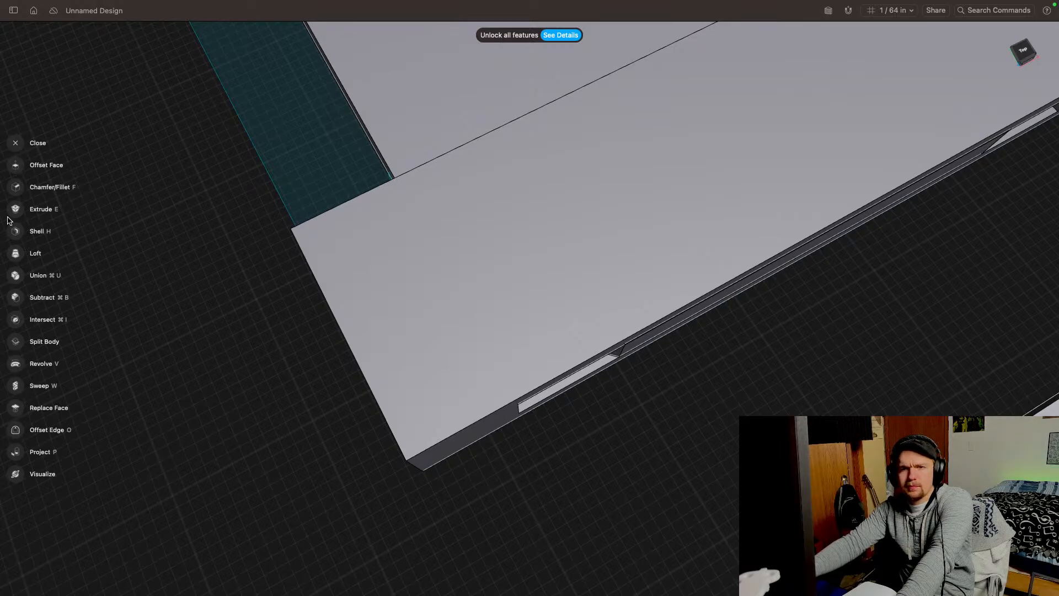
left_click(16, 143)
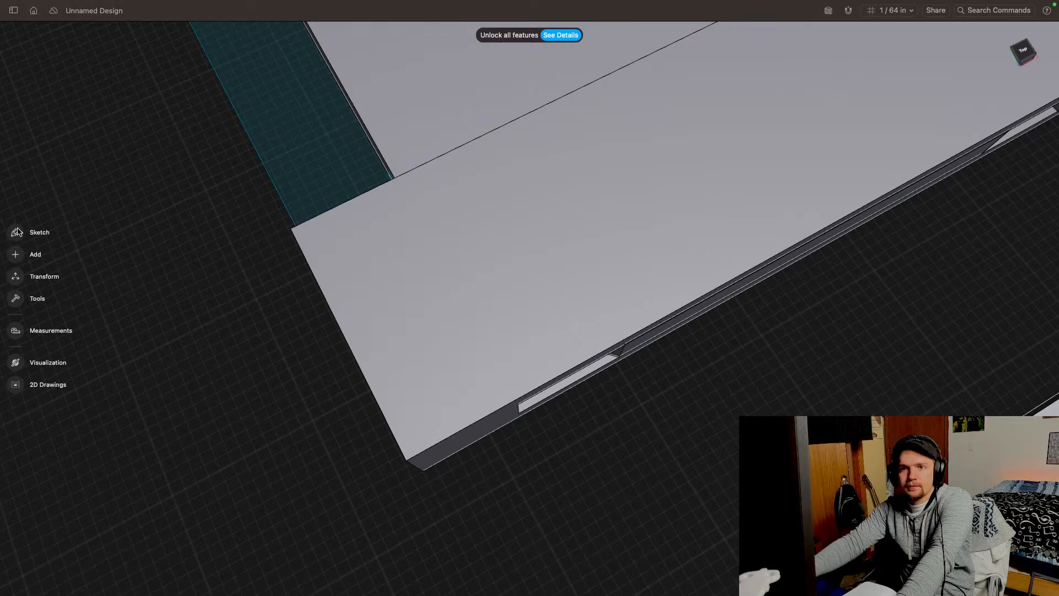
Step: Sketch a 1/8 in diameter circle near the slotted block's left end, seen from the top, on Sketch plane 01
left_click(17, 232)
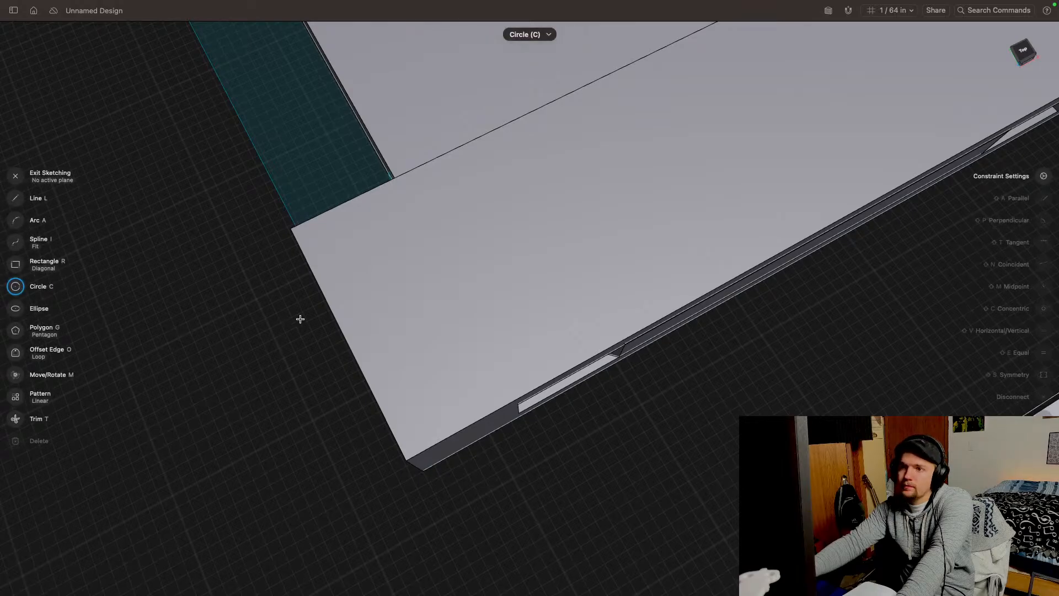
mouse_move(482, 287)
middle_mouse_down()
mouse_move(568, 313)
mouse_move(597, 345)
middle_mouse_up()
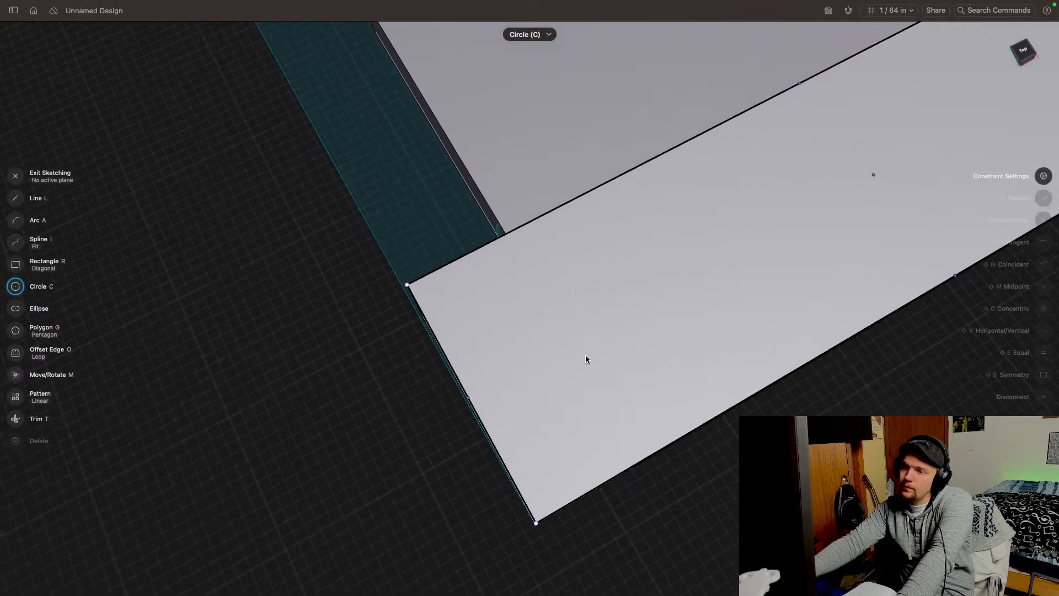
scroll(585, 355, "down", 4)
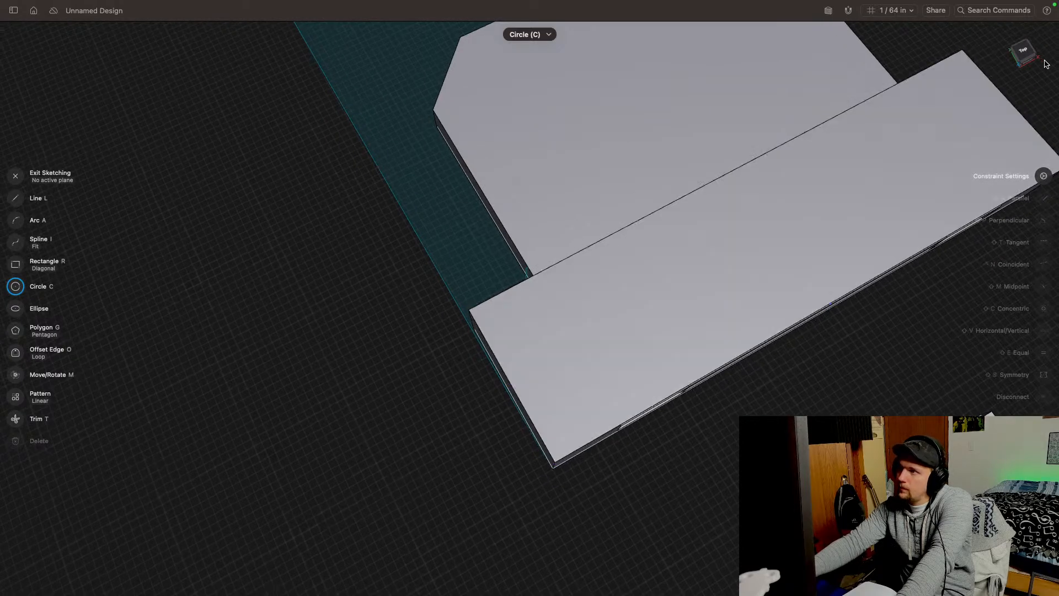
left_click(1024, 52)
left_click(599, 330)
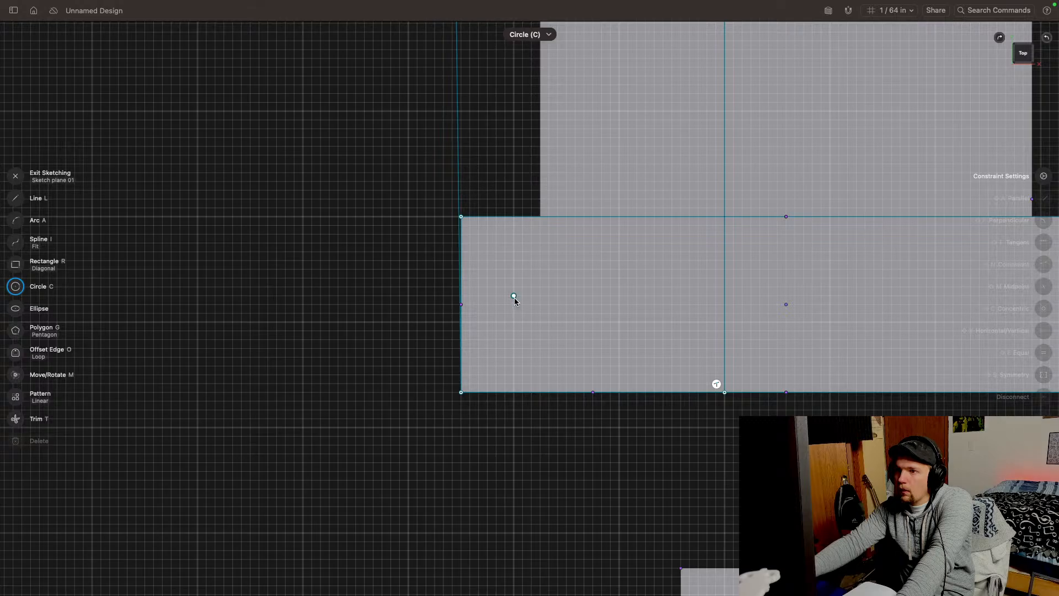
left_click(515, 297)
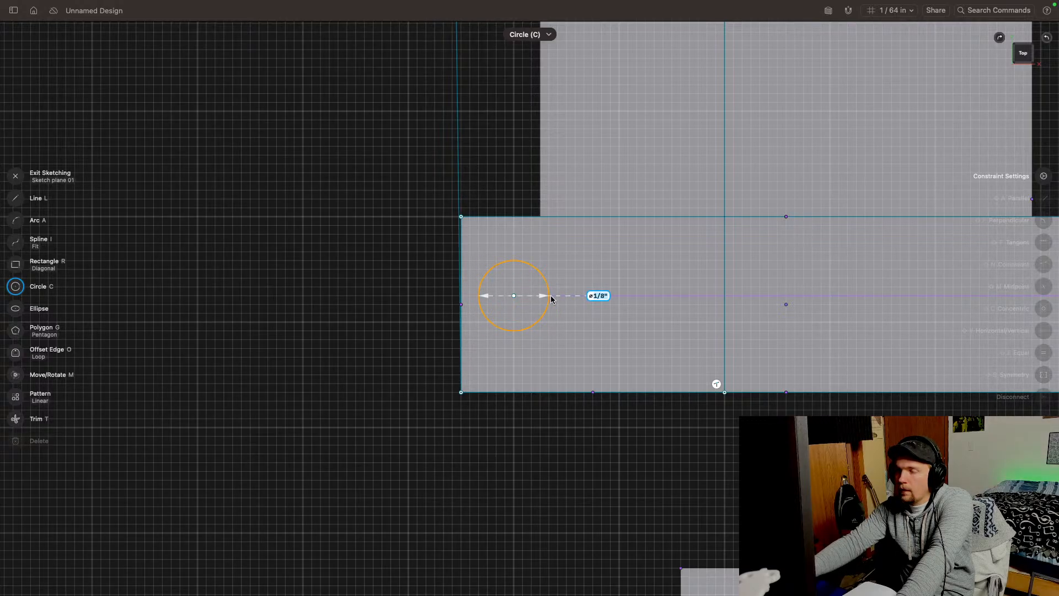
left_click(551, 298)
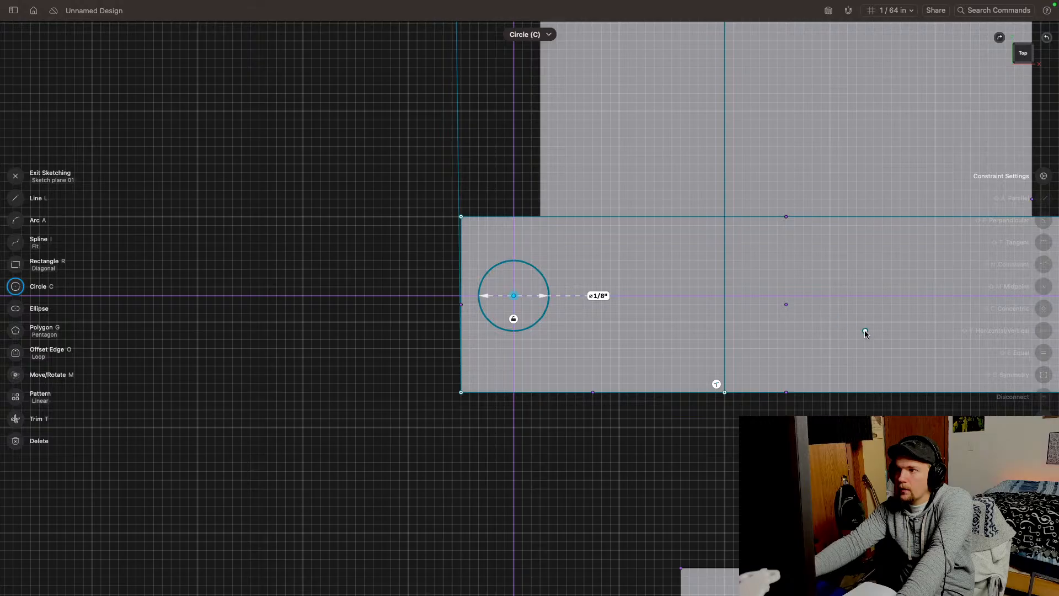
Step: Sketch a second 1/8 in diameter circle near the block's opposite end, level with the first, and exit the sketch
mouse_move(881, 332)
right_mouse_down()
mouse_move(700, 337)
mouse_move(867, 325)
right_mouse_up()
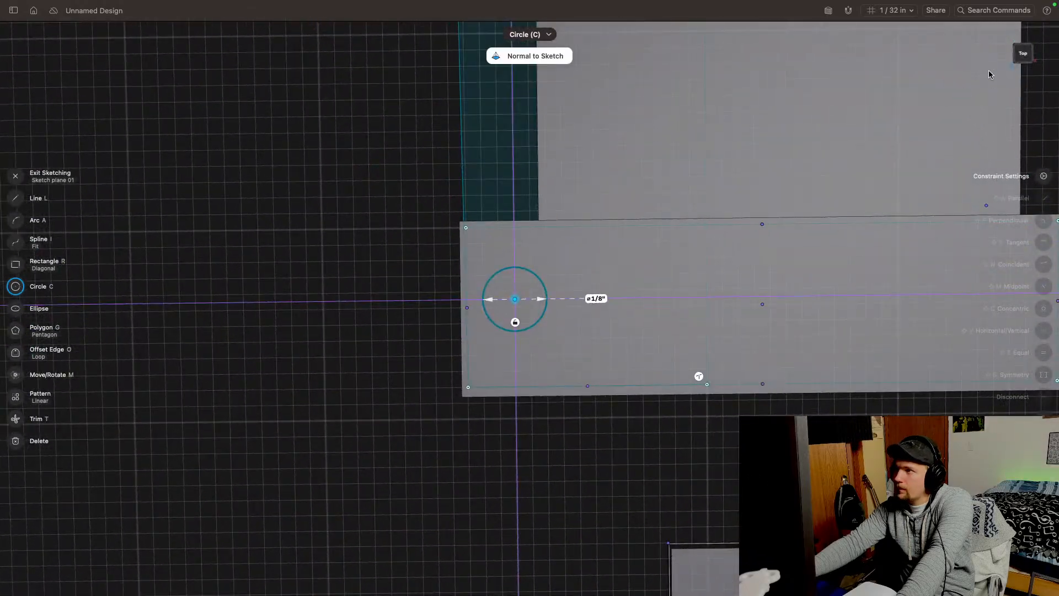
left_click(1033, 52)
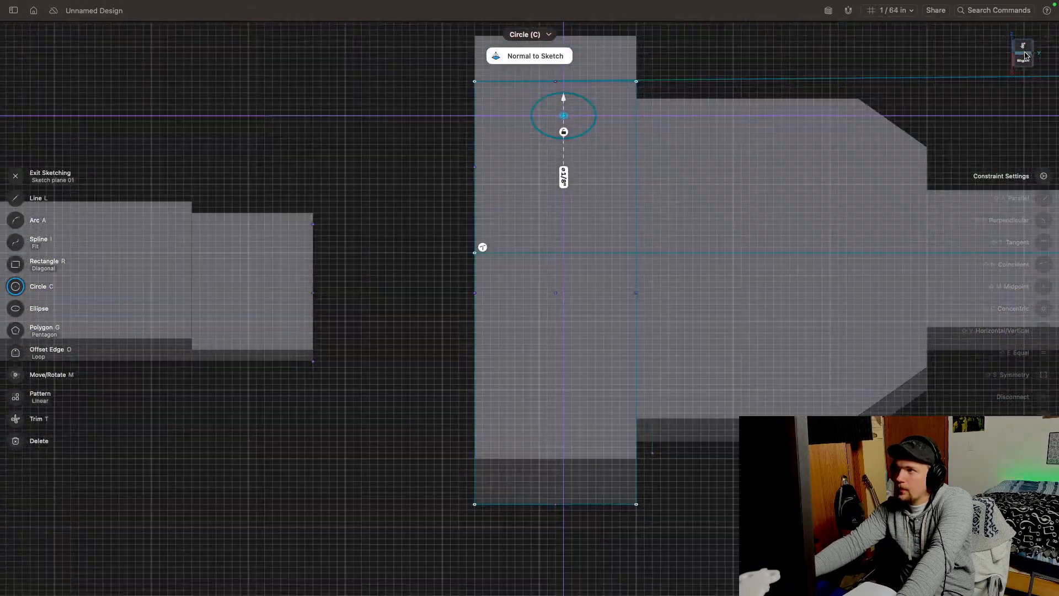
left_click(1023, 48)
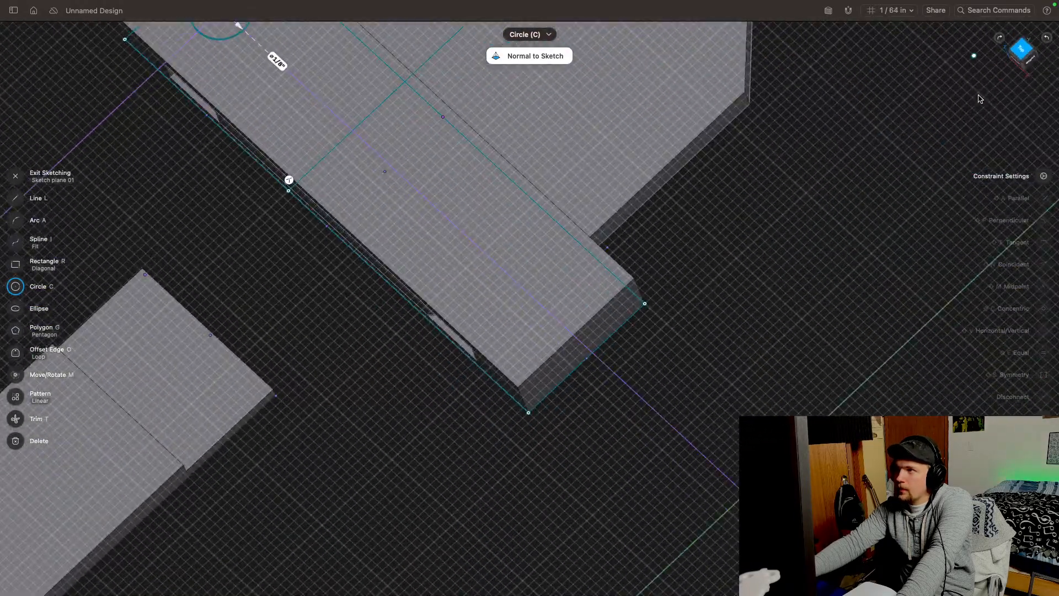
mouse_move(273, 282)
middle_mouse_down()
mouse_move(441, 279)
mouse_move(387, 286)
middle_mouse_up()
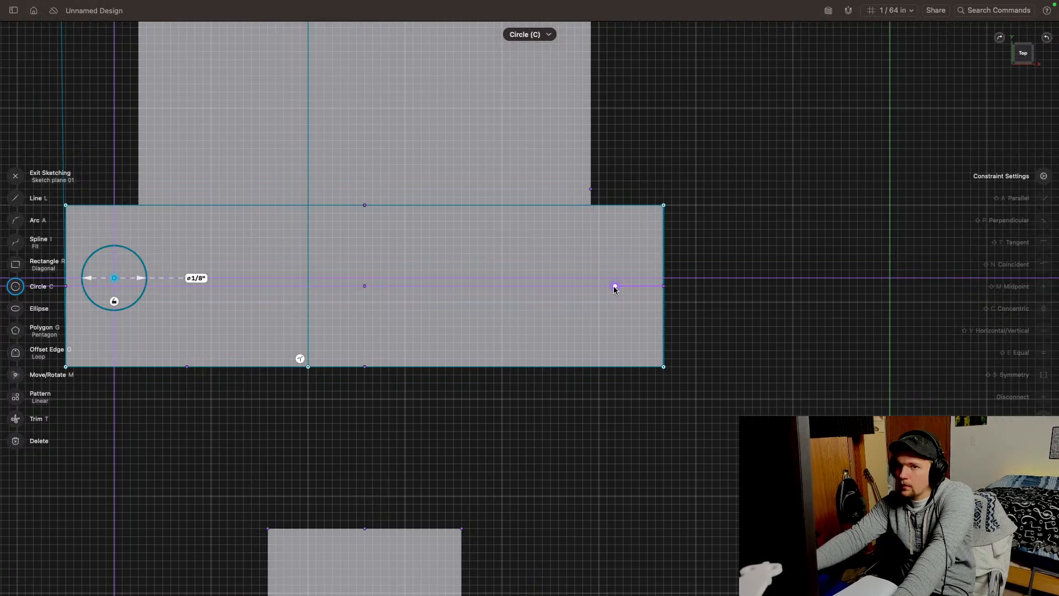
left_click(650, 282)
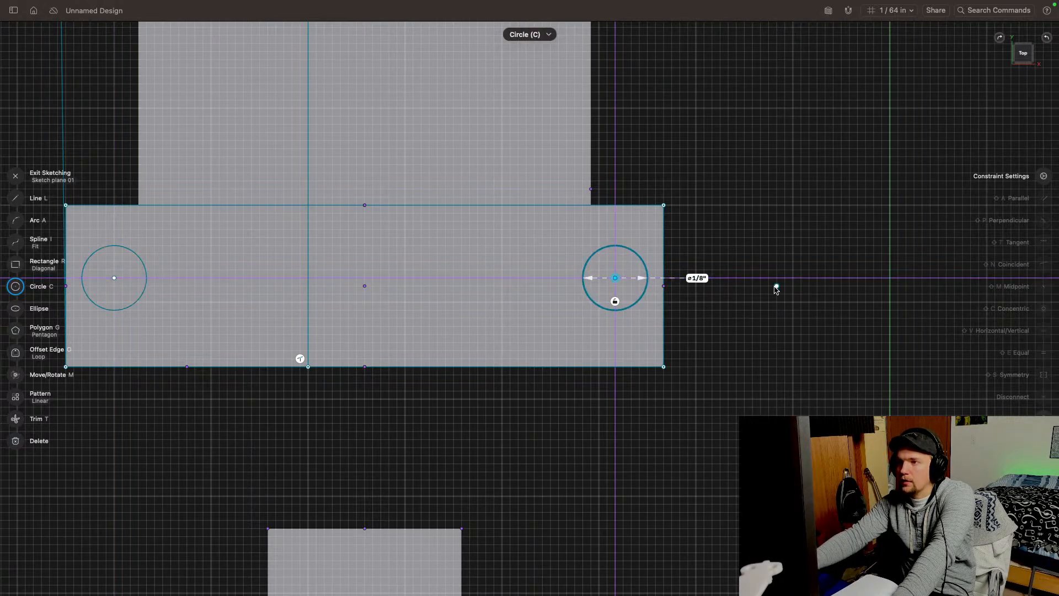
key("Escape")
scroll(828, 237, "left", 10)
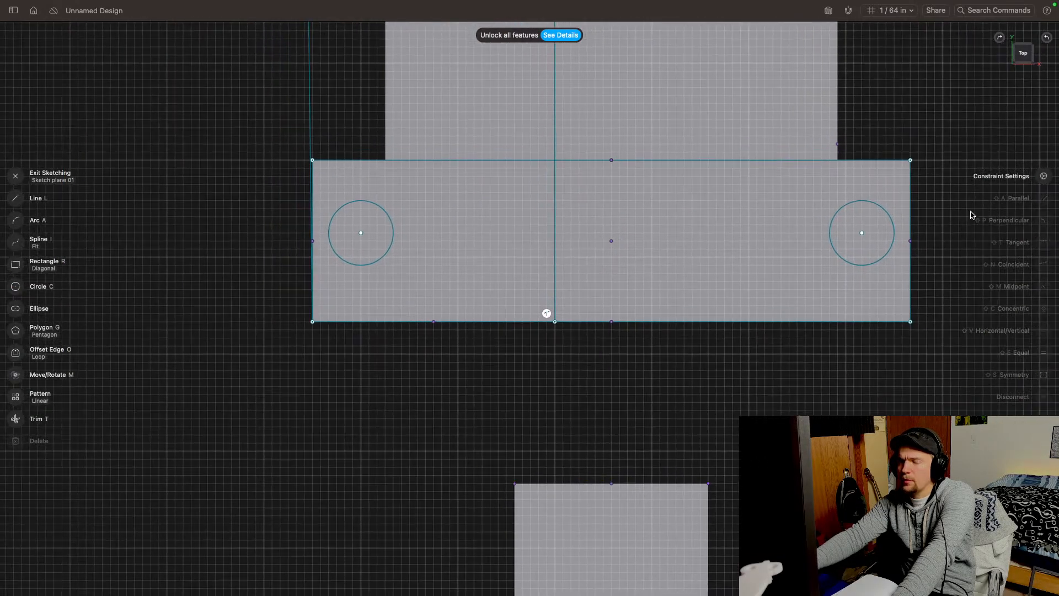
mouse_move(692, 276)
middle_mouse_down()
mouse_move(375, 515)
mouse_move(328, 385)
mouse_move(490, 389)
mouse_move(561, 362)
middle_mouse_up()
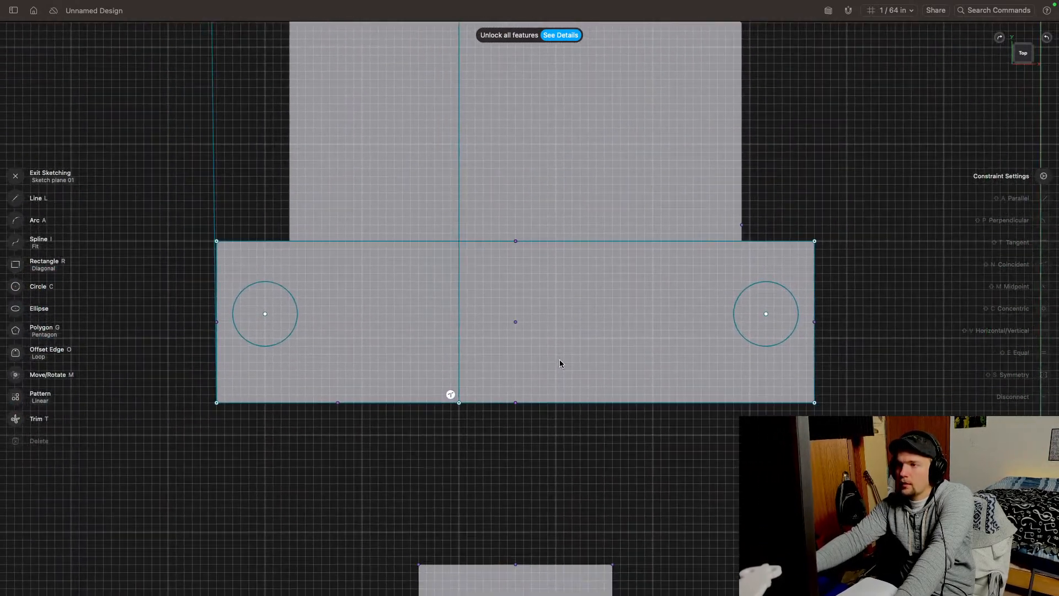
left_click(1025, 57)
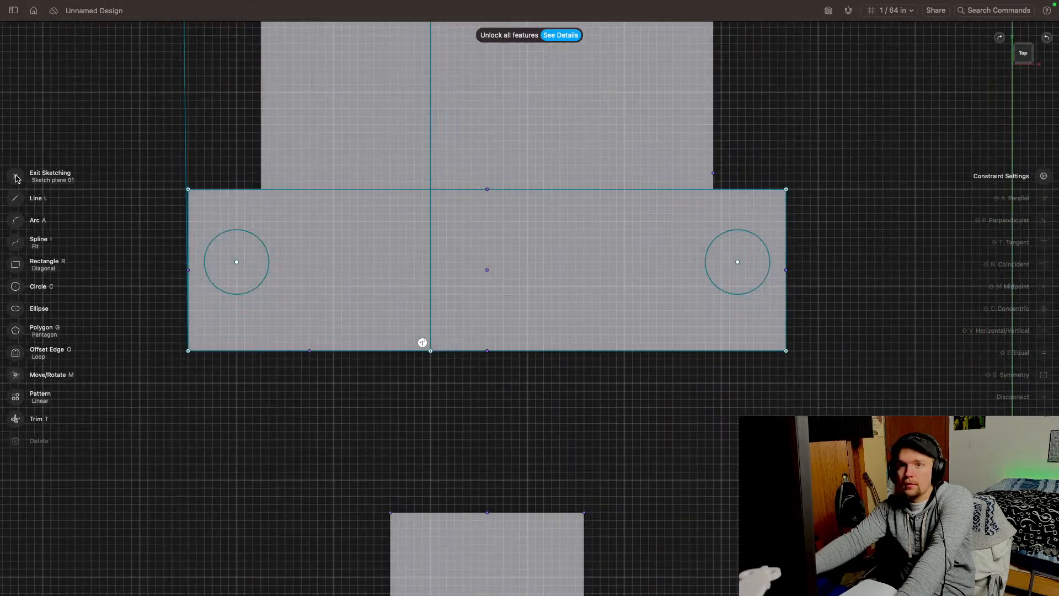
left_click(16, 176)
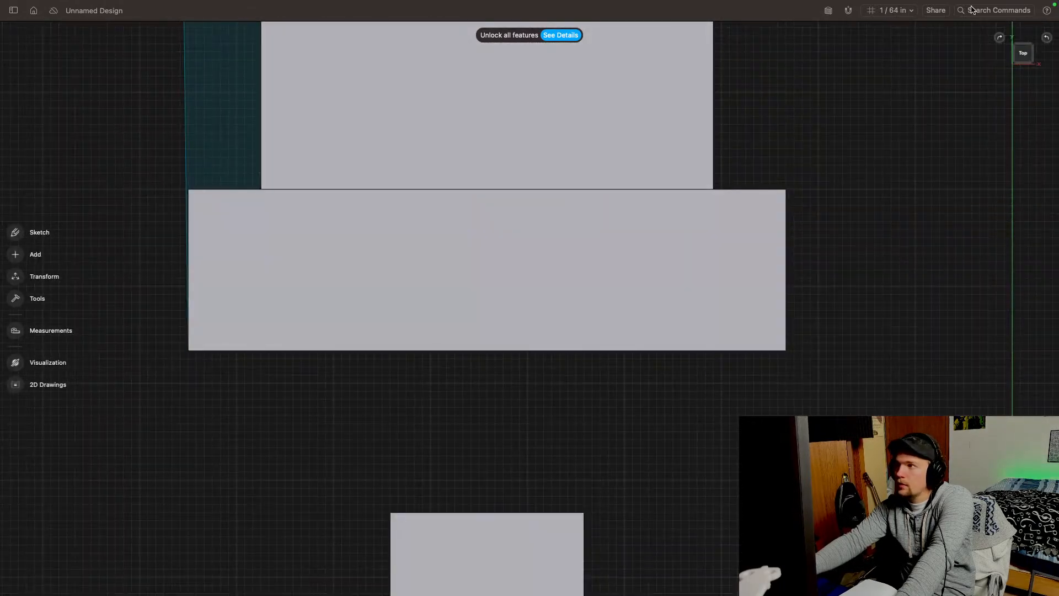
Step: Move the holed key body 1 5/16 in sideways, clear of the block's slot
left_click_drag(1029, 58, 1034, 3)
middle_click_drag(847, 279, 768, 240)
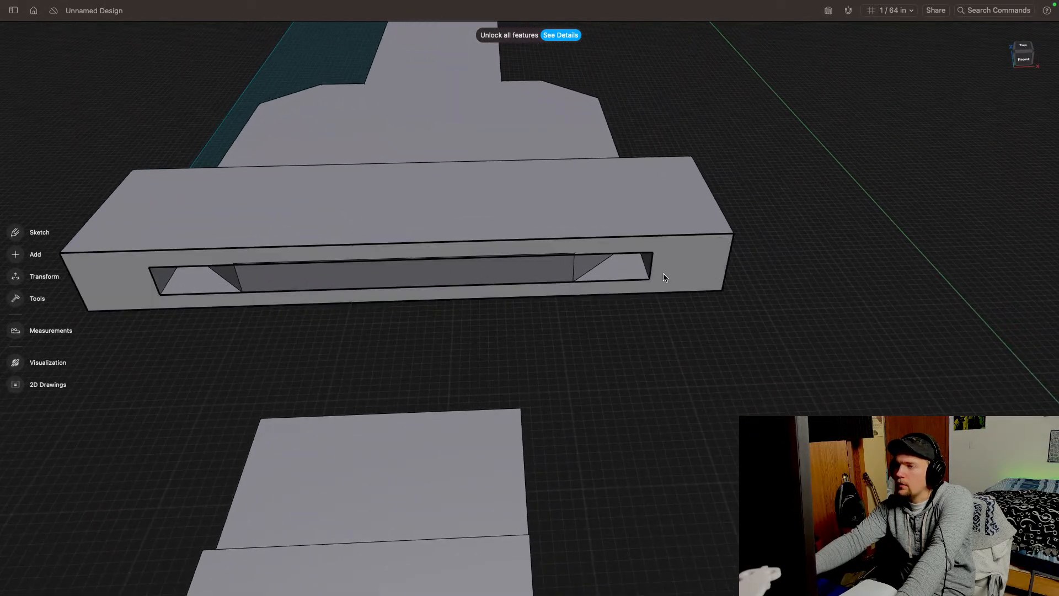
left_click(478, 137)
left_click_drag(443, 46, 861, 51)
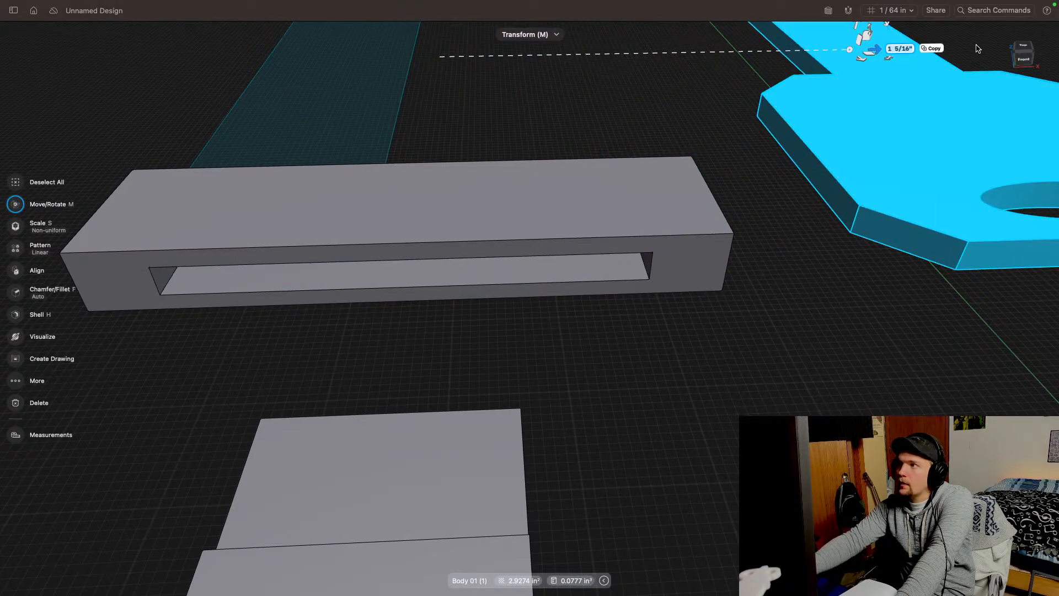
Step: Cut holes through both ends of the block by extruding the two circles up from its underside, the second one by 39/64 in
left_click(1024, 59)
left_click(688, 357)
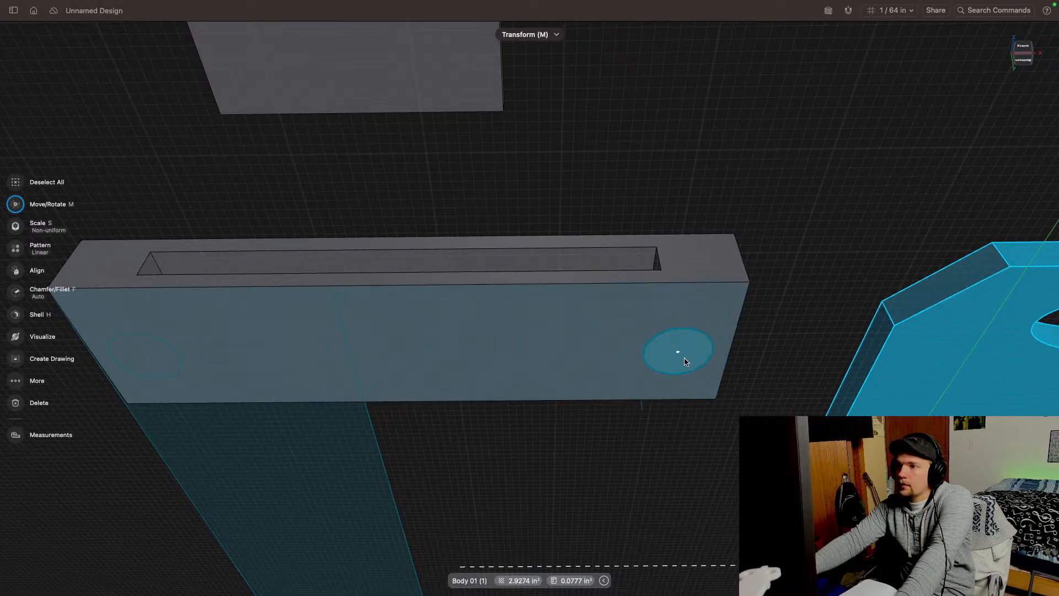
left_click_drag(688, 357, 688, 230)
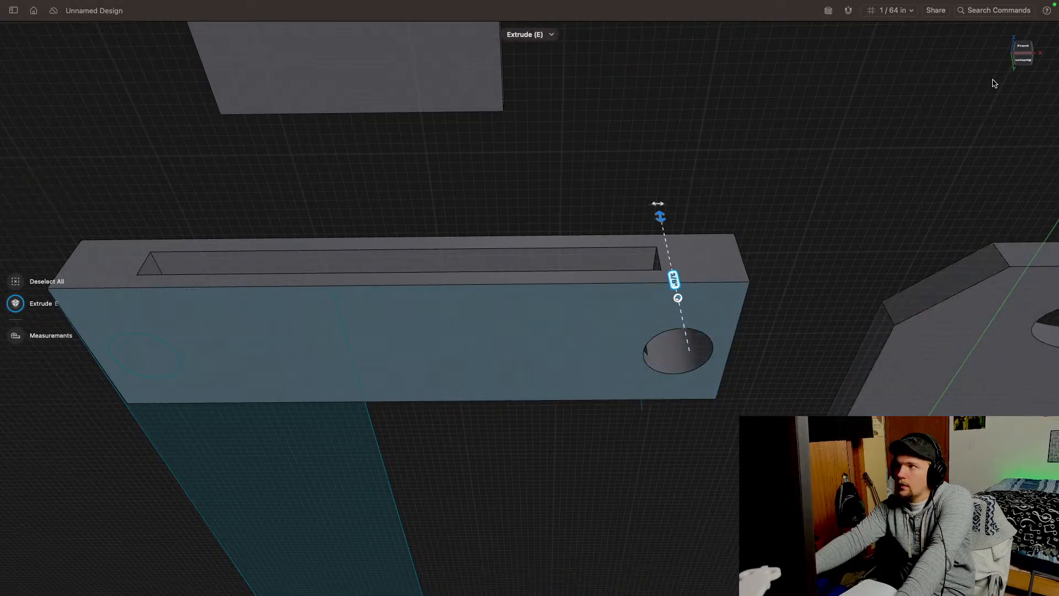
scroll(681, 285, "left", 10)
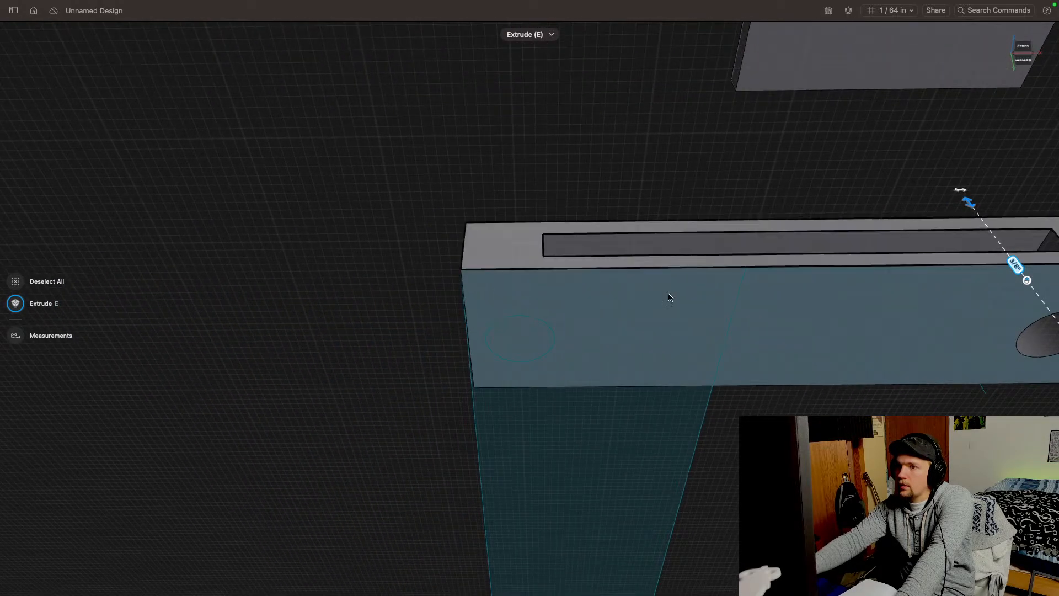
left_click(517, 342)
left_click_drag(518, 343, 547, 126)
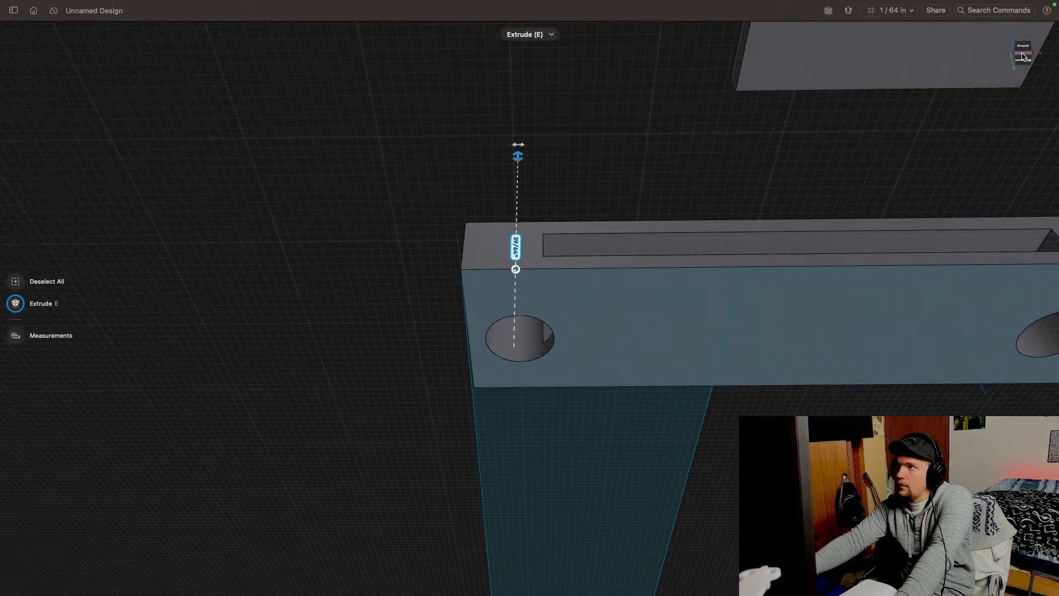
Step: Examine the block's two through holes and how they meet the slot, from above, the sides and below
left_click_drag(1023, 56, 1057, 103)
middle_click_drag(792, 259, 703, 223)
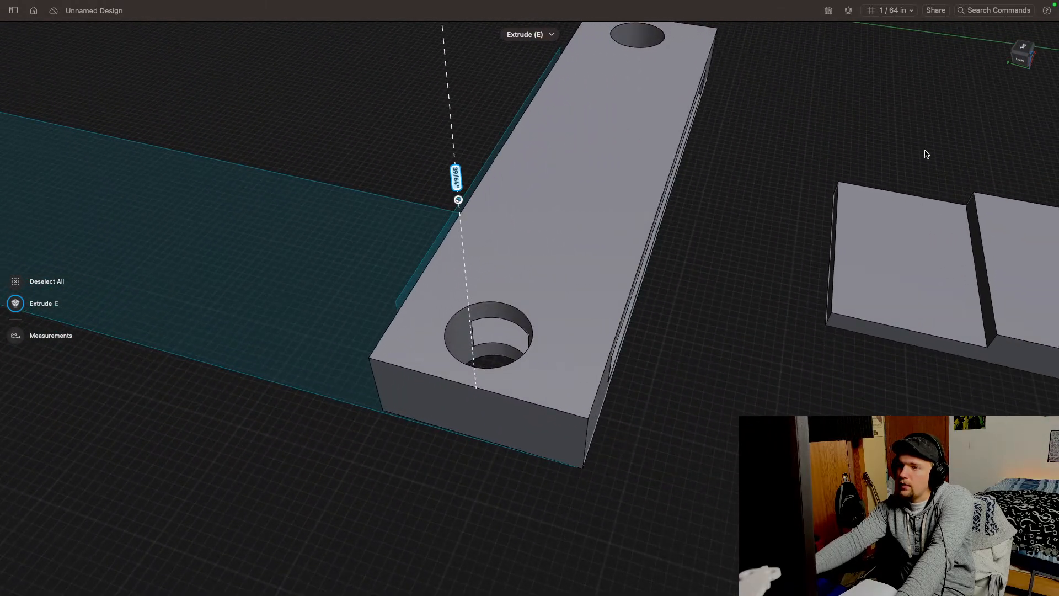
left_click_drag(1029, 65, 1056, 67)
middle_click_drag(947, 273, 656, 177)
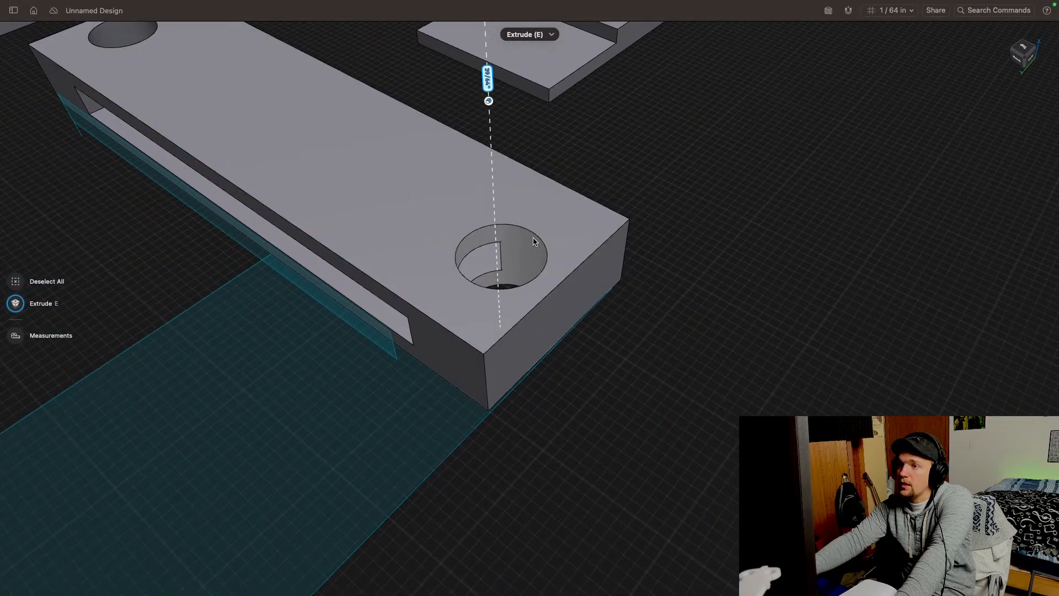
middle_click_drag(567, 311, 569, 262)
left_click(1030, 64)
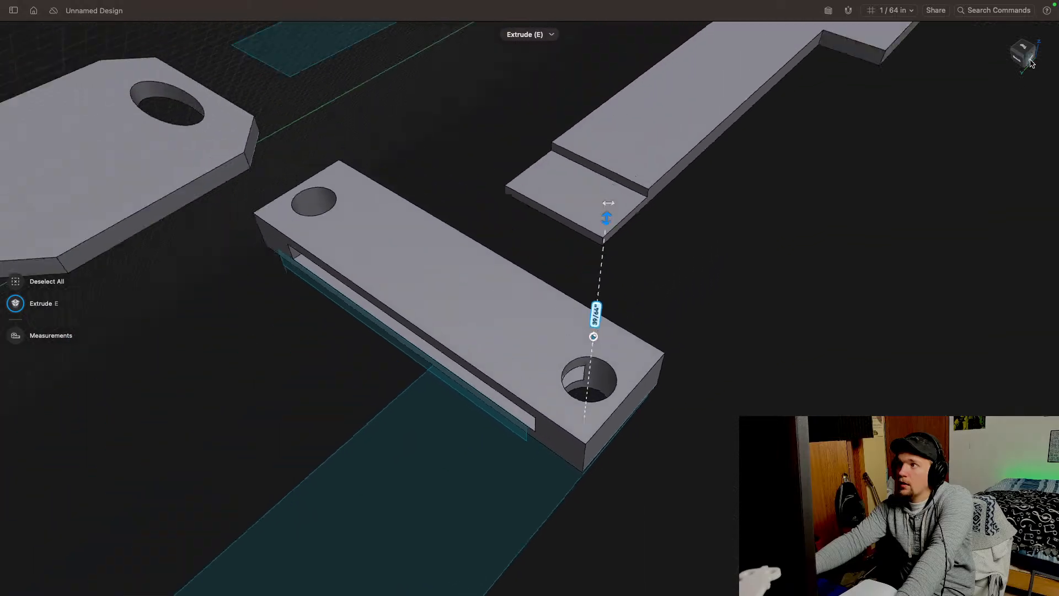
scroll(721, 383, "down", 3)
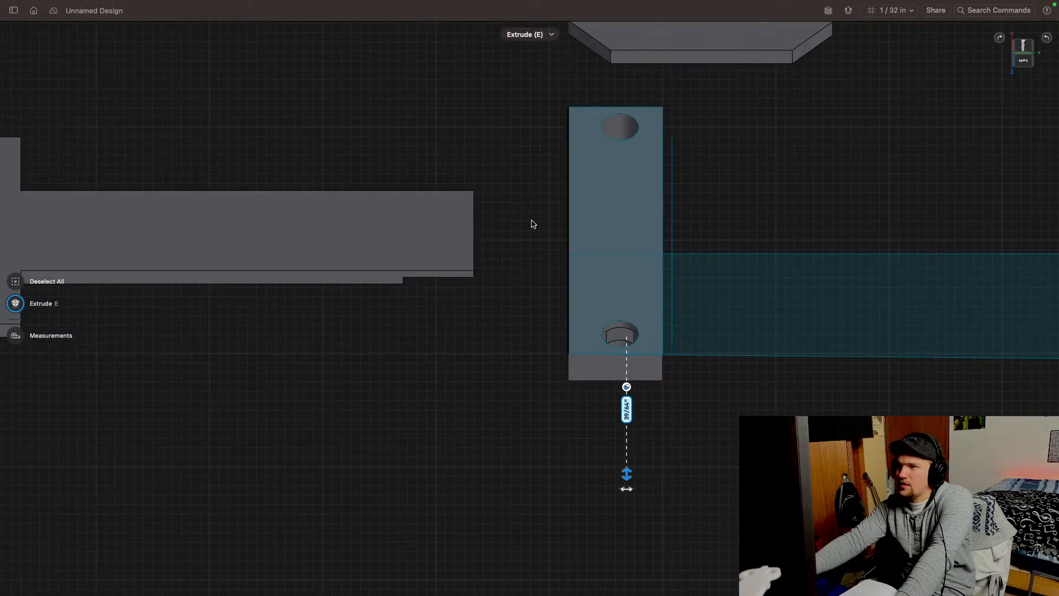
right_click_drag(532, 220, 323, 423)
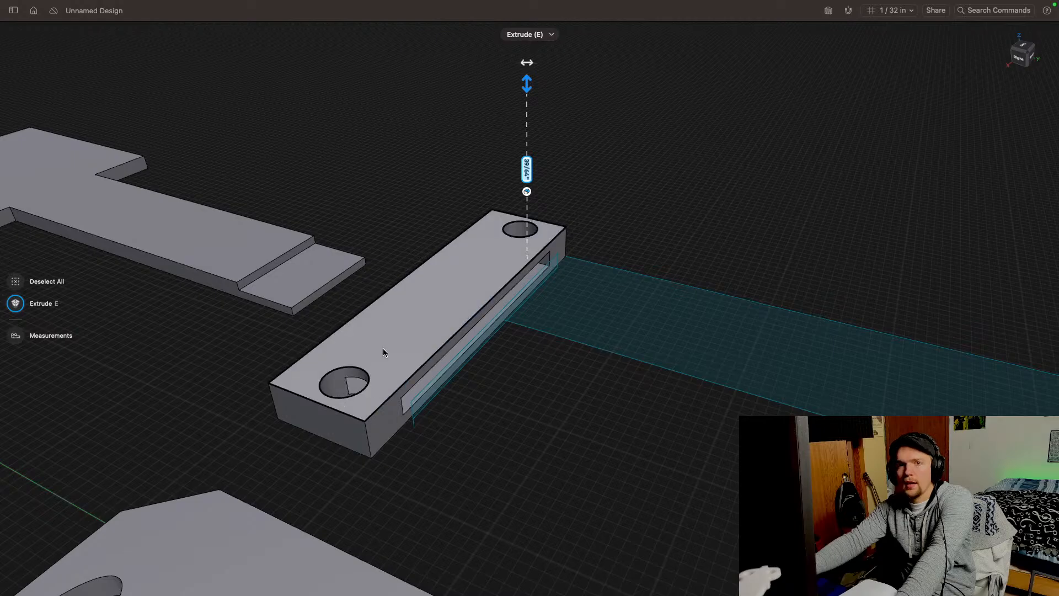
mouse_move(681, 356)
middle_mouse_down()
mouse_move(554, 391)
mouse_move(743, 332)
middle_mouse_up()
middle_click_drag(540, 424, 586, 361)
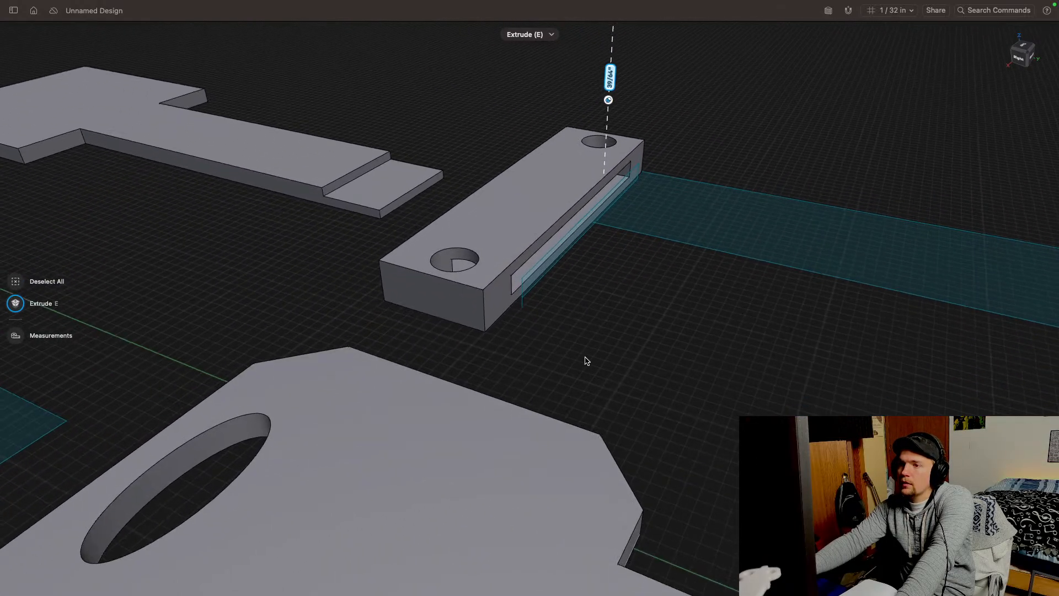
left_click(1013, 64)
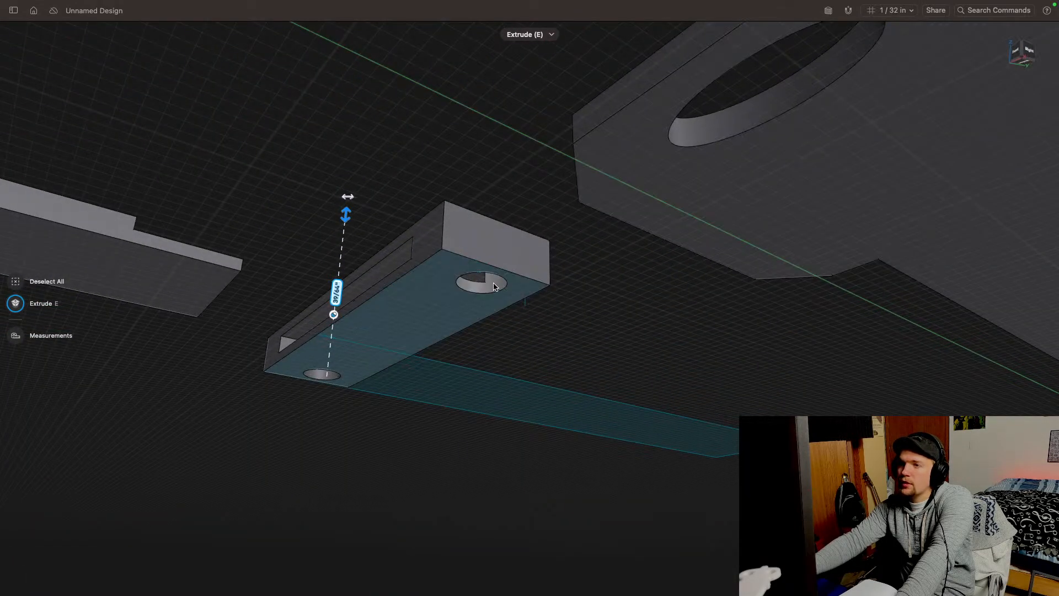
key("Escape")
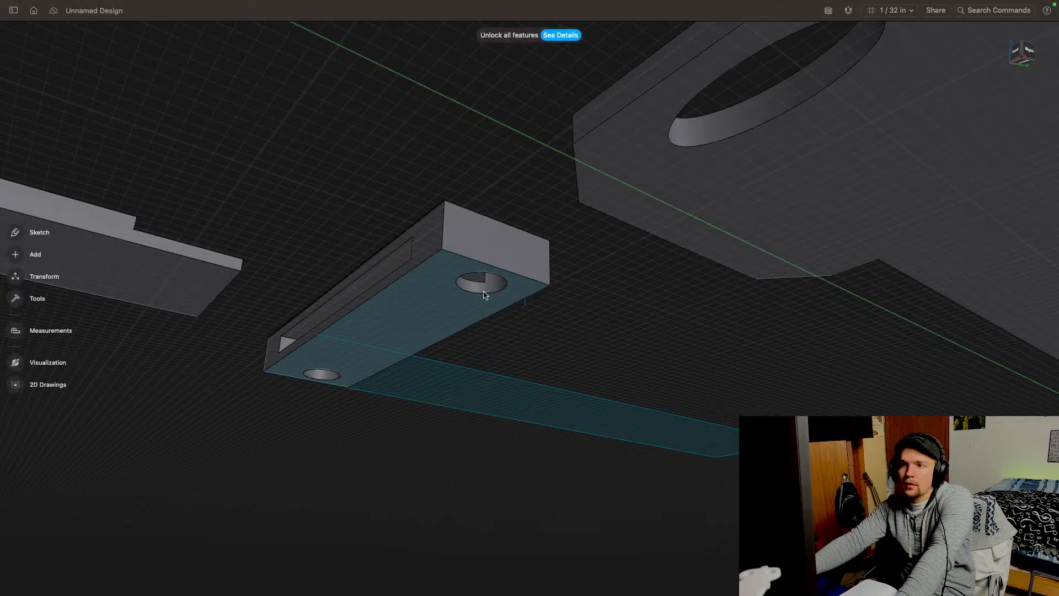
left_click(495, 288)
left_click(644, 289)
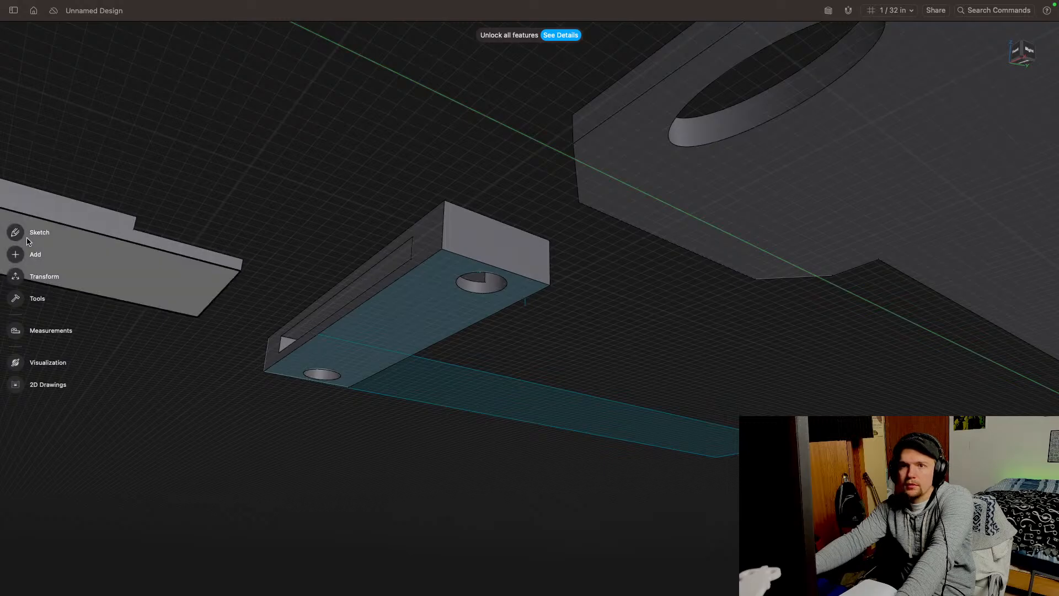
key("l")
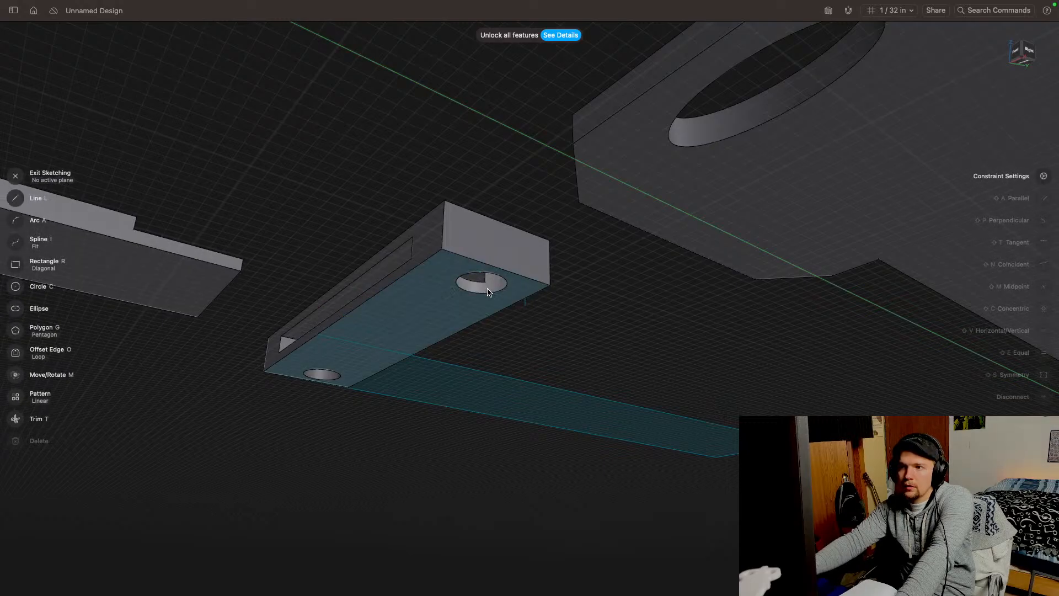
Step: Move the circular bottom edge of the hole nearest the block's end face straight down by 9/64 in
scroll(501, 282, "up", 5)
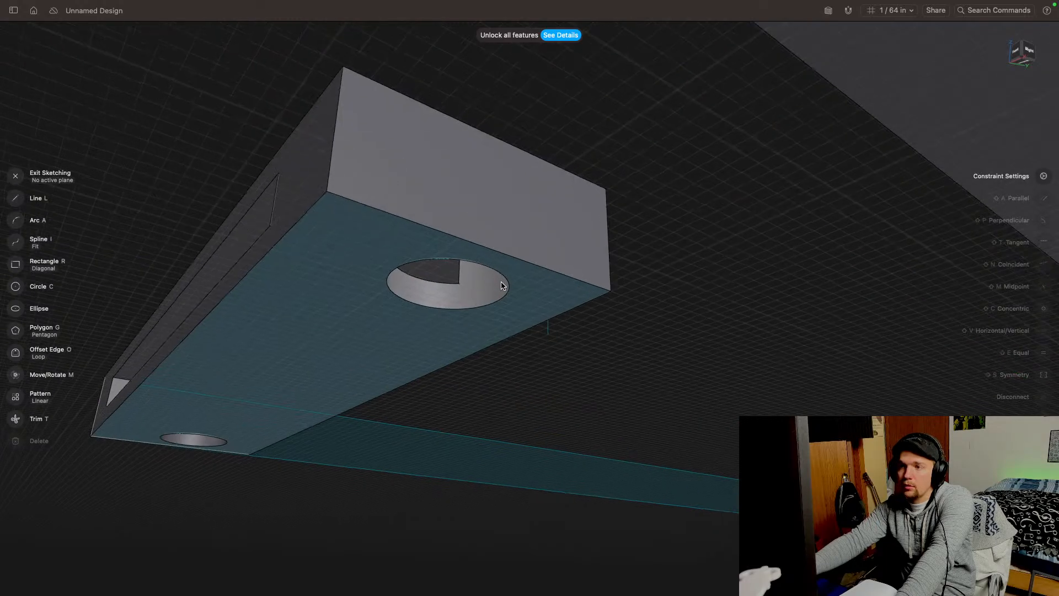
left_click(505, 281)
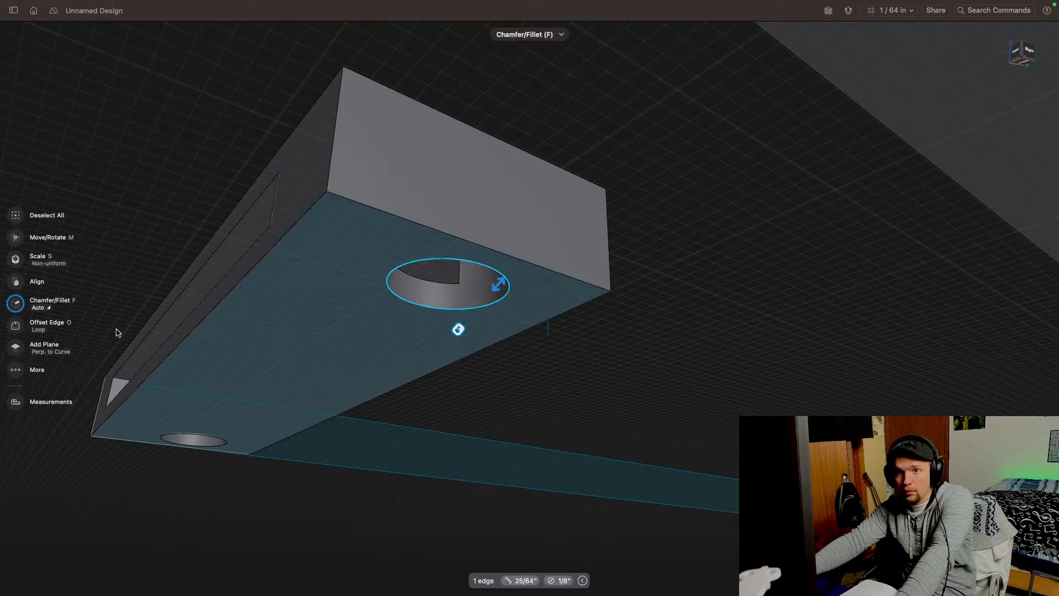
left_click(17, 240)
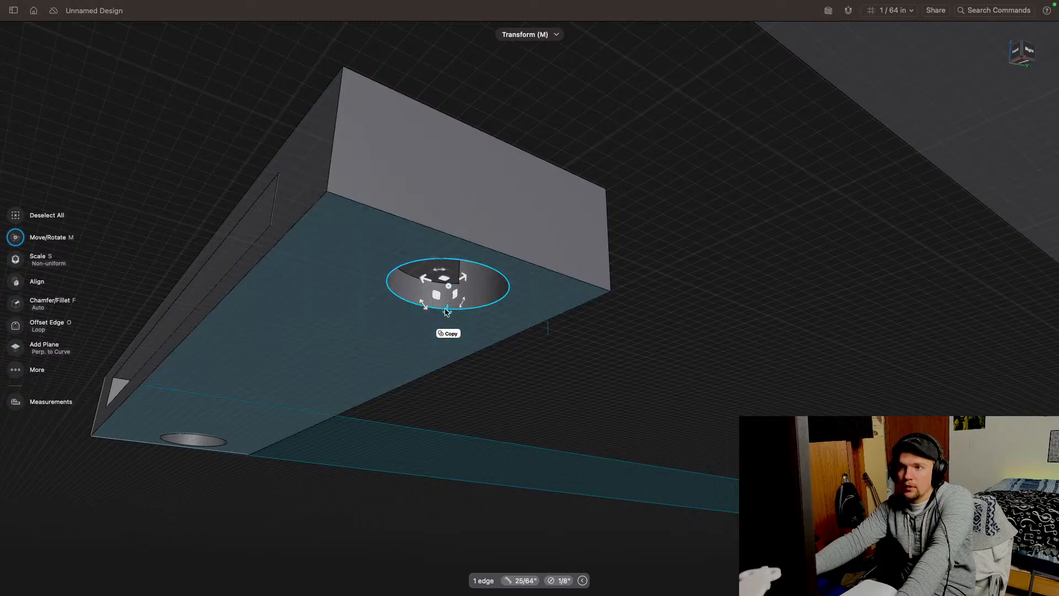
left_click_drag(447, 309, 477, 449)
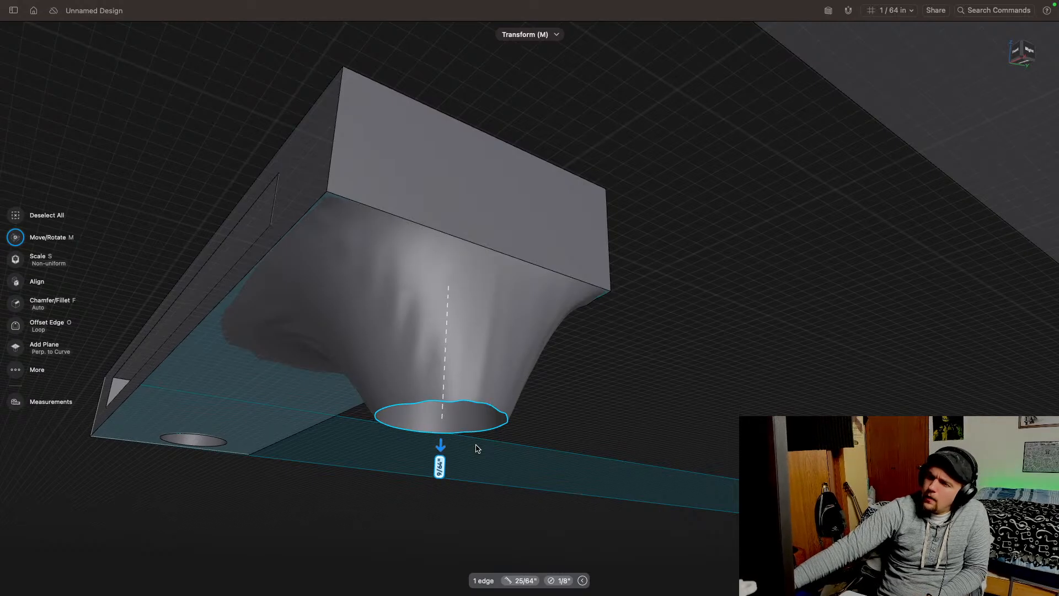
Step: Switch to OBS Studio
key("super+Tab")
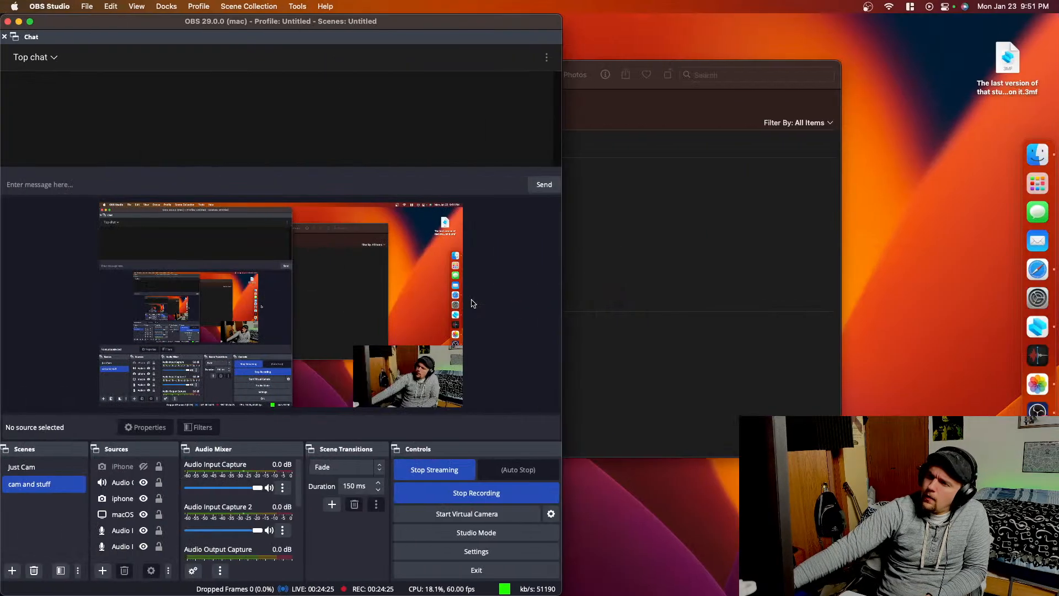
Step: Switch to Shapr3D, try pulling the bar's lower hole edge further outward, and undo the edge moves to restore the flat underside
key("super+Tab")
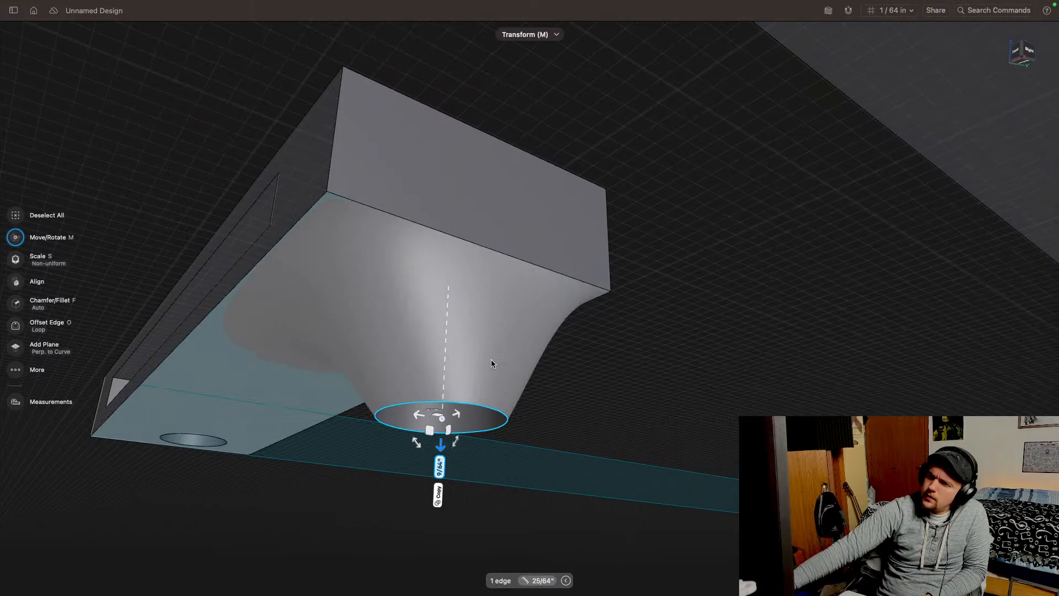
middle_click_drag(424, 388, 842, 325)
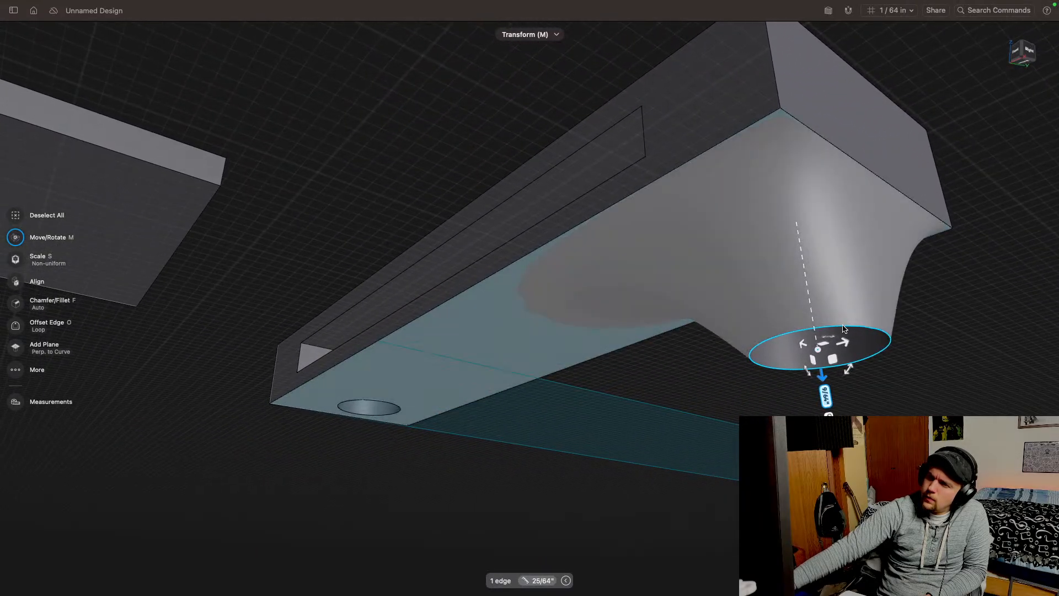
left_click_drag(819, 382, 827, 453)
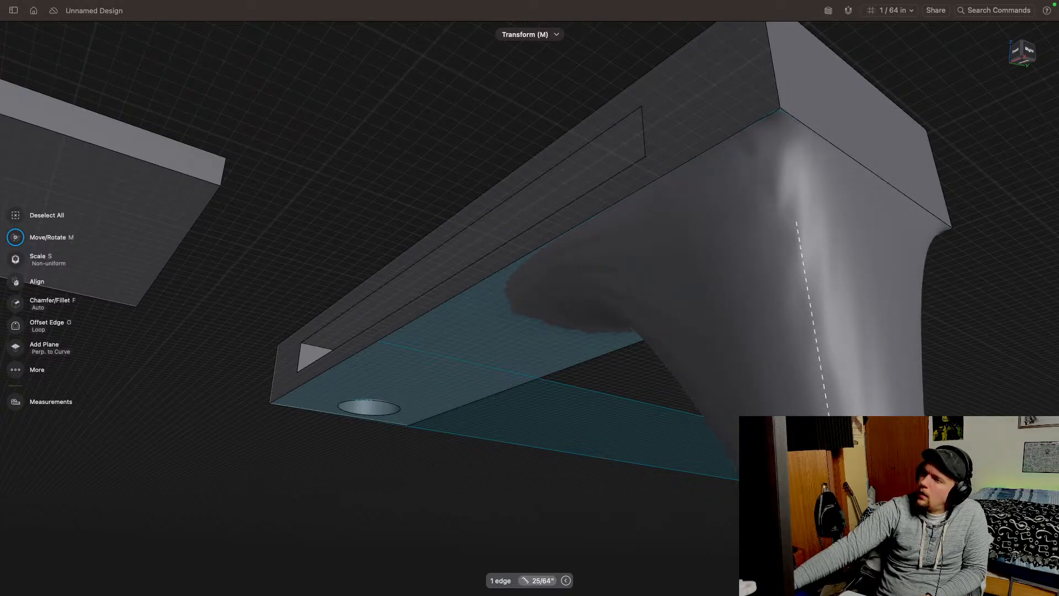
left_click_drag(828, 452, 853, 502)
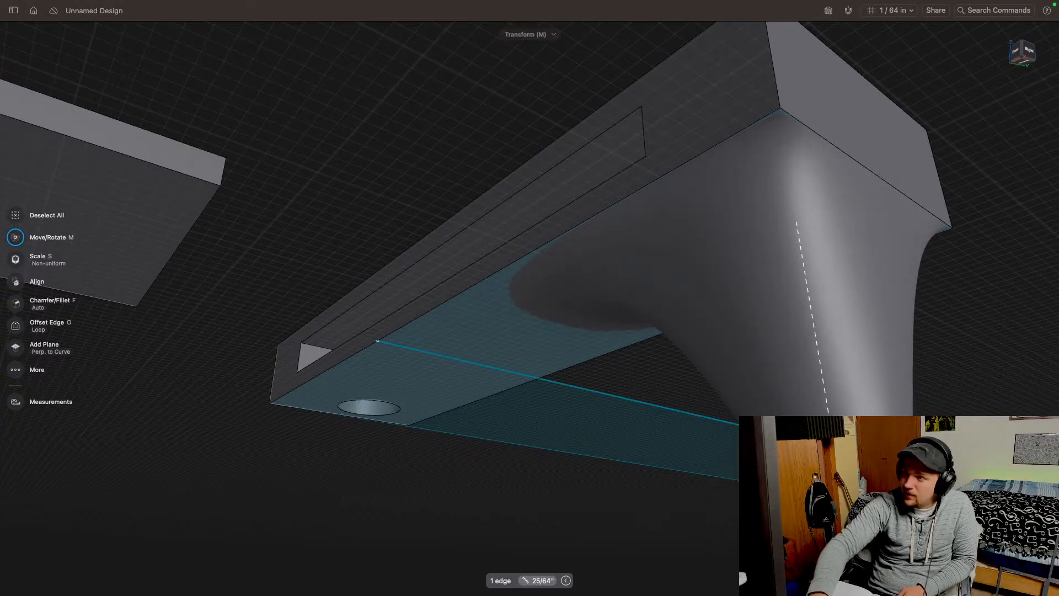
key("super+z")
key("super+z")
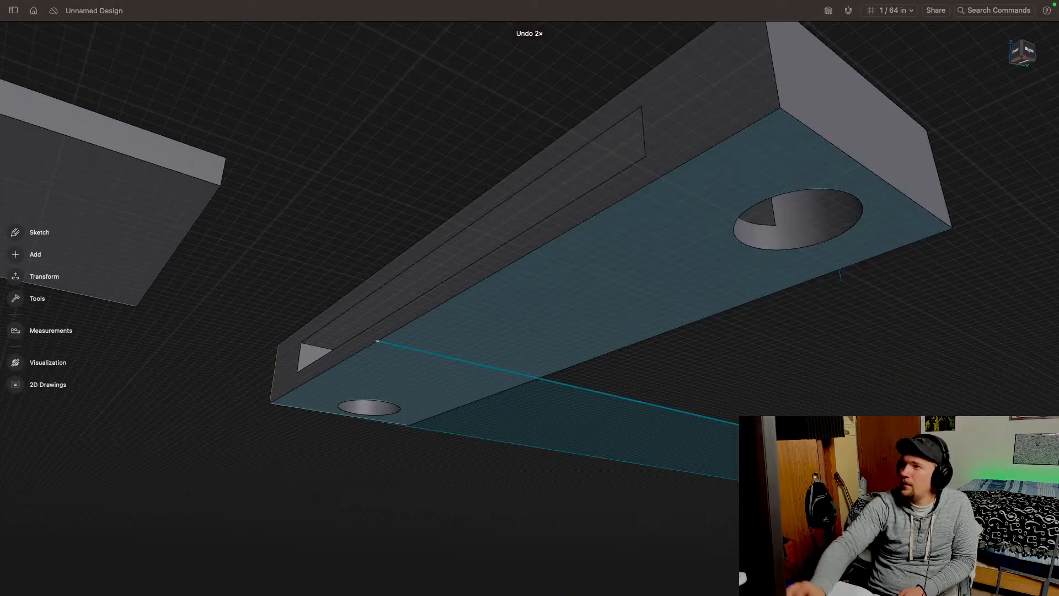
Step: Check the diameter of the hole near the bar's end from the bottom view
middle_click_drag(875, 362, 738, 409)
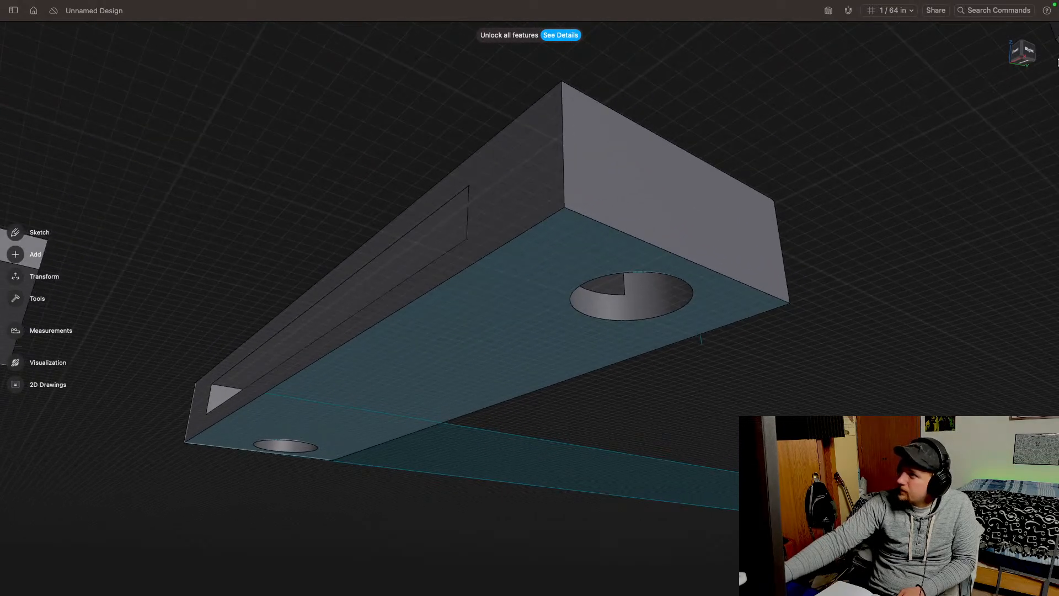
left_click(1027, 65)
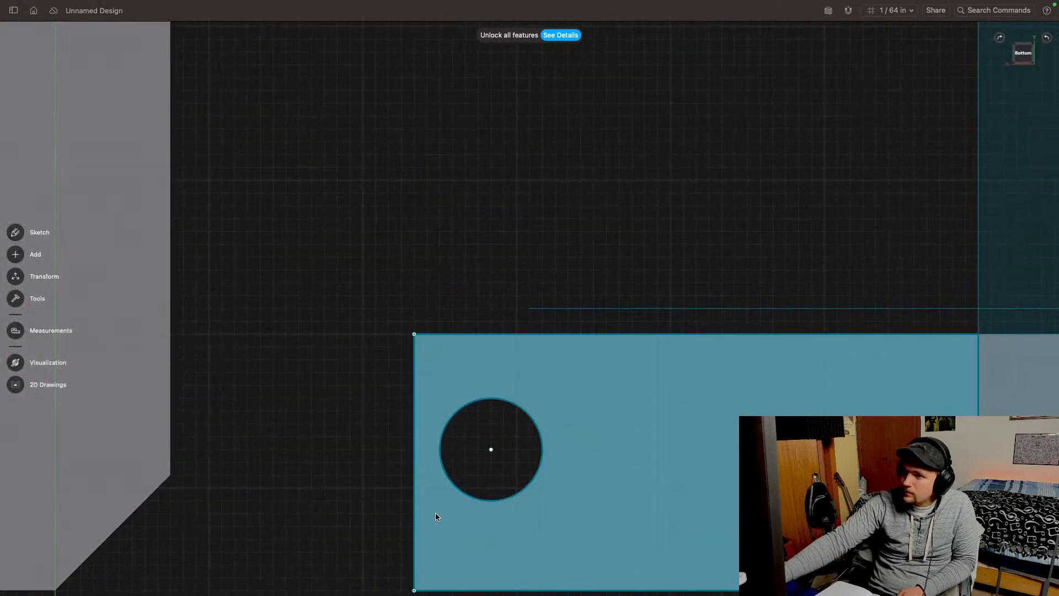
left_click(493, 503)
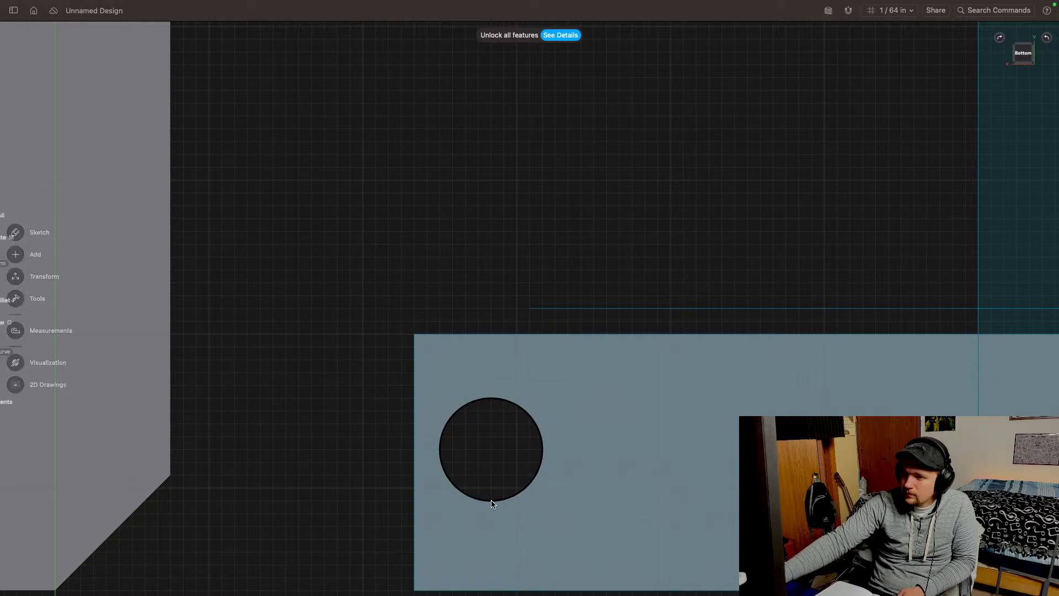
key("f")
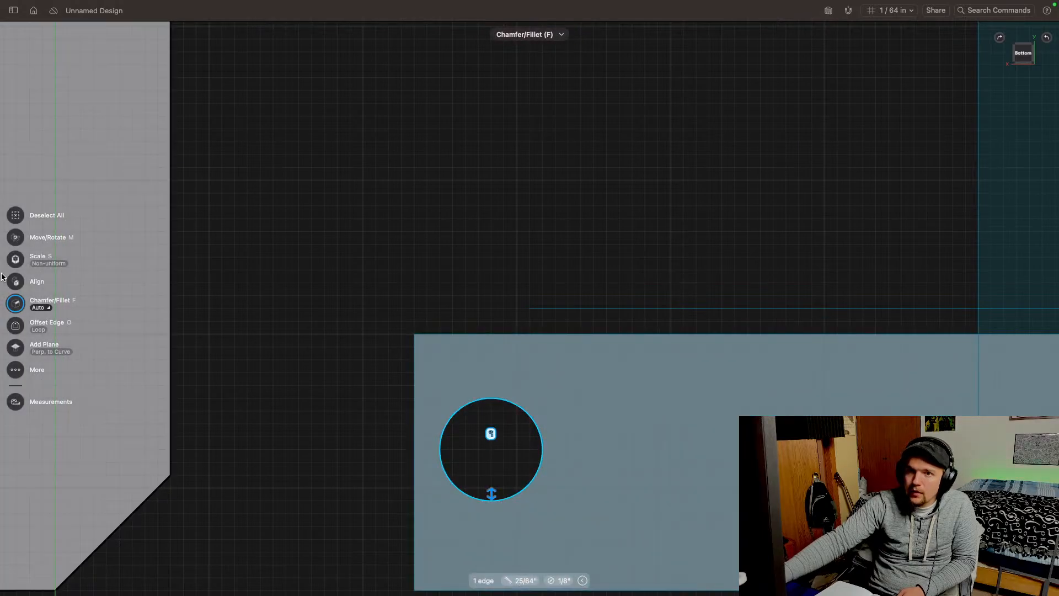
left_click(628, 302)
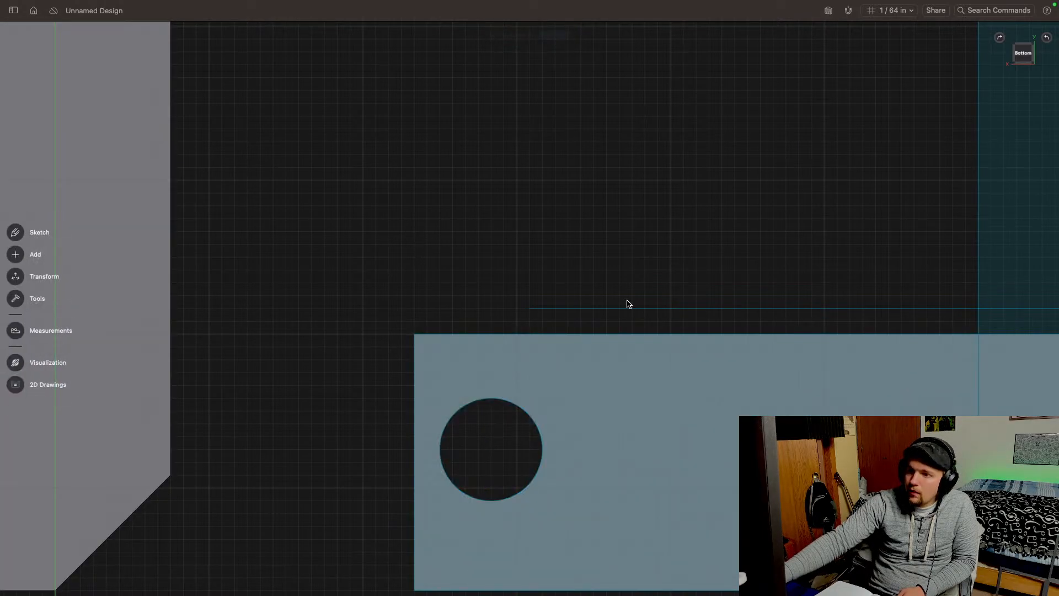
Step: Sketch a circle 1/8 inch in diameter in the empty space beside the bar and finish the sketch
left_click(16, 232)
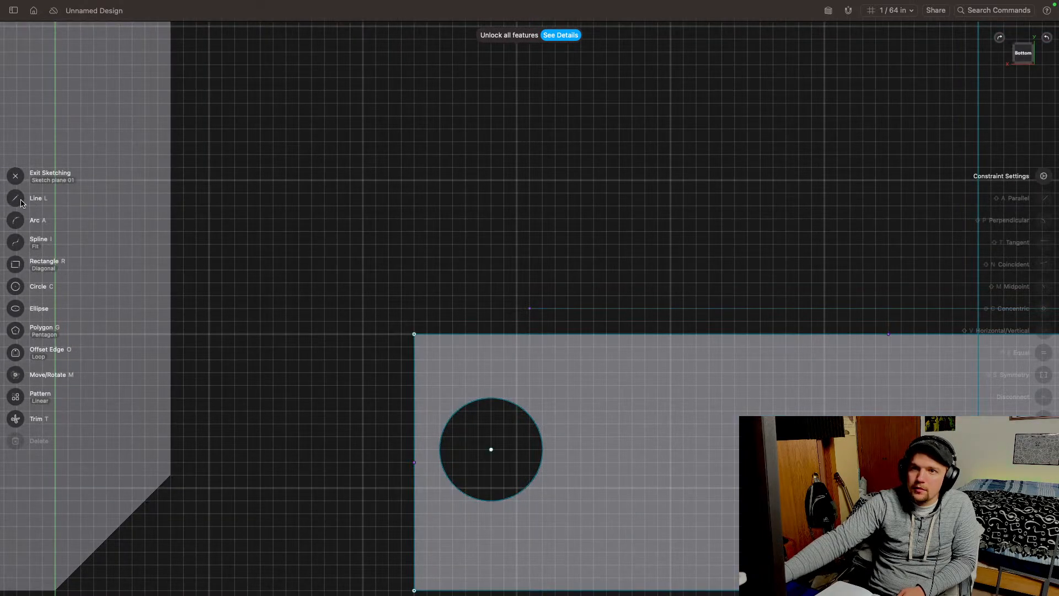
left_click(16, 286)
left_click(440, 180)
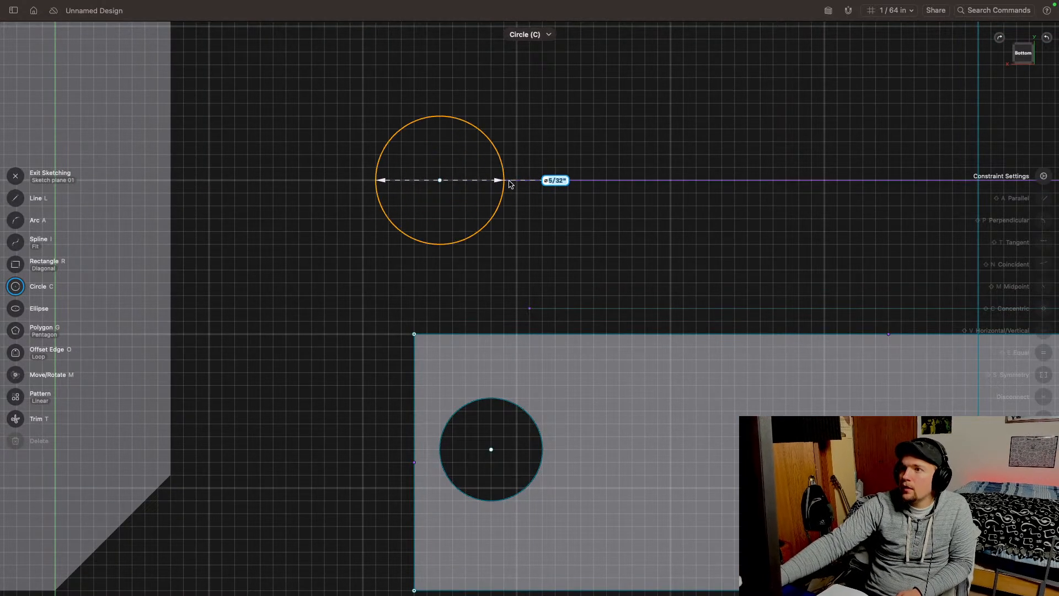
left_click(494, 181)
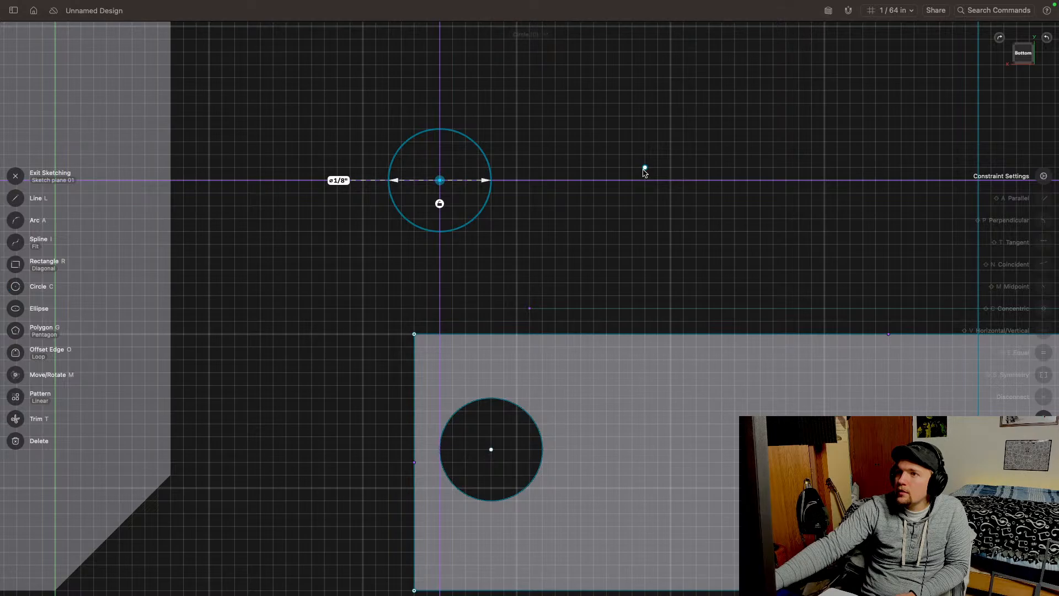
left_click(16, 176)
Step: Extrude the sketched circle upward into a cylinder with a height of 1/8 inch
left_click(1021, 50)
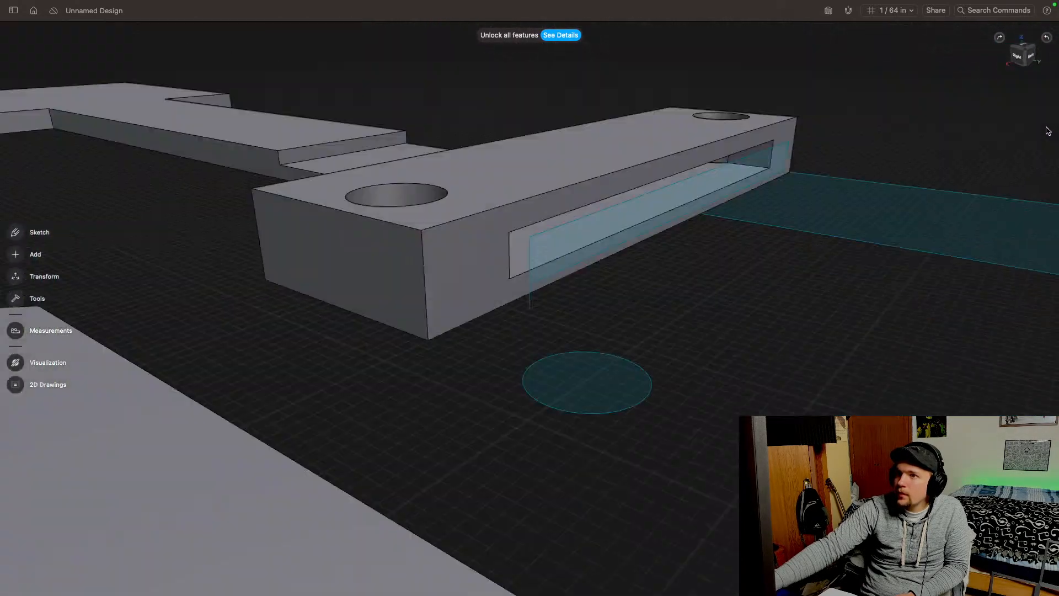
left_click(589, 405)
left_click_drag(592, 399, 605, 293)
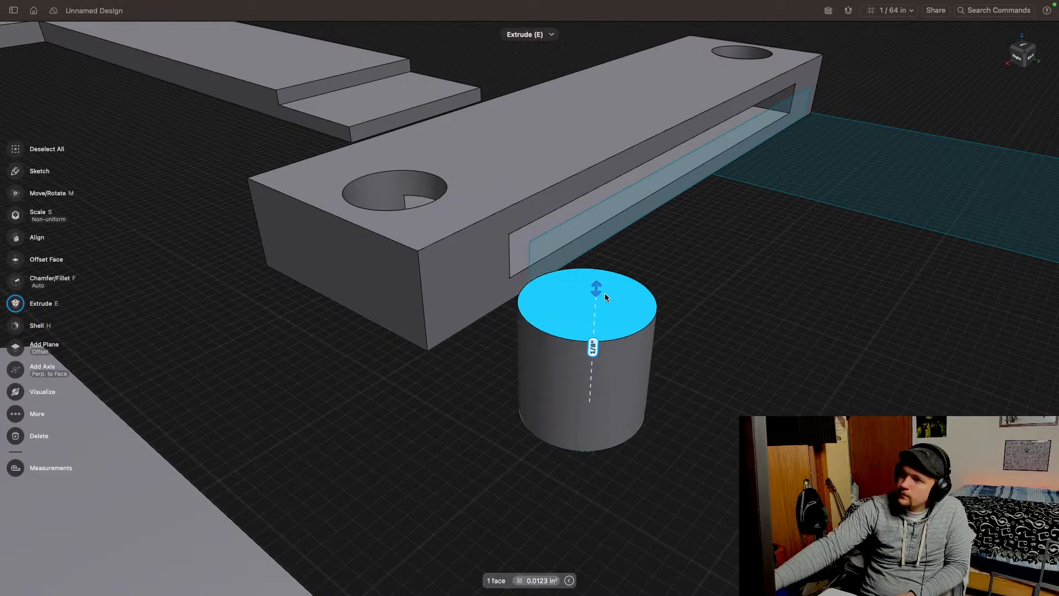
middle_click_drag(737, 374, 626, 334)
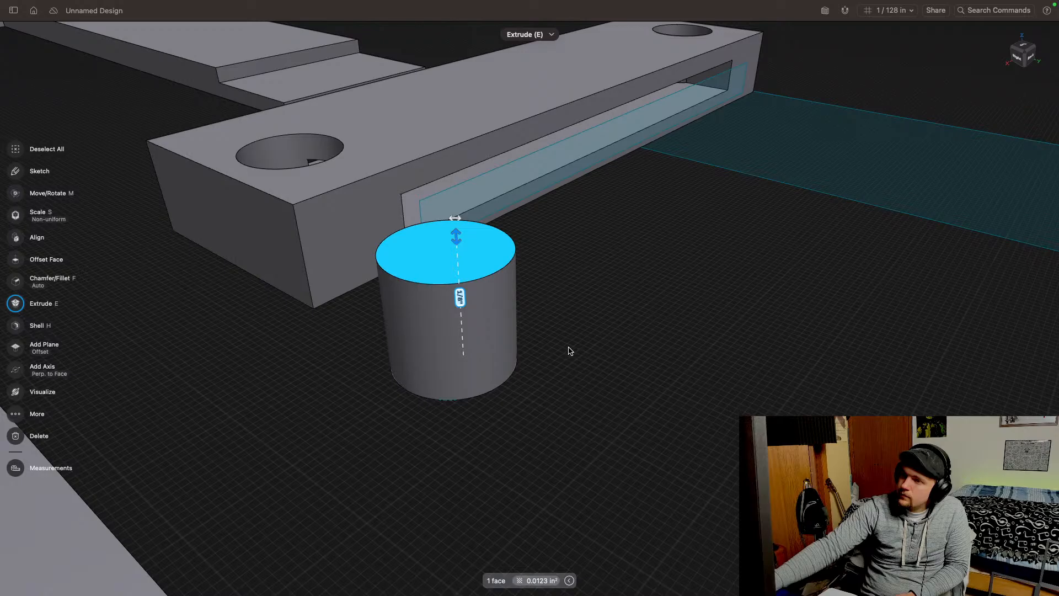
left_click(461, 302)
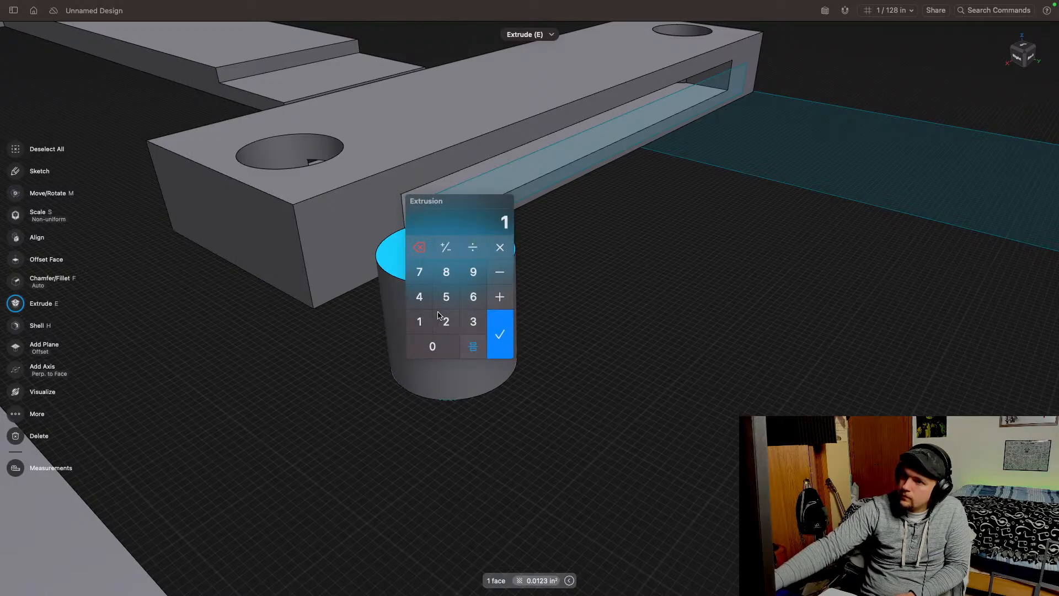
left_click(447, 271)
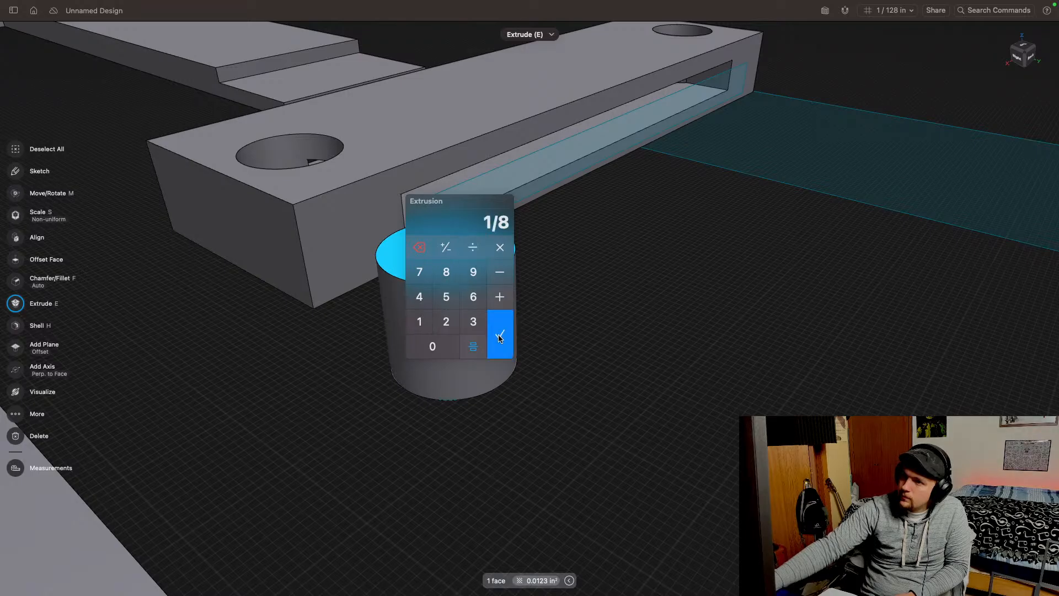
left_click(499, 336)
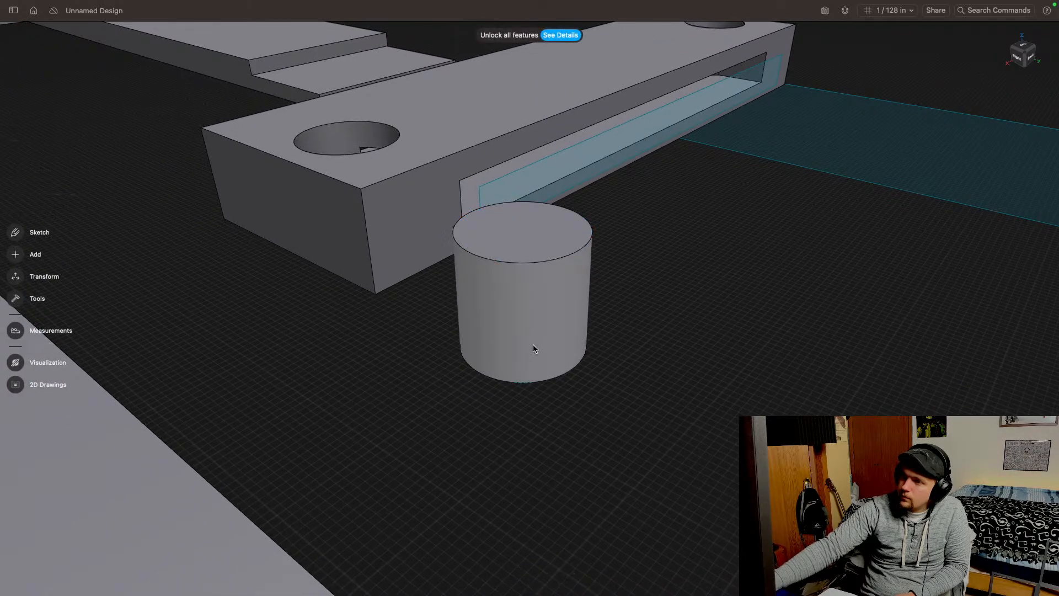
Step: Duplicate the cylinder until six of them stand in two rows of three beside the bar
left_click(534, 349)
left_click_drag(568, 307, 910, 321, "alt")
left_click_drag(988, 345, 839, 294, "alt")
left_click_drag(783, 276, 650, 235, "alt")
left_click(443, 388)
middle_click_drag(758, 265, 473, 317)
Step: Slightly fillet the top edges of the two cylinders farthest from the bar and one cylinder of the middle pair
left_click(472, 307)
left_click_drag(473, 308, 463, 302)
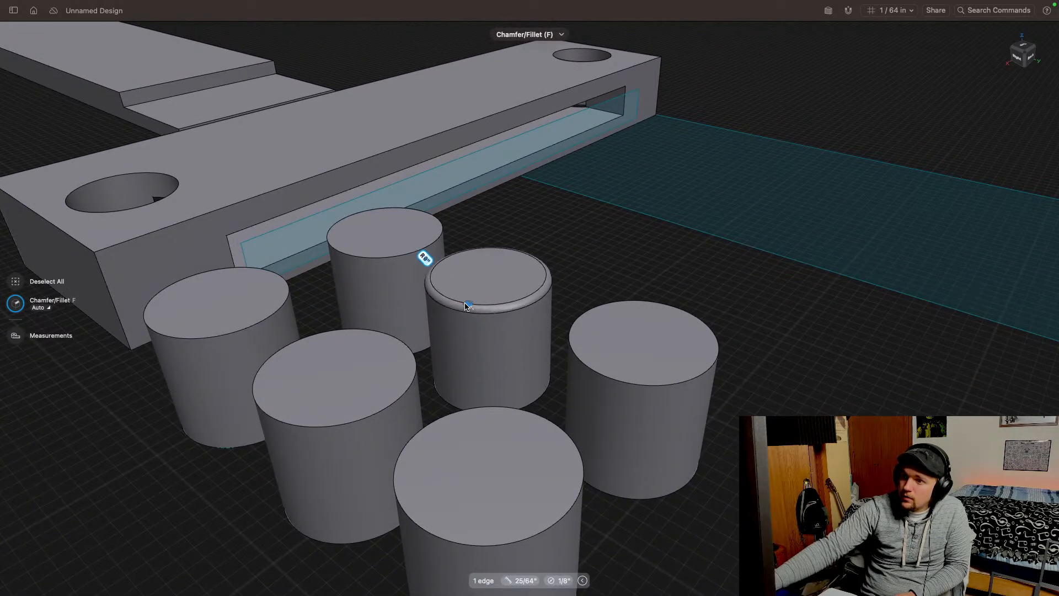
left_click(607, 381)
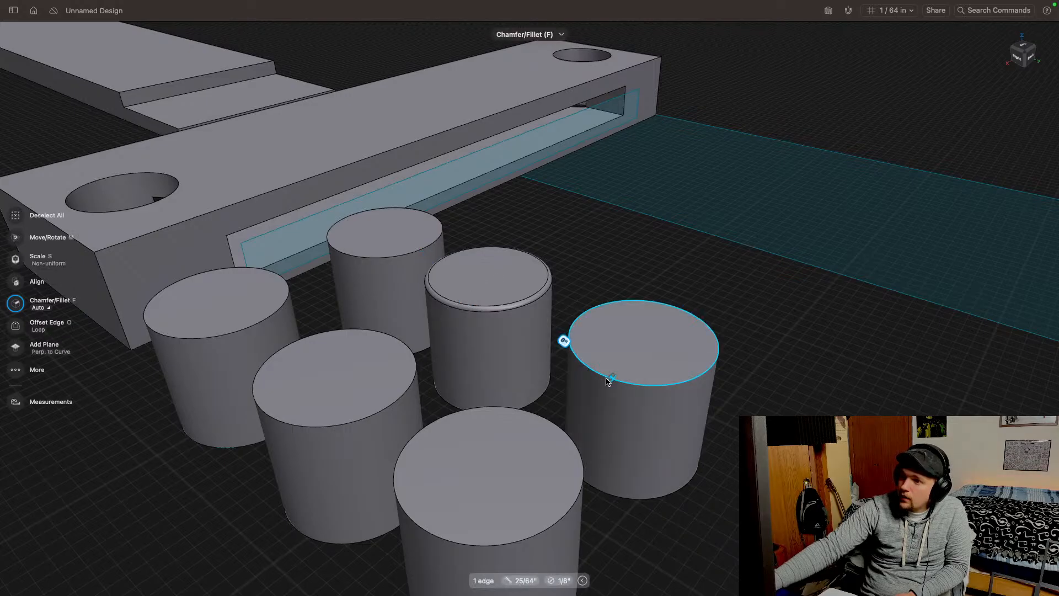
mouse_move(607, 380)
left_mouse_down()
mouse_move(597, 369)
mouse_move(604, 381)
left_mouse_up()
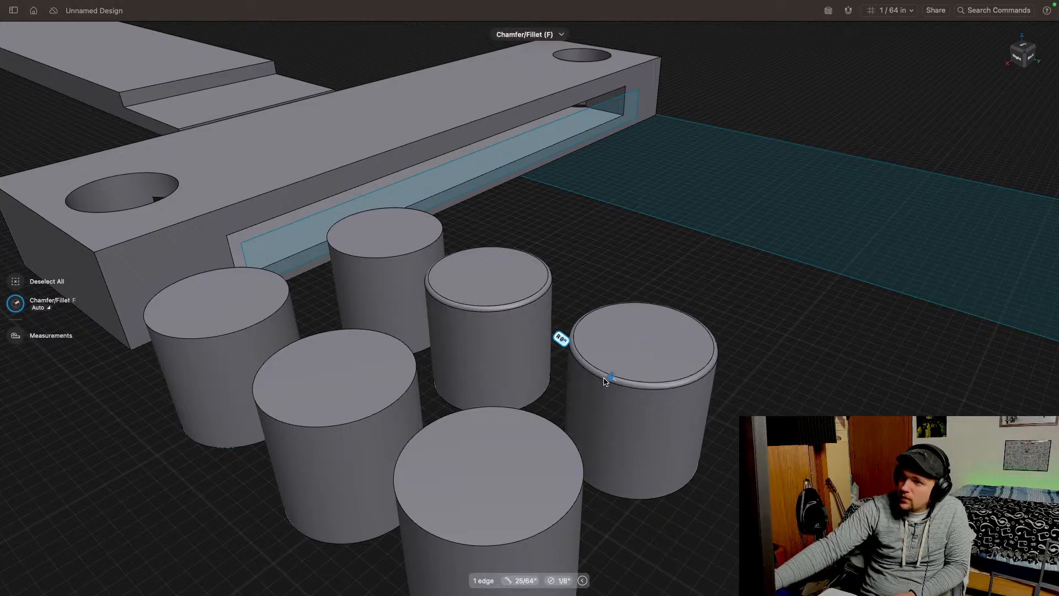
left_click(586, 491)
left_click_drag(590, 489, 593, 493)
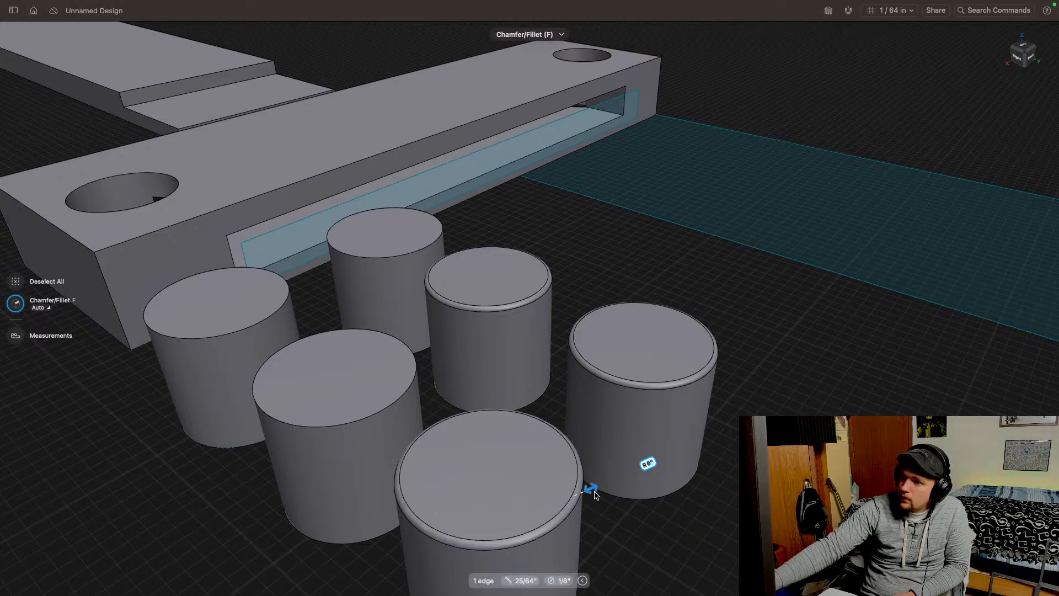
middle_click_drag(463, 446, 623, 442)
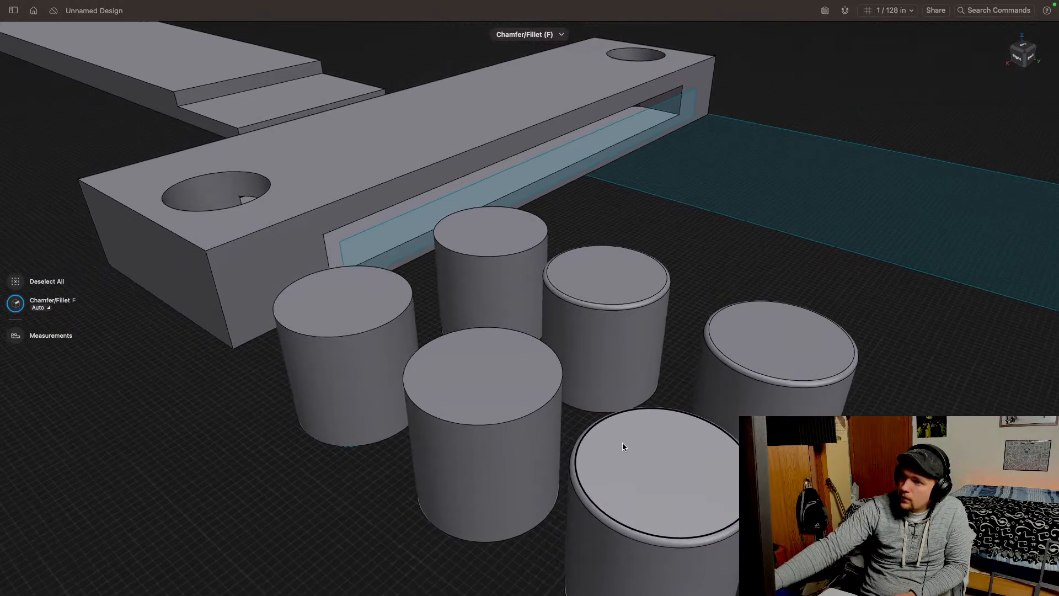
Step: Chamfer the top edges of the other two cylinders in the front row, using 1/64 inch on the middle one
left_click(386, 327)
left_click_drag(386, 326, 387, 323)
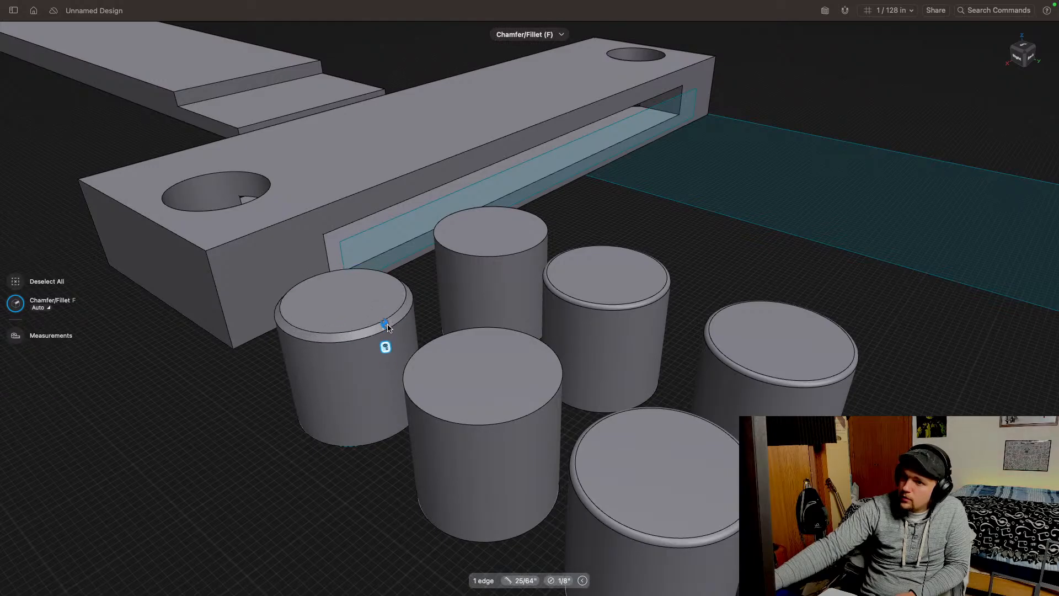
left_click(454, 423)
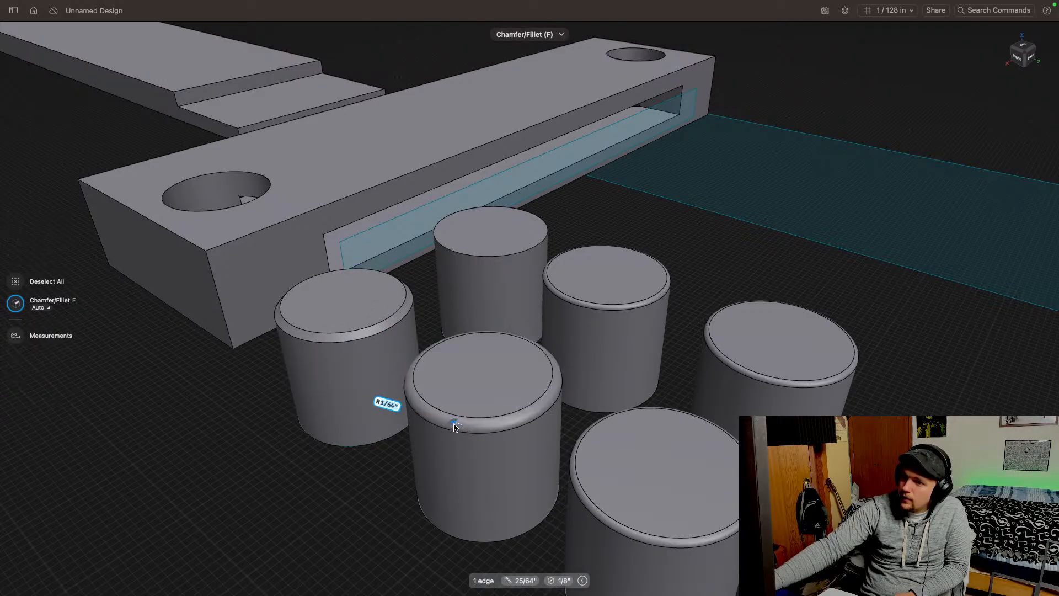
left_click_drag(454, 426, 460, 424)
middle_click_drag(452, 443, 506, 407)
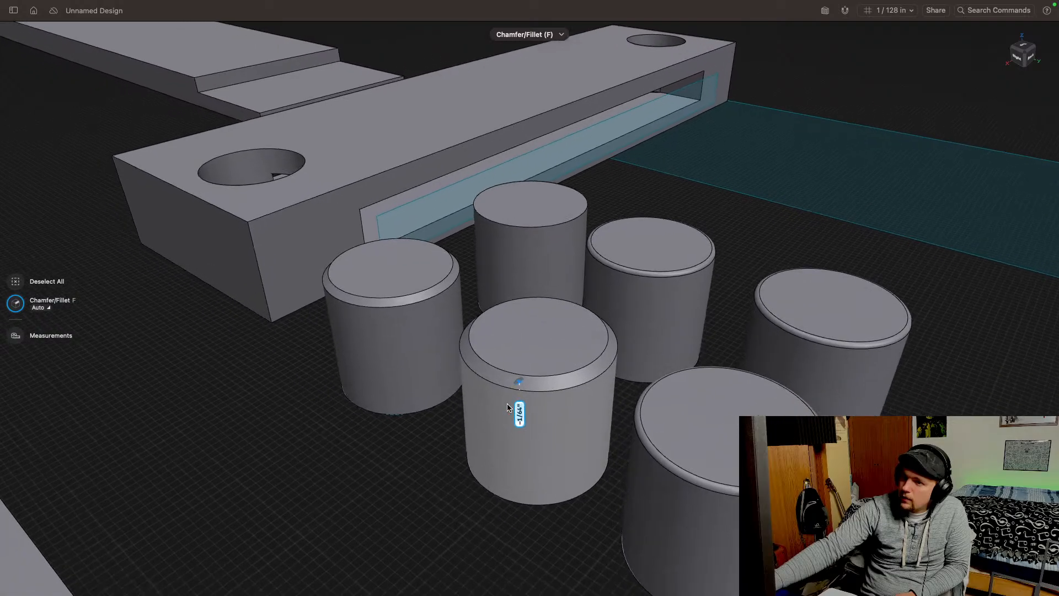
Step: Chamfer the bottom edges of the first two cylinders in one row by 1/64 inch
right_click_drag(687, 324, 712, 246)
left_click(712, 164)
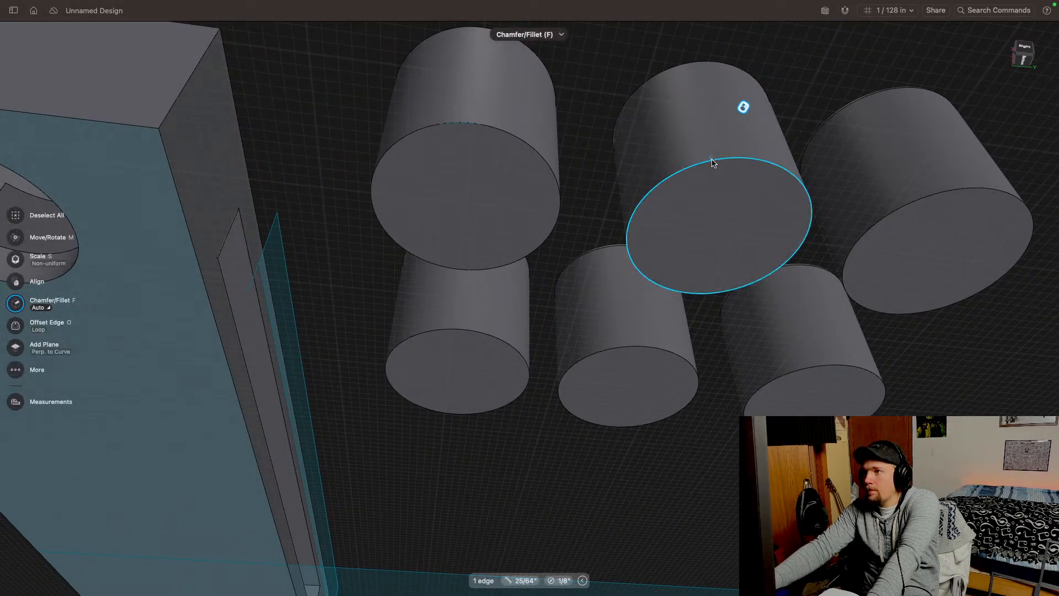
left_click(487, 129)
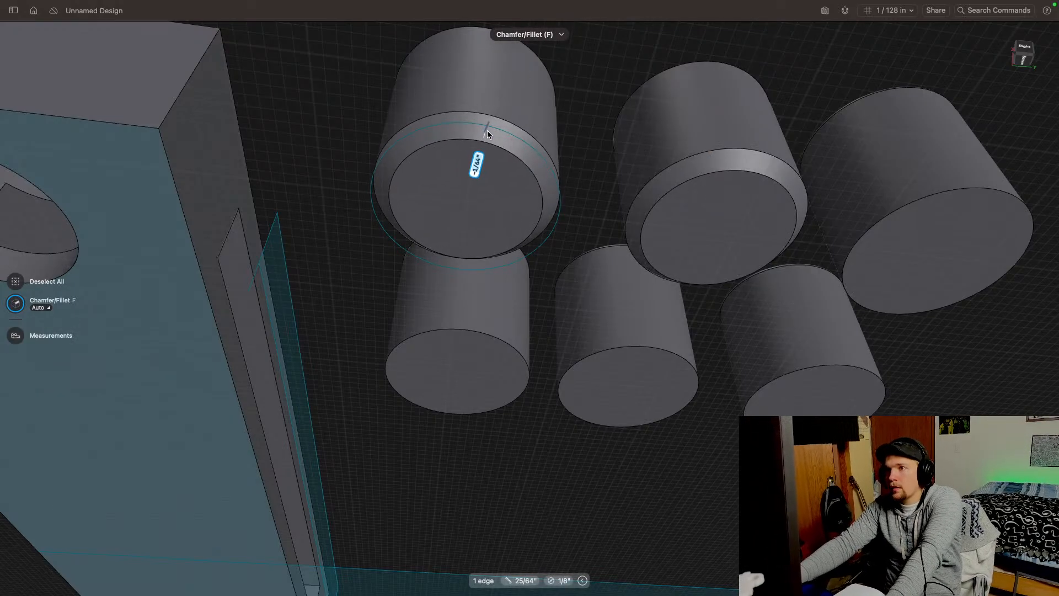
Step: Chamfer the bottom edges of the first two cylinders in the other row by 1/64 inch
left_click(468, 332)
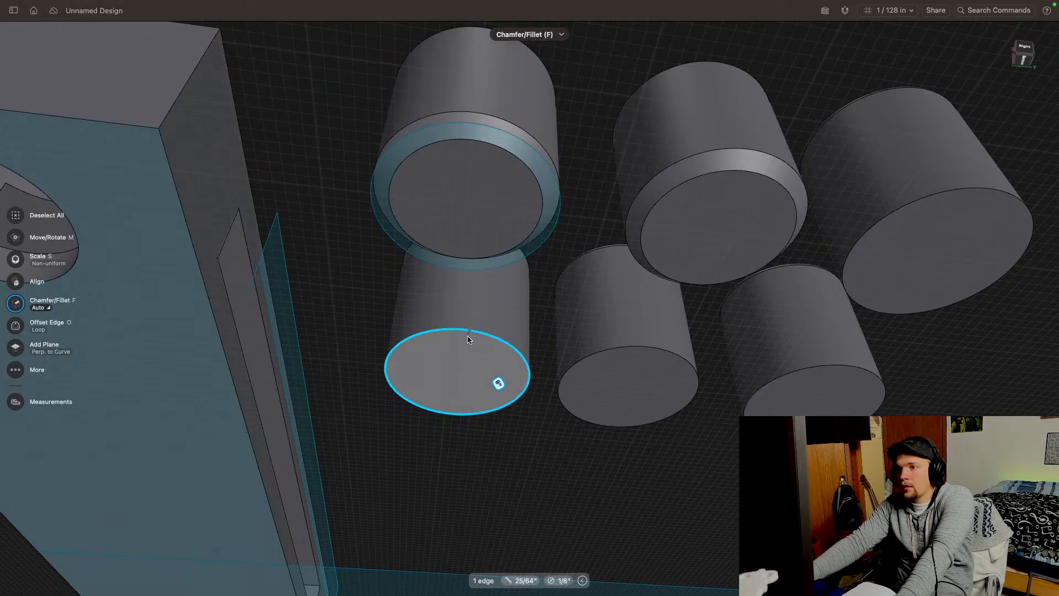
left_click_drag(469, 339, 469, 334)
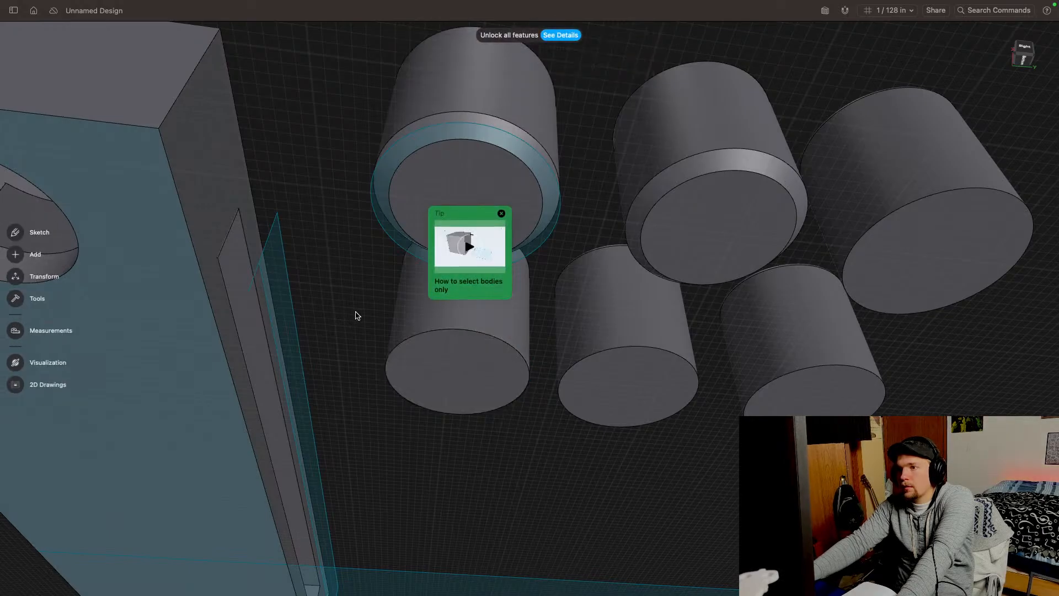
left_click(431, 335)
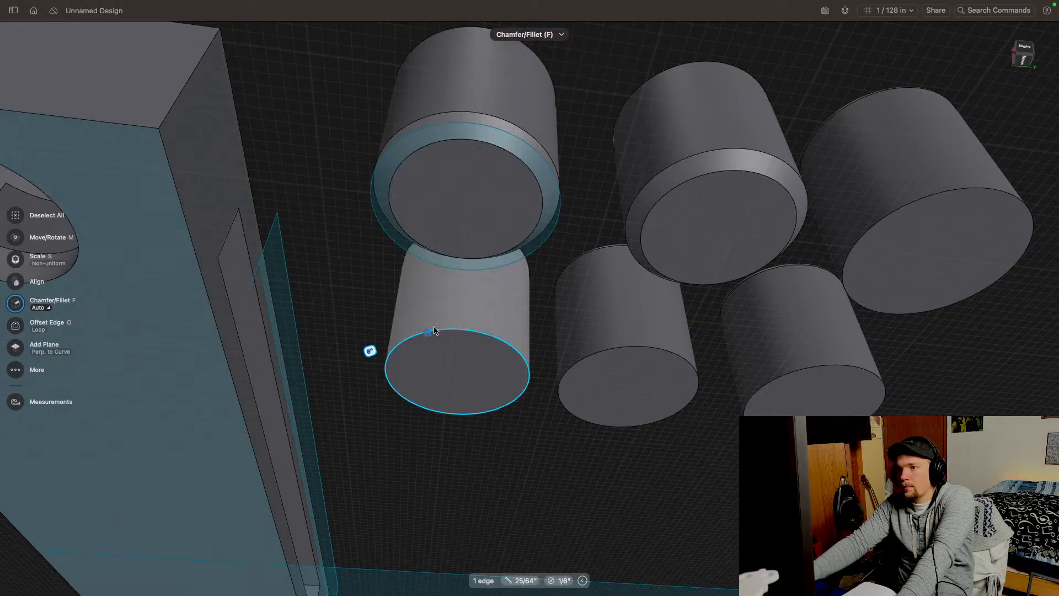
left_click_drag(429, 337, 433, 335)
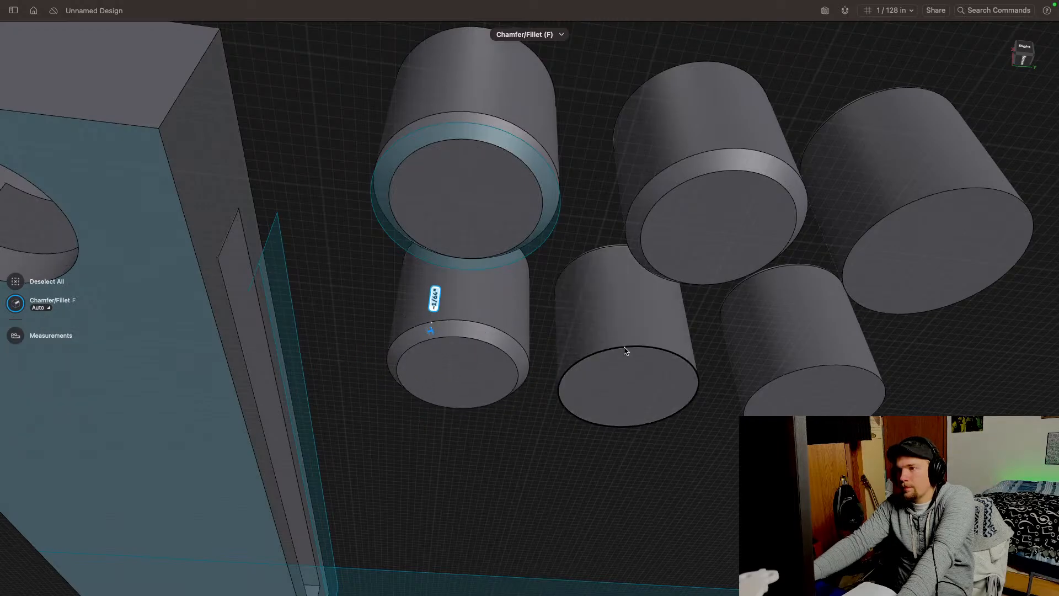
left_click(627, 351)
left_click_drag(627, 351, 625, 349)
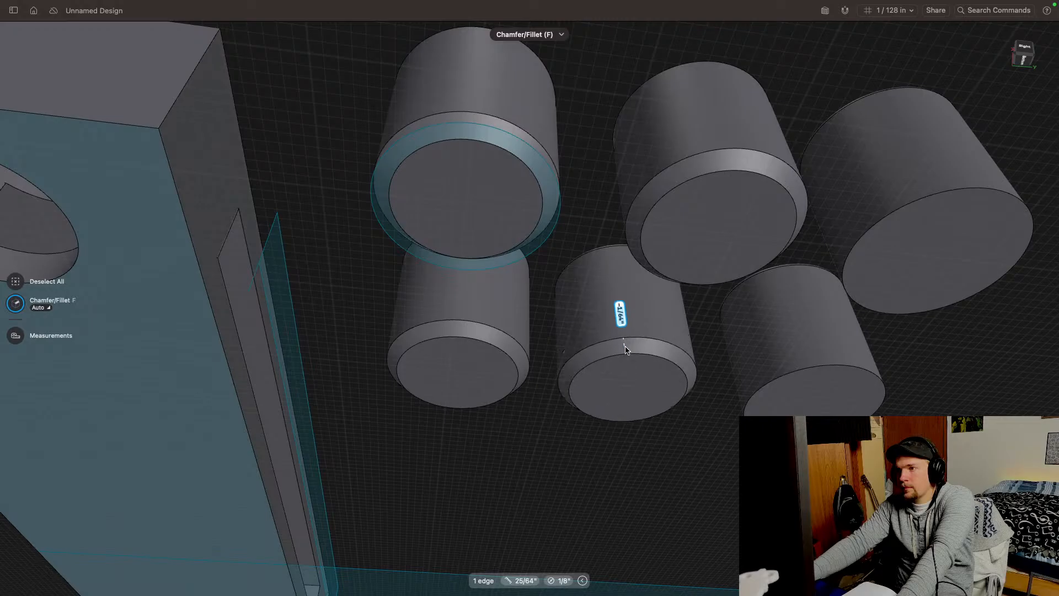
Step: Chamfer the bottom edge of the third cylinder in the second row by 1/64 inch
left_click(787, 382)
left_click(786, 383)
left_click(722, 460)
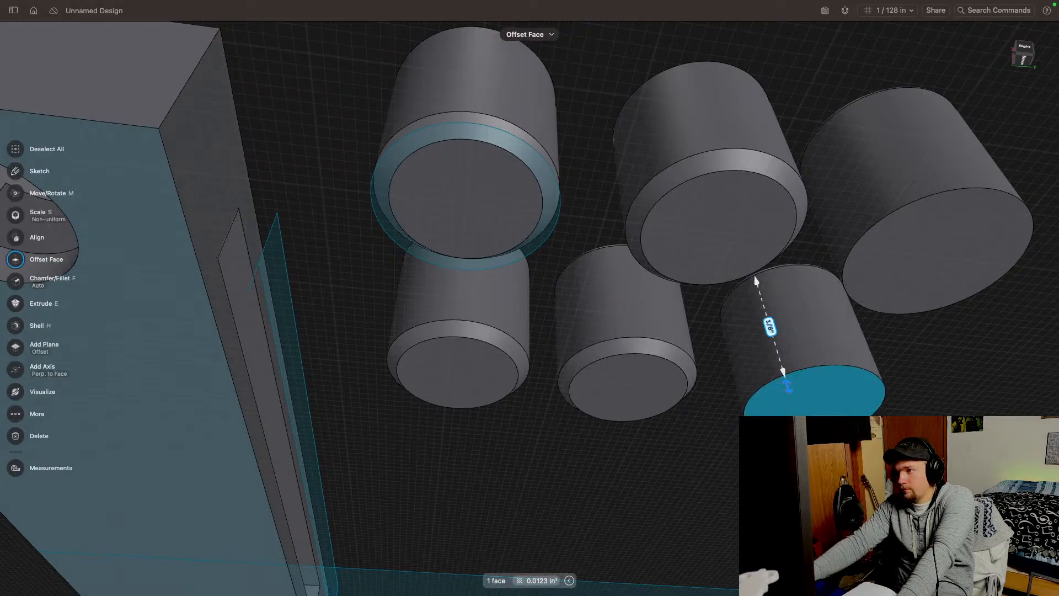
left_click(1037, 412)
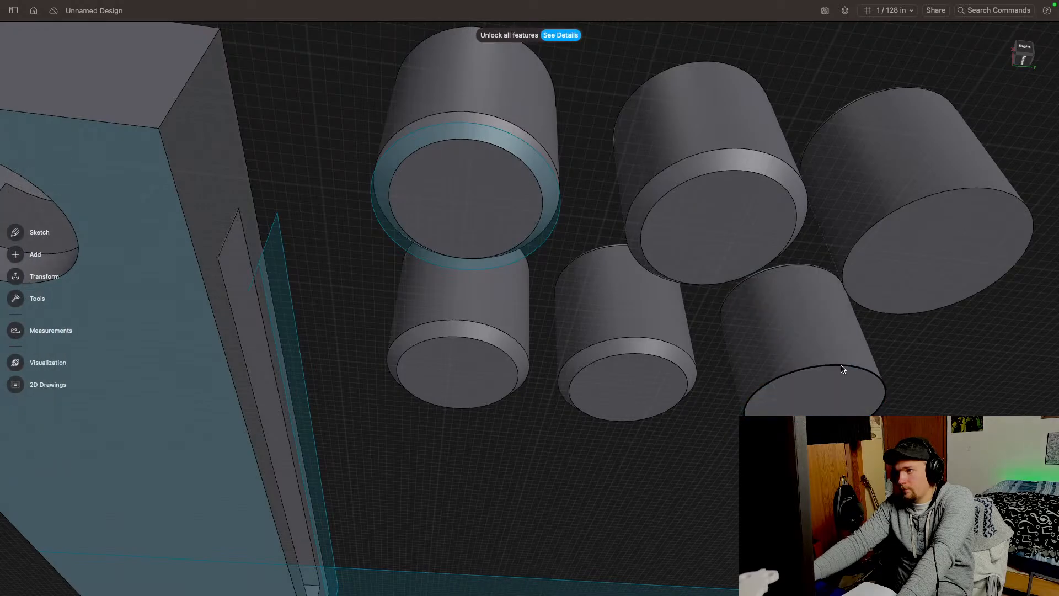
left_click(843, 367)
mouse_move(834, 369)
left_mouse_down()
mouse_move(834, 347)
mouse_move(838, 373)
left_mouse_up()
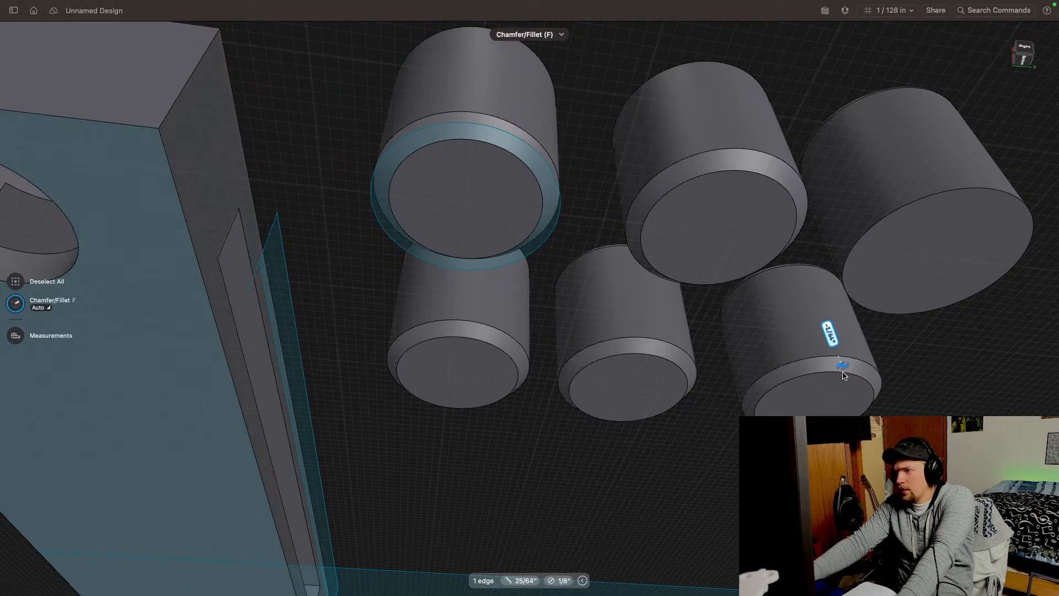
left_click(932, 379)
Step: Replace the bottom chamfer on the second row's cylinder farthest from the bar with a small fillet
middle_click_drag(932, 379, 723, 489)
right_click_drag(723, 490, 795, 557)
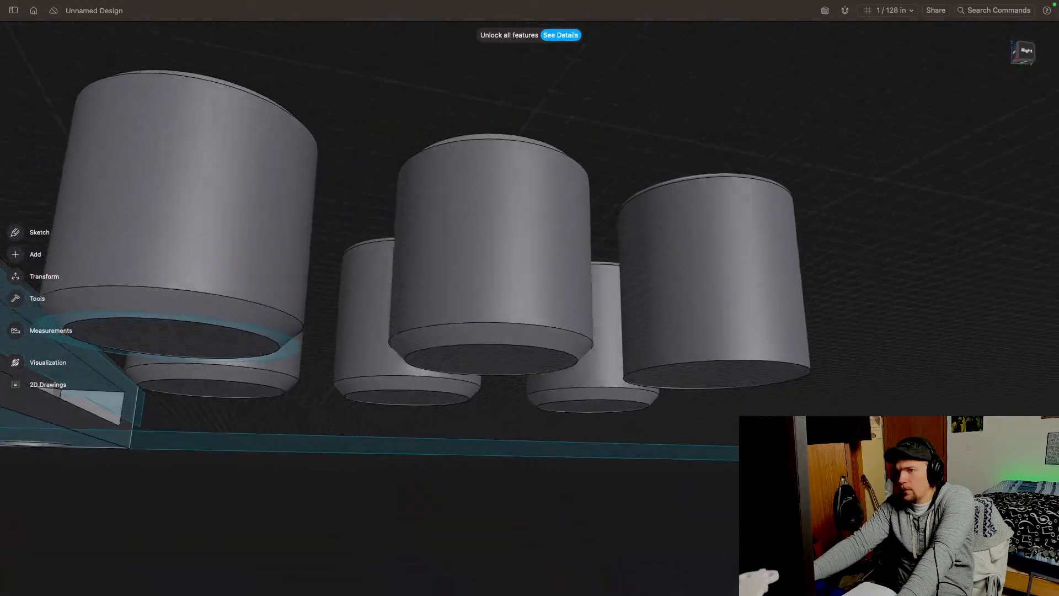
right_click_drag(662, 353, 558, 333)
left_click(903, 411)
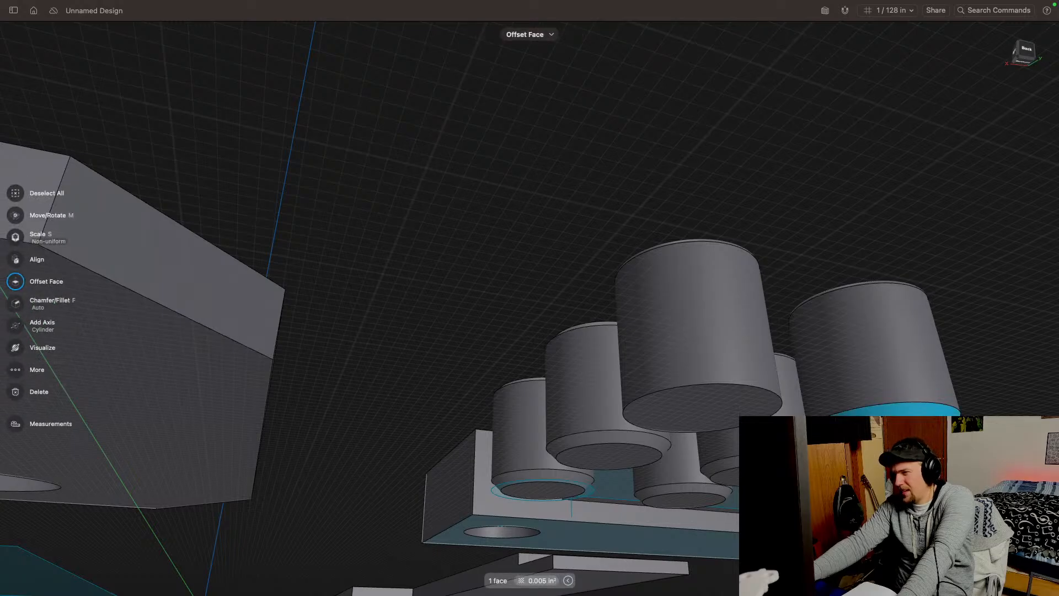
left_click_drag(902, 438, 906, 452)
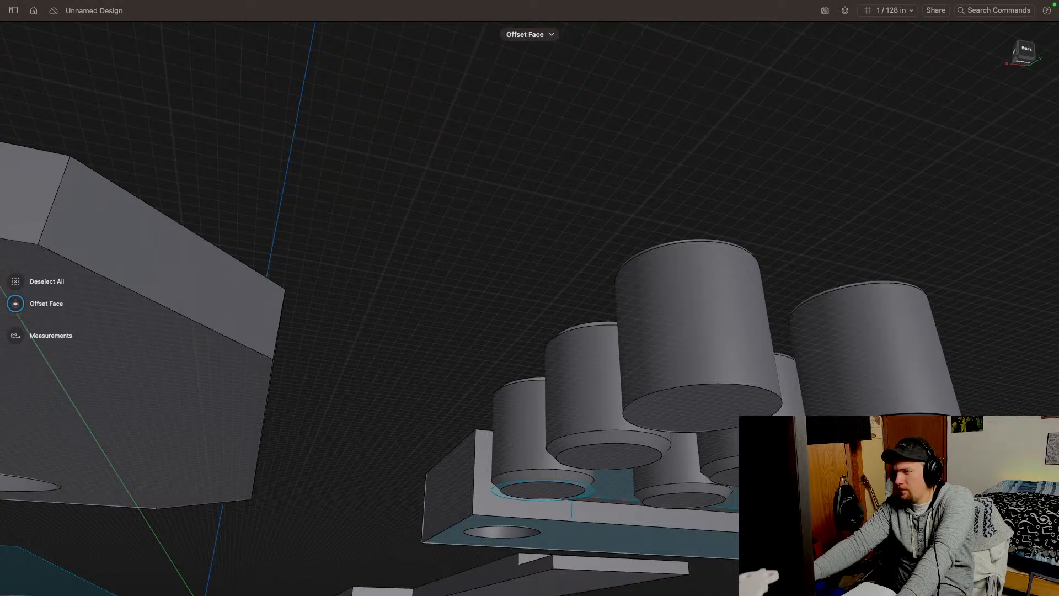
left_click(916, 414)
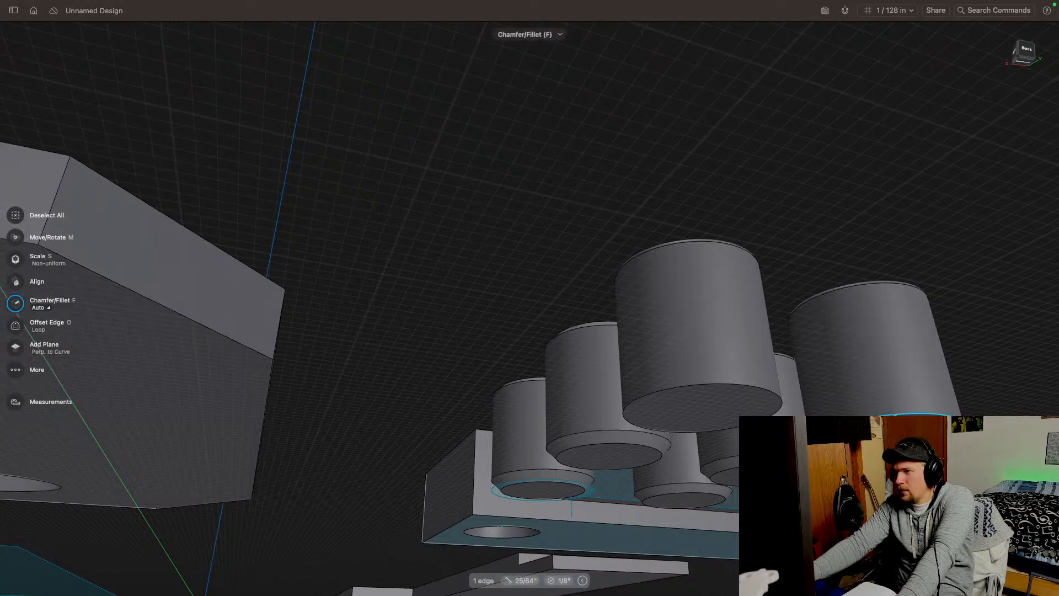
left_click_drag(904, 434, 898, 421)
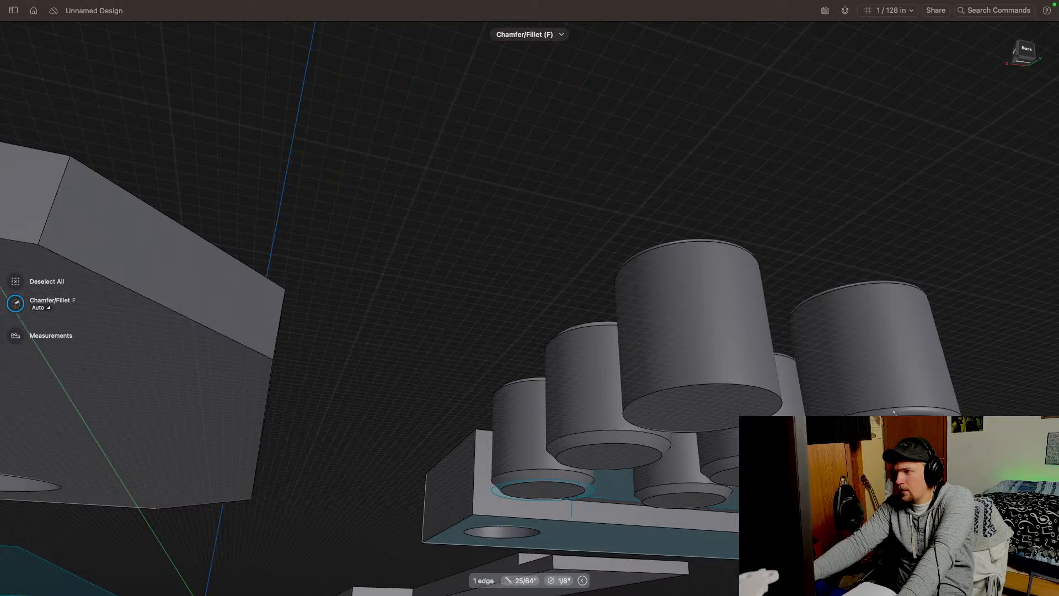
Step: Replace the bottom chamfers on that row's other two cylinders with small fillets, using 1/64 inch on the one nearest the bar
left_click(734, 475)
left_click_drag(751, 479, 753, 489)
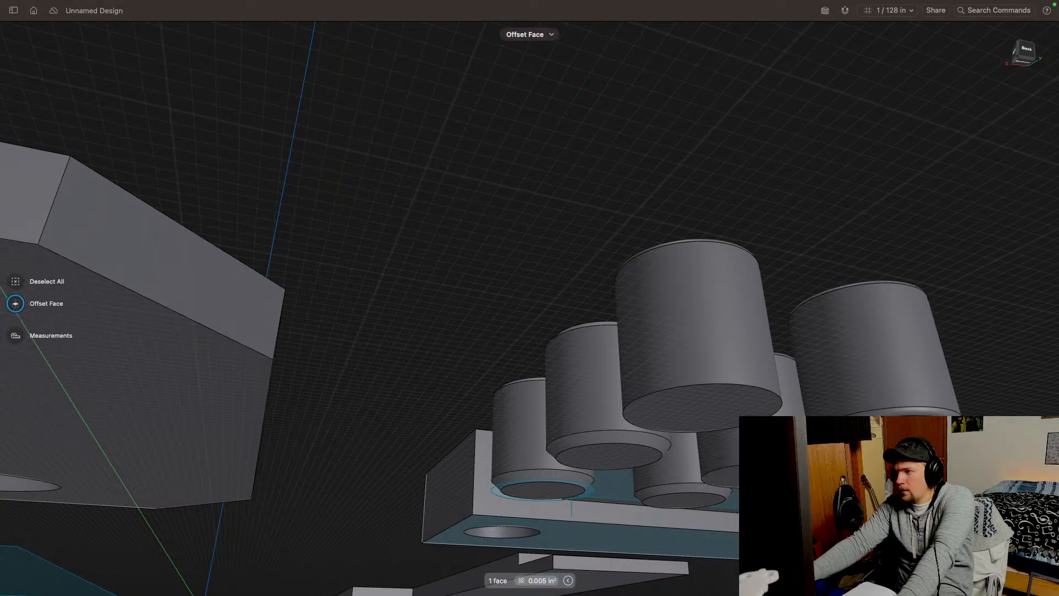
key("Escape")
left_click(737, 481)
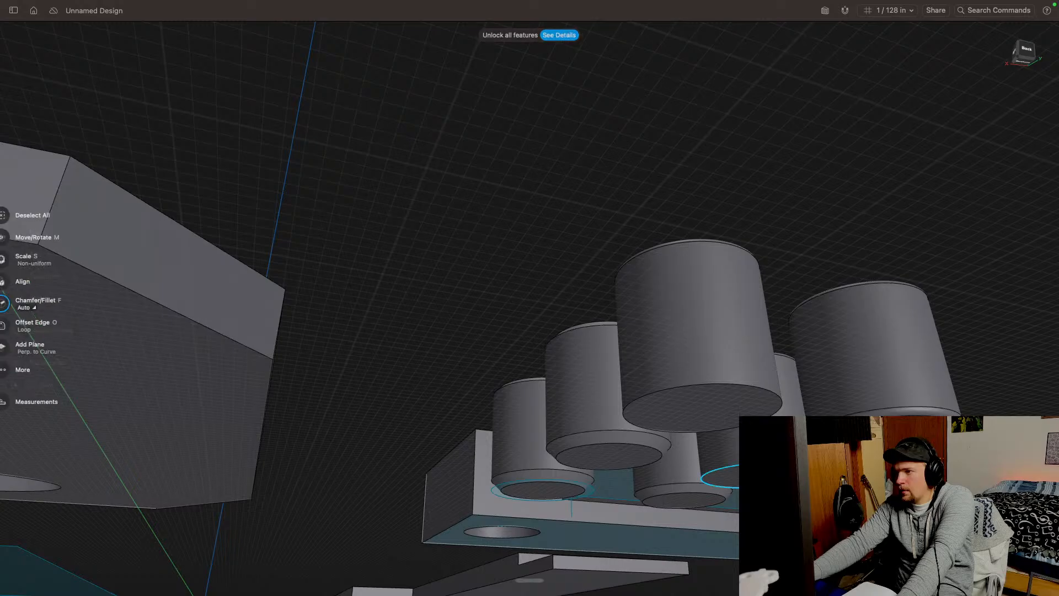
key("f")
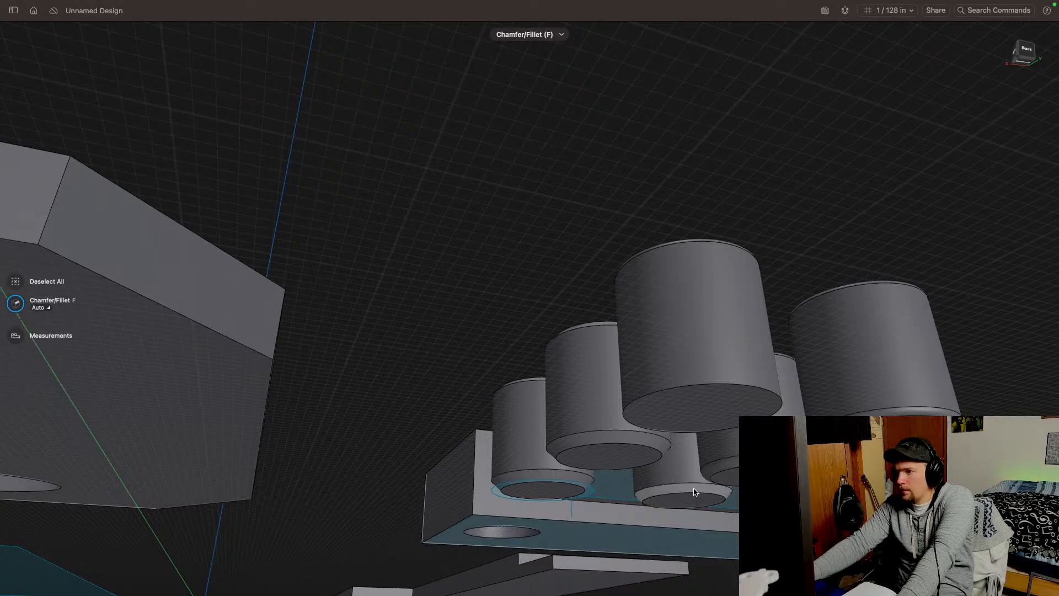
left_click(694, 493)
left_click(685, 502)
key("f")
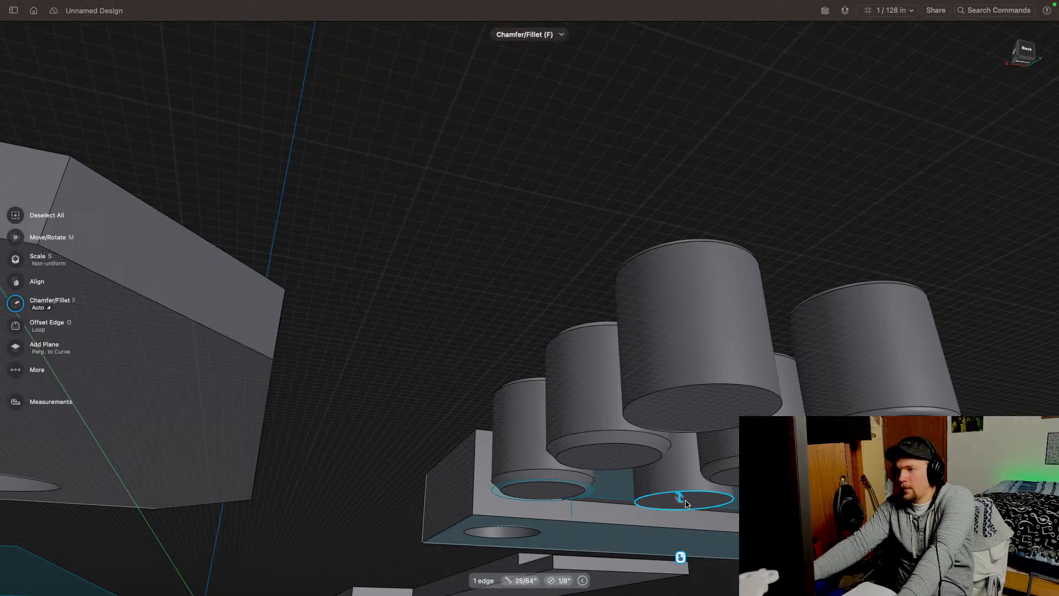
left_click_drag(681, 502, 681, 506)
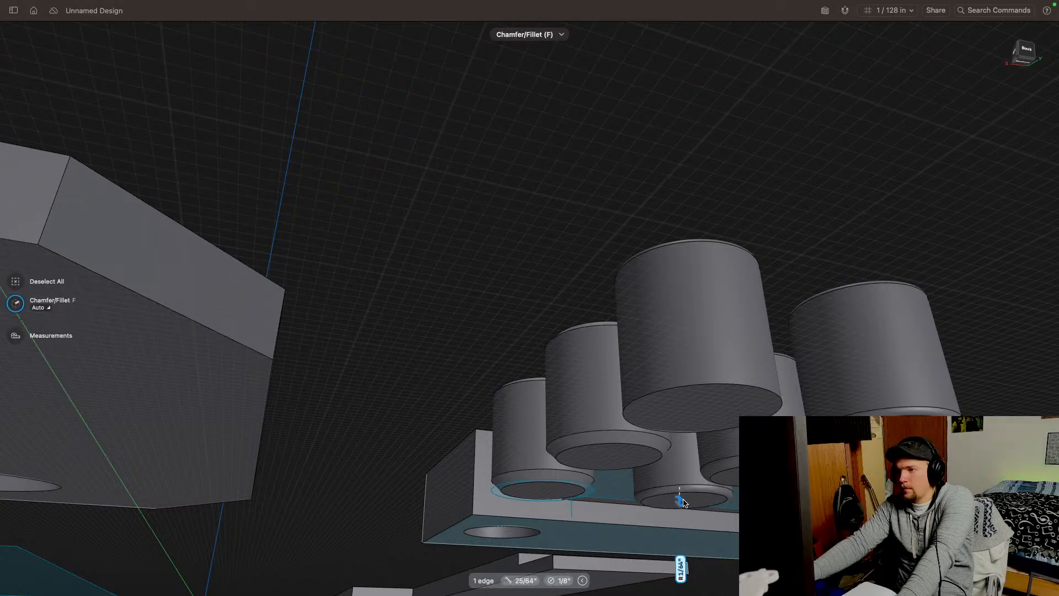
Step: Remove the top edge fillet from the front-row cylinder farthest from the bar
left_click(404, 334)
middle_click_drag(690, 229, 832, 236)
right_click_drag(859, 186, 849, 268)
left_click(822, 262)
left_click(918, 263)
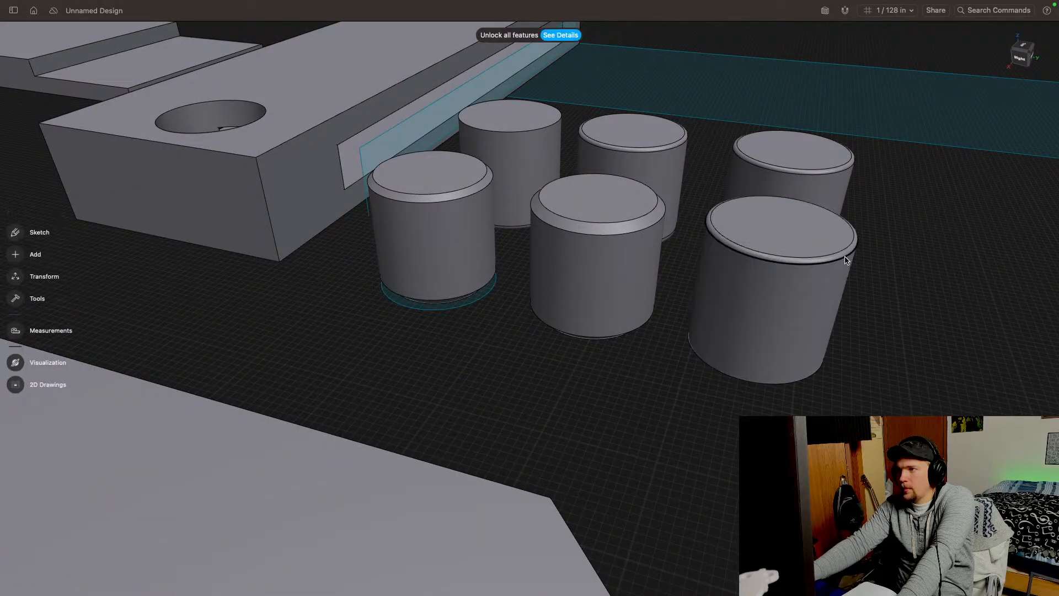
left_click(846, 254)
key("Delete")
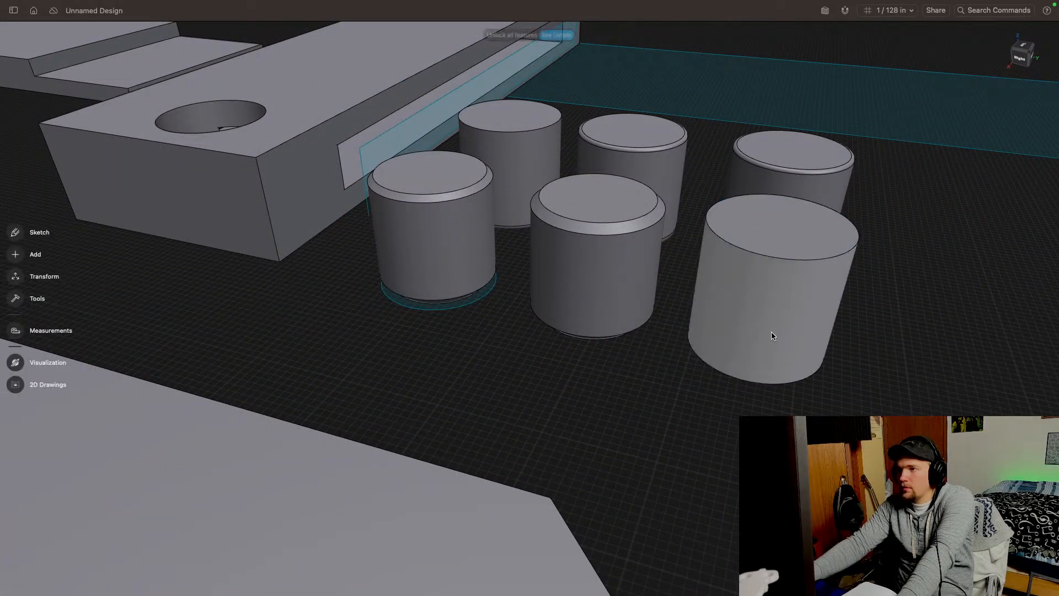
Step: Fillet the top edge of that front-row cylinder by about 1/16 inch, forming a dome with a small flat top
middle_click_drag(422, 367, 441, 304)
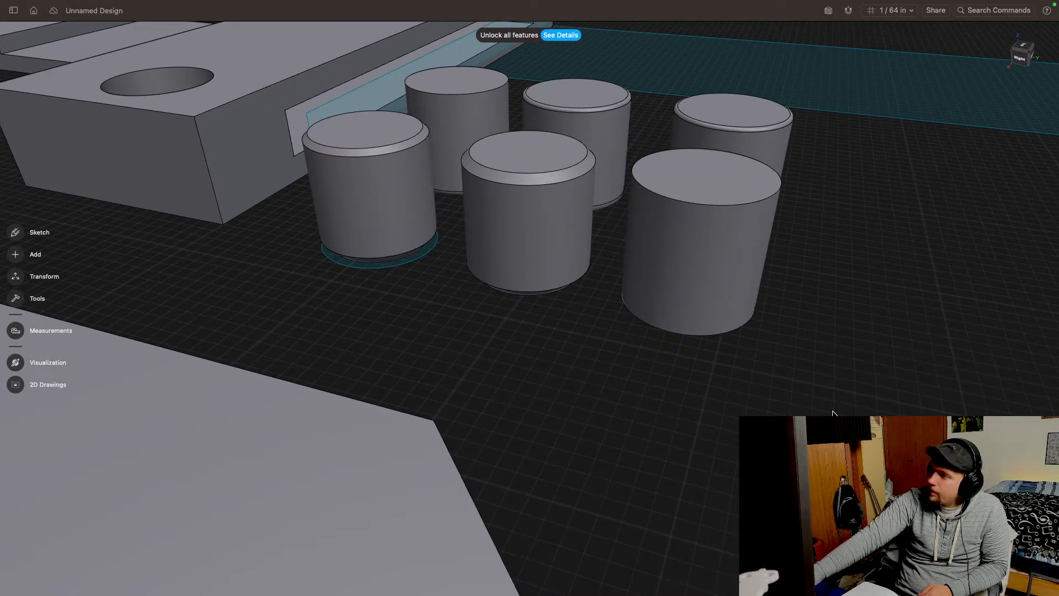
left_click(693, 173)
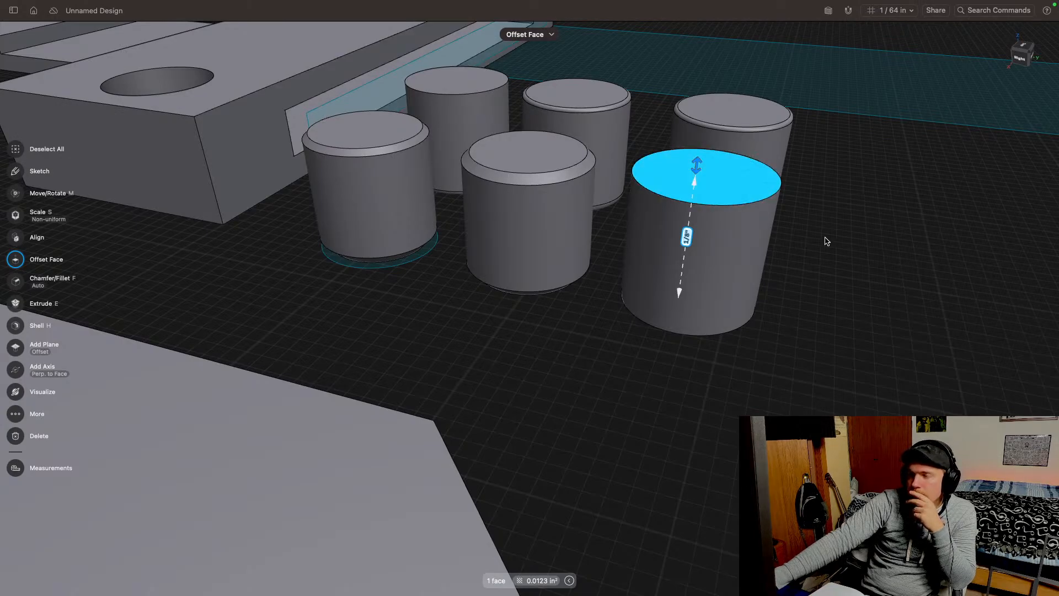
middle_click_drag(823, 236, 676, 375)
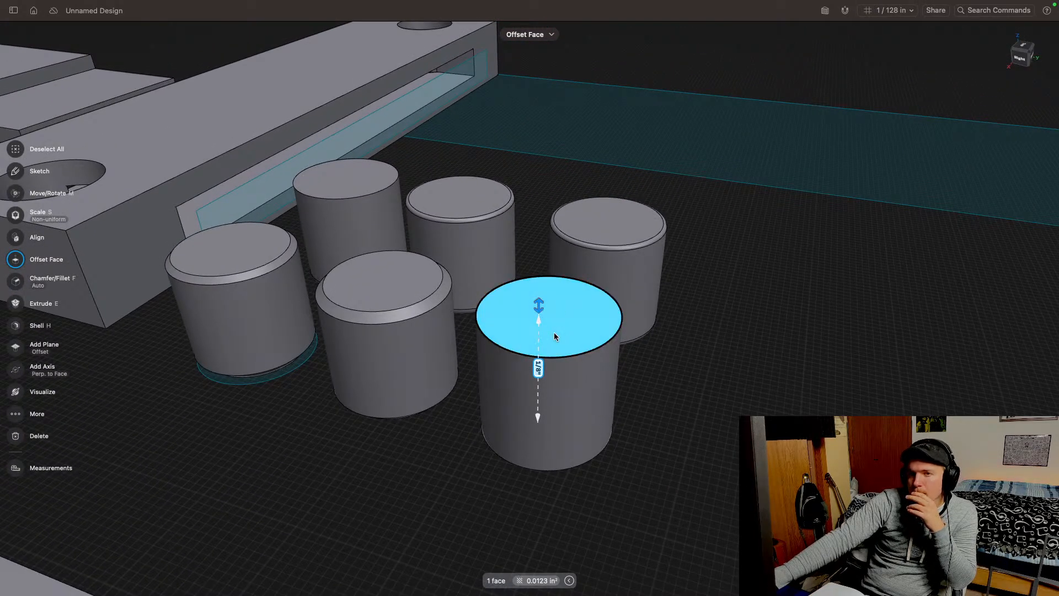
middle_click_drag(366, 456, 397, 433)
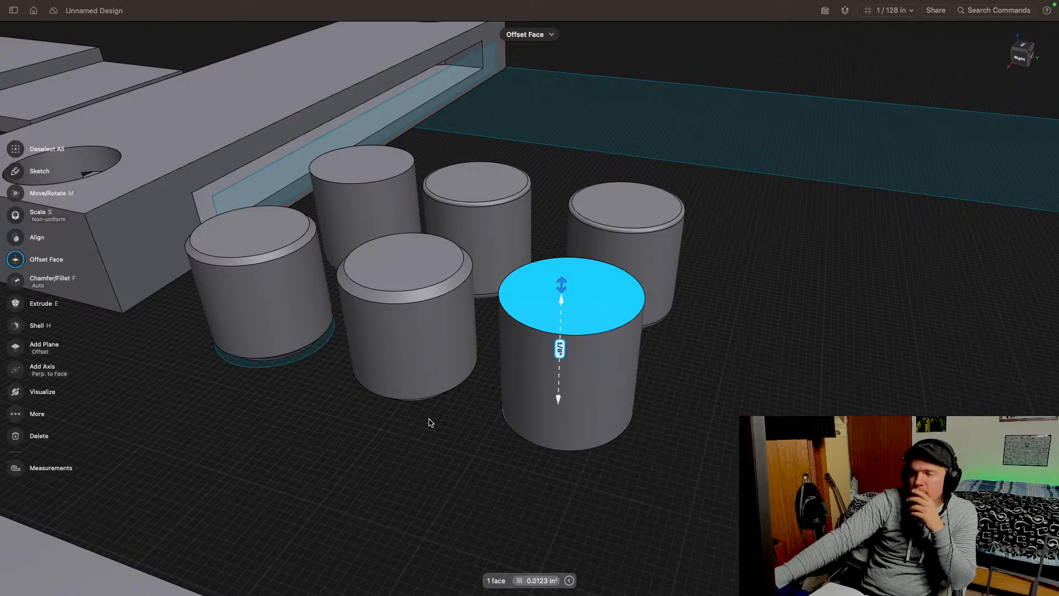
left_click(1019, 61)
right_click_drag(784, 113, 807, 206)
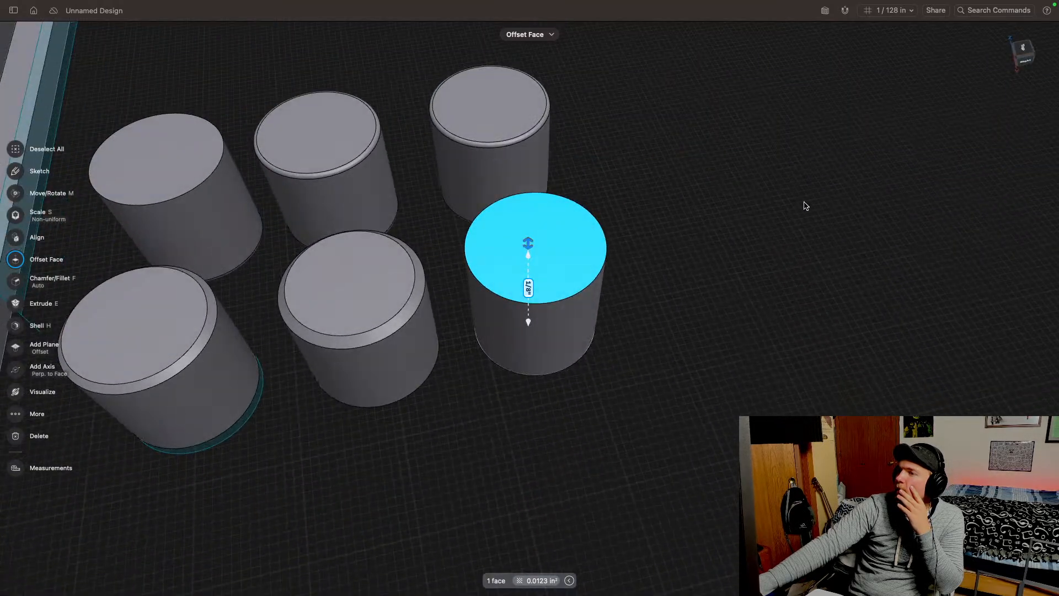
left_click(618, 257)
left_click(605, 261)
mouse_move(669, 232)
left_mouse_down()
mouse_move(688, 233)
mouse_move(639, 255)
mouse_move(662, 224)
left_mouse_up()
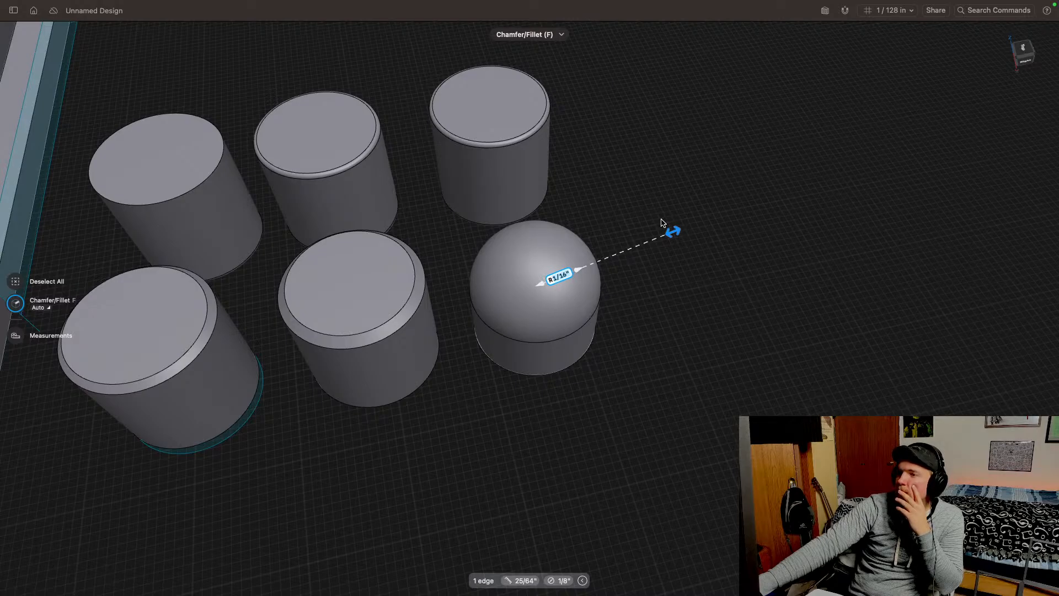
left_click_drag(661, 224, 657, 227)
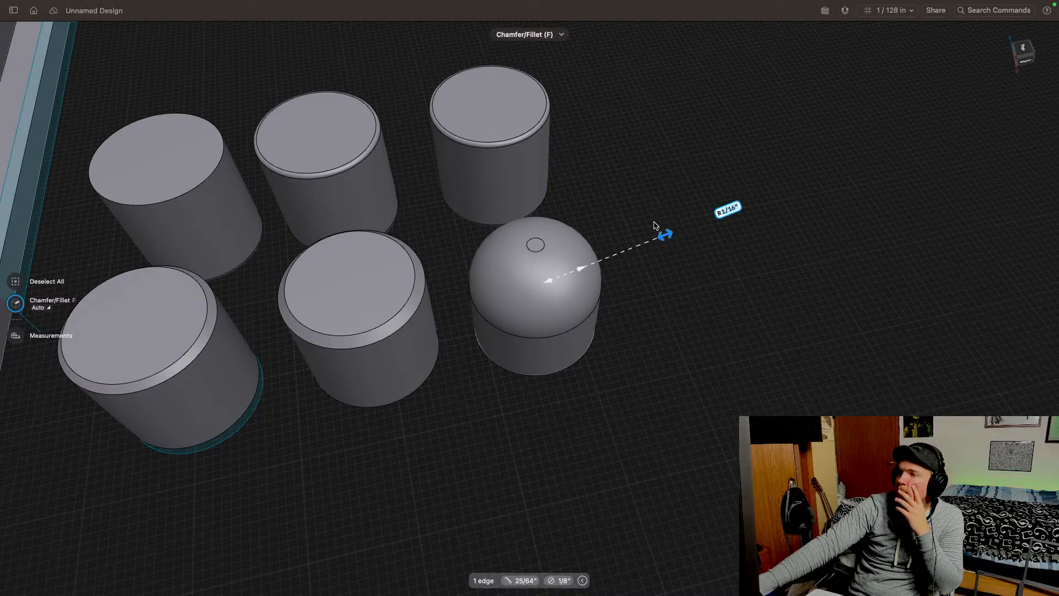
middle_click_drag(689, 306, 738, 296)
left_click(738, 295)
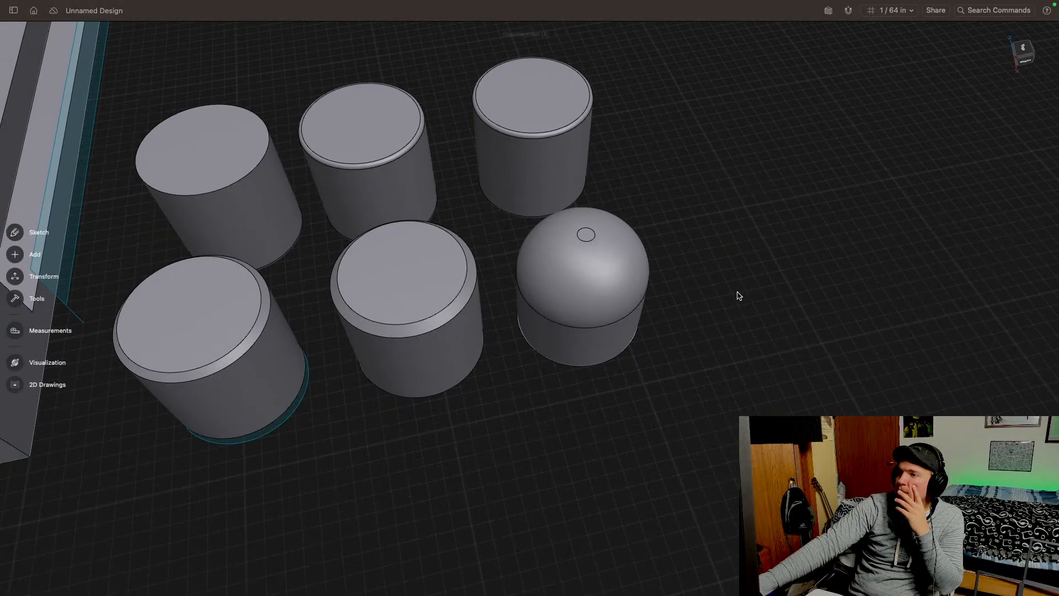
Step: Offset the dome's small flat top face upward to a height of 5/32 inch
left_click(591, 240)
left_click_drag(591, 235, 592, 235)
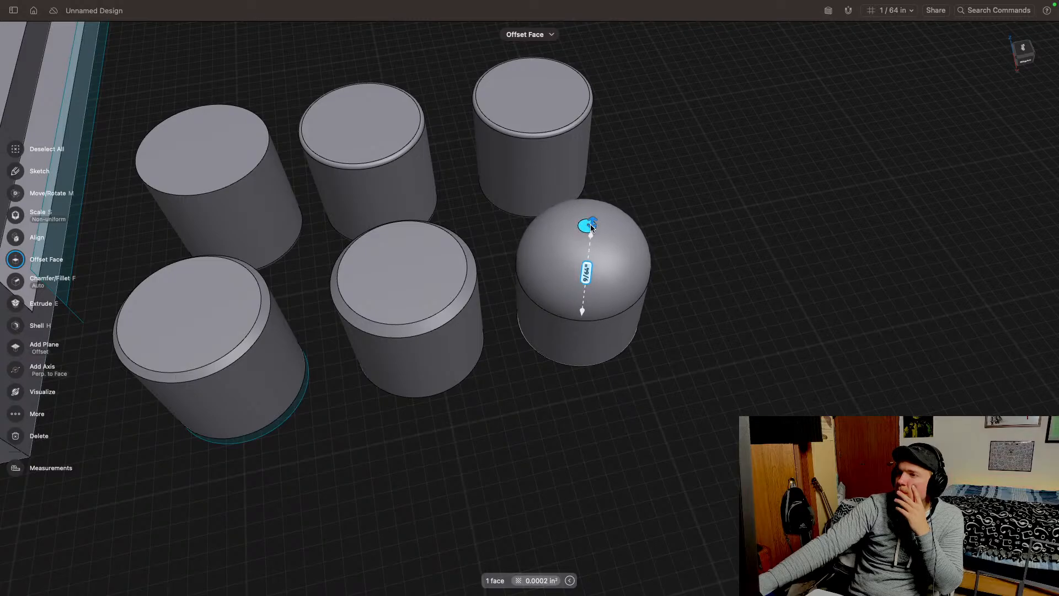
middle_click_drag(677, 251, 677, 223)
mouse_move(1017, 58)
left_mouse_down()
mouse_move(1002, 20)
mouse_move(1020, 42)
left_mouse_up()
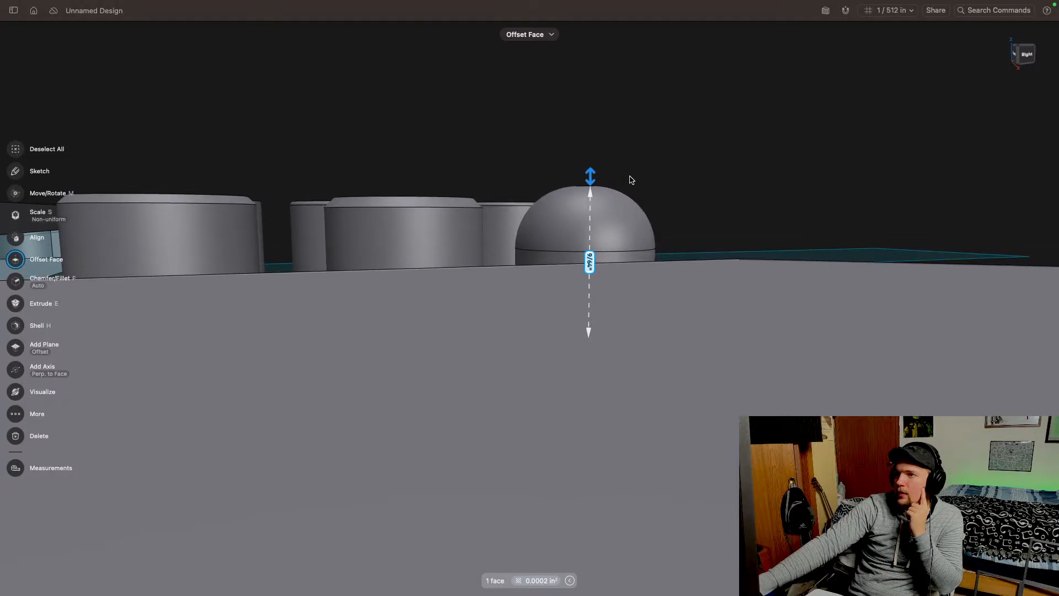
left_click_drag(593, 181, 592, 161)
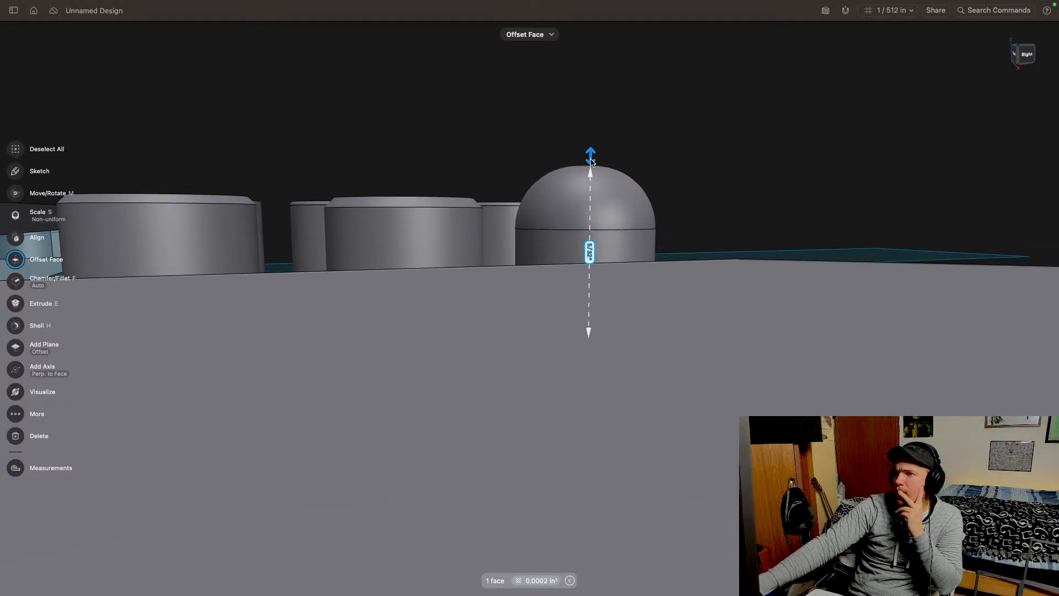
left_click(775, 209)
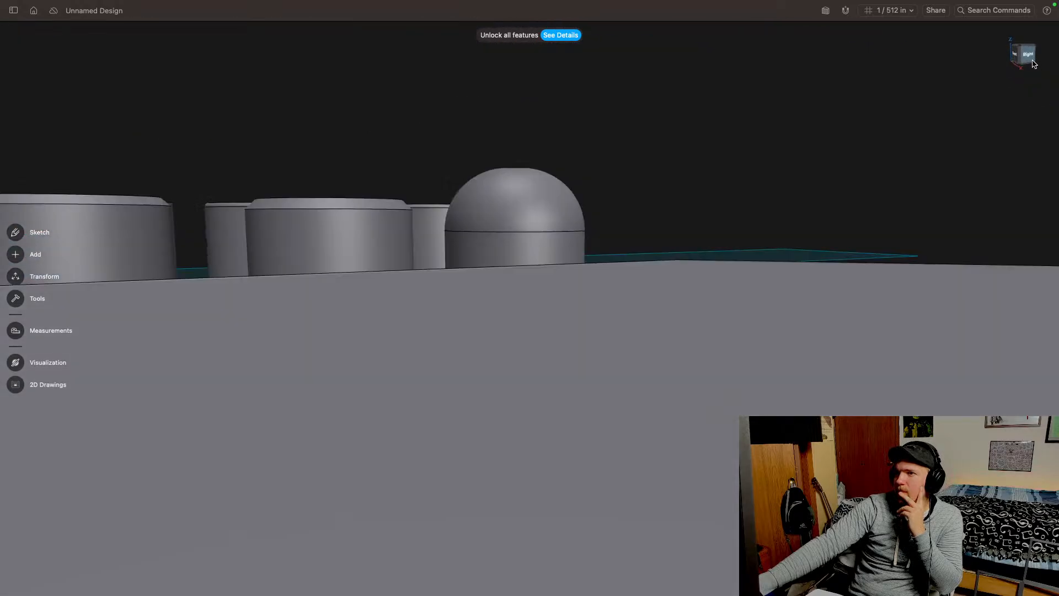
Step: Examine the finished cylinder tops and the plain-edged cylinder beside the bar from the side and at an angle
left_click(1031, 60)
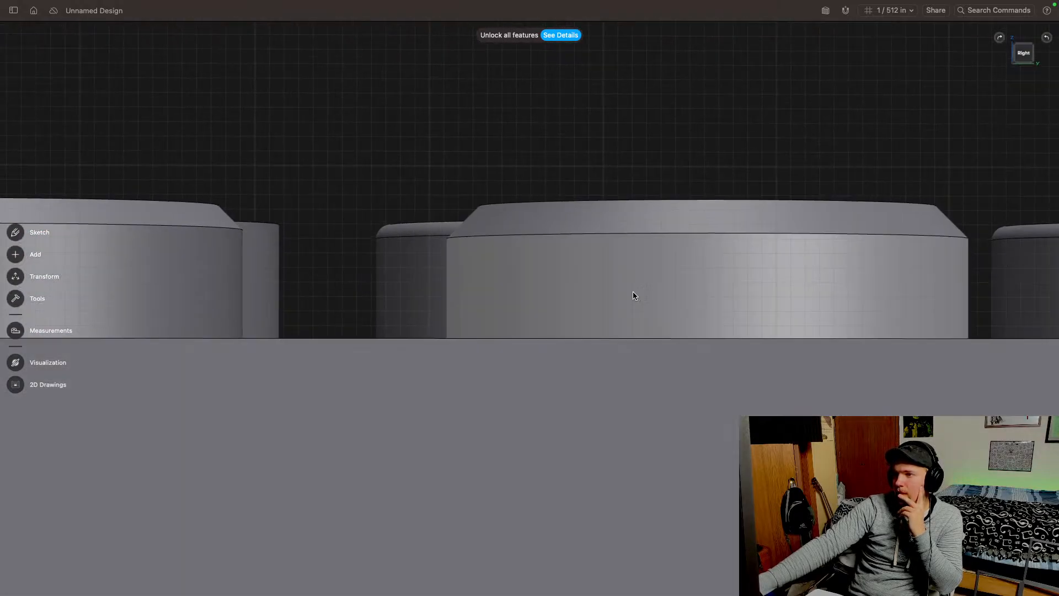
middle_click_drag(405, 287, 662, 362)
scroll(662, 362, "down", 5)
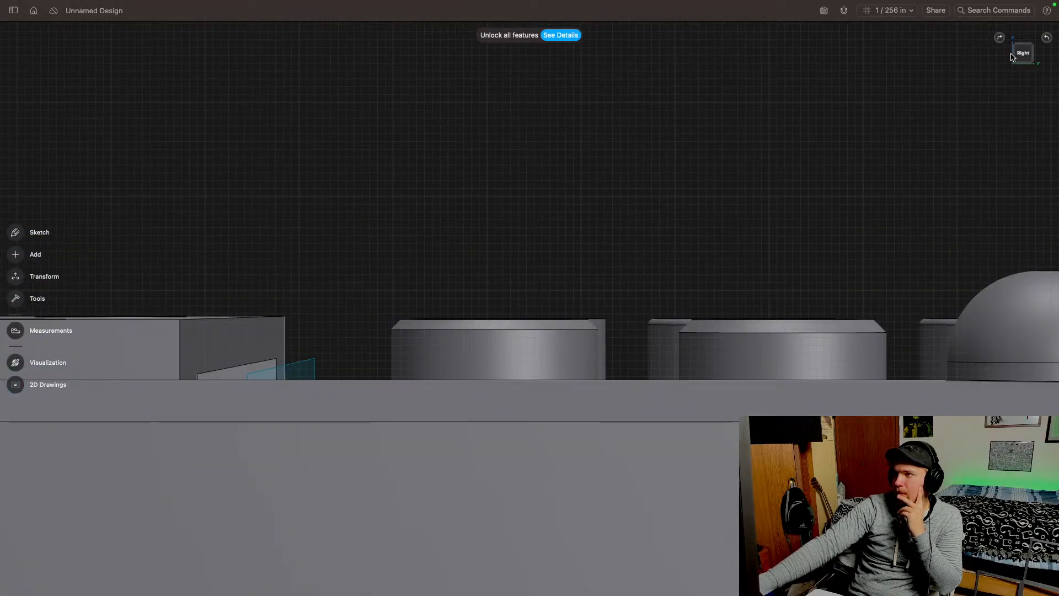
left_click_drag(1020, 55, 1049, 80)
middle_click_drag(817, 354, 558, 337)
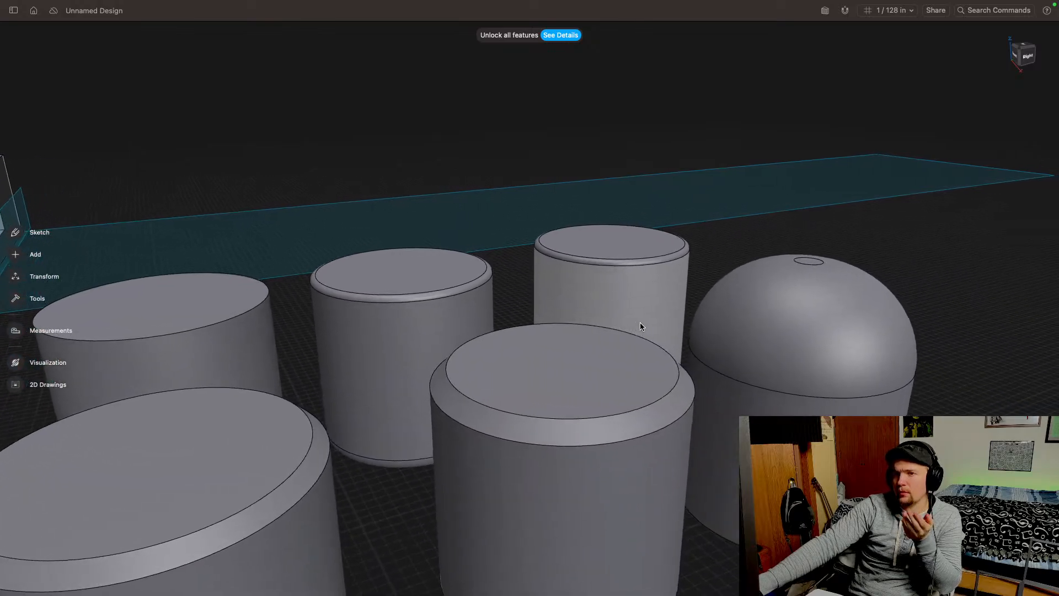
right_click_drag(605, 373, 994, 207)
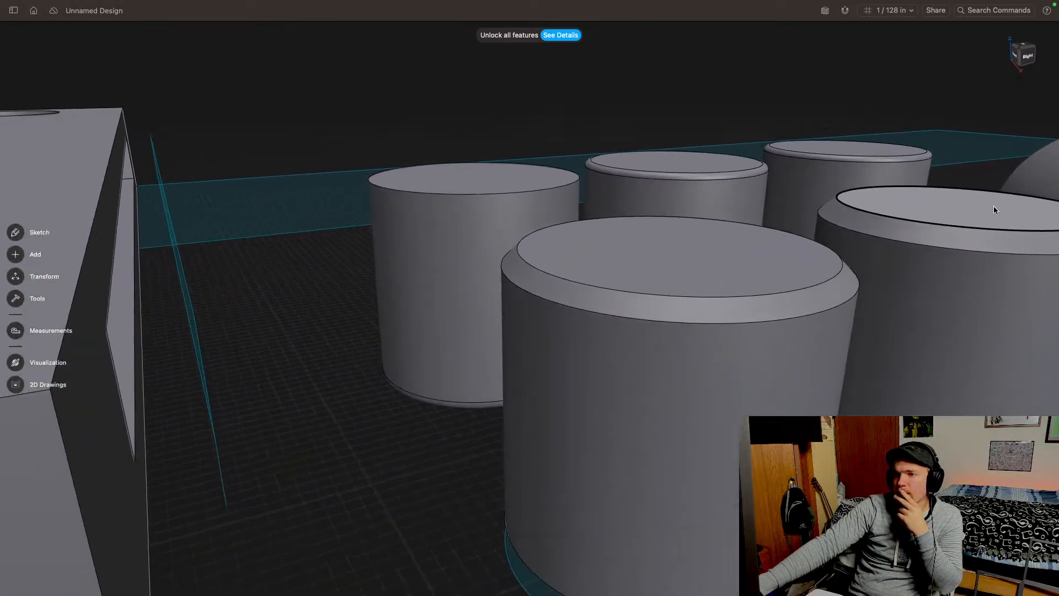
left_click(534, 194)
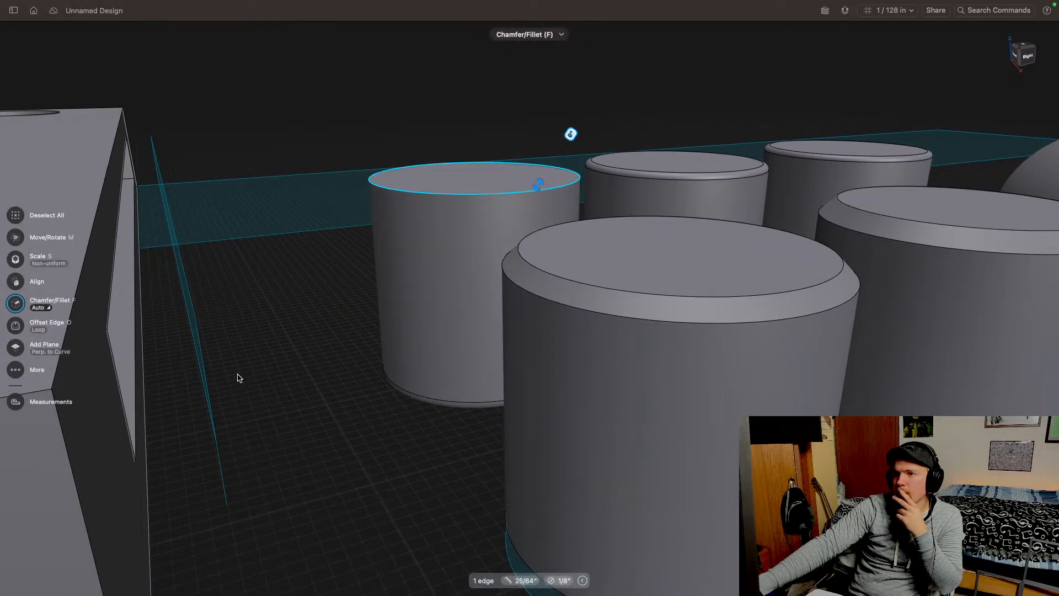
left_click(326, 429)
Step: Examine the bar with its two holes and slot from the front and from above
scroll(457, 361, "down", 8)
middle_click_drag(499, 366, 710, 343)
scroll(705, 345, "down", 5)
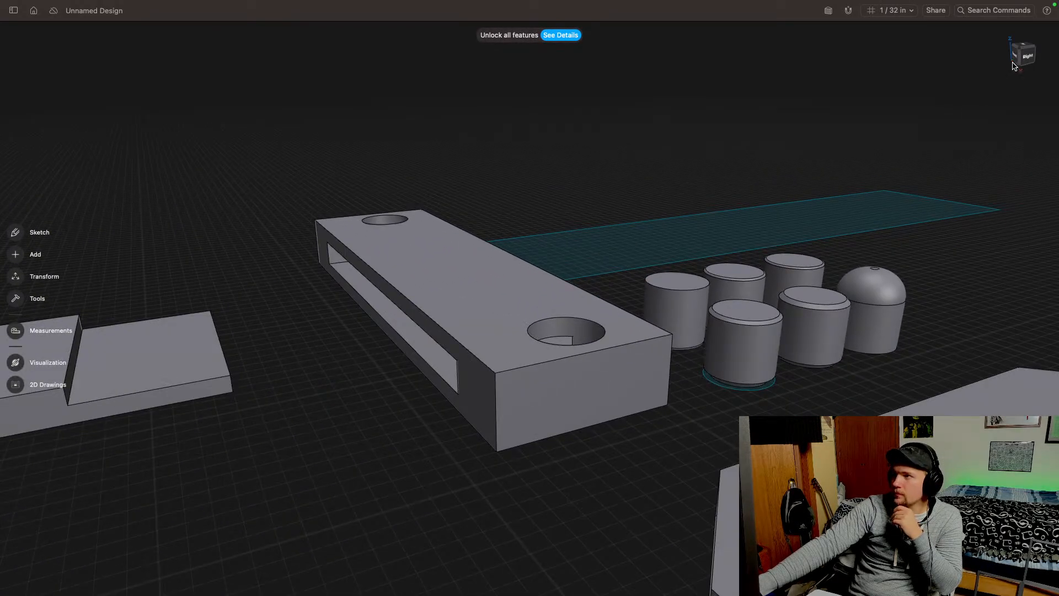
left_click_drag(1033, 62, 1055, 73)
middle_click_drag(666, 397, 780, 274)
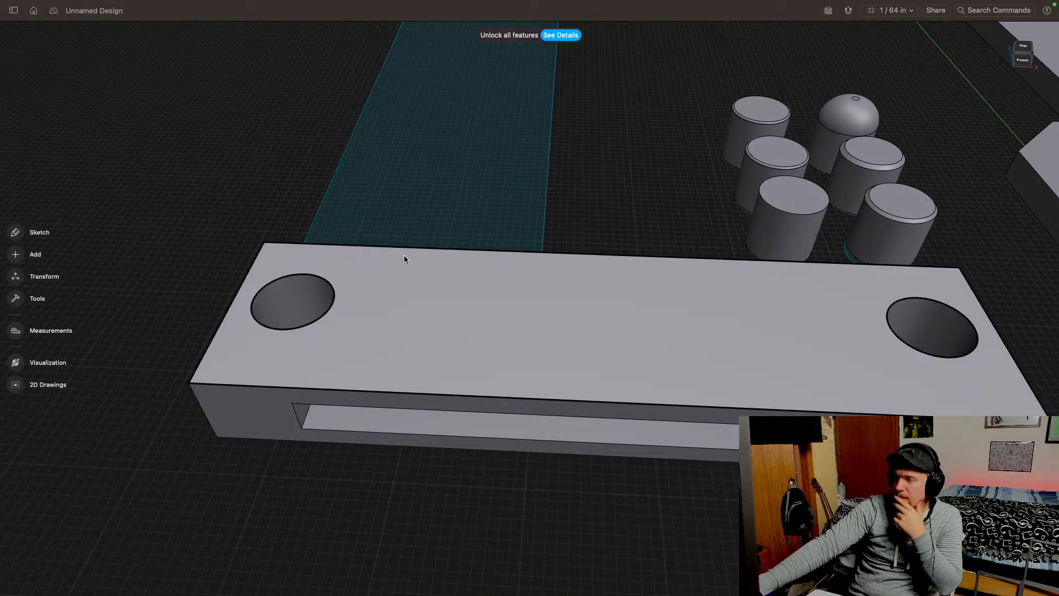
middle_click_drag(404, 260, 605, 265)
left_click_drag(1024, 63, 1055, 86)
middle_click_drag(730, 298, 634, 217)
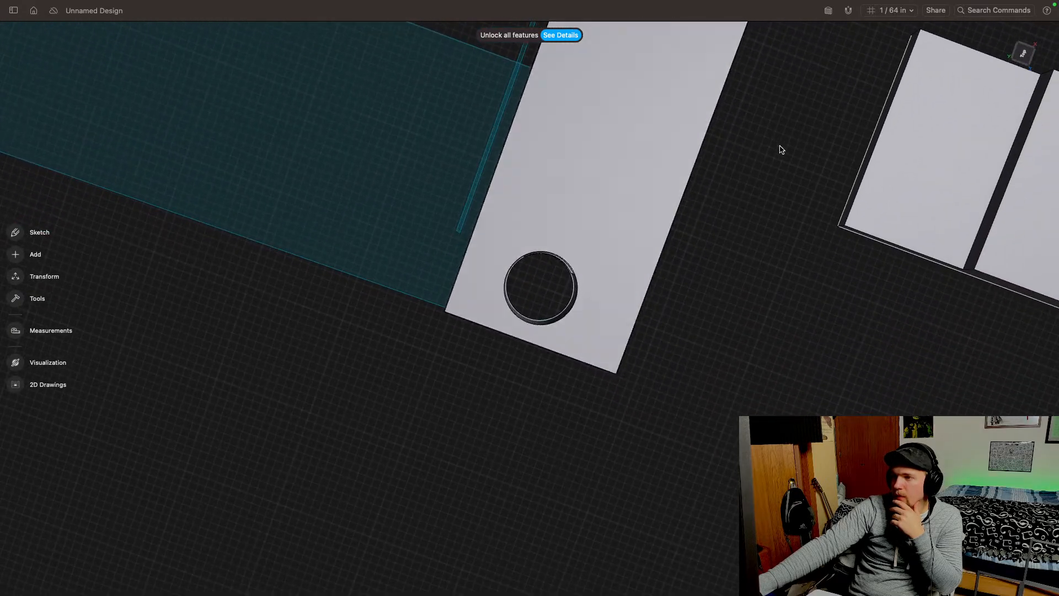
Step: Sketch a 7/16-inch horizontal line in the top view, extending outward from just beyond the bar's lower-left corner
left_click_drag(1022, 58, 1058, 15)
right_click_drag(662, 243, 833, 165)
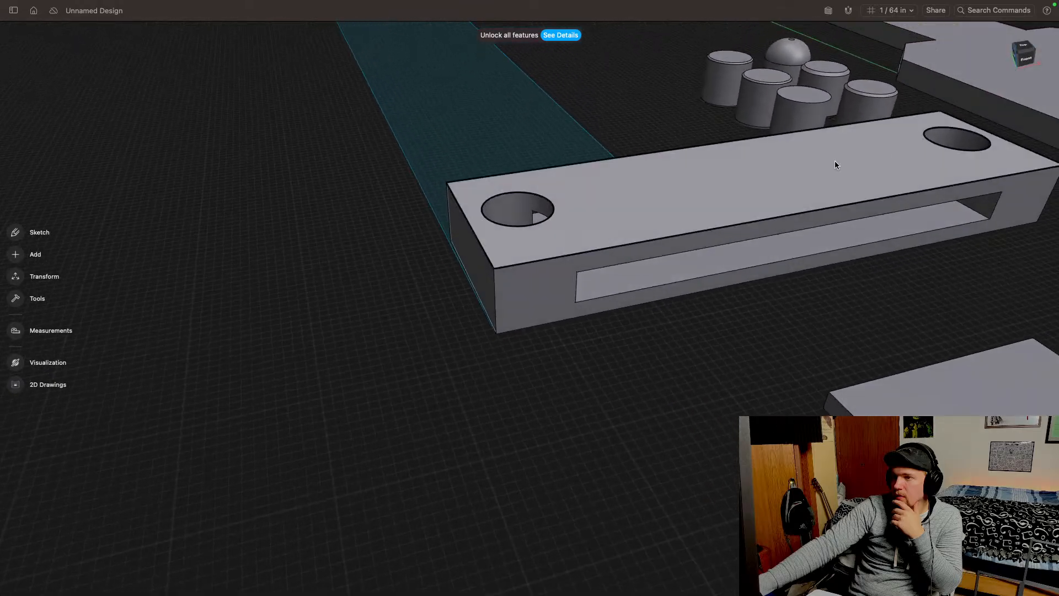
right_click_drag(513, 218, 817, 151)
left_click(1031, 52)
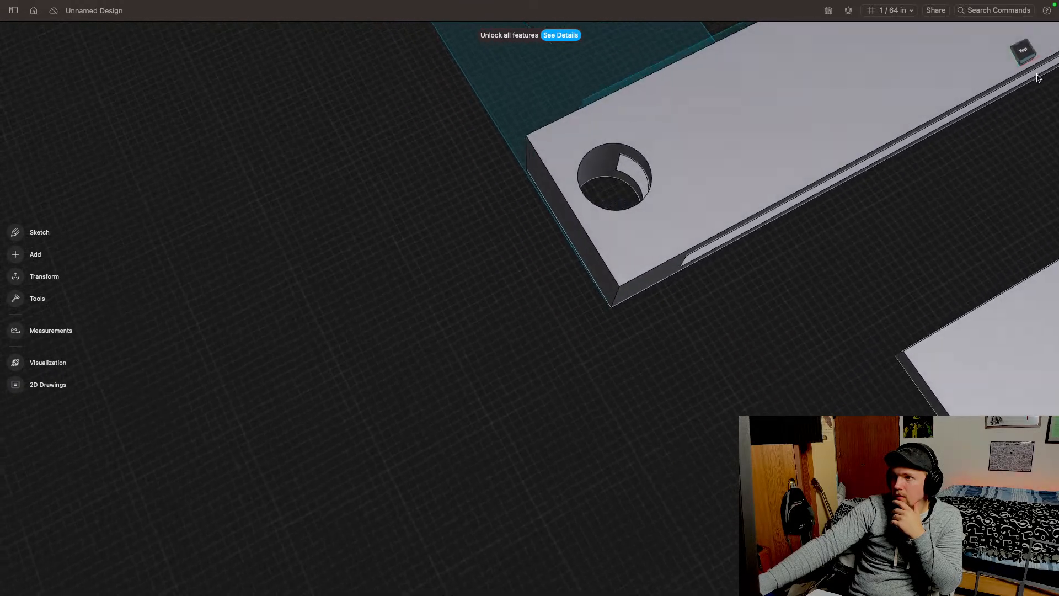
middle_click_drag(561, 152, 560, 187)
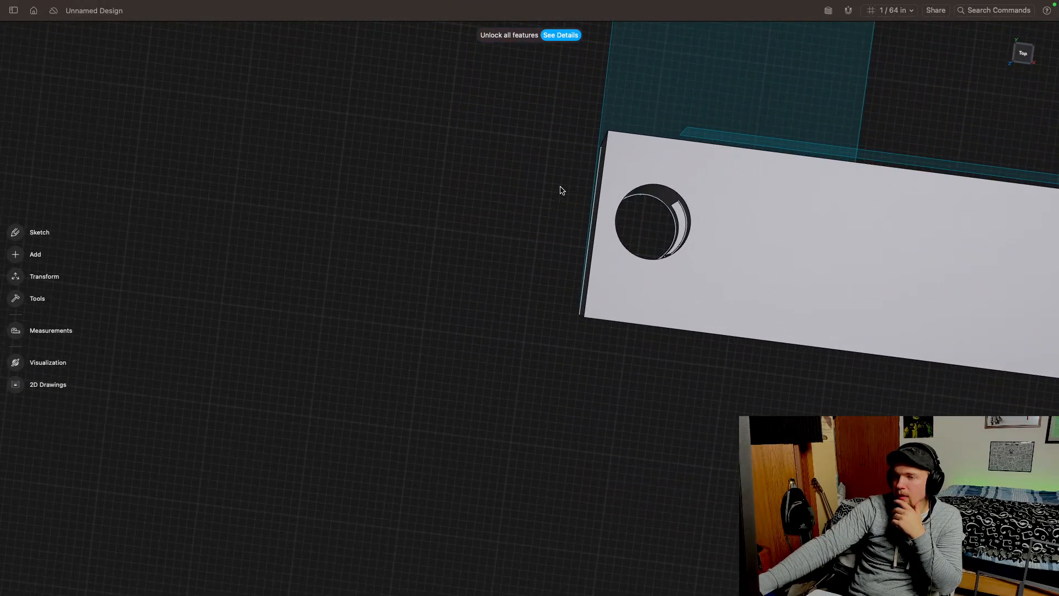
left_click(16, 232)
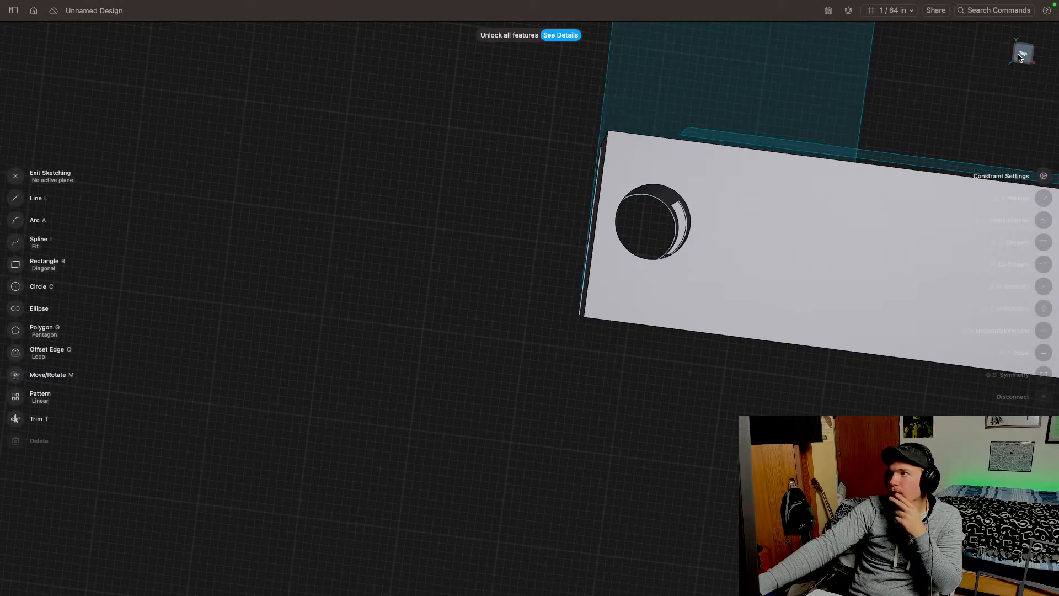
left_click(1020, 57)
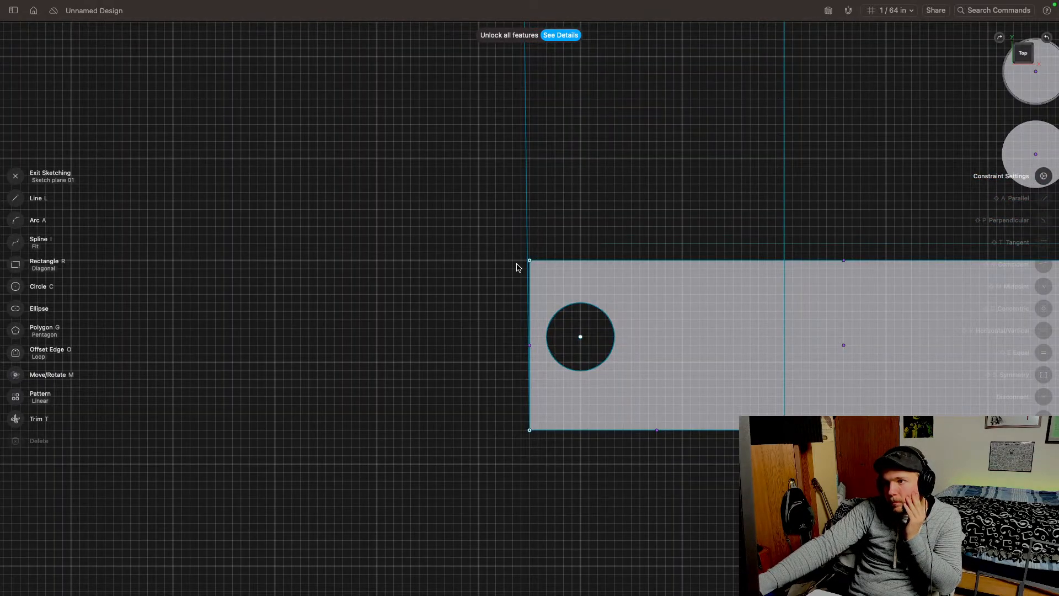
left_click(17, 198)
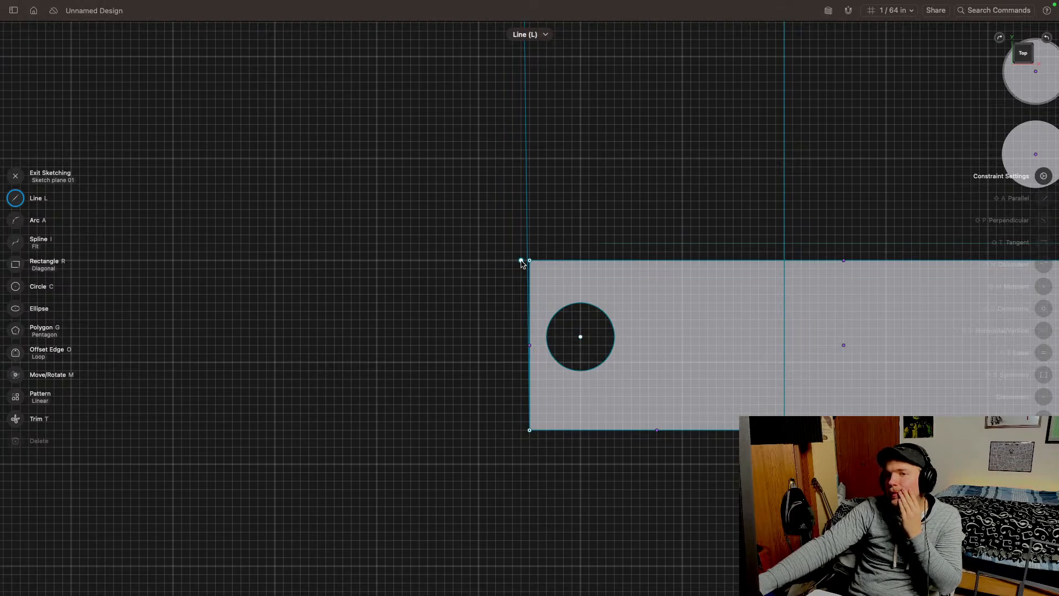
left_click(522, 260)
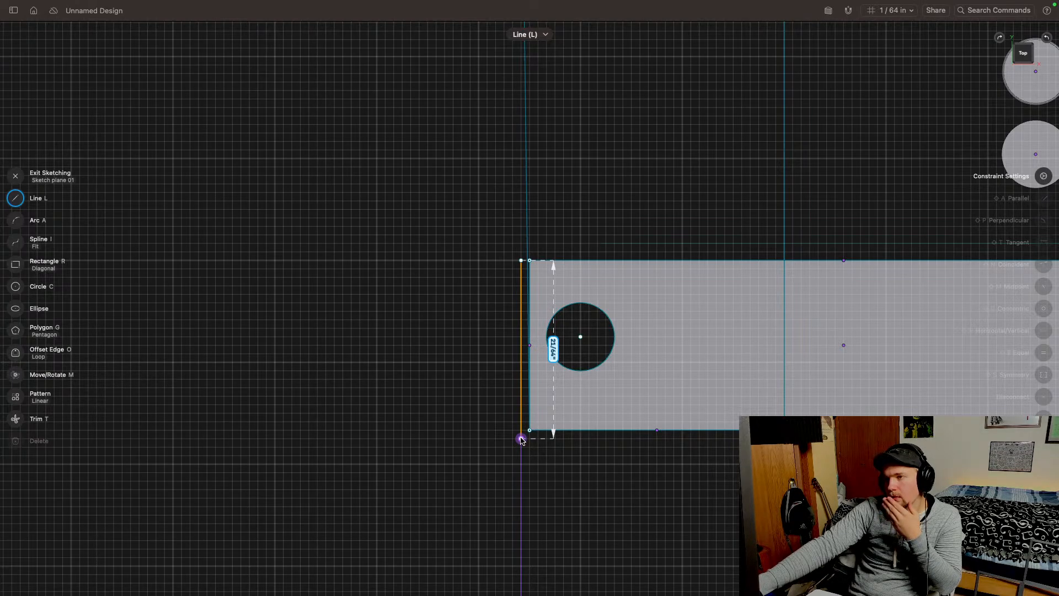
key("Escape")
left_click(521, 441)
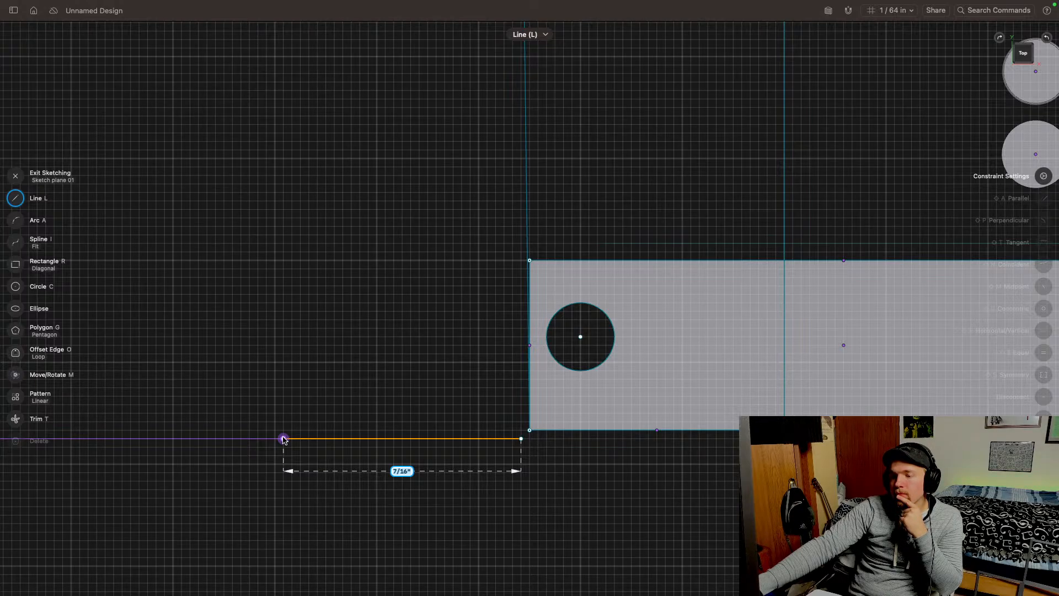
left_click(283, 439)
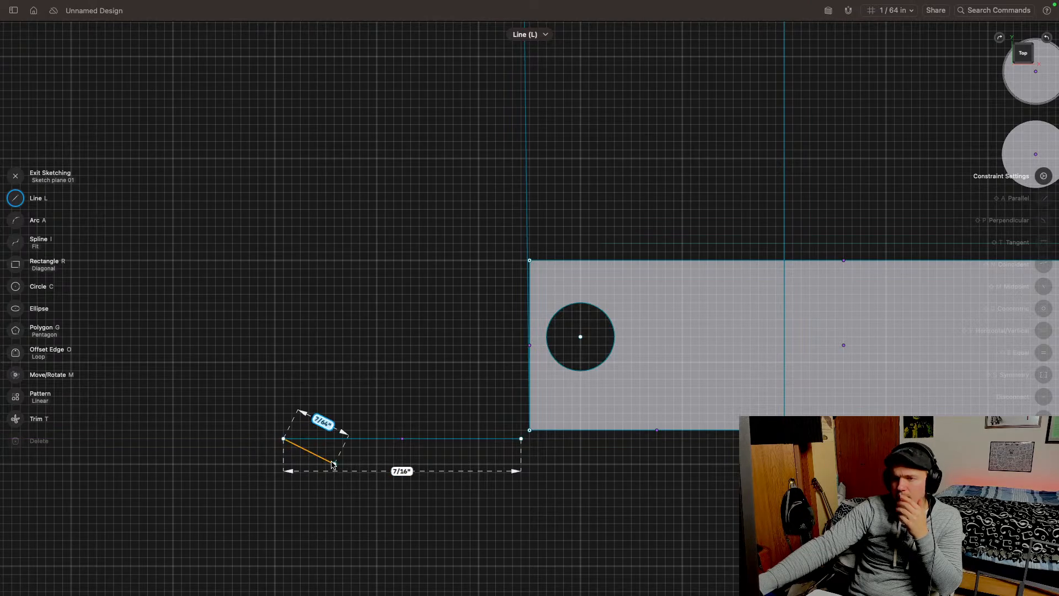
key("Escape")
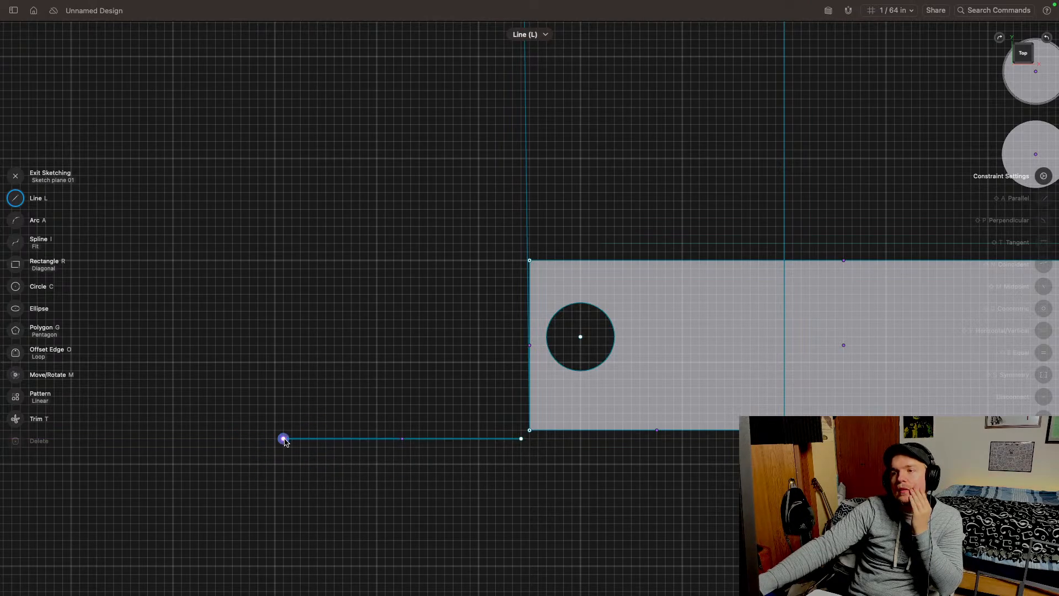
Step: Draw a line about 1 1/64 inches long upward from the horizontal line's outer end and straighten it to exactly vertical
scroll(284, 439, "down", 3)
left_click(284, 439)
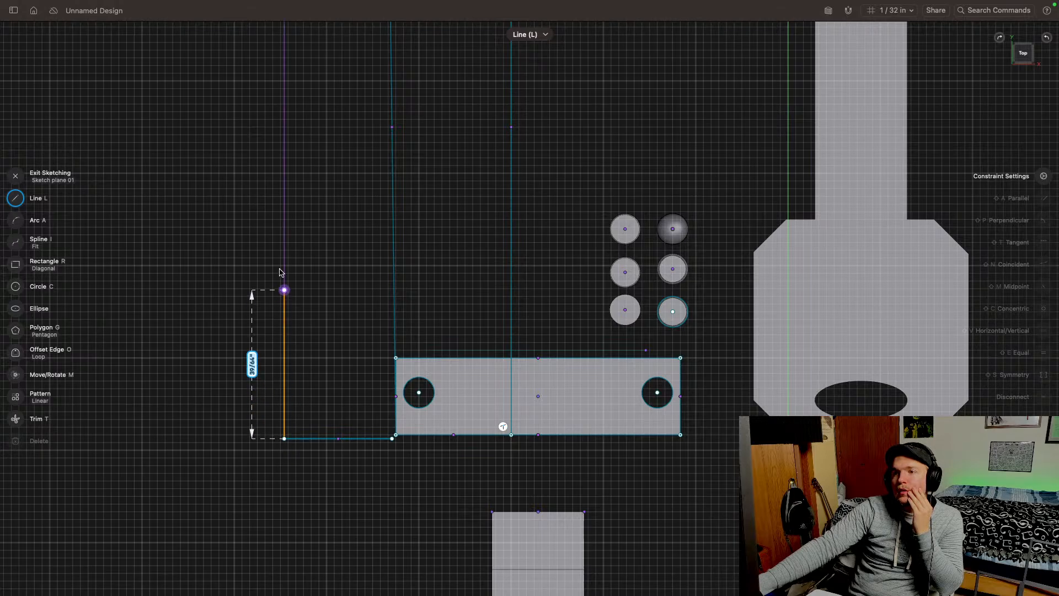
left_click(288, 189)
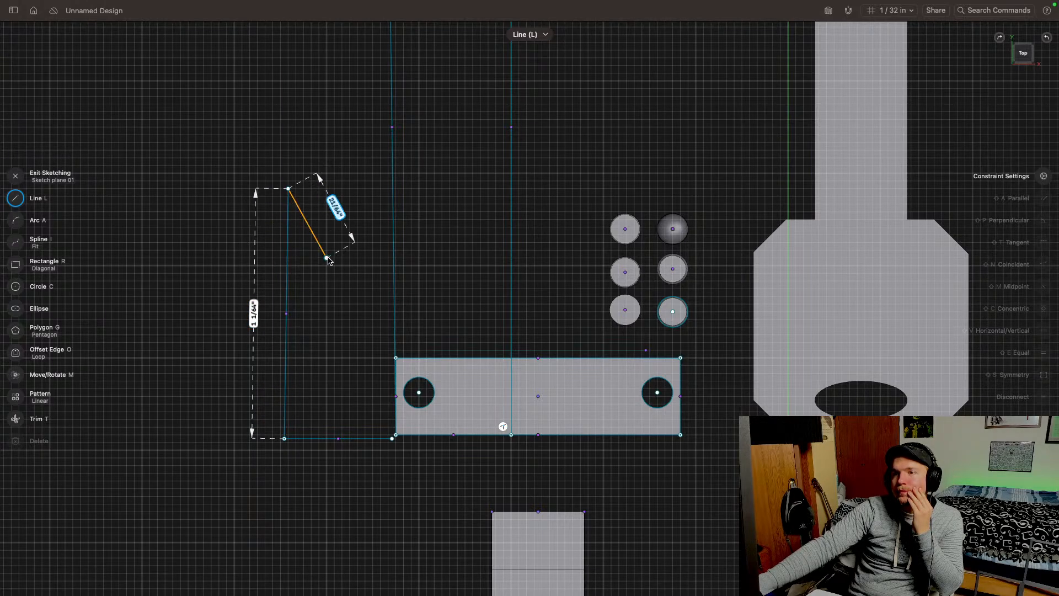
key("Escape")
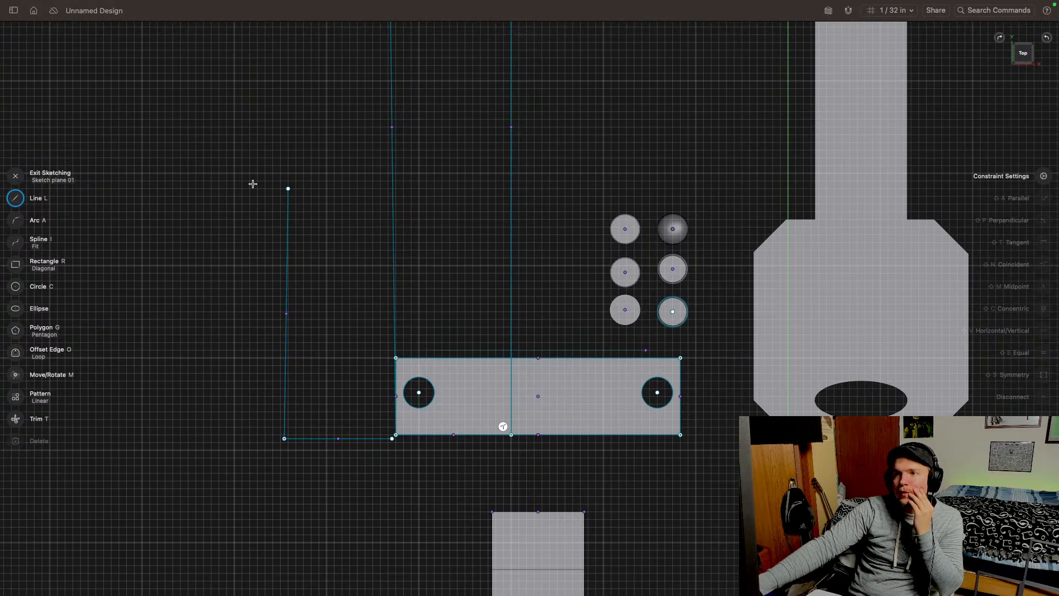
left_click(26, 174)
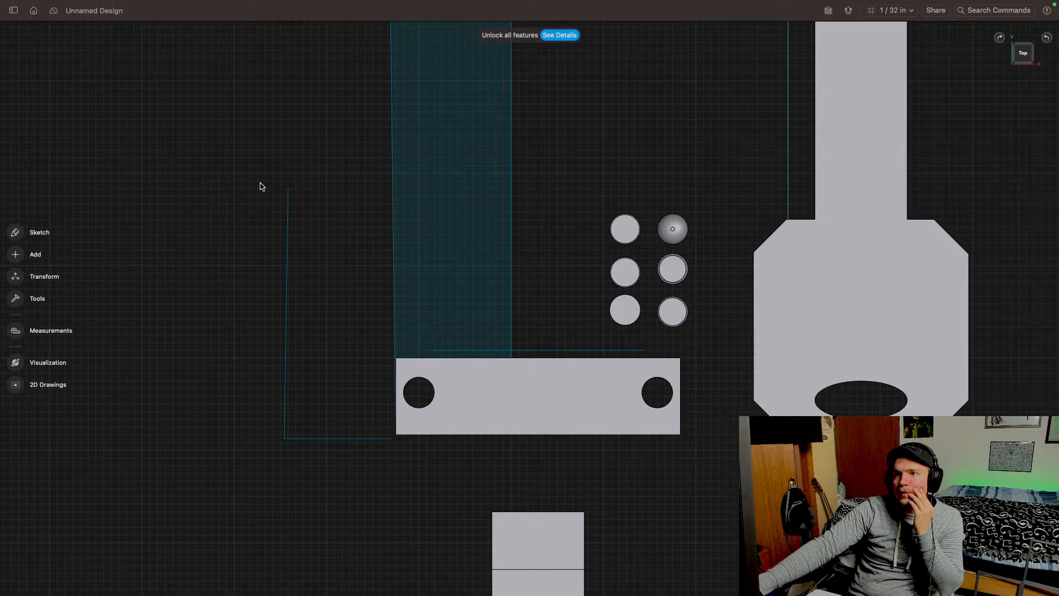
left_click(288, 194)
left_click_drag(287, 191, 283, 191)
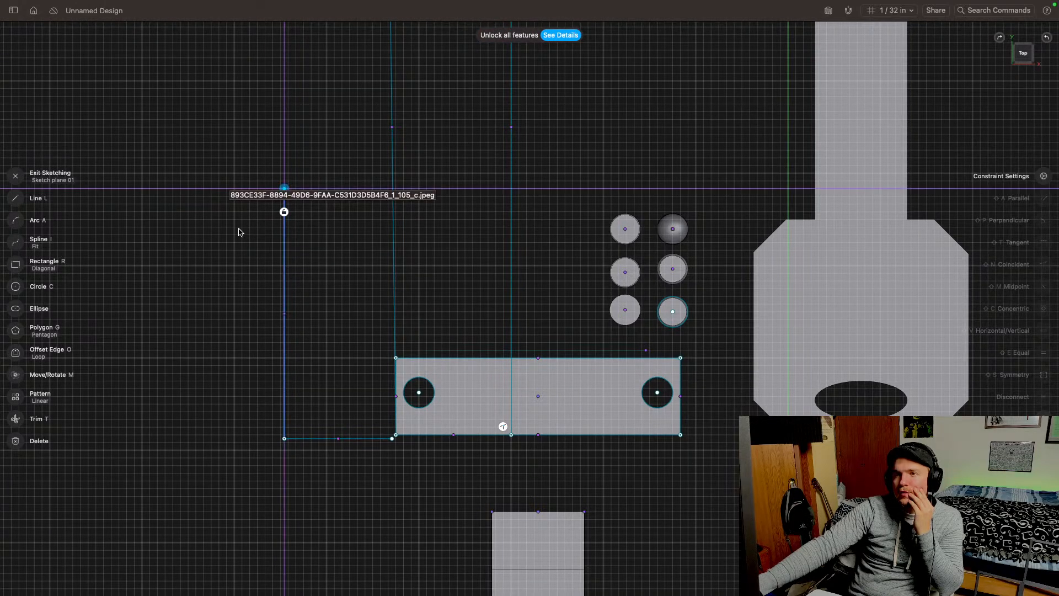
left_click(239, 231)
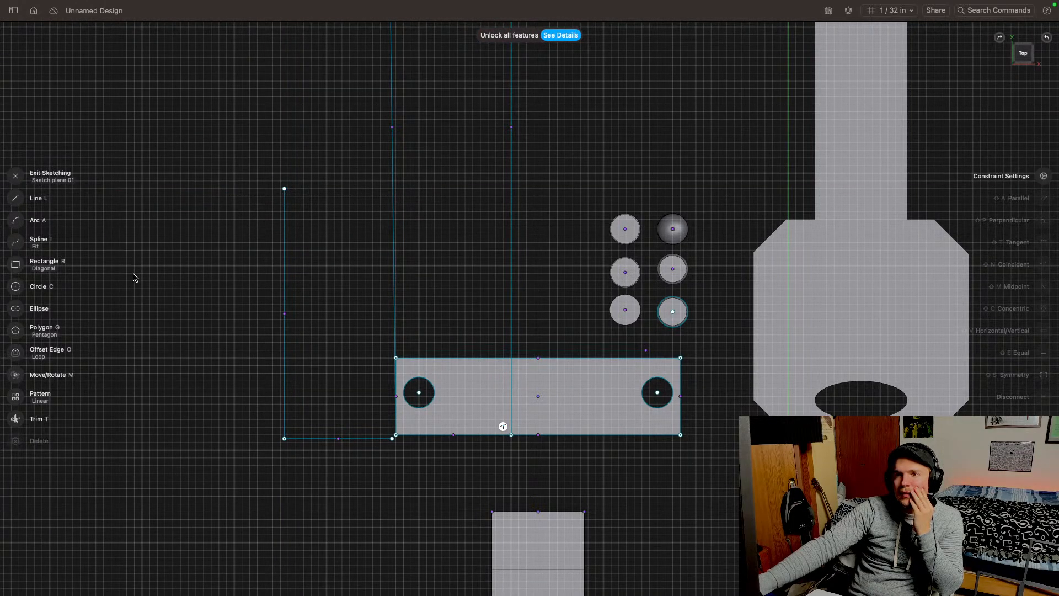
Step: Select the new vertical line beside the bar and open its length for editing
left_click(284, 292)
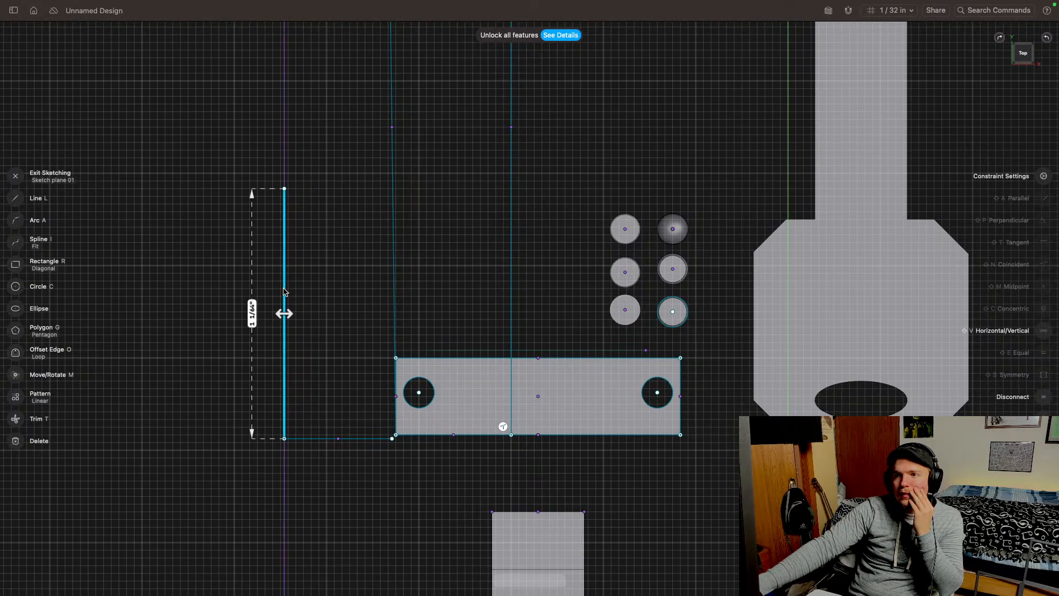
left_click(253, 323)
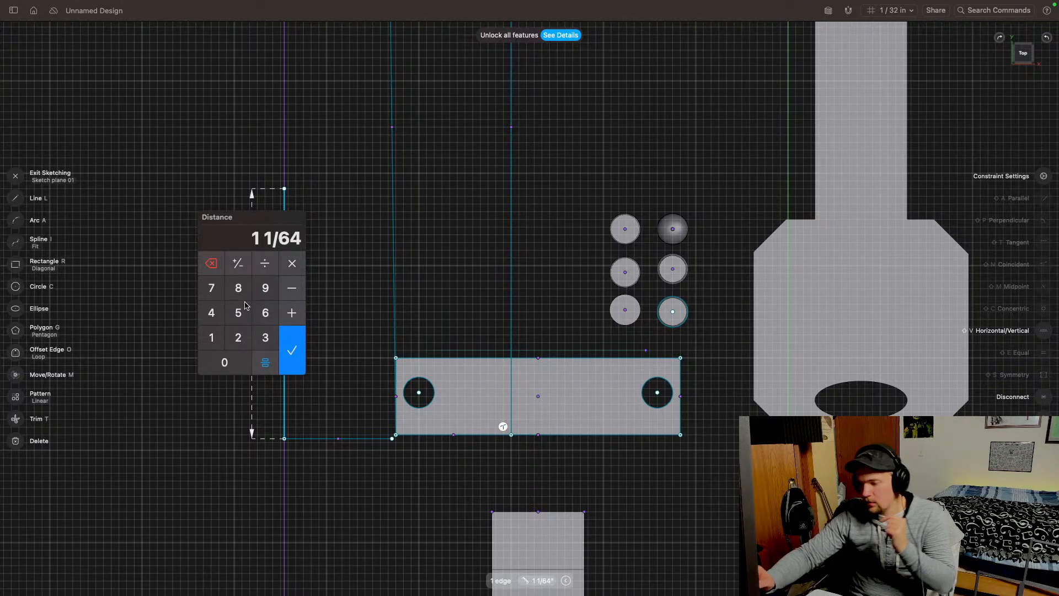
type("212")
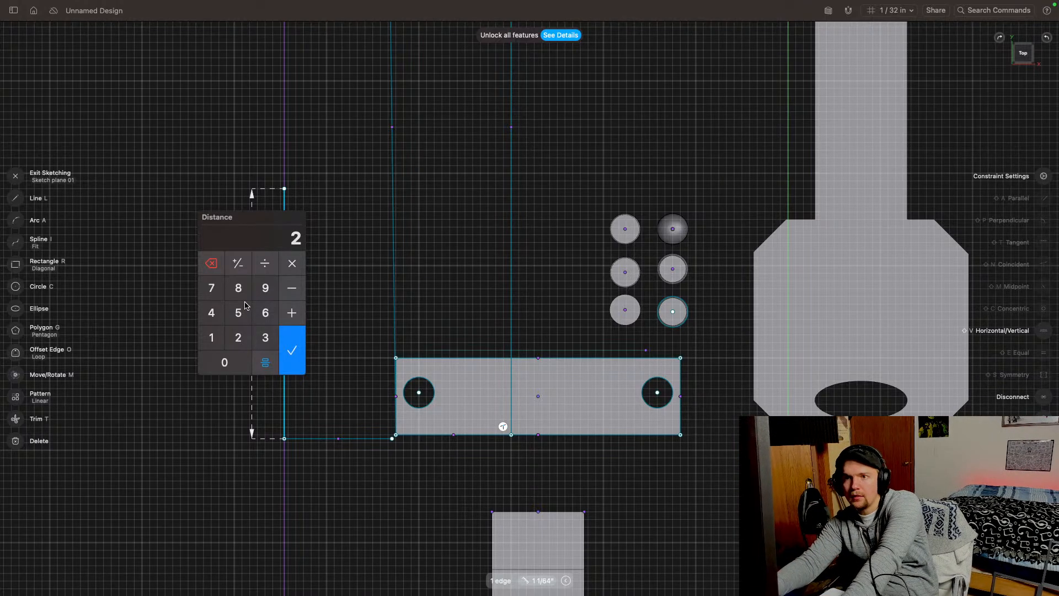
key("BackSpace")
key("BackSpace")
key("BackSpace")
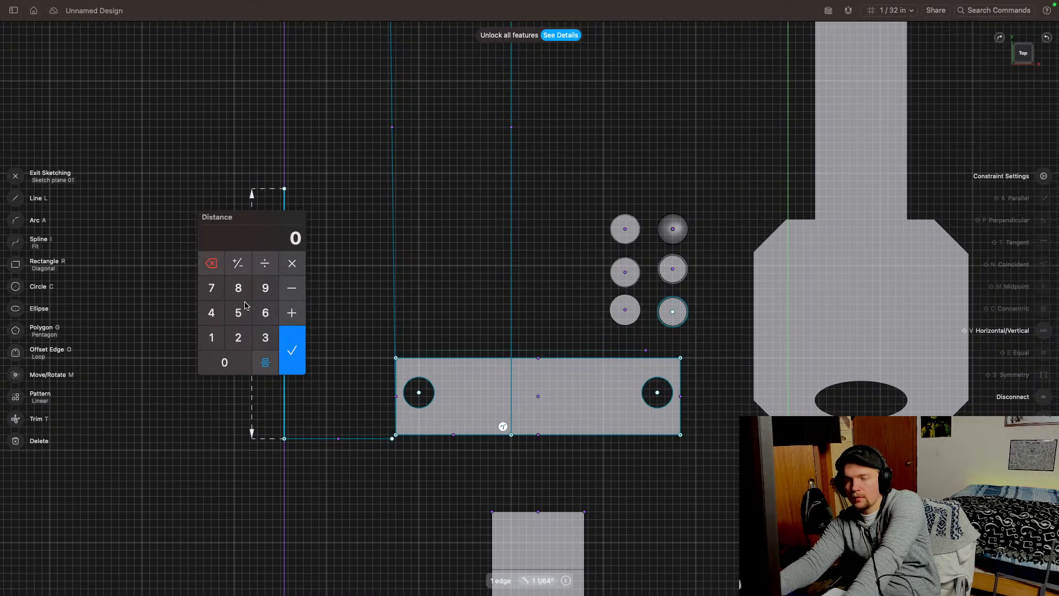
type("5")
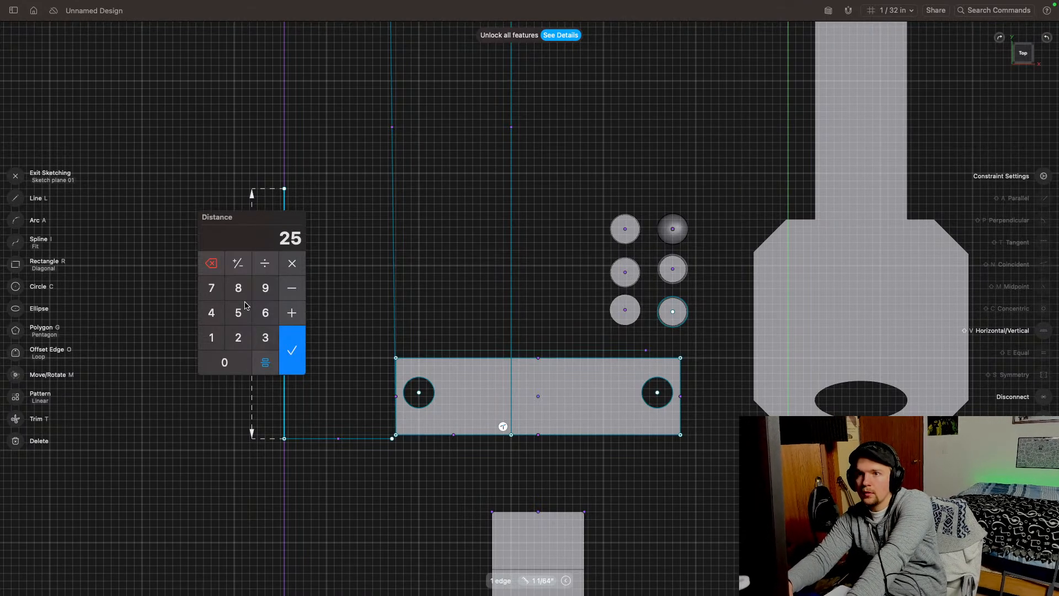
key("BackSpace")
key("BackSpace")
type("5")
key("BackSpace")
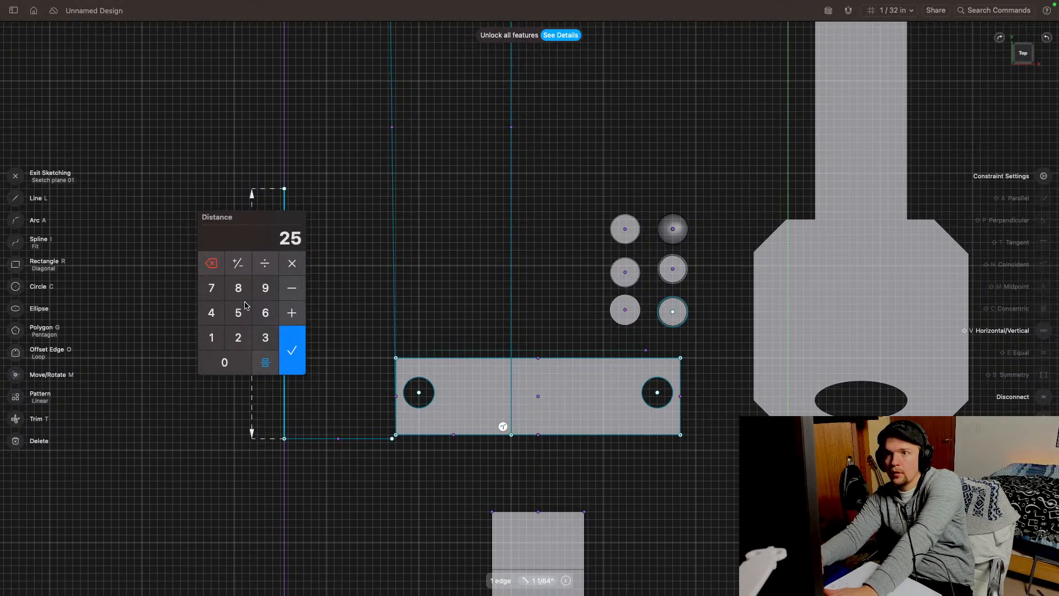
key("BackSpace")
key("BackSpace")
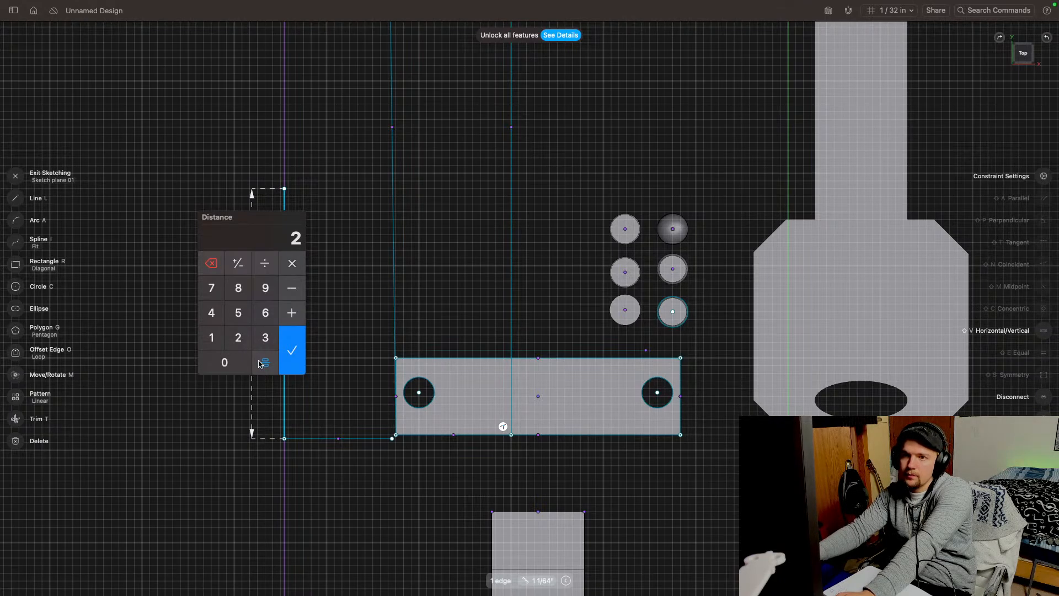
left_click(261, 363)
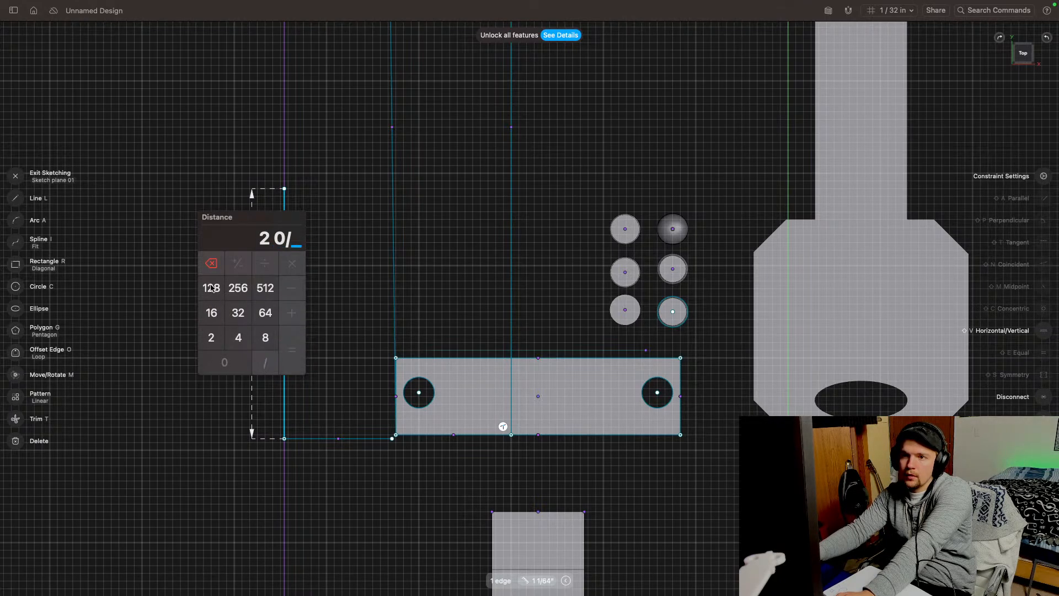
left_click(212, 263)
left_click(211, 263)
left_click(267, 364)
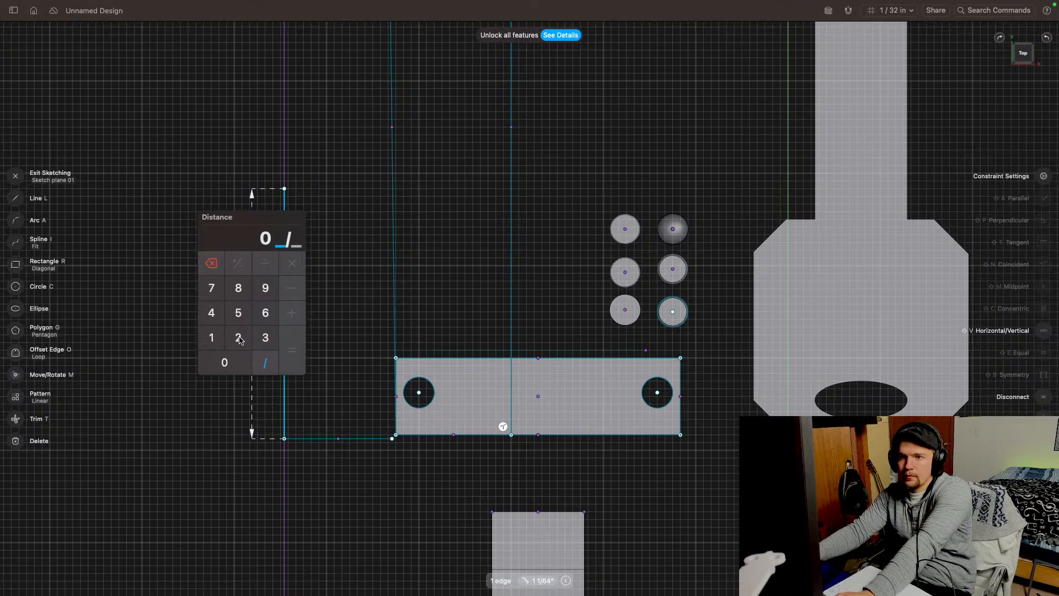
left_click(238, 338)
left_click(238, 313)
left_click(211, 264)
left_click(210, 264)
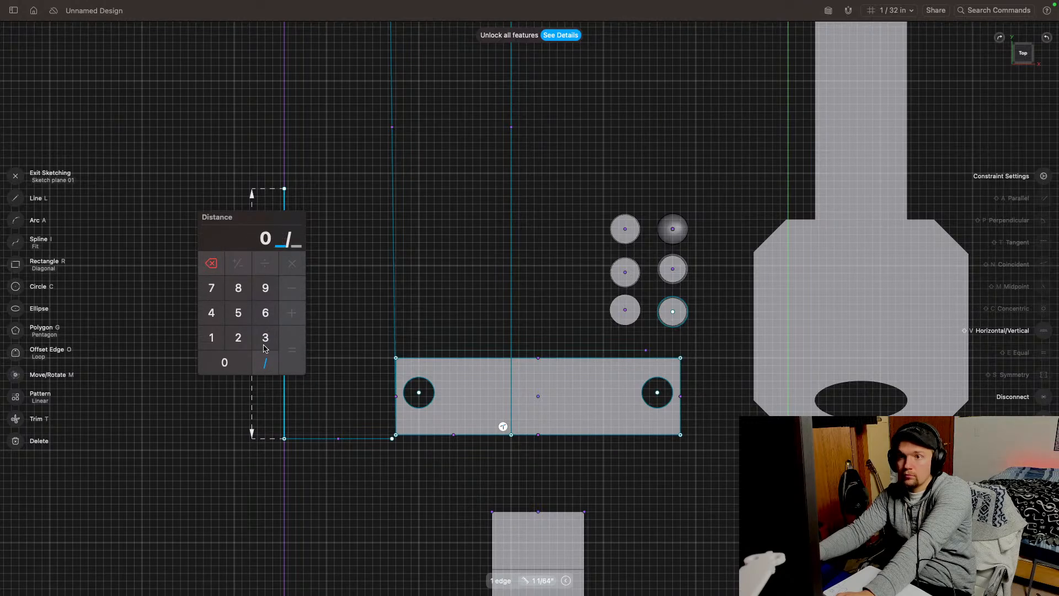
left_click(264, 365)
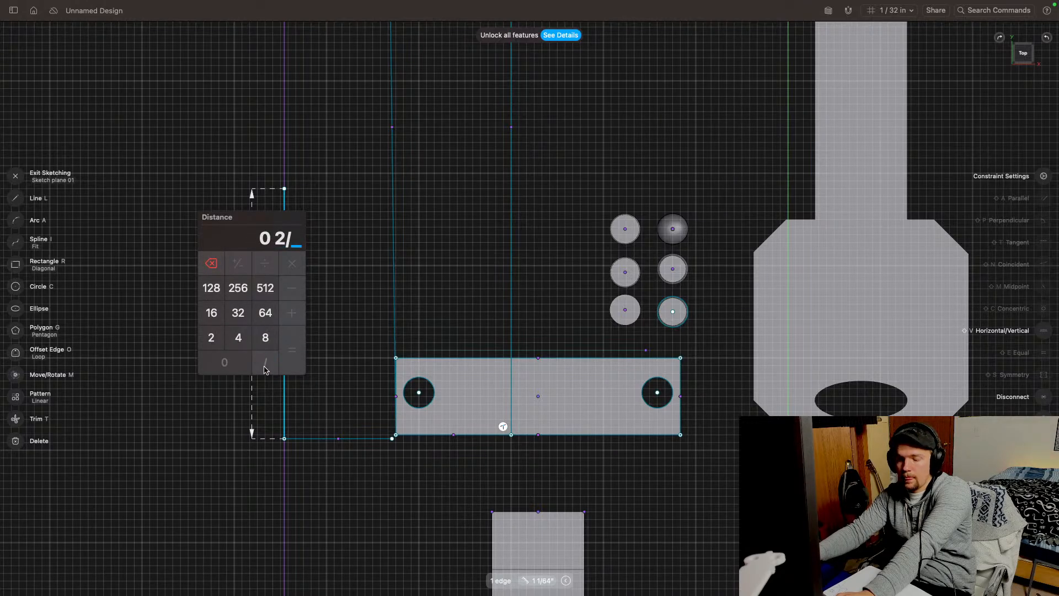
left_click(211, 264)
left_click(211, 264)
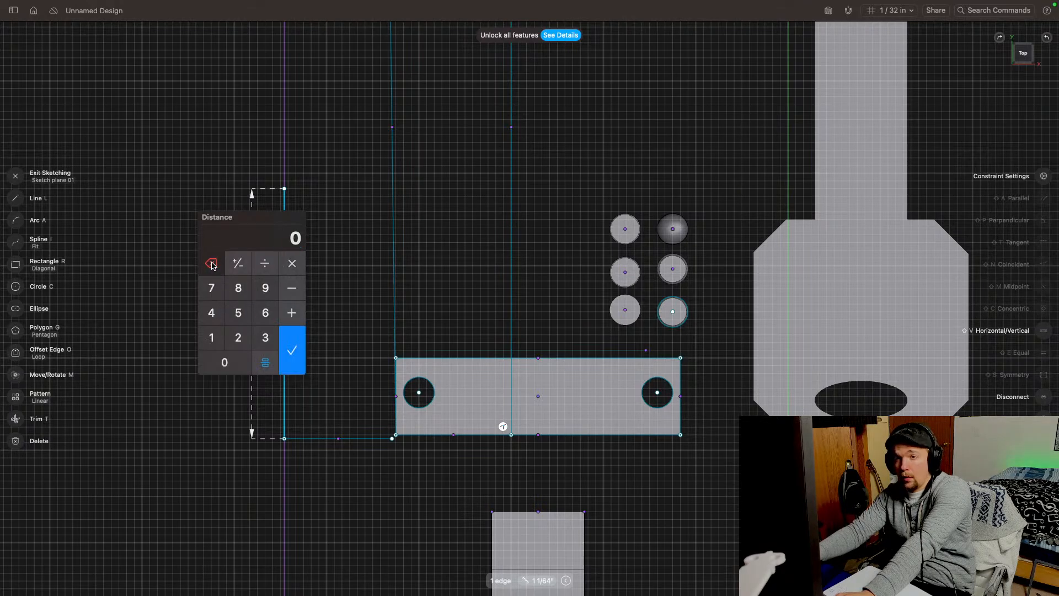
Step: Set the vertical line's length to 2 1/2 inches
left_click(259, 362)
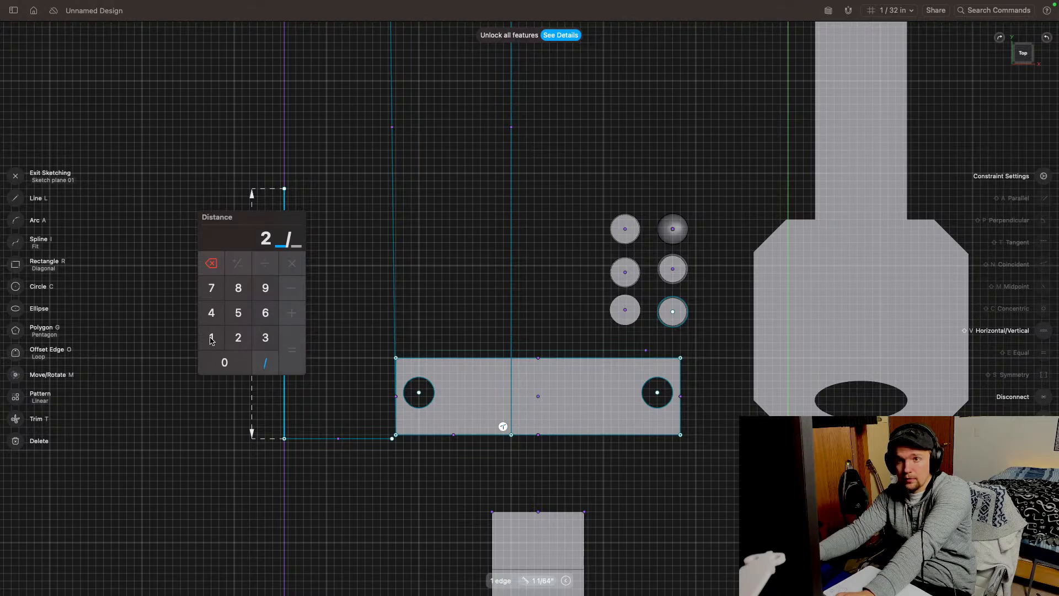
left_click(262, 360)
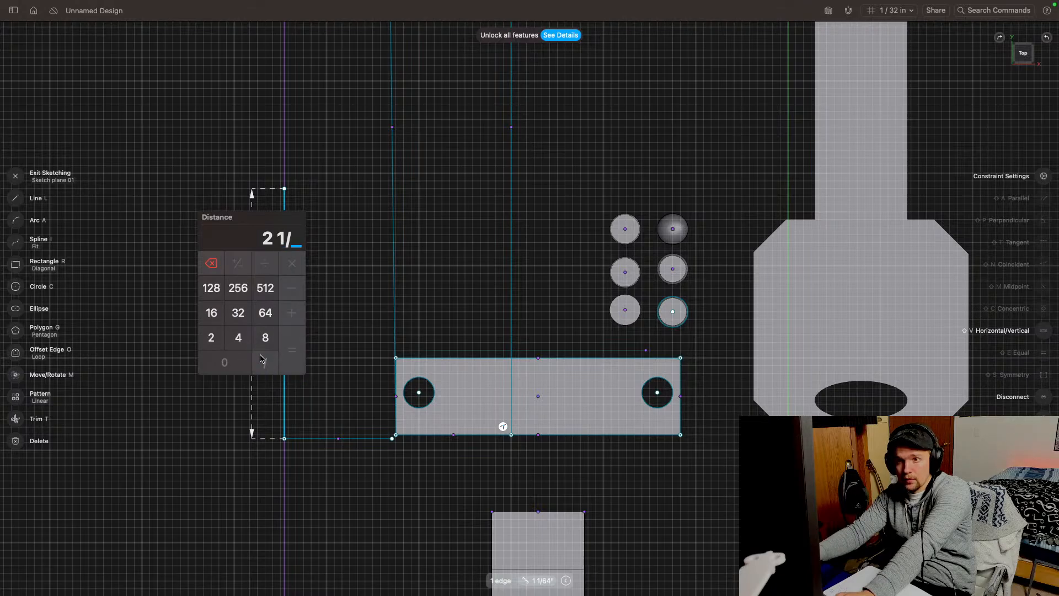
left_click(211, 338)
left_click(292, 350)
Step: Set the length of the vertical line beside the bar to 2 7/8 inches
scroll(328, 320, "down", 3)
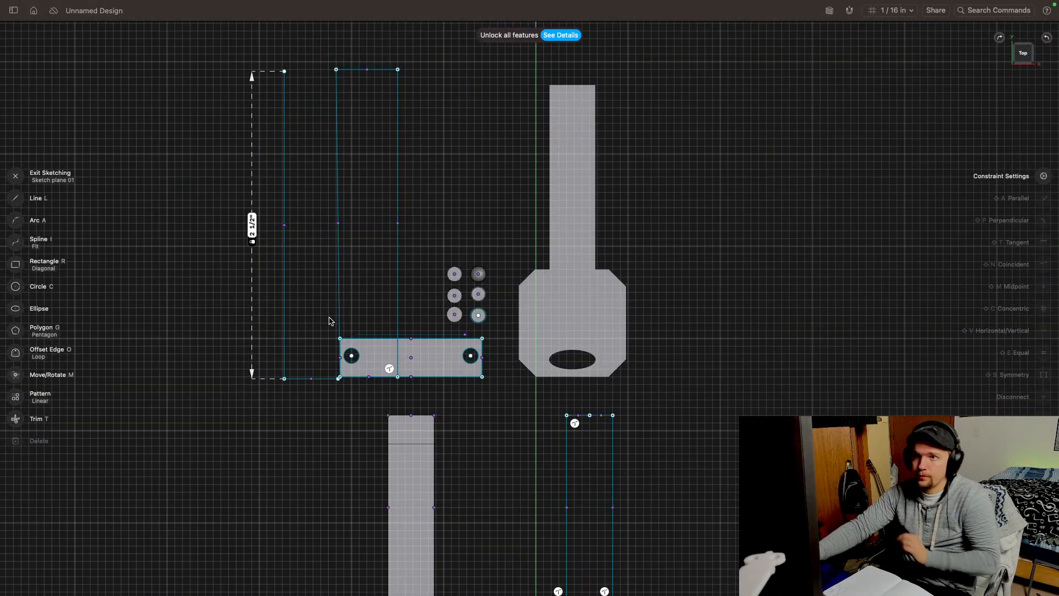
scroll(400, 339, "up", 5)
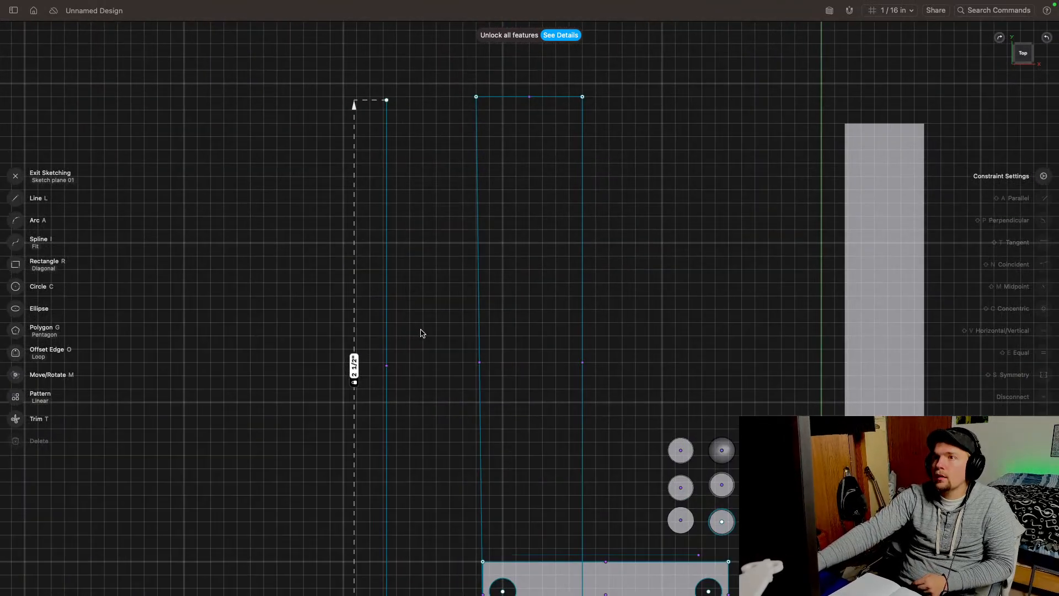
scroll(421, 334, "down", 2)
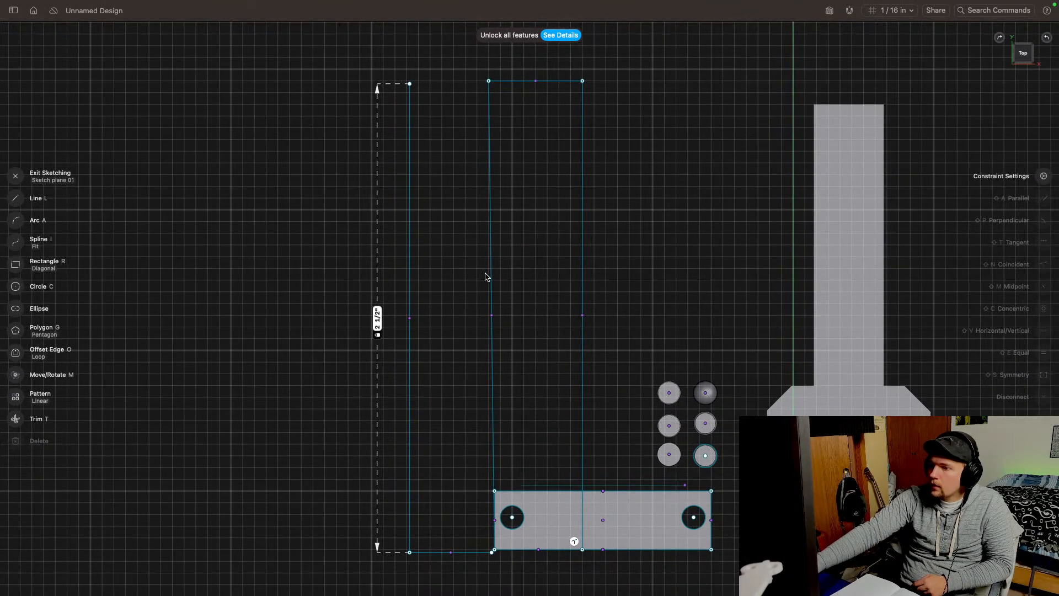
mouse_move(486, 276)
middle_mouse_down()
mouse_move(489, 308)
mouse_move(580, 291)
middle_mouse_up()
left_click(381, 351)
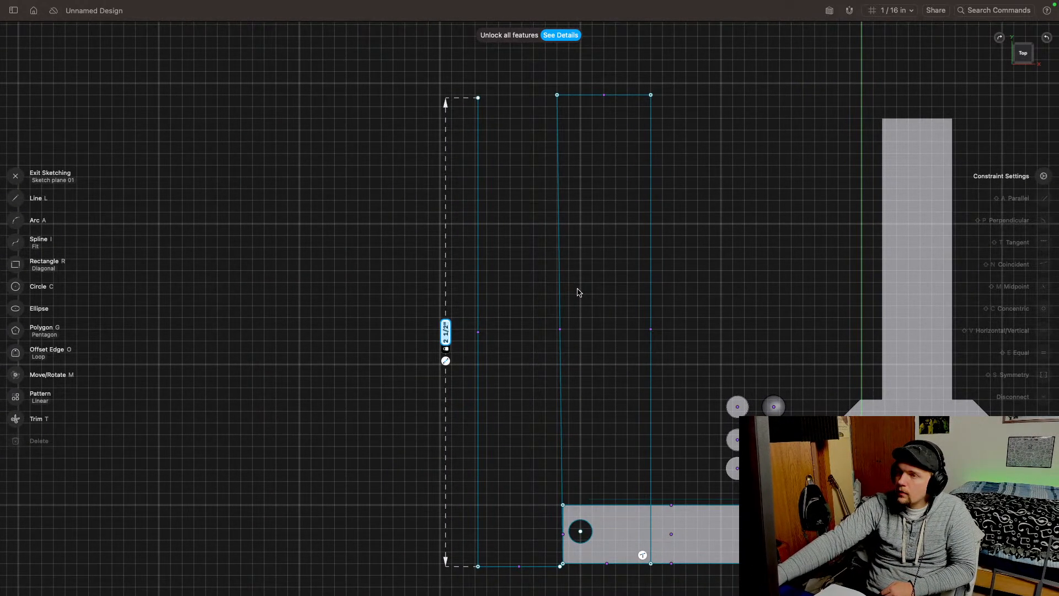
left_click(446, 333)
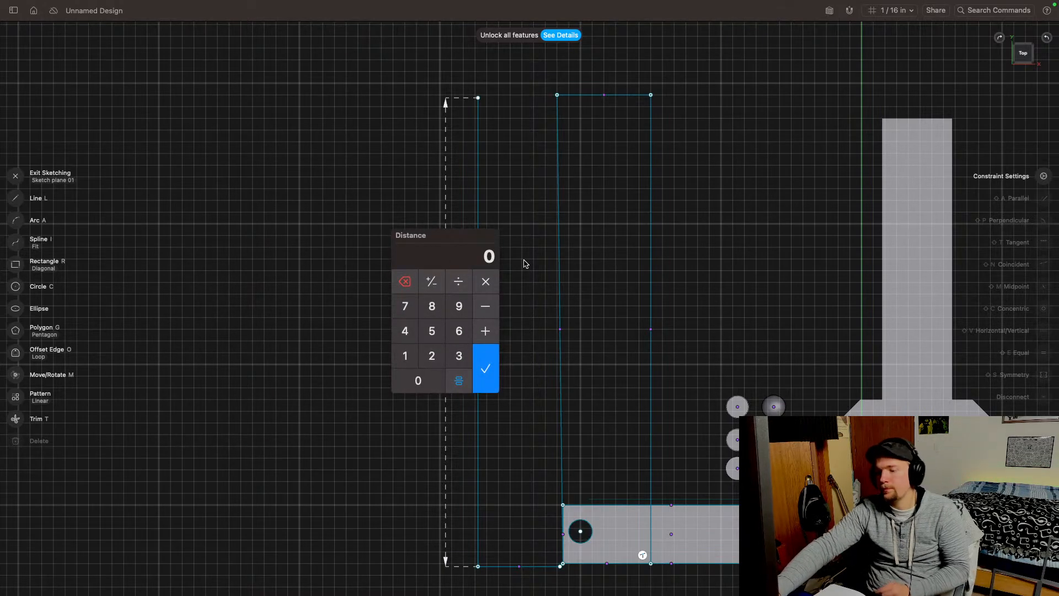
left_click(459, 381)
type("2/")
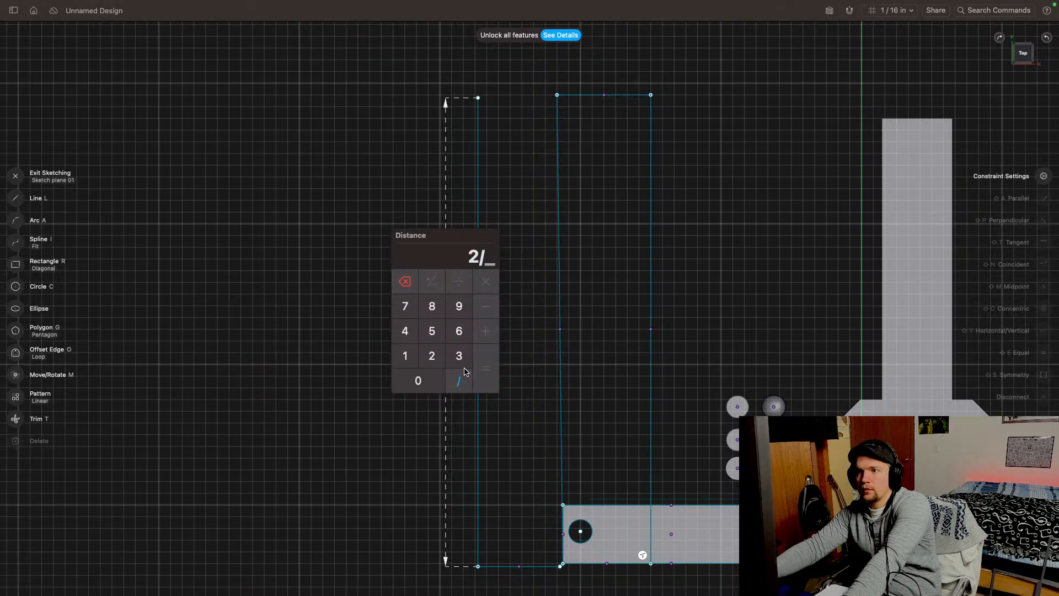
left_click(406, 282)
left_click(465, 382)
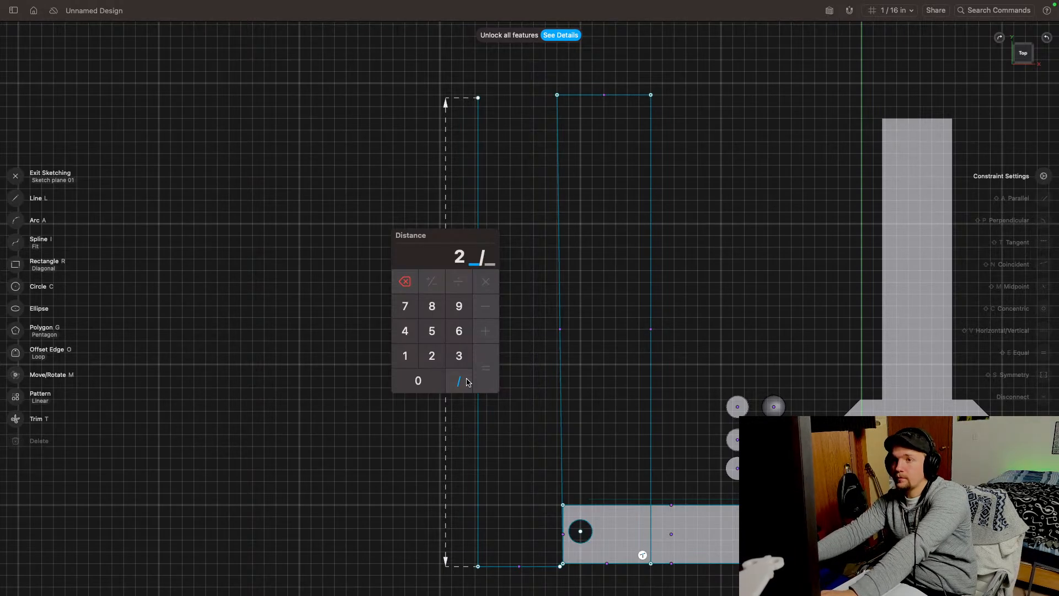
type("78")
key("BackSpace")
key("BackSpace")
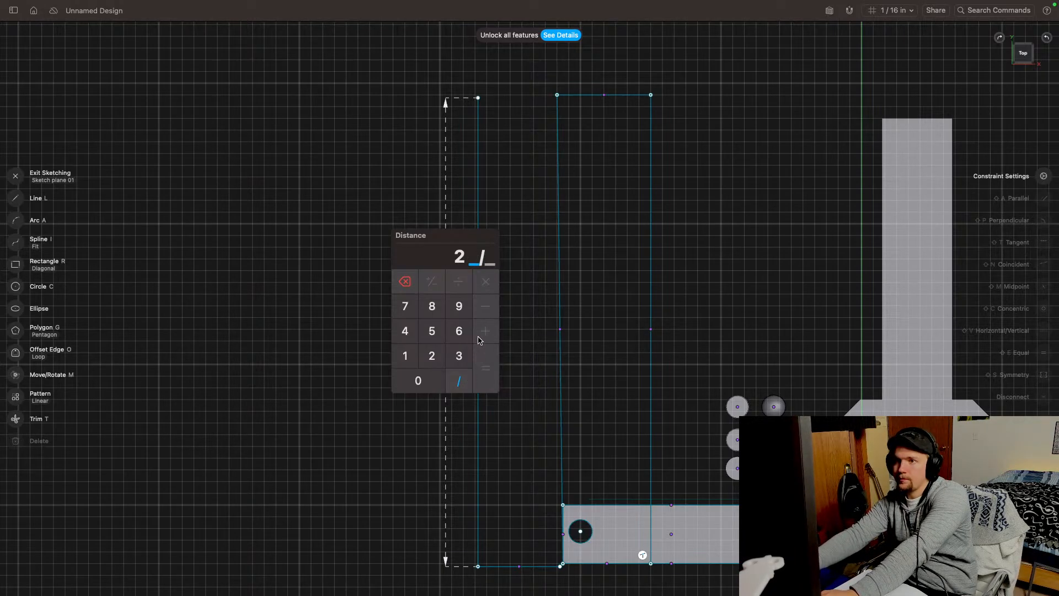
type("7")
left_click(463, 380)
type("8")
left_click(487, 372)
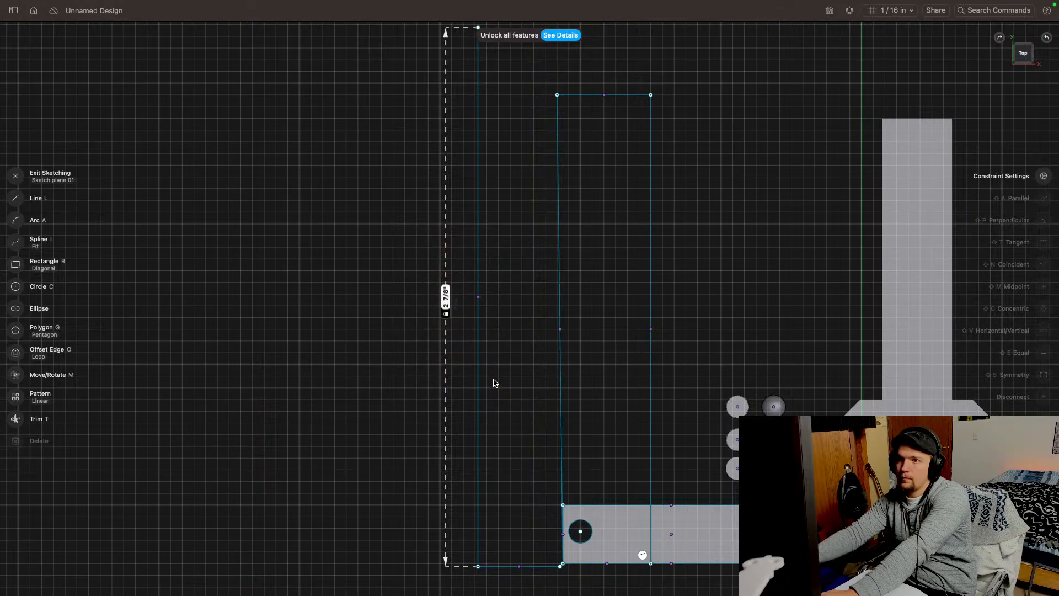
Step: Draw a 7/16-inch horizontal line from the vertical line's upper end toward the neighbouring profile
mouse_move(501, 288)
middle_mouse_down()
mouse_move(521, 314)
mouse_move(552, 310)
middle_mouse_up()
mouse_move(616, 291)
middle_mouse_down()
mouse_move(739, 309)
mouse_move(751, 346)
middle_mouse_up()
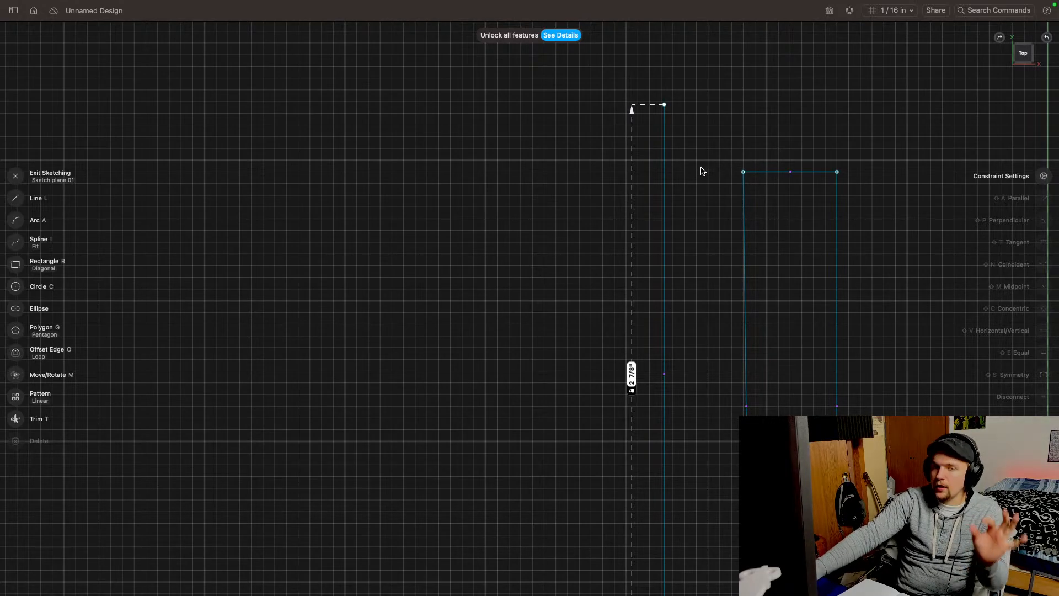
mouse_move(707, 162)
middle_mouse_down()
mouse_move(661, 133)
mouse_move(421, 185)
mouse_move(422, 210)
mouse_move(522, 230)
middle_mouse_up()
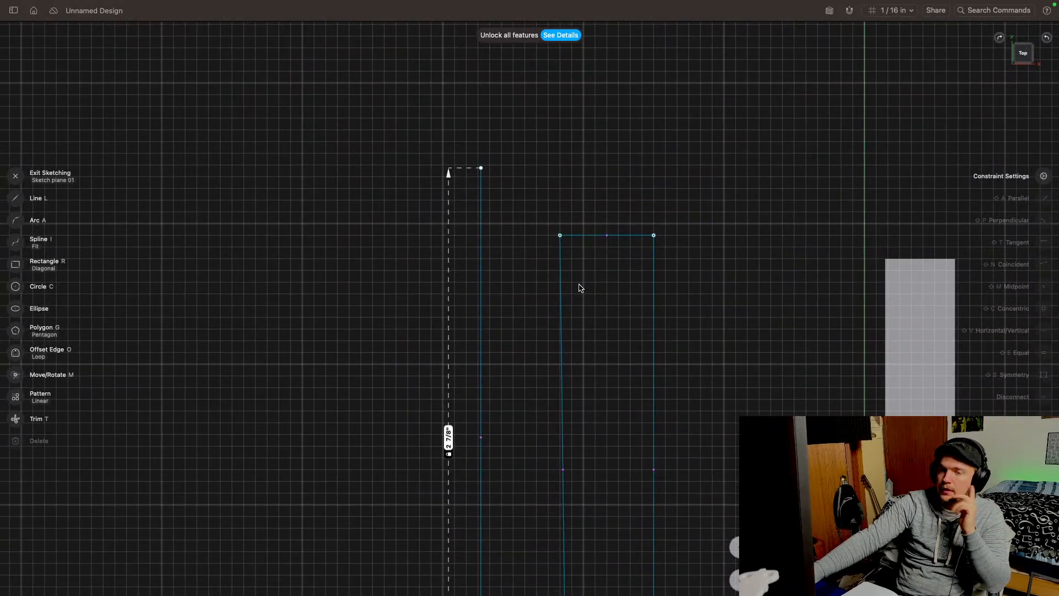
mouse_move(517, 175)
middle_mouse_down()
mouse_move(669, 97)
mouse_move(525, 117)
mouse_move(558, 115)
middle_mouse_up()
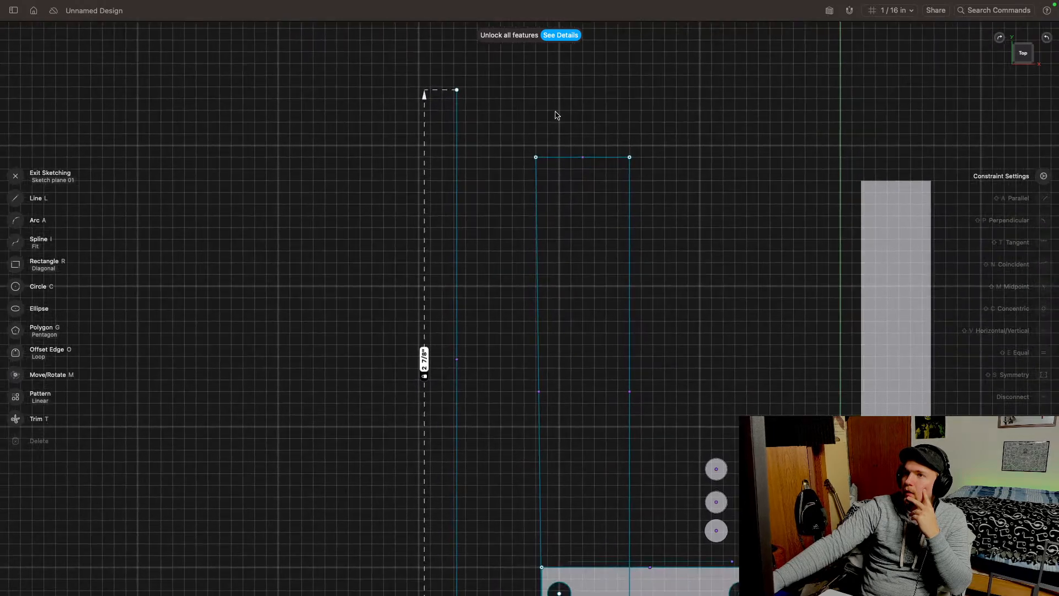
left_click(25, 204)
left_click(457, 90)
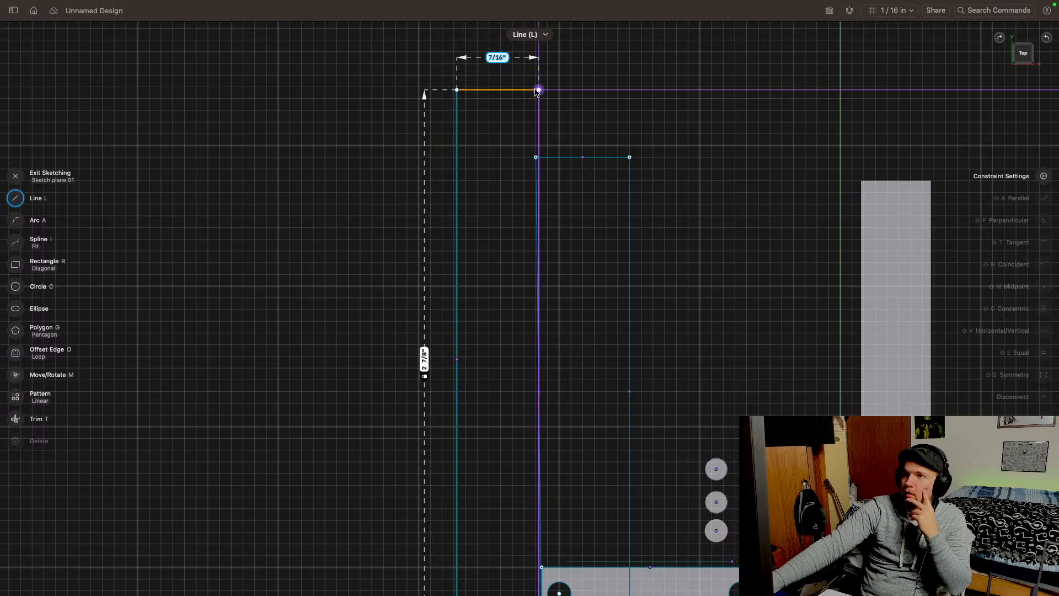
left_click(539, 90)
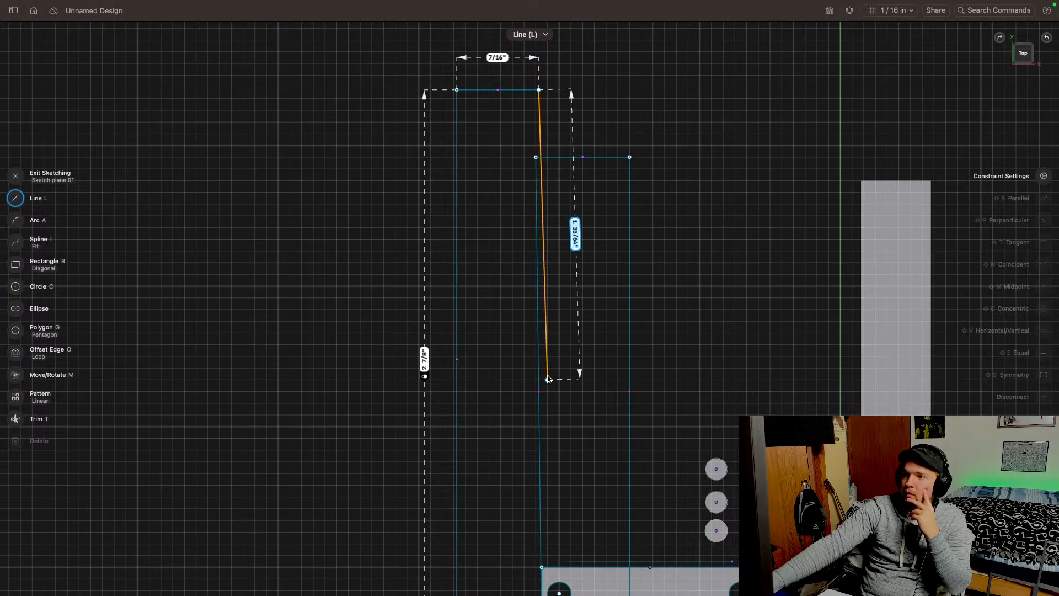
Step: Close the long rectangle with a 2 7/8-inch vertical line down to the end of its lower edge
scroll(548, 378, "down", 2)
middle_click_drag(549, 379, 562, 253)
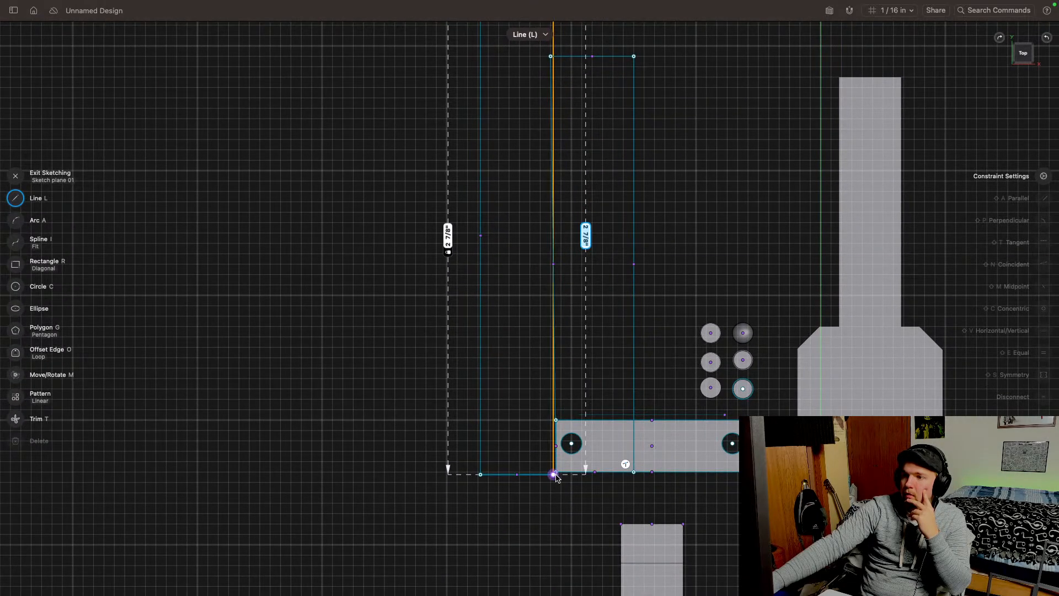
left_click(553, 473)
key("Escape")
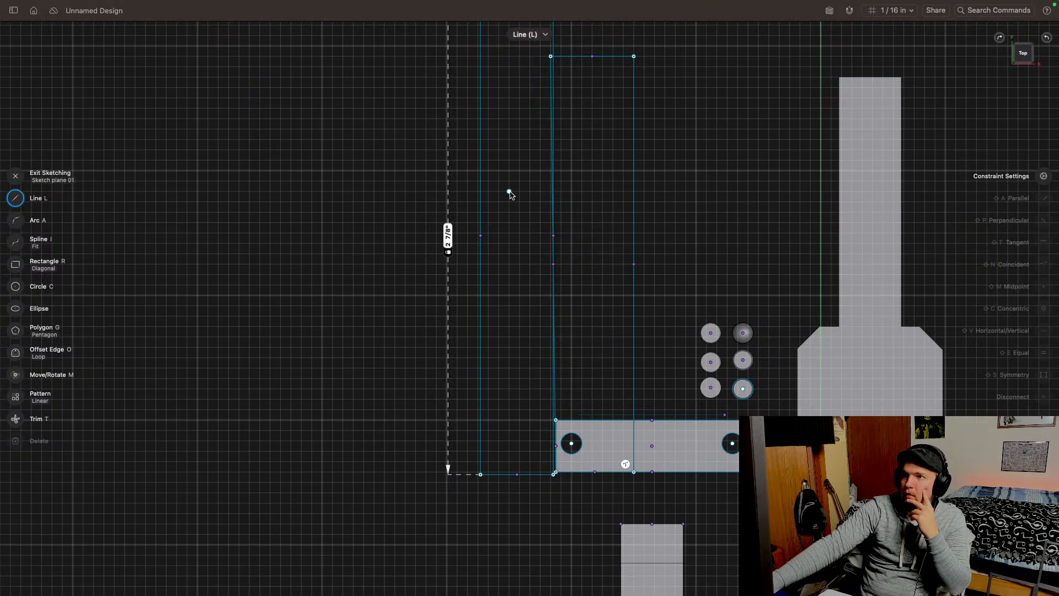
Step: Move the whole new long rectangle sideways, clear of the neighbouring profile
middle_click_drag(508, 194, 365, 272)
left_click(15, 175)
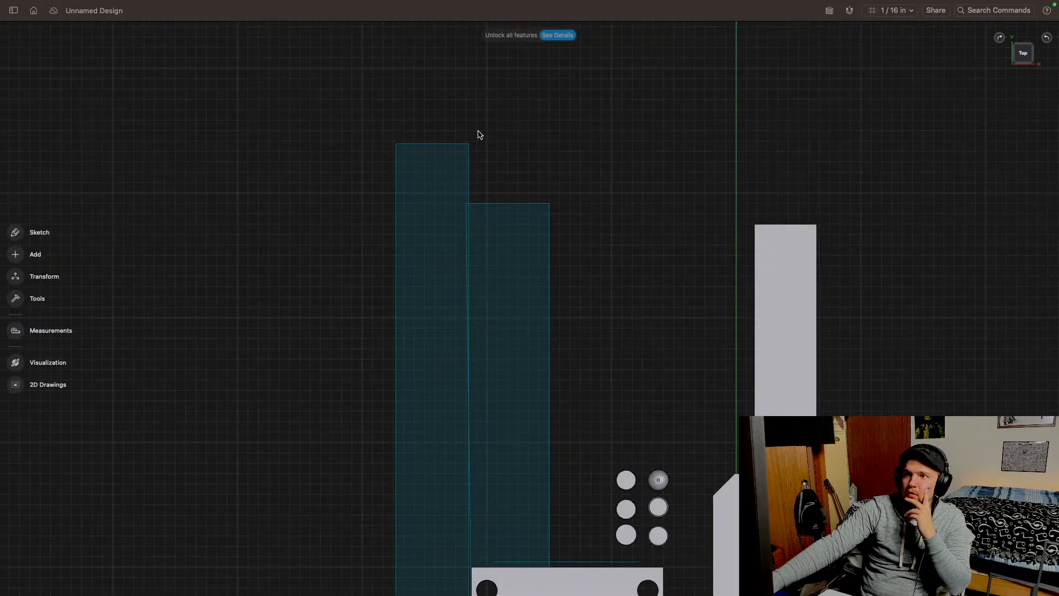
double_click(468, 144)
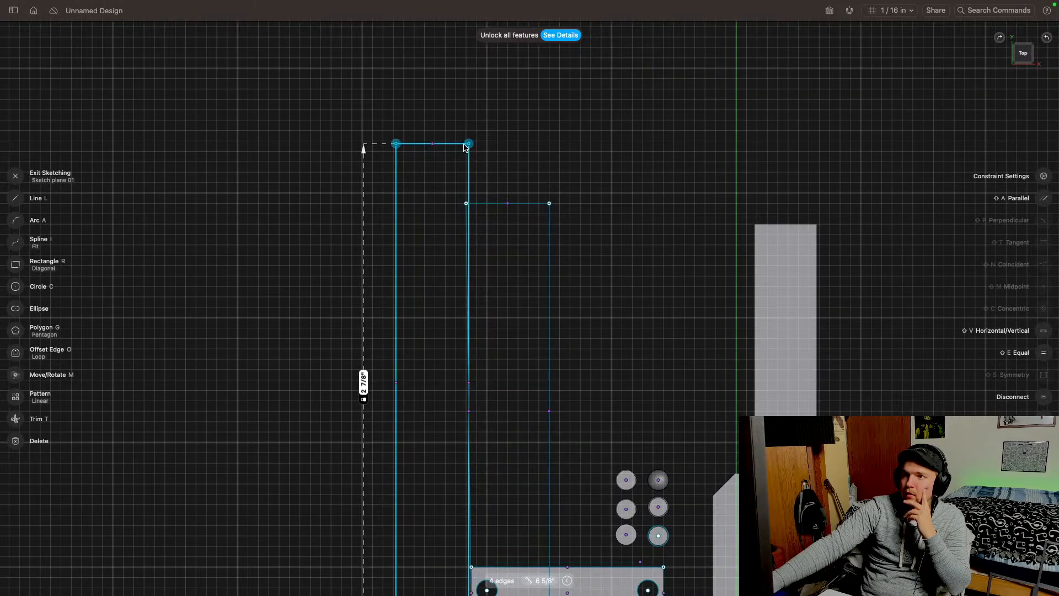
left_click_drag(469, 144, 425, 143)
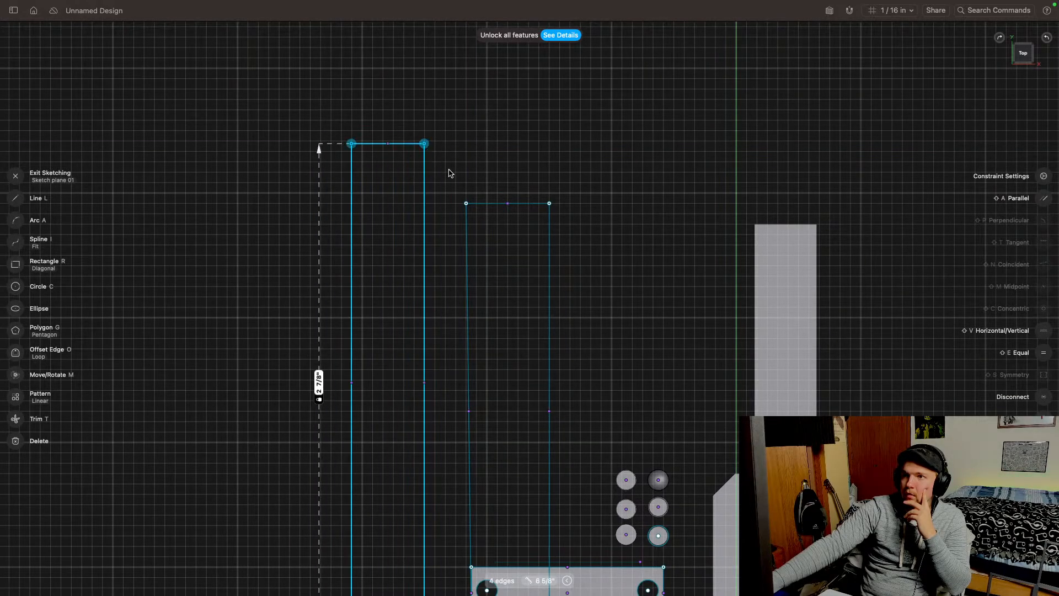
middle_click_drag(449, 170, 549, 109)
left_click(526, 89)
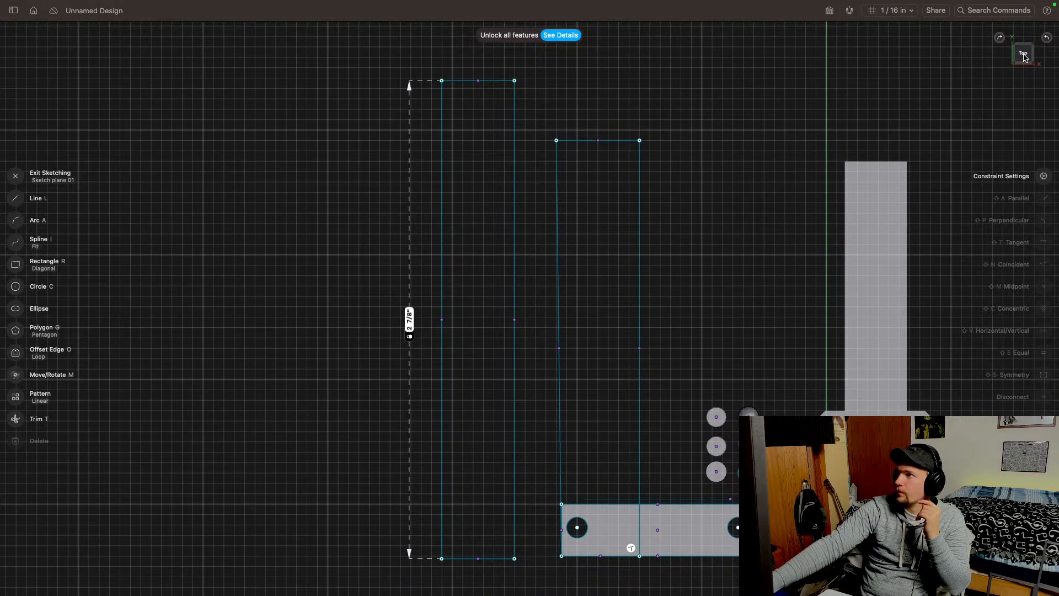
Step: Move the bar with holes 37/64 inch so its end hole lies over the new rectangle's lower end
left_click_drag(1025, 58, 1042, 25)
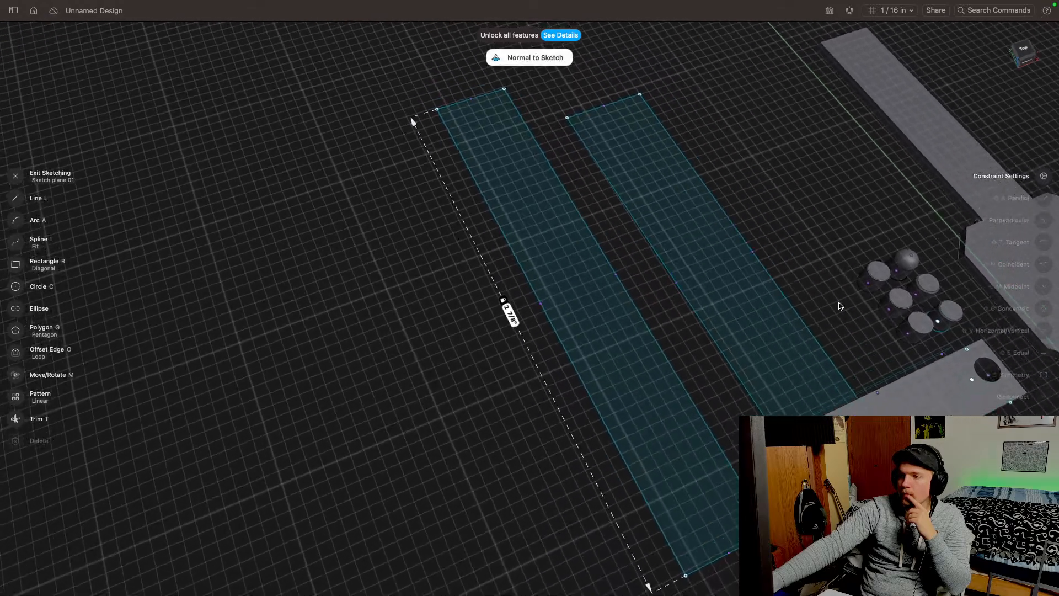
middle_click_drag(817, 293, 653, 241)
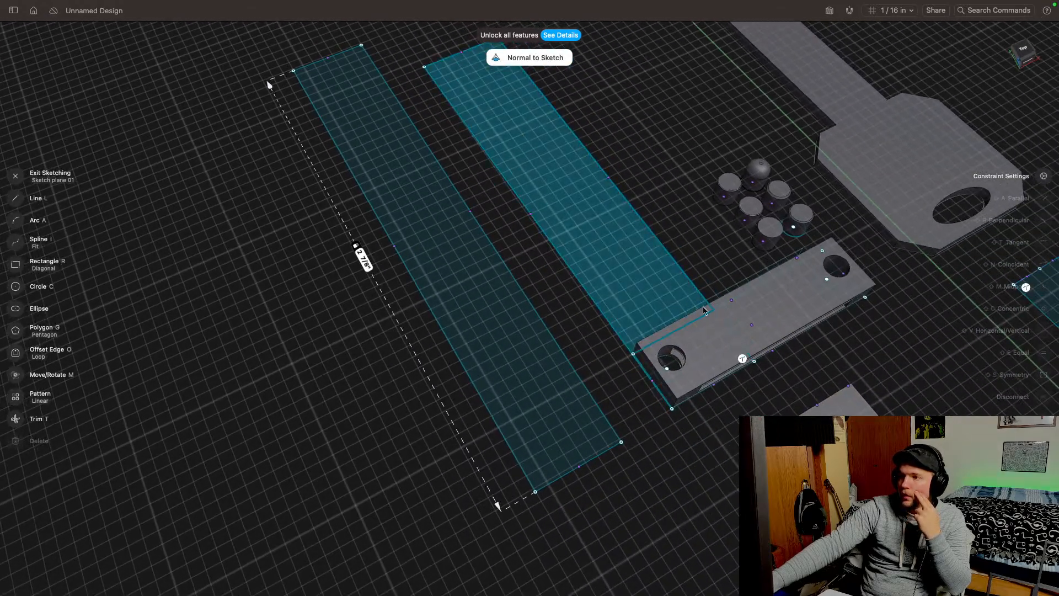
left_click(773, 322)
key("m")
mouse_move(734, 332)
left_mouse_down()
mouse_move(607, 393)
mouse_move(622, 385)
left_mouse_up()
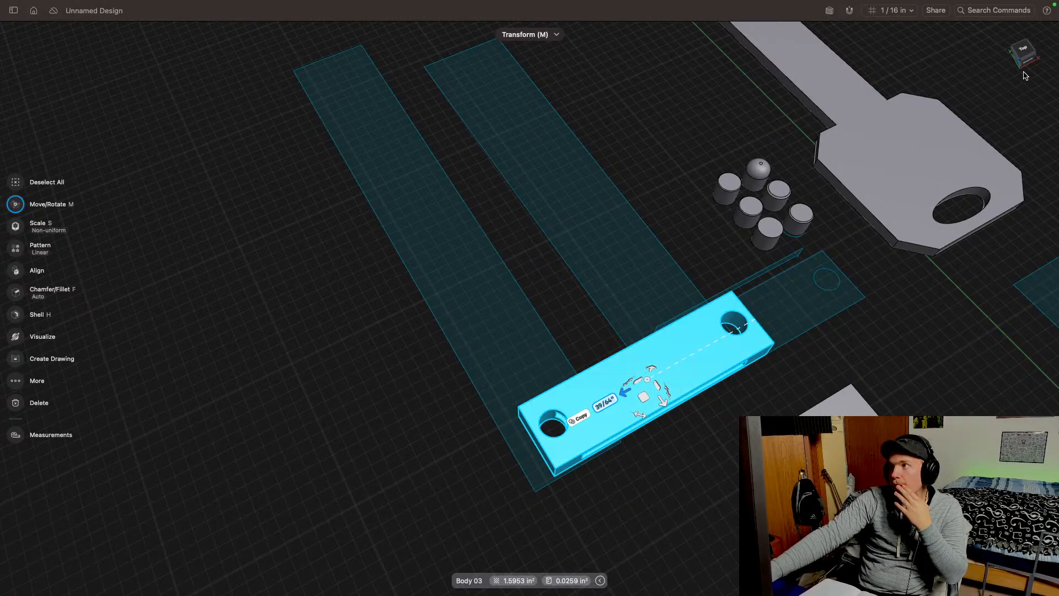
mouse_move(1024, 54)
left_mouse_down()
mouse_move(1027, 38)
mouse_move(1020, 91)
mouse_move(1016, 66)
left_mouse_up()
middle_click_drag(579, 289, 705, 270)
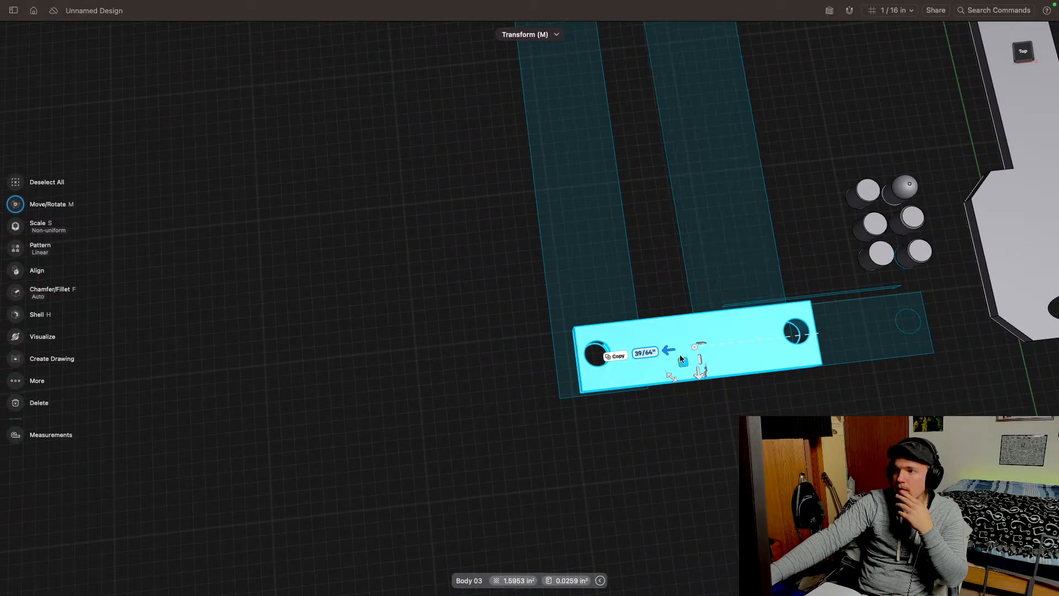
left_click_drag(676, 350, 684, 351)
Step: In the bottom view, sketch a 1/8-inch circle on the new long rectangle, matching the bar's end hole, and finish the sketch
left_click(1030, 56)
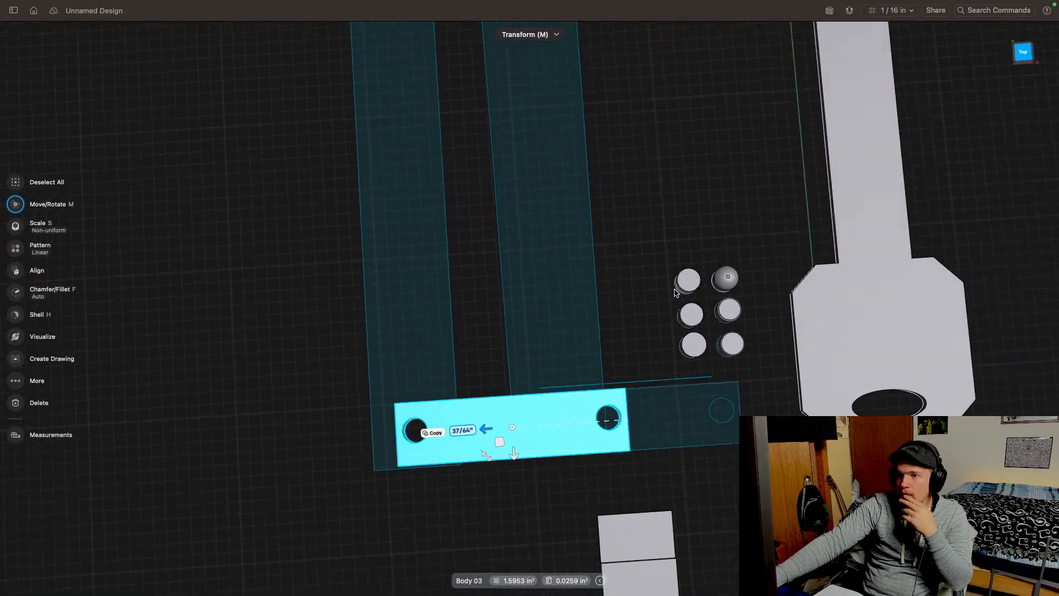
scroll(392, 421, "up", 4)
scroll(392, 421, "up", 2)
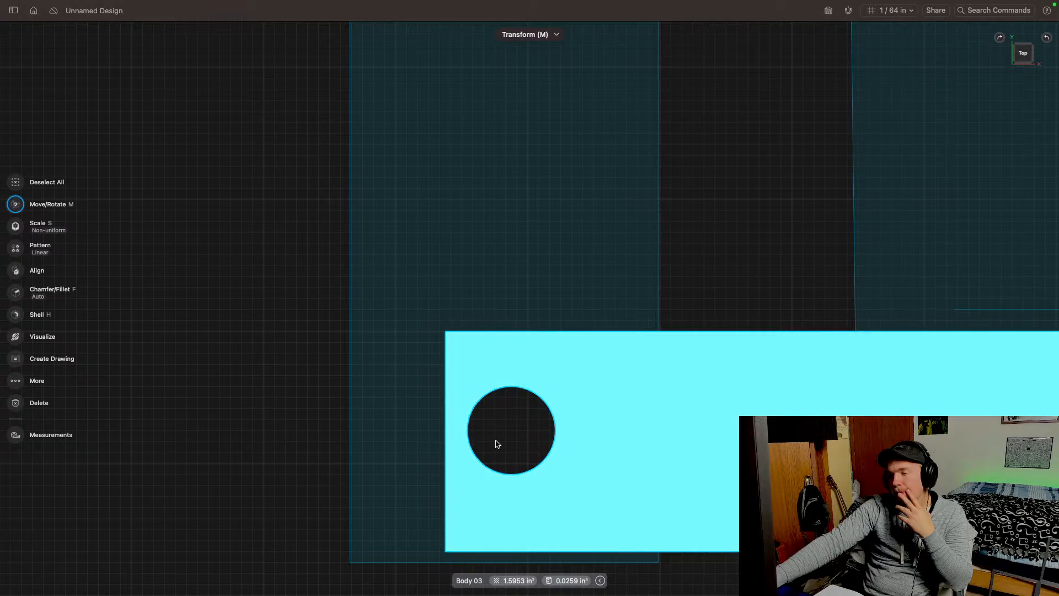
left_click(1027, 43)
mouse_move(1027, 46)
left_mouse_down()
mouse_move(1046, 6)
mouse_move(1016, 8)
mouse_move(1045, 22)
mouse_move(1027, 20)
mouse_move(1029, 5)
mouse_move(1028, 31)
left_mouse_up()
left_click(1024, 62)
left_click(1024, 63)
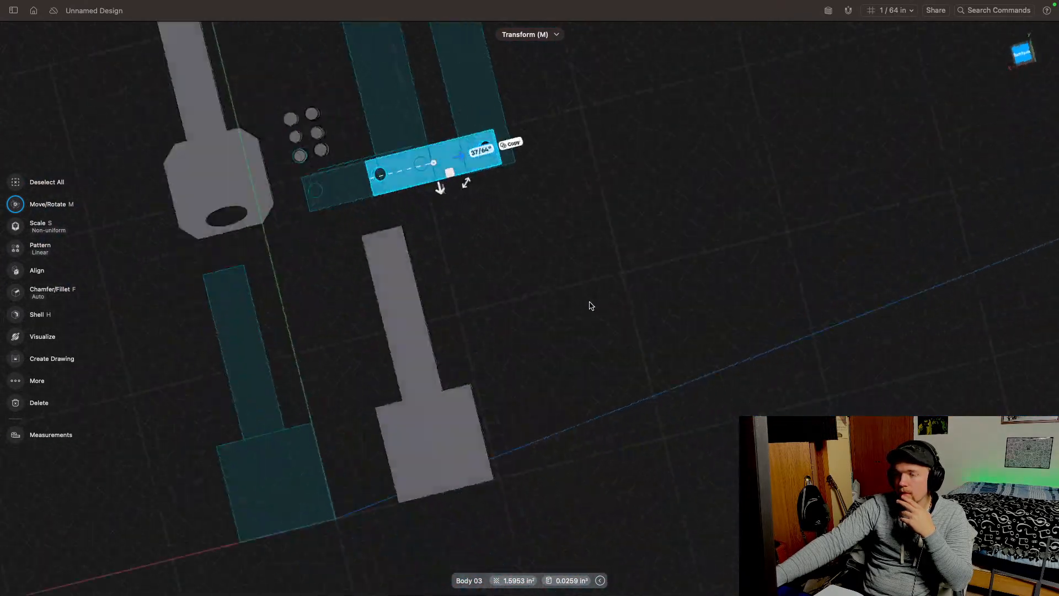
scroll(533, 178, "up", 5)
scroll(533, 181, "up", 4)
scroll(572, 199, "up", 3)
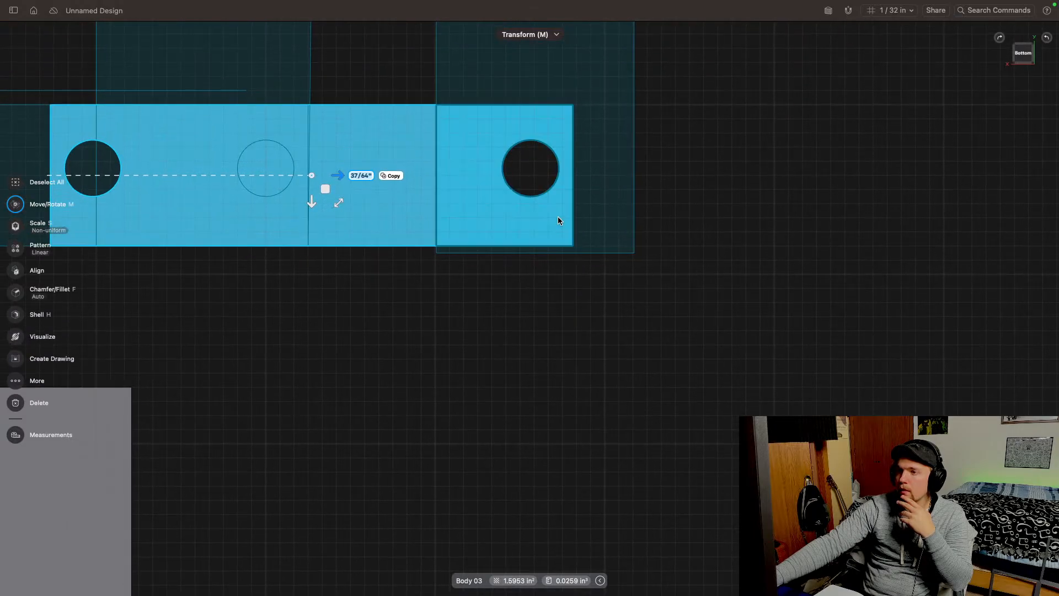
left_click(559, 216)
left_click(15, 234)
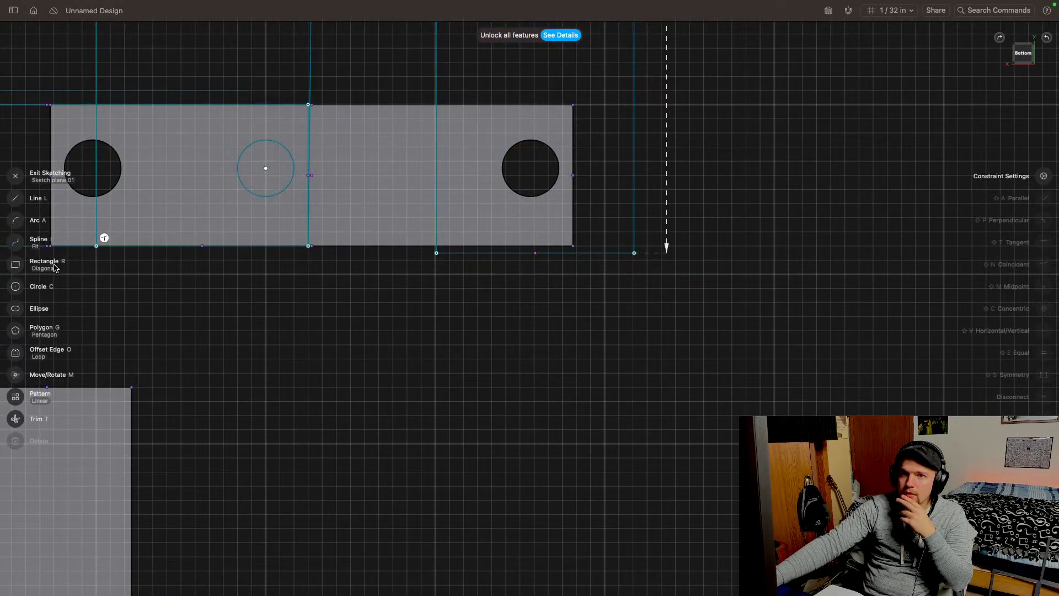
left_click(531, 168)
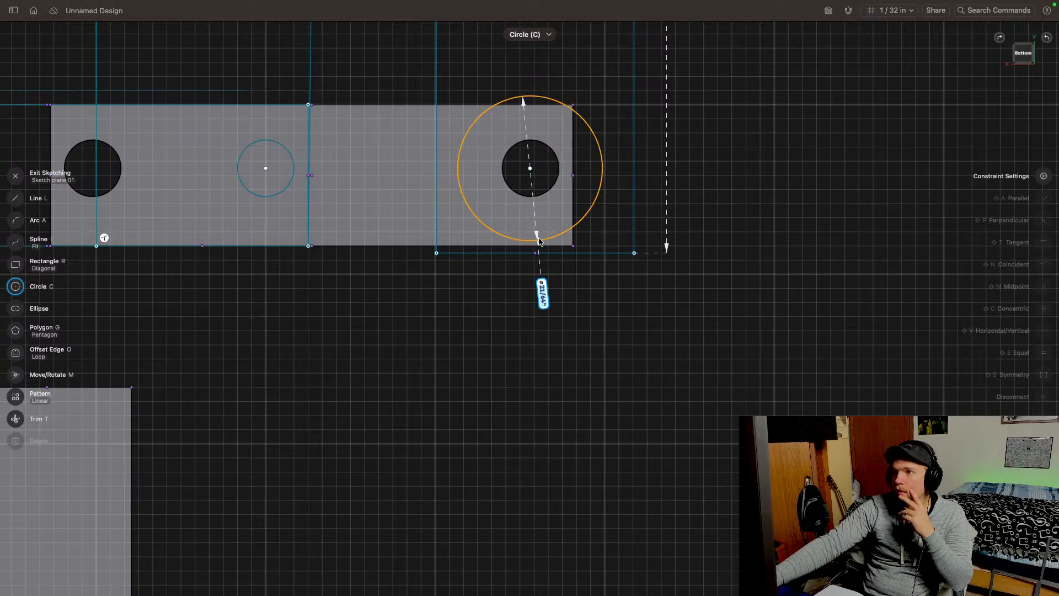
left_click(552, 188)
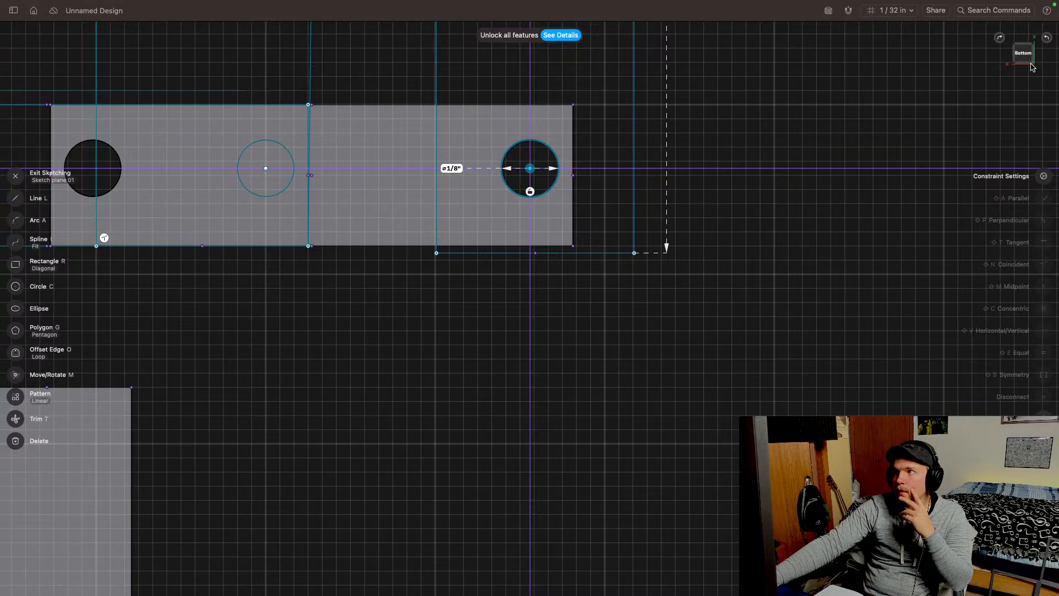
mouse_move(769, 183)
middle_mouse_down()
mouse_move(683, 223)
mouse_move(611, 281)
middle_mouse_up()
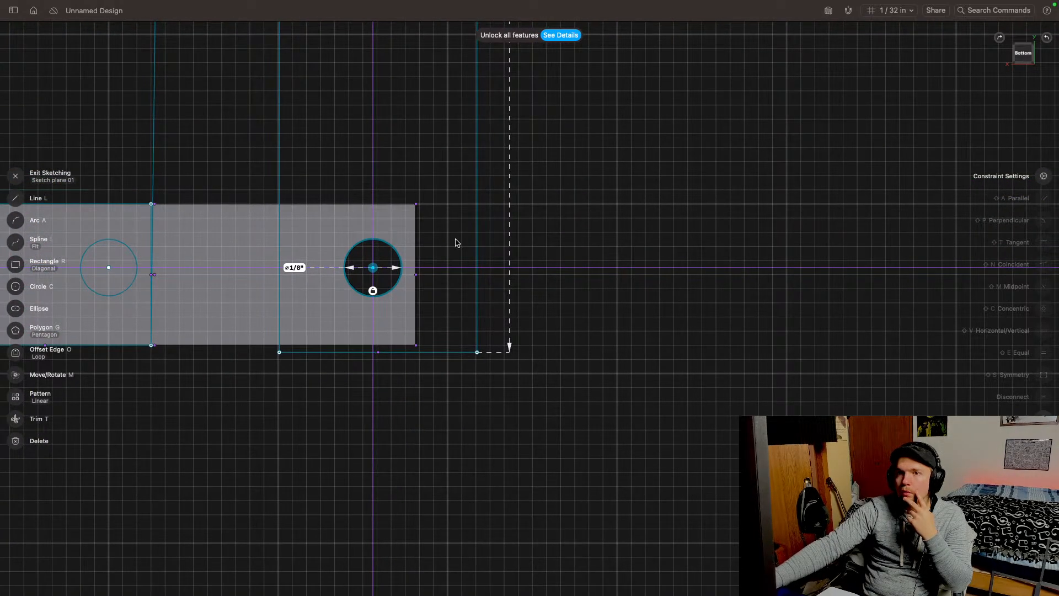
left_click(15, 177)
Step: Move the bar back away from the new rectangle until it is clear of both long profiles
middle_click_drag(385, 283, 489, 247)
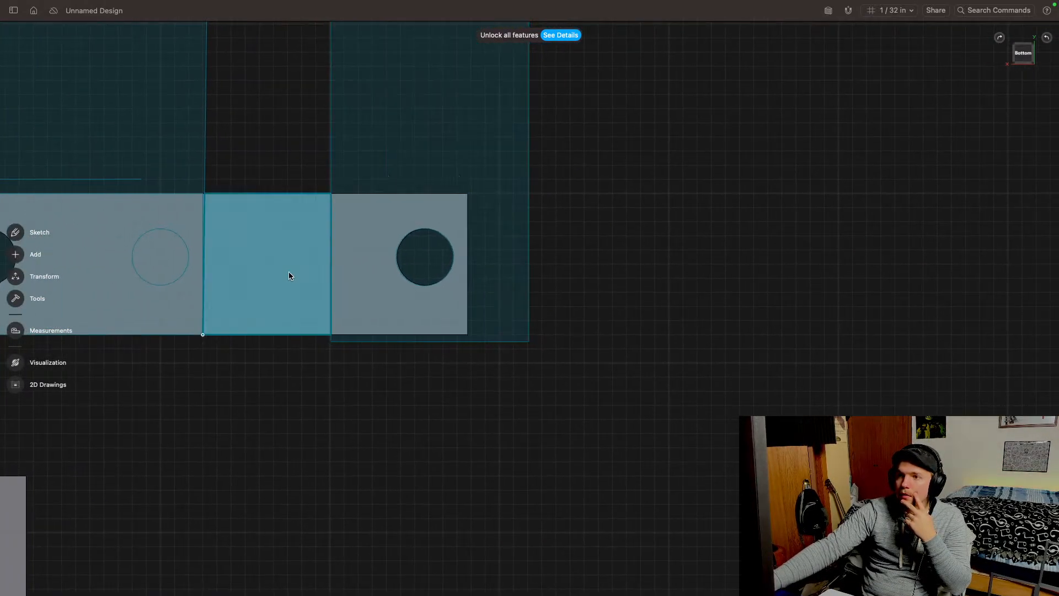
left_click(290, 275)
left_click(876, 155)
left_click_drag(1022, 55, 937, 147)
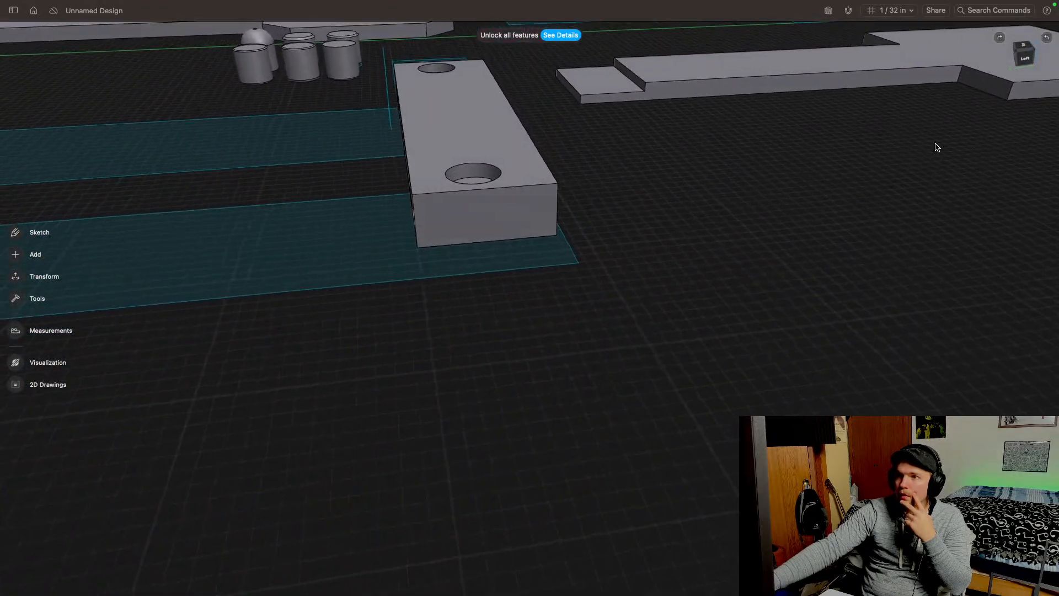
double_click(438, 118)
left_click_drag(459, 133, 434, 64)
left_click(659, 215)
double_click(460, 143)
left_click(650, 195)
middle_click_drag(651, 194, 534, 270)
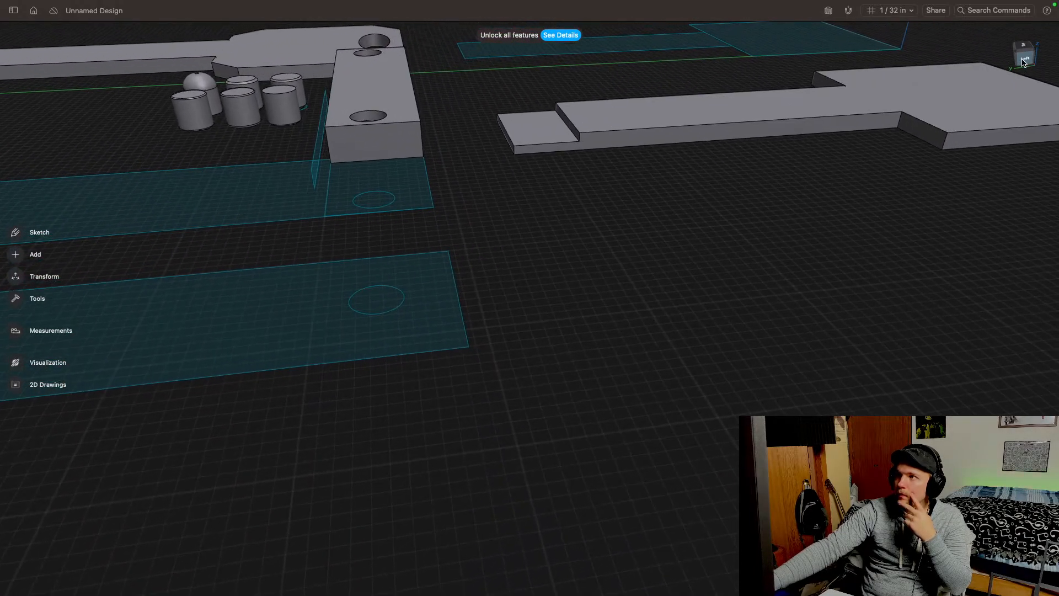
Step: Shift the 1/8-inch circle sideways within the new long rectangle to centre it across the width, and deselect it
left_click_drag(1024, 60, 972, 92)
middle_click_drag(672, 233, 615, 248)
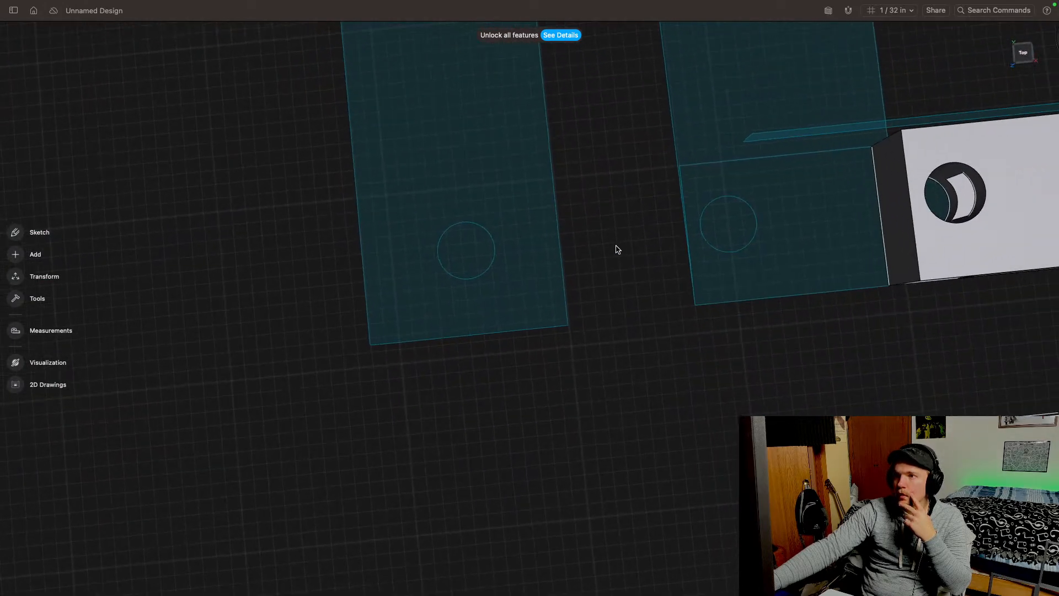
left_click(472, 256)
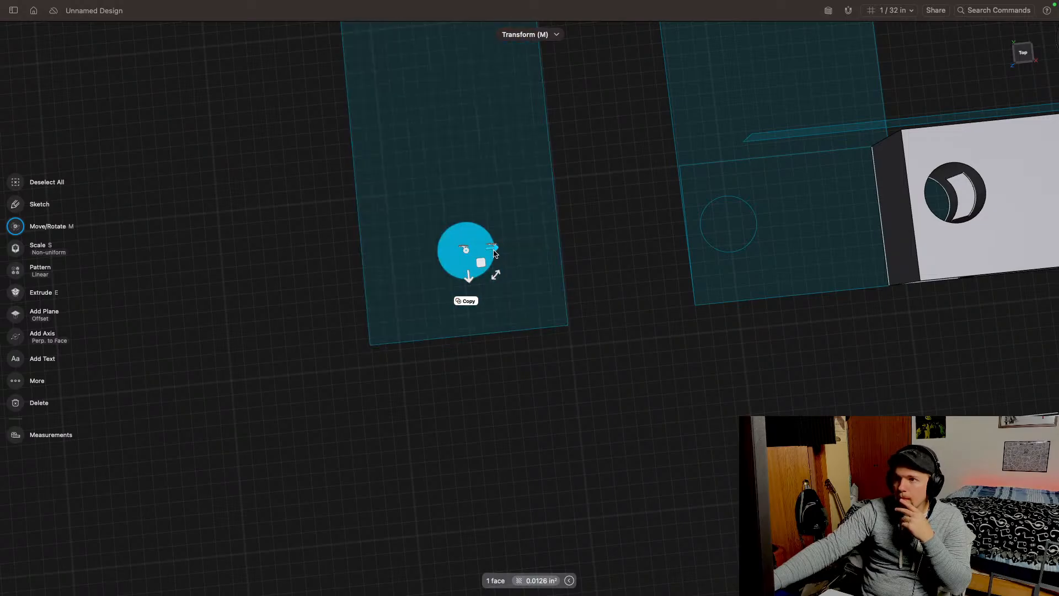
left_click_drag(488, 250, 485, 252)
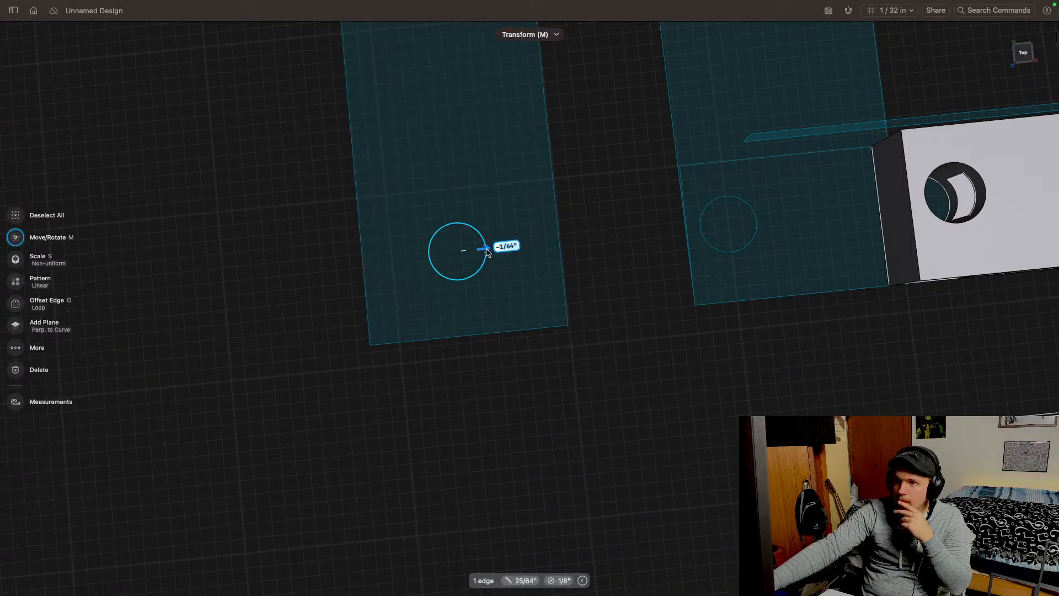
scroll(485, 252, "up", 5)
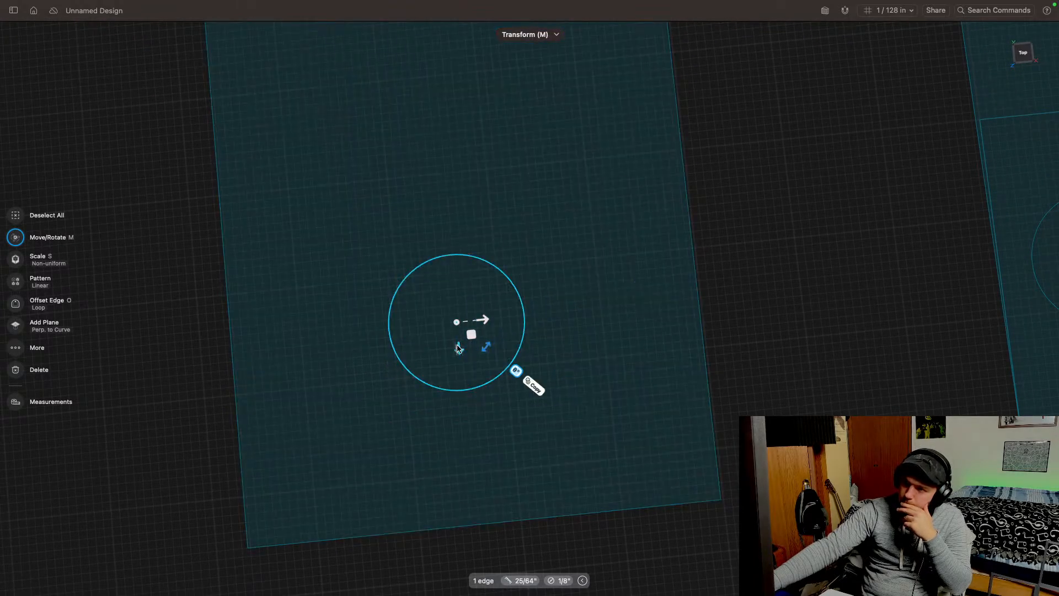
left_click_drag(488, 323, 505, 339)
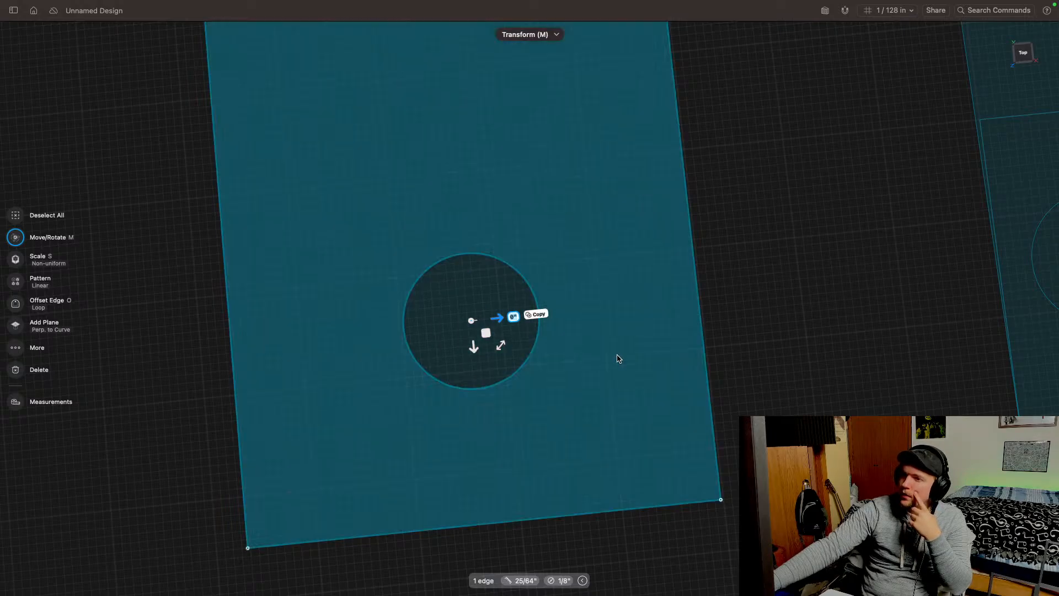
middle_click_drag(684, 361, 731, 366)
scroll(718, 381, "down", 15)
scroll(716, 392, "up", 10)
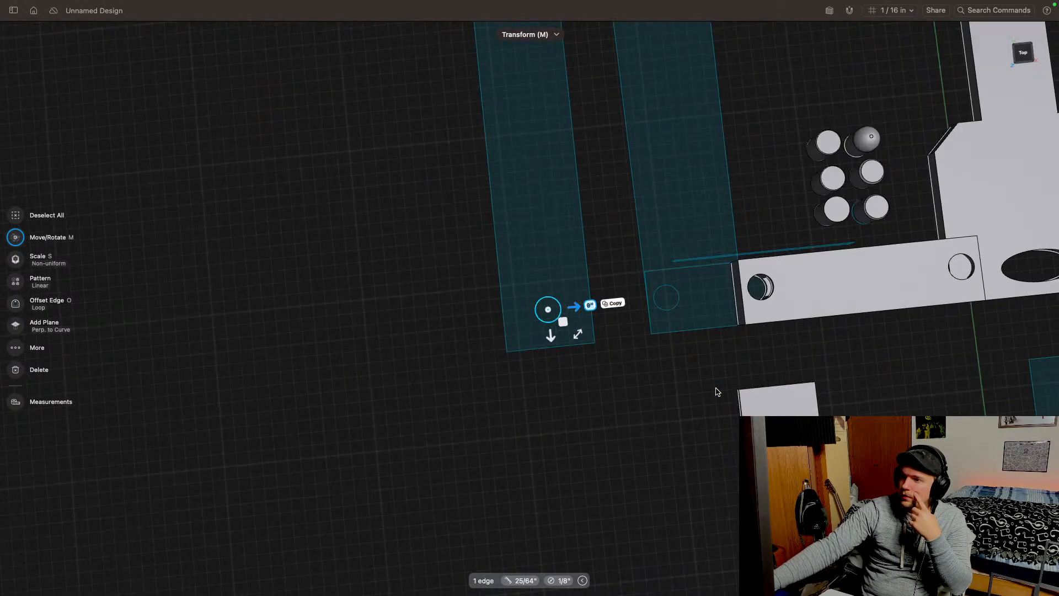
left_click(1029, 61)
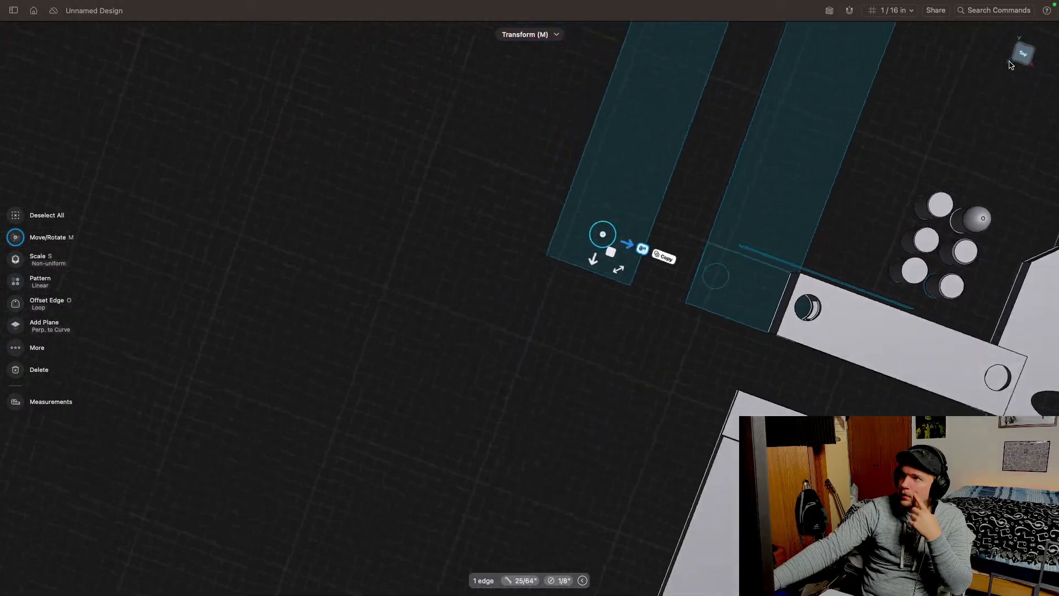
left_click(745, 189)
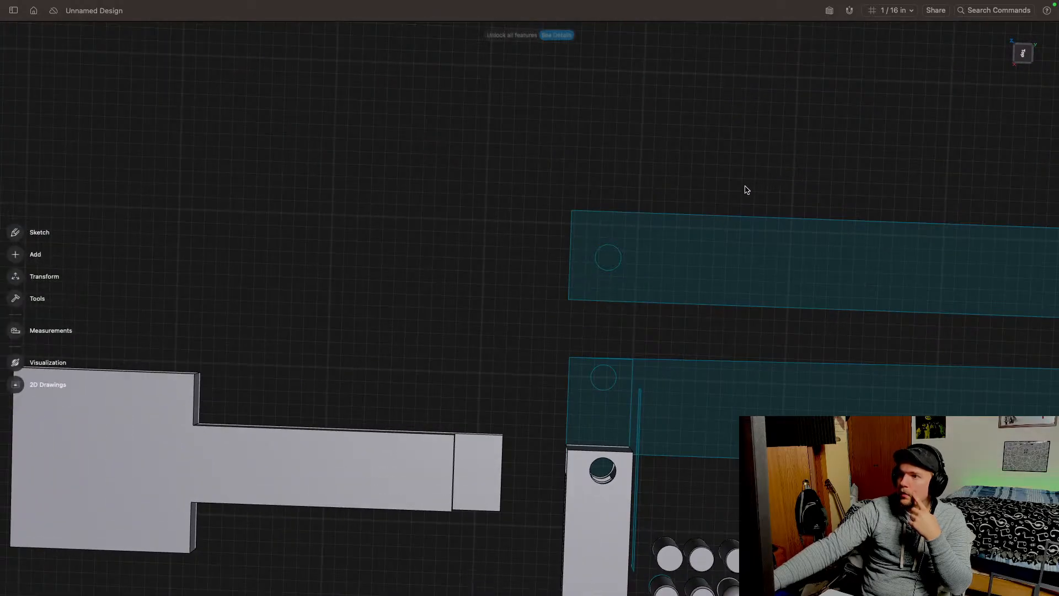
Step: Extrude the new long rectangle upward 1/4 inch around its circle, leaving a through hole
scroll(714, 216, "up", 3)
left_click_drag(1032, 56, 1004, 39)
middle_click_drag(945, 238, 661, 308)
left_click(540, 261)
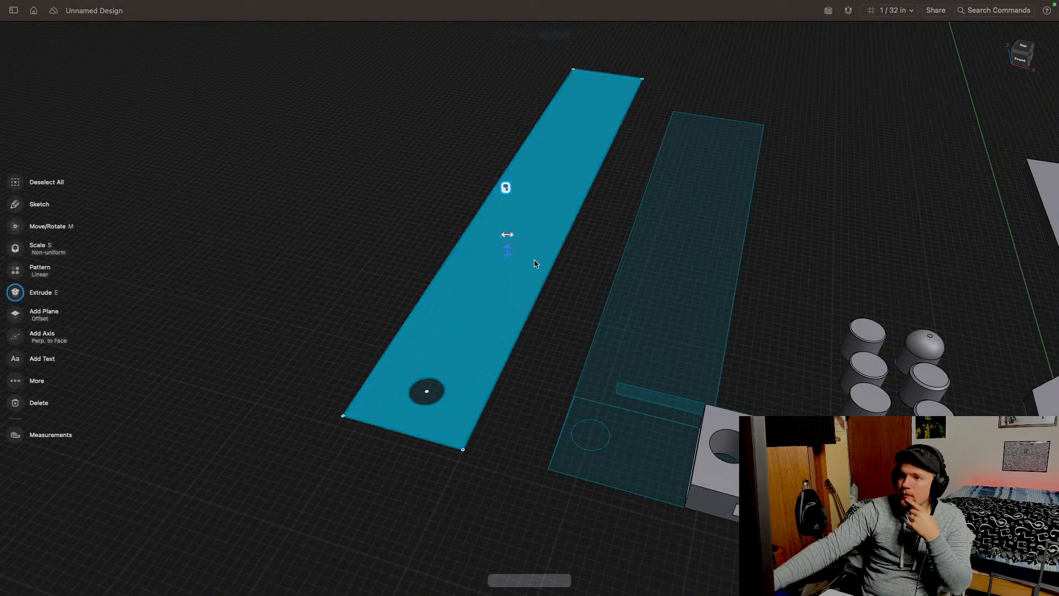
left_click_drag(508, 253, 509, 244)
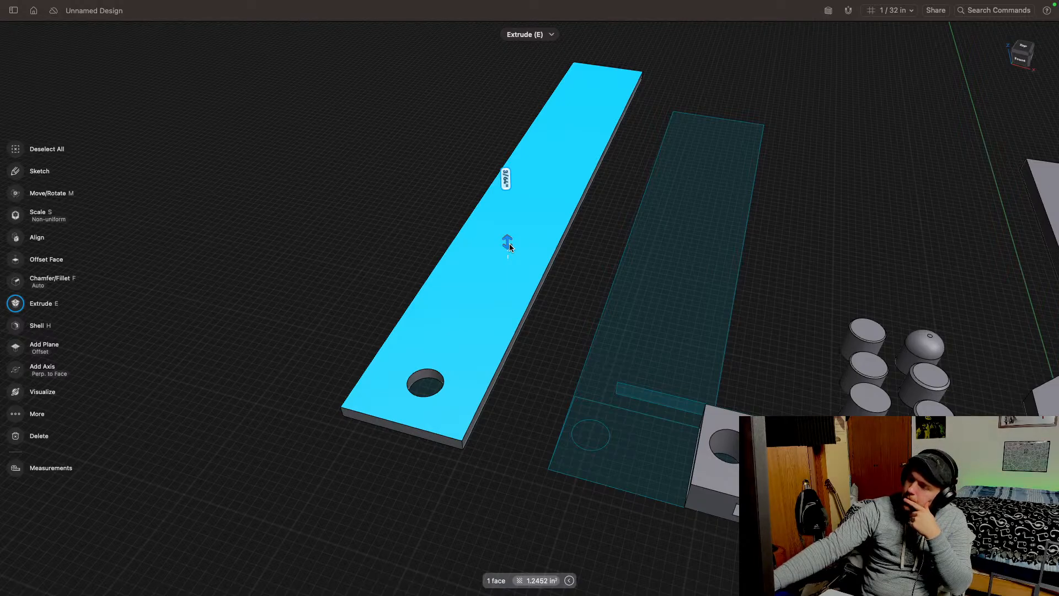
left_click_drag(510, 246, 517, 206)
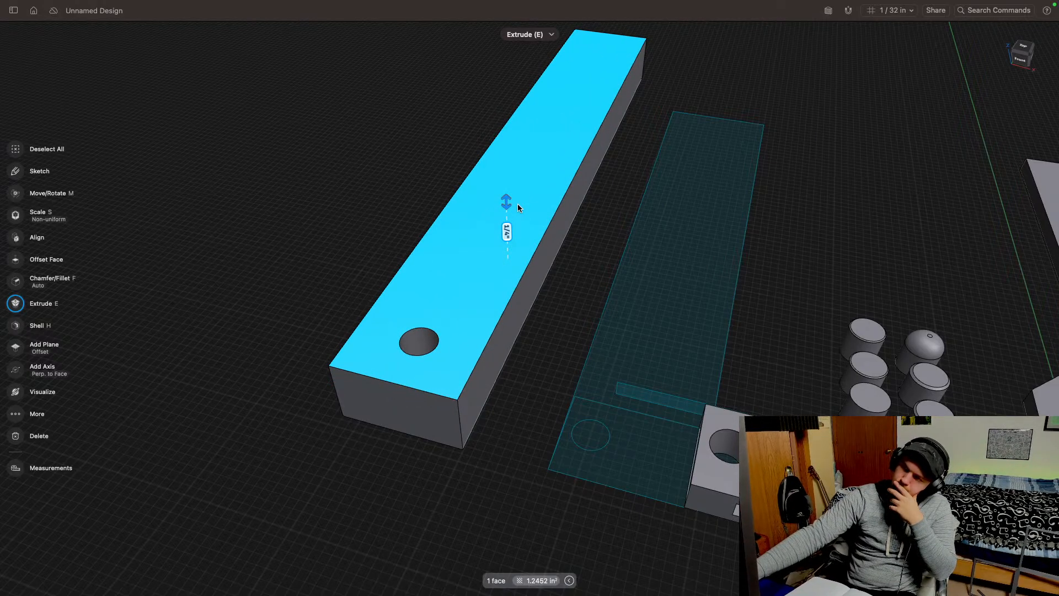
double_click(531, 318)
left_click(208, 268)
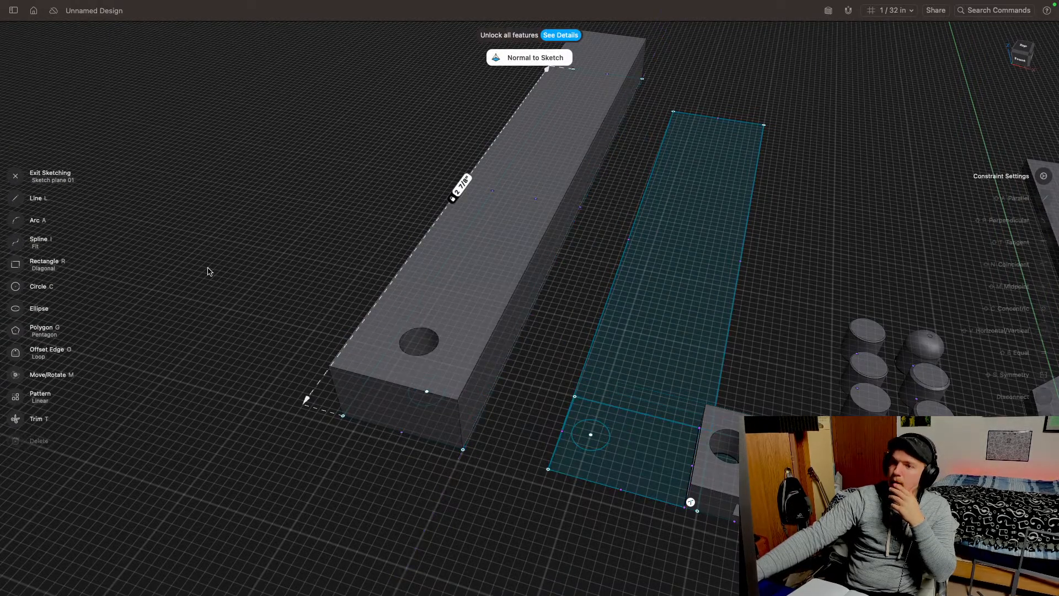
scroll(521, 291, "right", 3)
mouse_move(1024, 59)
left_mouse_down()
mouse_move(993, 59)
mouse_move(986, 46)
mouse_move(1043, 51)
left_mouse_up()
scroll(778, 186, "left", 3)
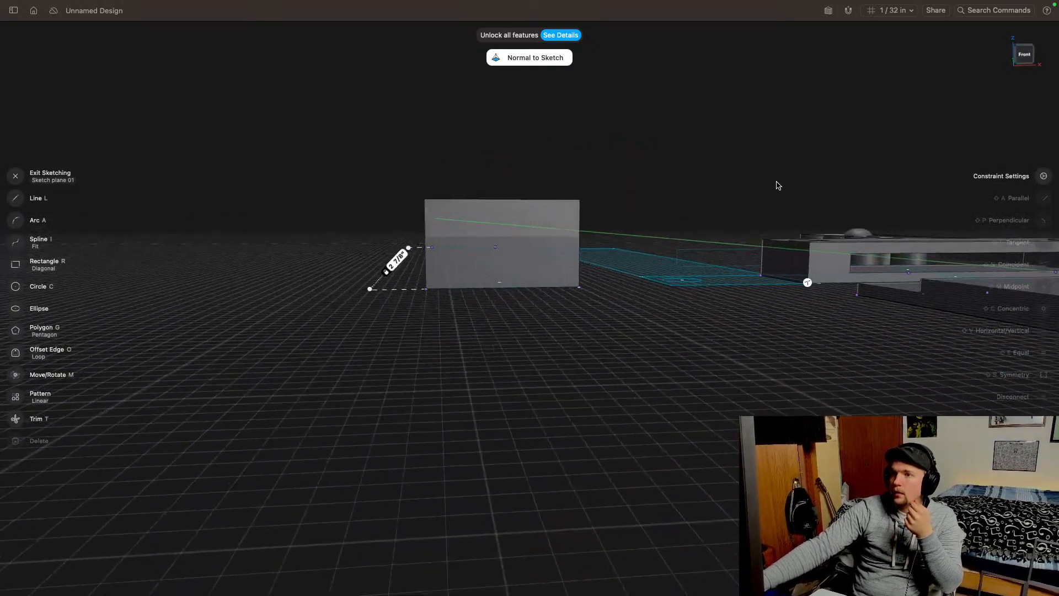
scroll(778, 185, "right", 3)
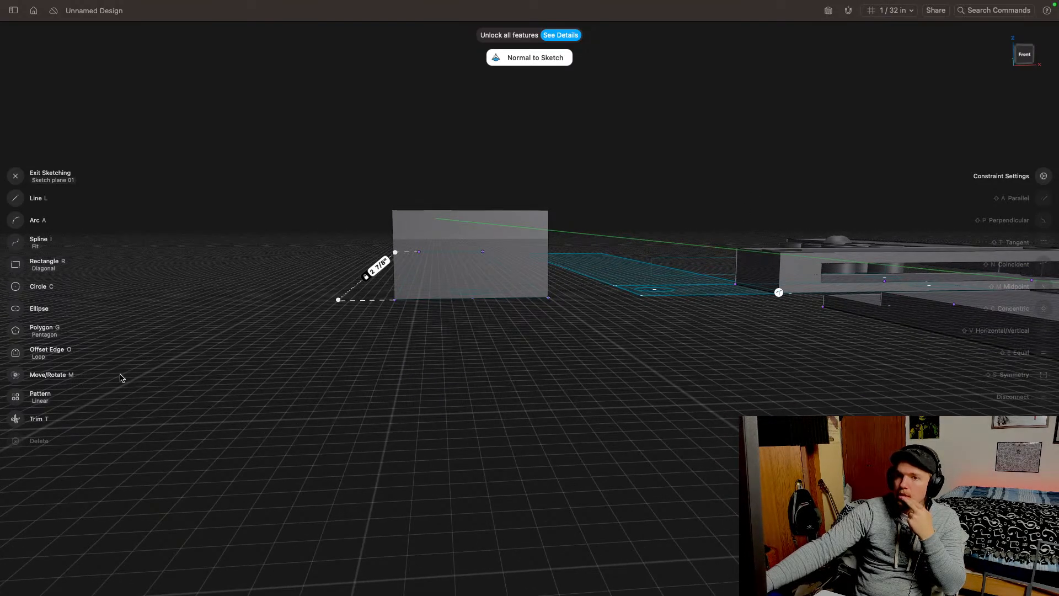
left_click(17, 267)
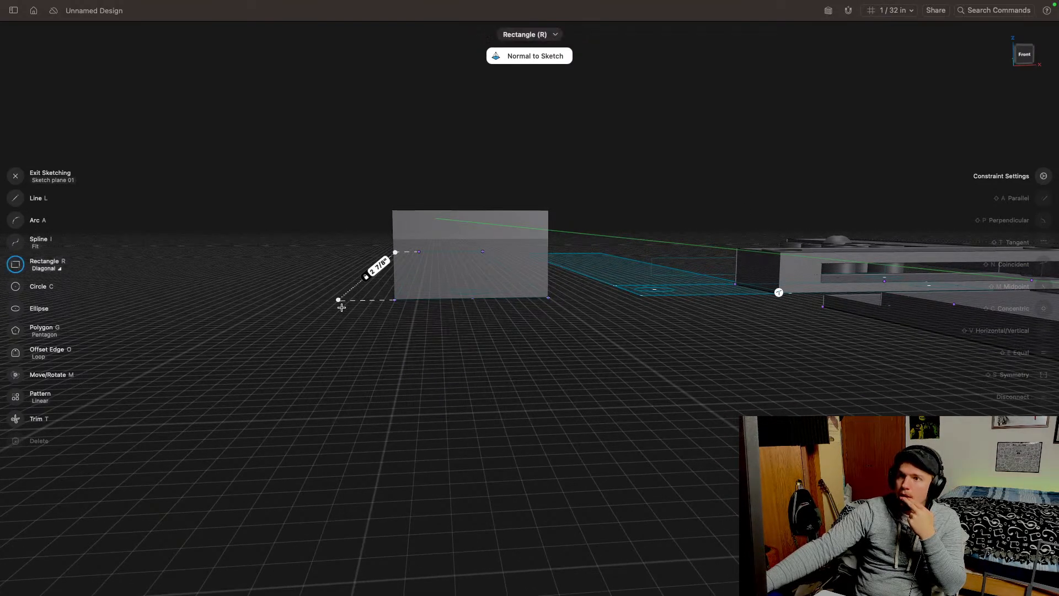
left_click(1029, 53)
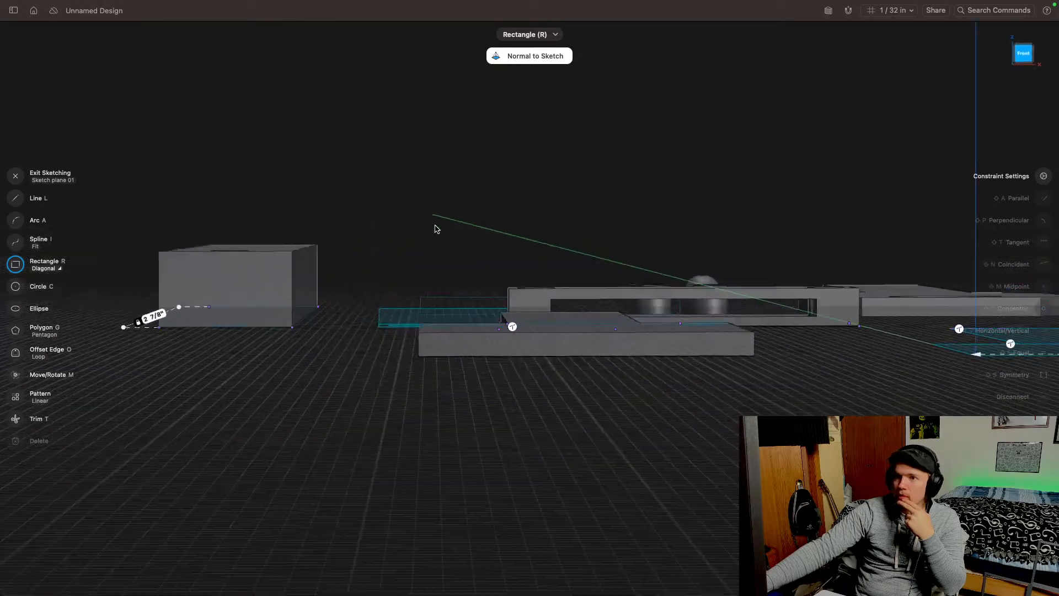
key("Escape")
Step: In the front view, sketch a 7/16 by 3/16 inch rectangle across the middle of the long block's end, and leave the sketch
middle_click_drag(327, 317, 468, 304)
scroll(469, 304, "up", 5)
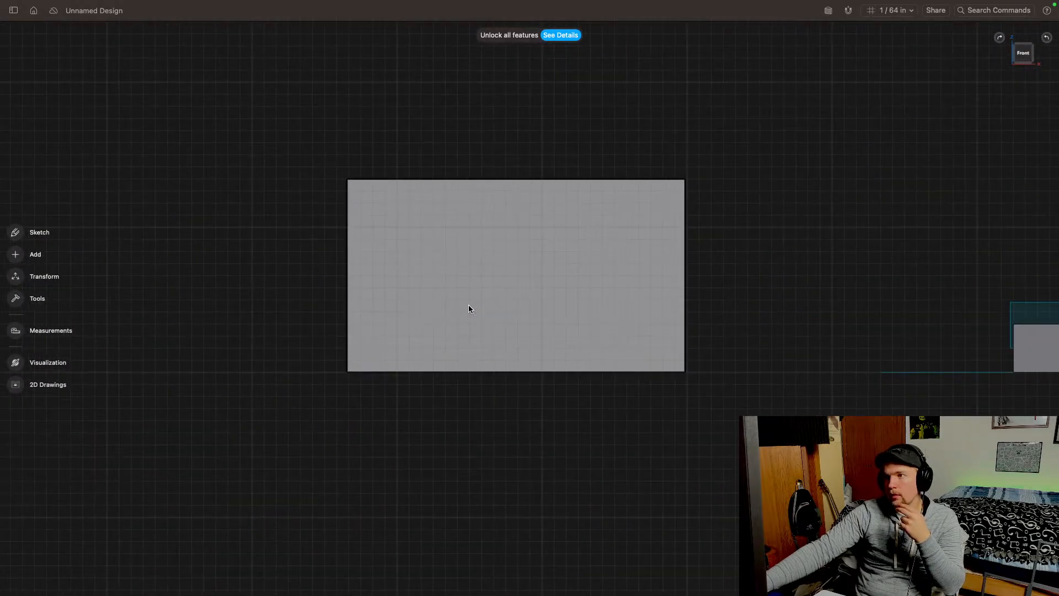
left_click(34, 233)
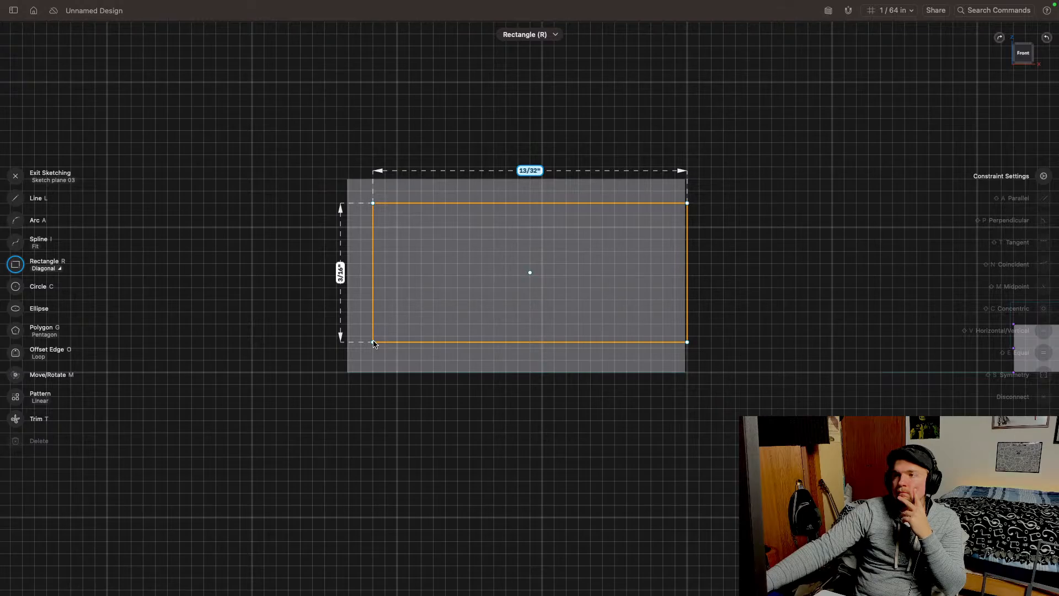
left_click(345, 343)
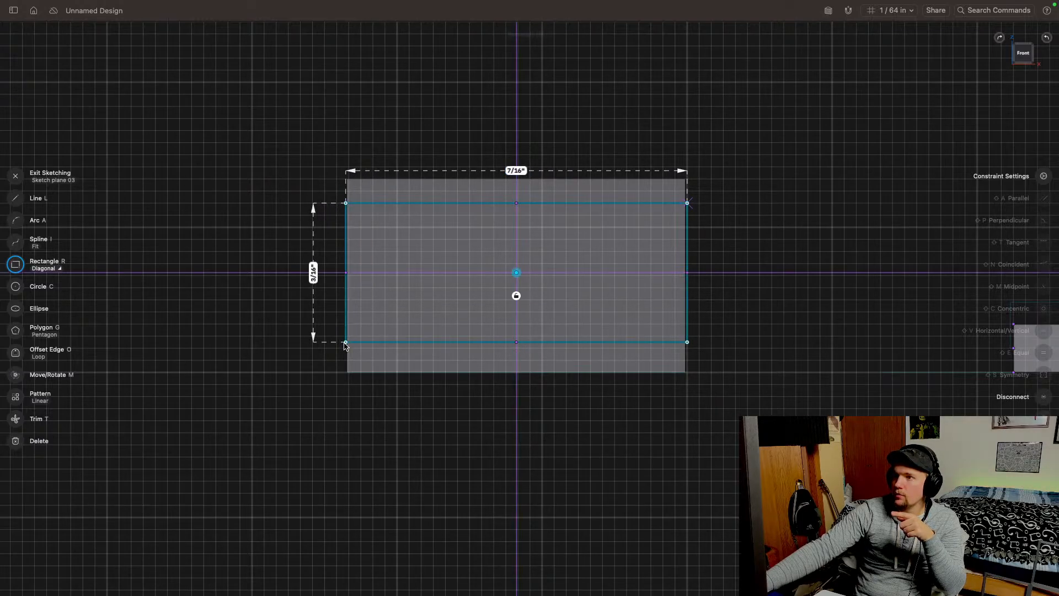
key("Escape")
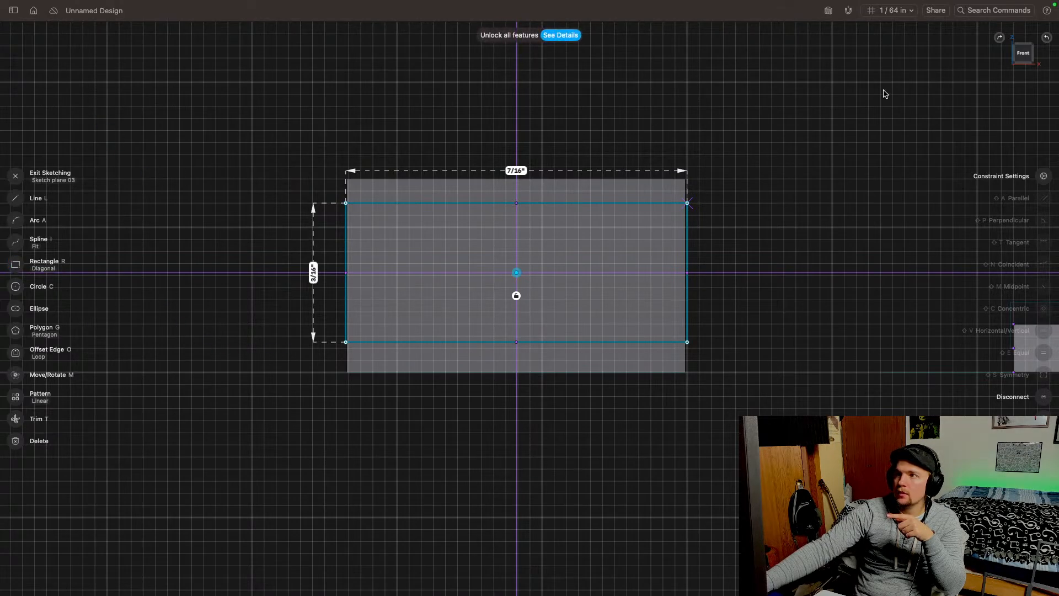
mouse_move(1025, 58)
left_mouse_down()
mouse_move(1023, 82)
mouse_move(1057, 93)
left_mouse_up()
middle_click_drag(712, 215, 815, 165)
mouse_move(688, 279)
middle_mouse_down()
mouse_move(648, 279)
mouse_move(734, 288)
middle_mouse_up()
scroll(733, 289, "down", 10)
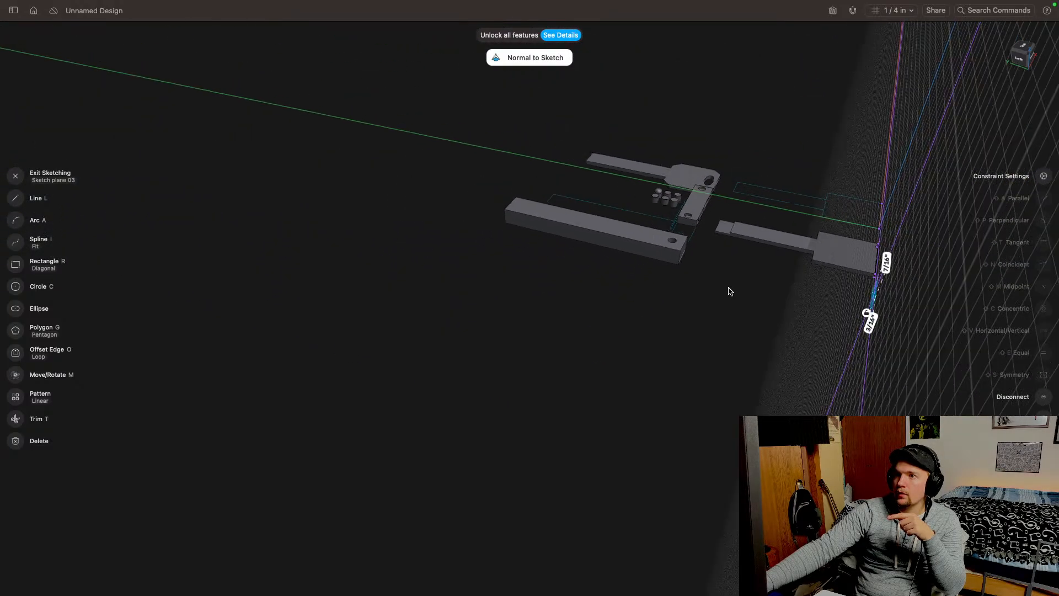
scroll(731, 291, "down", 2)
scroll(693, 274, "up", 8)
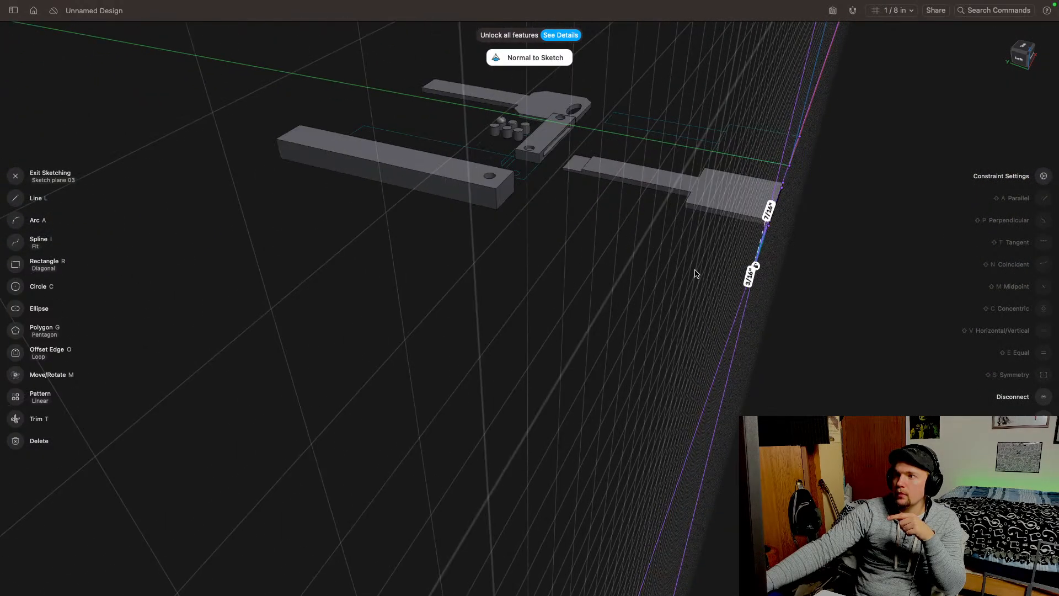
scroll(607, 236, "up", 10)
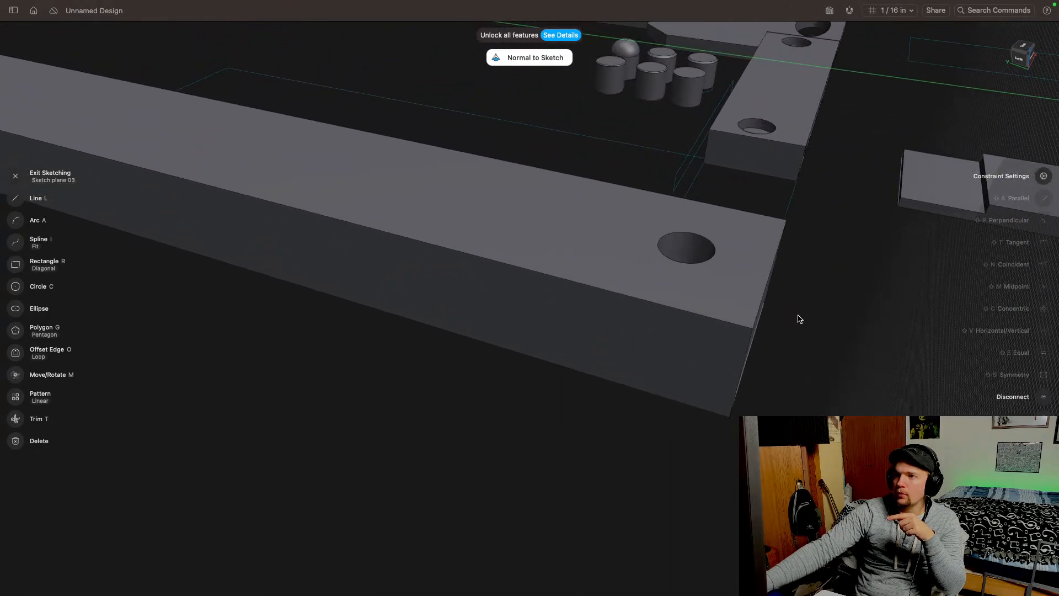
left_click(535, 270)
double_click(536, 270)
left_click_drag(287, 190, 690, 202)
left_click(365, 396)
Step: Extrude the upright 7/16 by 3/16 inch rectangle back into the long block, cutting an open slot past its end hole
middle_click_drag(365, 396, 736, 342)
scroll(736, 342, "down", 5)
scroll(572, 247, "down", 10)
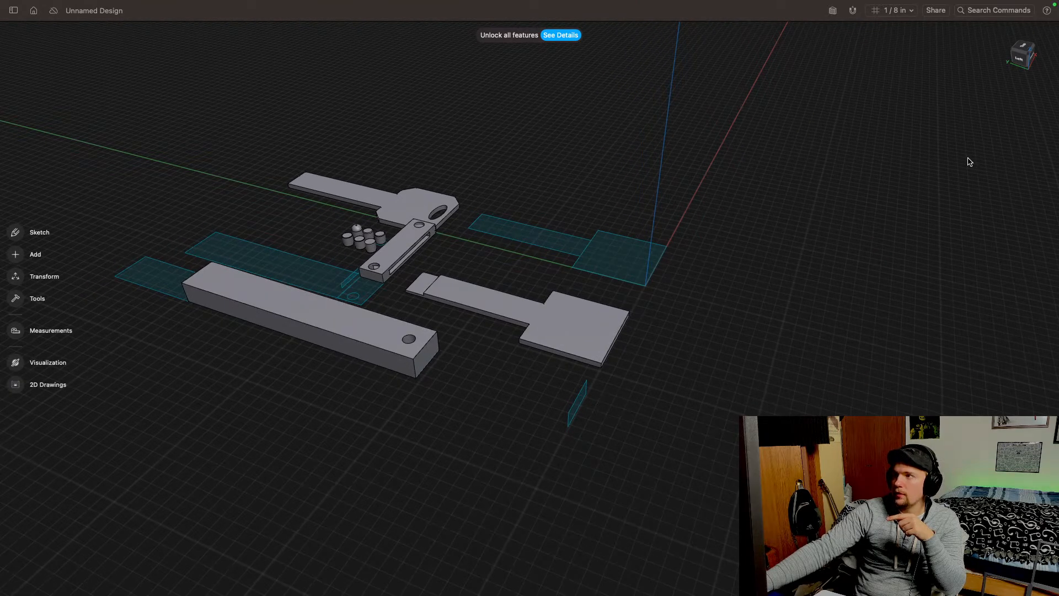
mouse_move(1022, 54)
left_mouse_down()
mouse_move(988, 57)
mouse_move(983, 48)
mouse_move(1020, 57)
left_mouse_up()
middle_click_drag(671, 308, 738, 233)
left_click_drag(1024, 54, 999, 58)
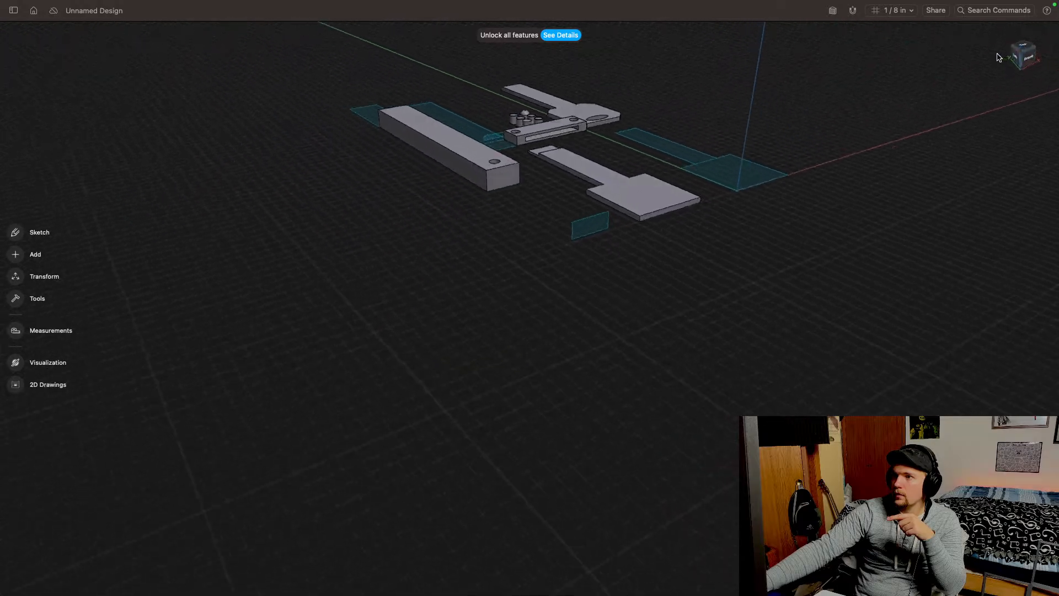
double_click(591, 227)
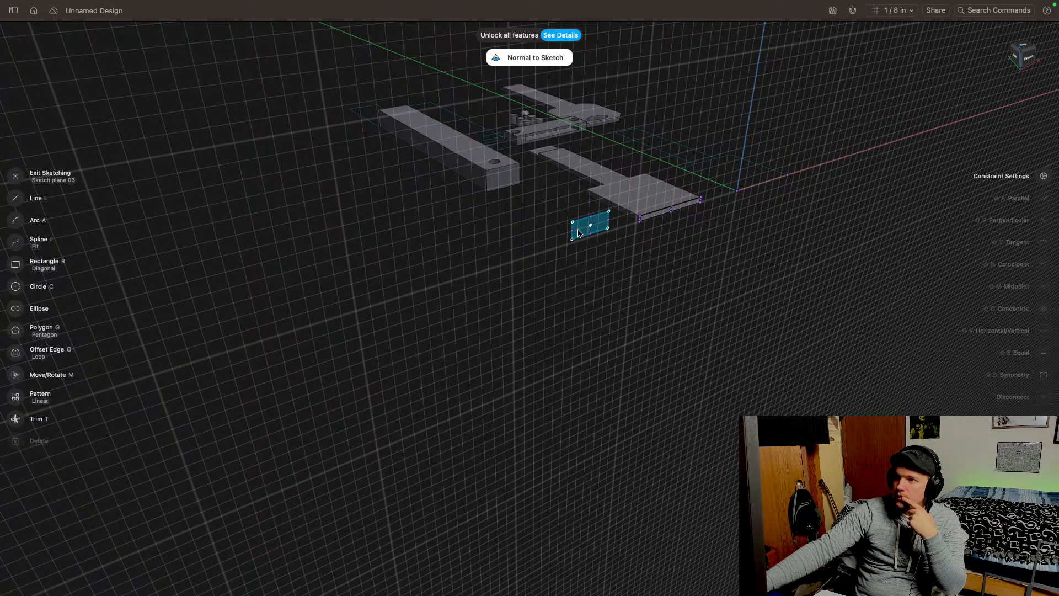
key("Escape")
left_click(589, 229)
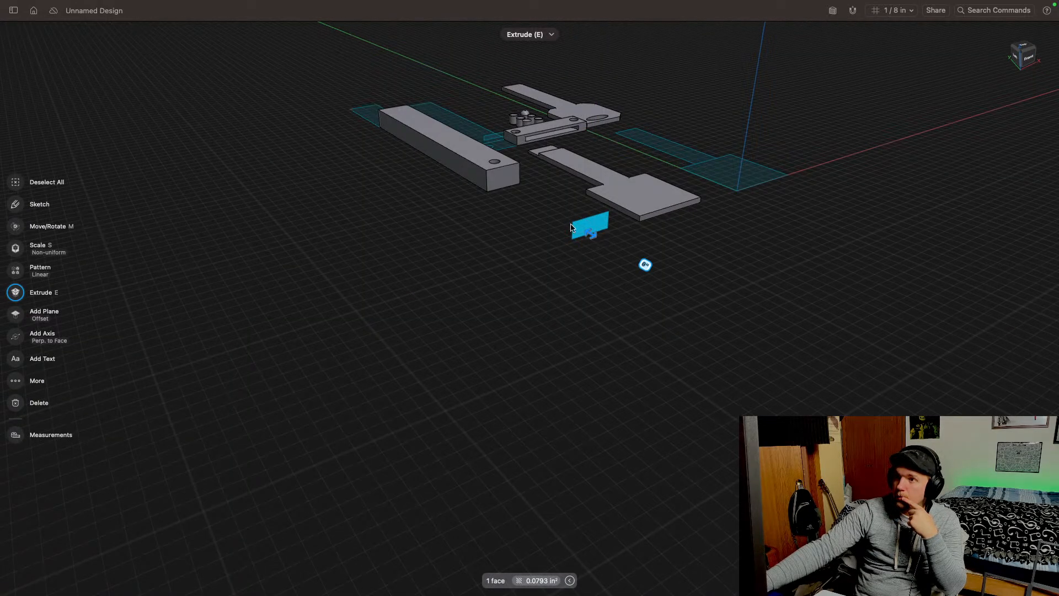
left_click_drag(571, 225, 490, 194)
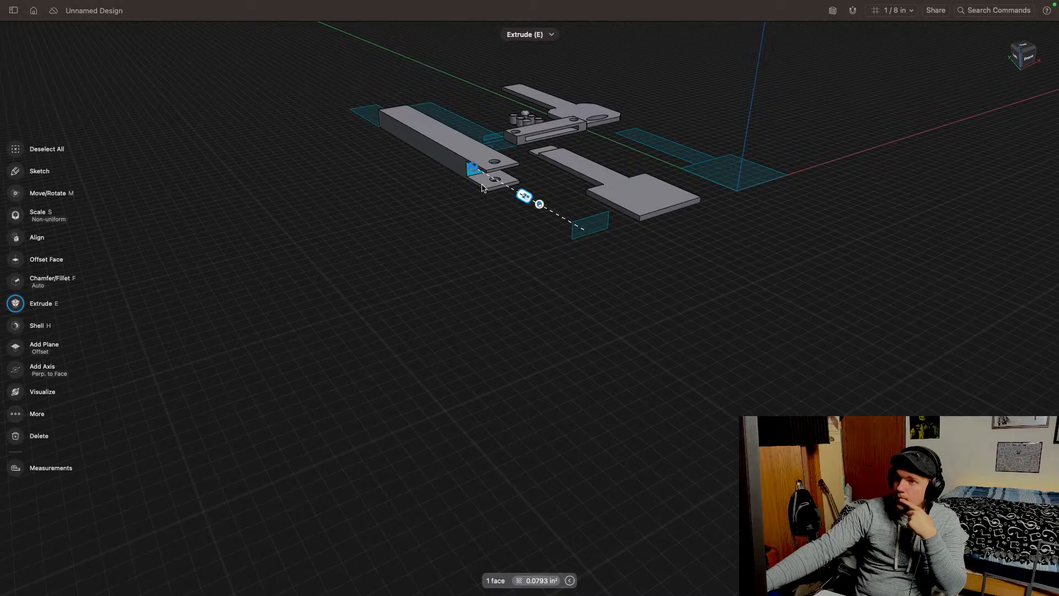
middle_click_drag(457, 211, 452, 365)
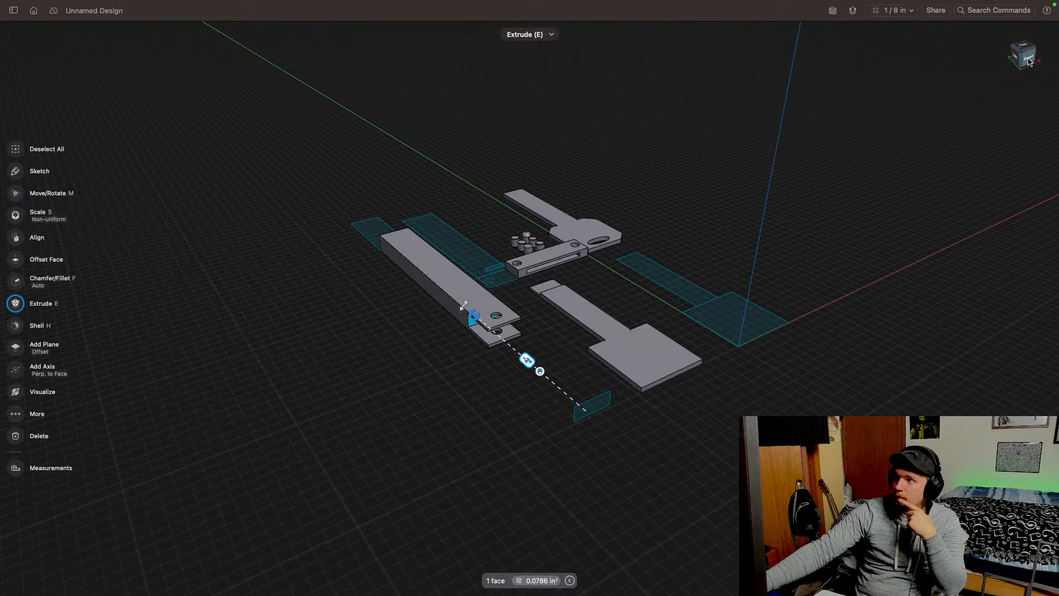
mouse_move(1029, 62)
left_mouse_down()
mouse_move(967, 57)
mouse_move(1010, 57)
left_mouse_up()
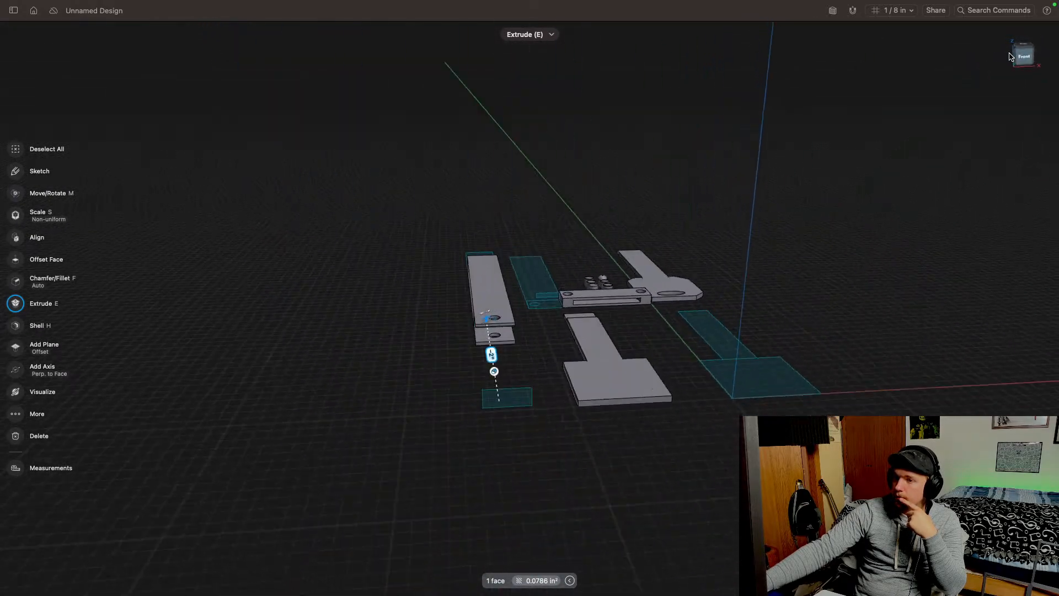
scroll(607, 370, "up", 6)
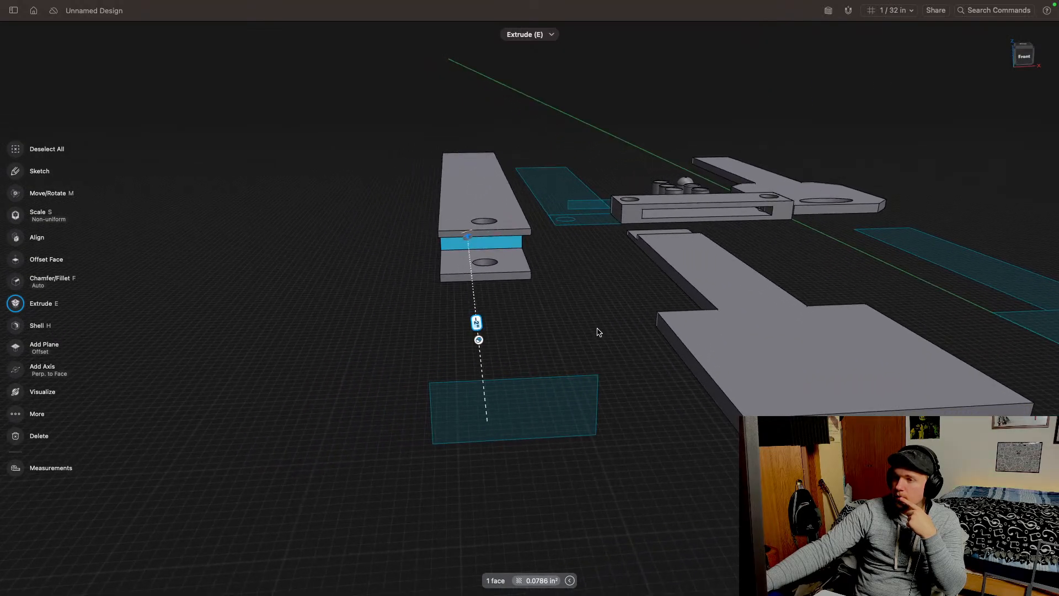
Step: Reopen the slot rectangle's sketch and move its outer side edge inward until the rectangle is 3/8 inch wide
key("Escape")
left_click(522, 368)
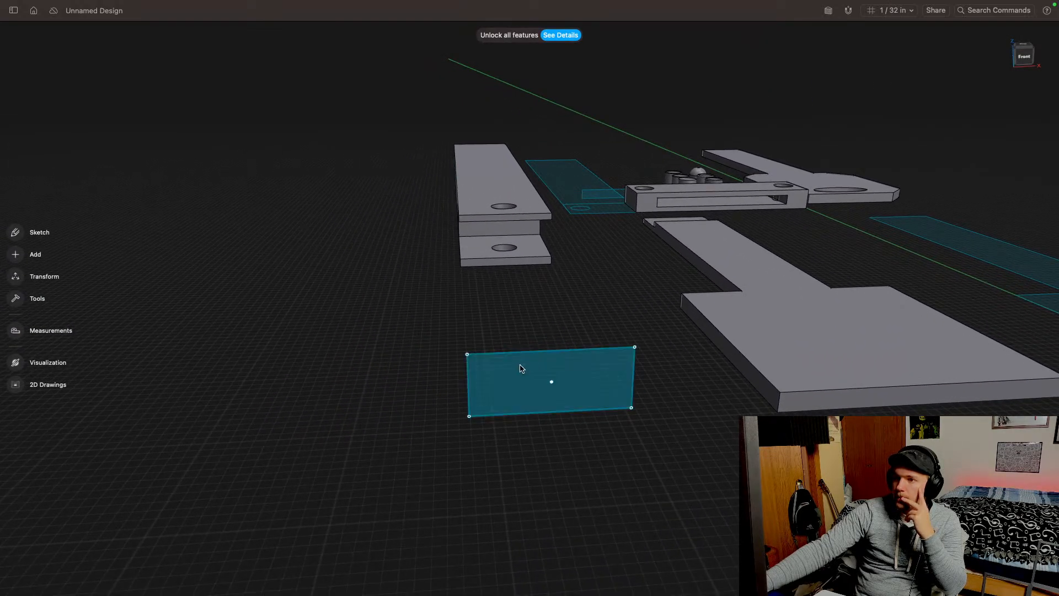
double_click(476, 390)
left_click(469, 387)
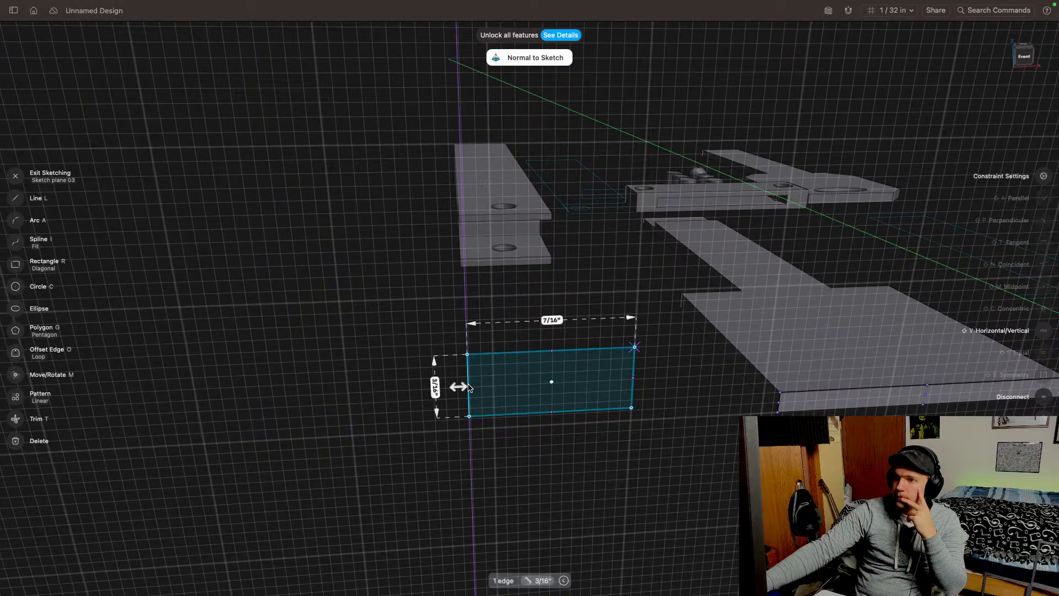
left_click_drag(462, 389, 463, 389)
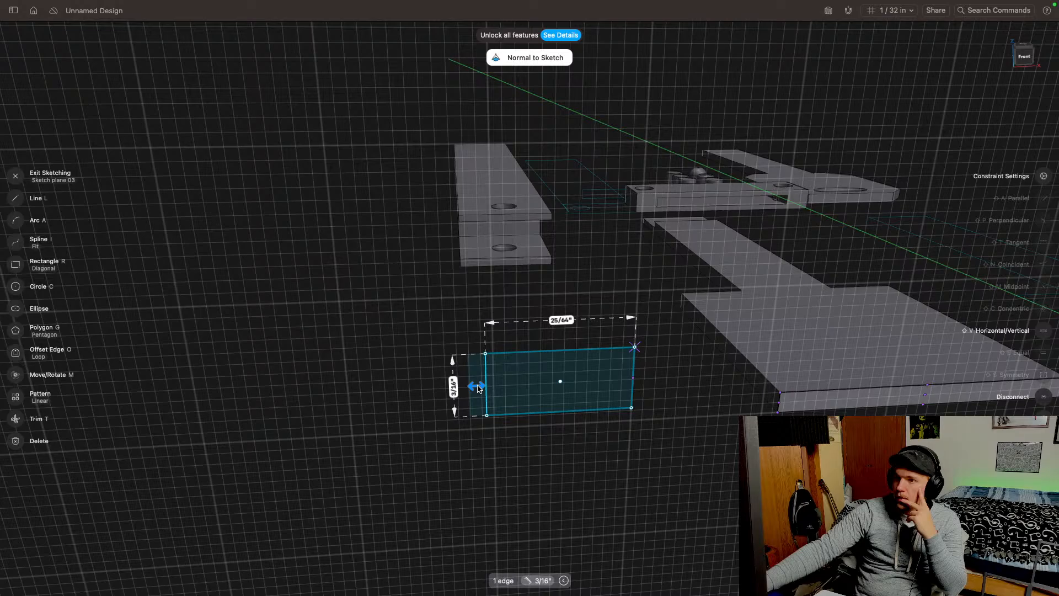
left_click_drag(484, 388, 484, 388)
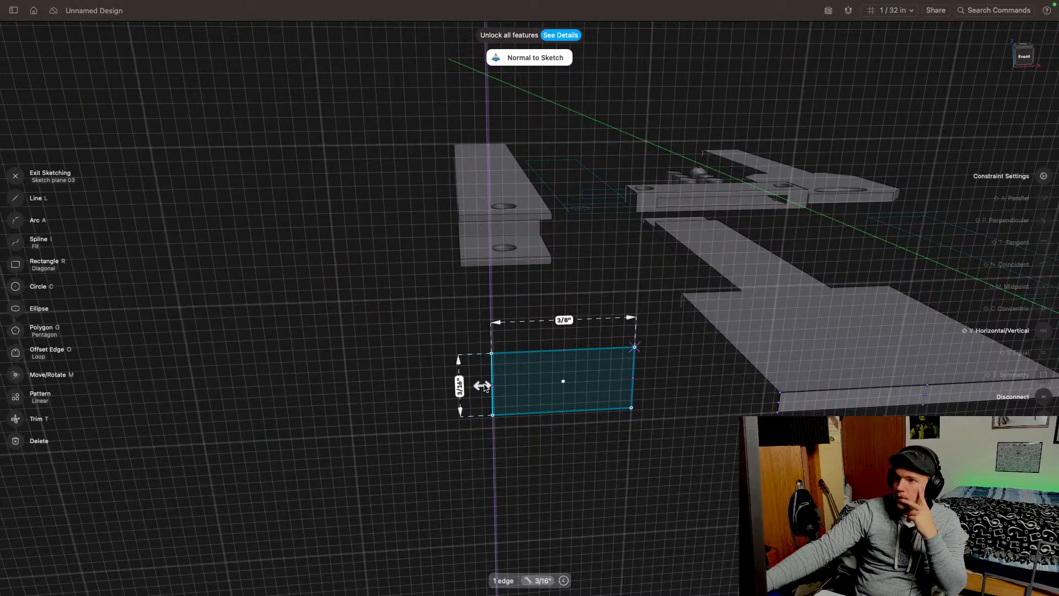
Step: Leave the sketch and extrude the 3/8 by 3/16 inch rectangle back into the long block, cutting its slot open along one side
middle_click_drag(449, 291, 360, 276)
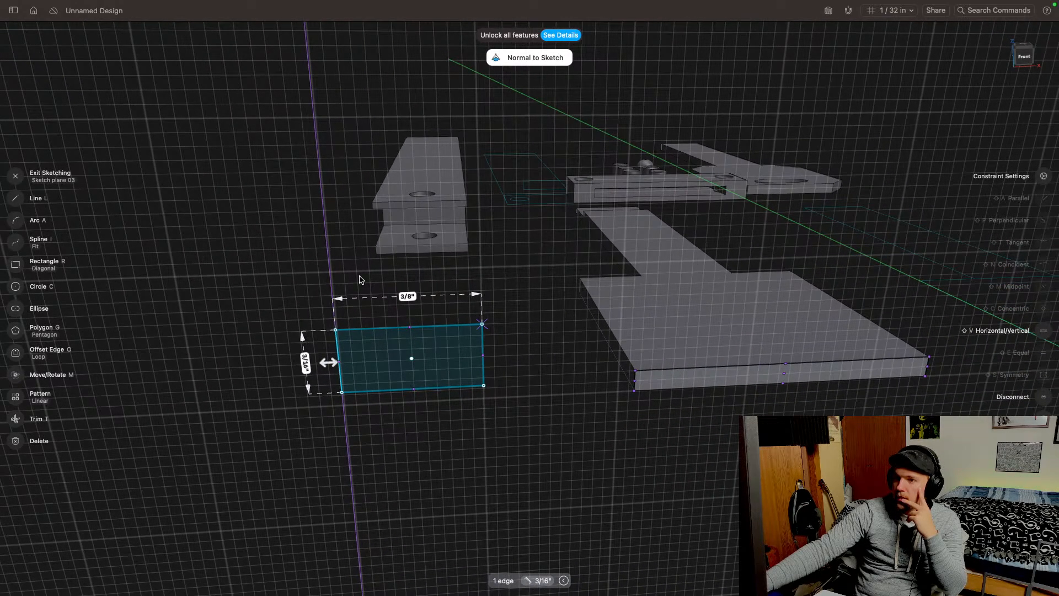
middle_click_drag(551, 244, 613, 282)
left_click(554, 267)
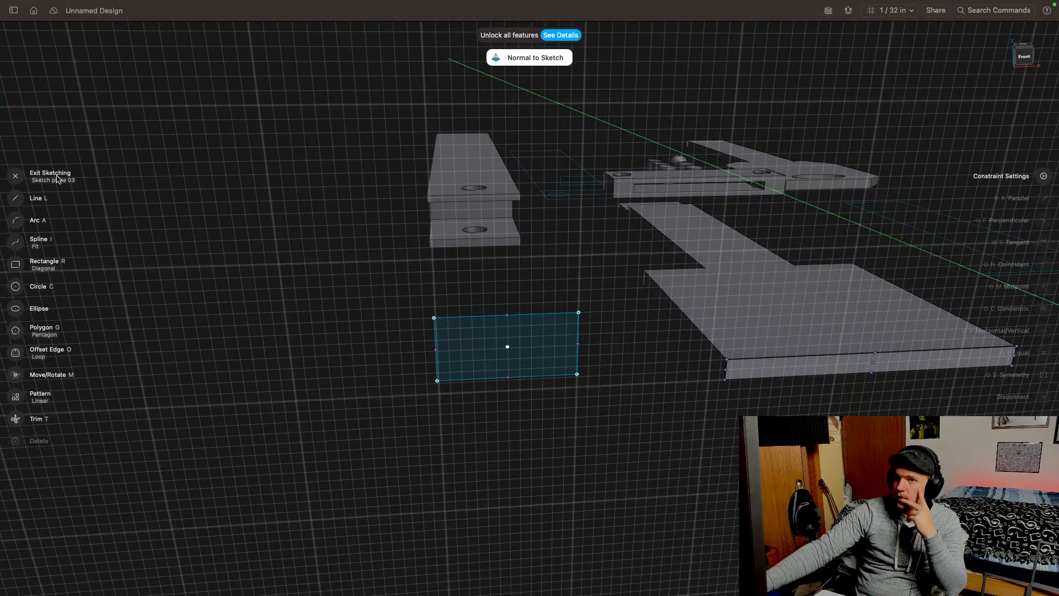
left_click(58, 179)
left_click(461, 346)
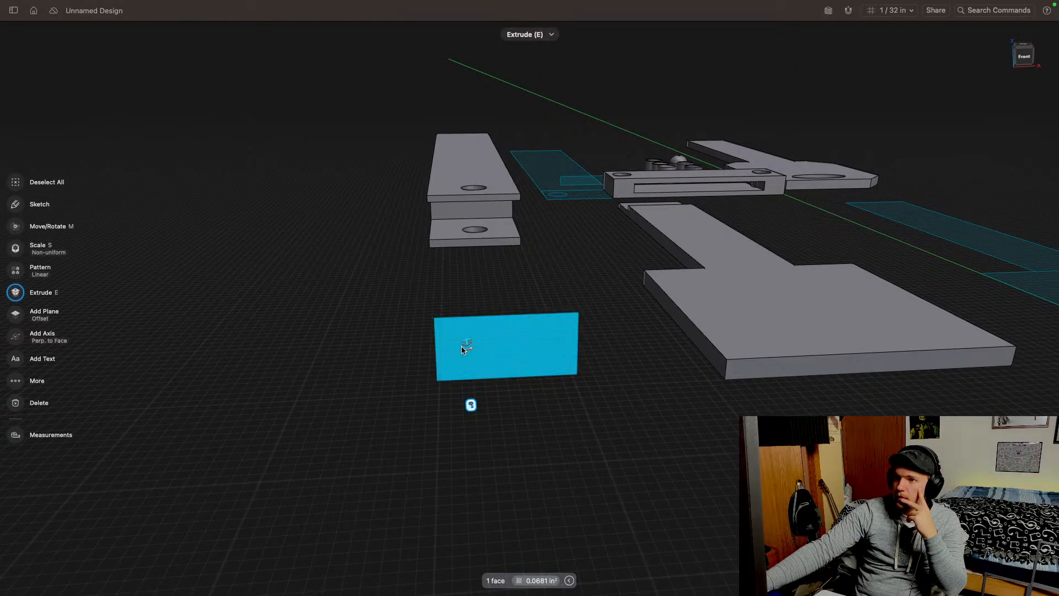
left_click_drag(465, 344, 417, 138)
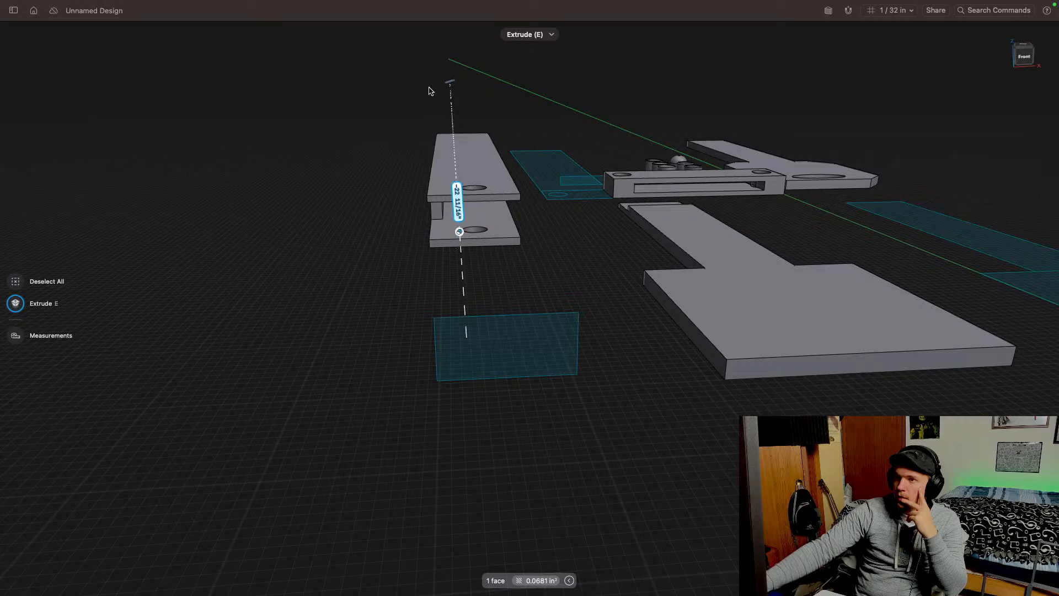
left_click_drag(430, 91, 471, 174)
middle_click_drag(552, 263, 527, 269)
left_click(527, 270)
Step: Offset the slot's inner end face deeper into the long block until 13/32 inch remains to the block's closed end
middle_click_drag(591, 202, 514, 226)
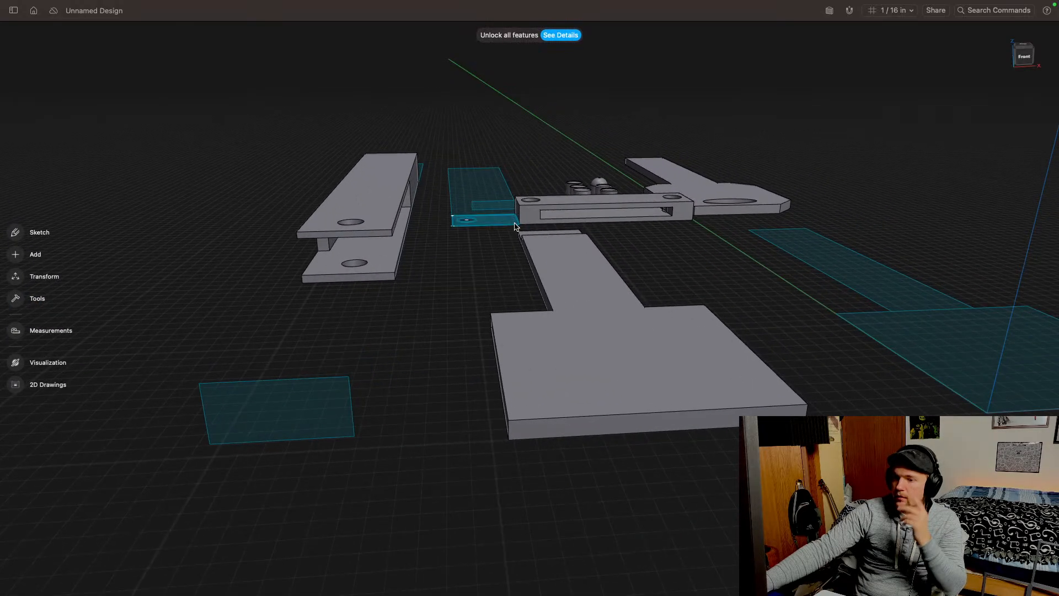
right_click_drag(461, 267, 433, 250)
middle_click_drag(522, 200, 558, 285)
scroll(527, 278, "up", 8)
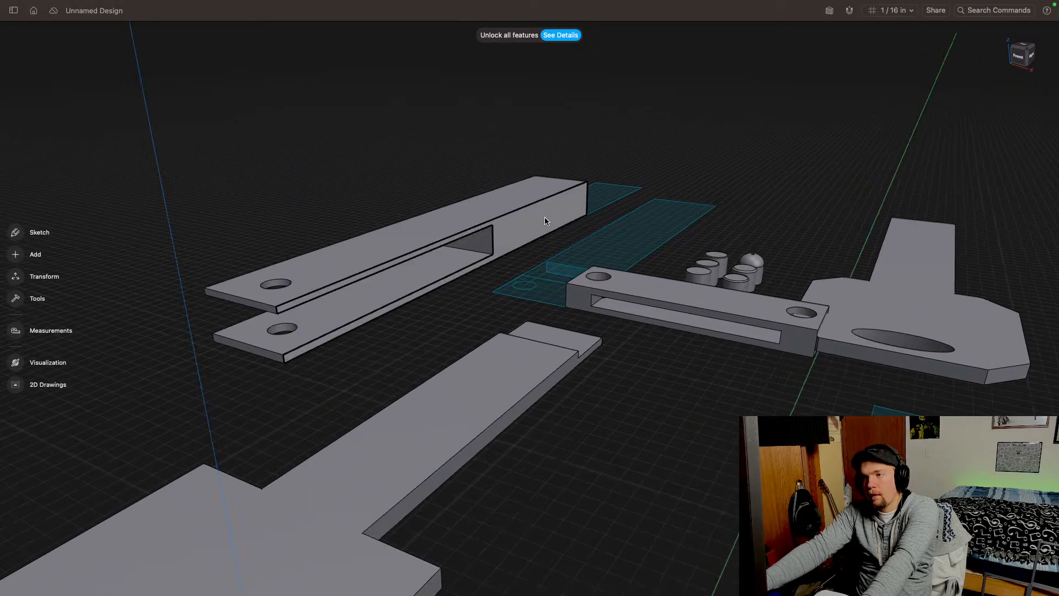
scroll(548, 309, "up", 4)
left_click(357, 254)
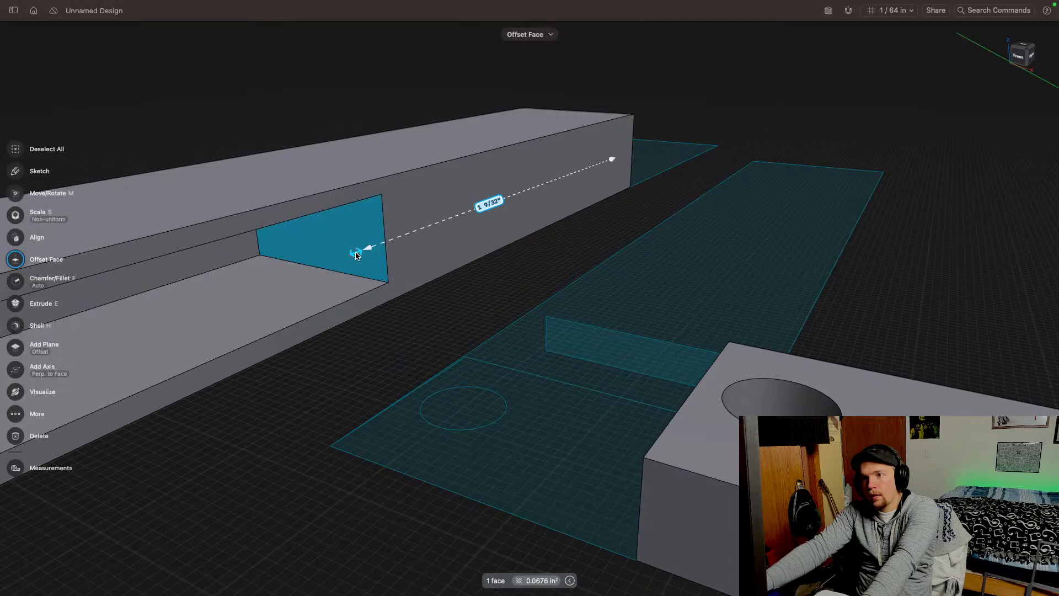
left_click_drag(362, 251, 569, 212)
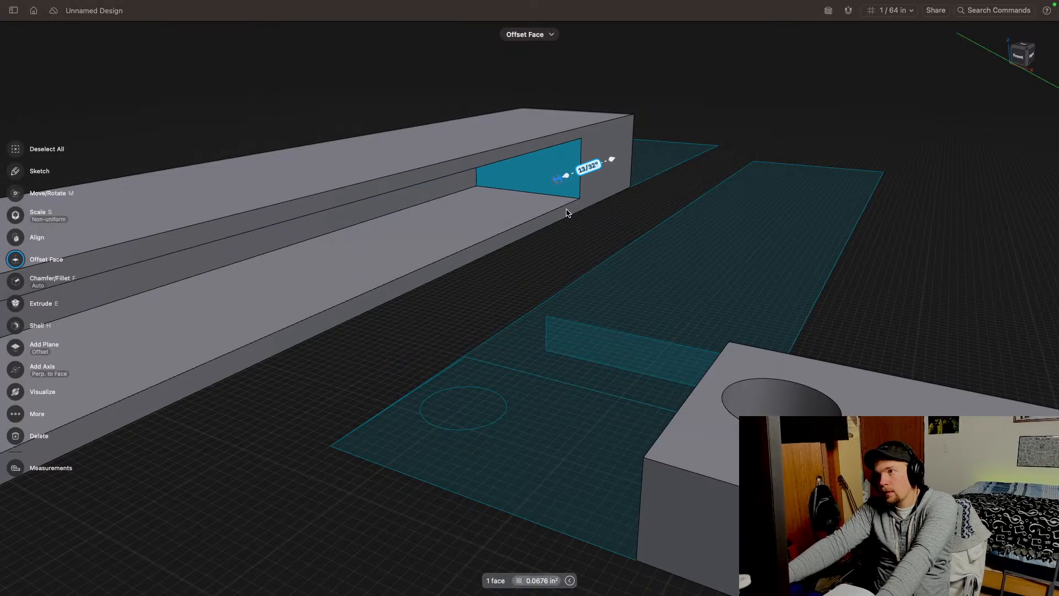
middle_click_drag(656, 206, 595, 247)
left_click(558, 269)
Step: Place a copy of the slotted long block beside the original, on the side away from the holed bar
middle_click_drag(442, 298, 387, 280)
scroll(666, 187, "down", 5)
scroll(386, 277, "down", 4)
scroll(386, 280, "down", 2)
middle_click_drag(317, 291, 588, 204)
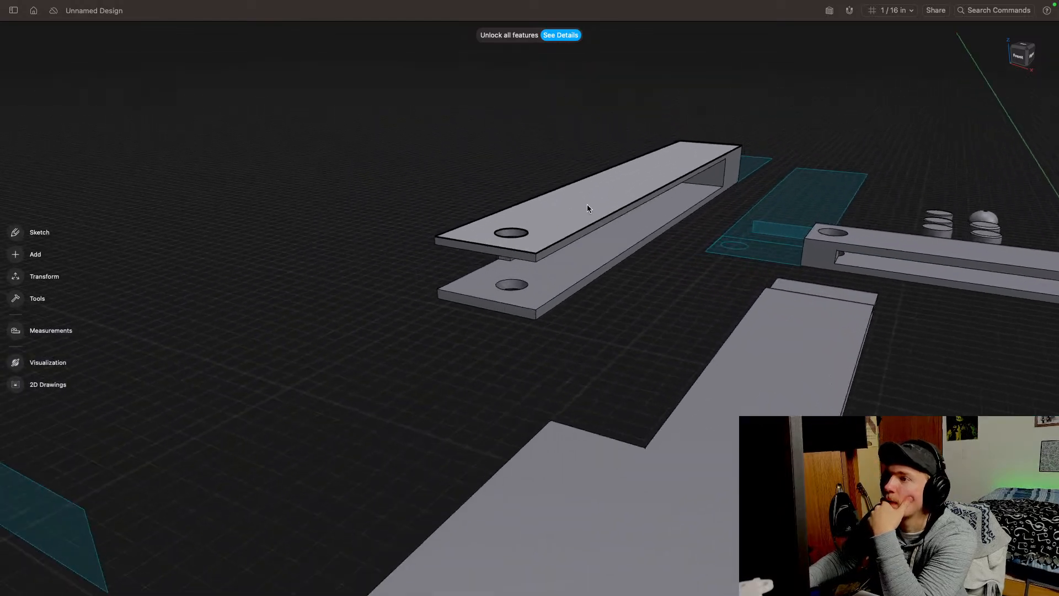
left_click_drag(1024, 60, 1046, 73)
double_click(519, 190)
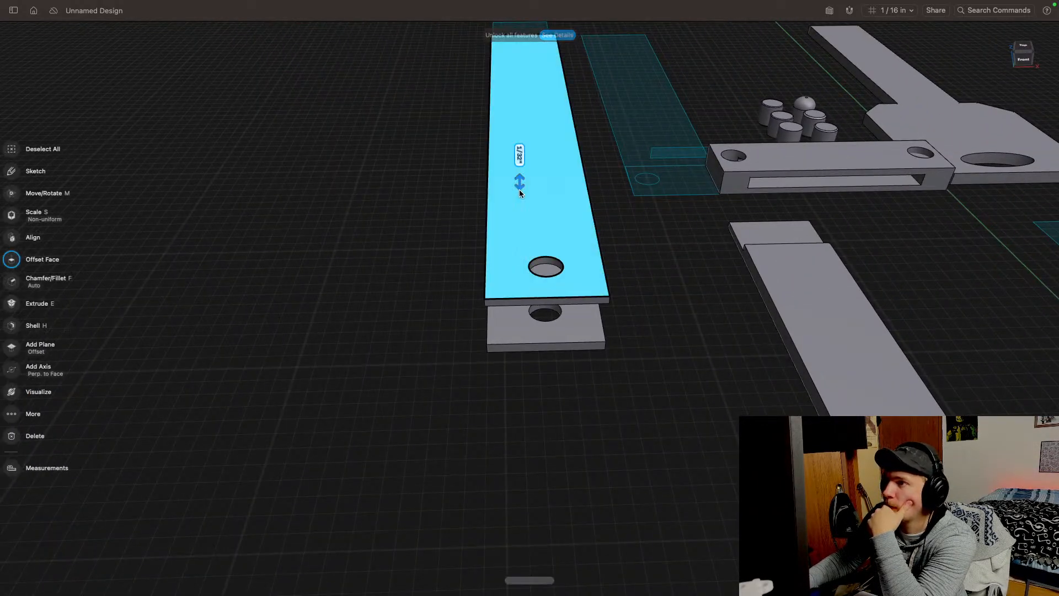
left_click(525, 179)
left_click_drag(507, 150, 389, 148)
left_click(544, 409)
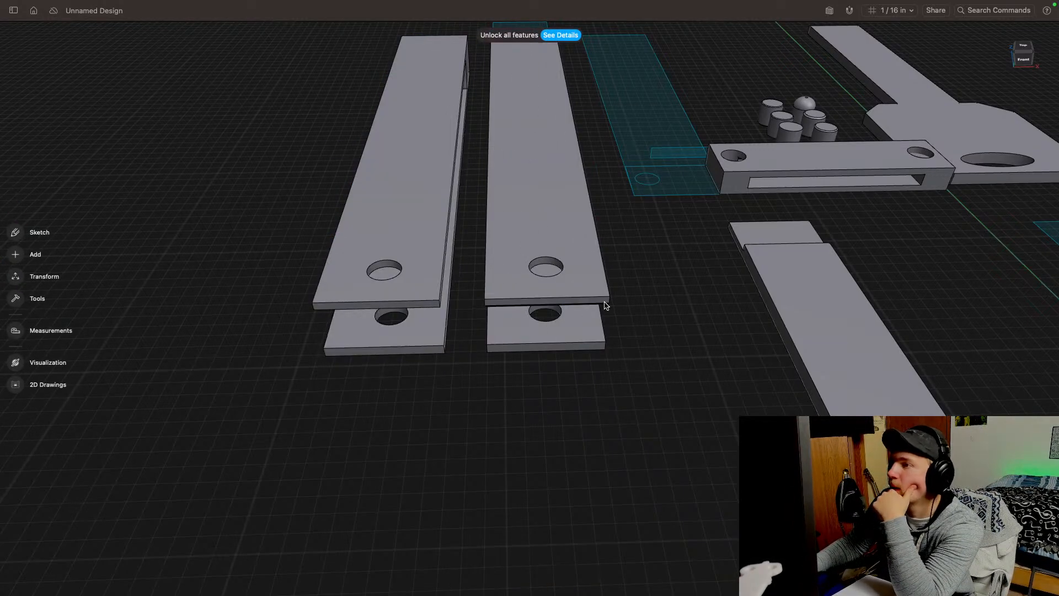
Step: Rotate the original slotted block about its length so its open slot side faces the copy
middle_click_drag(684, 266, 700, 259)
double_click(536, 182)
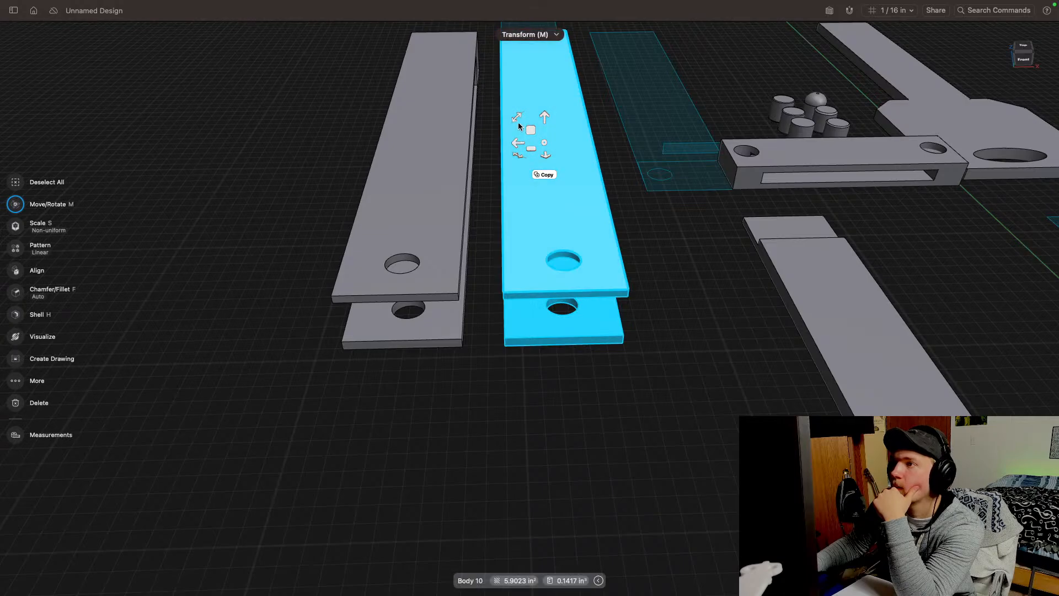
left_click_drag(518, 121, 638, 232)
left_click(614, 388)
Step: Move the two-holed bar 1 51/64 inch sideways and 1 9/64 inch forward into the holed ends of the two slotted blocks
middle_click_drag(484, 397, 552, 395)
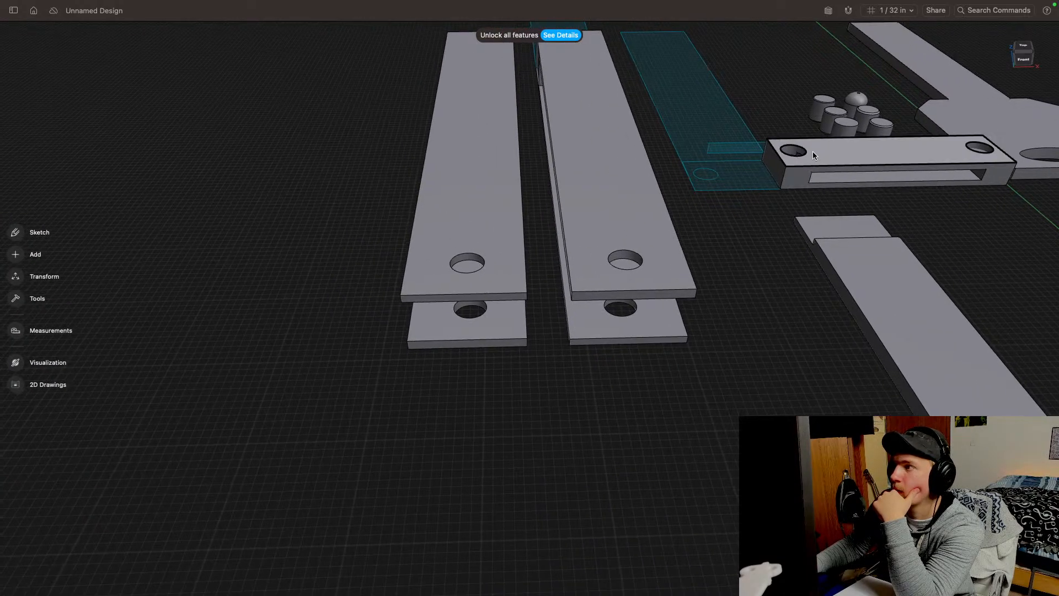
double_click(834, 152)
left_click_drag(835, 151, 507, 227)
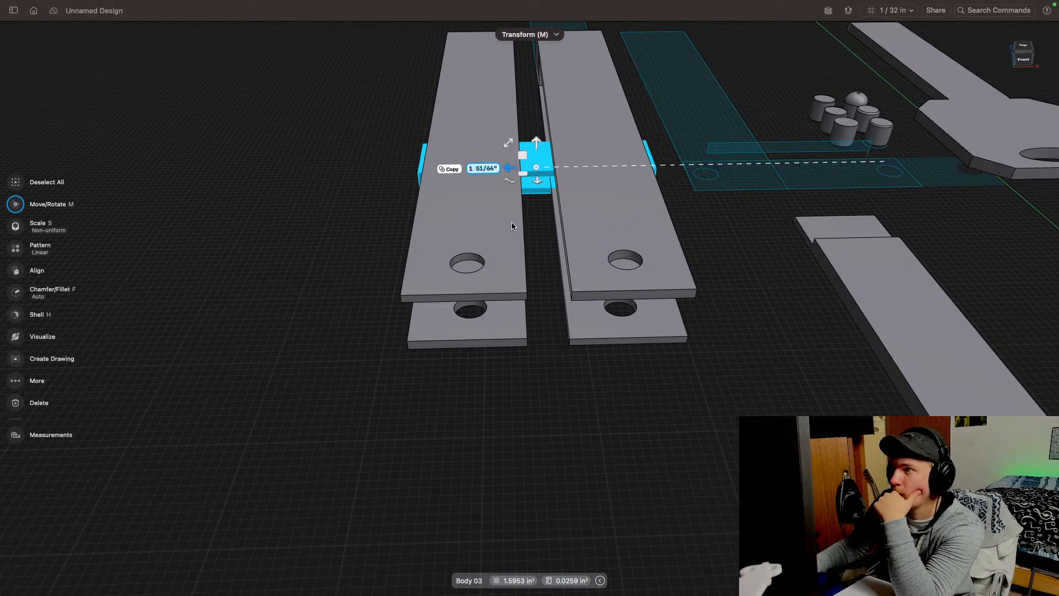
left_click_drag(539, 188, 559, 327)
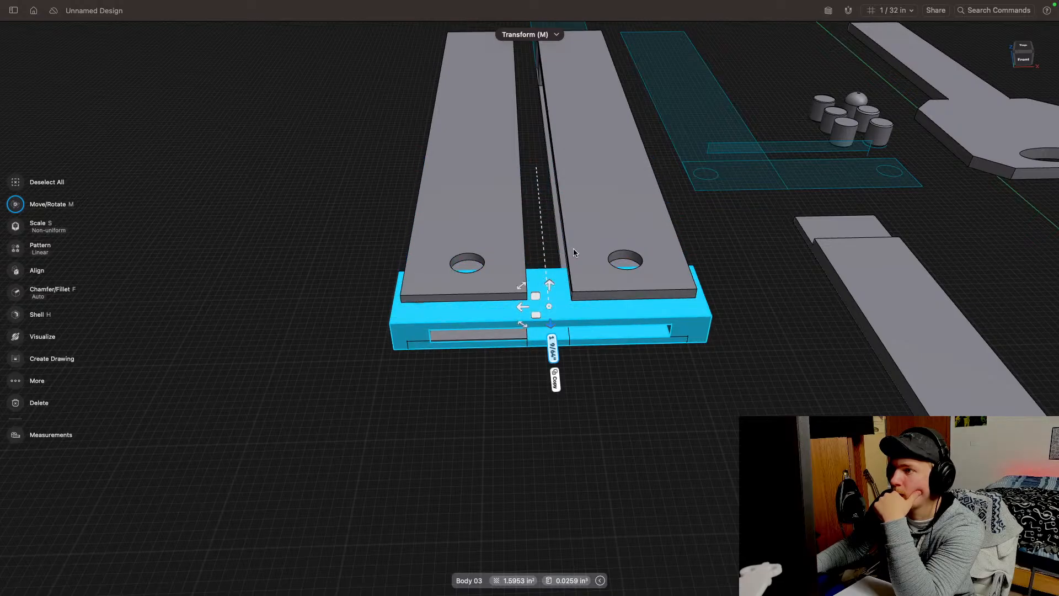
scroll(574, 253, "down", 3)
Step: Working from above, move the copied slotted block outward so its end hole lies roughly over the bar's outer hole
left_click(1024, 62)
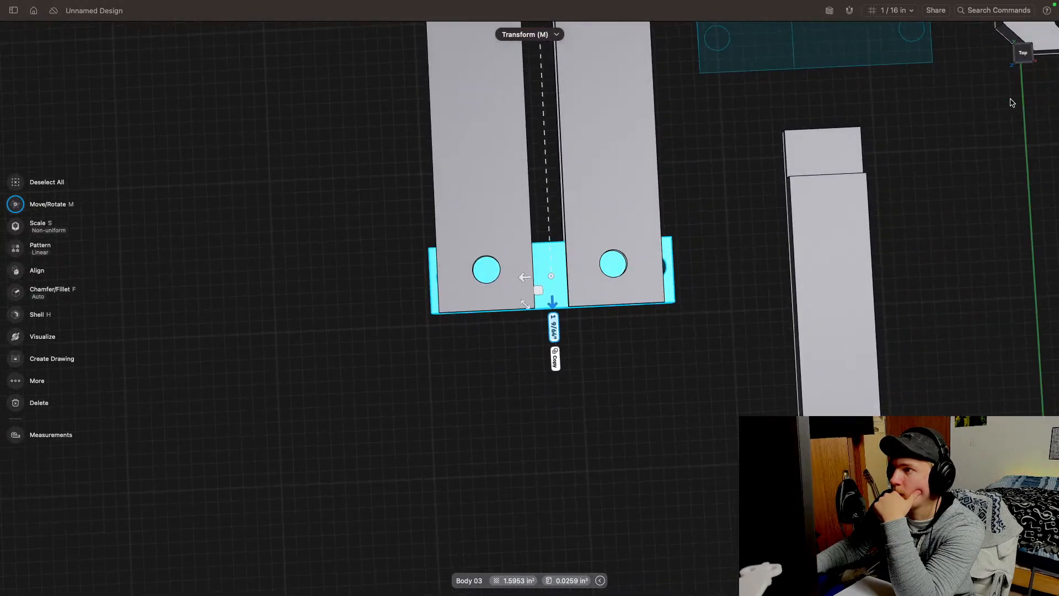
middle_click_drag(776, 137, 756, 136)
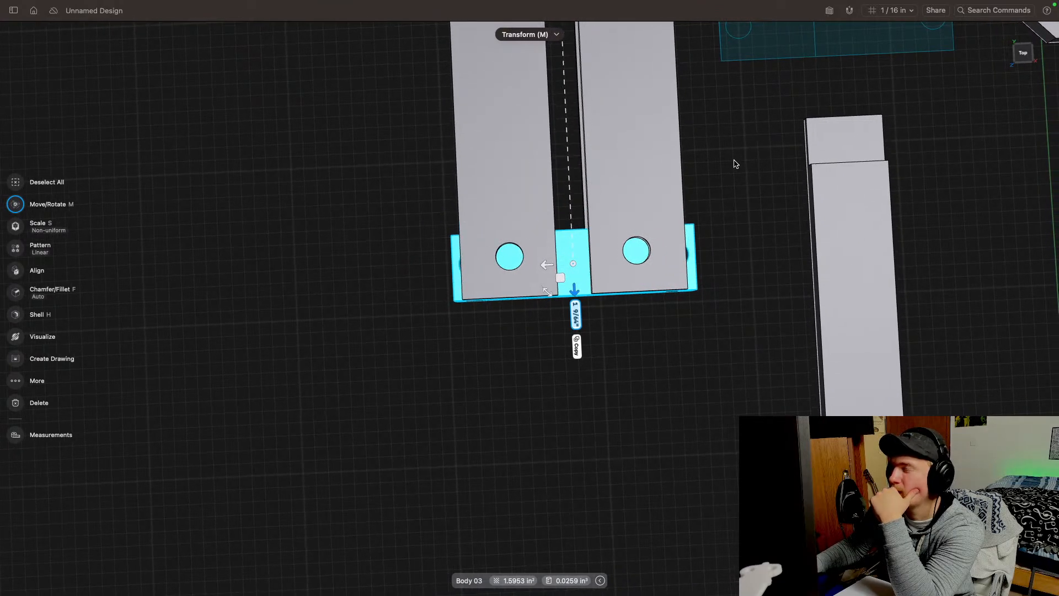
left_click(478, 174)
left_click(492, 195)
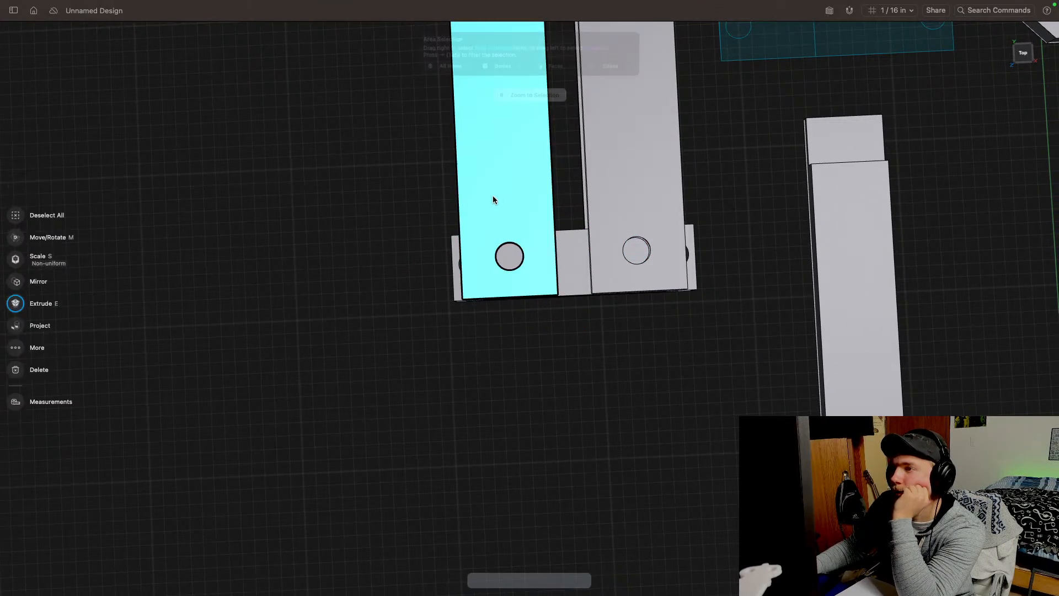
left_click(400, 209)
double_click(492, 193)
middle_click_drag(522, 153, 602, 270)
left_click_drag(548, 115, 538, 147)
middle_click_drag(372, 267, 217, 206)
Step: In the top view, set the copied block's move origin at its end hole and nudge the block into line with the bar's hole
left_click(558, 227)
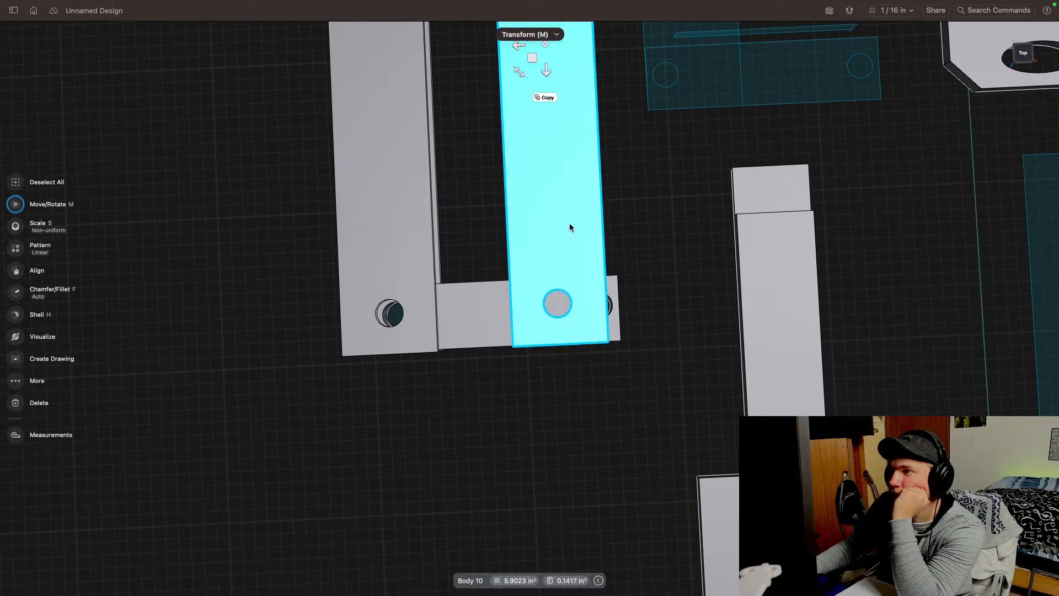
left_click(1025, 53)
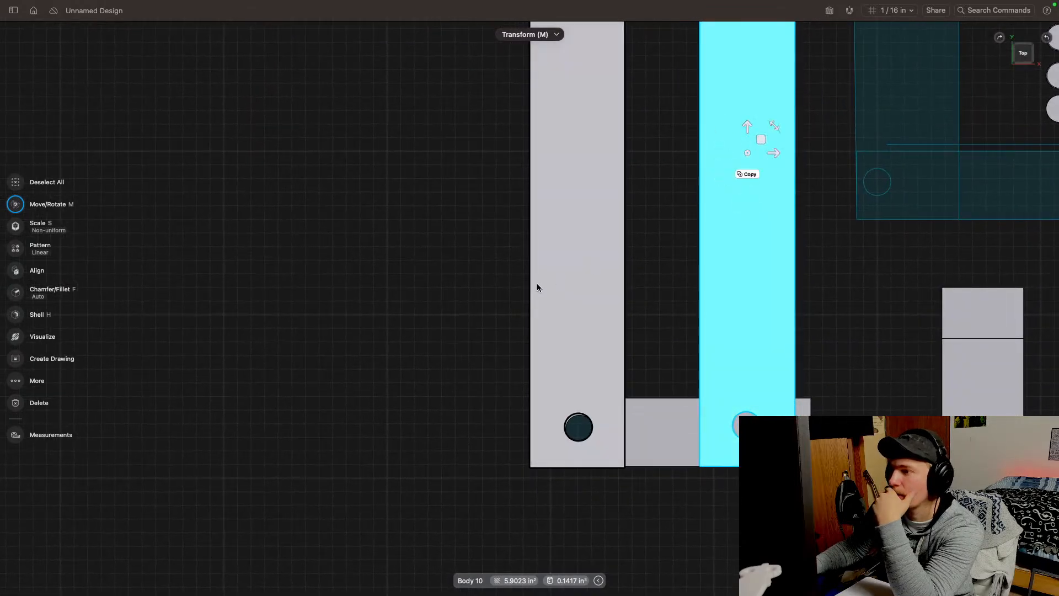
middle_click_drag(692, 296, 615, 270)
left_click(506, 278)
double_click(506, 278)
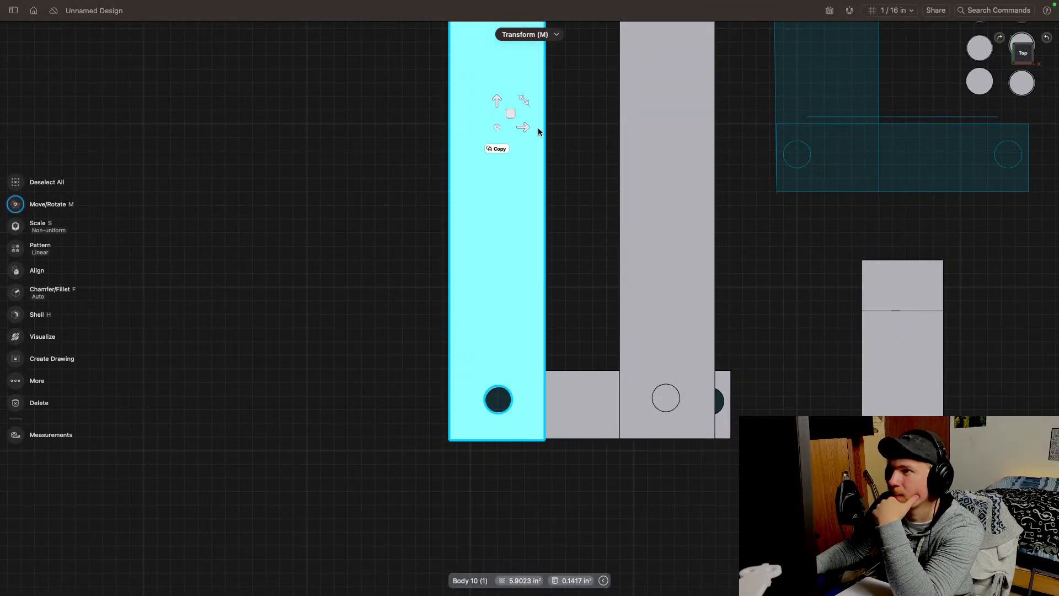
left_click_drag(528, 128, 499, 112)
scroll(482, 394, "up", 5)
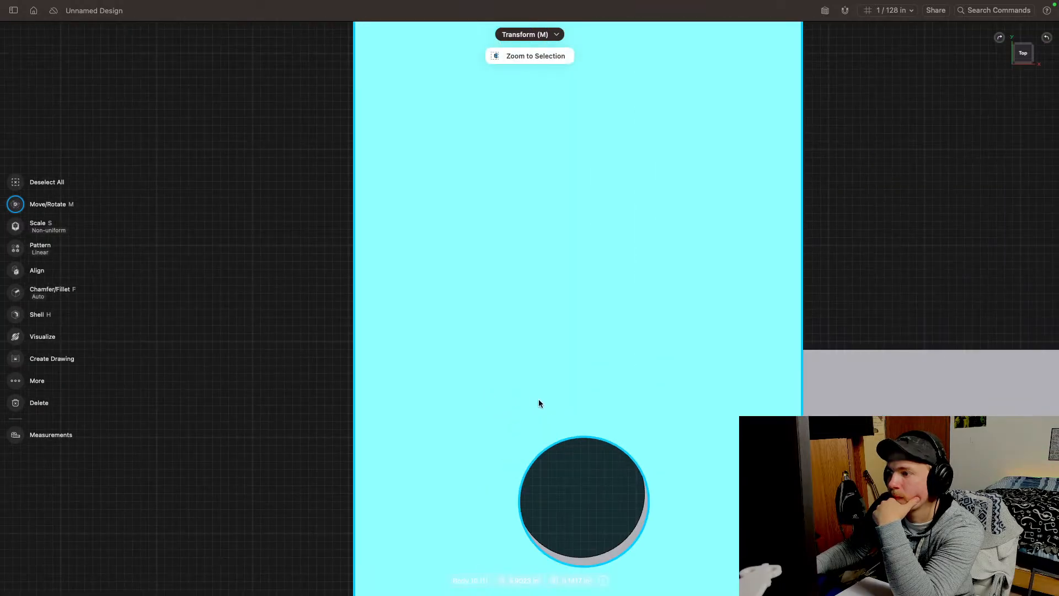
scroll(577, 402, "down", 5)
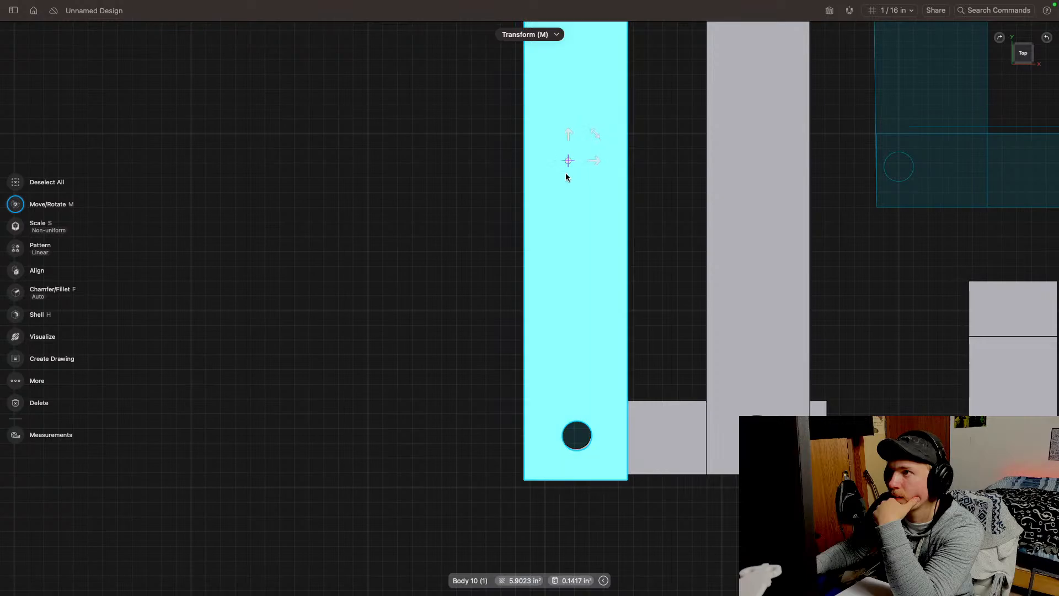
left_click_drag(567, 390, 576, 436)
scroll(578, 439, "up", 6)
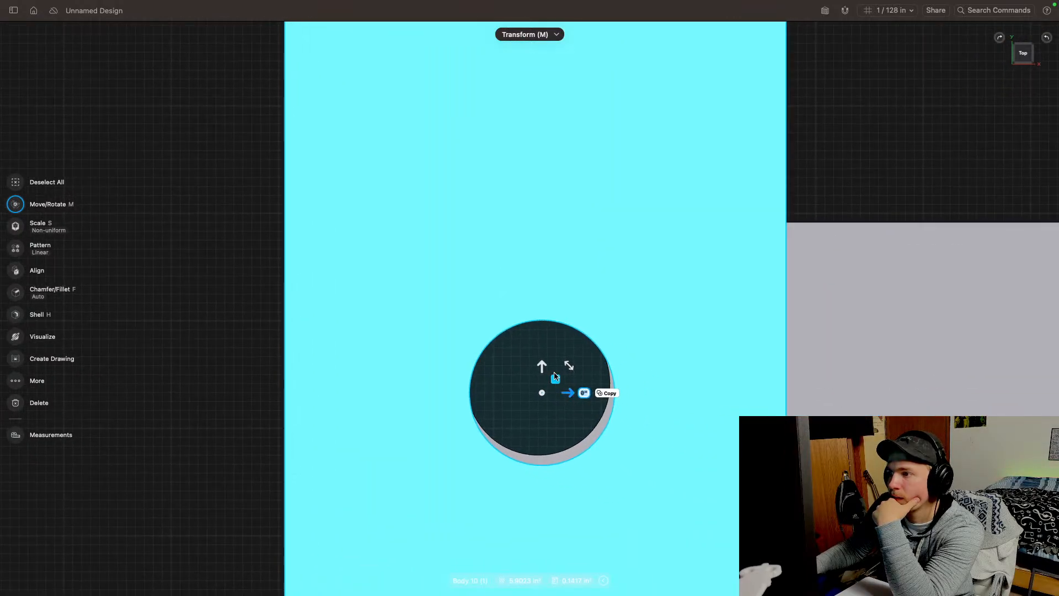
mouse_move(542, 367)
left_mouse_down()
mouse_move(565, 388)
mouse_move(544, 363)
left_mouse_up()
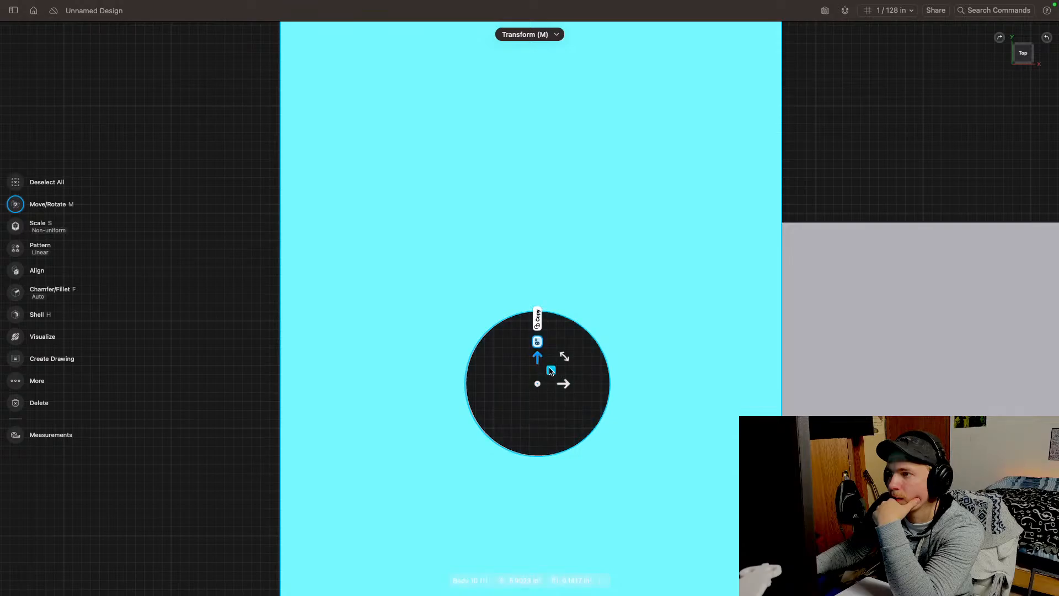
Step: Move the original slotted block outward and adjust it until its end hole lines up with the bar's other hole
middle_click_drag(612, 476, 522, 461)
scroll(687, 439, "down", 8)
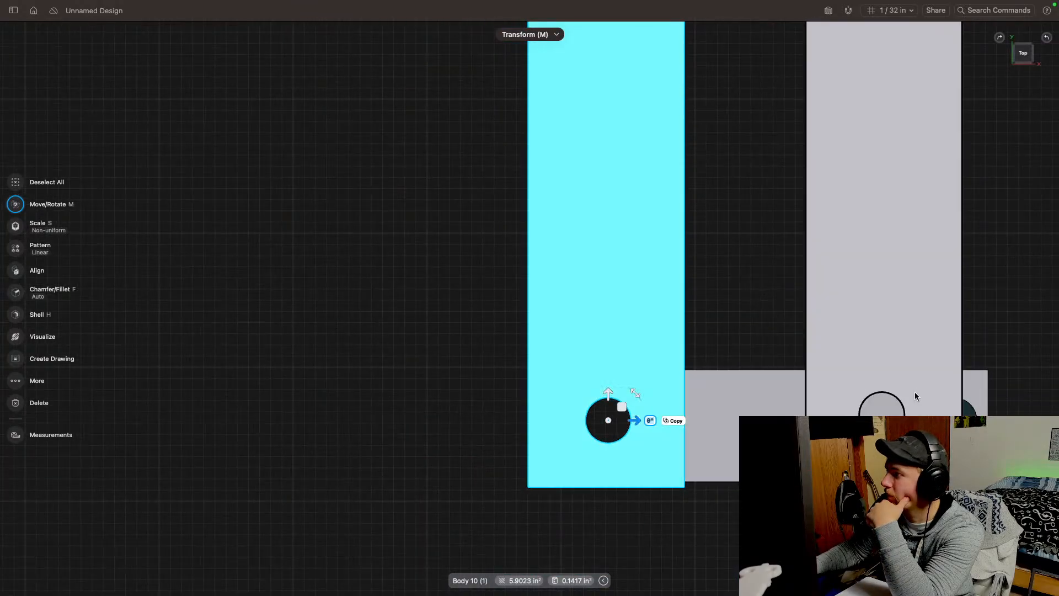
middle_click_drag(912, 307, 680, 310)
left_click(679, 313)
scroll(662, 290, "down", 5)
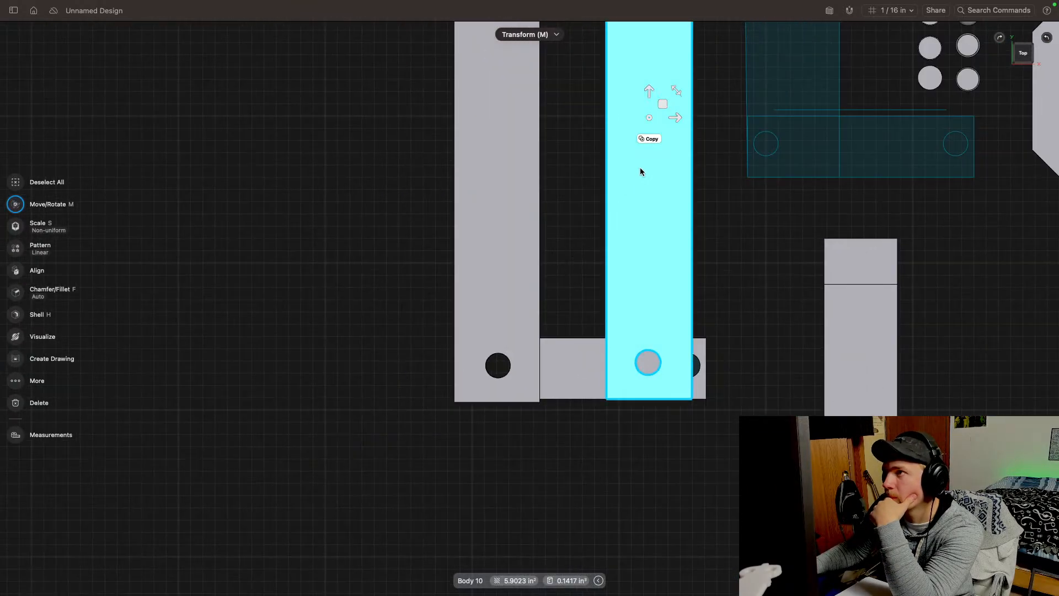
scroll(687, 345, "up", 10)
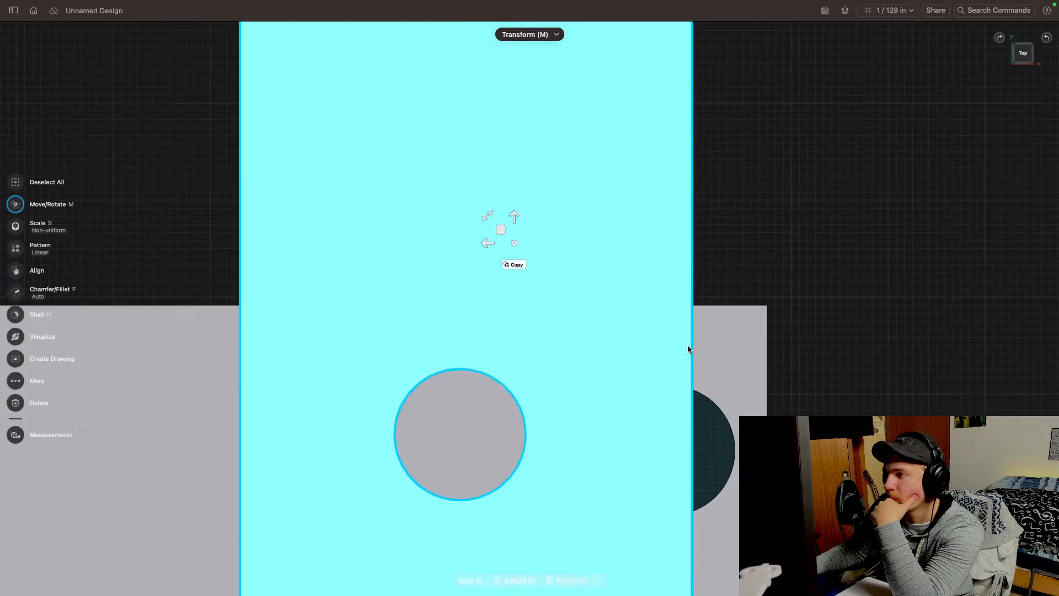
left_click_drag(509, 246, 700, 282)
left_click_drag(727, 220, 697, 258)
left_click(700, 260)
left_click(722, 398)
Step: Move the stemmed plate with the oval hole between the two slotted blocks and shift it 1 1/8 inch toward their holed ends
scroll(355, 359, "down", 10)
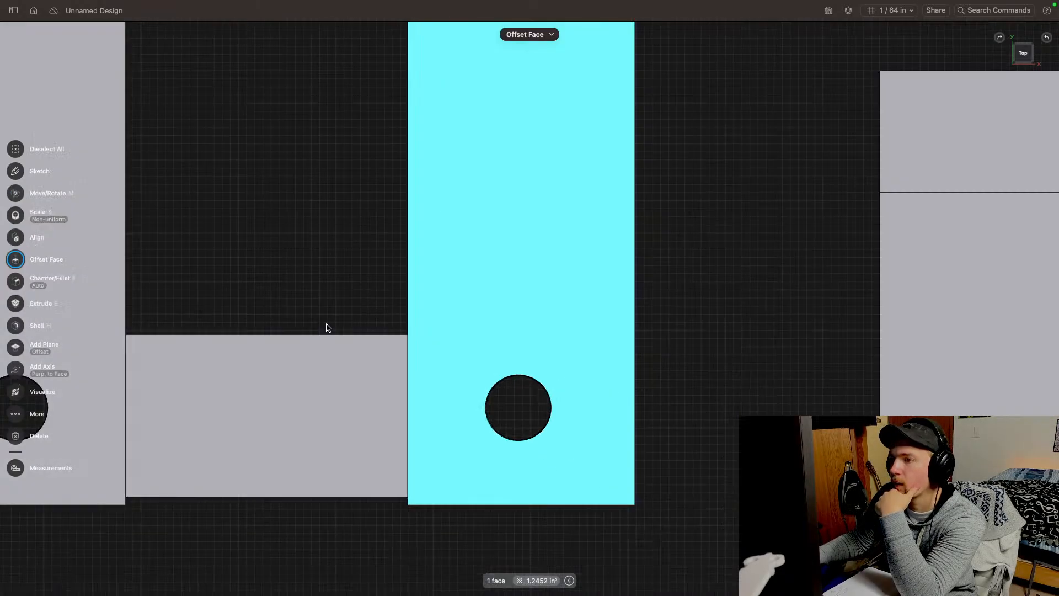
middle_click_drag(435, 320, 476, 506)
scroll(480, 447, "down", 10)
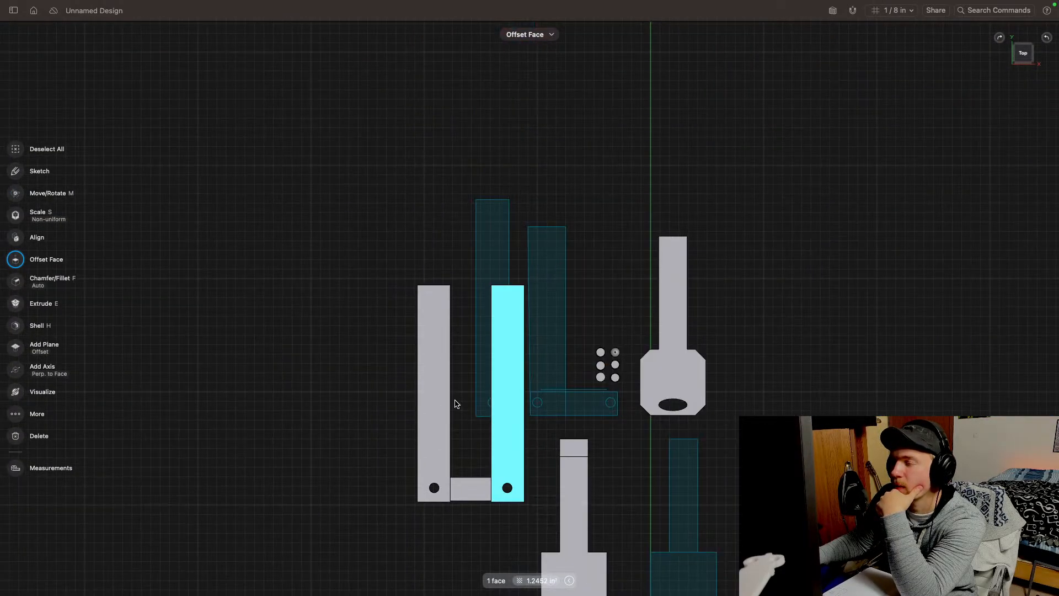
scroll(502, 413, "up", 10)
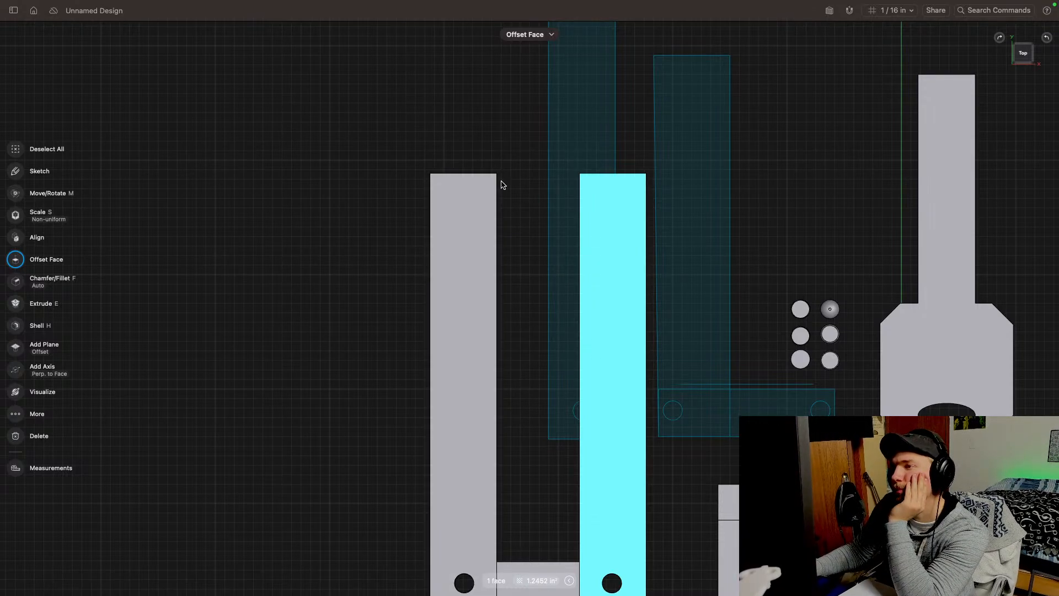
scroll(542, 191, "up", 10)
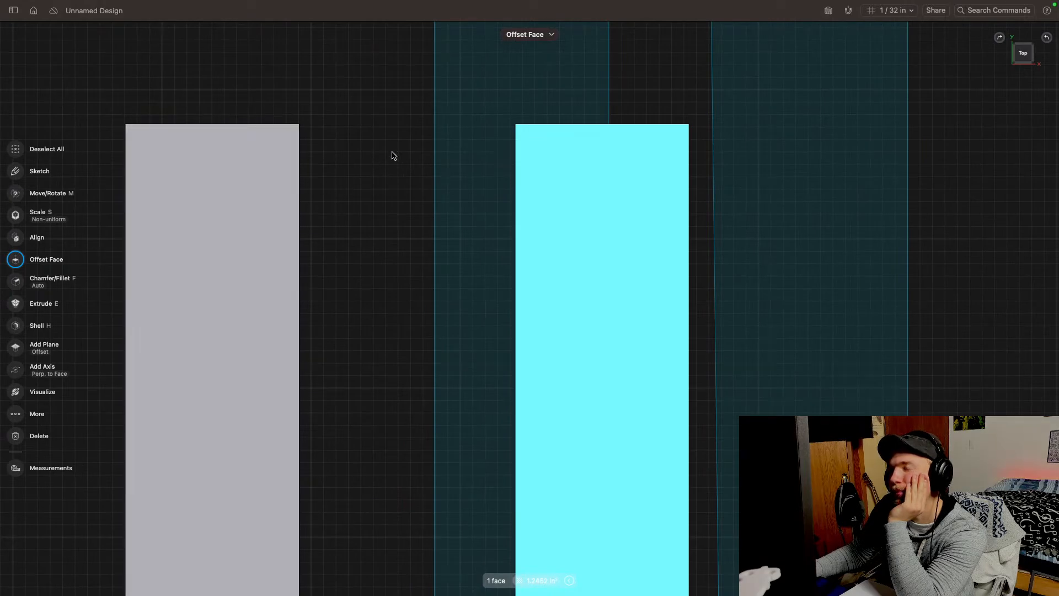
scroll(409, 310, "down", 15)
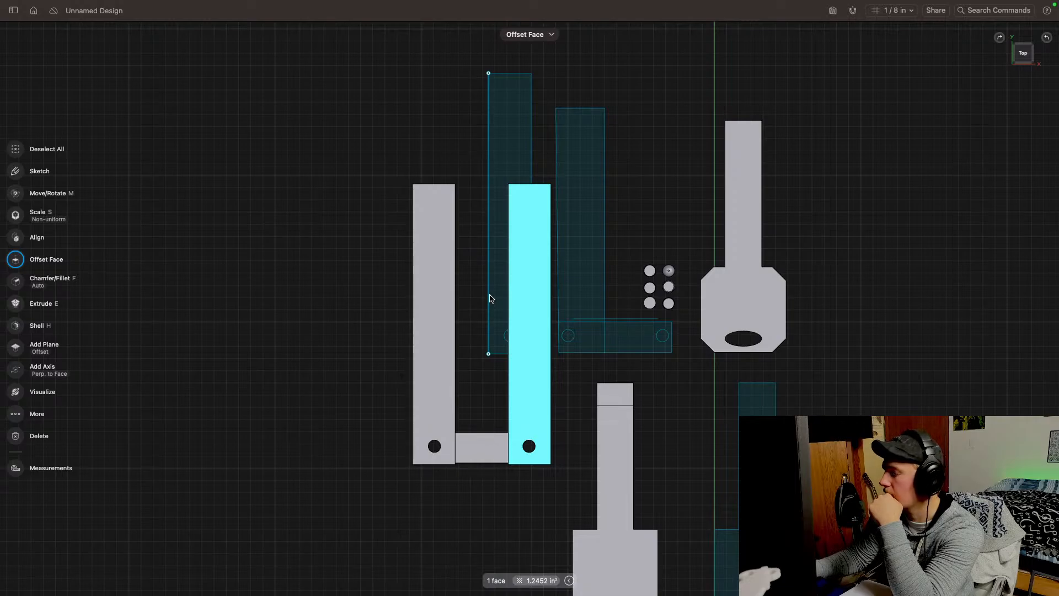
left_click(741, 306)
key("m")
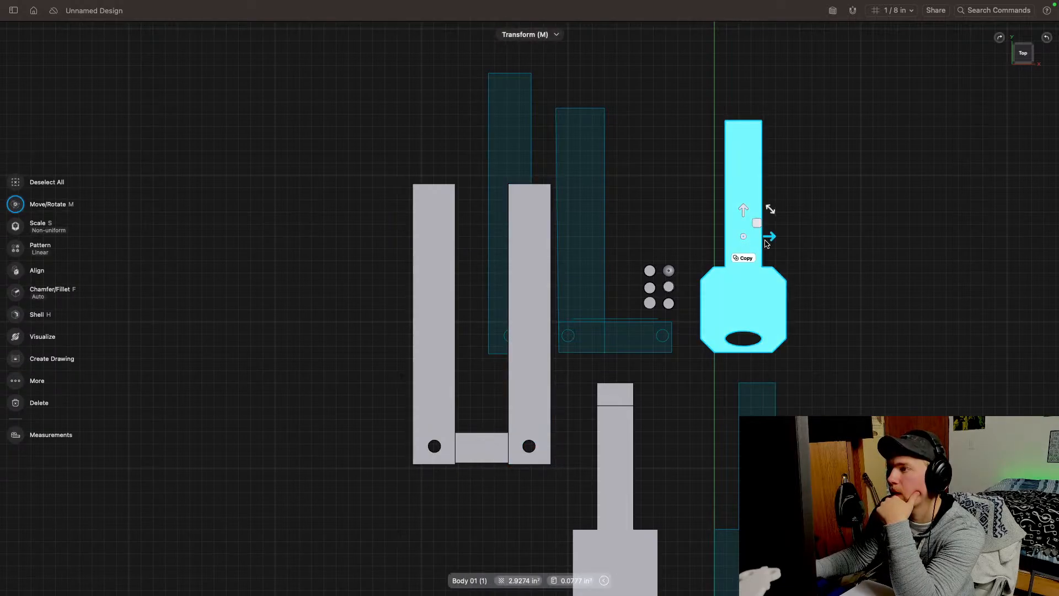
left_click_drag(766, 237, 474, 320)
scroll(367, 279, "down", 2)
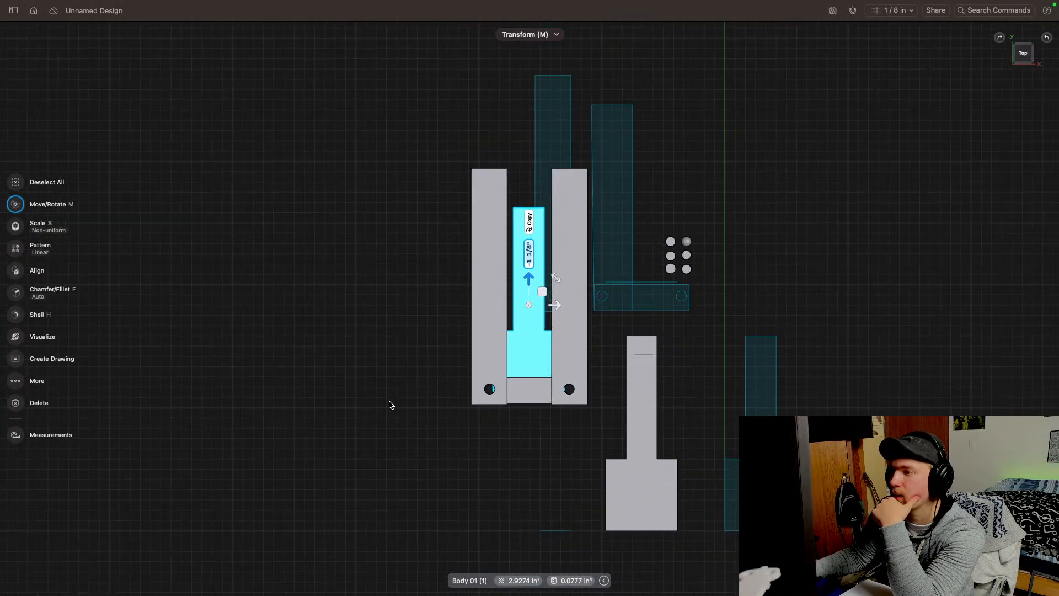
Step: Nudge the stemmed plate slightly further toward the slotted blocks' holed ends, bringing its shift to 1 9/64 inch
scroll(389, 407, "up", 3)
scroll(390, 408, "right", 3)
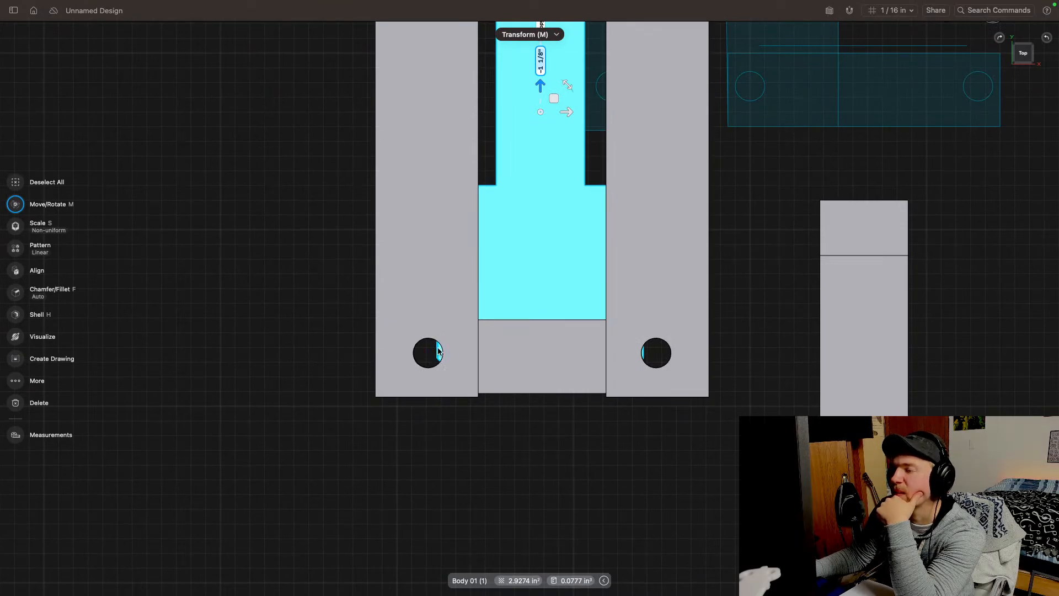
scroll(512, 402, "right", 1)
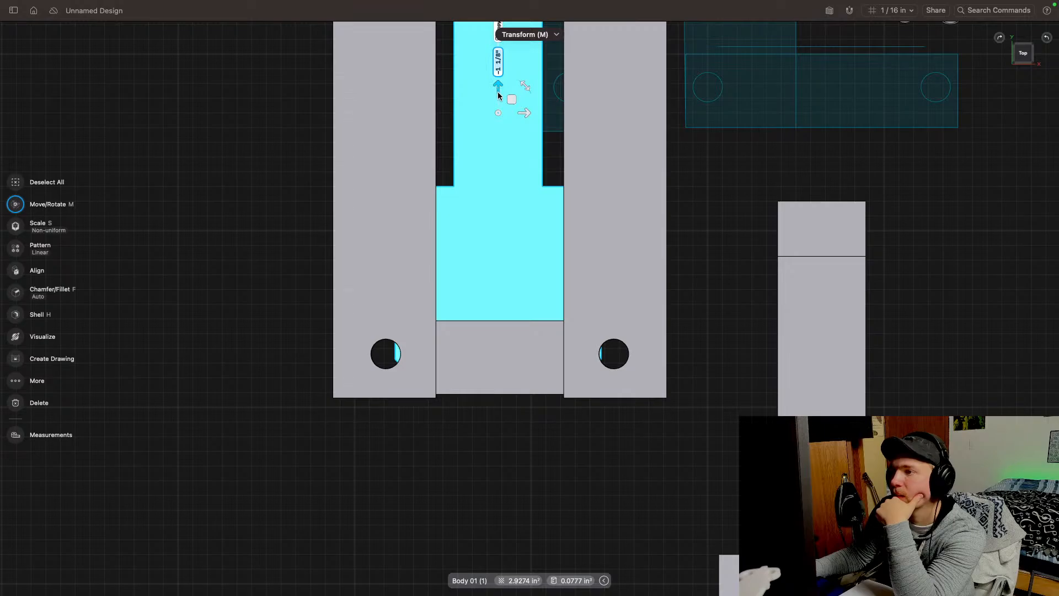
mouse_move(499, 95)
left_mouse_down()
mouse_move(494, 116)
mouse_move(496, 95)
left_mouse_up()
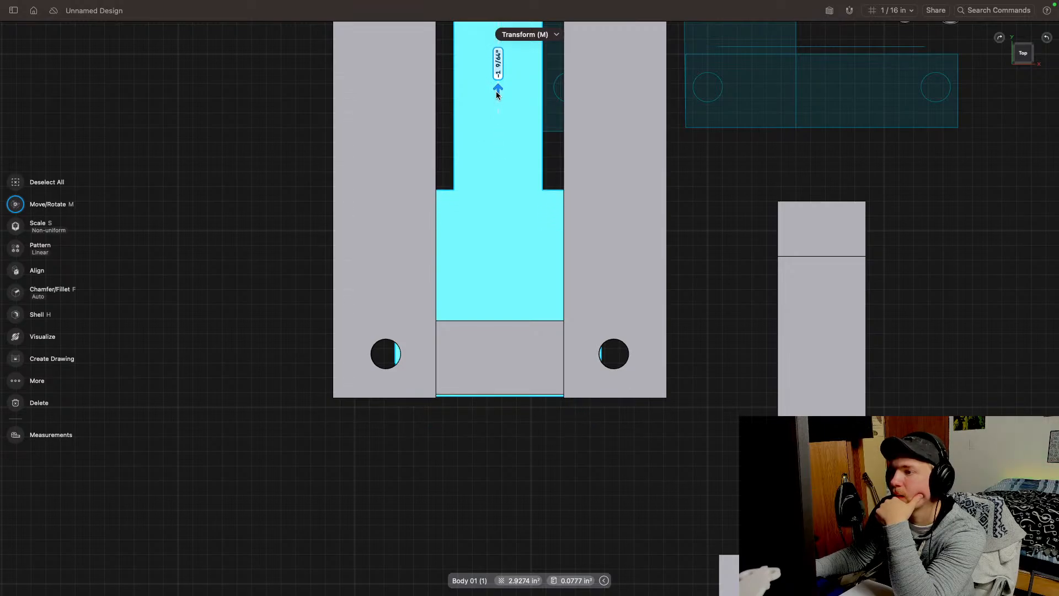
middle_click_drag(484, 291, 451, 248)
left_click_drag(495, 80, 494, 77)
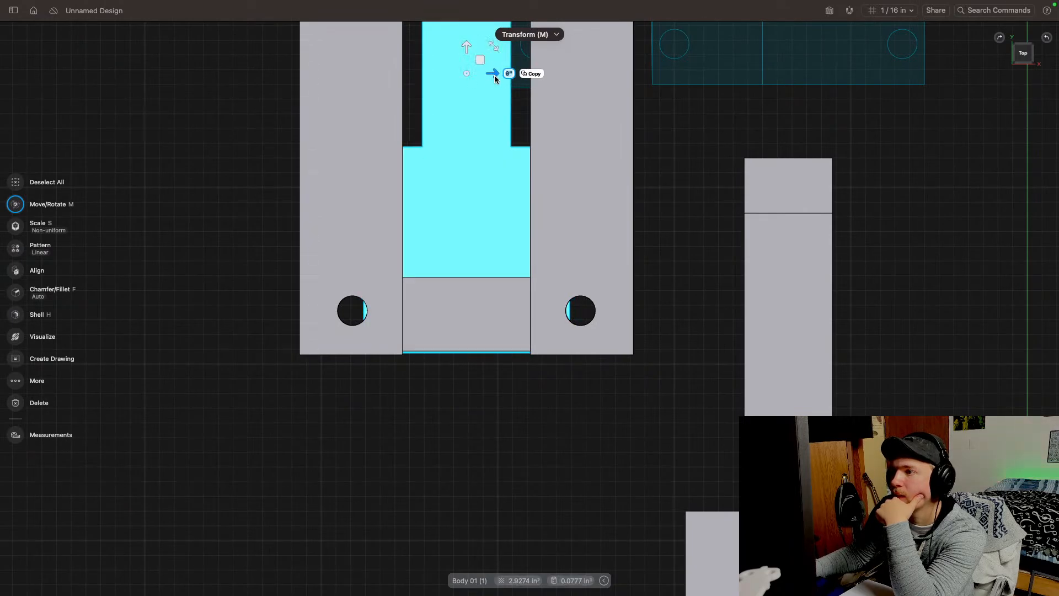
left_click(518, 469)
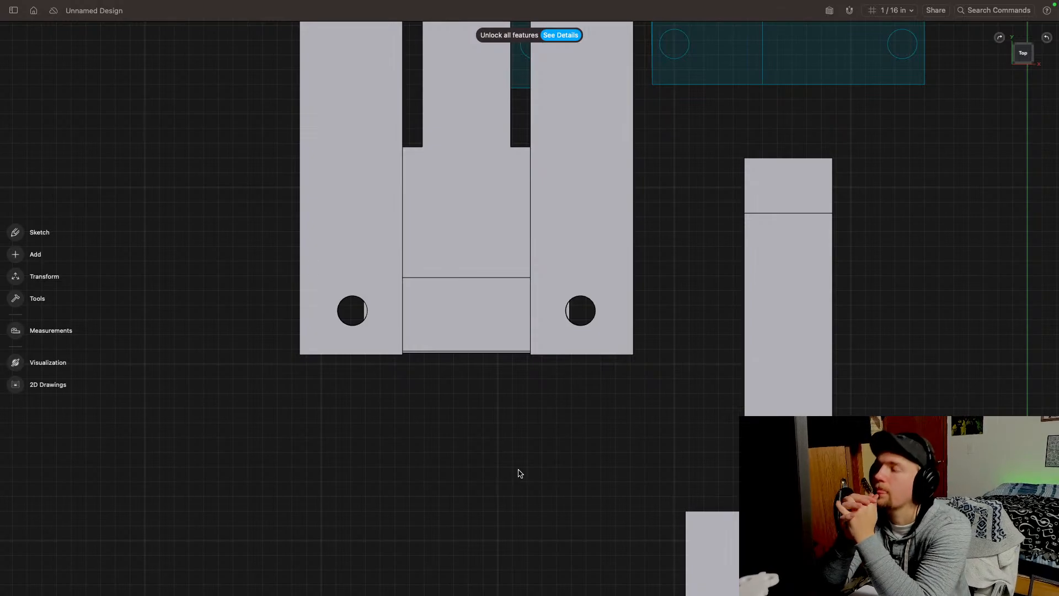
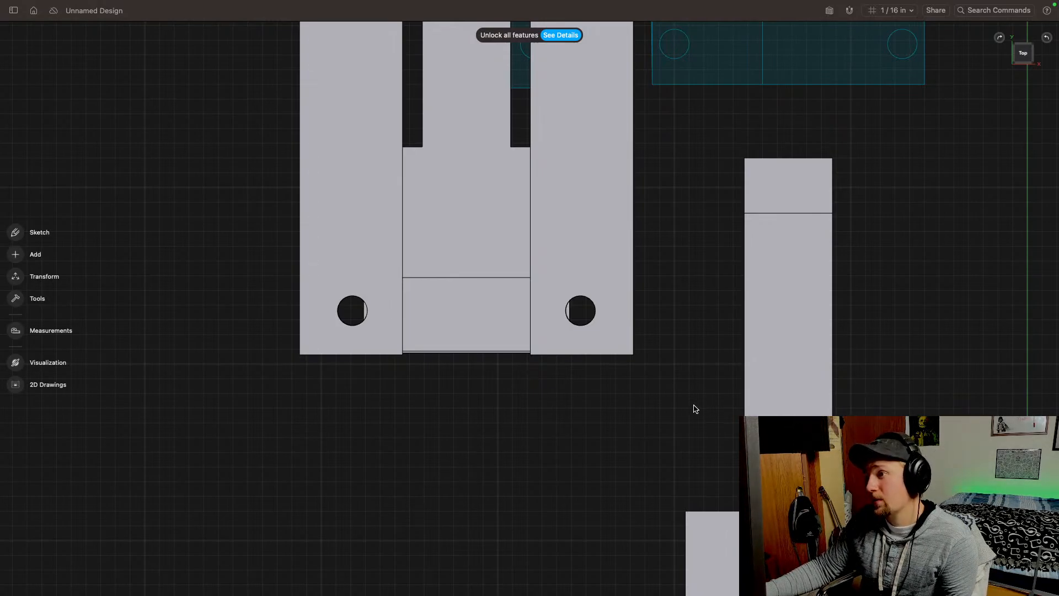
Step: Move the holed bar 23/64 inch outward, clear of the slotted blocks' holed ends
middle_click_drag(686, 407, 779, 421)
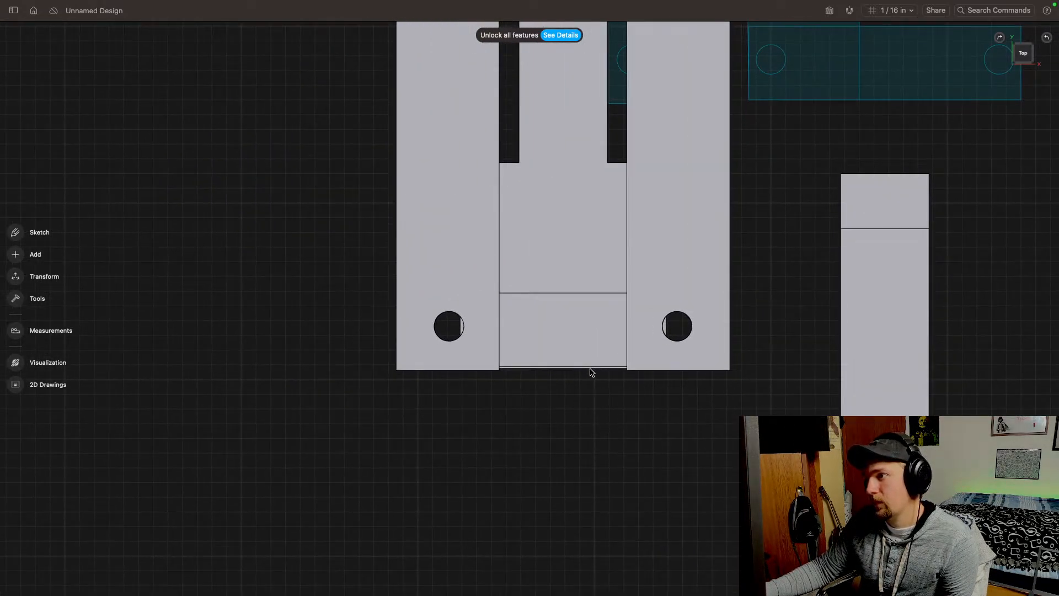
scroll(557, 391, "up", 2)
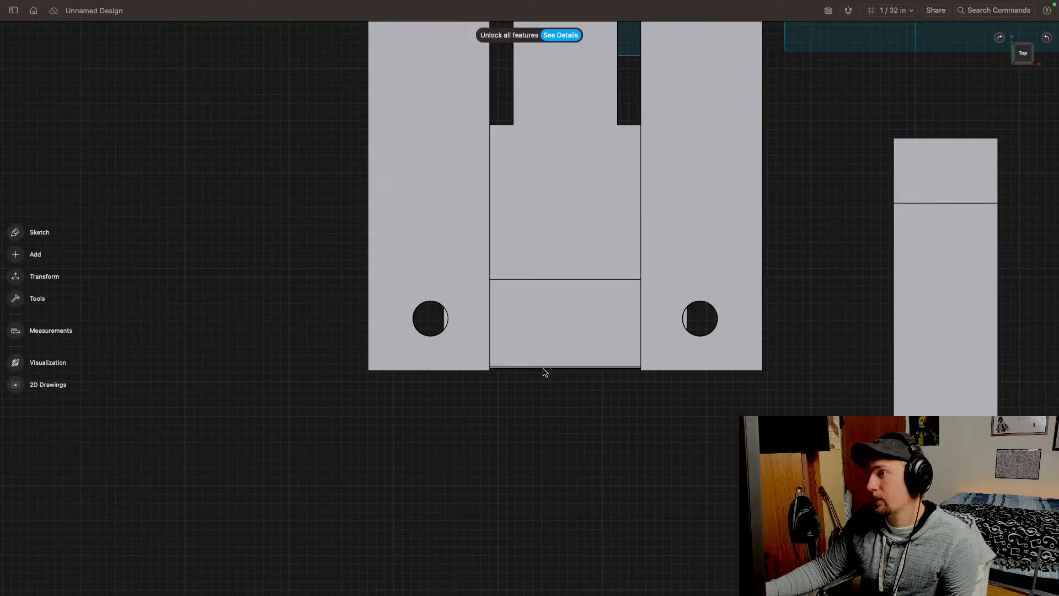
left_click(546, 332)
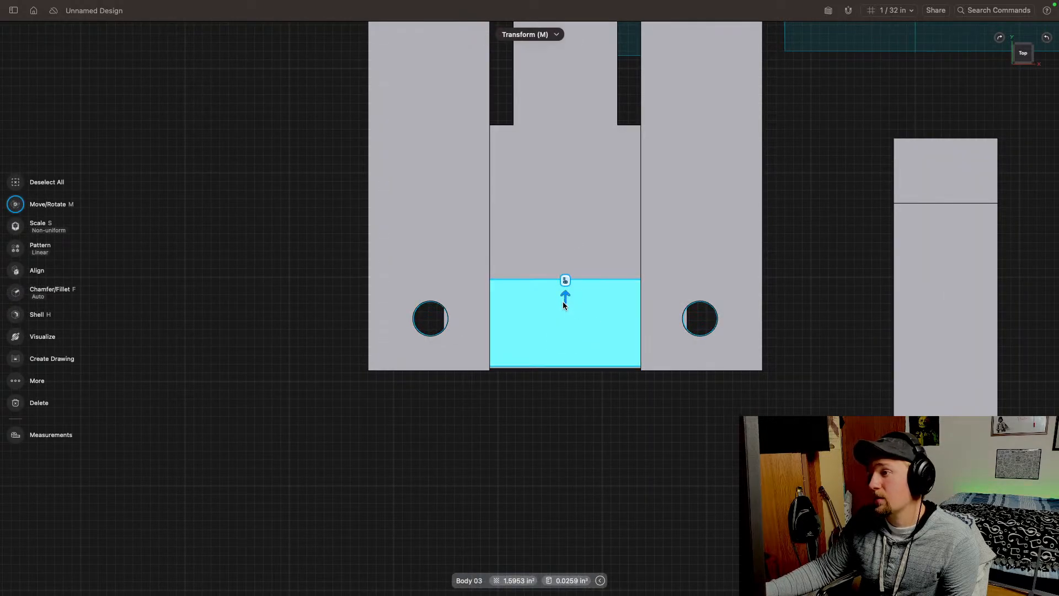
left_click_drag(563, 301, 570, 390)
scroll(574, 409, "right", 5)
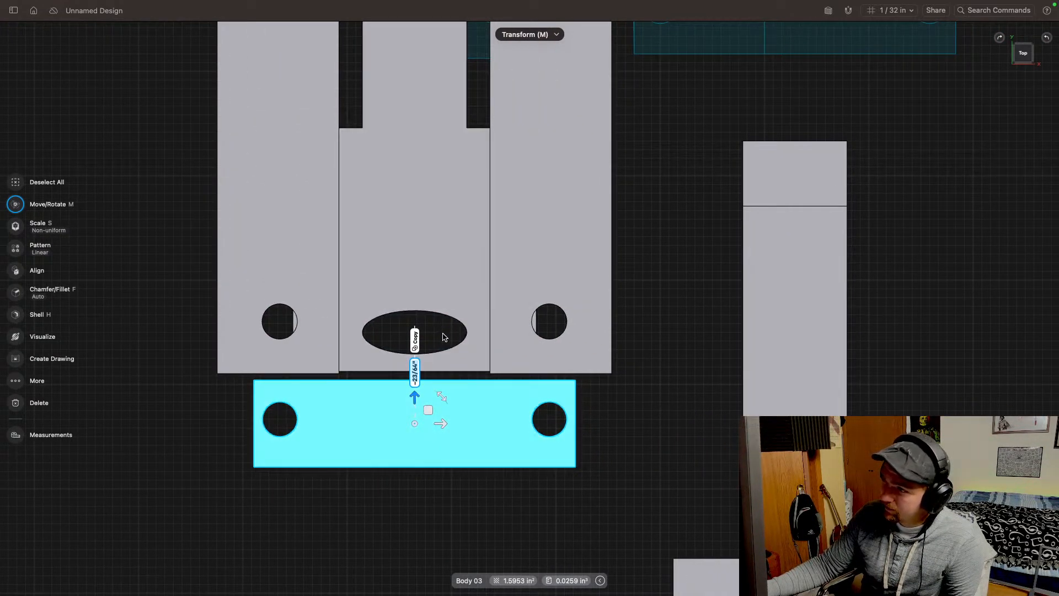
left_click(445, 338)
scroll(703, 369, "down", 1)
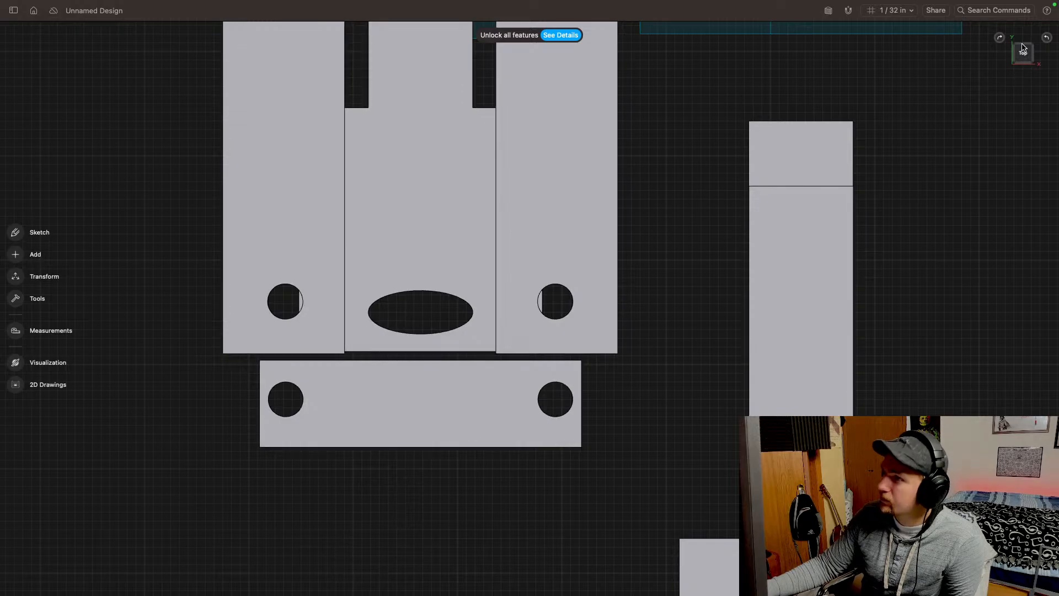
Step: Inspect the pulled-out bar's end hole and side edge from an angled view, checking the hole's diameter
left_click_drag(1023, 48, 842, 326)
left_click(586, 423)
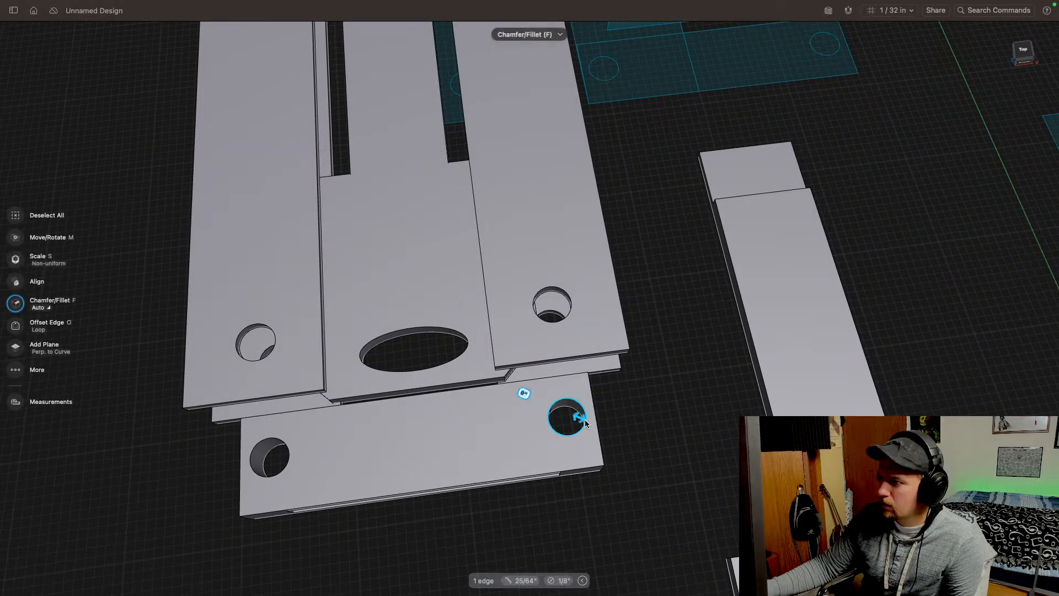
double_click(563, 405)
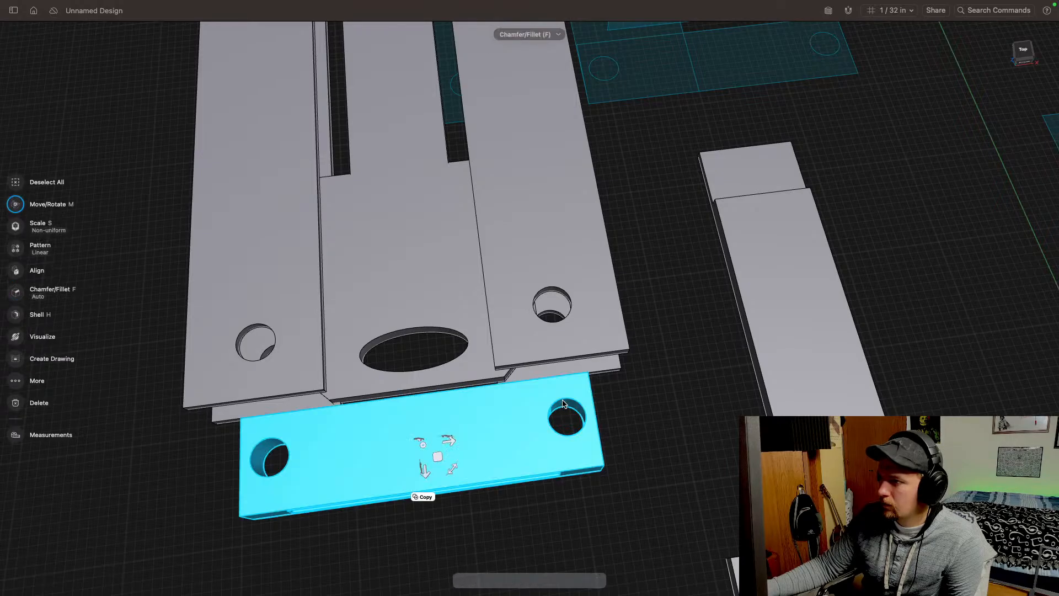
left_click(637, 400)
left_click(570, 402)
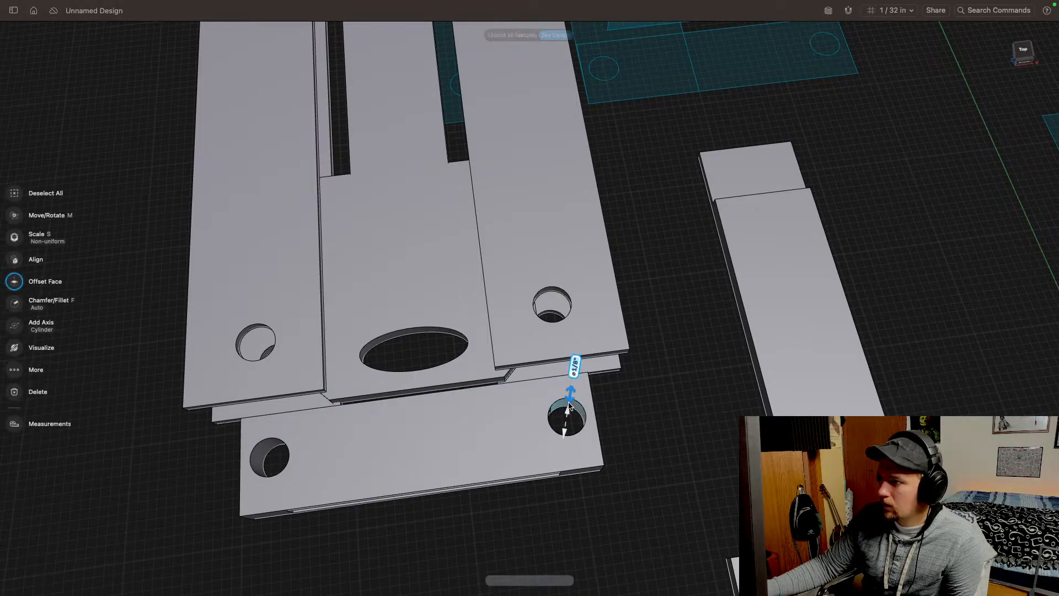
left_click(574, 409)
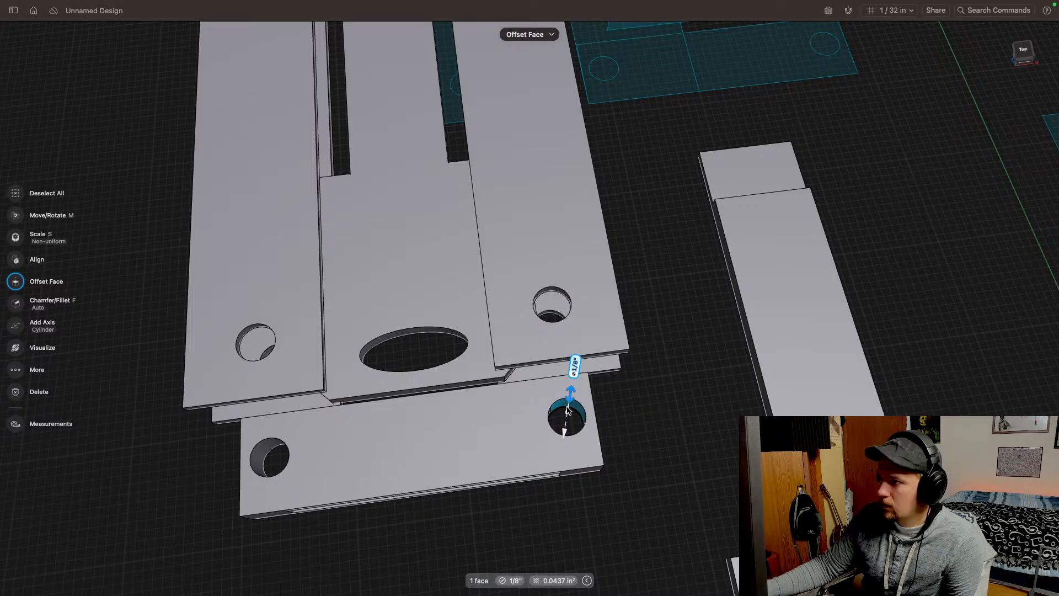
double_click(561, 406)
left_click(570, 415)
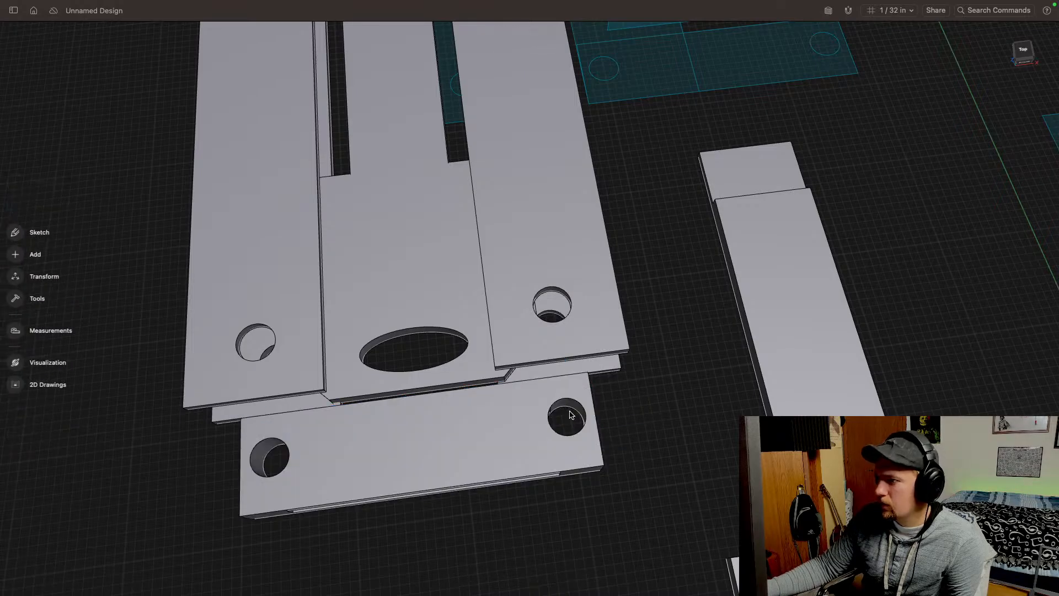
left_click(562, 404)
key("f")
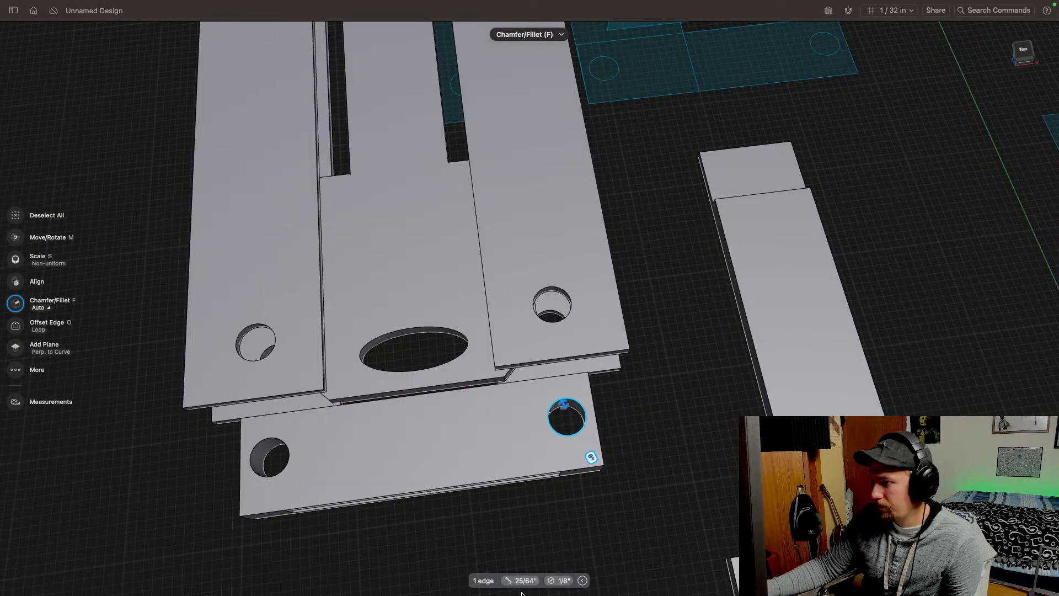
middle_click_drag(622, 524, 715, 368)
left_click(1021, 55)
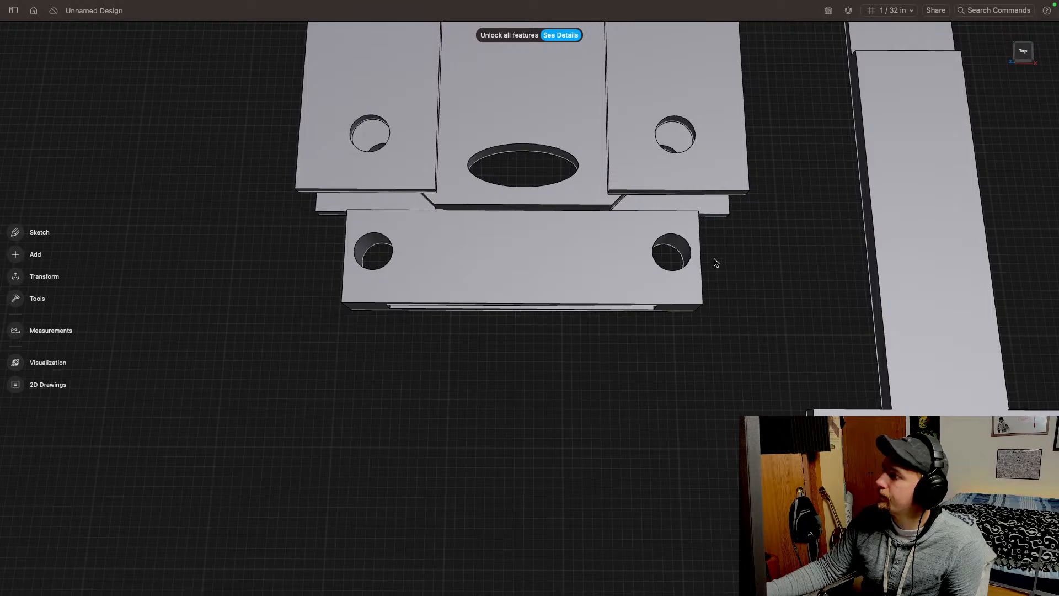
left_click(701, 269)
key("f")
scroll(740, 289, "up", 3)
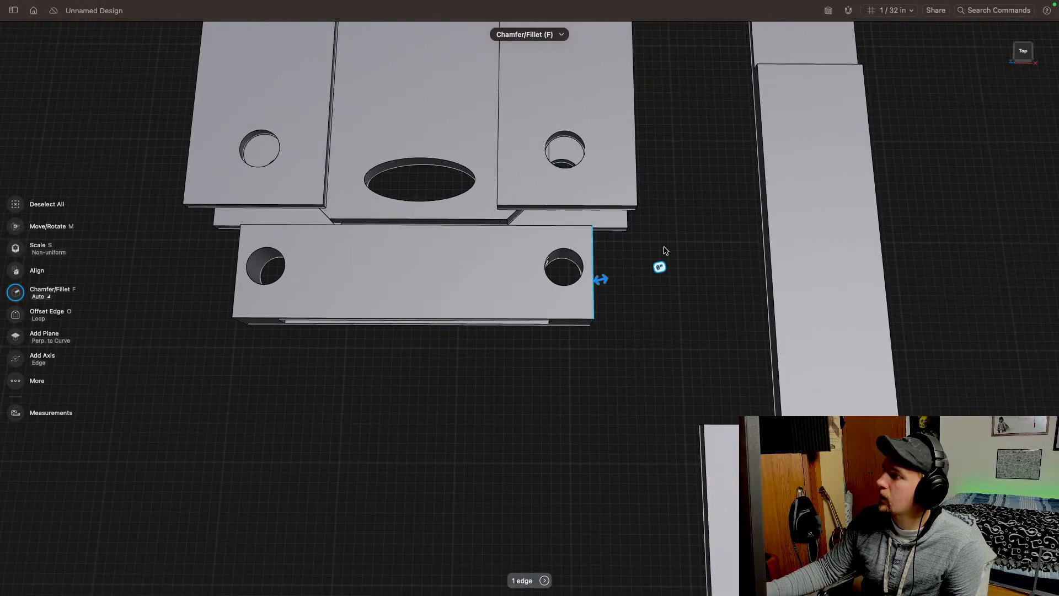
Step: Working from the left side, raise the holed bar and slide it 11/32 inch back into the blocks' slots
left_click_drag(1026, 51, 799, 153)
left_click(1014, 59)
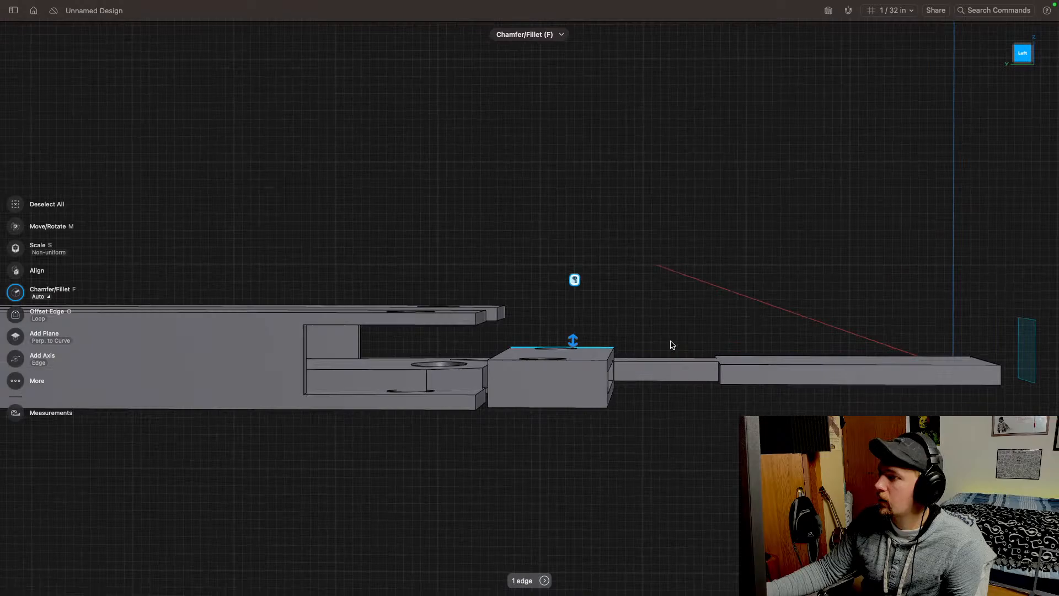
middle_click_drag(672, 345, 621, 370)
double_click(505, 402)
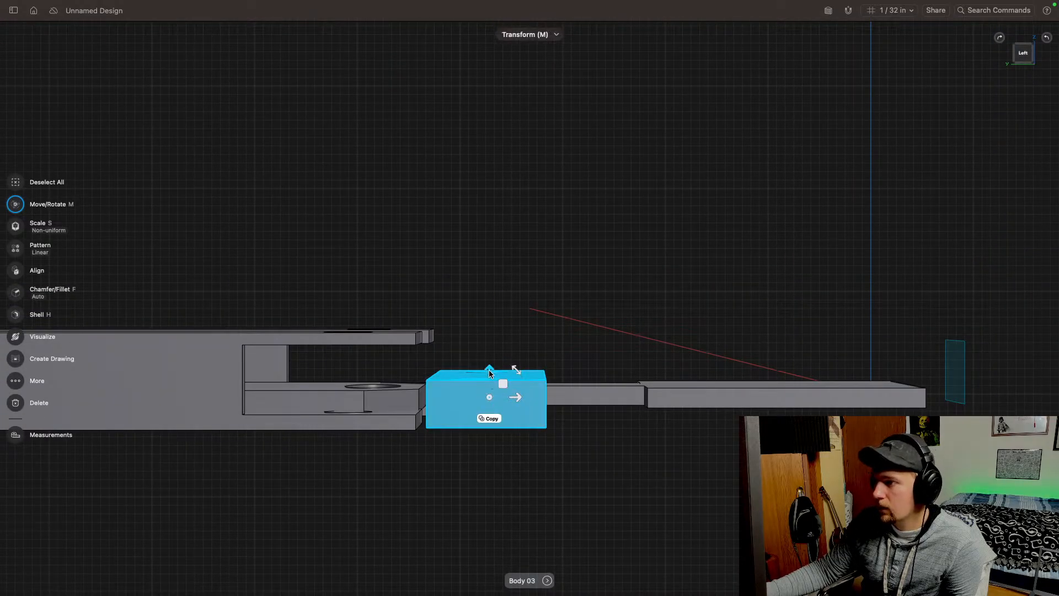
mouse_move(489, 370)
left_mouse_down()
mouse_move(487, 346)
mouse_move(488, 366)
left_mouse_up()
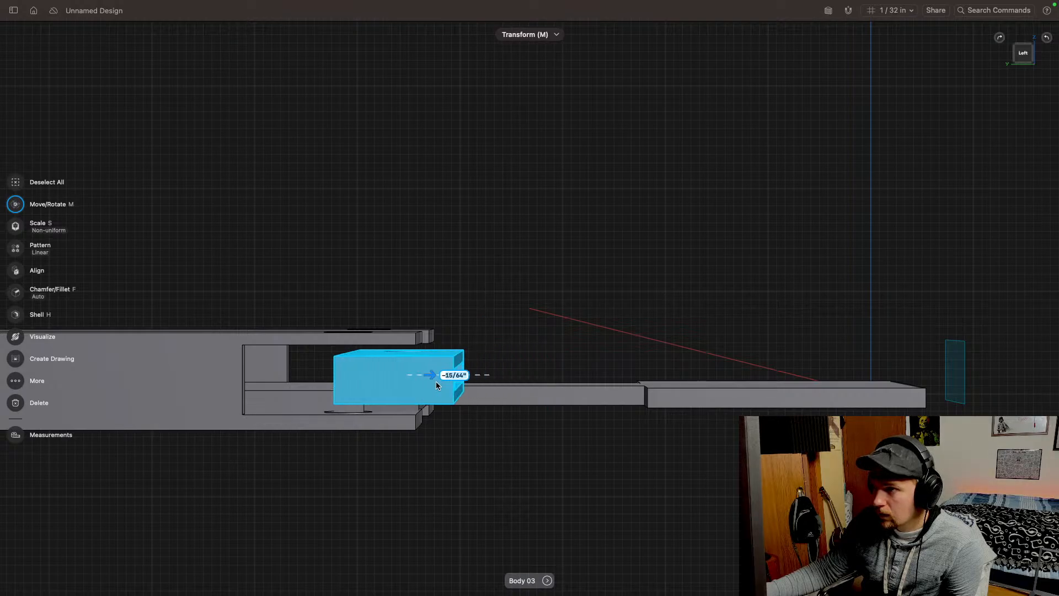
left_click_drag(409, 381, 398, 381)
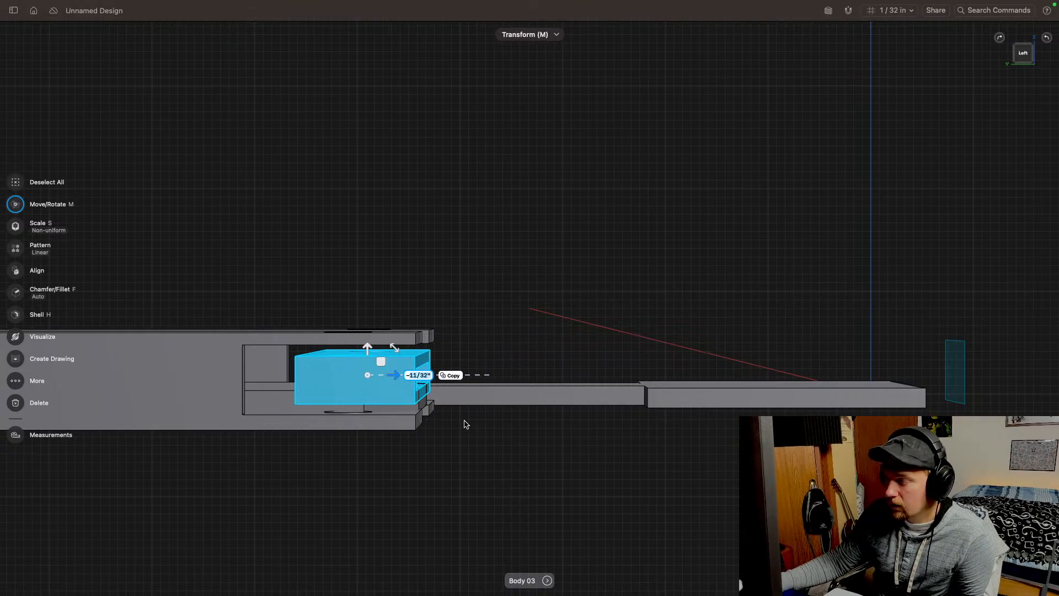
middle_click_drag(464, 423, 552, 441)
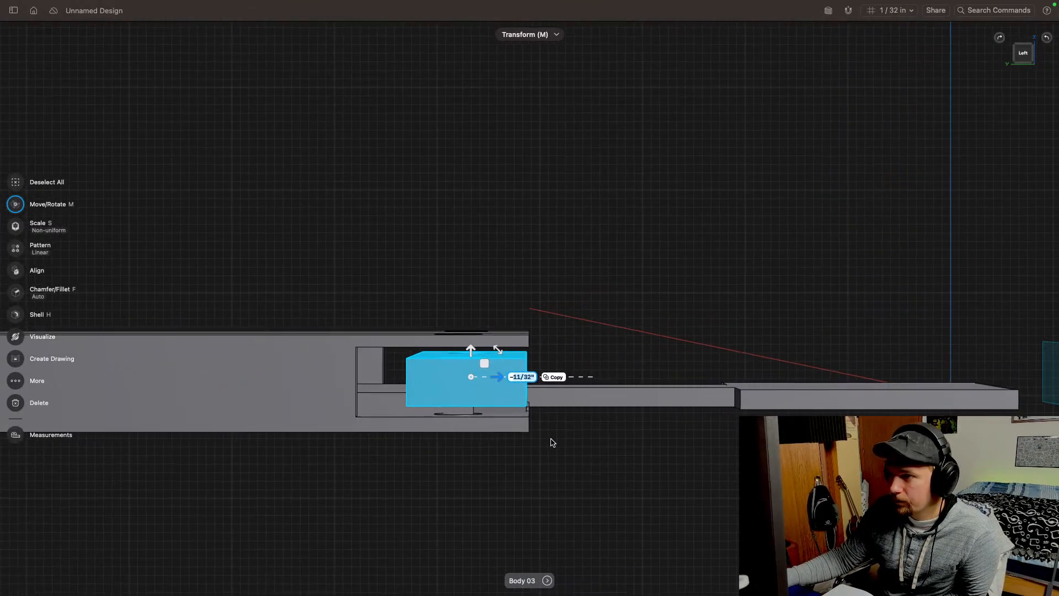
Step: Face the assembly from the front and clear away the rectangular sketch face overlapping the bar
left_click(1026, 57)
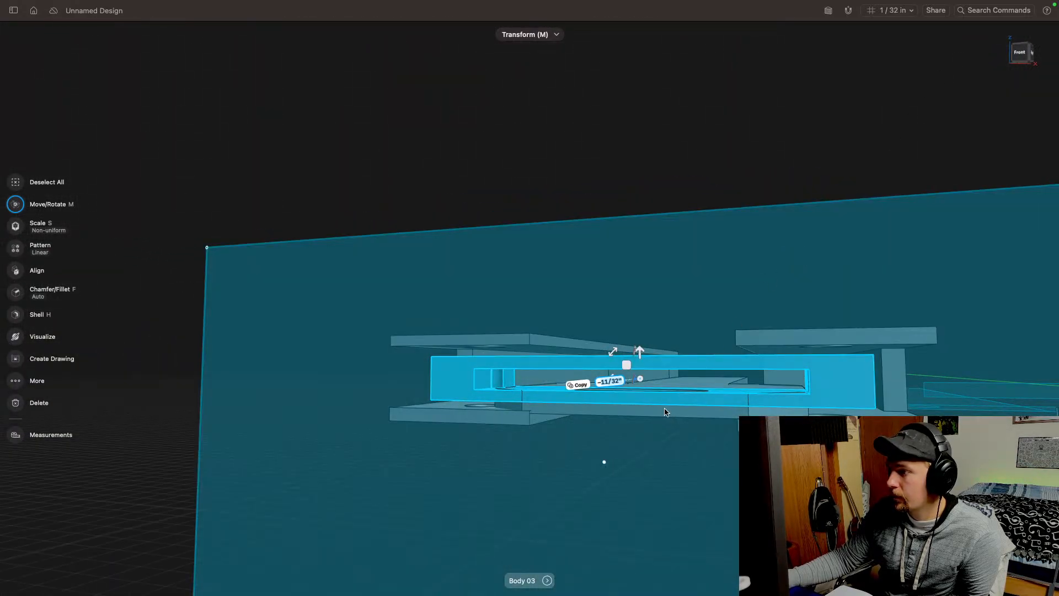
middle_click_drag(546, 462, 655, 467)
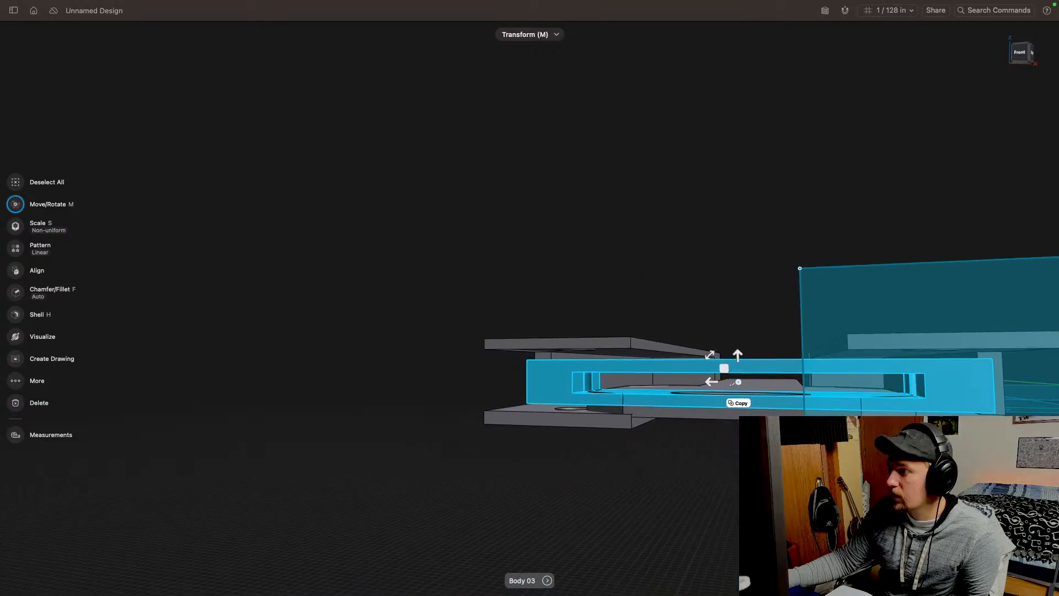
left_click(1022, 52)
scroll(565, 424, "up", 10)
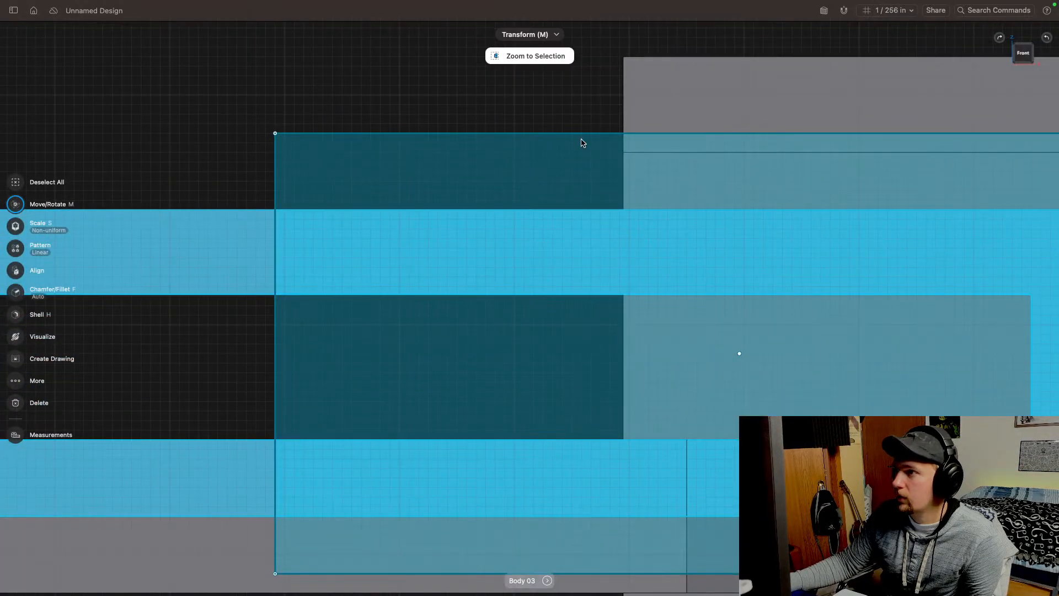
left_click(402, 177)
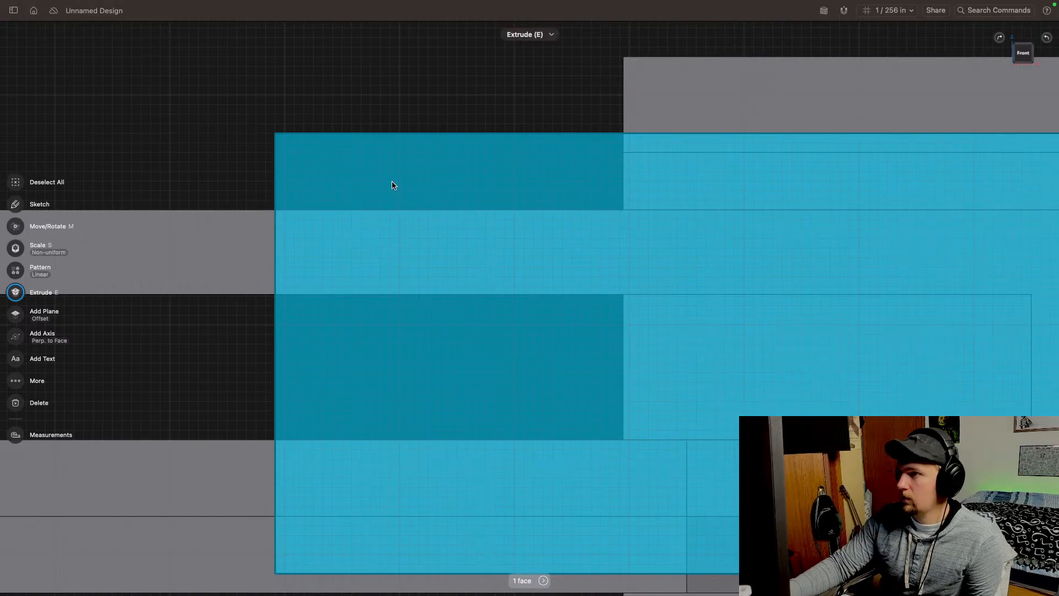
key("Escape")
scroll(394, 185, "down", 10)
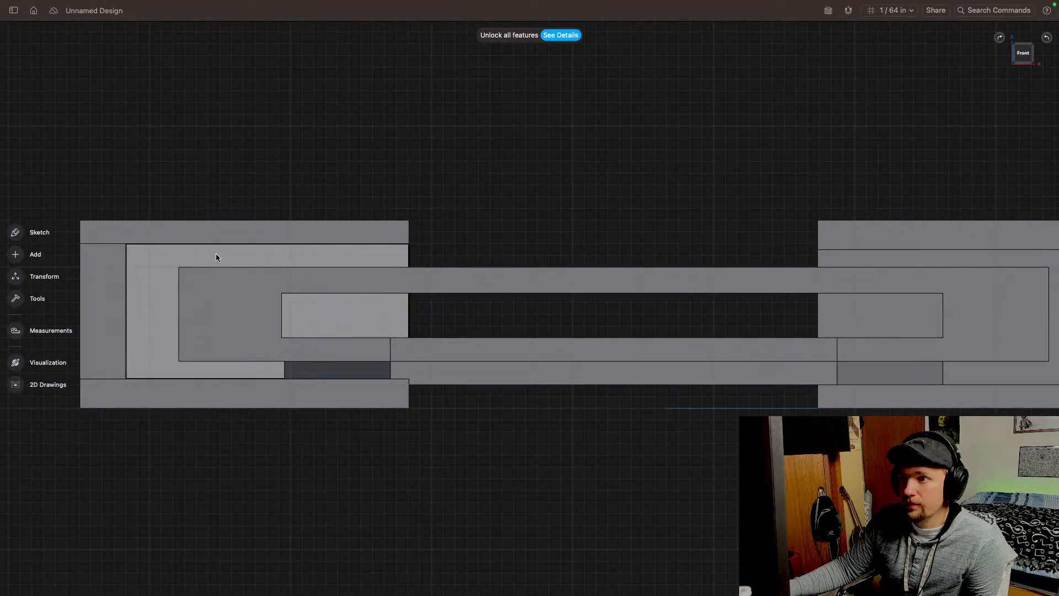
Step: Raise the stemmed plate into the bar's slot and shift it sideways slightly in the front view
left_click(478, 373)
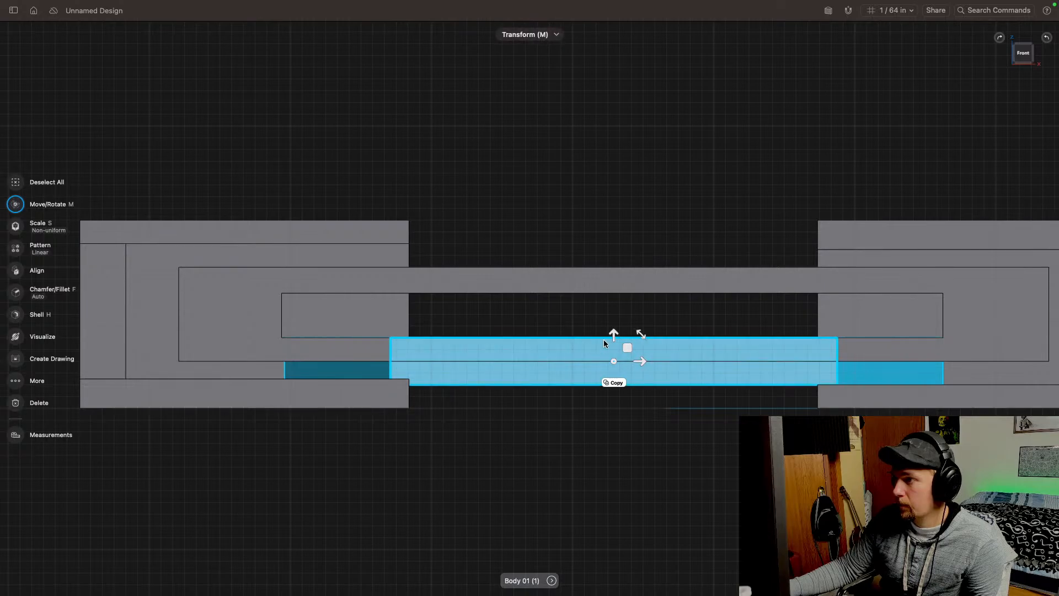
left_click_drag(614, 335, 633, 313)
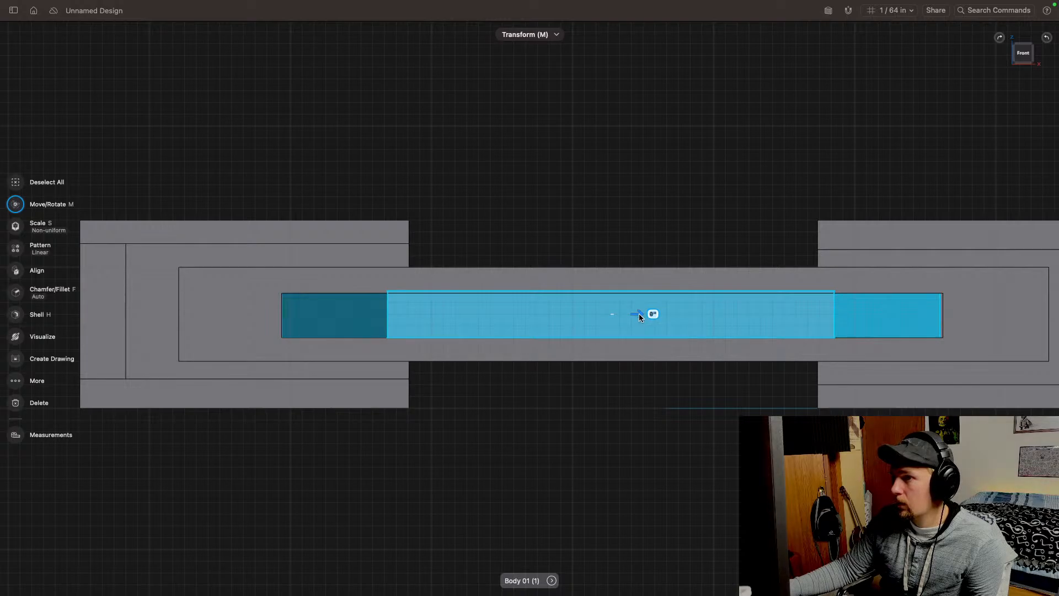
left_click(631, 213)
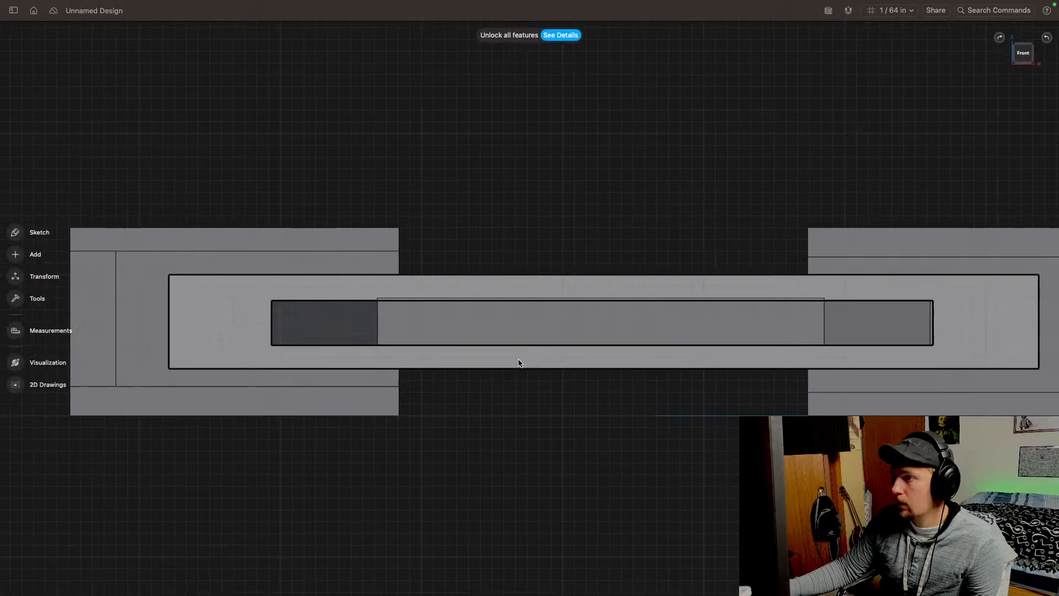
Step: Examine the holed bar's fit within both blocks' slots from the front, comparing the clearances around the bar's ends
middle_click_drag(462, 375, 667, 337)
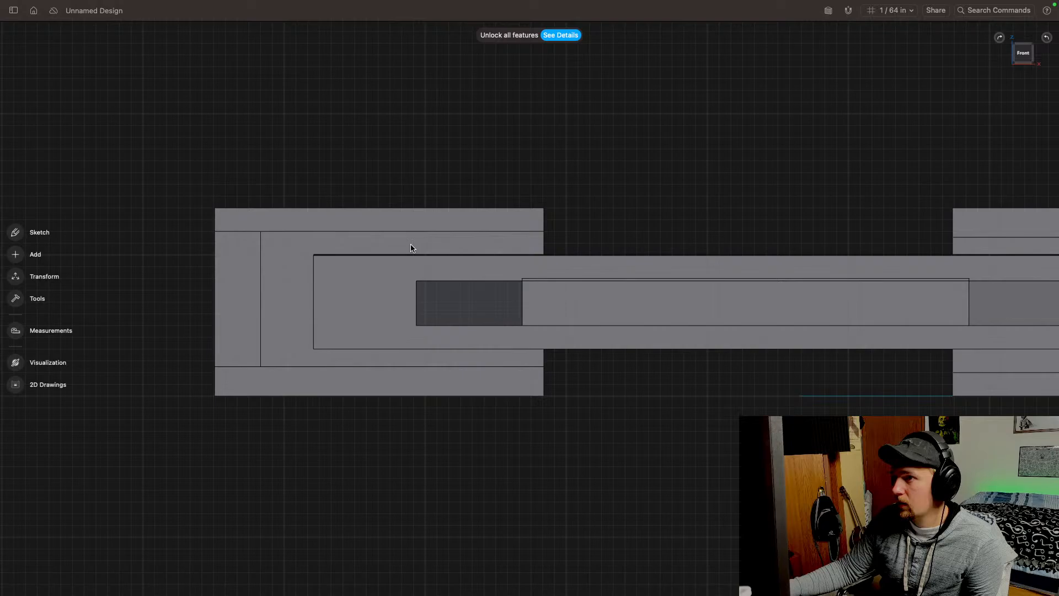
left_click(462, 246)
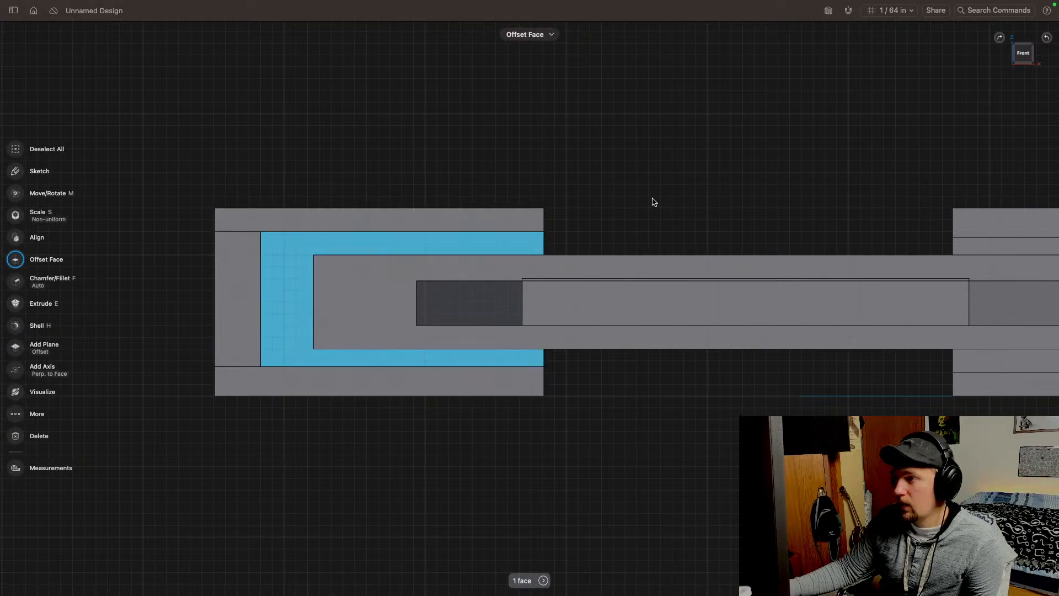
scroll(653, 201, "right", 5)
scroll(676, 171, "right", 5)
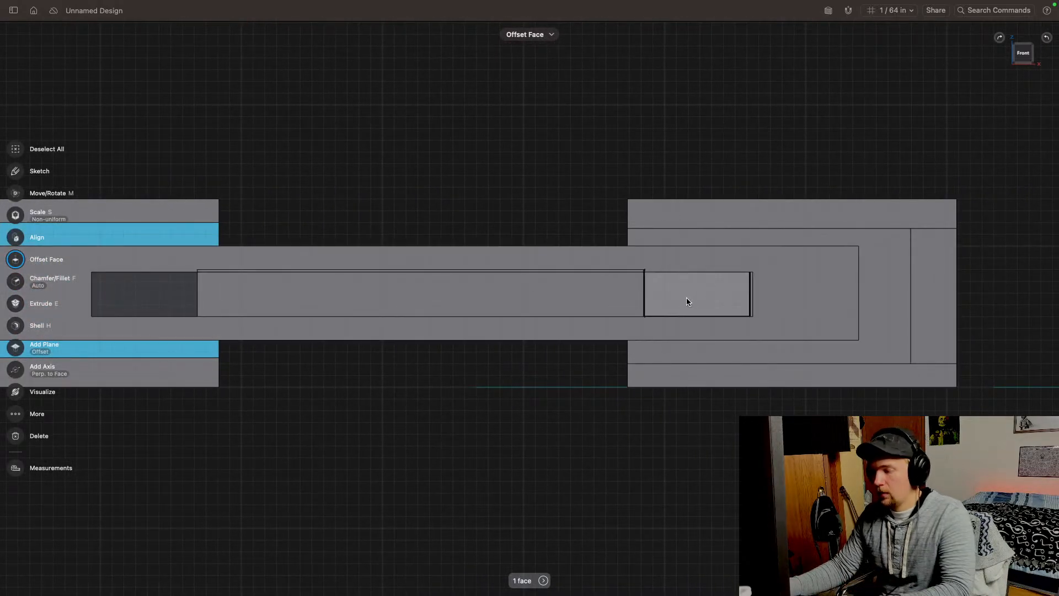
left_click(764, 255)
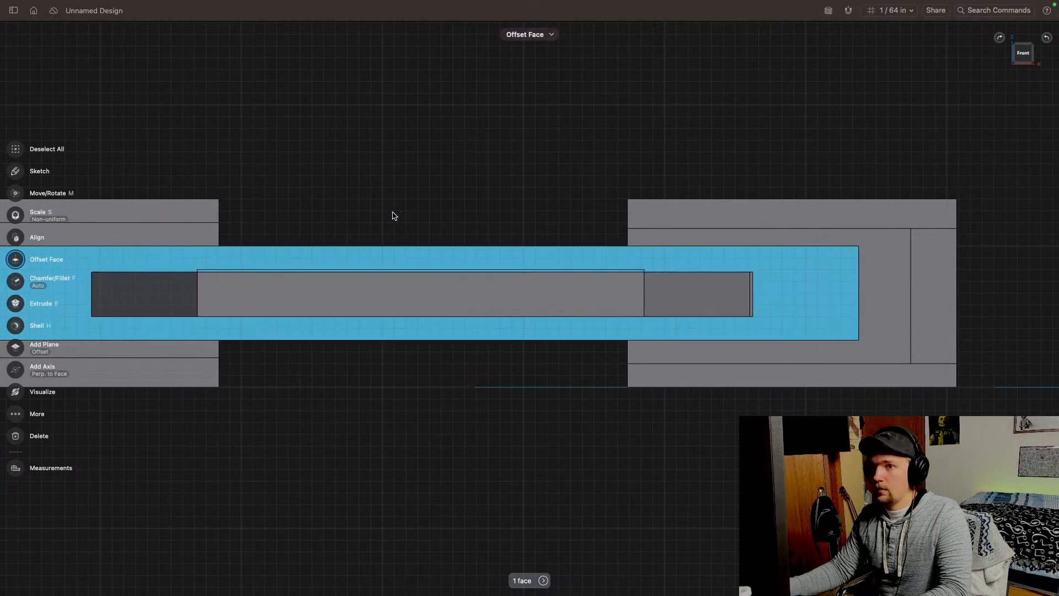
scroll(472, 196, "left", 4)
left_click(472, 196)
left_click(234, 232)
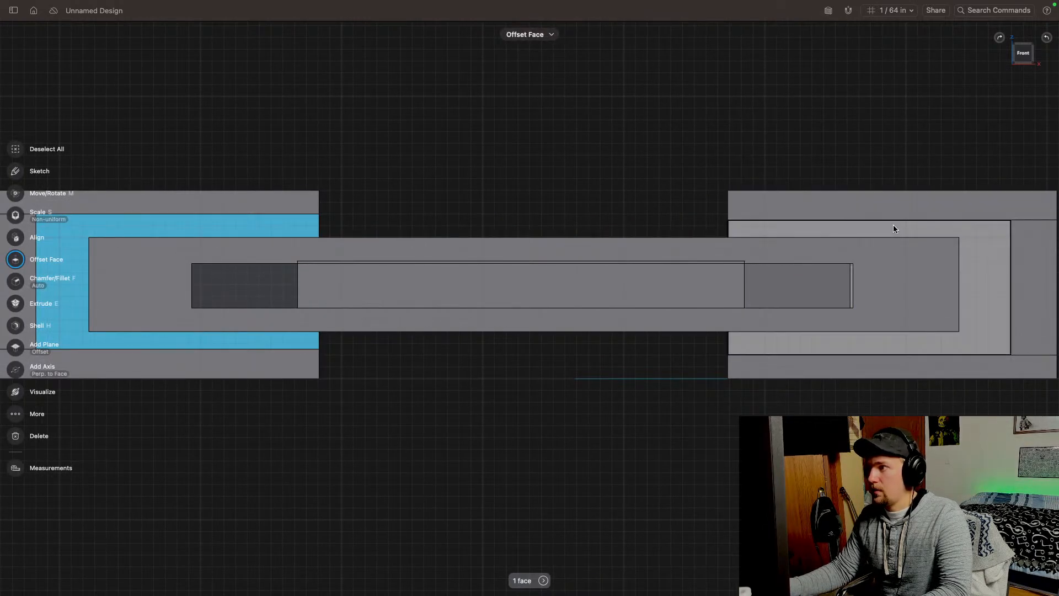
left_click(893, 225)
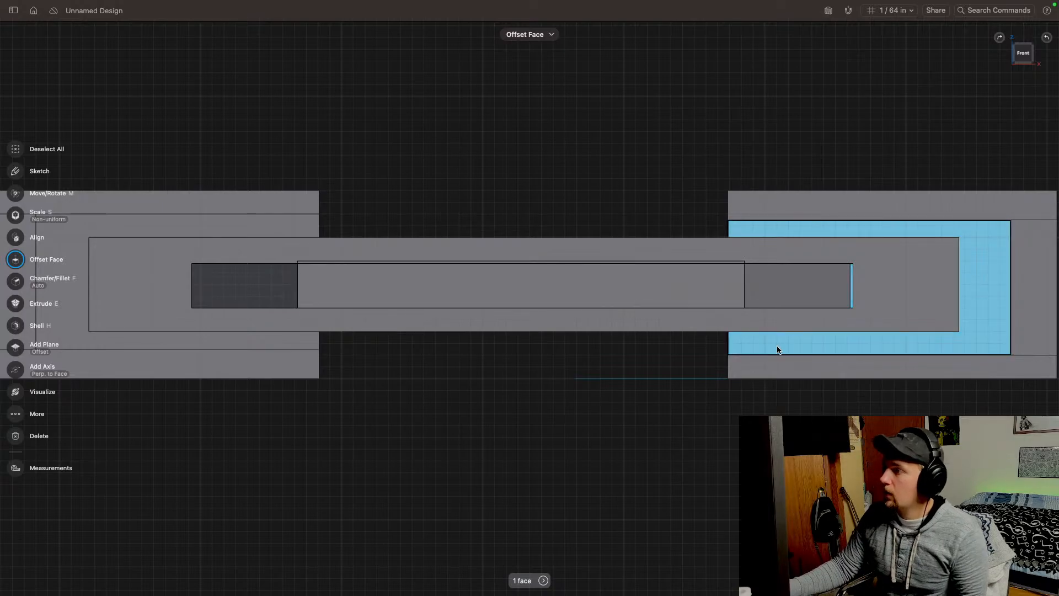
scroll(880, 200, "right", 1)
middle_click_drag(881, 200, 544, 197)
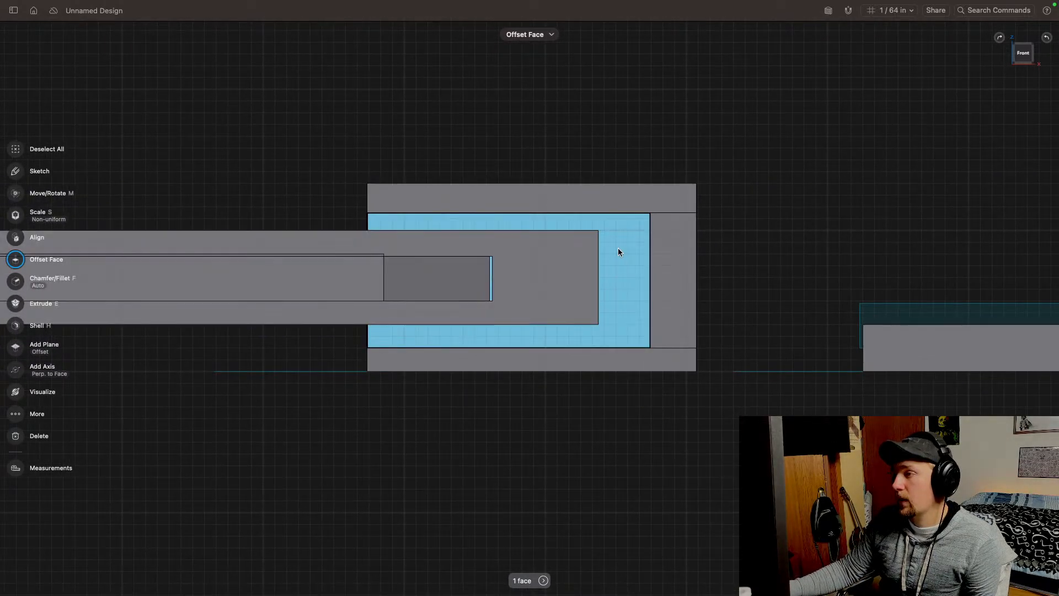
middle_click_drag(481, 209, 722, 208)
Step: Extend the inner faces of the right and left blocks toward each other with Offset Face, making each block 41/64 inch wide
left_click_drag(1025, 60, 1034, 84)
middle_click_drag(552, 160, 623, 147)
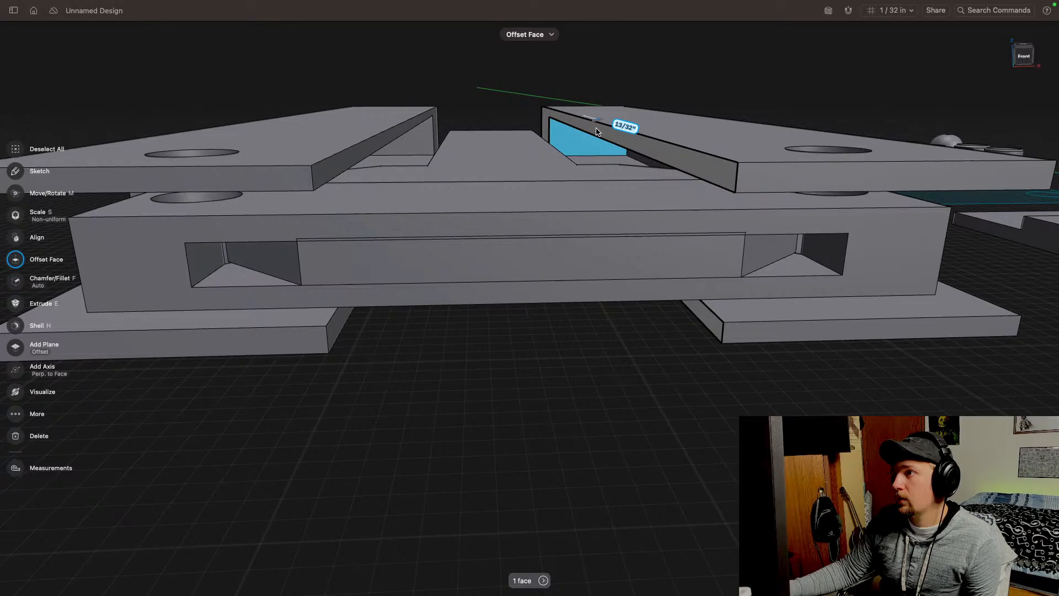
left_click(551, 124)
left_click_drag(551, 125, 502, 130)
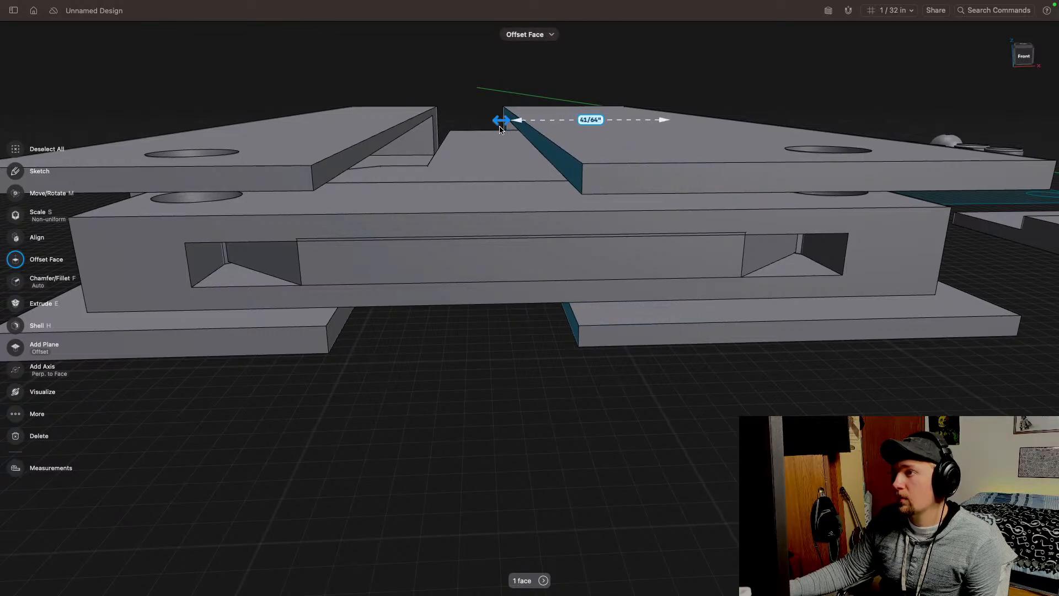
left_click(355, 160)
left_click_drag(355, 160, 482, 171)
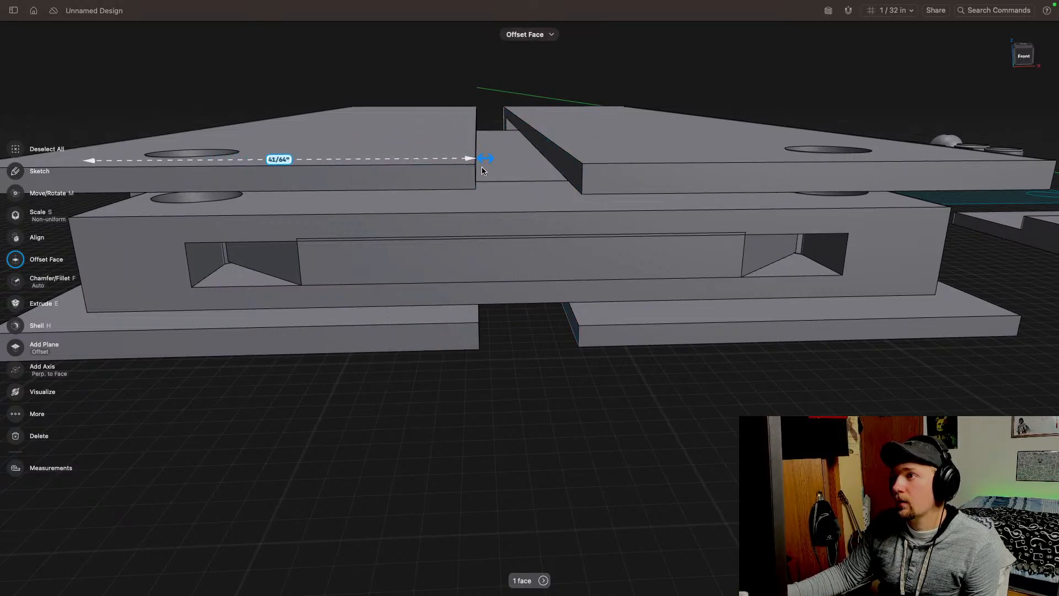
Step: Try reducing the right block's width to 5/8 inch by offsetting its inner face, and undo the change
right_click_drag(486, 173, 512, 314)
left_click_drag(1022, 58, 610, 123)
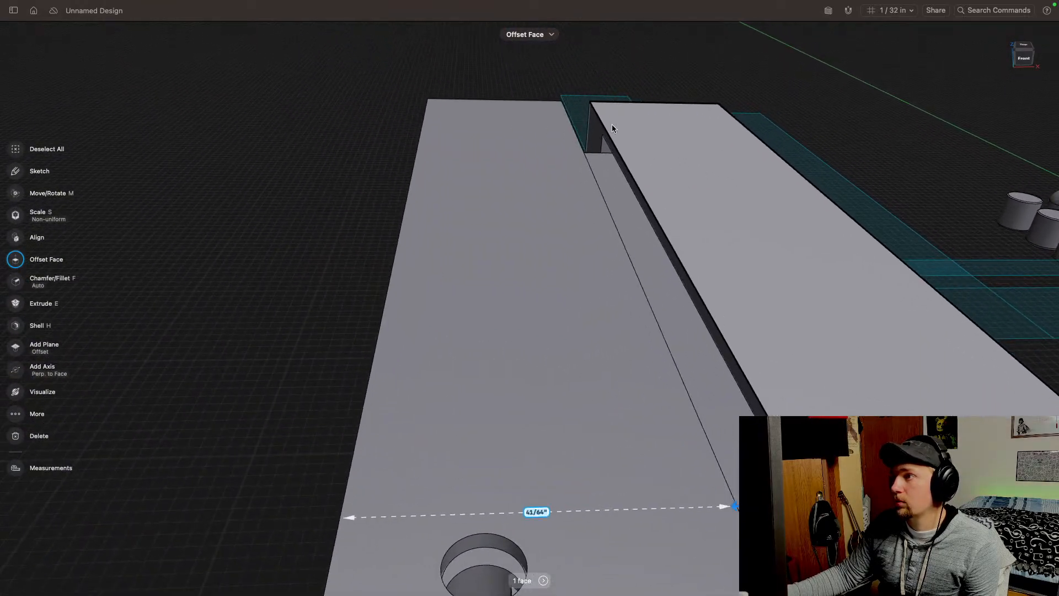
middle_click_drag(708, 179, 684, 163)
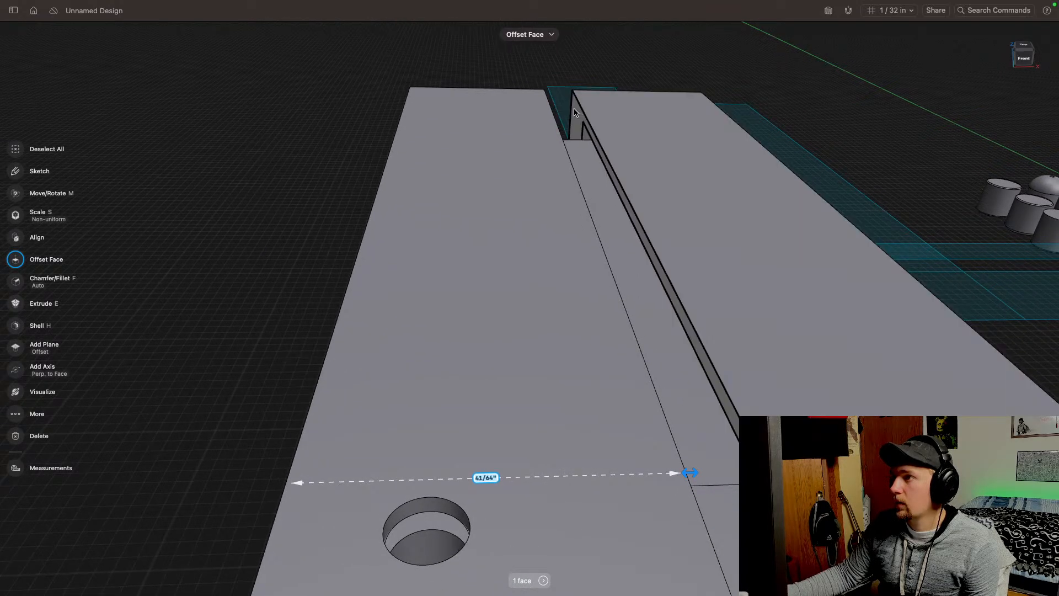
left_click(573, 114)
mouse_move(565, 115)
left_mouse_down()
mouse_move(596, 117)
mouse_move(567, 118)
left_mouse_up()
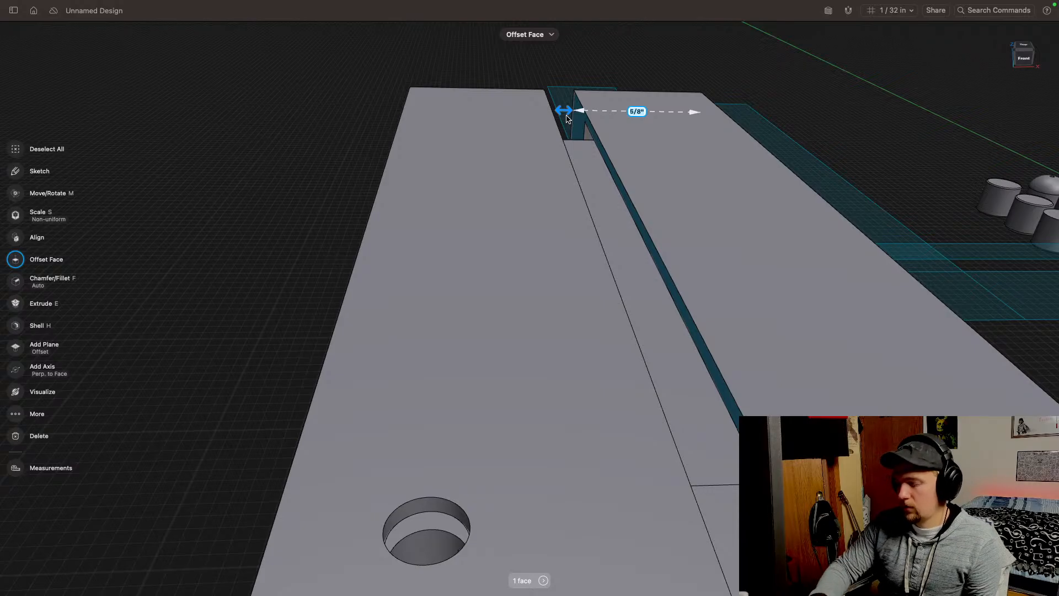
key("super+z")
Step: Chamfer the vertical edge at the rear end of the right block's slot by 17/64 inch
left_click(576, 128)
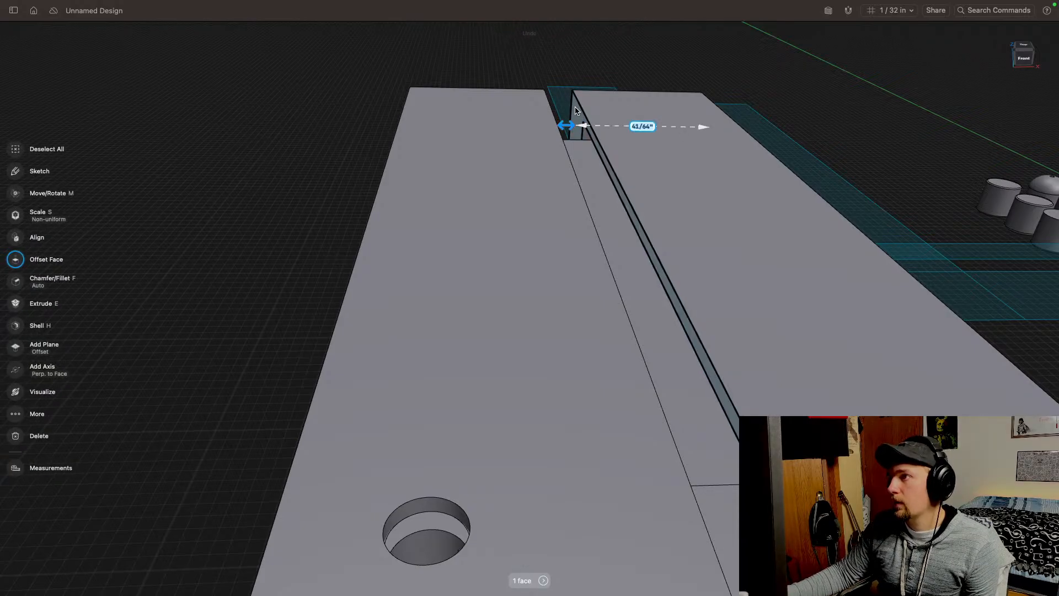
left_click(567, 64)
left_click(582, 135)
left_click_drag(582, 135, 611, 138)
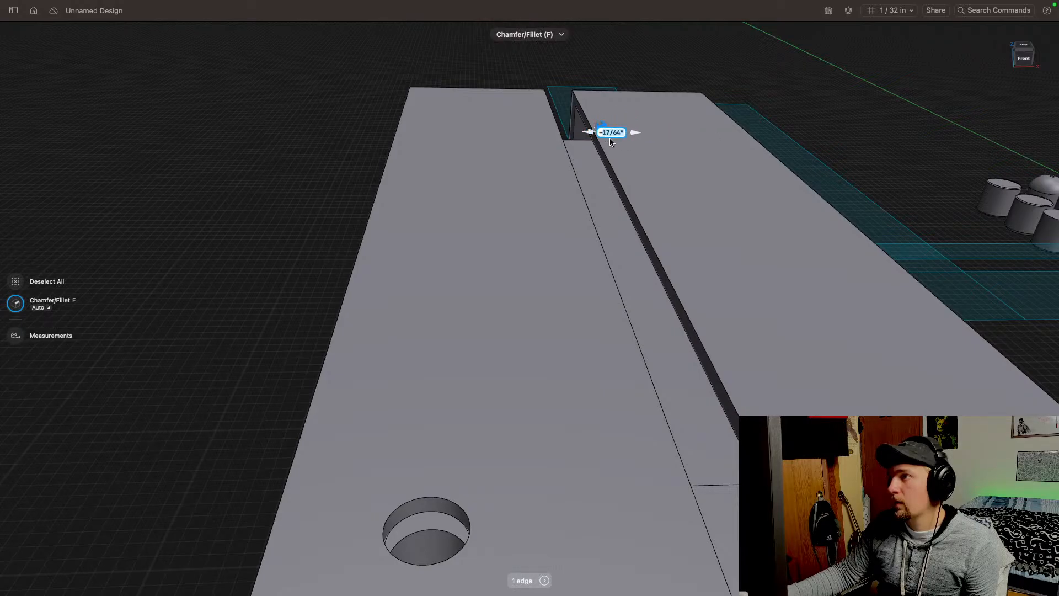
Step: Try a 3/32 inch chamfer on the right block's upper front inner corner, and undo it
middle_click_drag(678, 144, 624, 147)
left_click(564, 229)
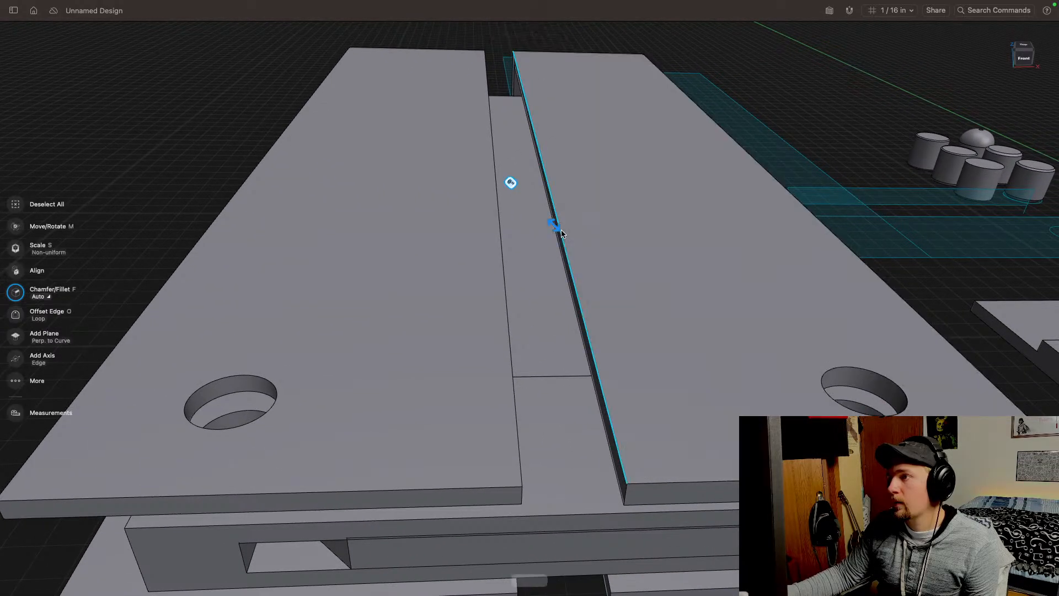
left_click(627, 495)
left_click(165, 172)
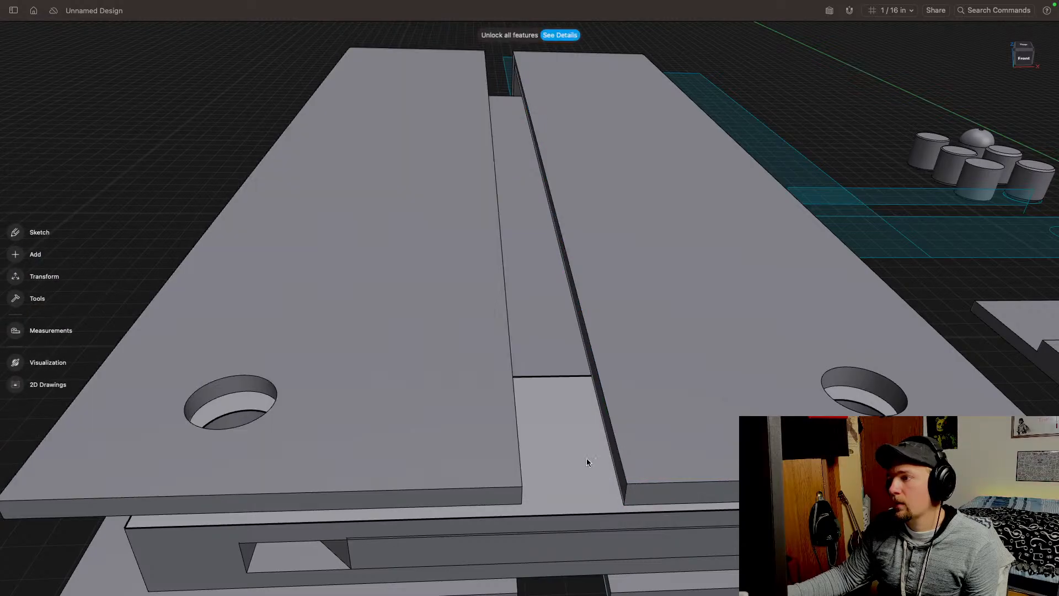
left_click(627, 496)
key("f")
left_click_drag(653, 459, 803, 240)
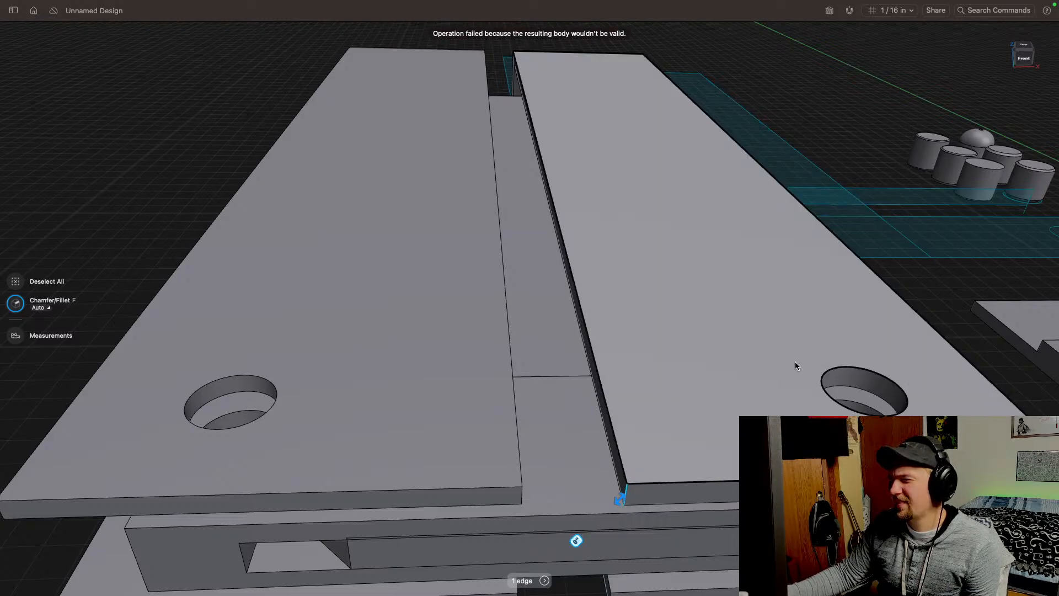
left_click_drag(621, 499, 649, 467)
middle_click_drag(595, 319, 636, 304)
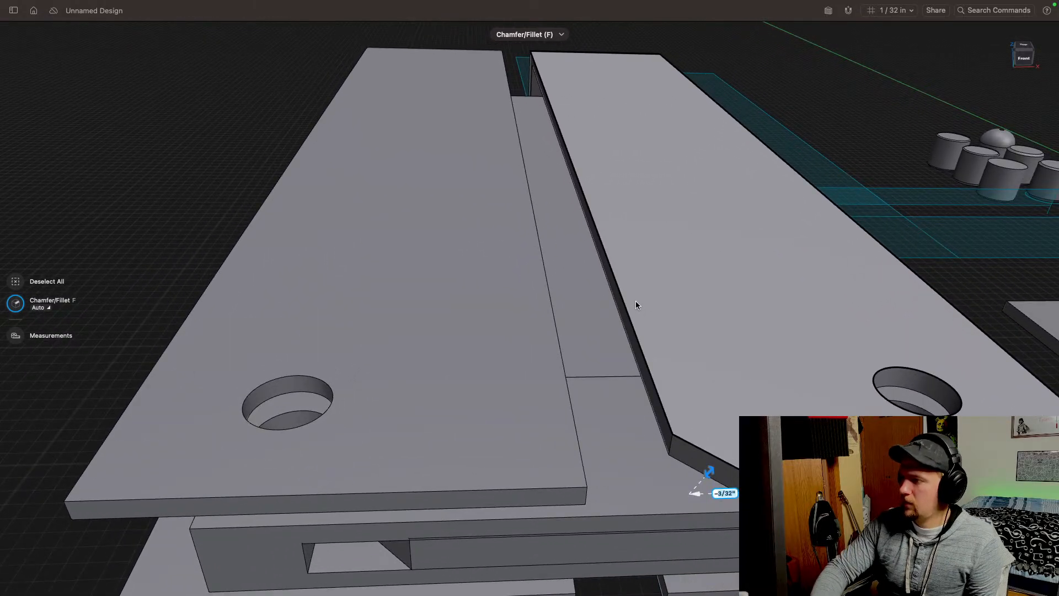
key("super+z")
Step: Inspect the left block's inner face and the gap between the blocks from above, and return to the front view
middle_click_drag(532, 121, 509, 308)
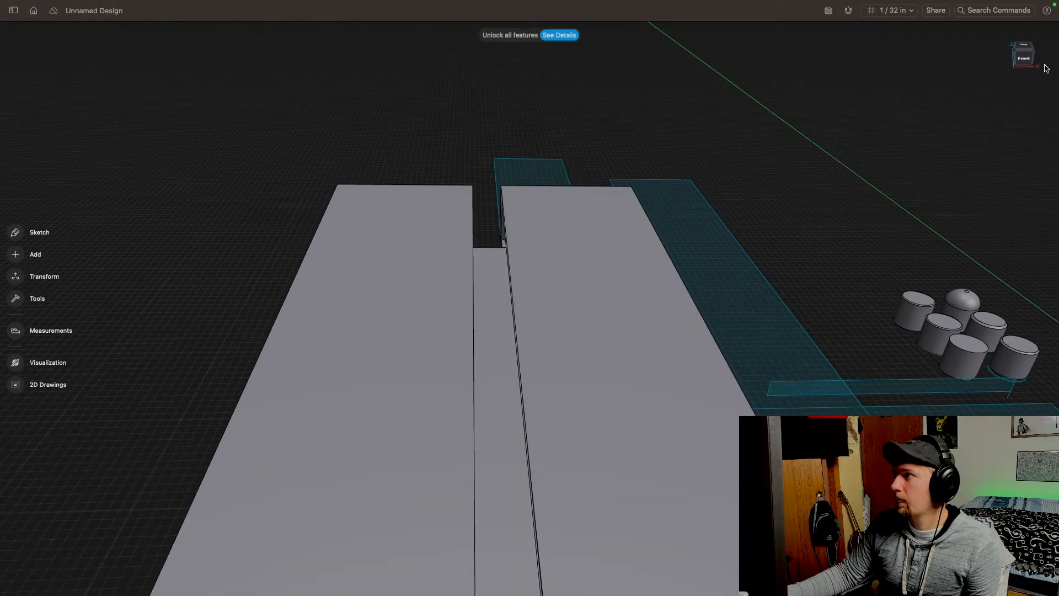
mouse_move(1026, 67)
left_mouse_down()
mouse_move(1029, 85)
mouse_move(1016, 84)
left_mouse_up()
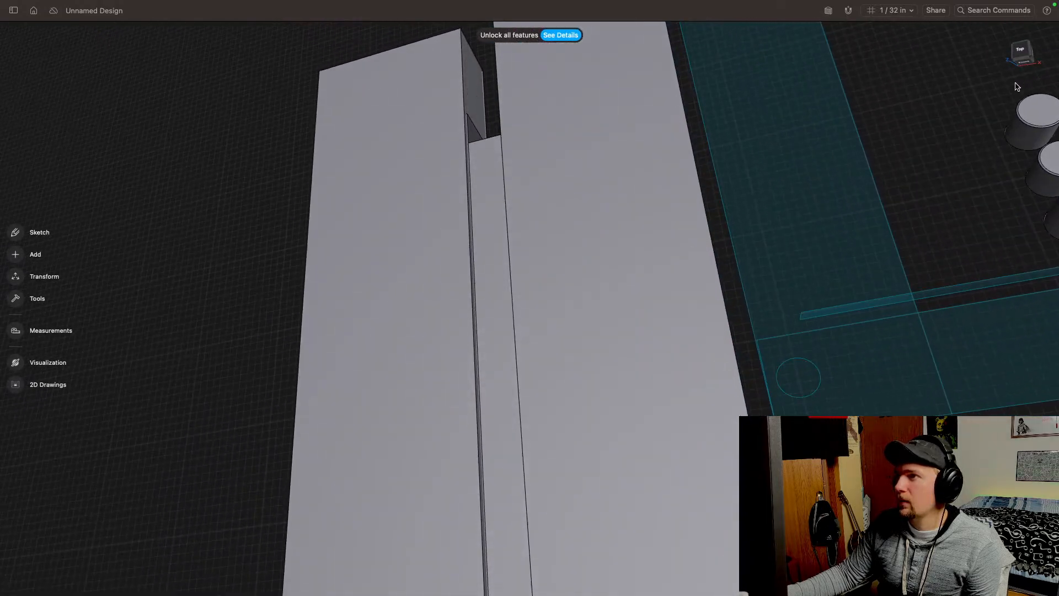
left_click(474, 92)
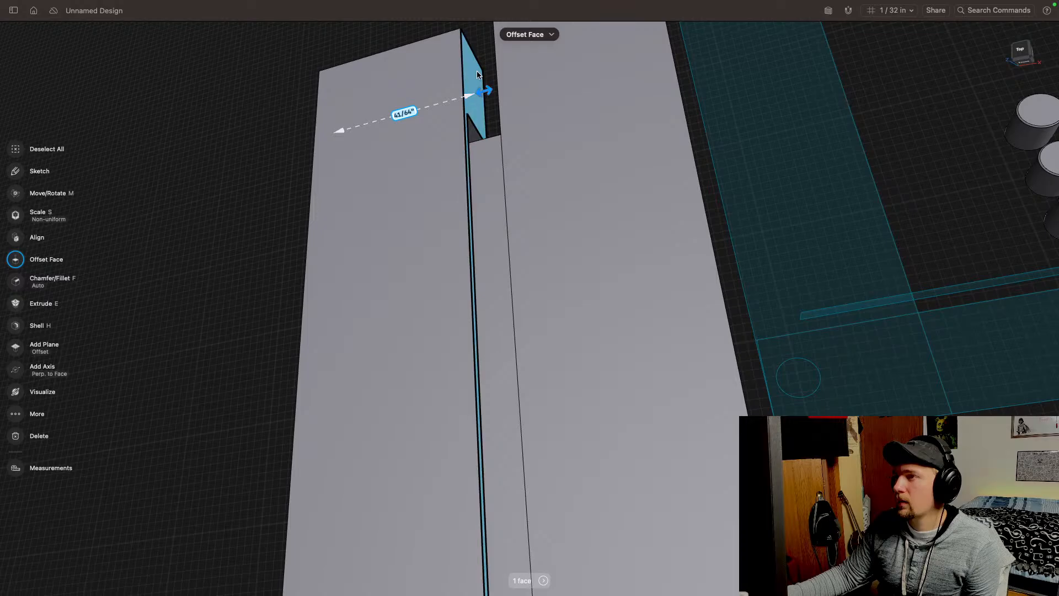
left_click(474, 72)
left_click(237, 124)
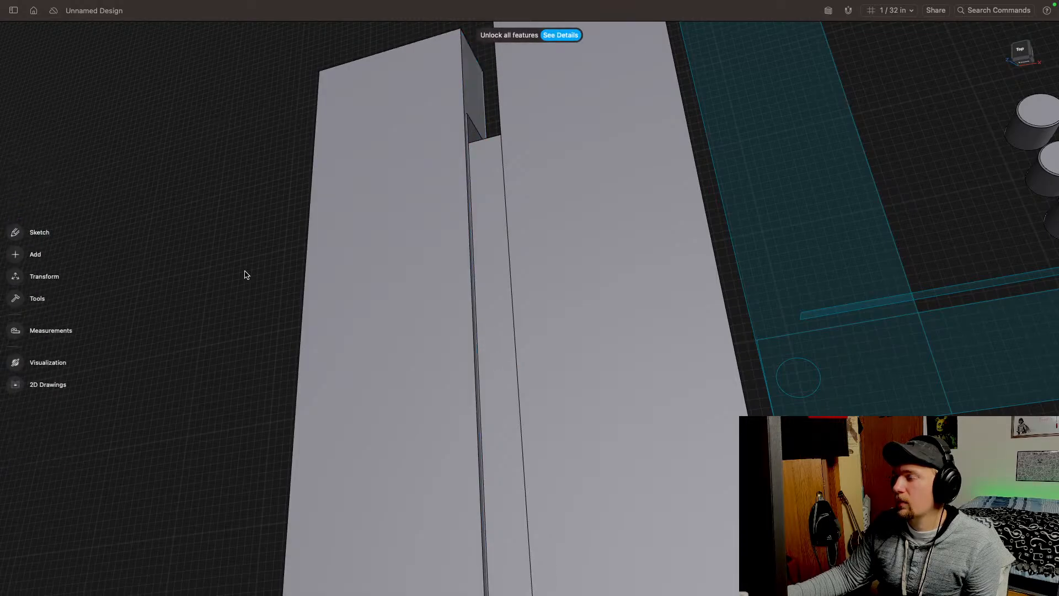
middle_click_drag(516, 332, 658, 235)
scroll(585, 303, "down", 5)
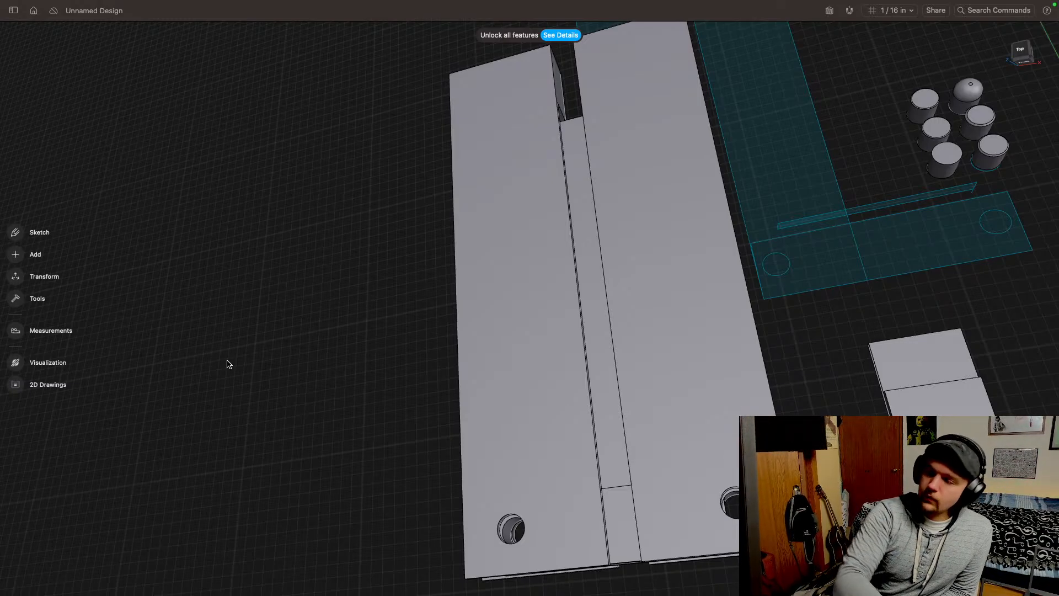
middle_click_drag(418, 313, 392, 180)
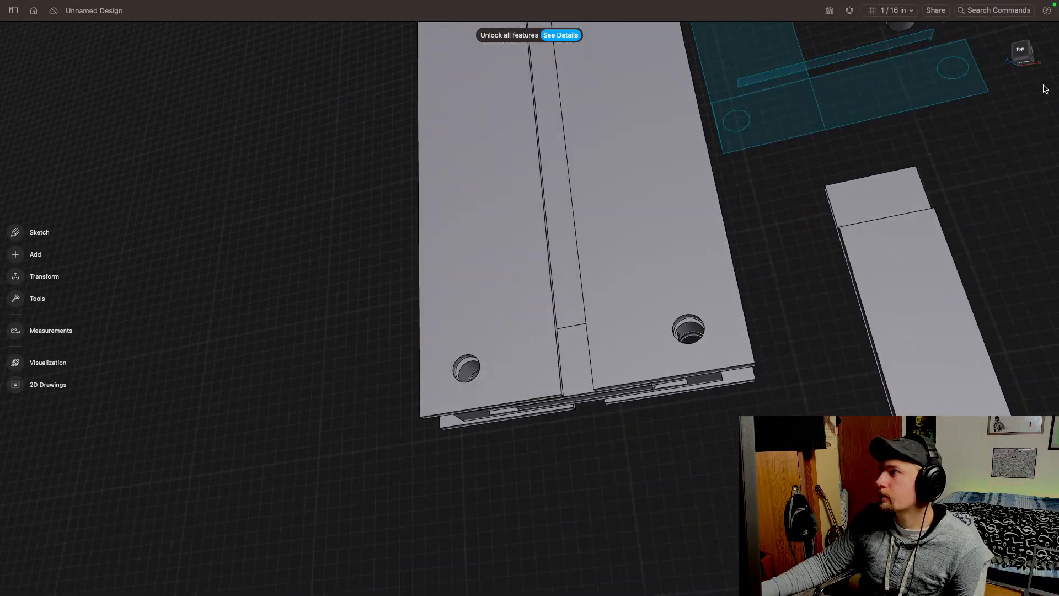
left_click_drag(1021, 65, 1015, 37)
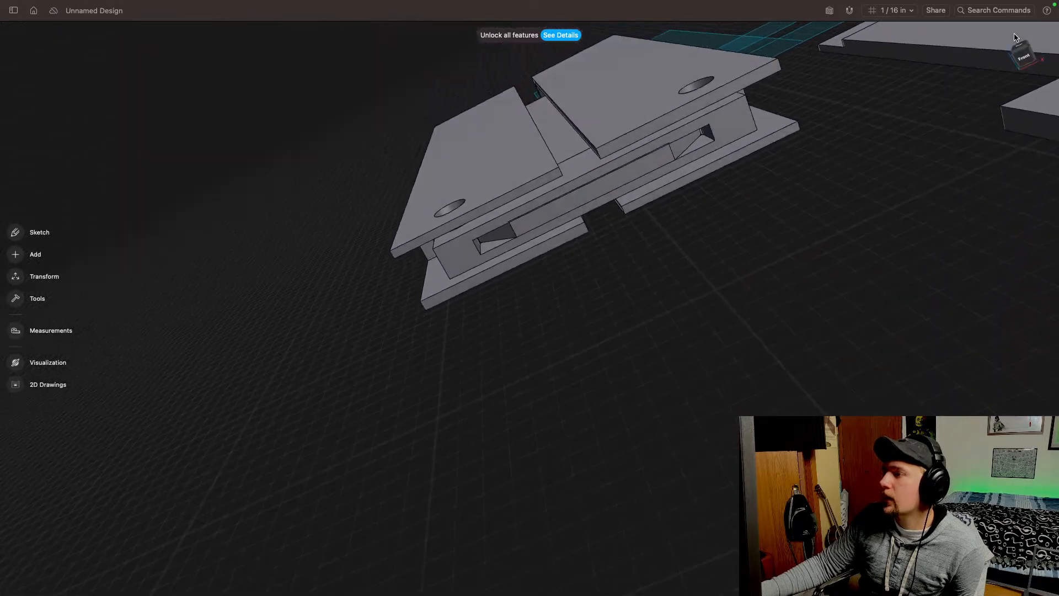
middle_click_drag(855, 217, 816, 204)
left_click(1025, 58)
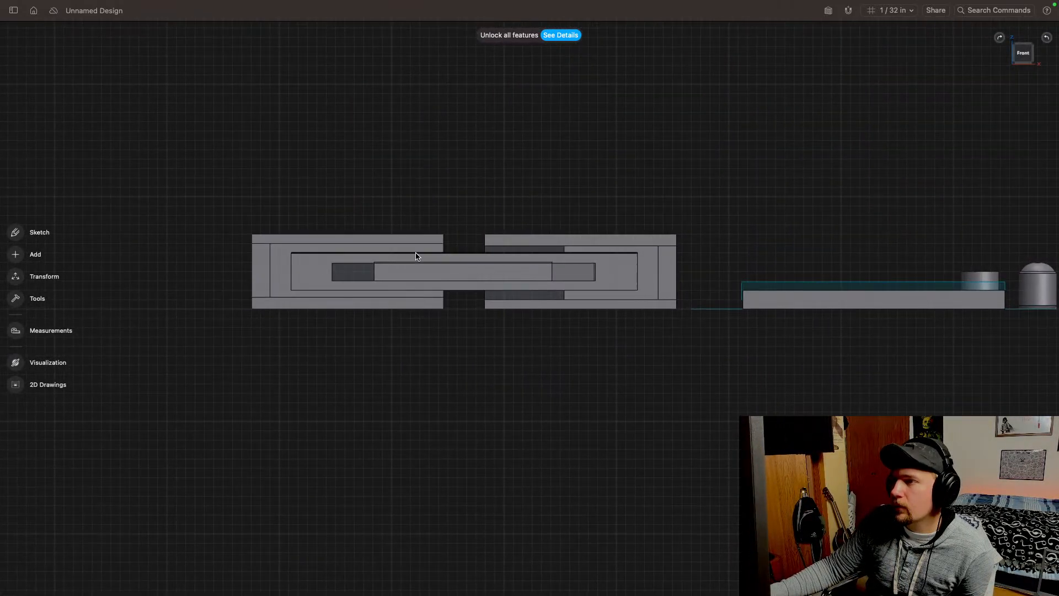
Step: Move the holed bar 1/4 inch straight up, clear of the blocks and the stemmed plate
left_click(416, 253)
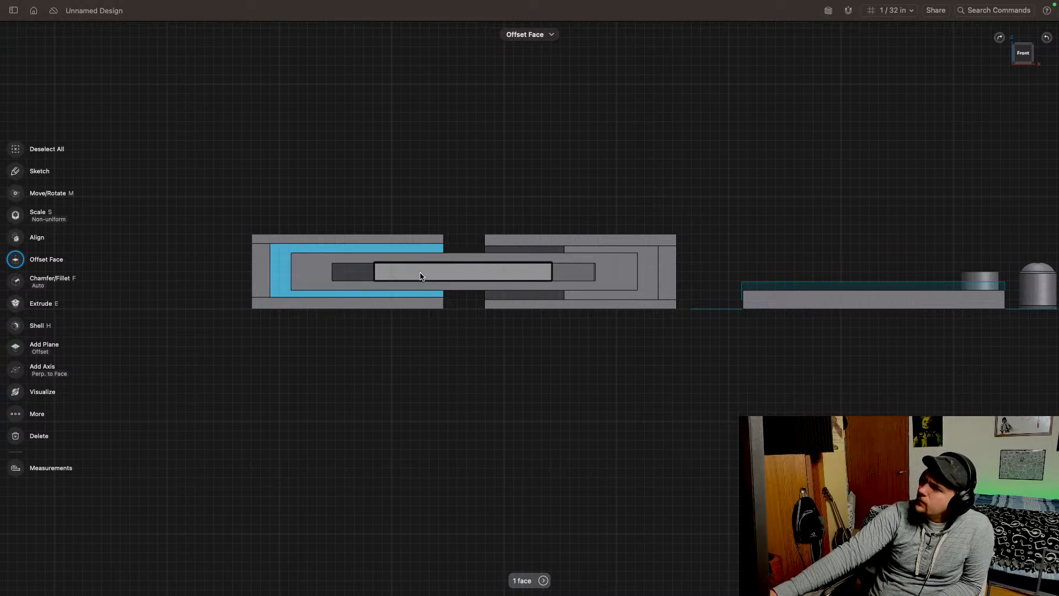
scroll(485, 222, "up", 3)
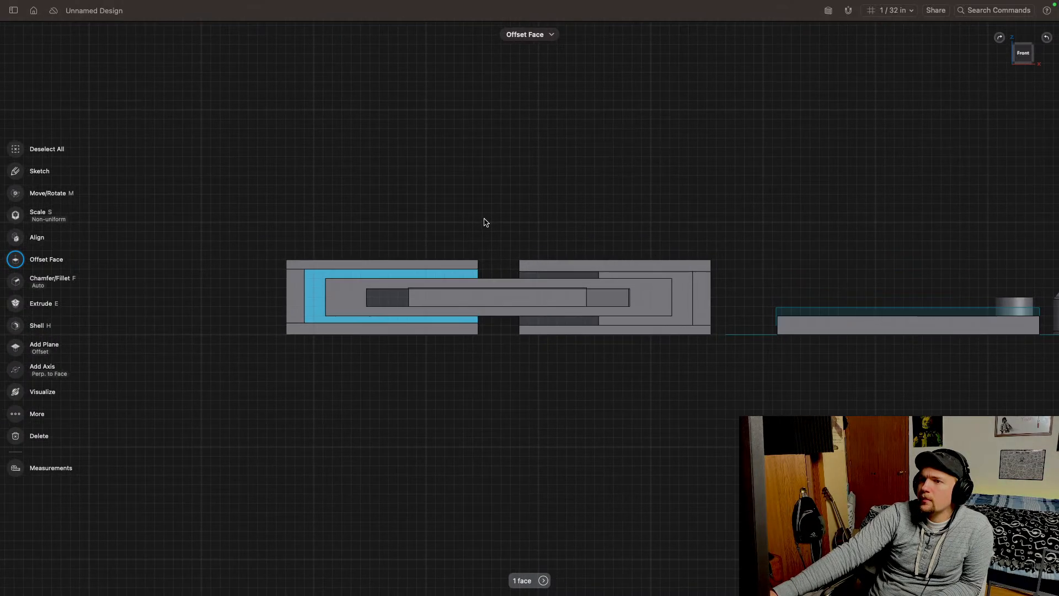
scroll(448, 277, "up", 5)
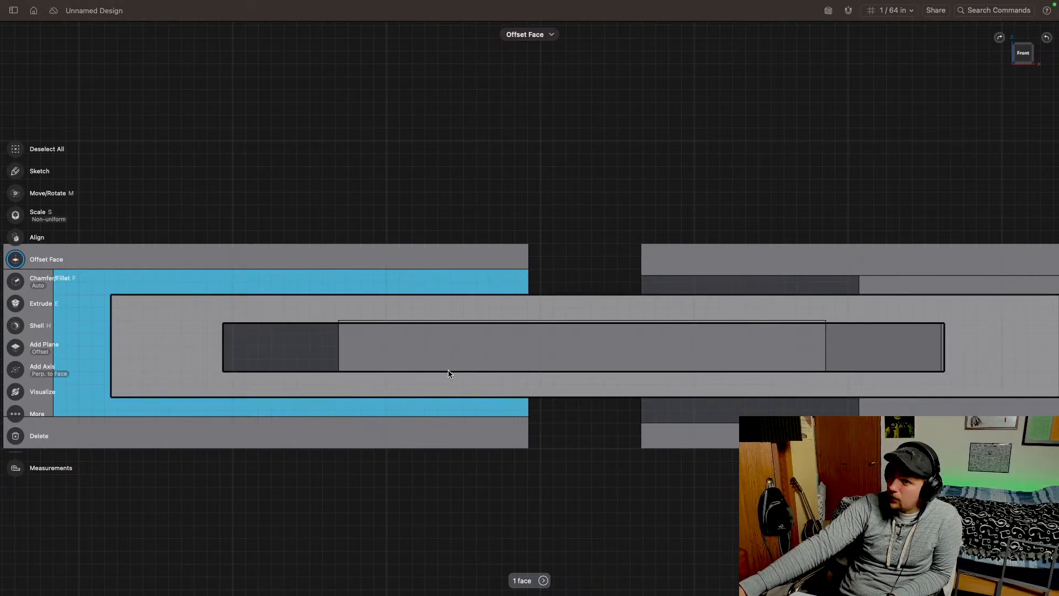
middle_click_drag(450, 372, 523, 333)
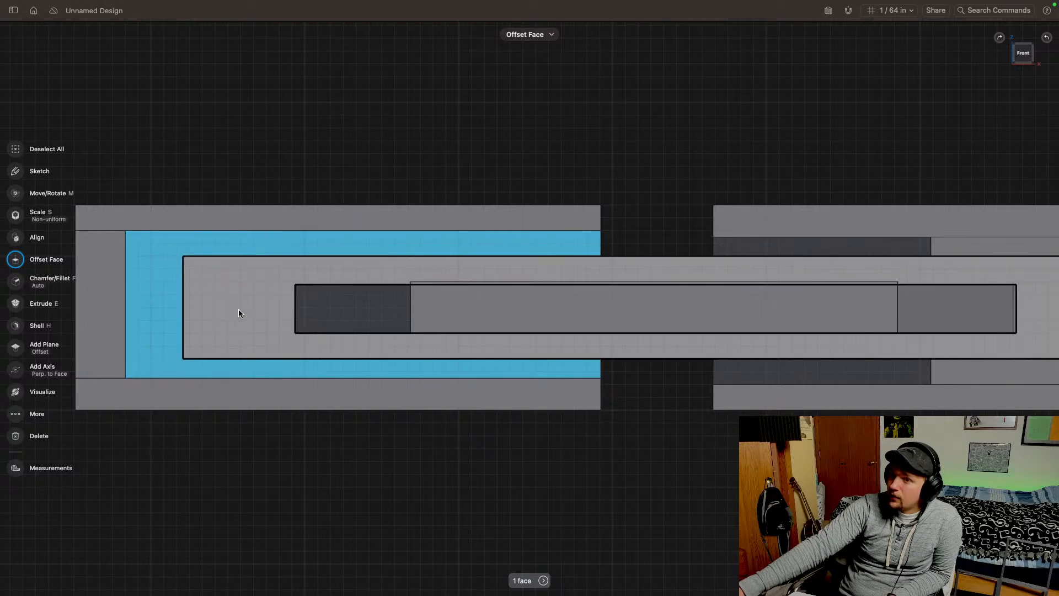
left_click(246, 303)
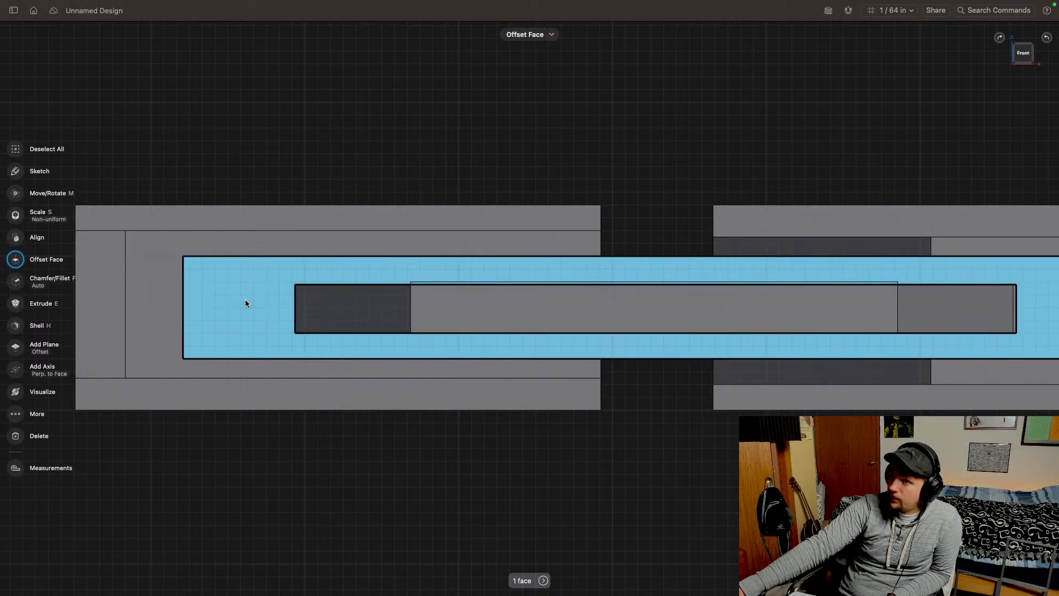
double_click(254, 316)
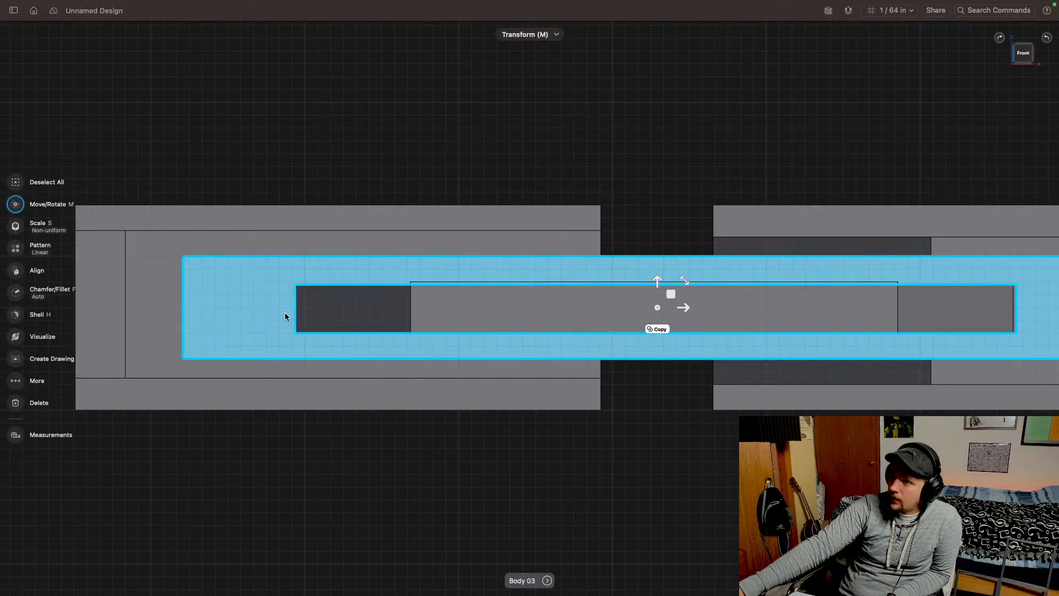
left_click_drag(657, 282, 672, 216)
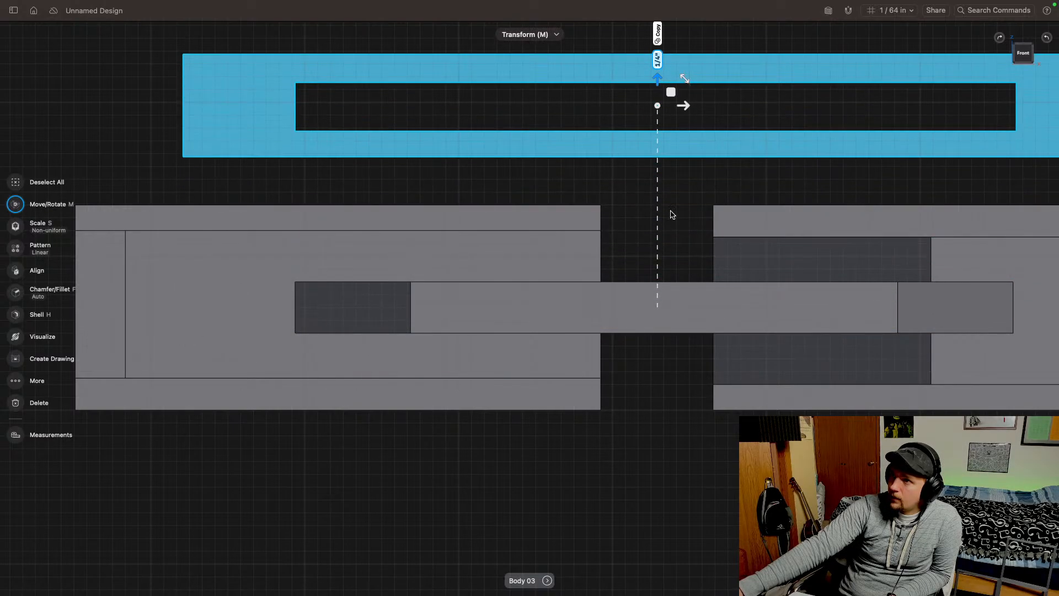
middle_click_drag(666, 188, 589, 321)
left_click(655, 126)
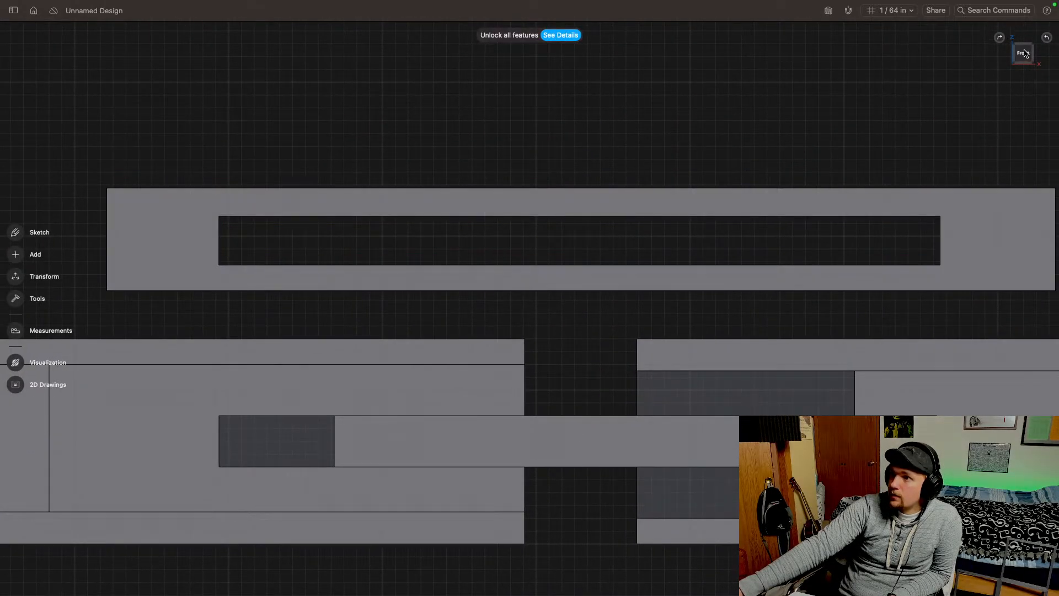
Step: Offset the upper inner face of the holed bar's slot upward so the wall above the slot is 1/64 inch thick
left_click(1025, 53)
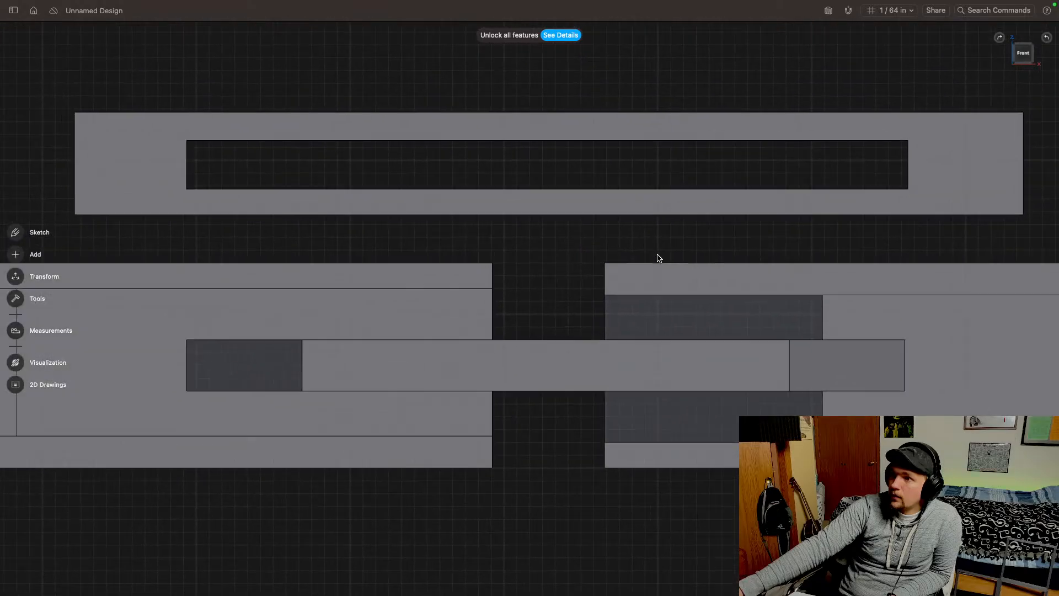
middle_click_drag(657, 258, 699, 311)
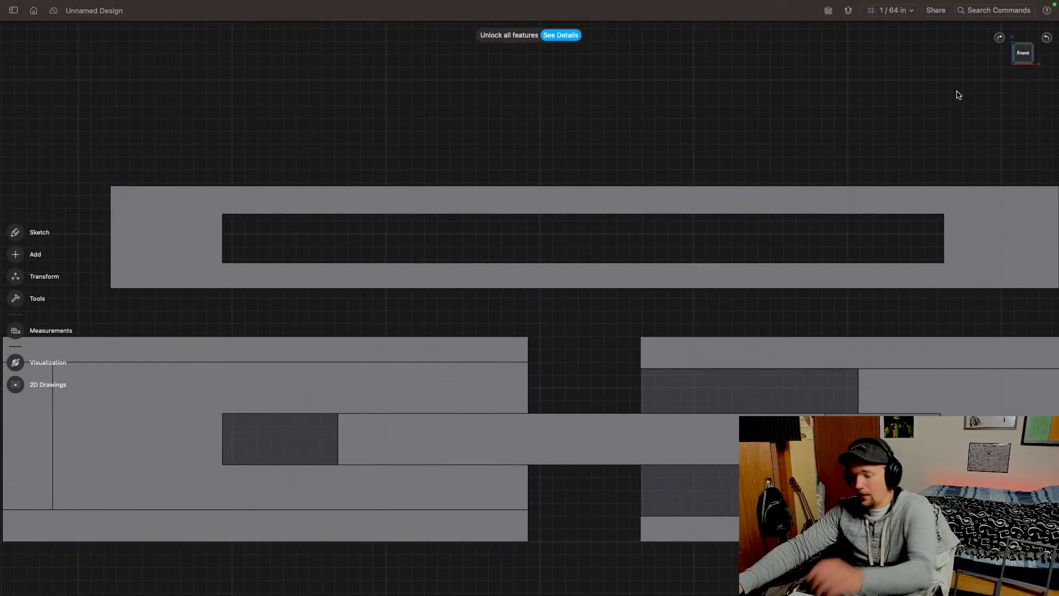
left_click_drag(744, 125, 749, 110)
right_click_drag(716, 142, 711, 128)
left_click(674, 229)
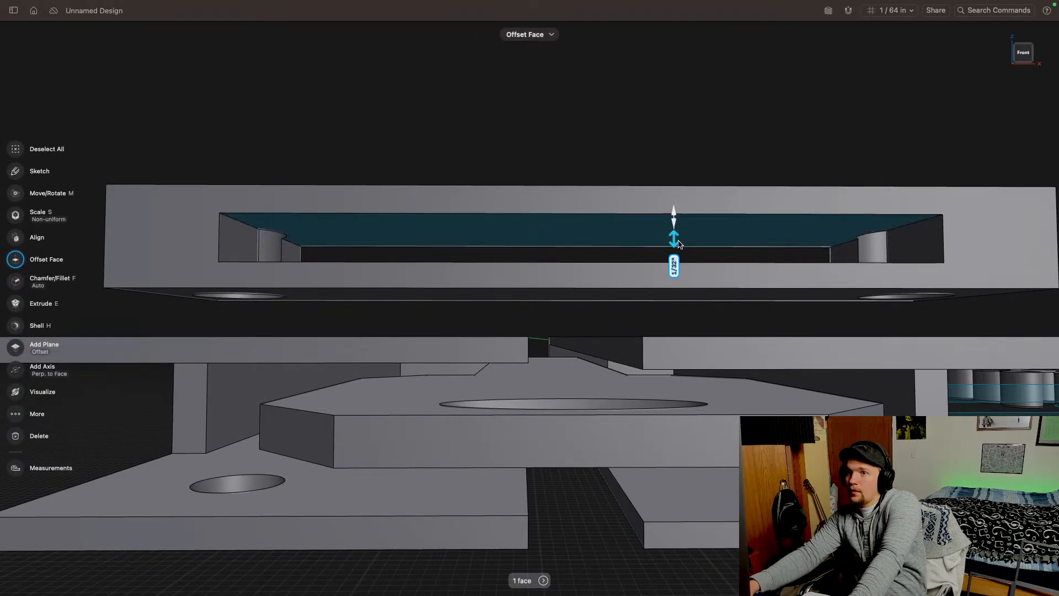
left_click_drag(680, 239, 682, 233)
middle_click_drag(717, 144, 699, 150)
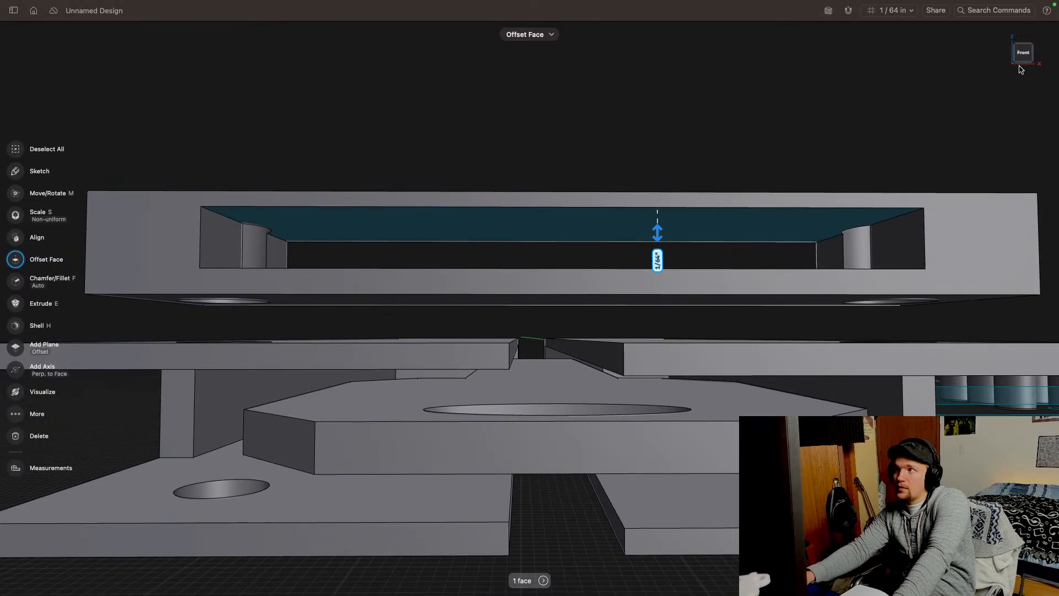
left_click(1028, 59)
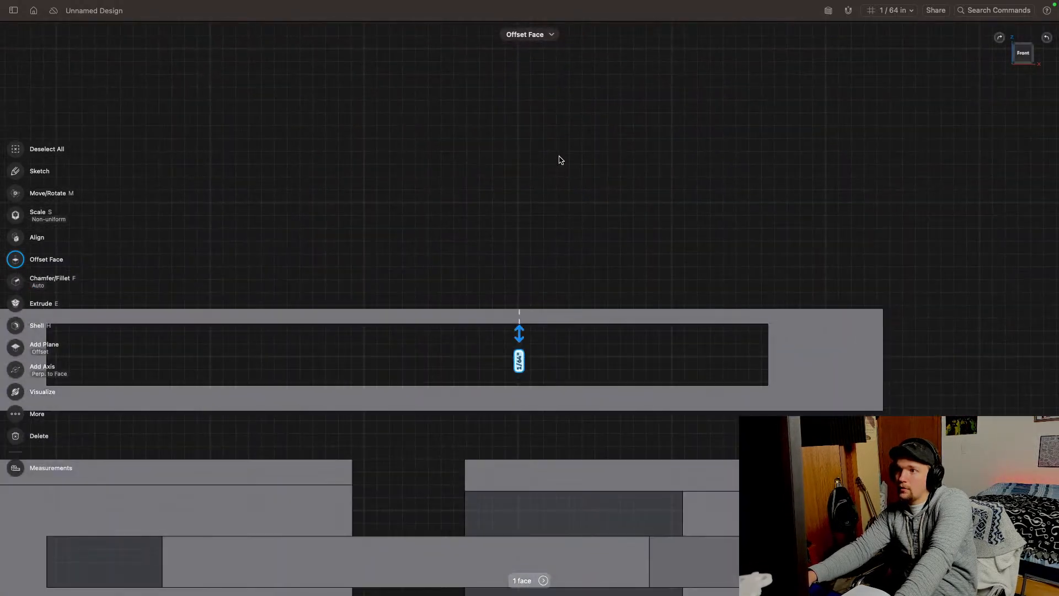
Step: Offset the holed bar's top face upward so the wall above the slot is 1/32 inch thick
middle_click_drag(703, 144, 632, 124)
left_click_drag(1027, 62, 1038, 85)
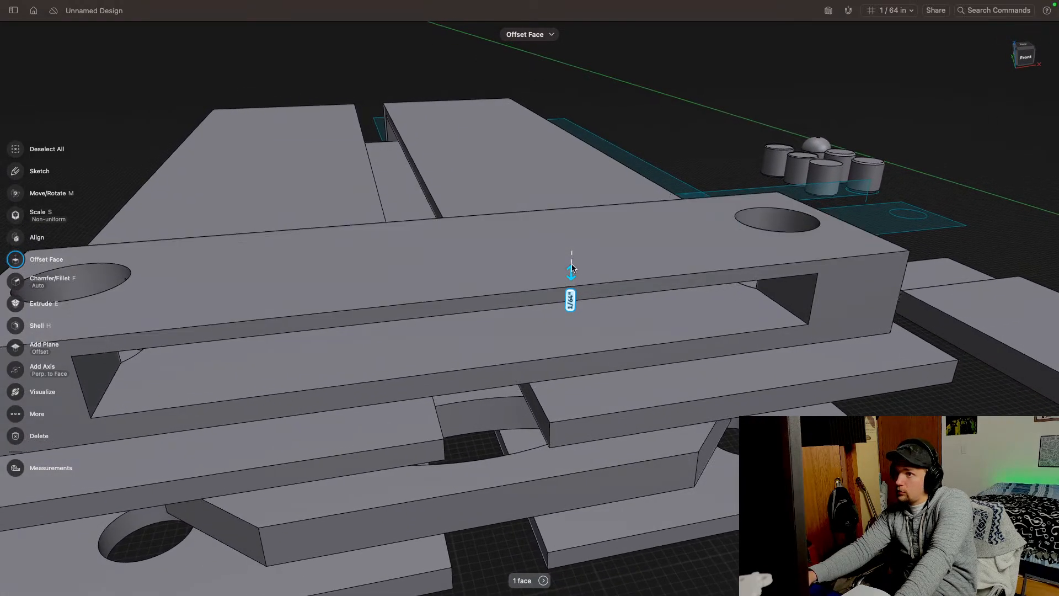
left_click(602, 252)
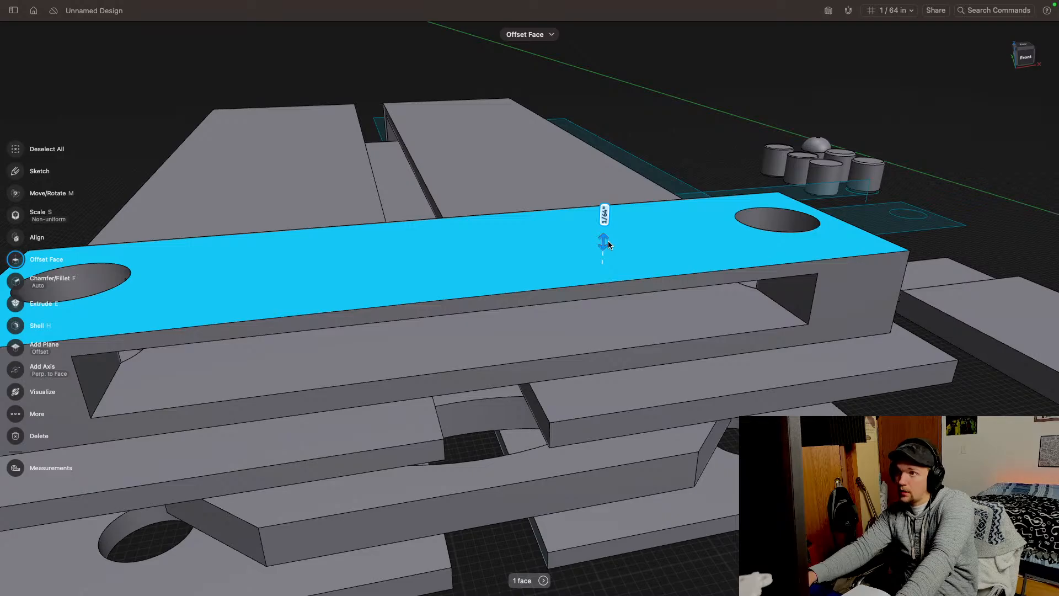
left_click_drag(609, 243, 609, 238)
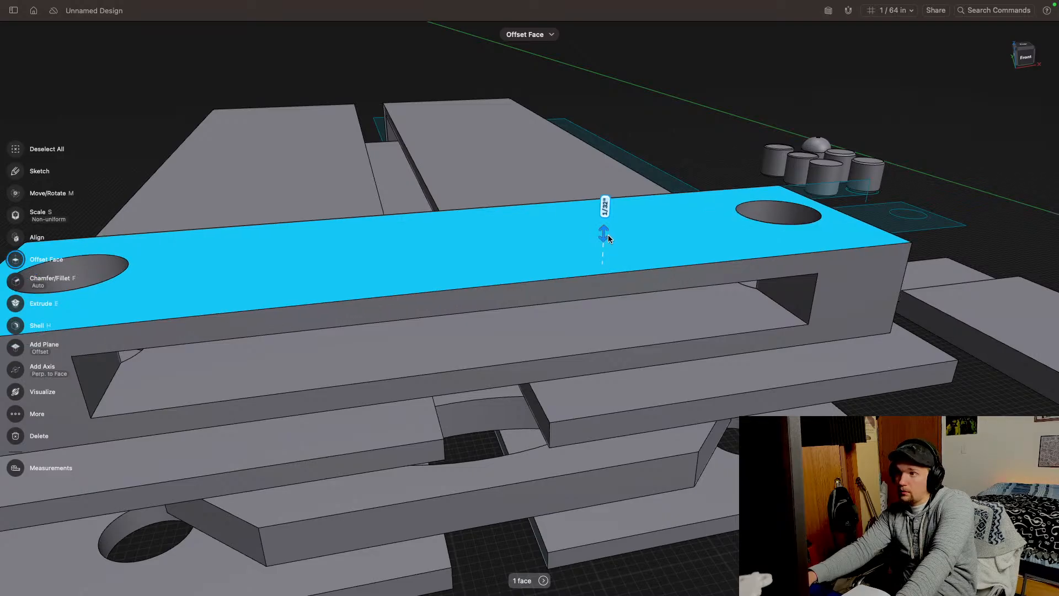
middle_click_drag(424, 312, 605, 219)
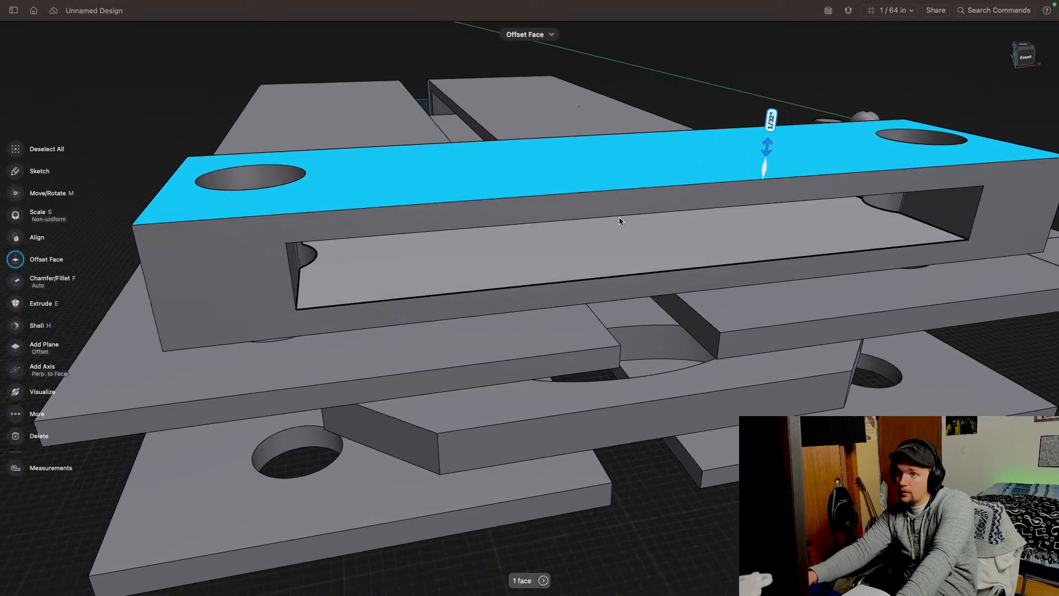
left_click(1023, 56)
key("Escape")
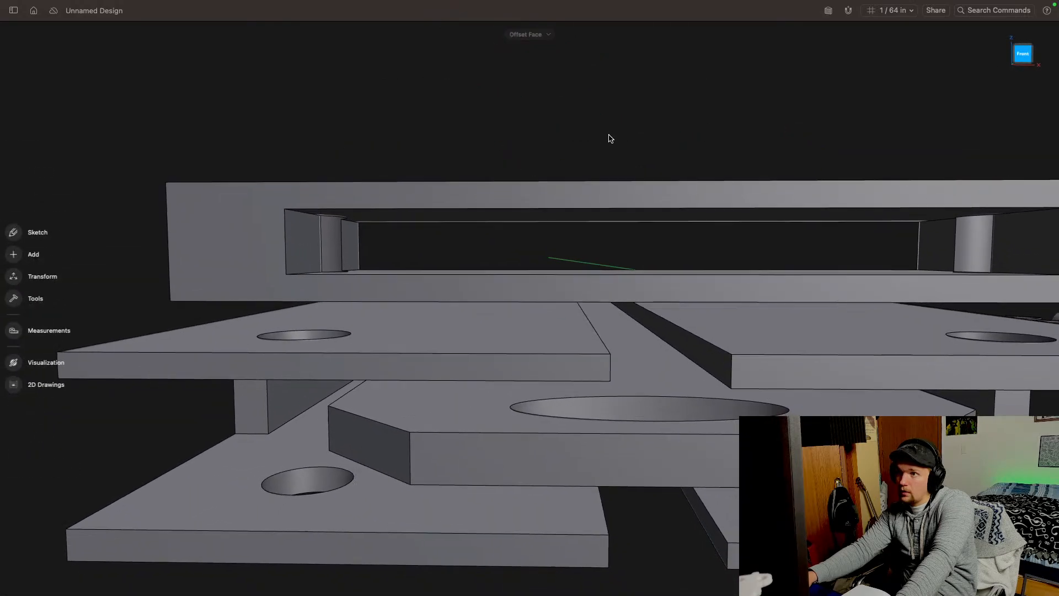
Step: Move the slotted frame body straight down 1/4 in so its opening surrounds the middle bar between the two side pieces
scroll(646, 253, "down", 5)
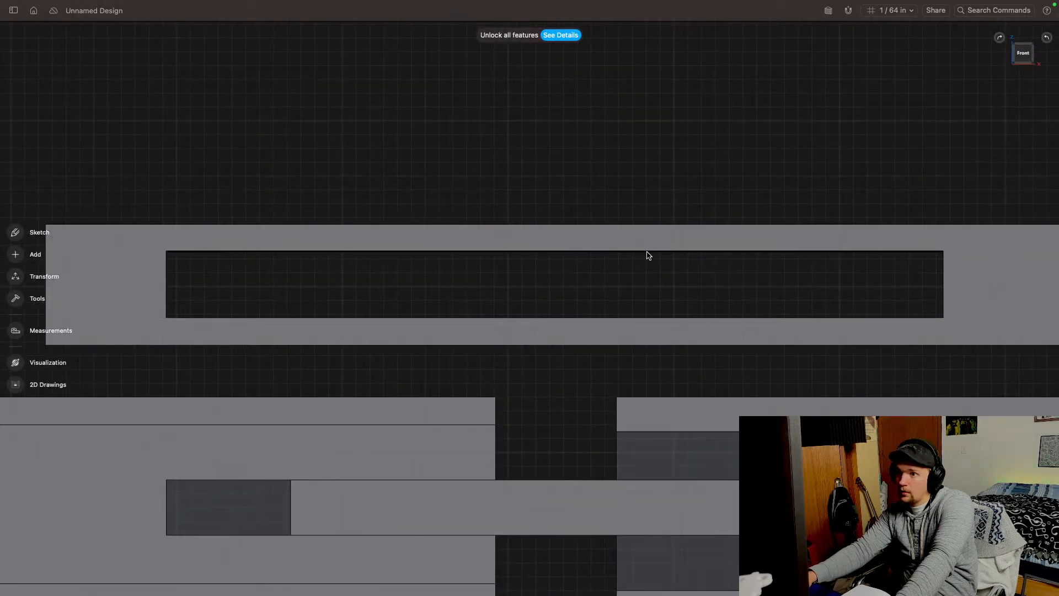
left_click(609, 235)
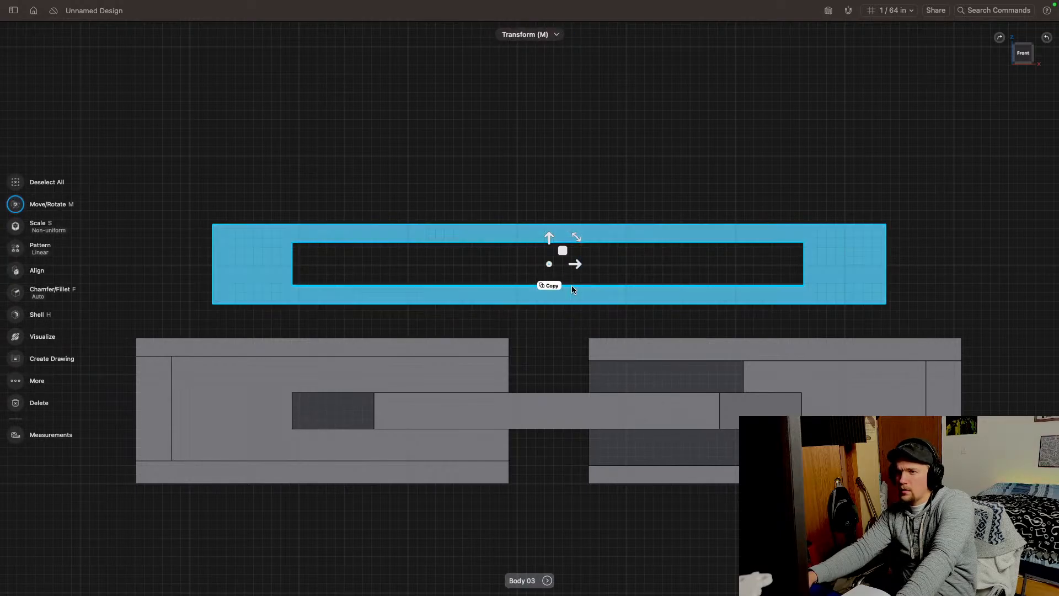
left_click_drag(551, 240, 568, 387)
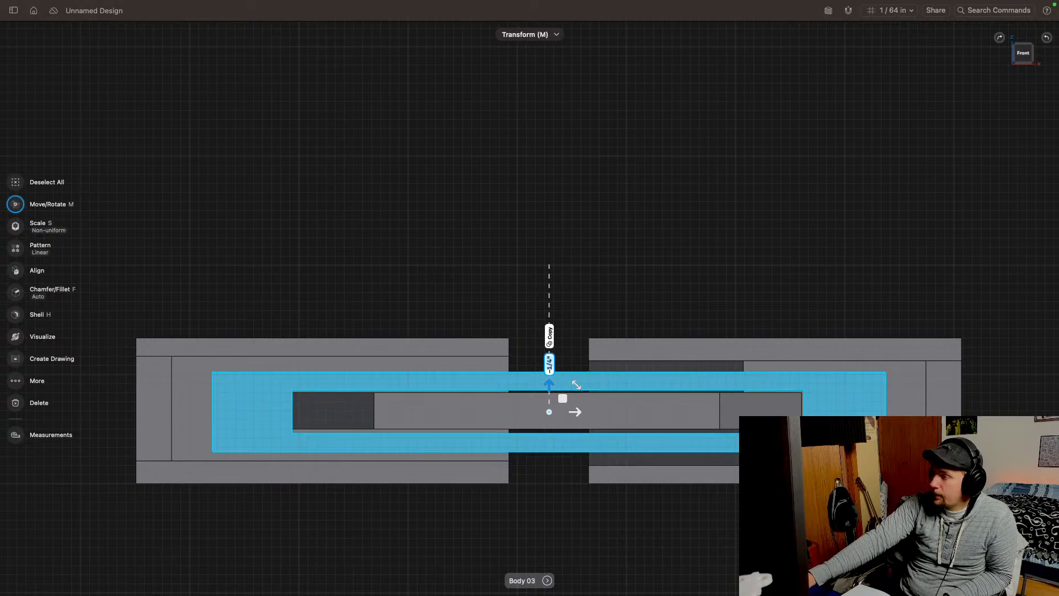
middle_click_drag(883, 430, 832, 420)
left_click(716, 247)
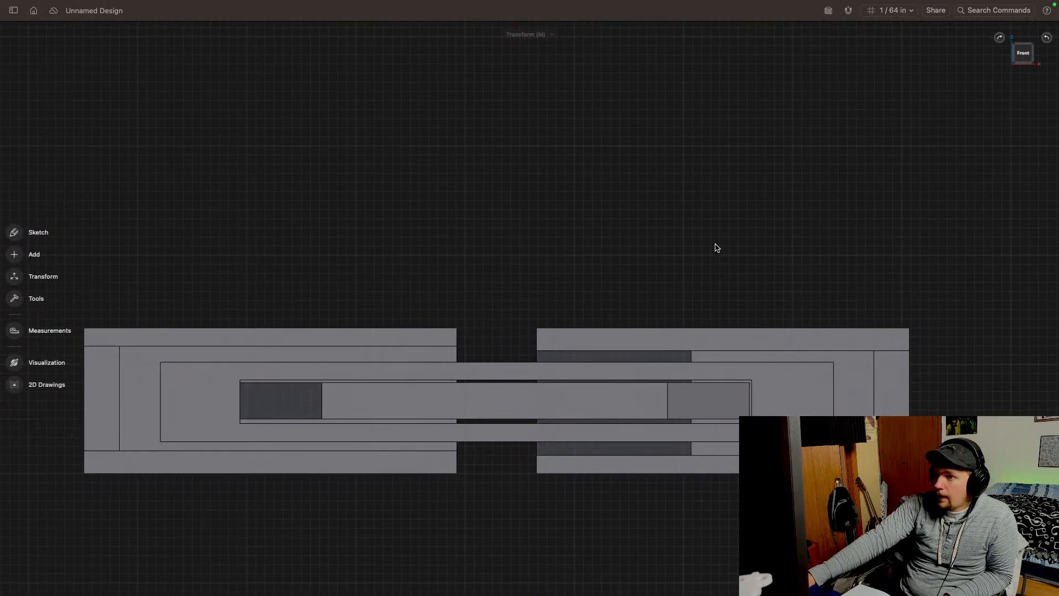
Step: Examine the nested side pieces, middle bar and round holes from above and from several oblique angles
middle_click_drag(706, 248, 770, 247)
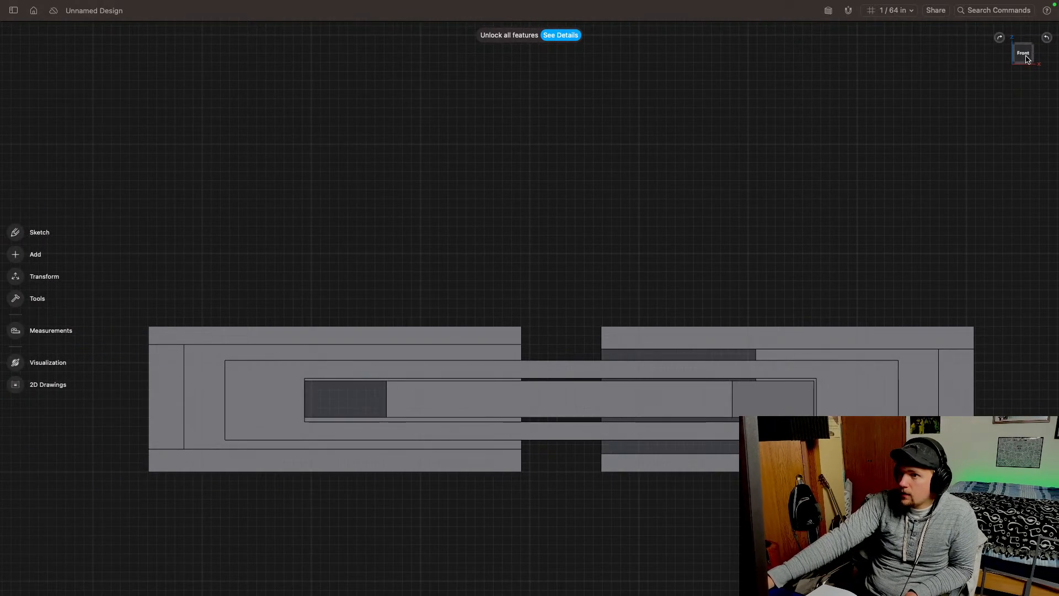
left_click_drag(1025, 57, 1057, 84)
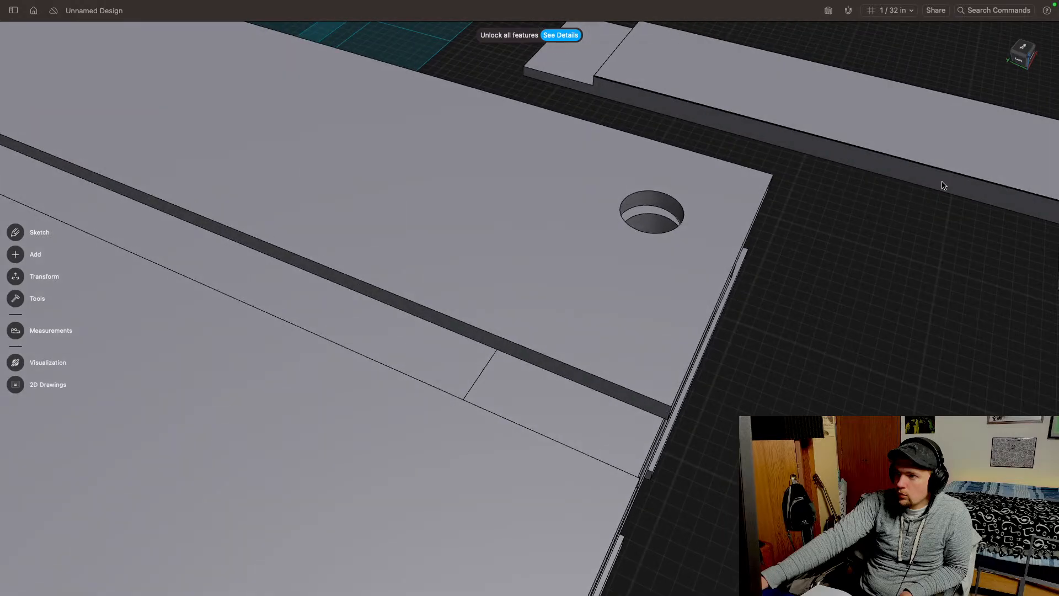
middle_click_drag(620, 456, 777, 226)
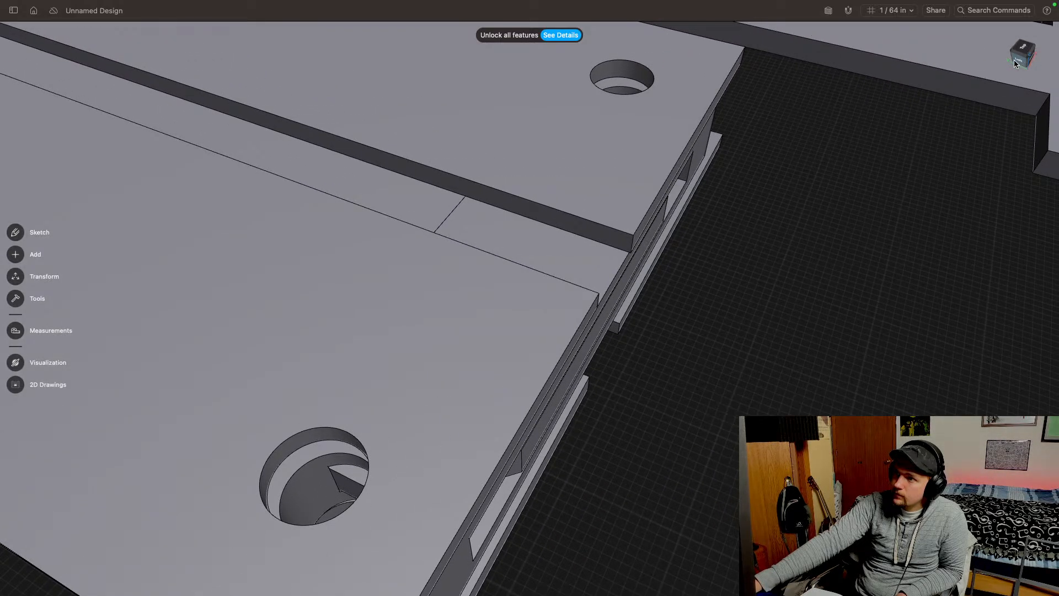
left_click(1014, 59)
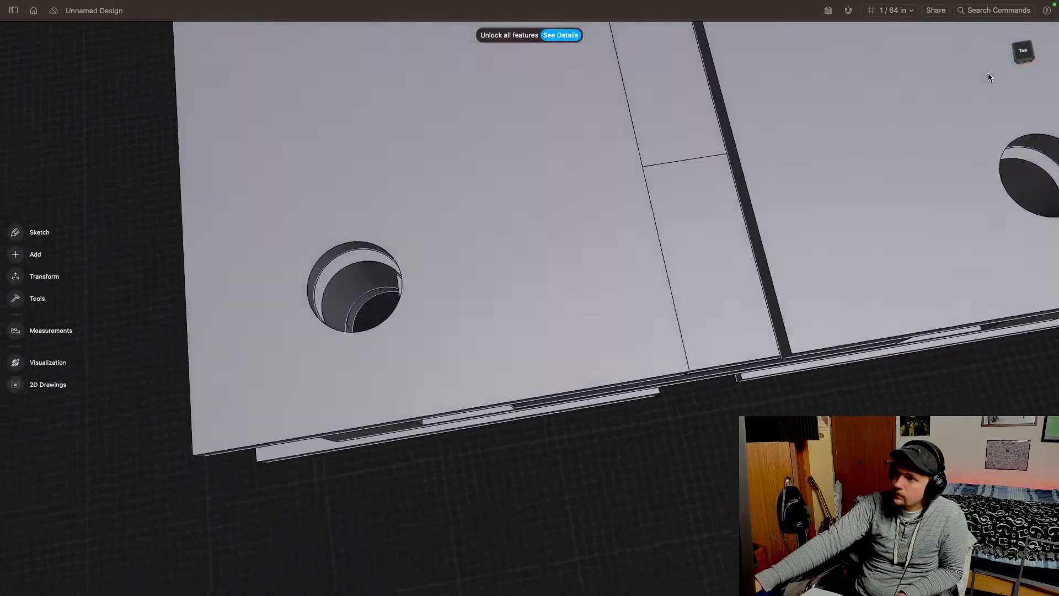
scroll(525, 292, "down", 10)
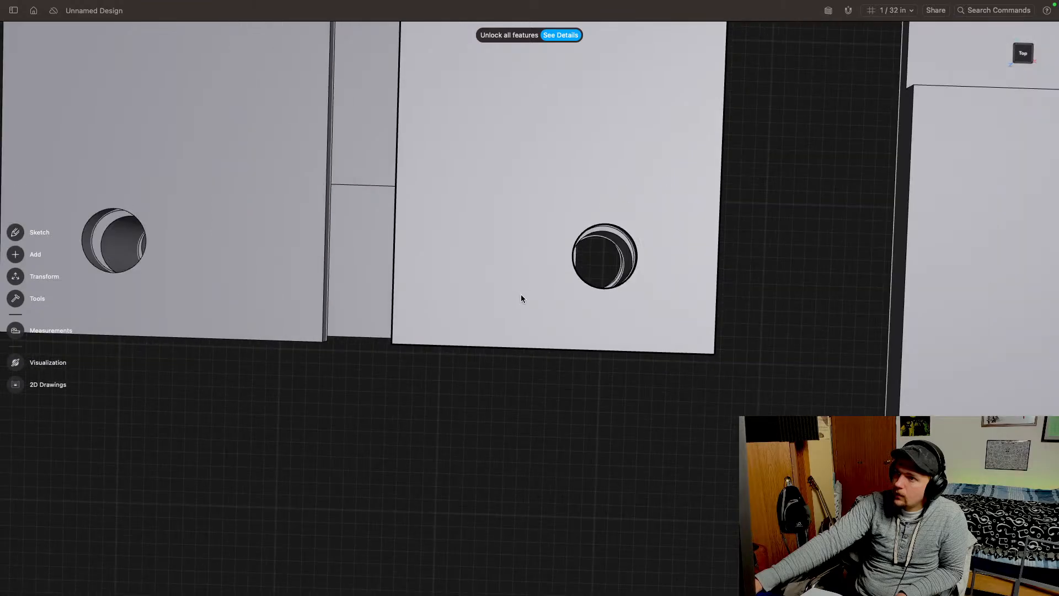
scroll(608, 406, "down", 2)
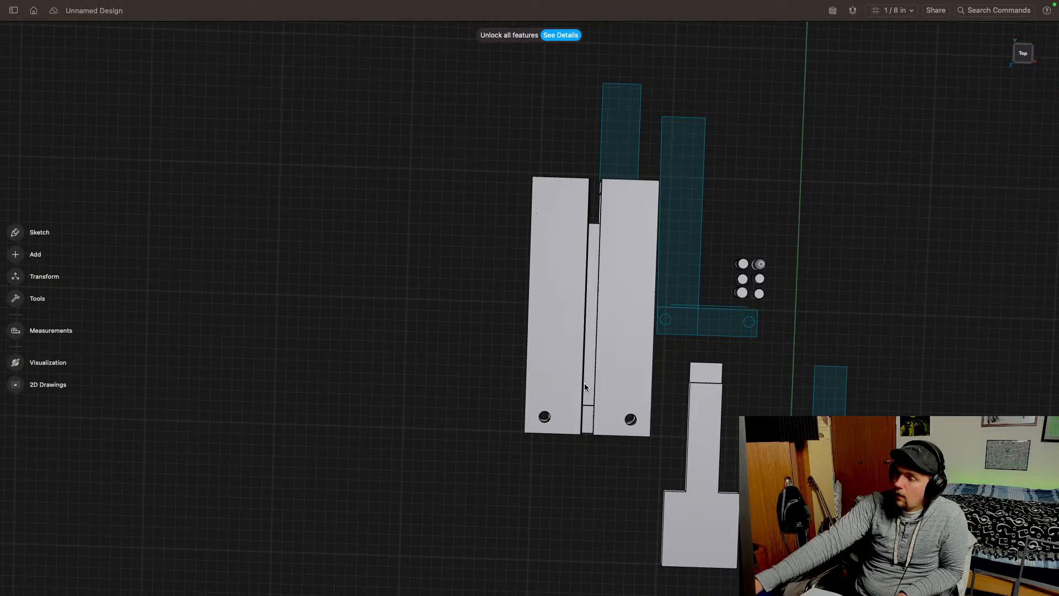
scroll(585, 383, "up", 5)
middle_click_drag(644, 407, 531, 271)
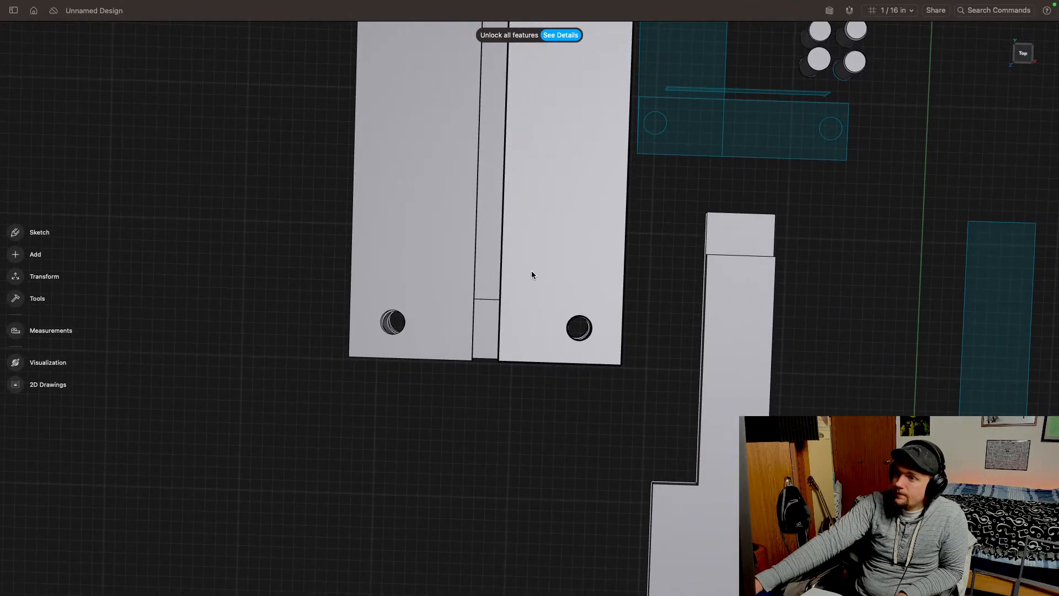
middle_click_drag(619, 345, 765, 322)
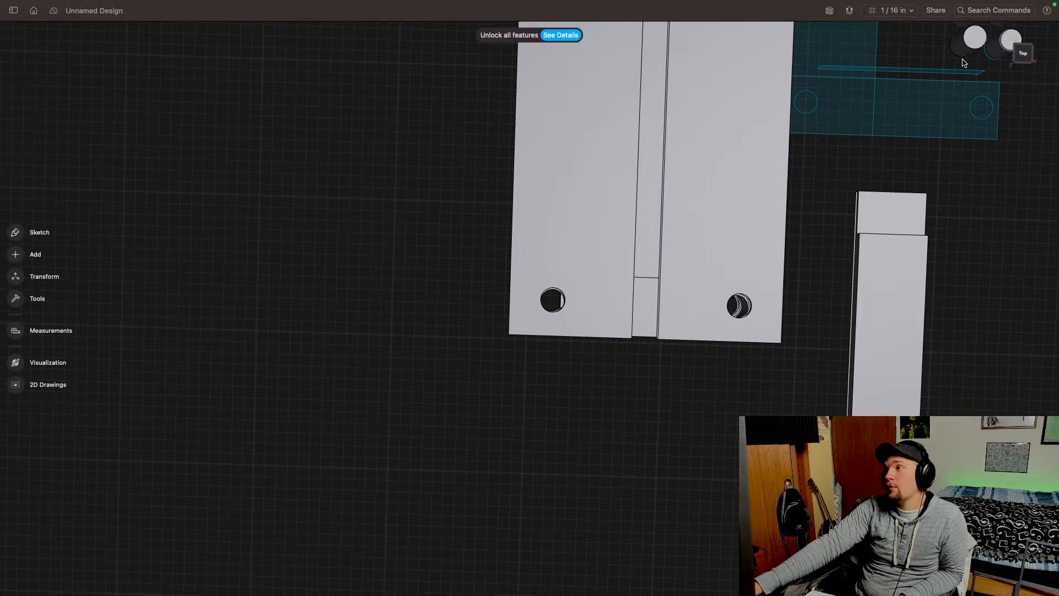
left_click(1028, 60)
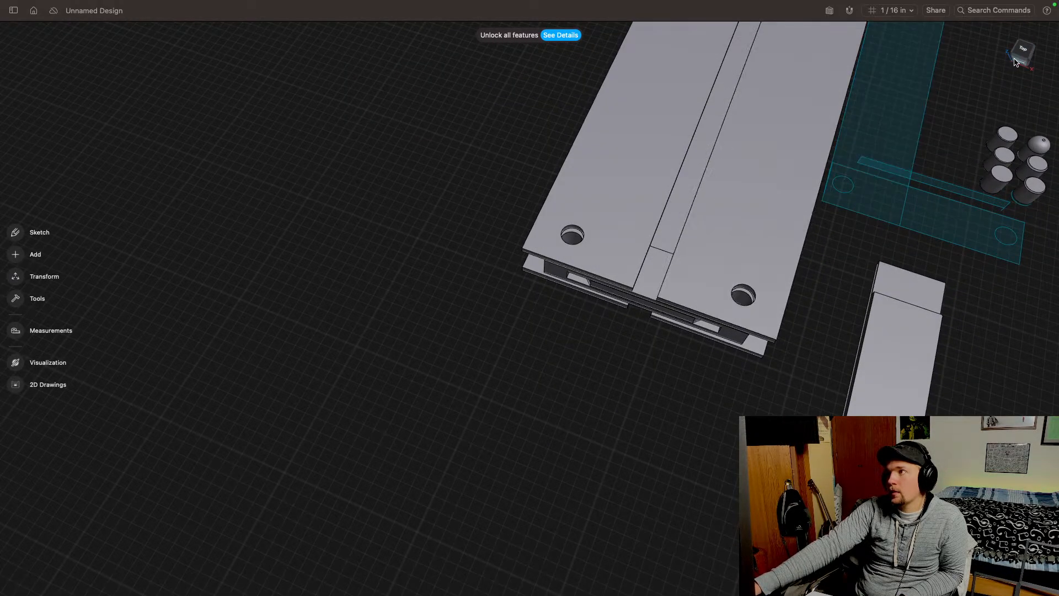
left_click(1017, 62)
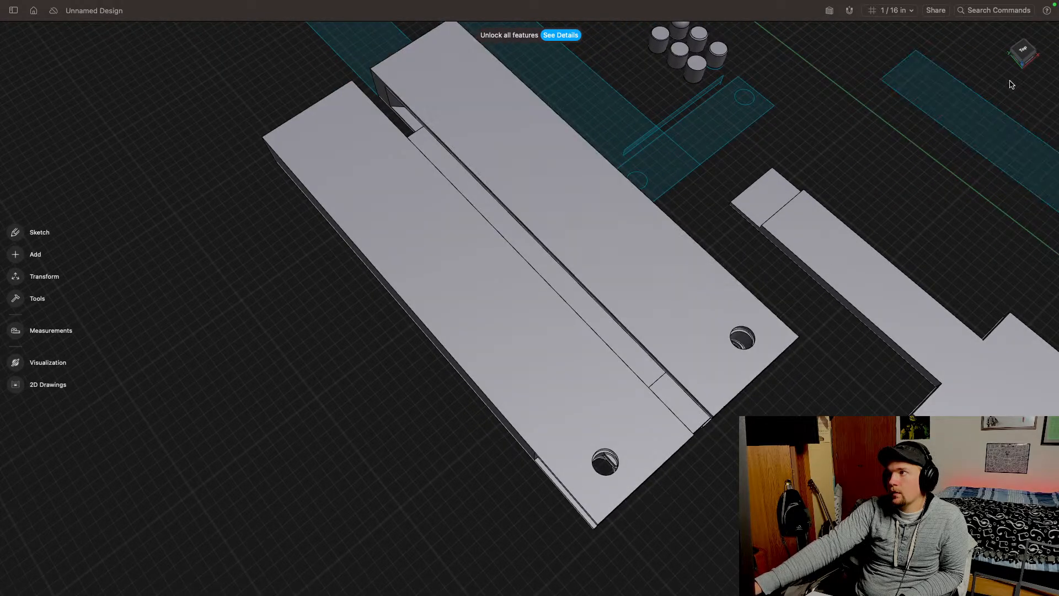
Step: Offset the inner side face of the right-hand side piece to make that piece 7/16 in wide
left_click(1023, 61)
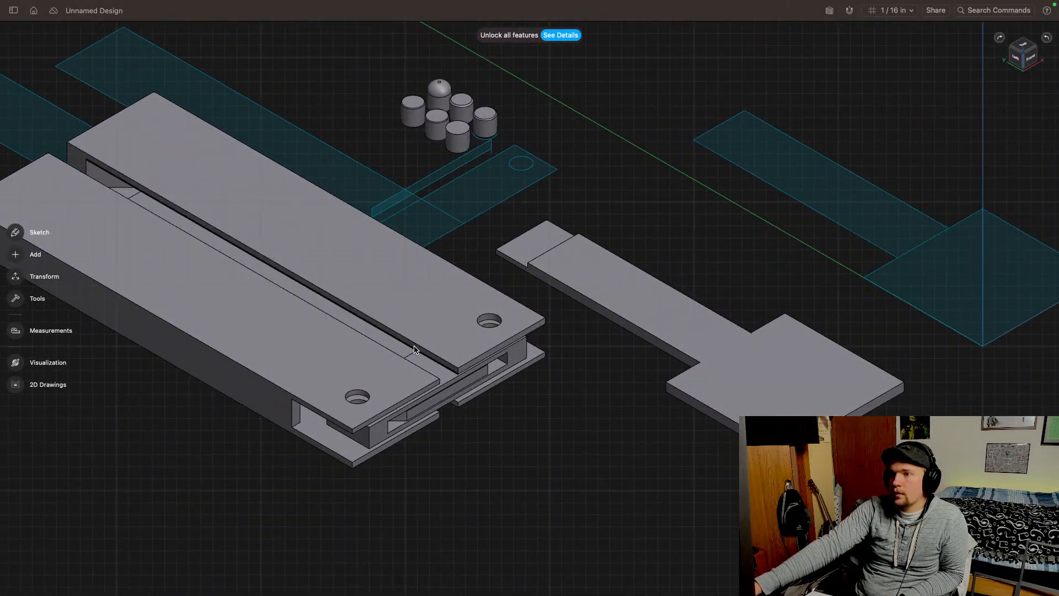
left_click(440, 363)
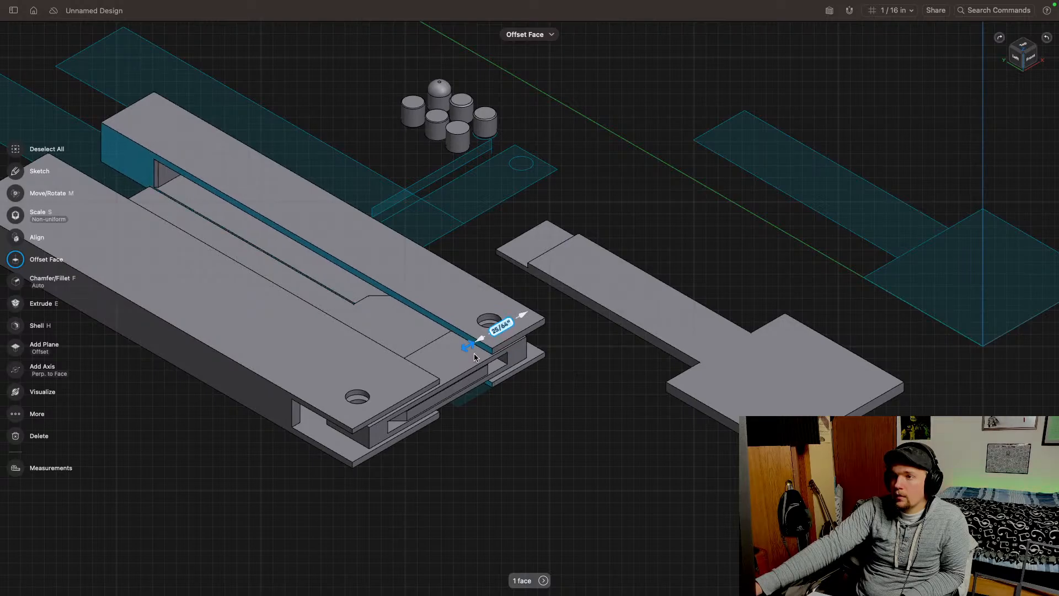
left_click(1025, 44)
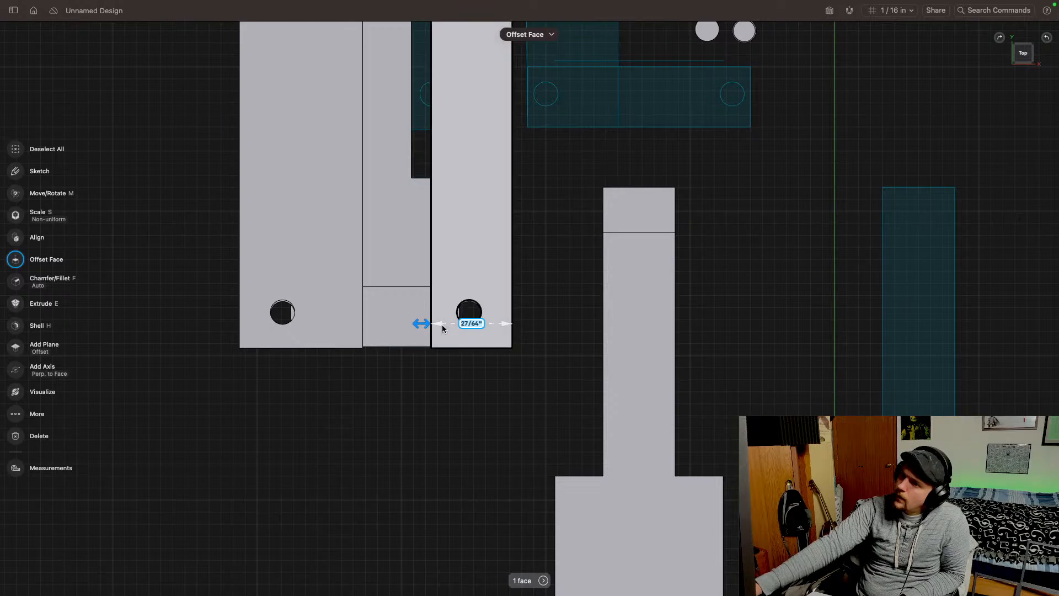
scroll(442, 327, "up", 5)
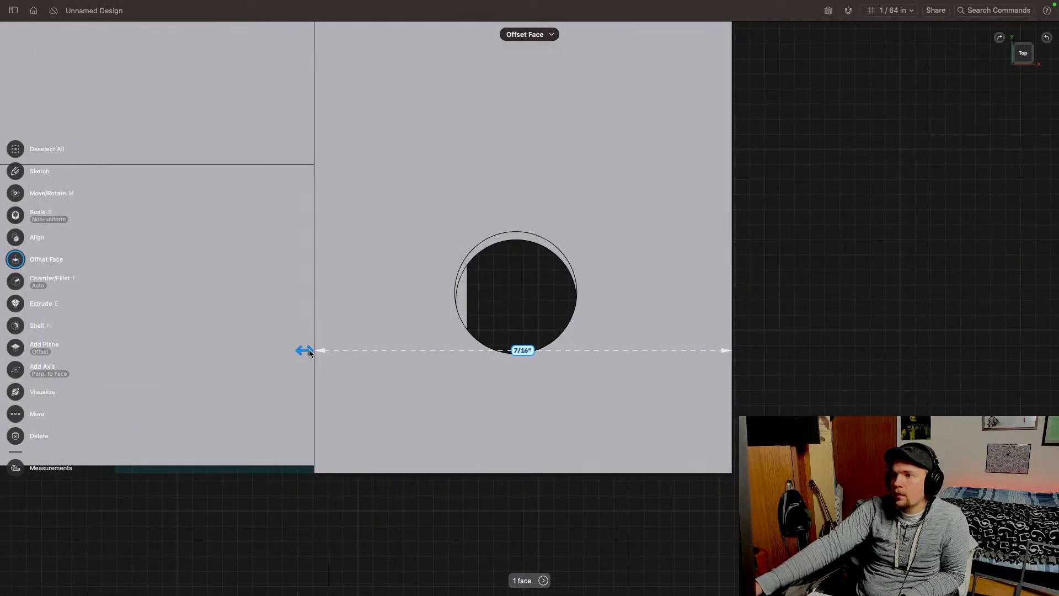
scroll(442, 398, "down", 5)
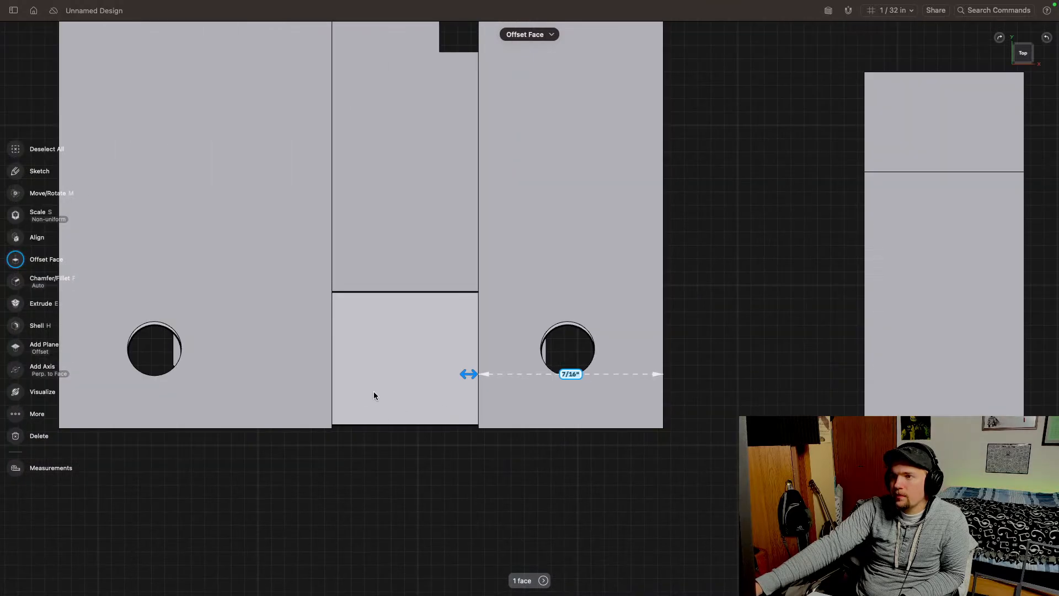
left_click(424, 389)
left_click(646, 425)
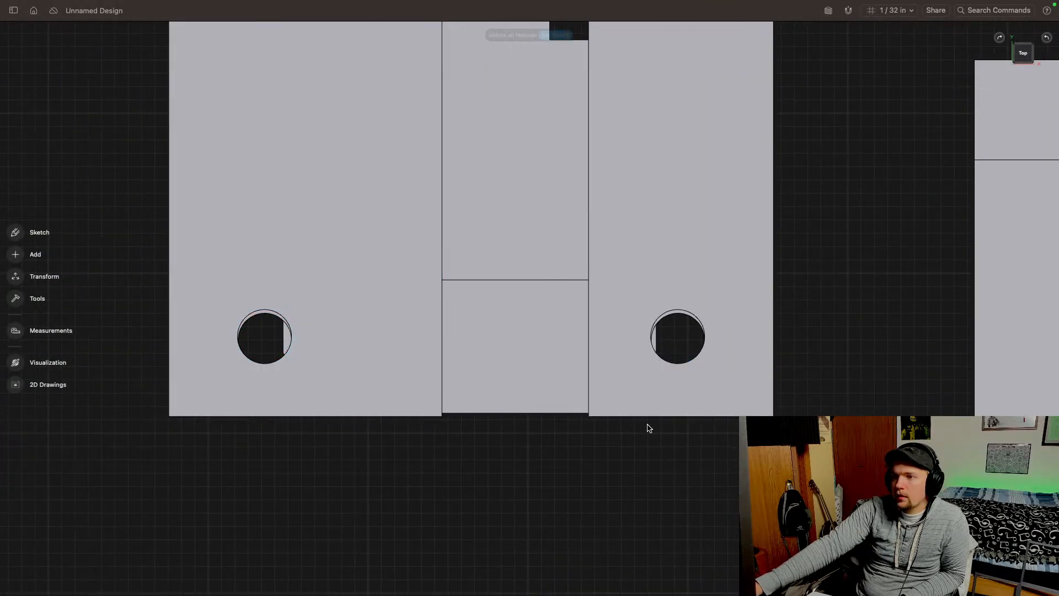
Step: Offset the inner side face of the left-hand side piece outward to narrow it like the opposite piece
left_click(1032, 58)
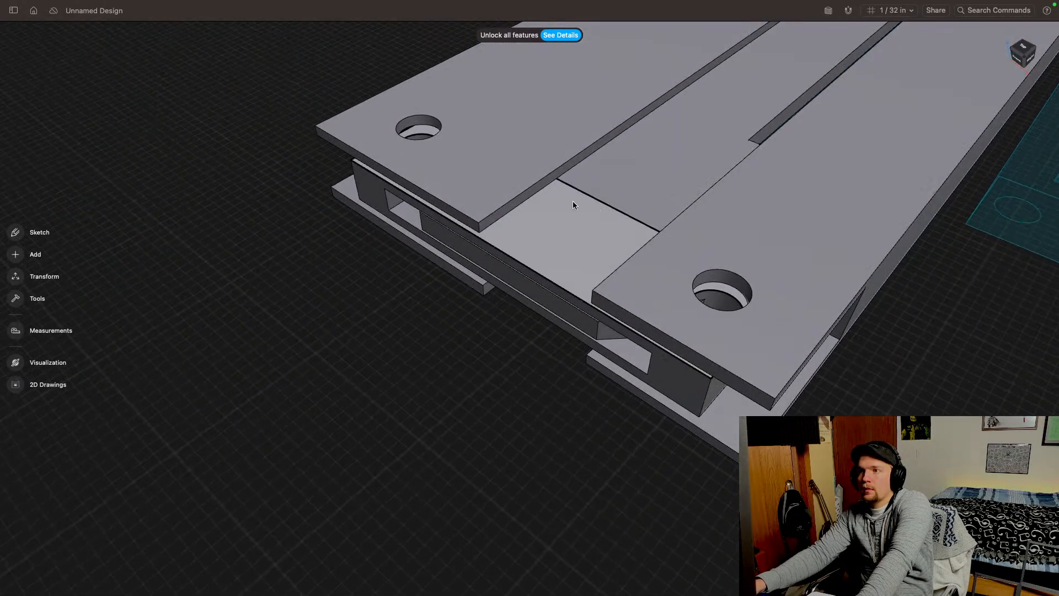
left_click(532, 191)
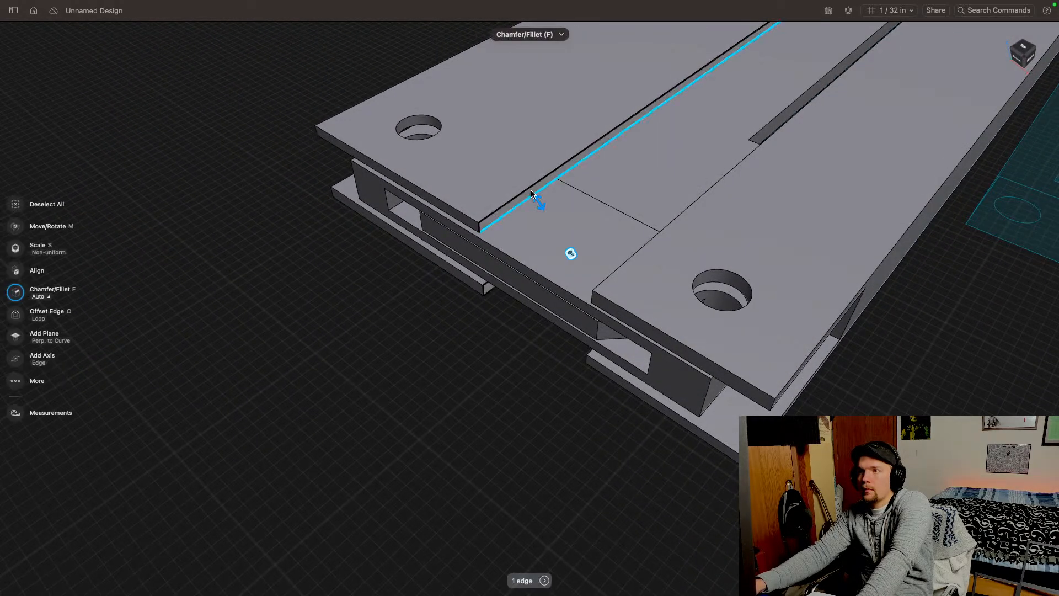
left_click_drag(517, 189, 475, 175)
left_click(335, 319)
Step: Examine the widened gap between the side pieces, the stepped middle bar and the solid rear ends from several angles
right_click_drag(483, 263, 535, 274)
middle_click_drag(521, 318, 656, 415)
middle_click_drag(664, 369, 462, 508)
scroll(532, 422, "down", 5)
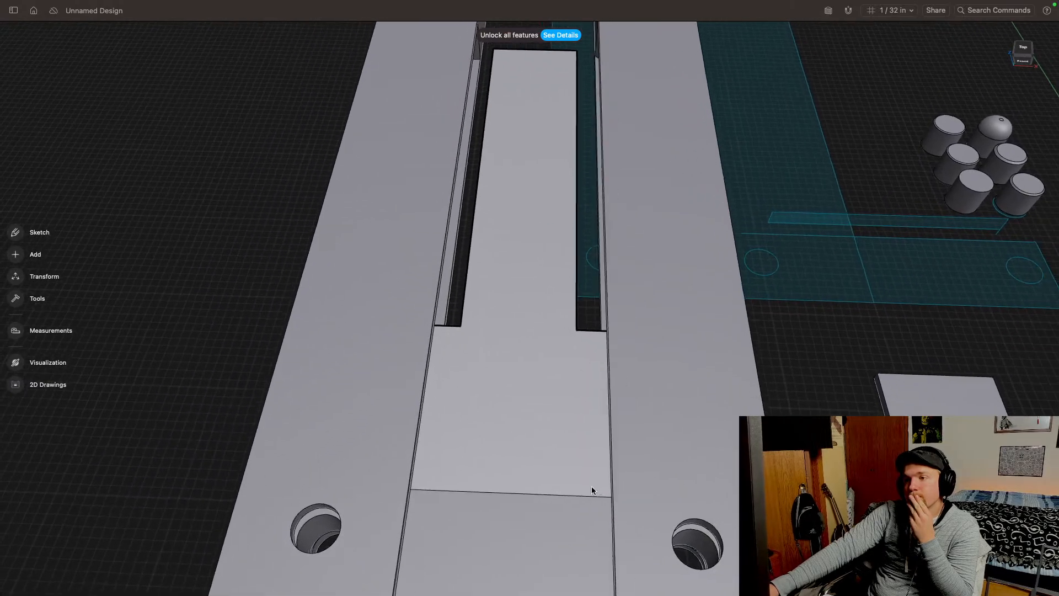
middle_click_drag(533, 418, 590, 448)
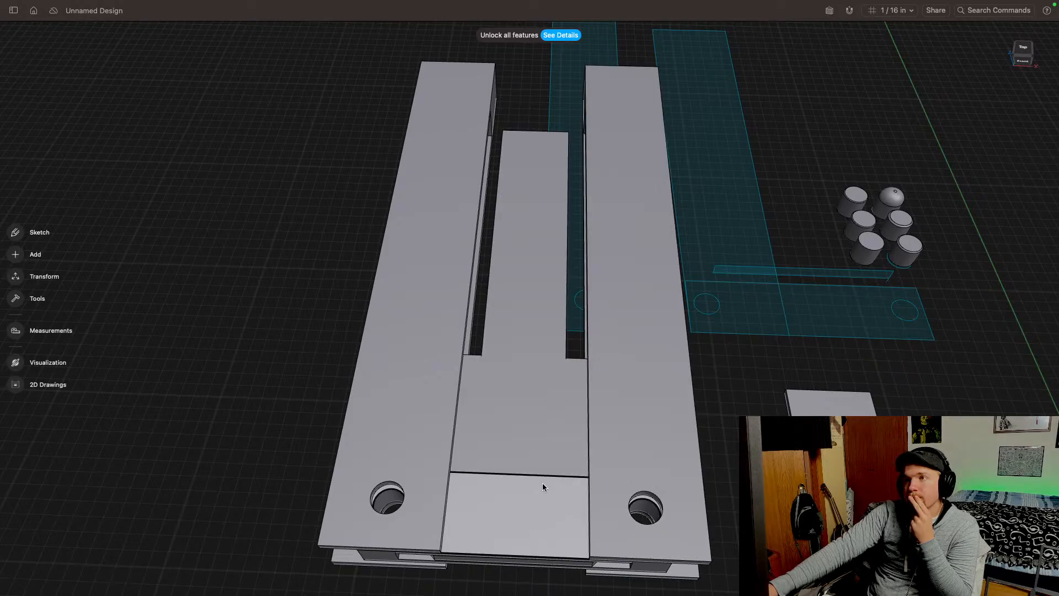
middle_click_drag(533, 288, 429, 485)
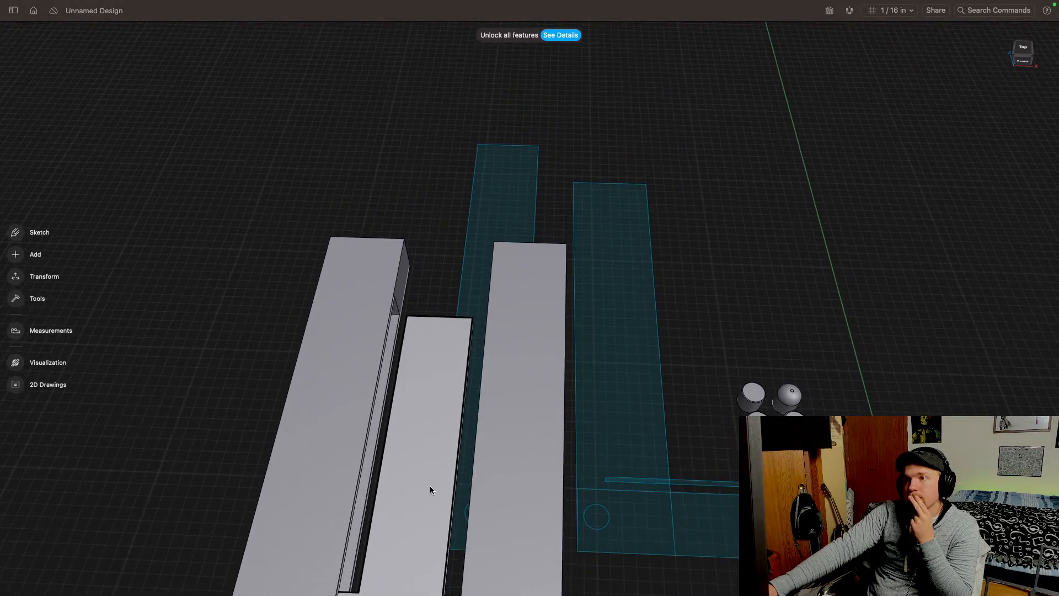
left_click(1030, 49)
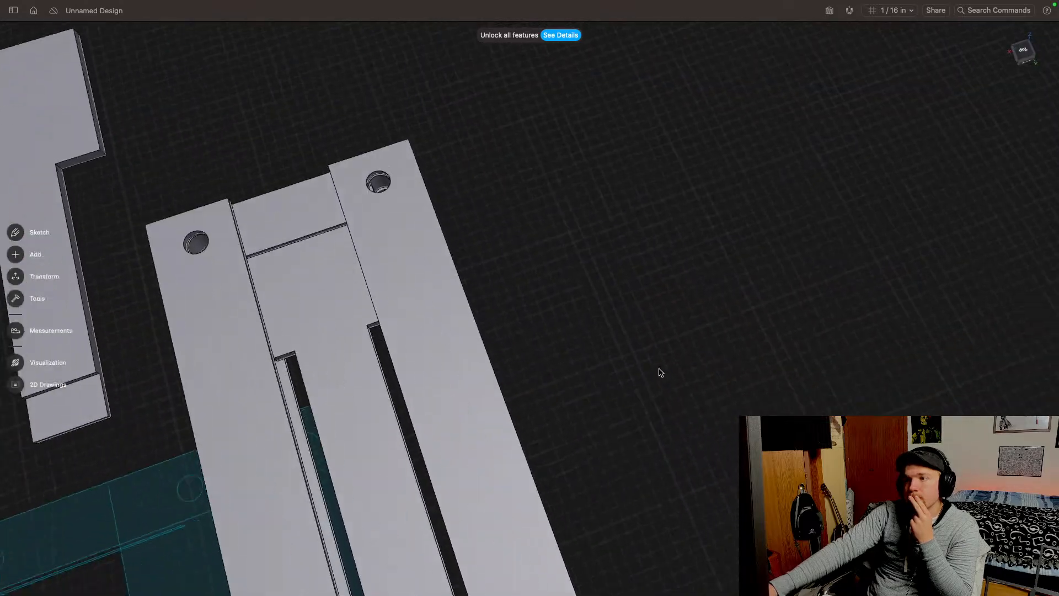
middle_click_drag(661, 373, 697, 233)
left_click_drag(1026, 59, 1048, 33)
middle_click_drag(948, 239, 809, 246)
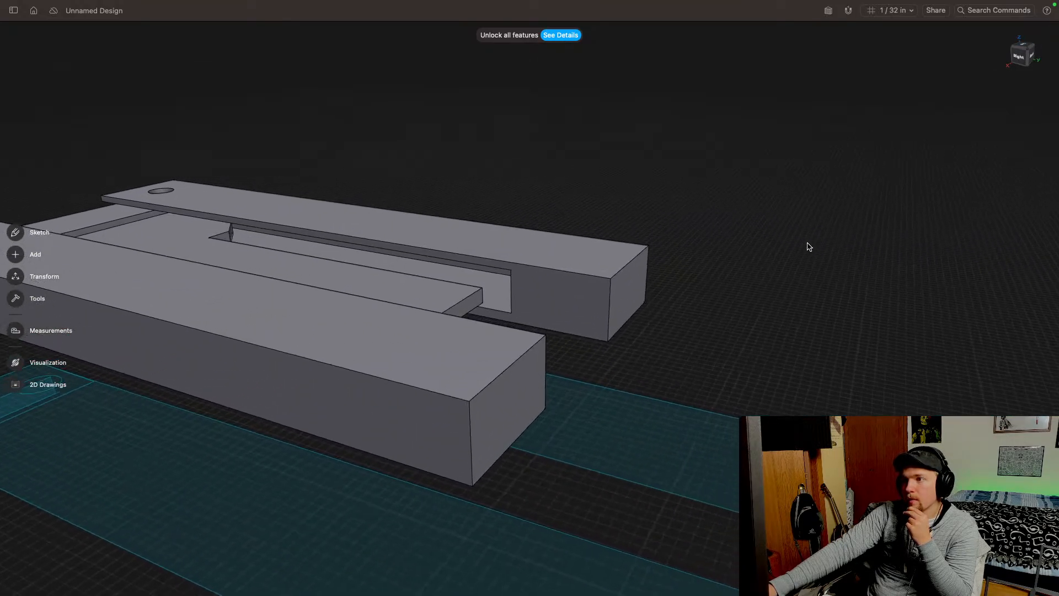
Step: Sketch a closed line outline about 13/32 in long over the solid rear end of the far side piece's inner face
left_click(25, 243)
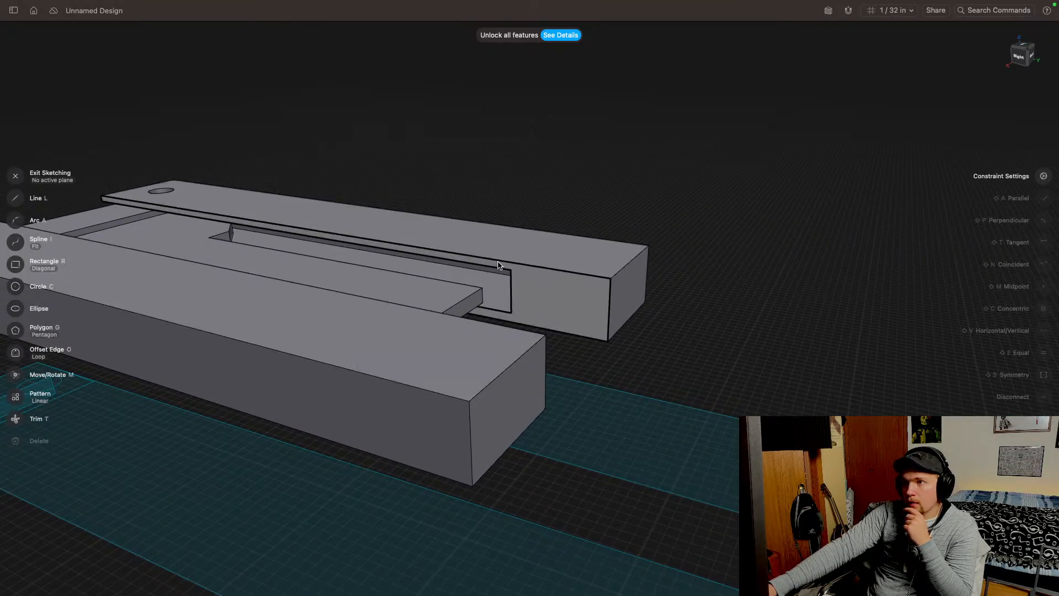
left_click(17, 204)
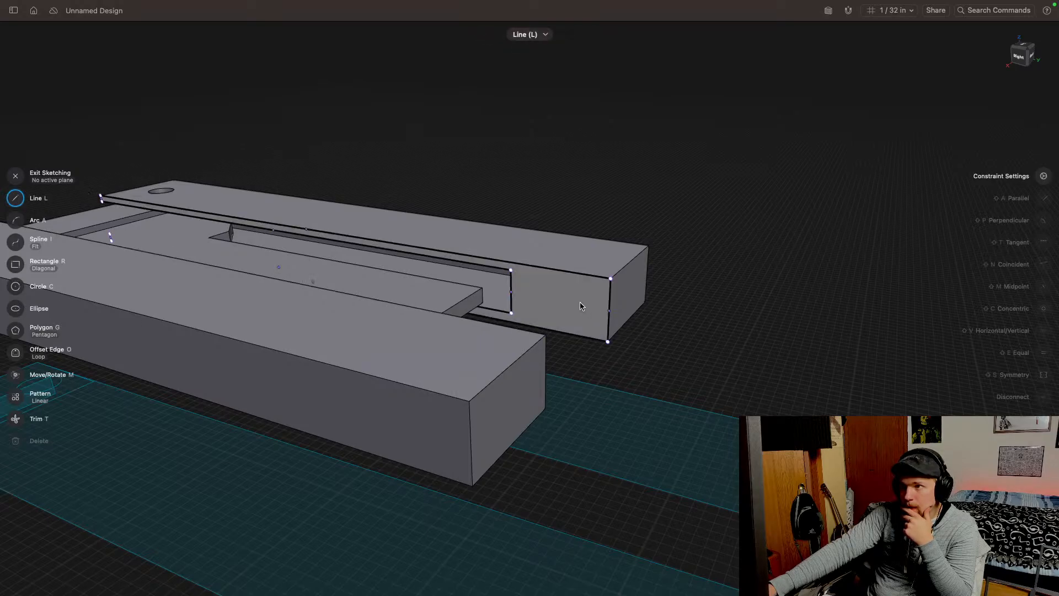
left_click(611, 278)
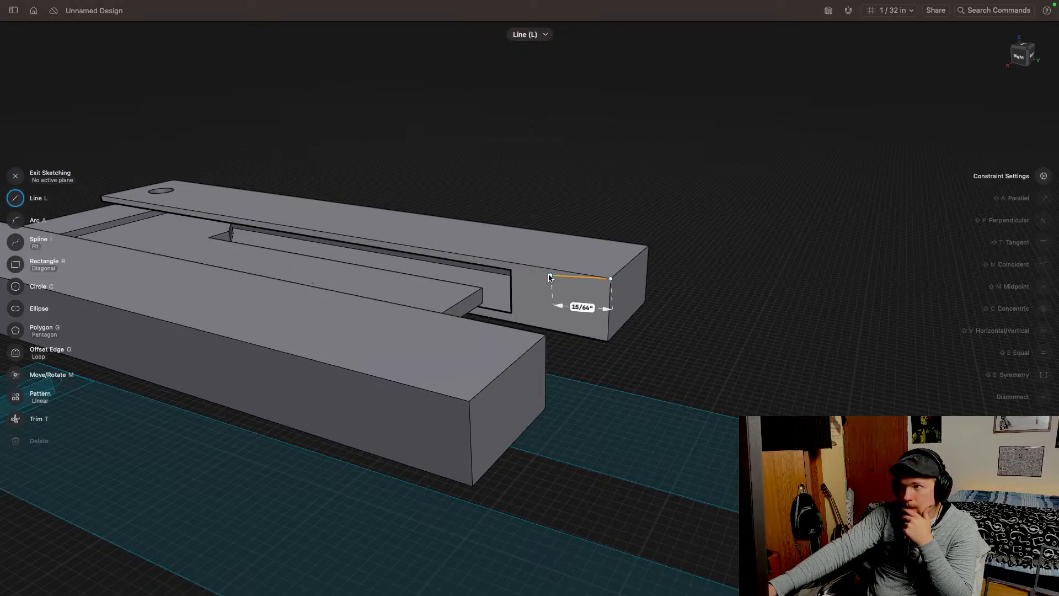
left_click(512, 264)
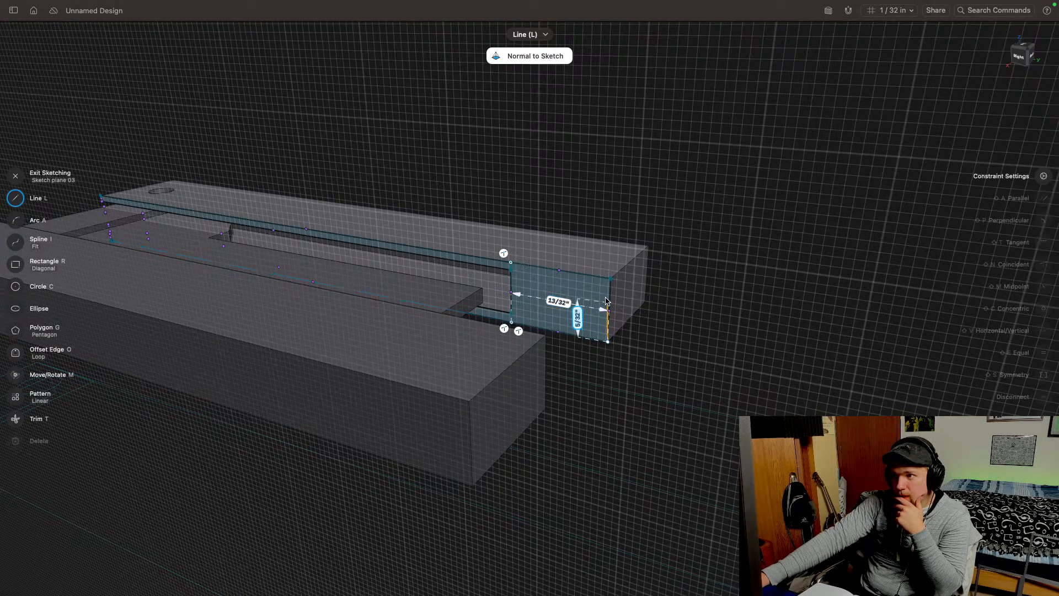
left_click(71, 182)
Step: Extrude the outlined rear-end region about 7/32 in inward toward the opposite side piece
left_click(585, 319)
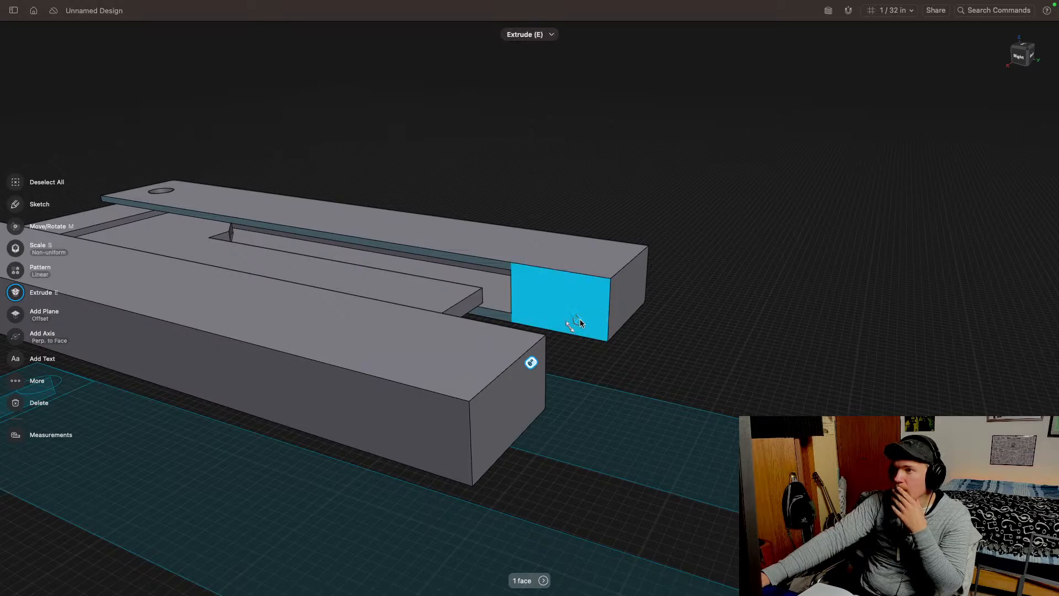
left_click_drag(580, 323, 568, 362)
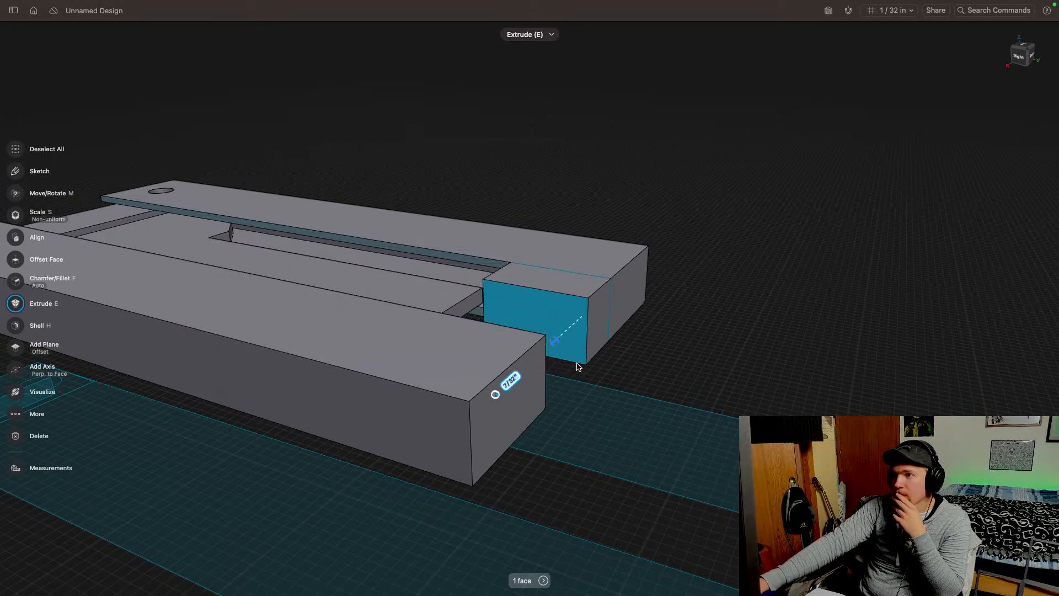
left_click(768, 337)
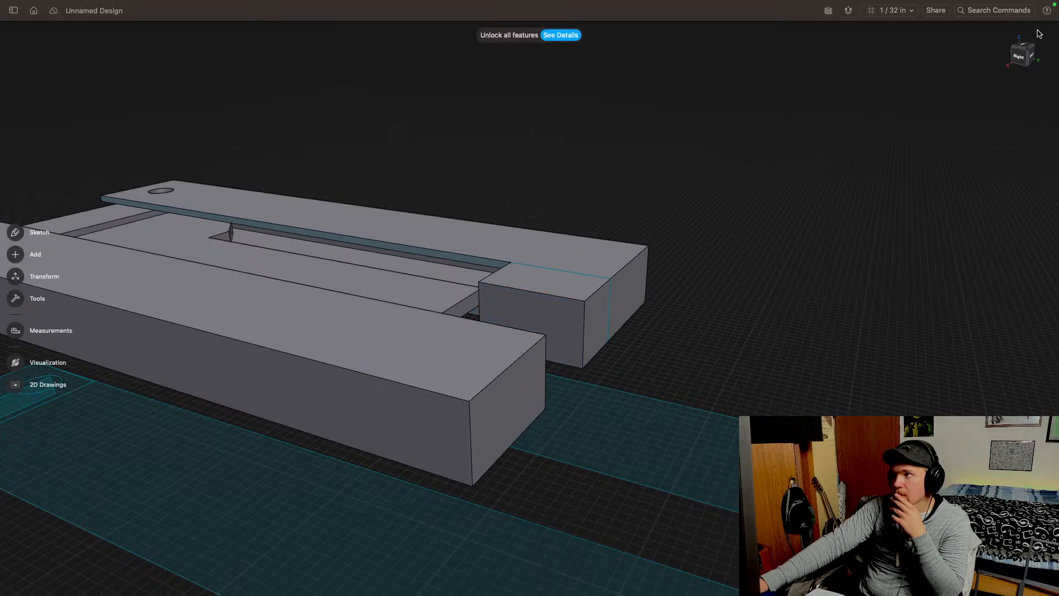
left_click_drag(1021, 57, 982, 95)
middle_click_drag(941, 142, 632, 321)
middle_click_drag(566, 296, 634, 424)
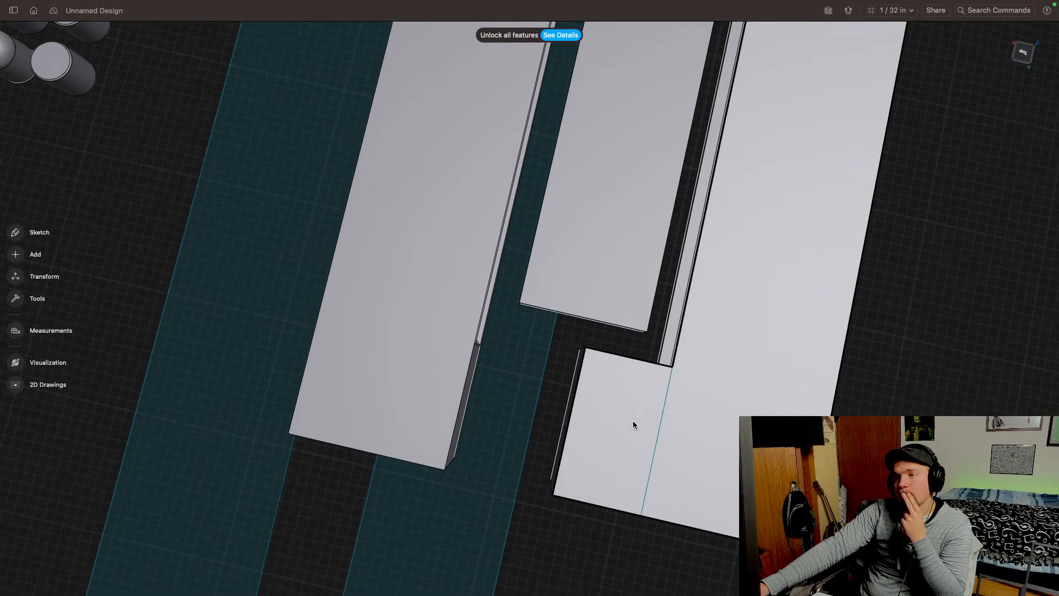
Step: Hide the narrowed left-hand side piece beside the slotted middle bar
scroll(634, 424, "down", 10)
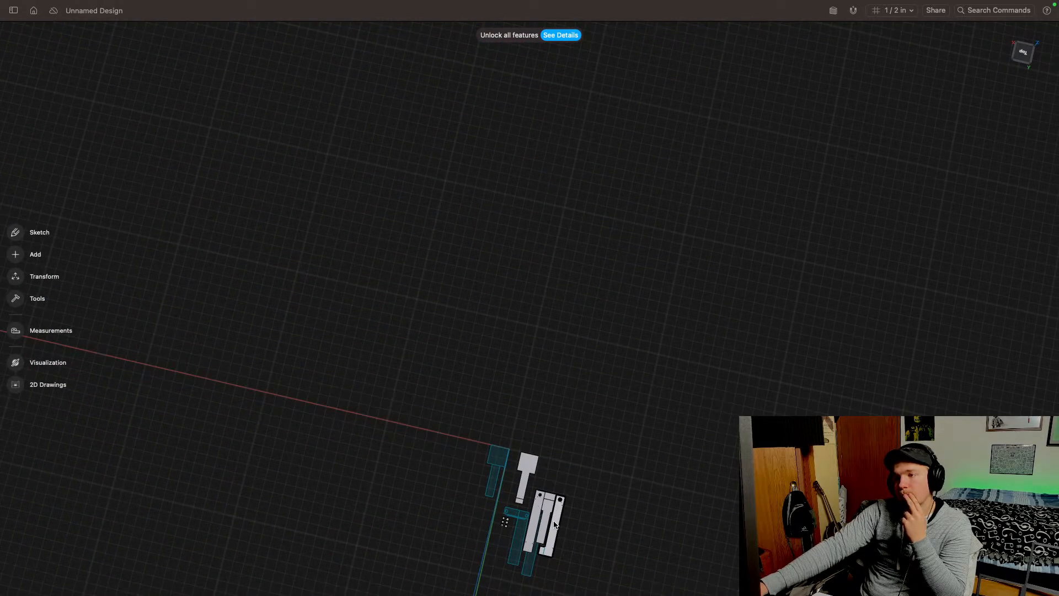
scroll(556, 524, "up", 3)
middle_click_drag(670, 495, 683, 372)
scroll(670, 429, "up", 6)
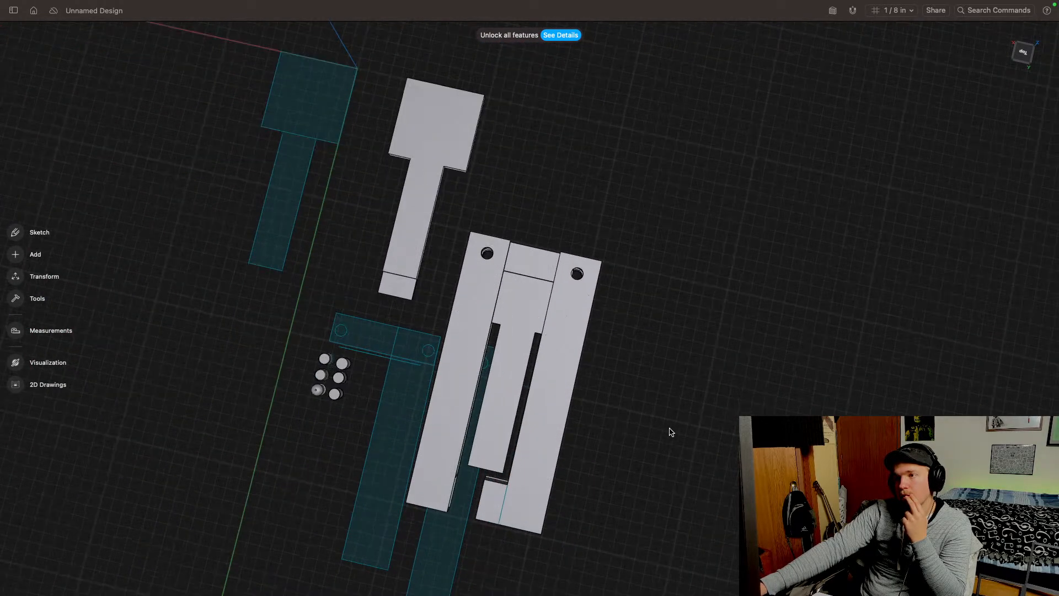
middle_click_drag(671, 431, 711, 407)
left_click(493, 392)
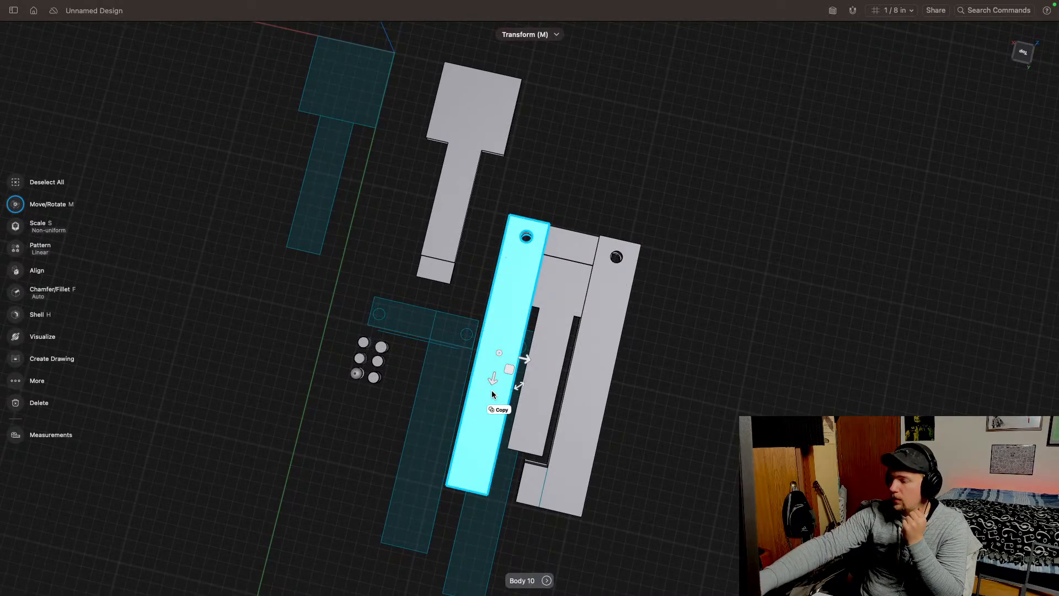
left_click(492, 393)
Step: Examine the front crosspiece with its round hole and the chamfered bar body exposed beside the remaining side piece
middle_click_drag(752, 324, 712, 326)
scroll(544, 292, "up", 10)
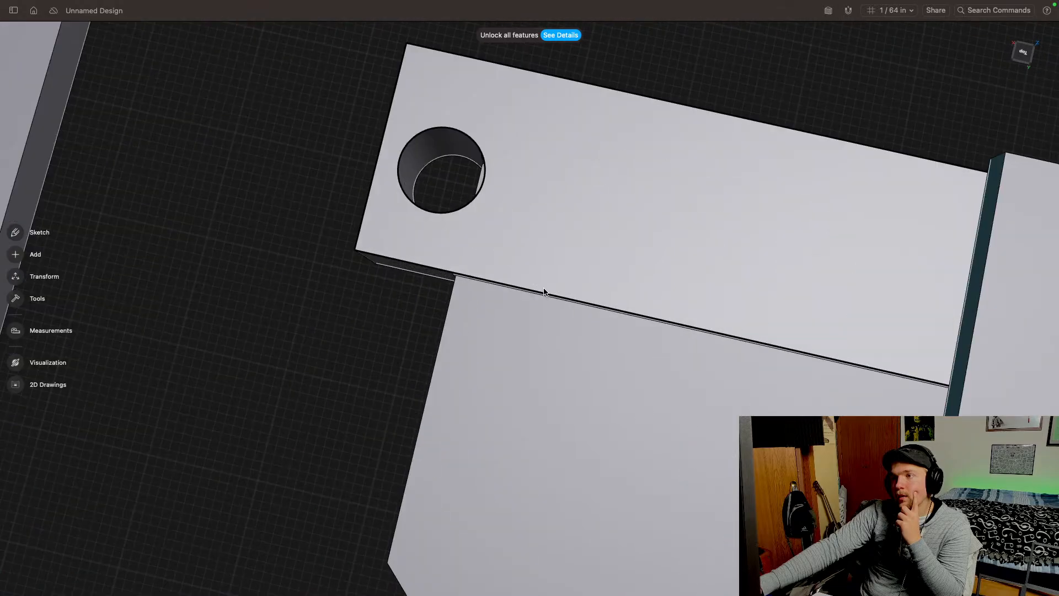
middle_click_drag(493, 223, 600, 348)
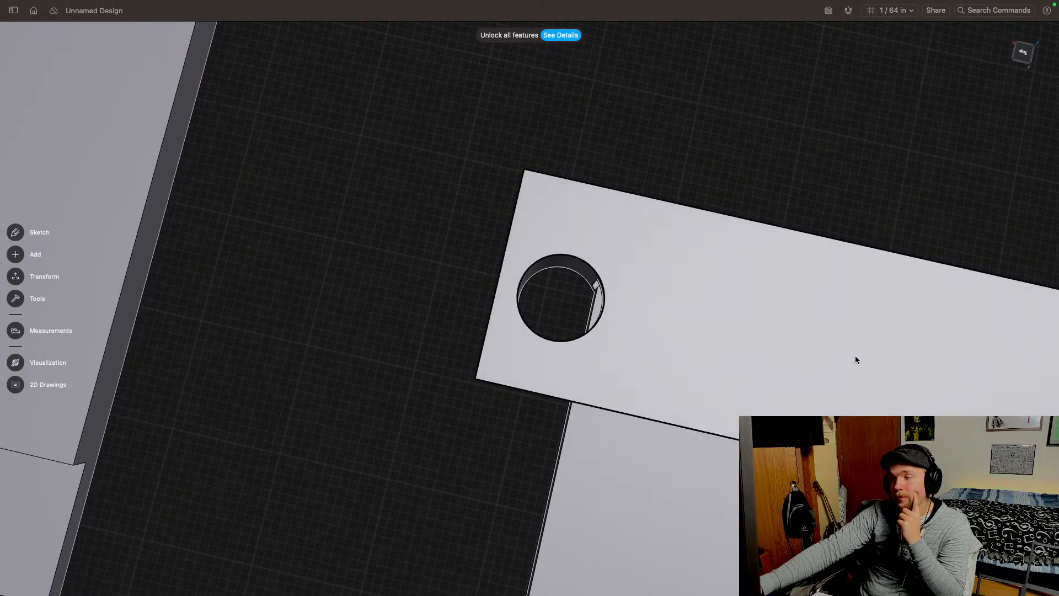
scroll(701, 316, "down", 5)
scroll(728, 319, "down", 8)
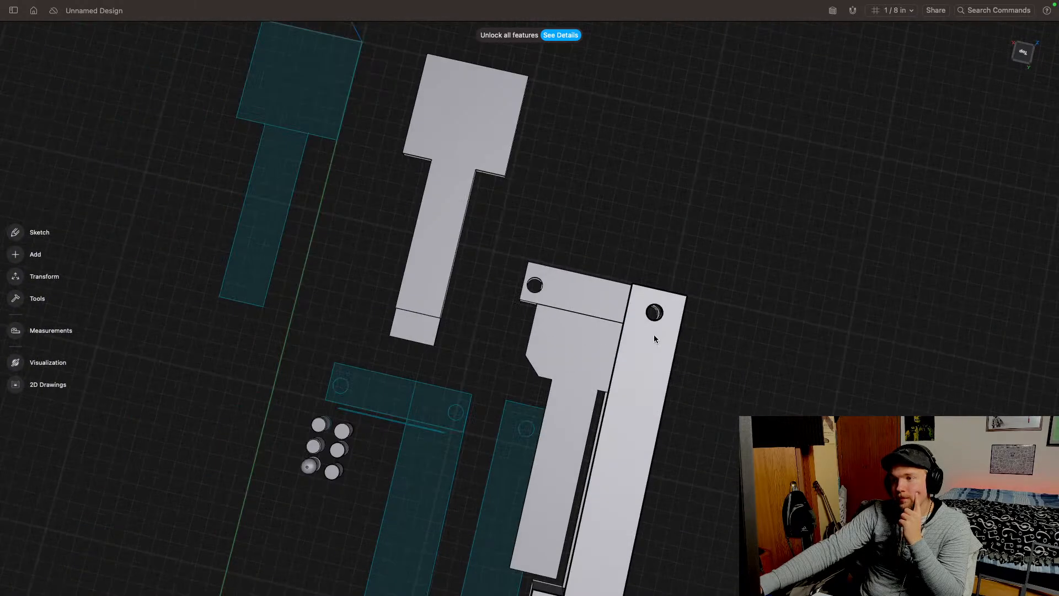
scroll(587, 395, "up", 6)
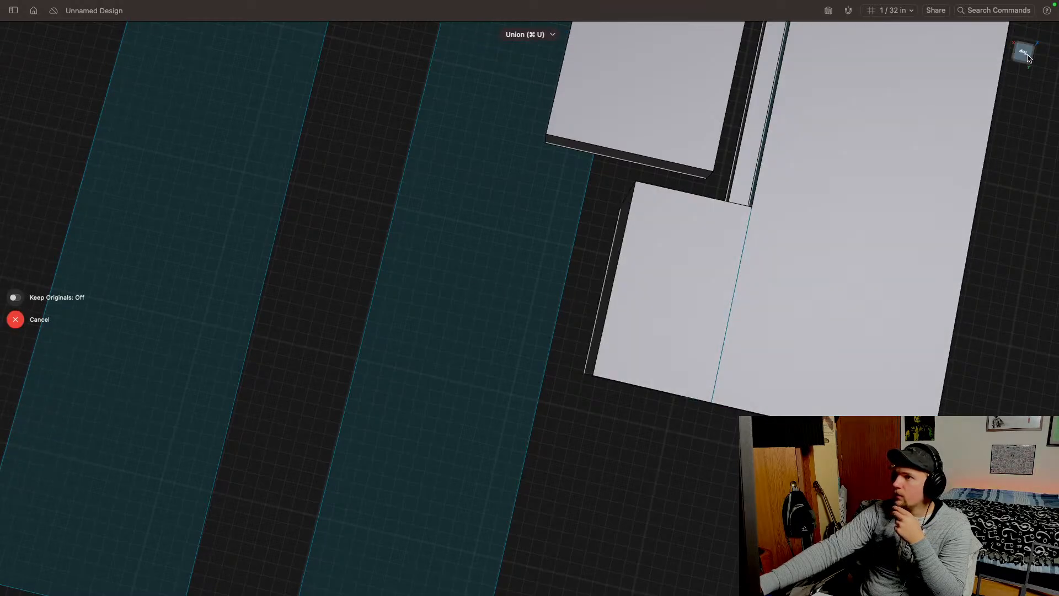
Step: Examine the extruded rear block and its joint with the remaining side piece from several angles
left_click_drag(1024, 57, 1044, 37)
middle_click_drag(997, 327, 655, 262)
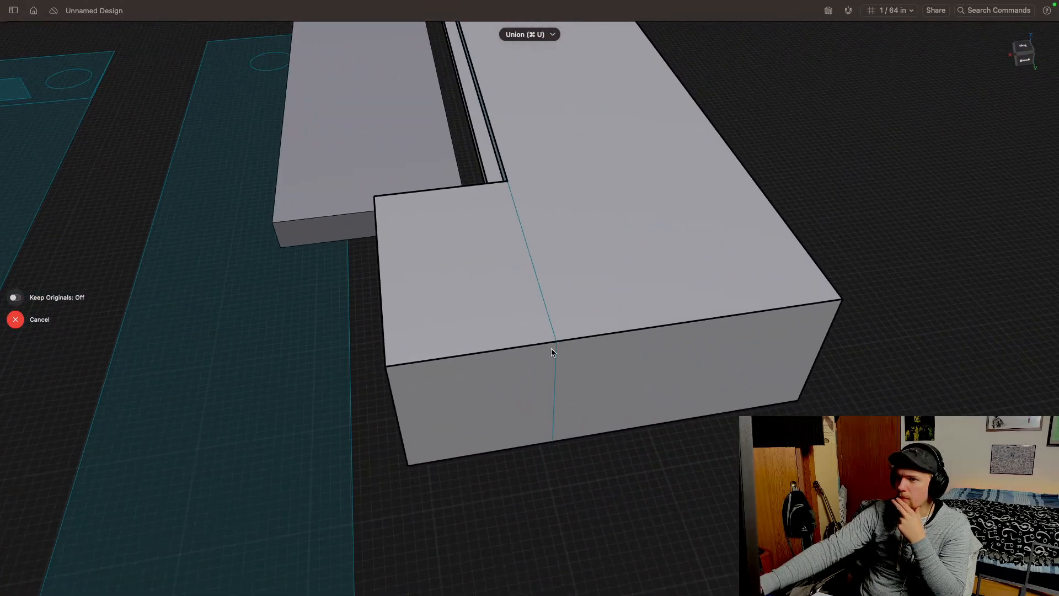
middle_click_drag(553, 350, 794, 353)
left_click_drag(1028, 56, 1054, 37)
middle_click_drag(655, 260, 863, 239)
middle_click_drag(703, 354, 548, 487)
left_click_drag(1022, 57, 995, 97)
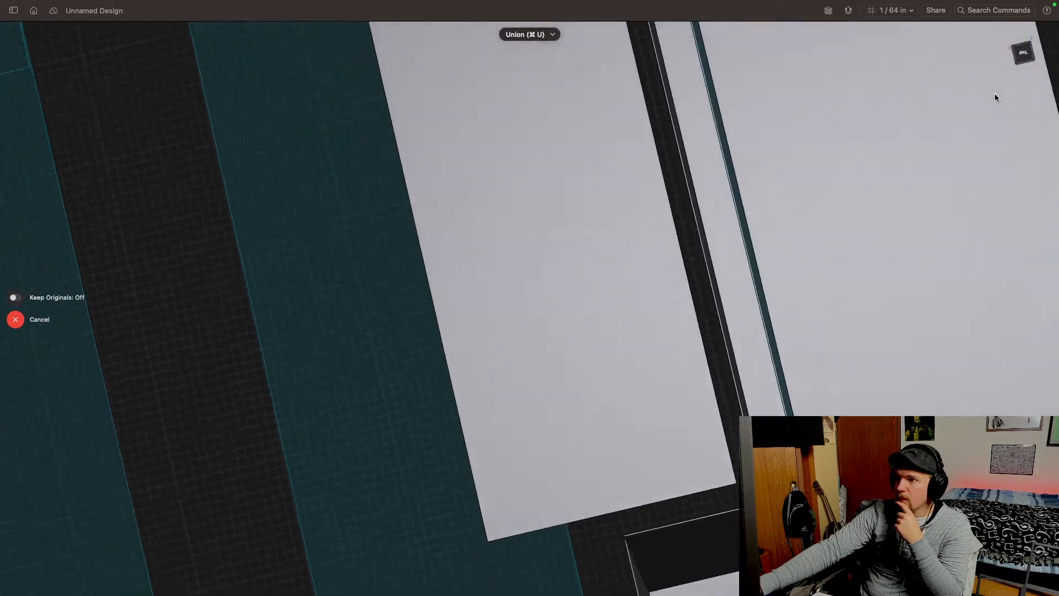
middle_click_drag(868, 354, 674, 240)
middle_click_drag(612, 462, 872, 200)
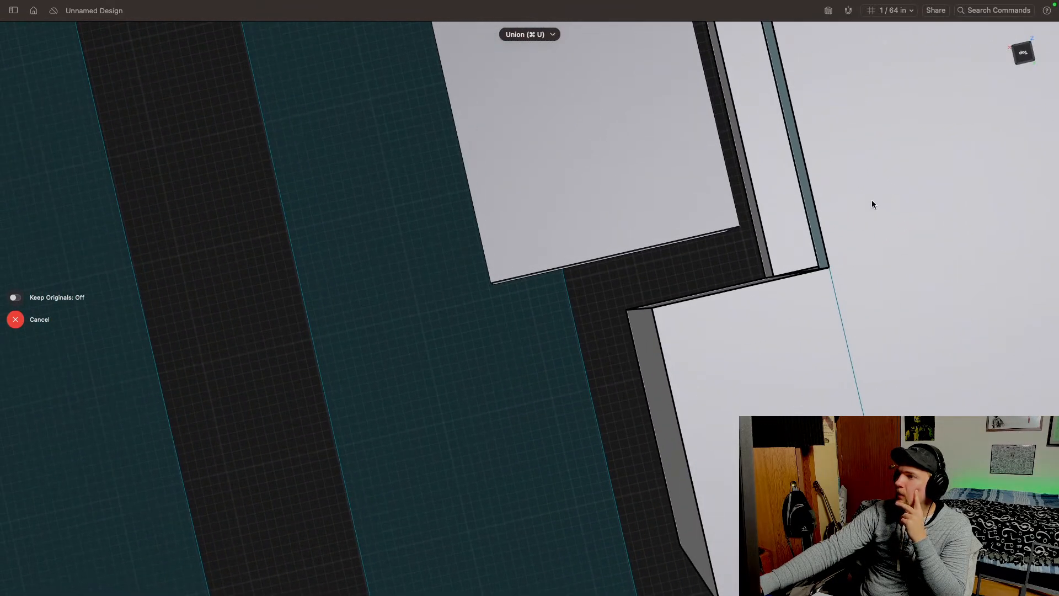
left_click_drag(1026, 57, 988, 127)
middle_click_drag(960, 135, 740, 302)
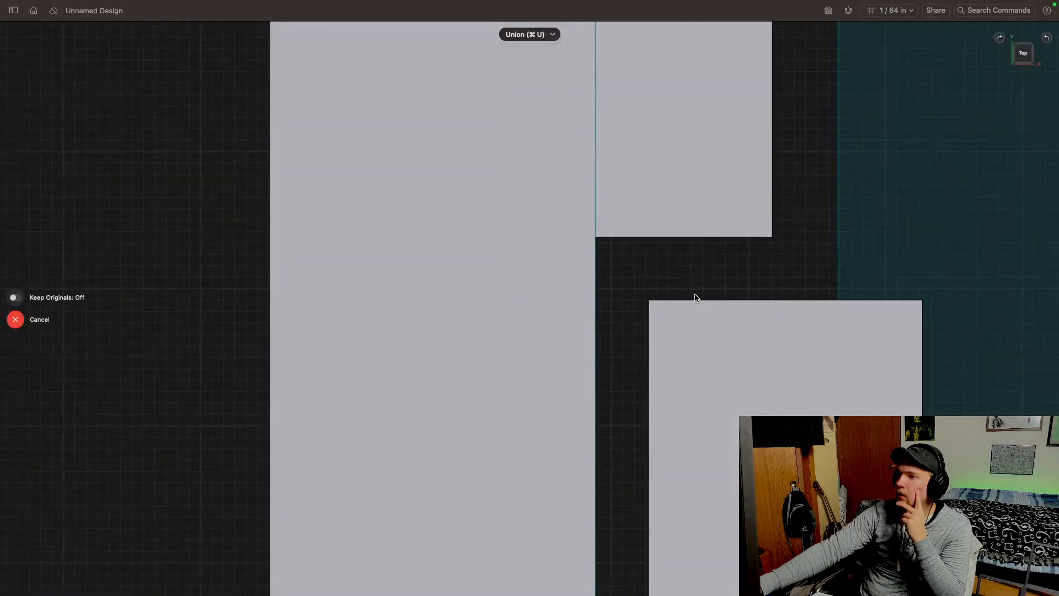
Step: Compare the side piece, middle bar and front crosspiece with the flat base sketches in plan view
scroll(693, 298, "down", 3)
middle_click_drag(752, 234, 474, 332)
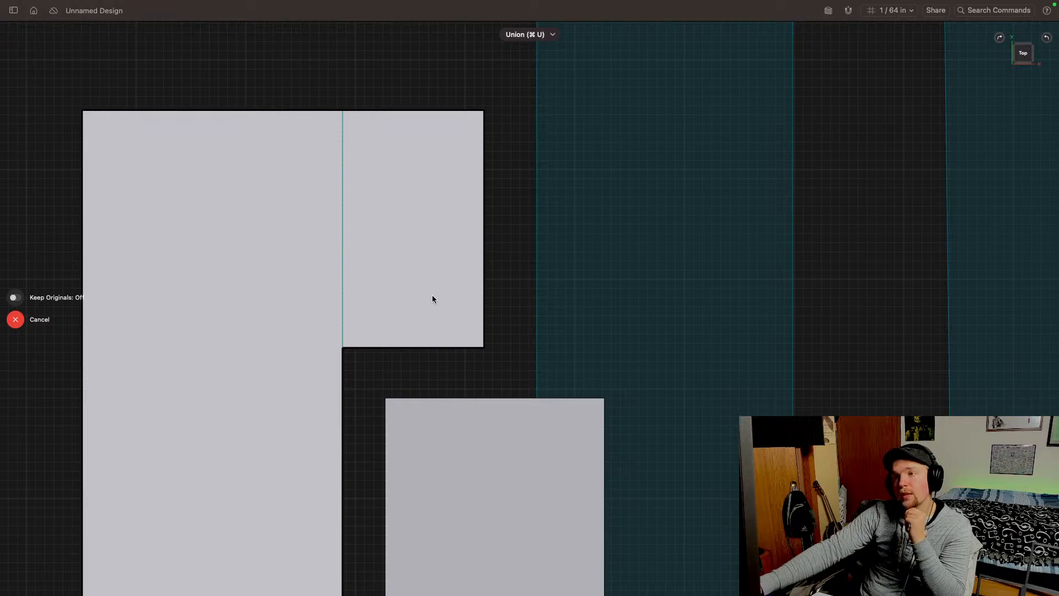
middle_click_drag(445, 338, 337, 271)
scroll(355, 303, "down", 6)
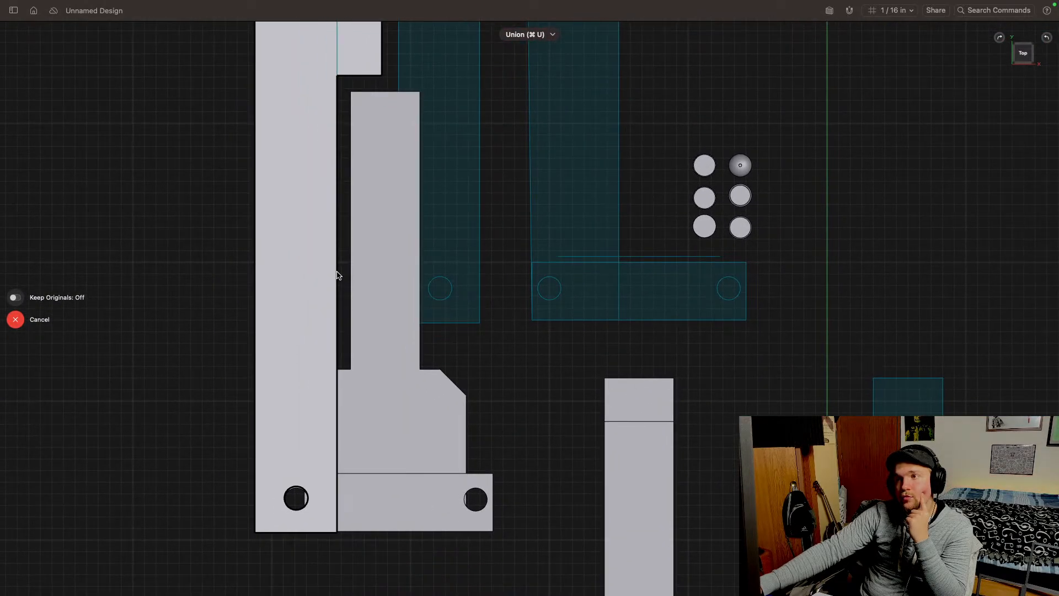
middle_click_drag(392, 208, 404, 284)
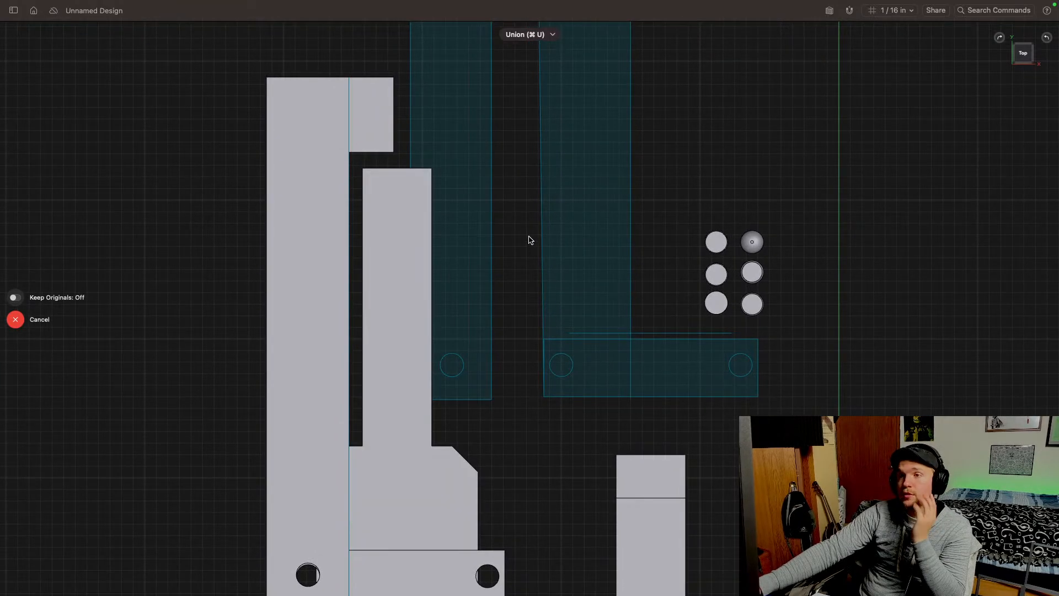
middle_click_drag(379, 362, 263, 308)
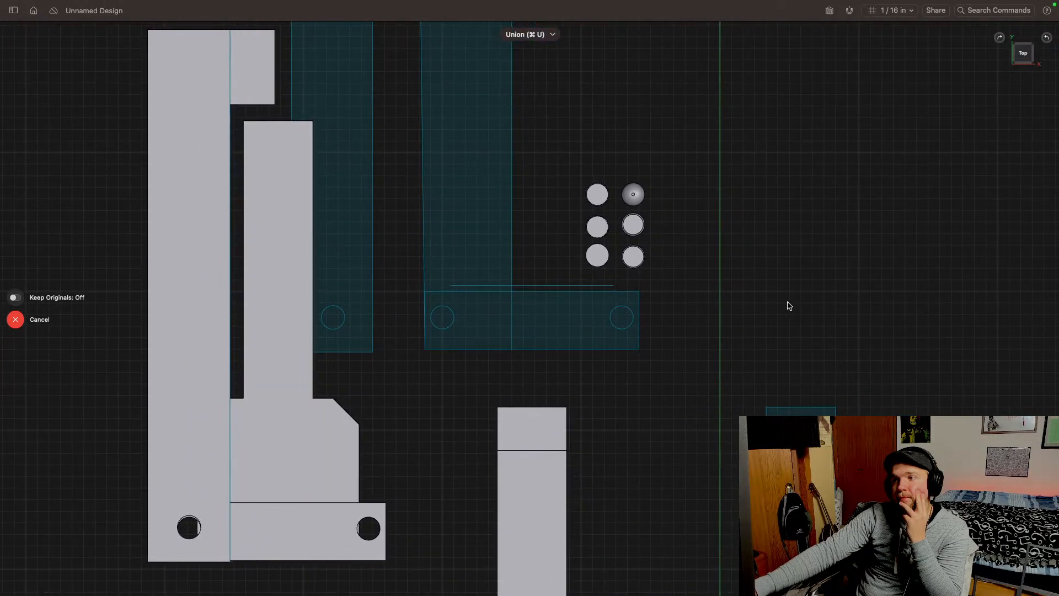
middle_click_drag(787, 303, 721, 265)
scroll(496, 297, "up", 5)
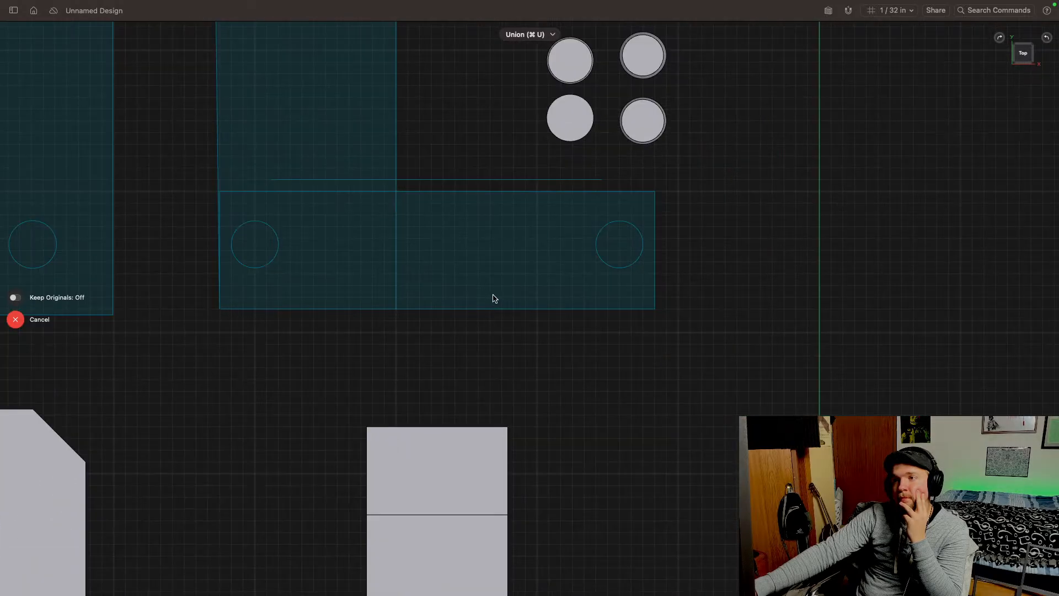
middle_click_drag(549, 234, 601, 251)
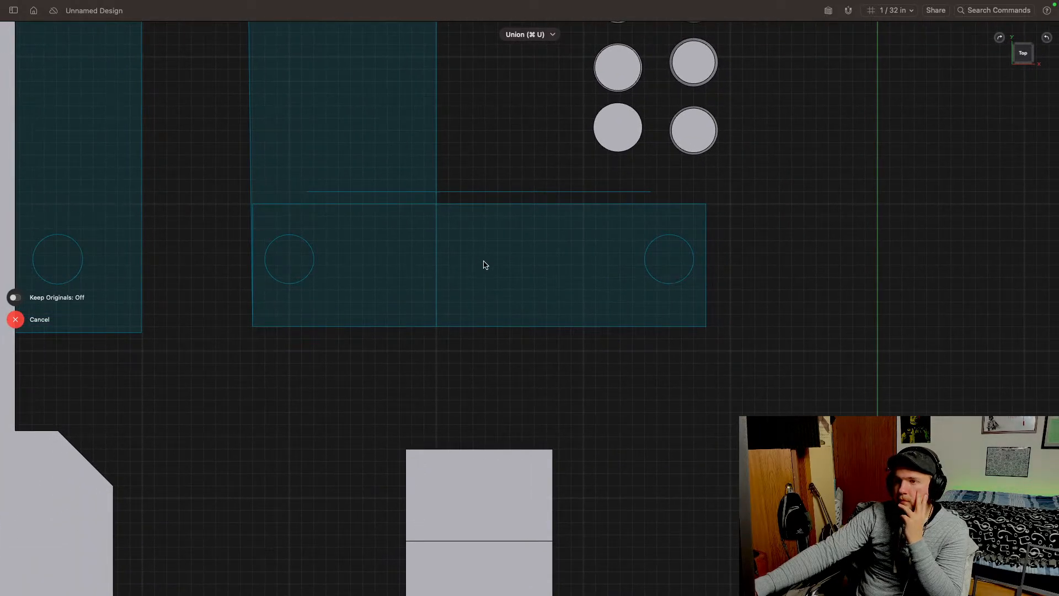
left_click(559, 316)
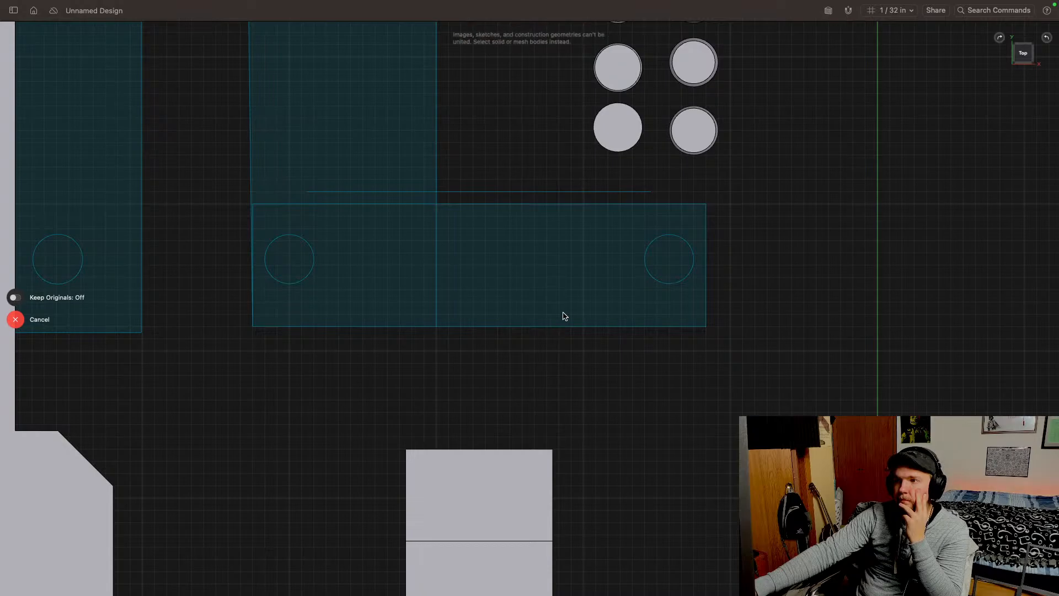
left_click(16, 320)
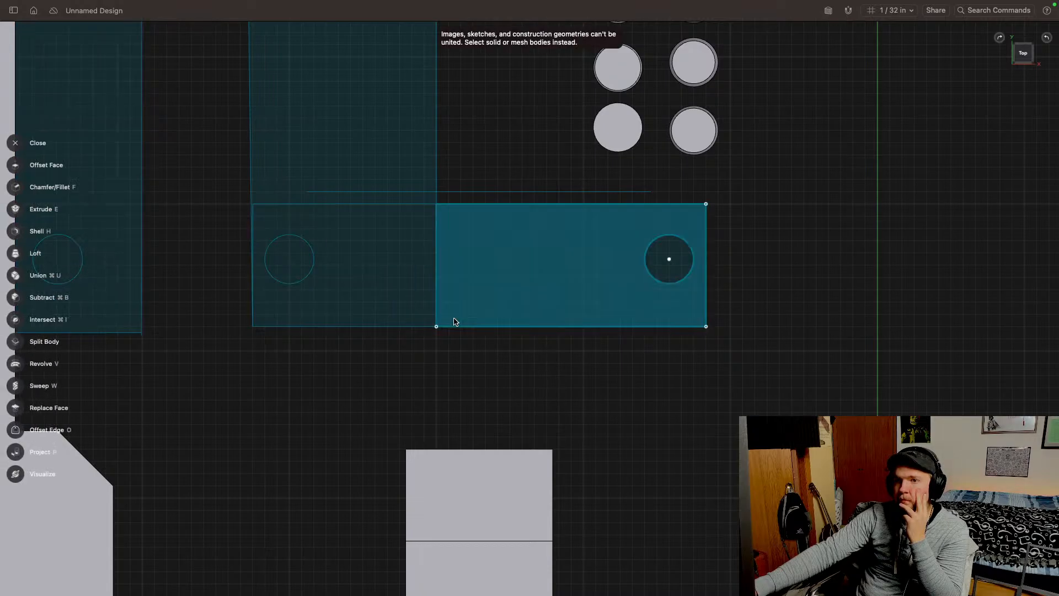
Step: Lengthen the crosspiece rectangle in the base sketch by moving both corners of its outer end horizontally outward by the same amount
double_click(512, 330)
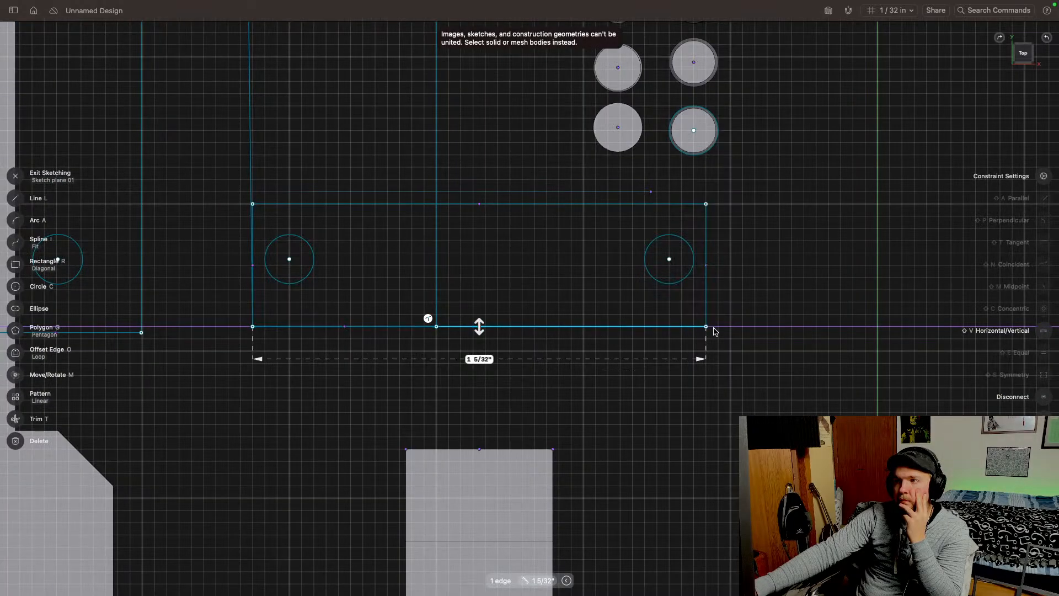
left_click_drag(709, 329, 751, 327)
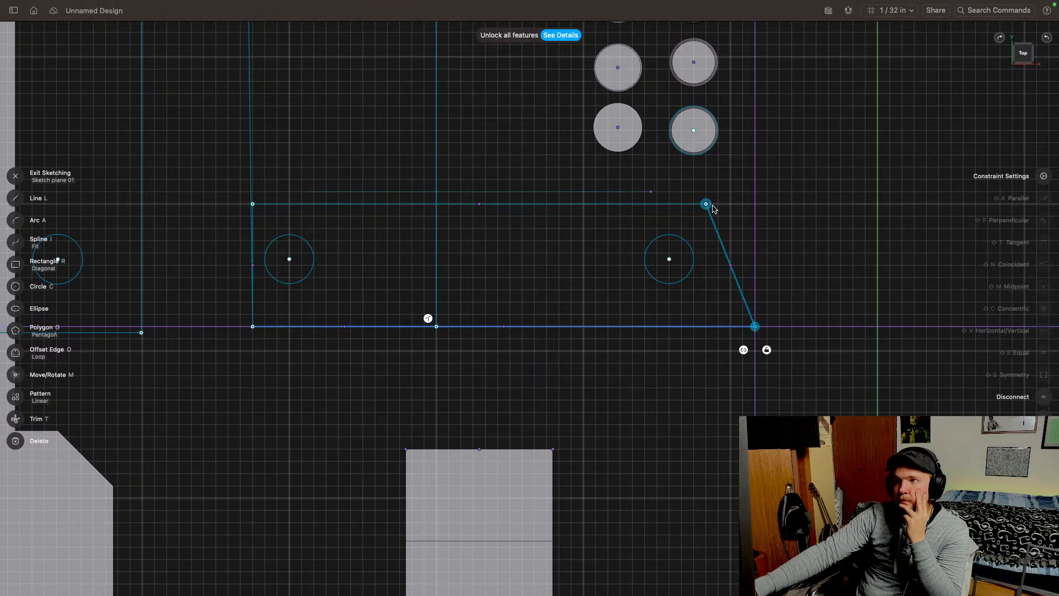
left_click_drag(711, 208, 756, 208)
left_click(804, 397)
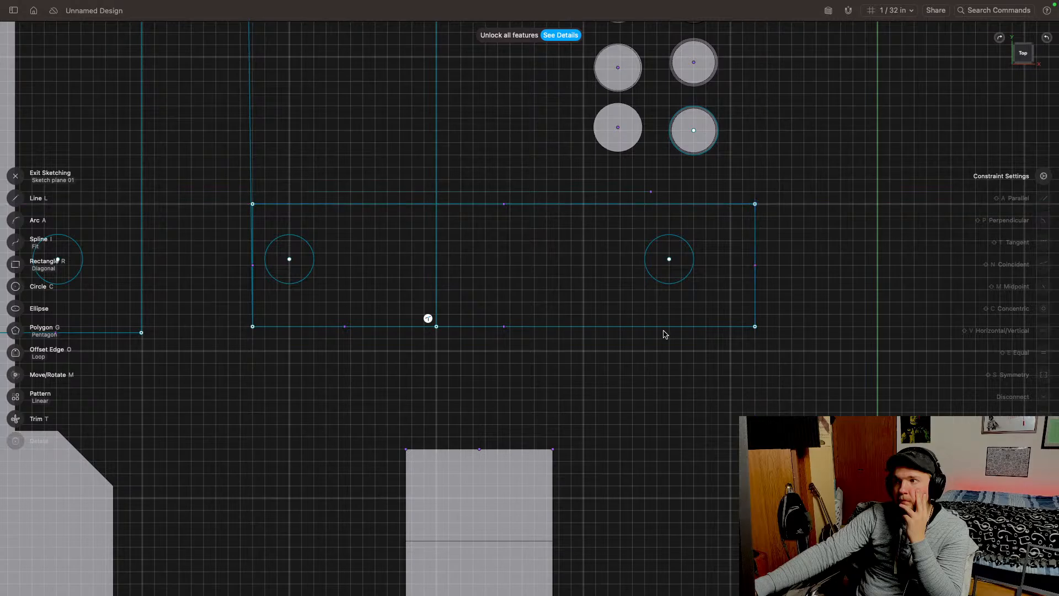
Step: Move the 1/8 in circle outward toward the crosspiece sketch's lengthened end, matching the opposite circle's spacing from its end
left_click(670, 264)
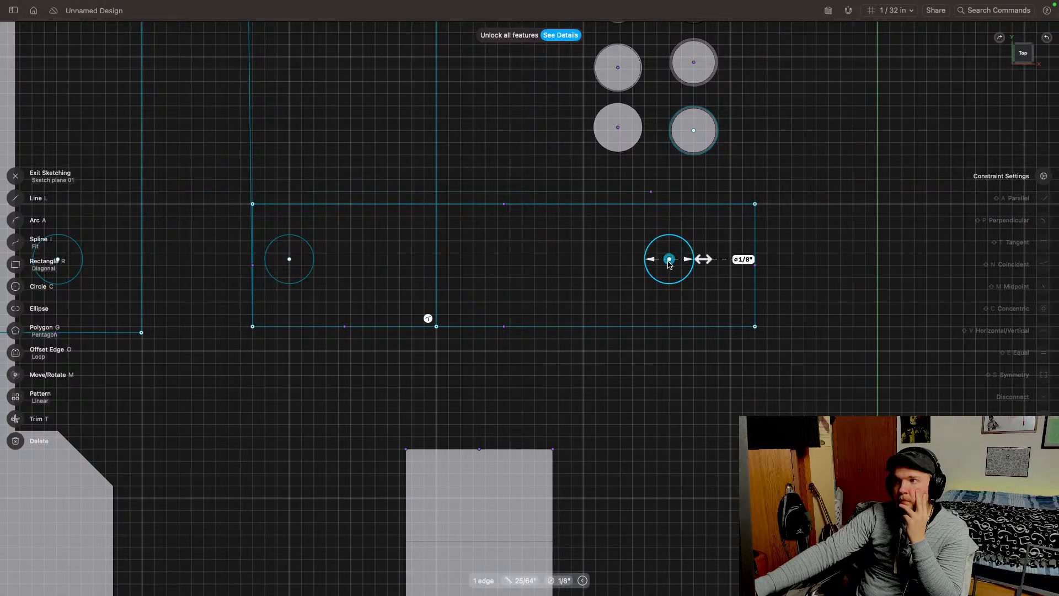
left_click(688, 400)
left_click(679, 280)
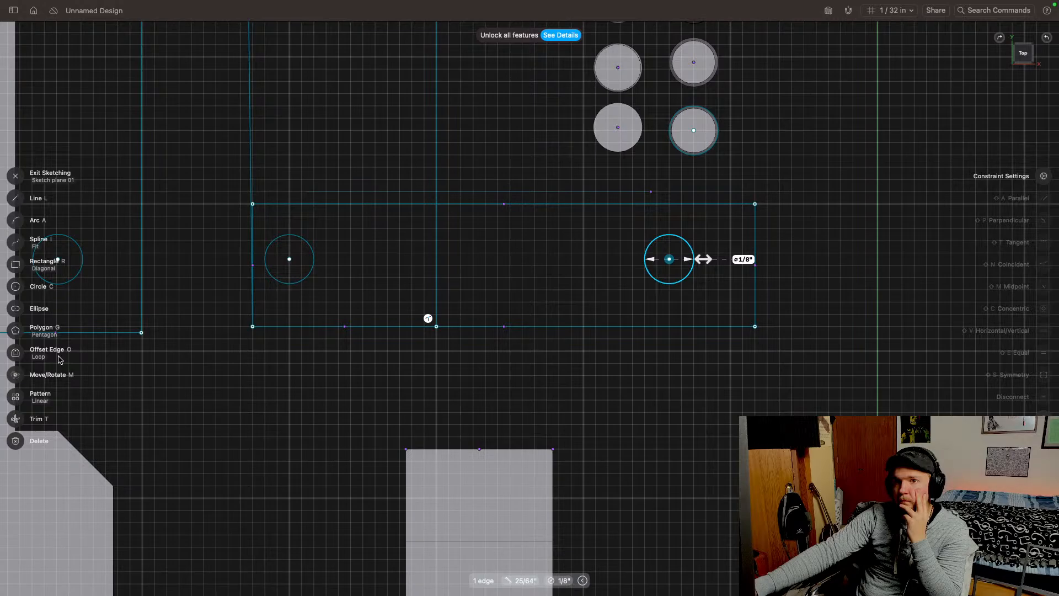
left_click(22, 379)
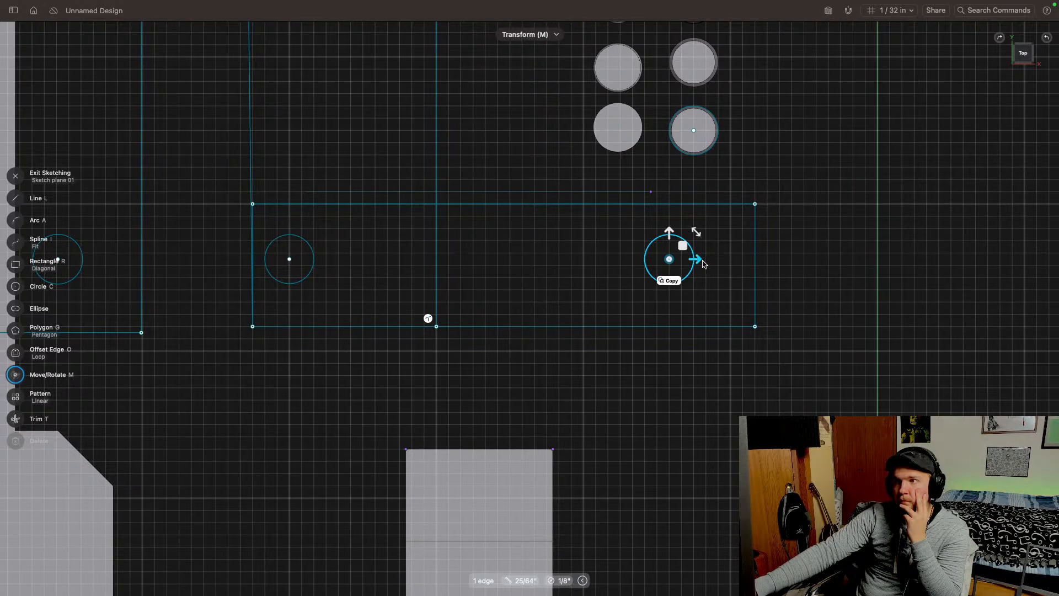
left_click_drag(703, 264, 734, 263)
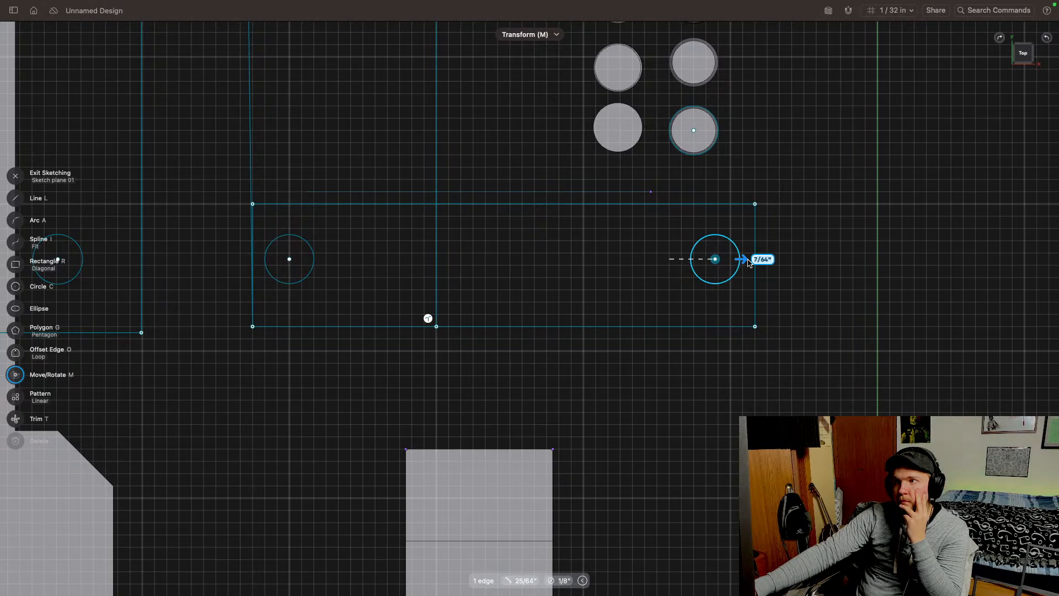
left_click(832, 296)
Step: Offset the outer end face of the solid front crosspiece, beside its round hole, outward to 3/16 in
middle_click_drag(622, 416, 528, 398)
left_click(528, 398)
middle_click_drag(527, 399, 675, 364)
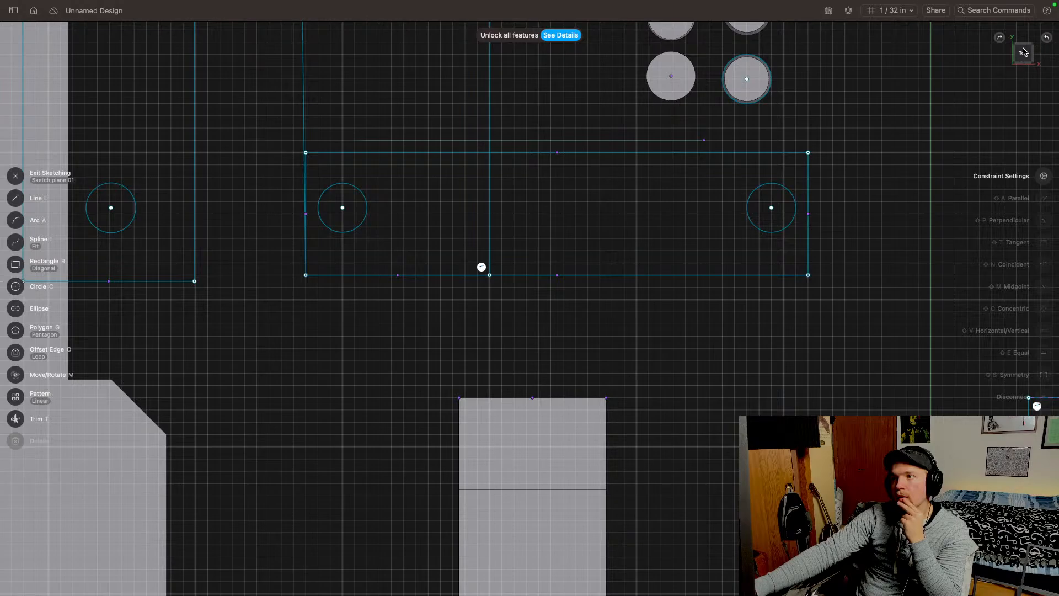
mouse_move(1024, 52)
left_mouse_down()
mouse_move(1028, 29)
mouse_move(1018, 23)
left_mouse_up()
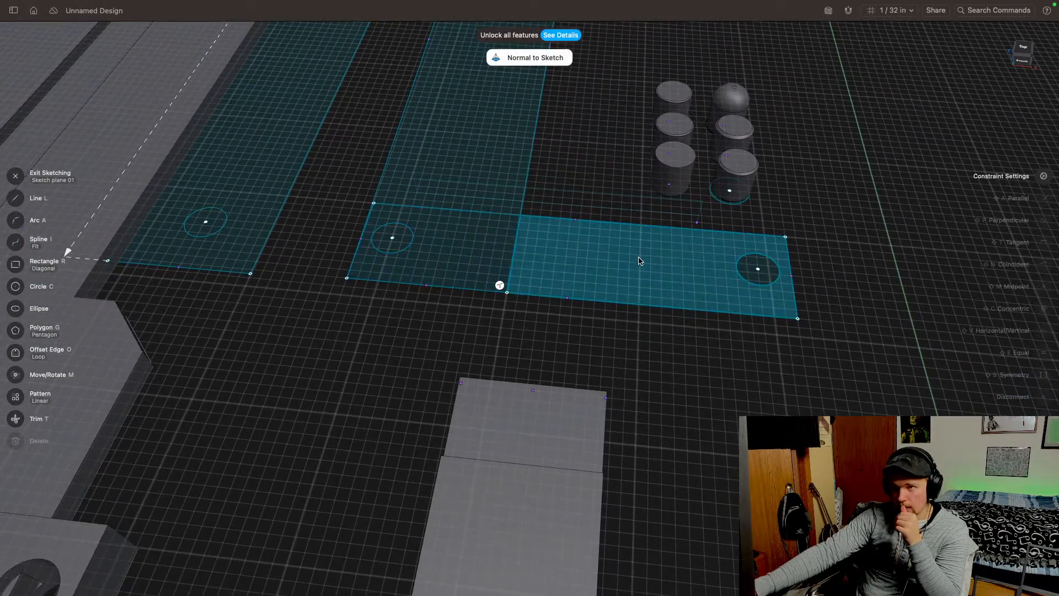
mouse_move(374, 333)
middle_mouse_down()
mouse_move(892, 255)
mouse_move(667, 206)
mouse_move(706, 180)
mouse_move(705, 109)
mouse_move(754, 156)
middle_mouse_up()
middle_click_drag(826, 323, 791, 318)
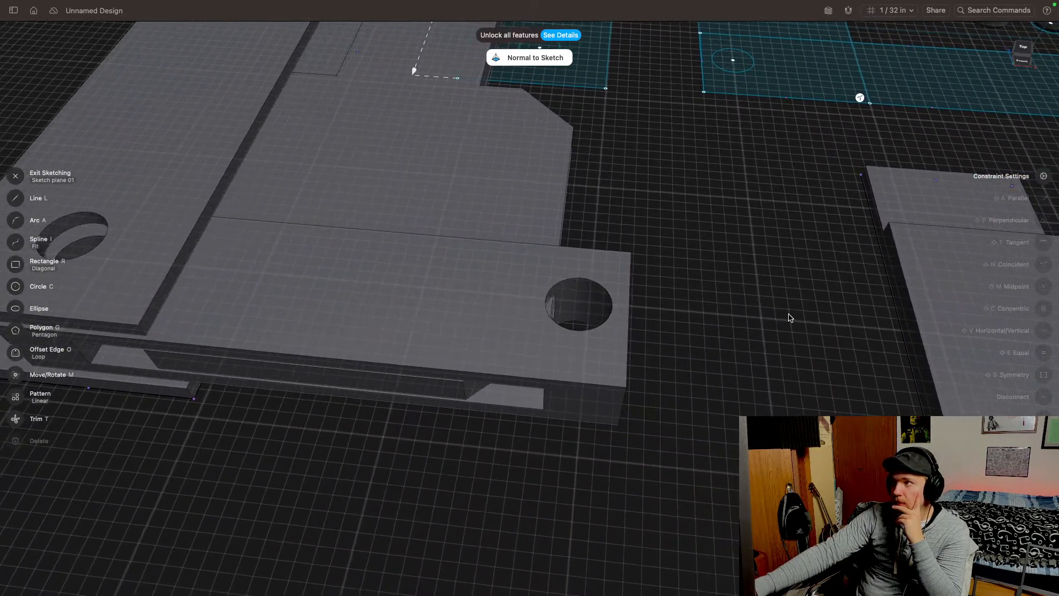
left_click(1025, 58)
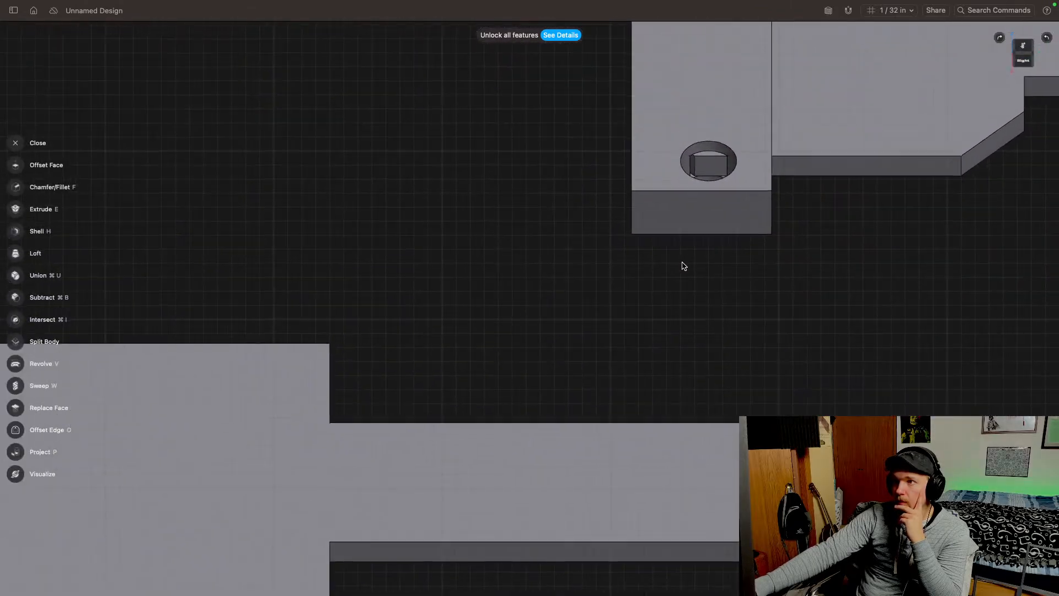
left_click(684, 222)
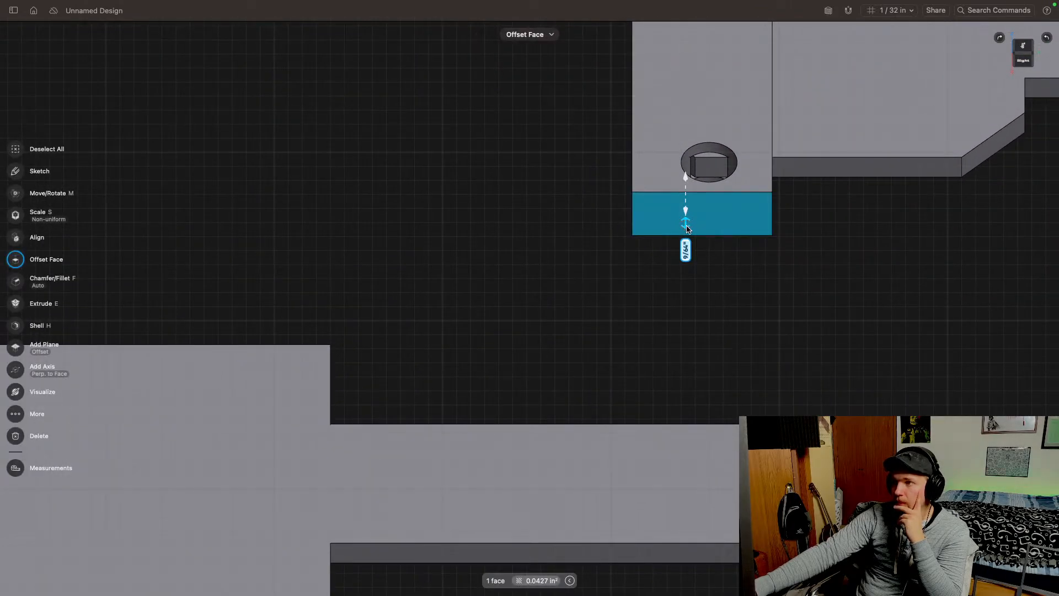
left_click_drag(687, 229, 689, 231)
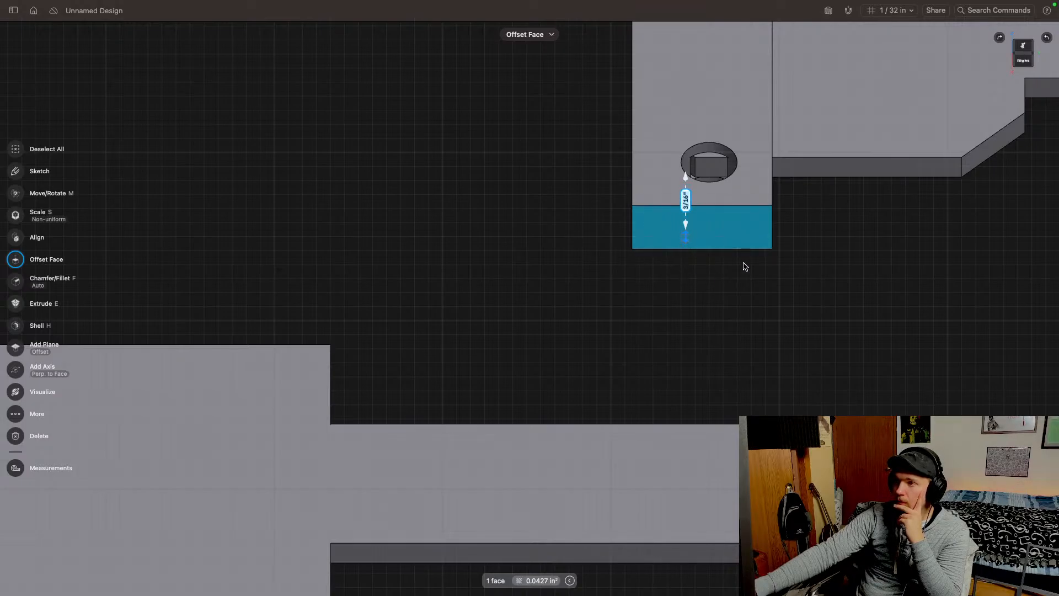
middle_click_drag(745, 267, 470, 419)
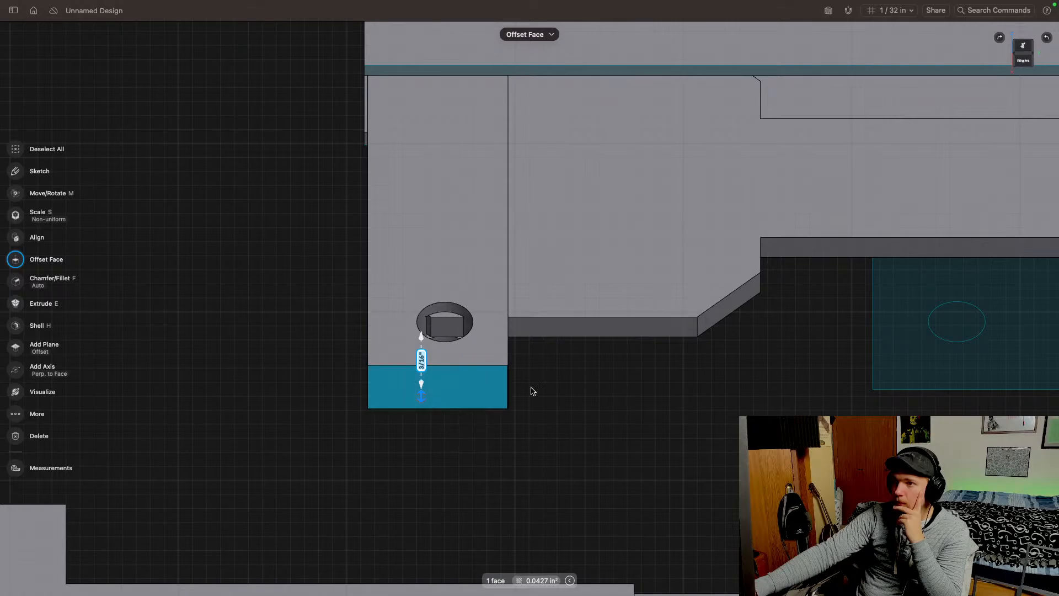
left_click_drag(1026, 62, 988, 96)
middle_click_drag(944, 210, 709, 128)
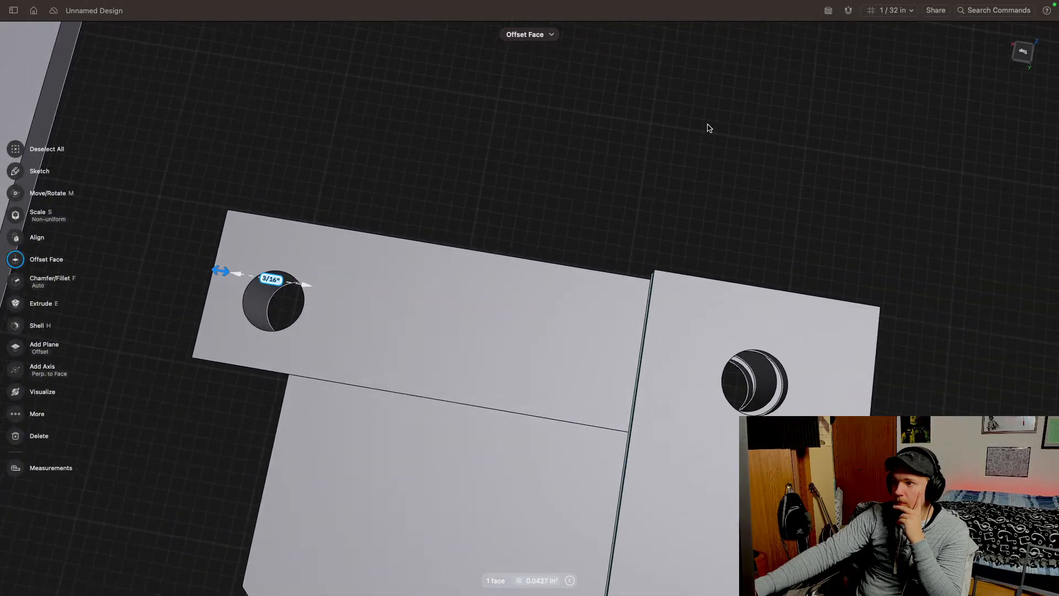
middle_click_drag(498, 292, 611, 277)
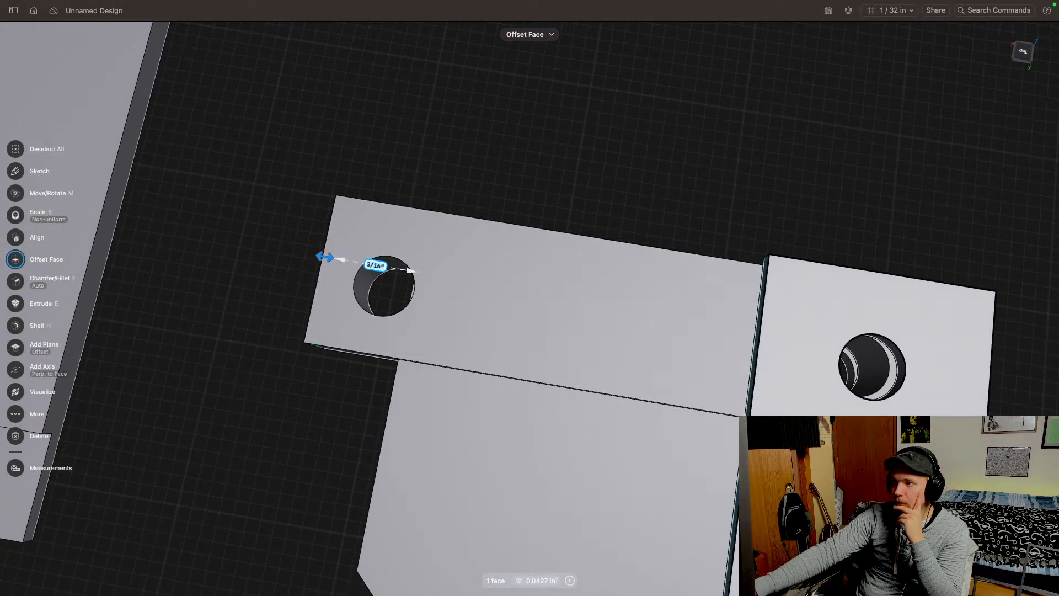
Step: Move the long holed side piece sideways, clear of the front crosspiece and middle bar, exposing the crosspiece's covered hole
left_click(806, 433)
double_click(888, 490)
middle_click_drag(889, 490, 642, 427)
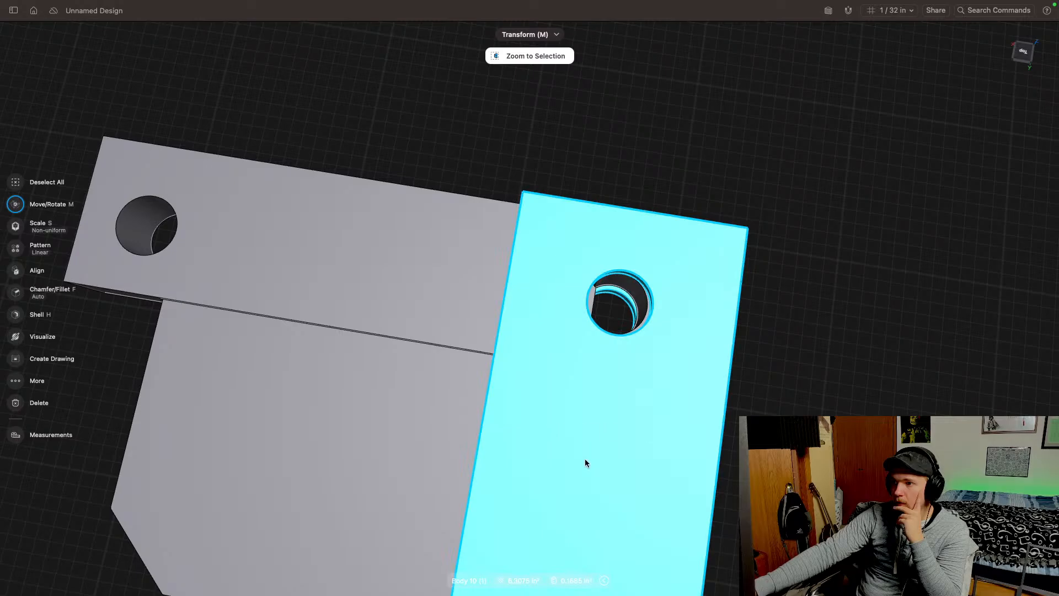
scroll(585, 459, "down", 10)
middle_click_drag(598, 495, 616, 373)
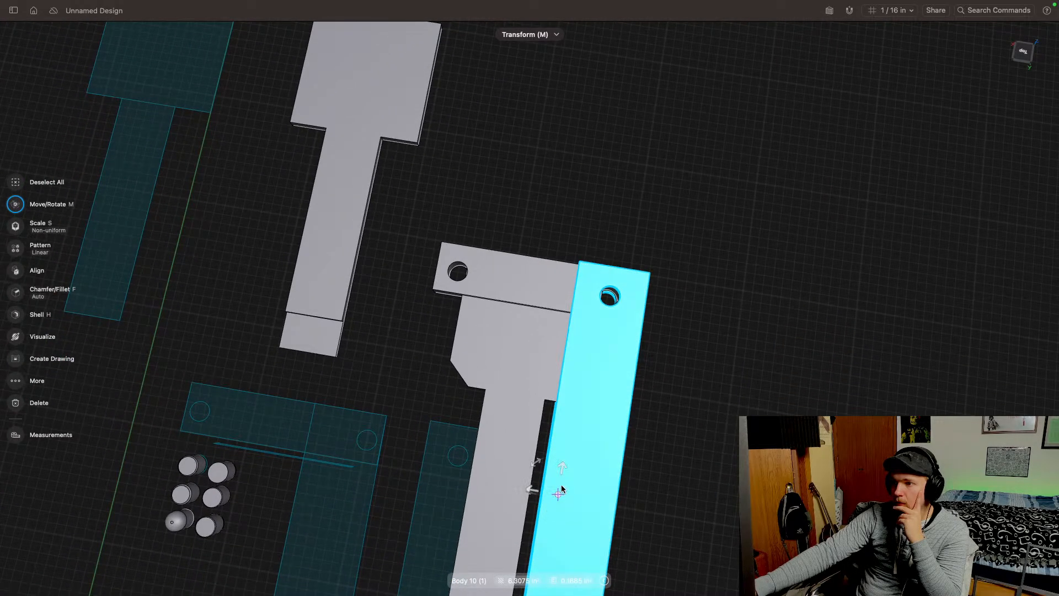
scroll(591, 428, "up", 5)
left_click_drag(576, 364, 698, 353)
scroll(469, 276, "up", 5)
scroll(535, 380, "up", 5)
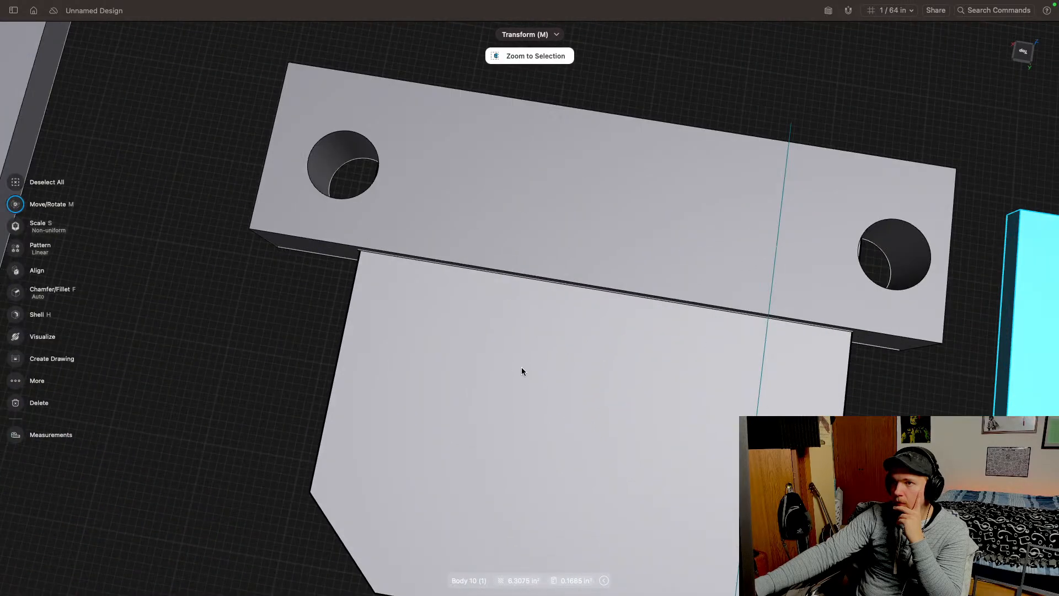
middle_click_drag(455, 339, 740, 420)
Step: Offset the front crosspiece's outer end face, opposite the side piece, so the crosspiece is 1 1/4 in long overall
left_click_drag(1024, 52, 1055, 35)
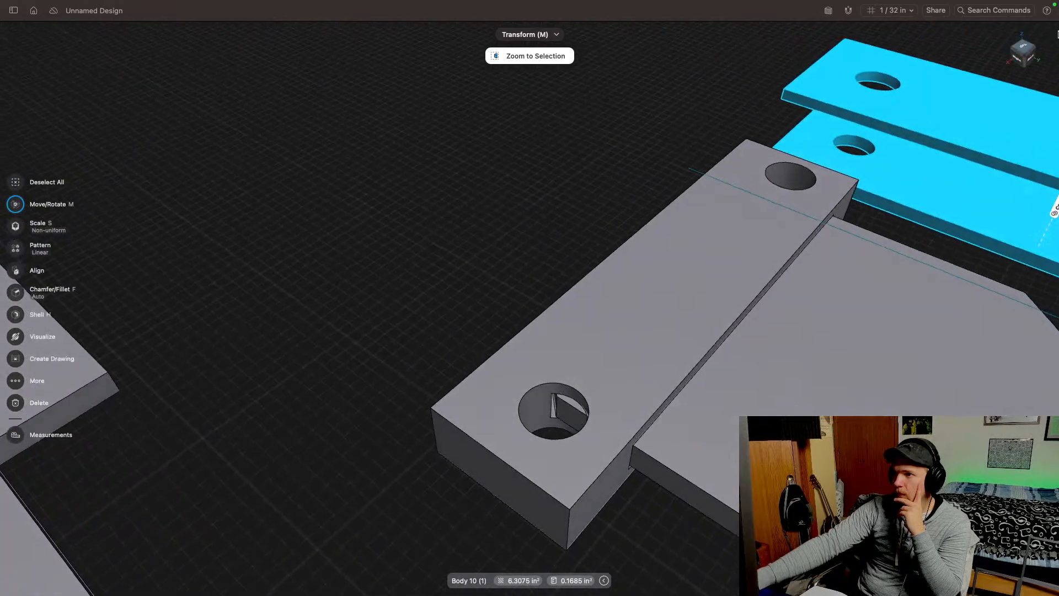
left_click(515, 485)
middle_click_drag(496, 530, 555, 365)
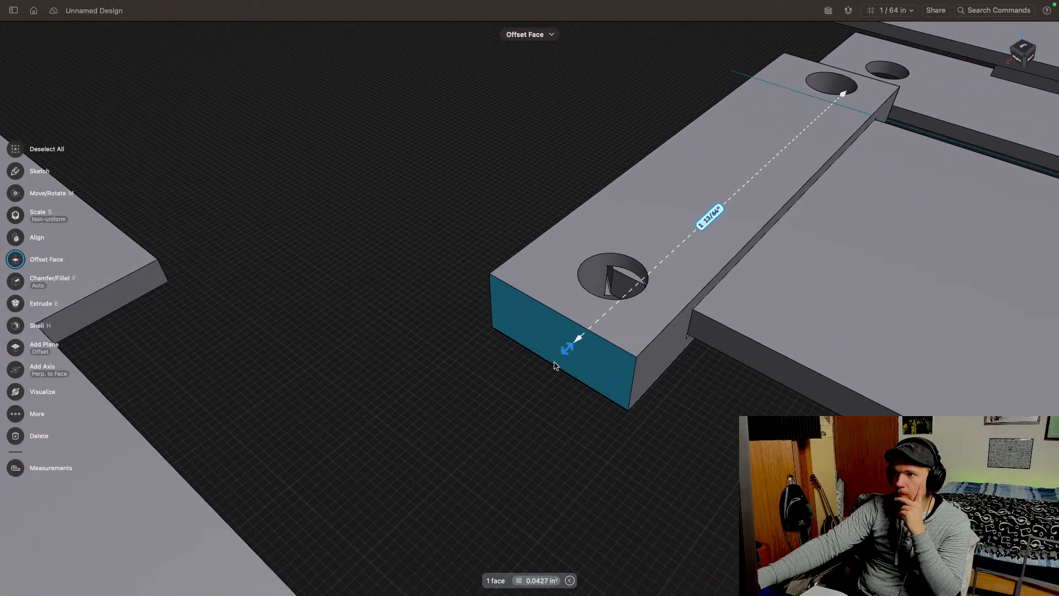
left_click_drag(564, 357, 546, 374)
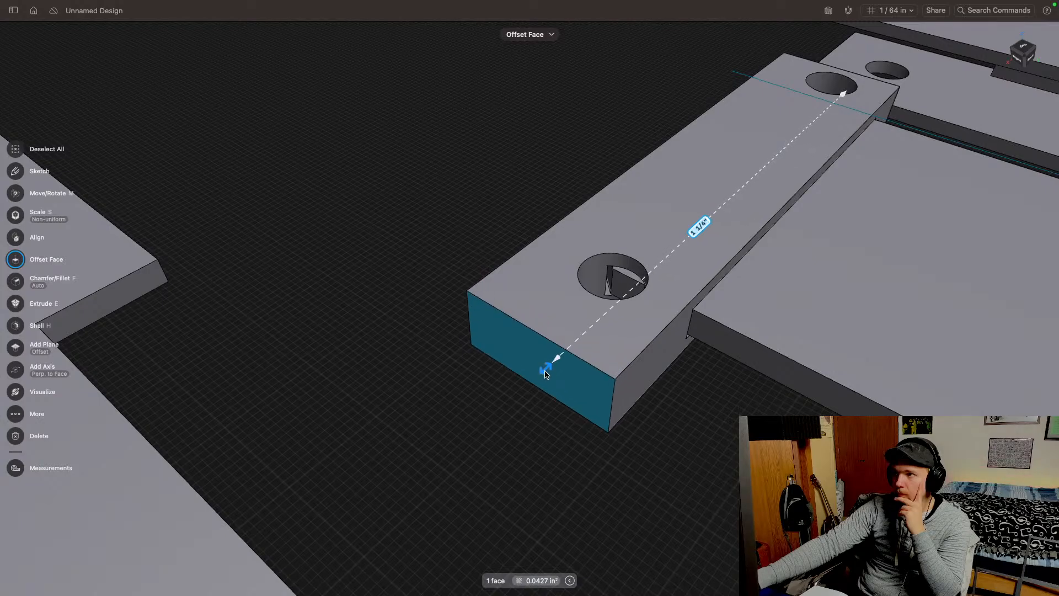
right_click_drag(693, 417, 623, 430)
left_click_drag(1027, 57, 1001, 78)
middle_click_drag(674, 377, 898, 338)
left_click(498, 411)
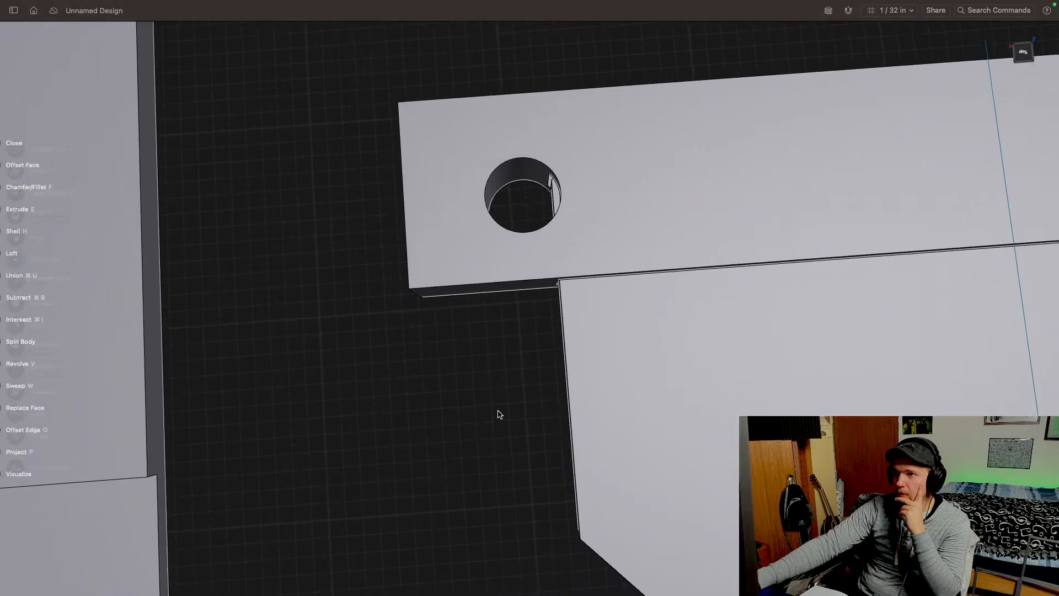
Step: Shift the upper rim of the hole nearest the crosspiece's extended end 3/32 in toward that end
middle_click_drag(498, 412, 578, 409)
left_click(606, 177)
left_click(392, 262)
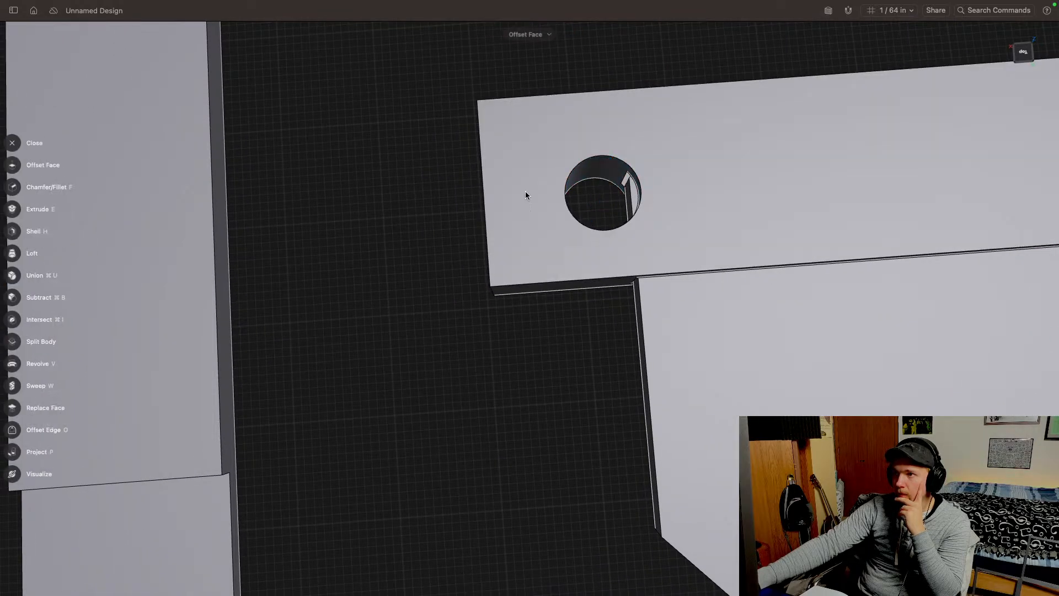
left_click(619, 161)
key("f")
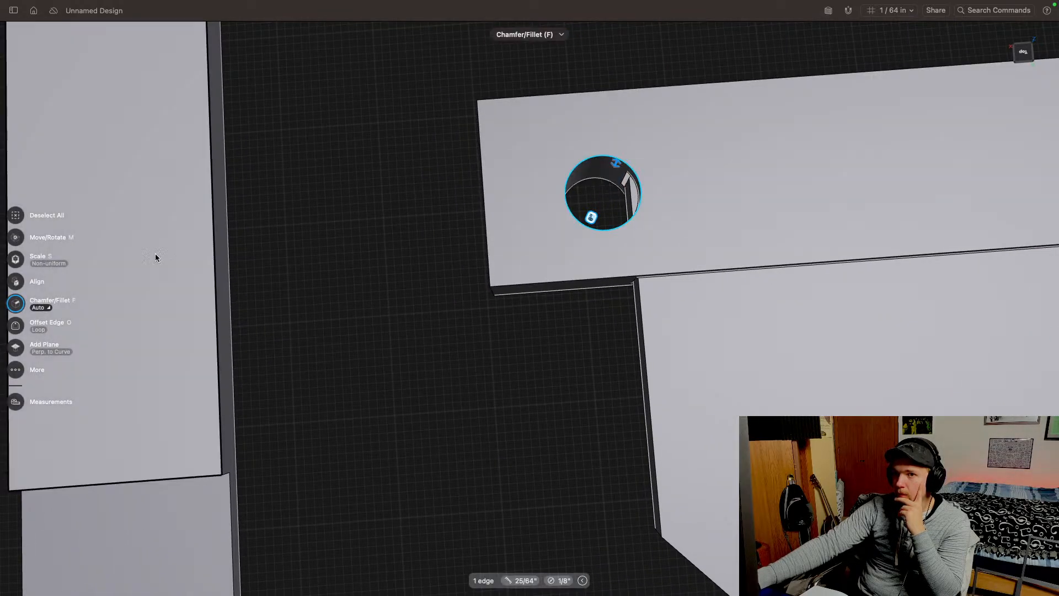
key("m")
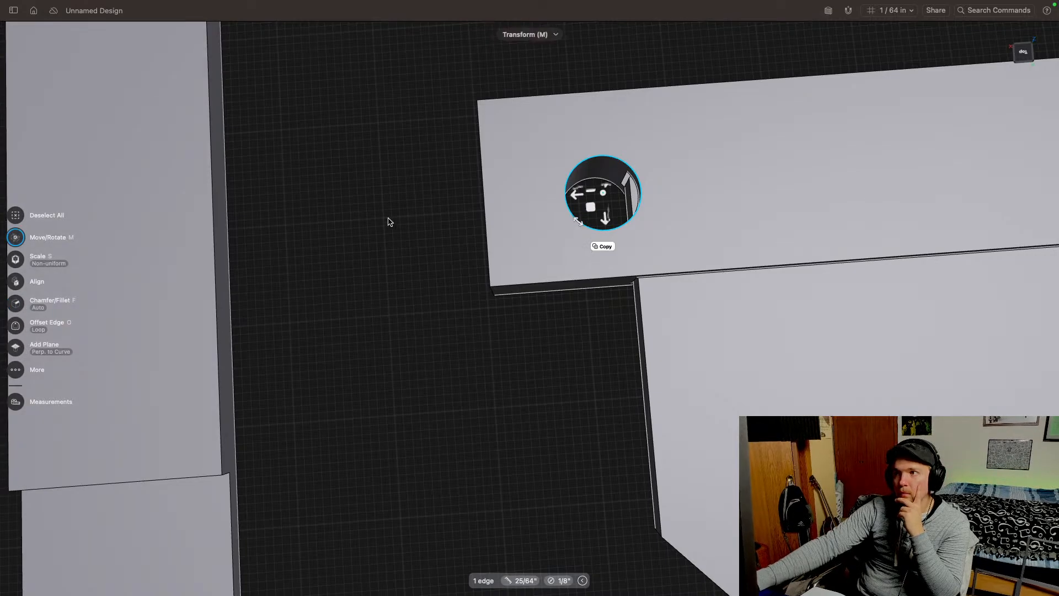
left_click_drag(577, 198, 525, 206)
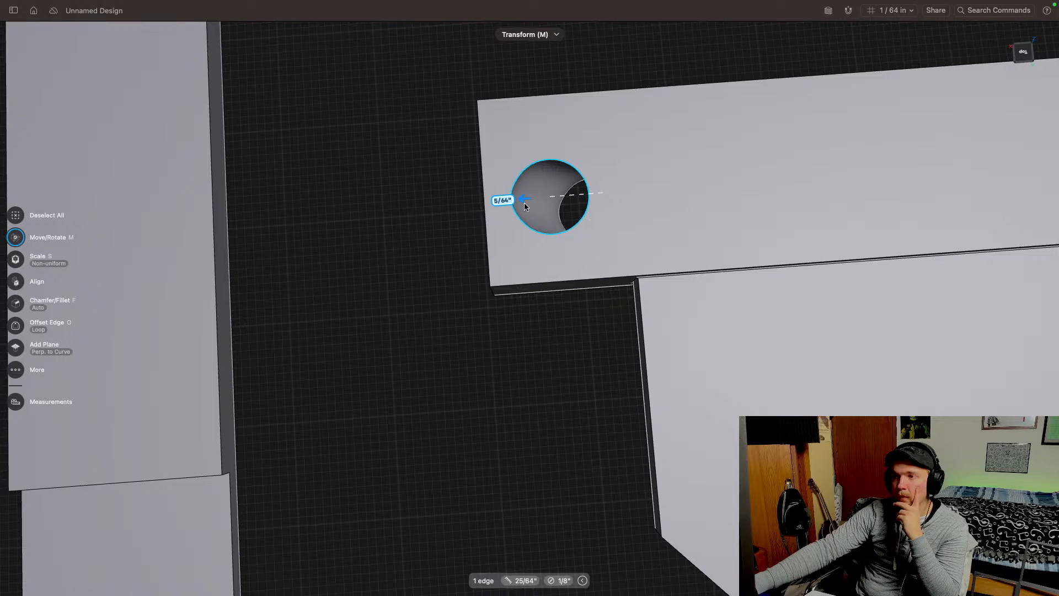
middle_click_drag(674, 244, 413, 405)
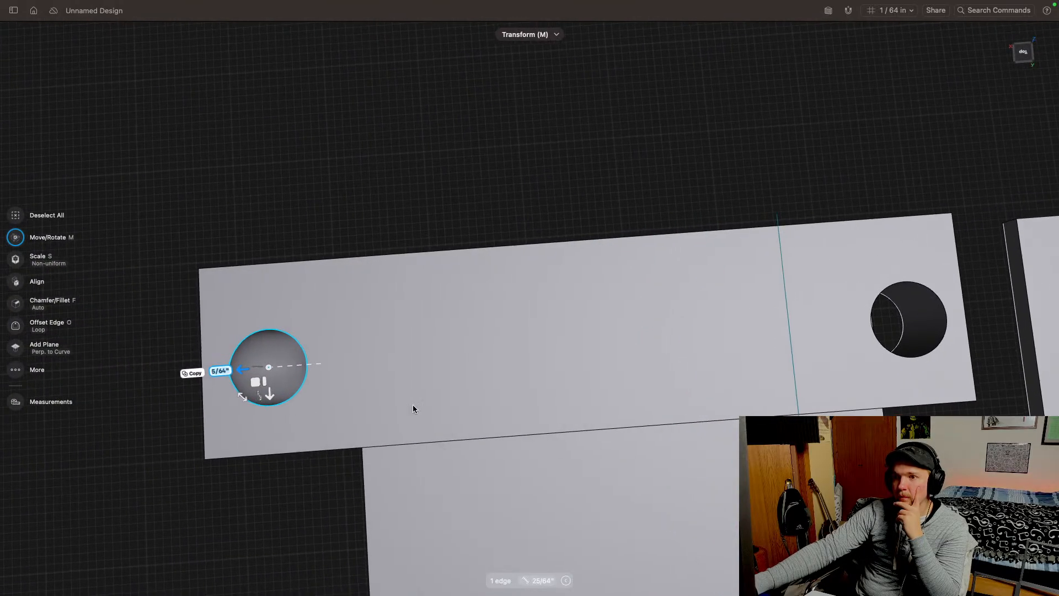
left_click_drag(239, 373, 236, 373)
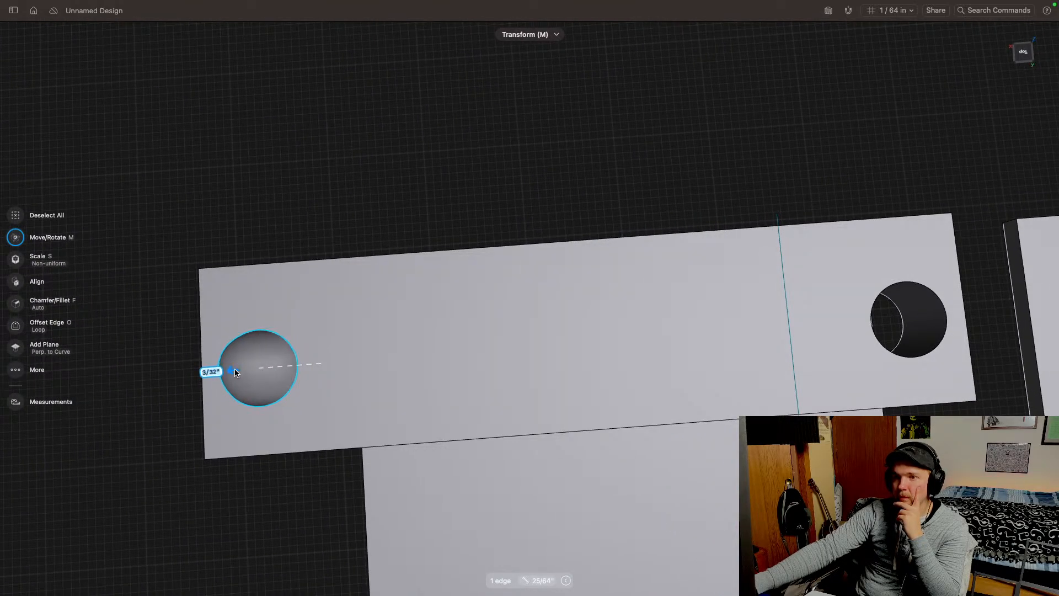
left_click(393, 198)
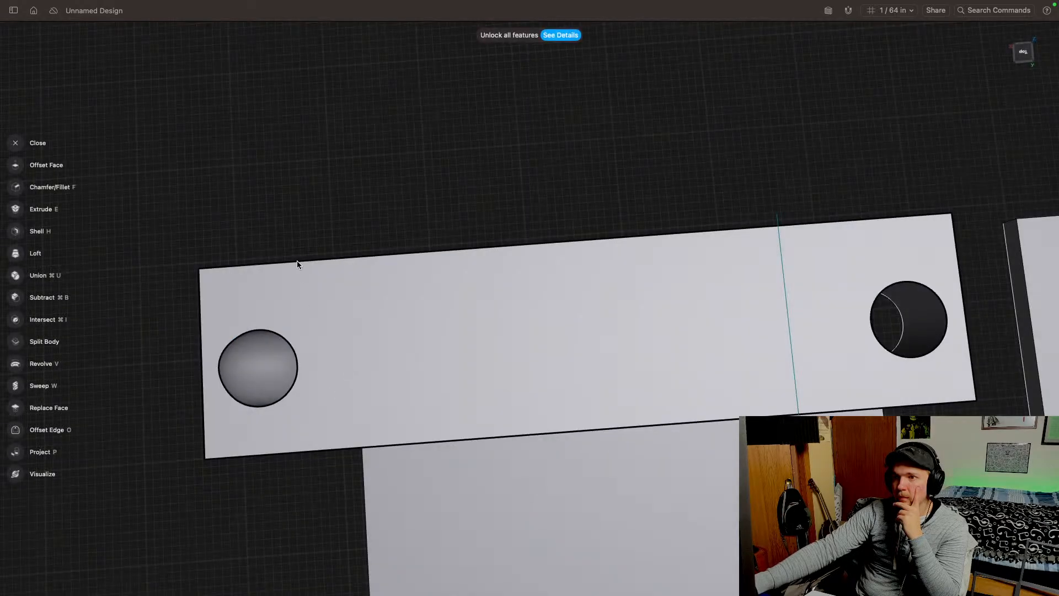
Step: Try a -1/32 in Chamfer/Fillet on the hole's lower rim as seen from above, and undo it
middle_click_drag(326, 243, 587, 139)
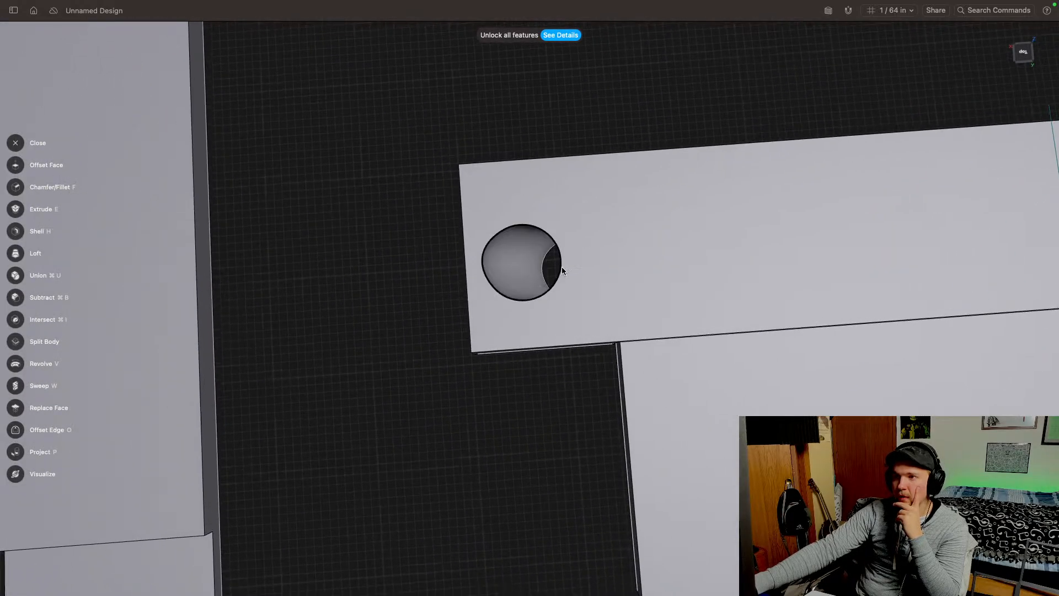
left_click(544, 267)
mouse_move(546, 267)
left_mouse_down()
mouse_move(497, 270)
mouse_move(541, 269)
left_mouse_up()
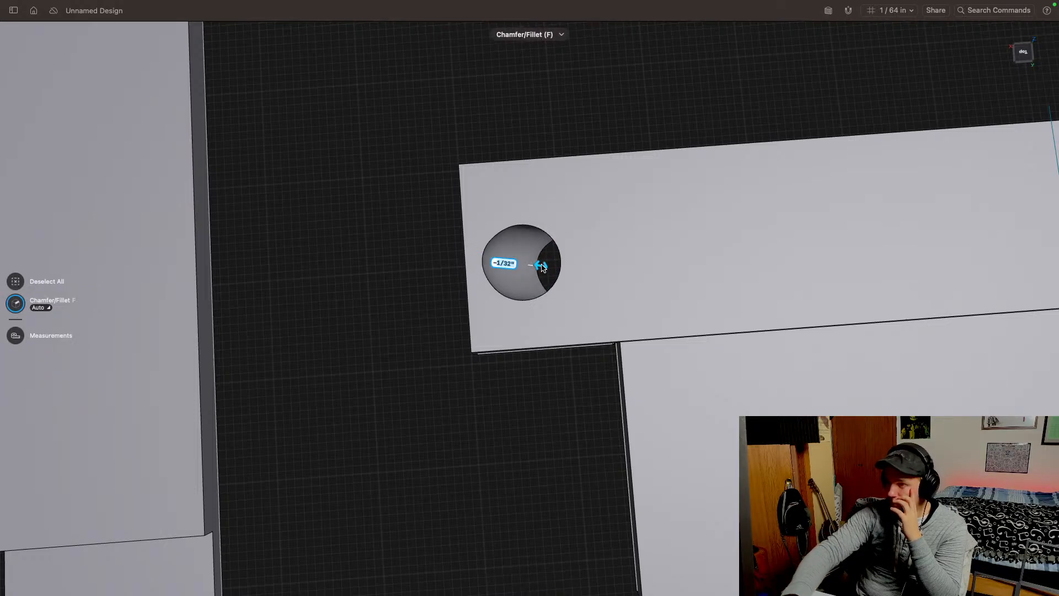
key("super+z")
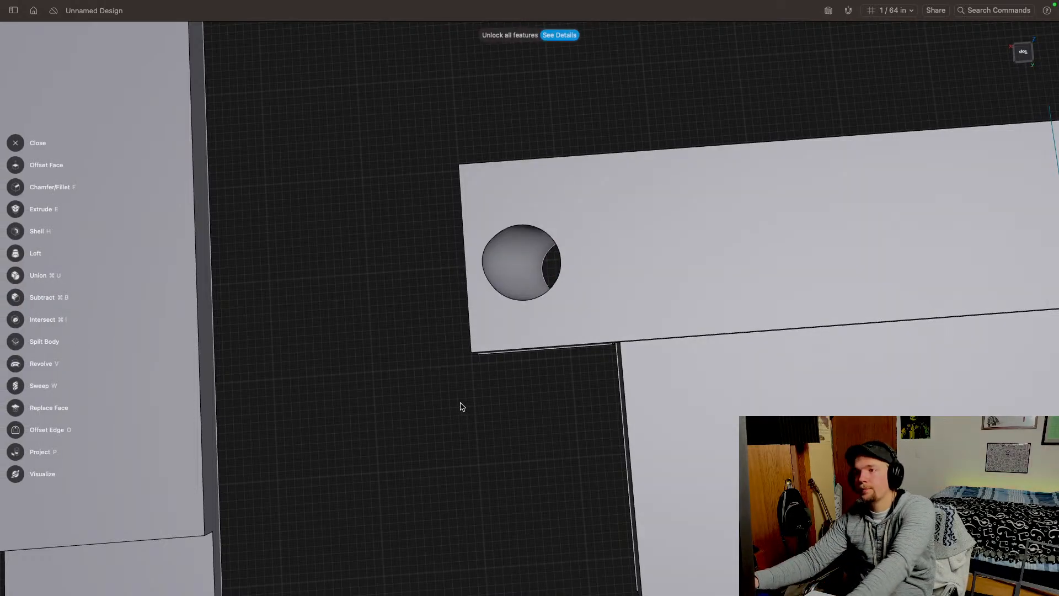
Step: Try Chamfer/Fillet on the same hole's lower rim from the crosspiece's underside, and undo it
middle_click_drag(462, 407, 501, 302)
middle_click_drag(578, 370, 622, 285)
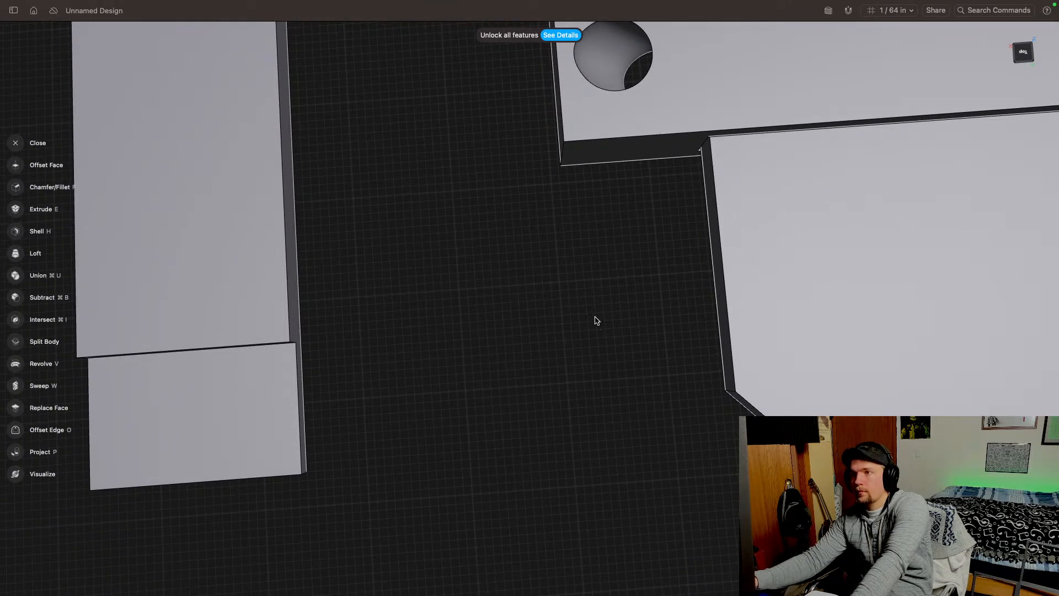
right_click_drag(596, 321, 648, 276)
left_click(605, 345)
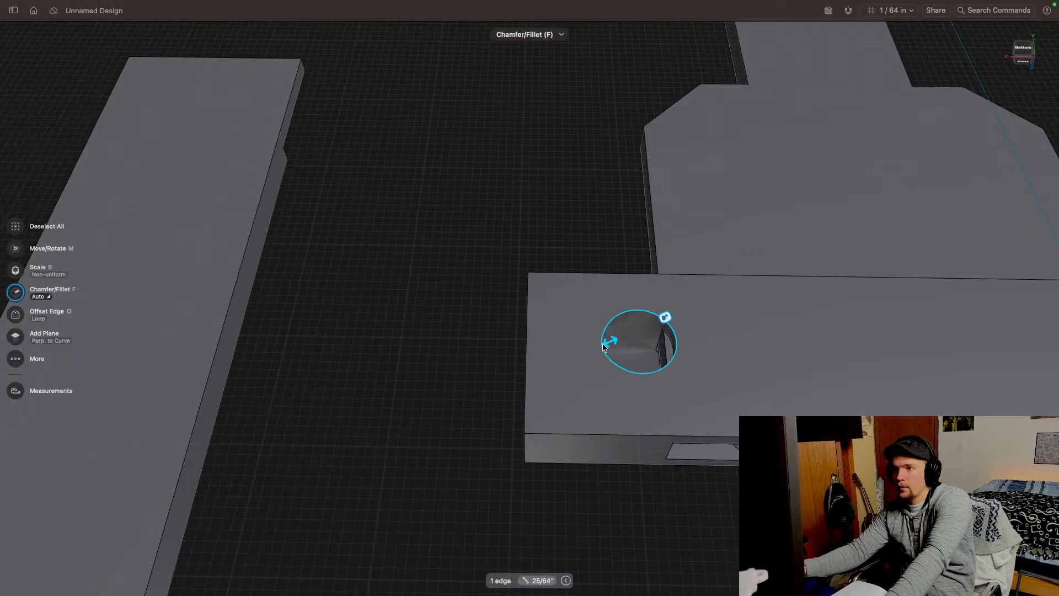
left_click_drag(607, 342, 571, 353)
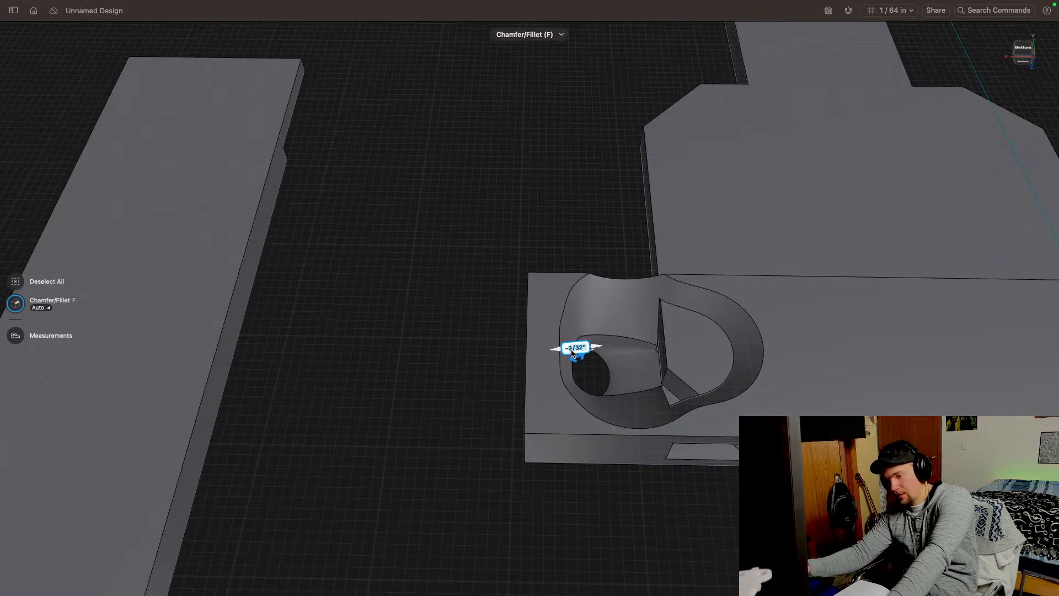
key("super+z")
Step: Move the hole's lower rim on the crosspiece's underside 3/32 in toward the extended end, matching its upper rim
left_click(604, 336)
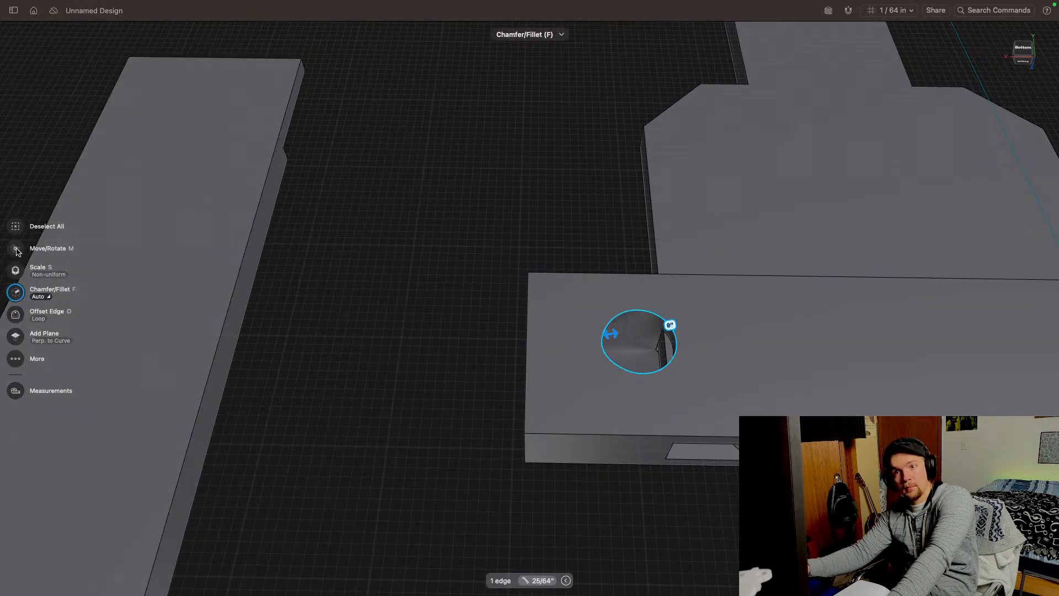
left_click(17, 251)
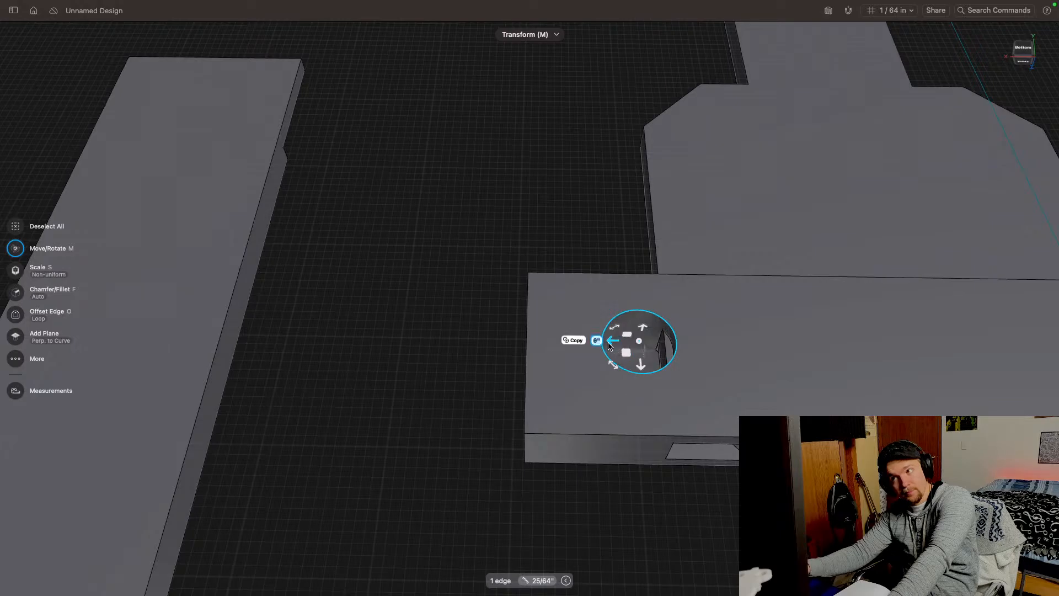
left_click_drag(580, 346, 554, 356)
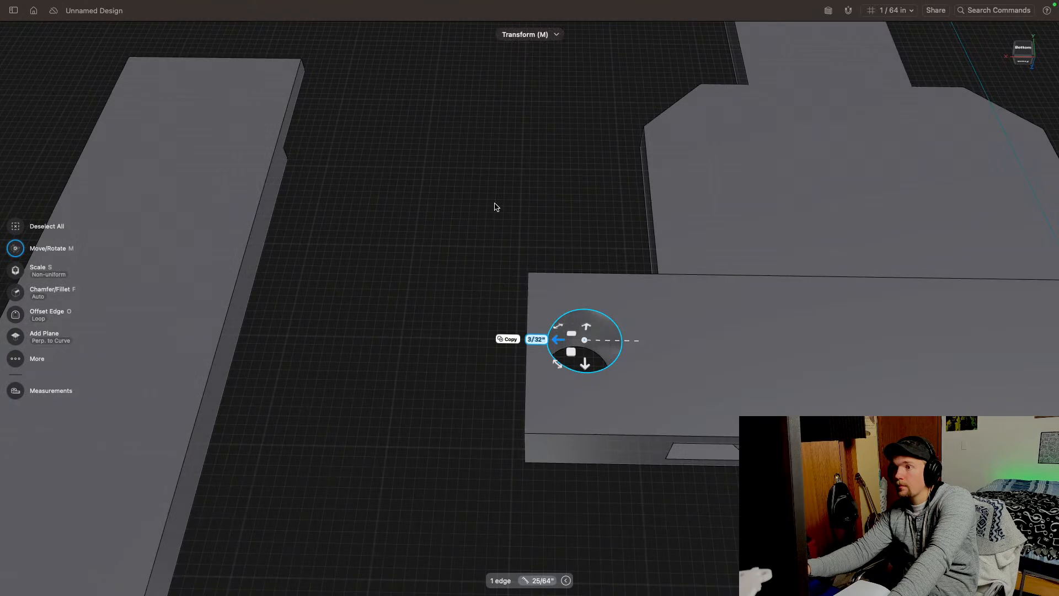
left_click(495, 205)
Step: Try moving the hole's lower rim a further 1/64 in outward, and return it to its previous position
mouse_move(1015, 53)
left_mouse_down()
mouse_move(1023, 64)
mouse_move(998, 71)
mouse_move(1029, 18)
mouse_move(1017, 68)
left_mouse_up()
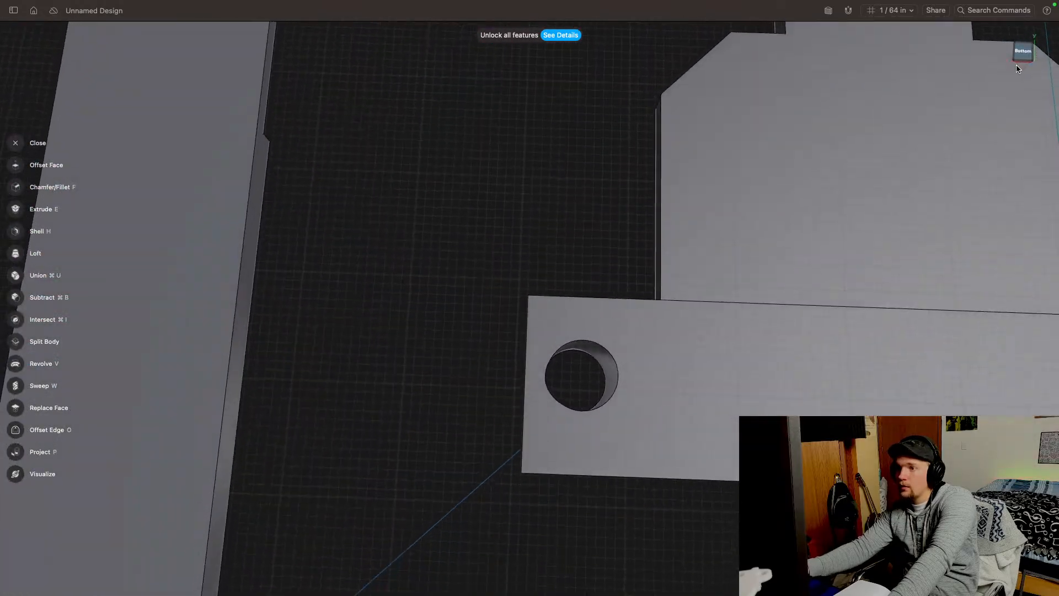
left_click(600, 350)
left_click(16, 291)
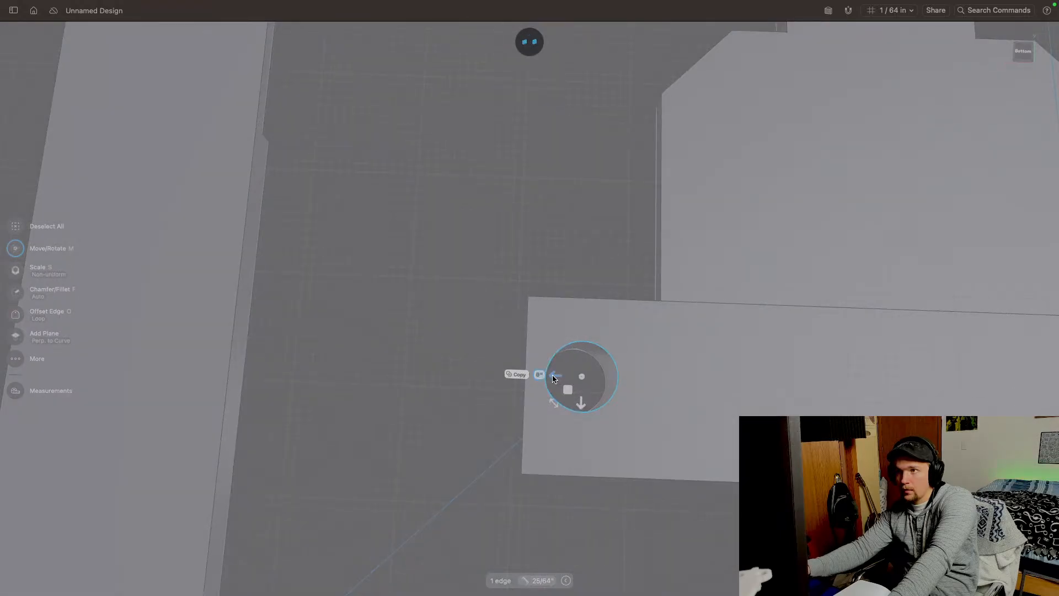
left_click_drag(554, 379, 546, 381)
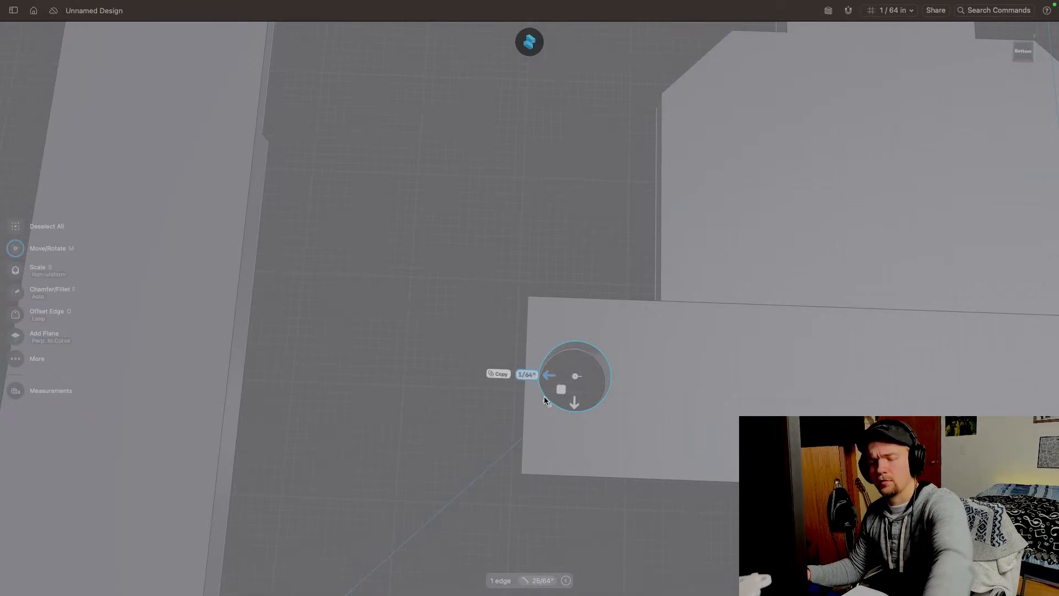
left_click(547, 404)
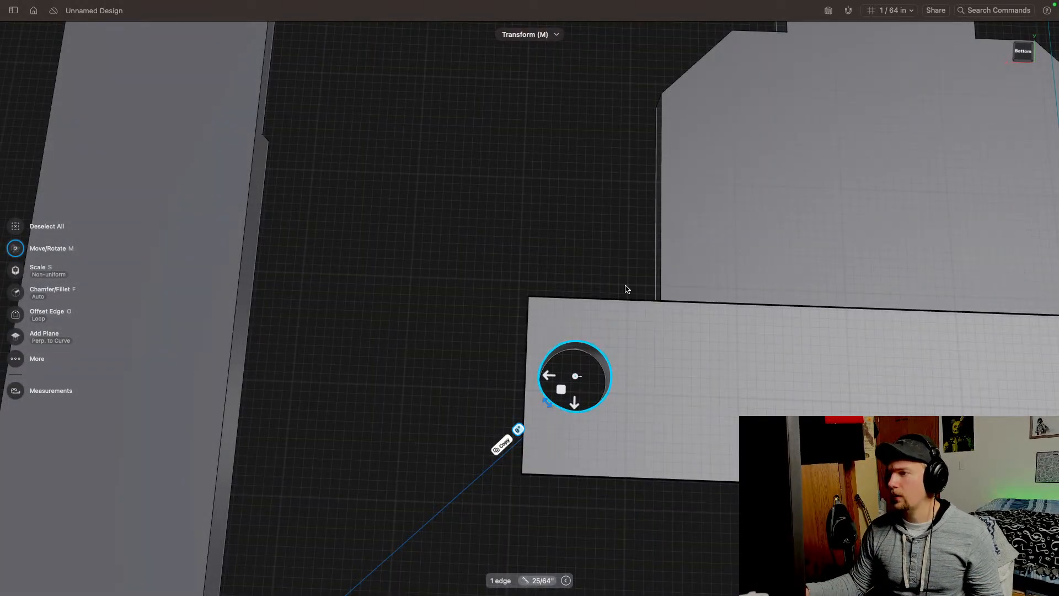
middle_click_drag(625, 286, 524, 145)
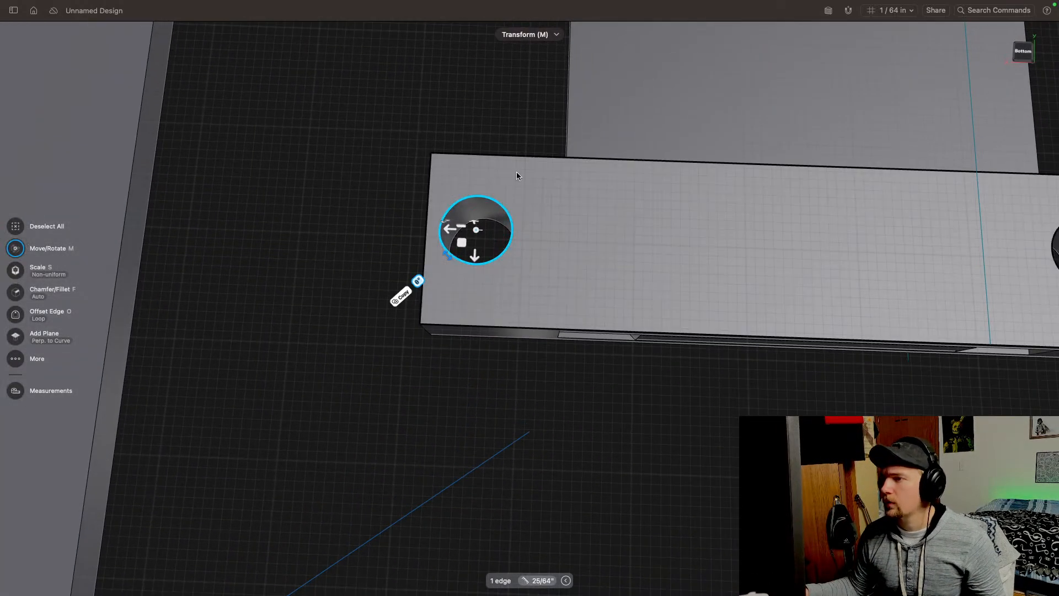
left_click(457, 230)
left_click_drag(454, 234, 548, 266)
left_click_drag(530, 263, 457, 268)
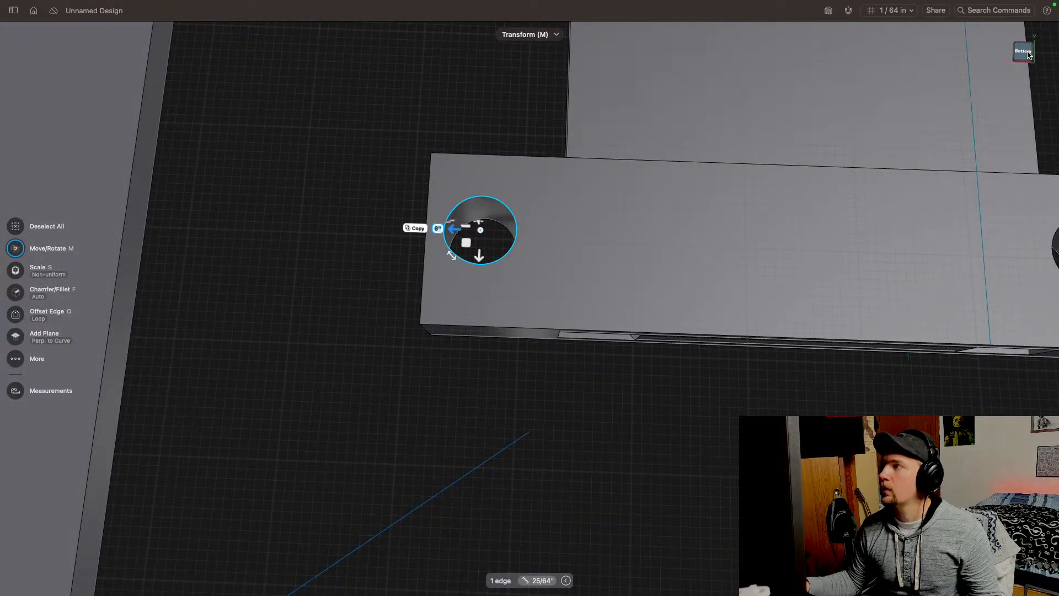
Step: Examine the crosspiece's underside in plan view, comparing the moved hole's rim and end spacing with the opposite hole
left_click(1026, 52)
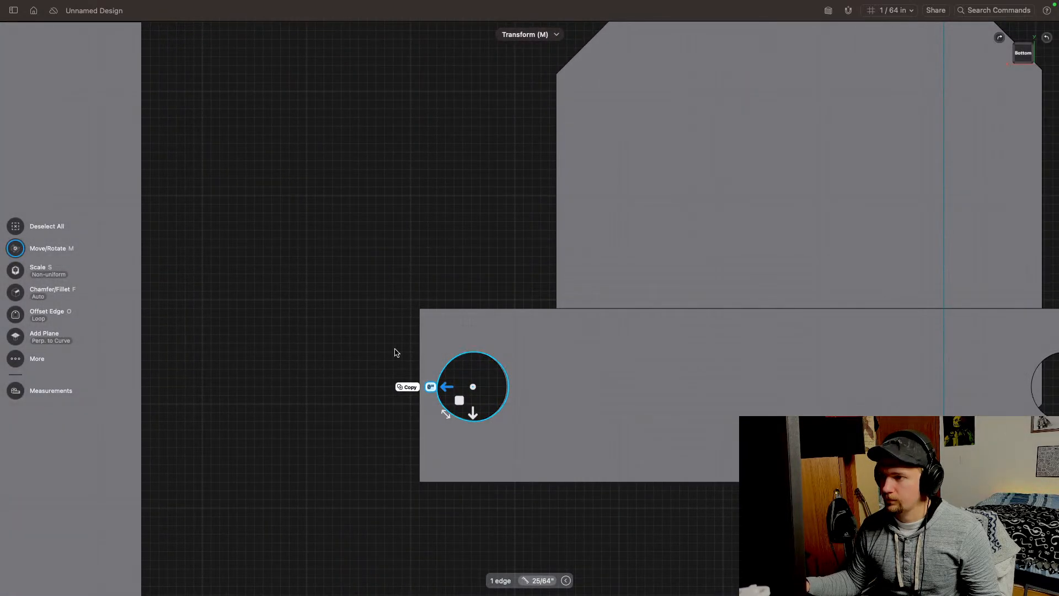
left_click(378, 361)
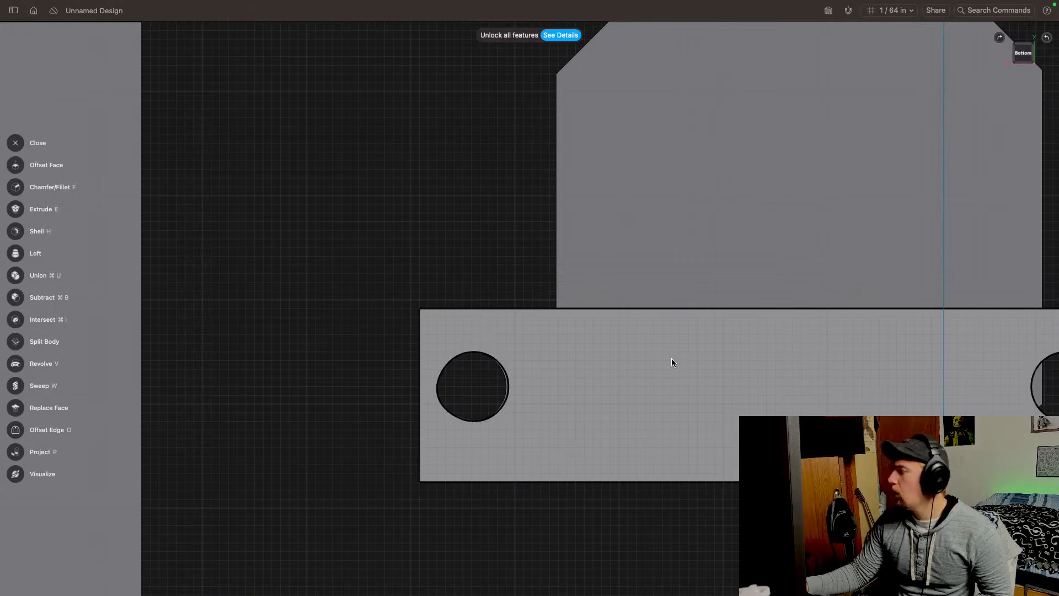
middle_click_drag(672, 359, 573, 281)
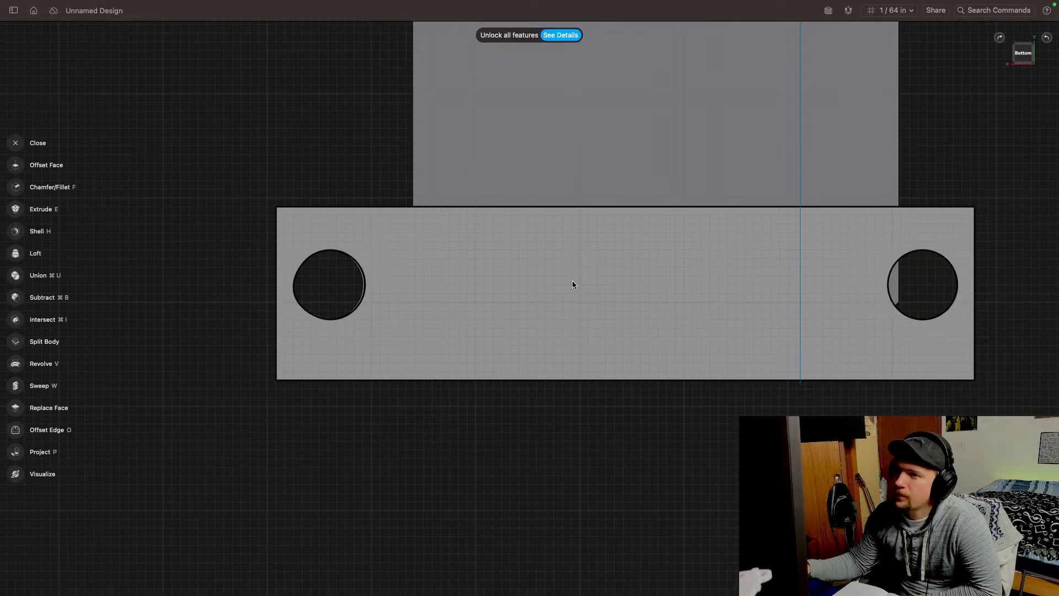
left_click(365, 286)
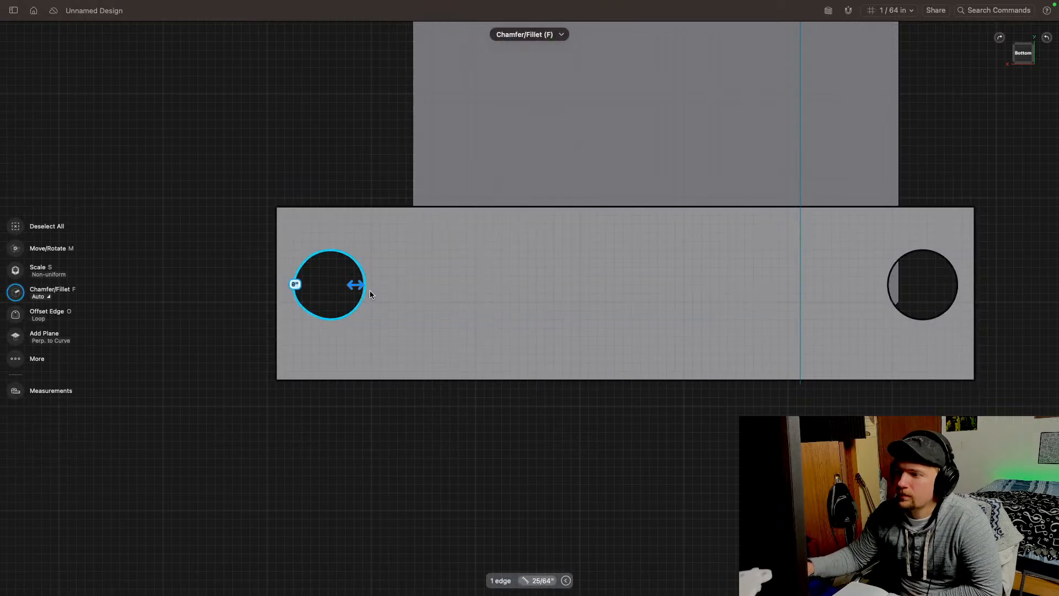
key("Escape")
left_click(363, 294)
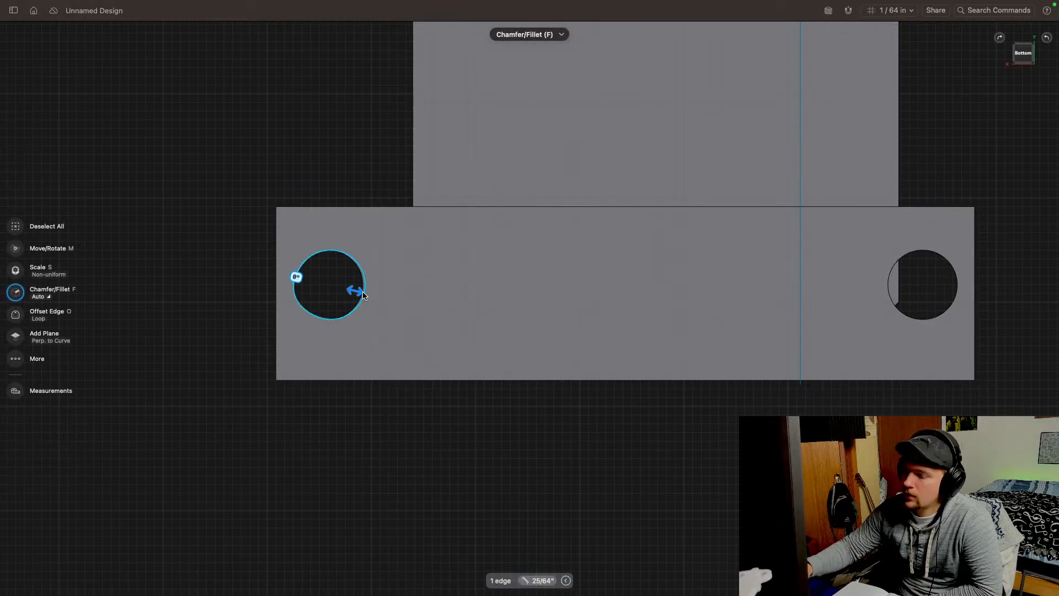
key("Escape")
left_click(369, 293)
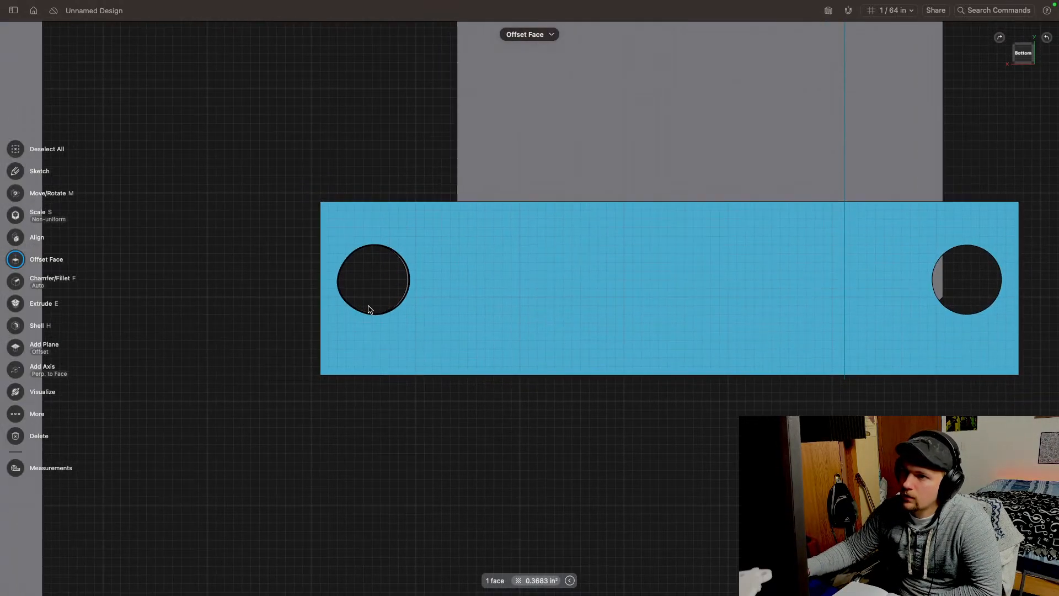
Step: Delete the misshapen hole at the extended end of the crosspiece
key("Escape")
scroll(394, 295, "up", 5)
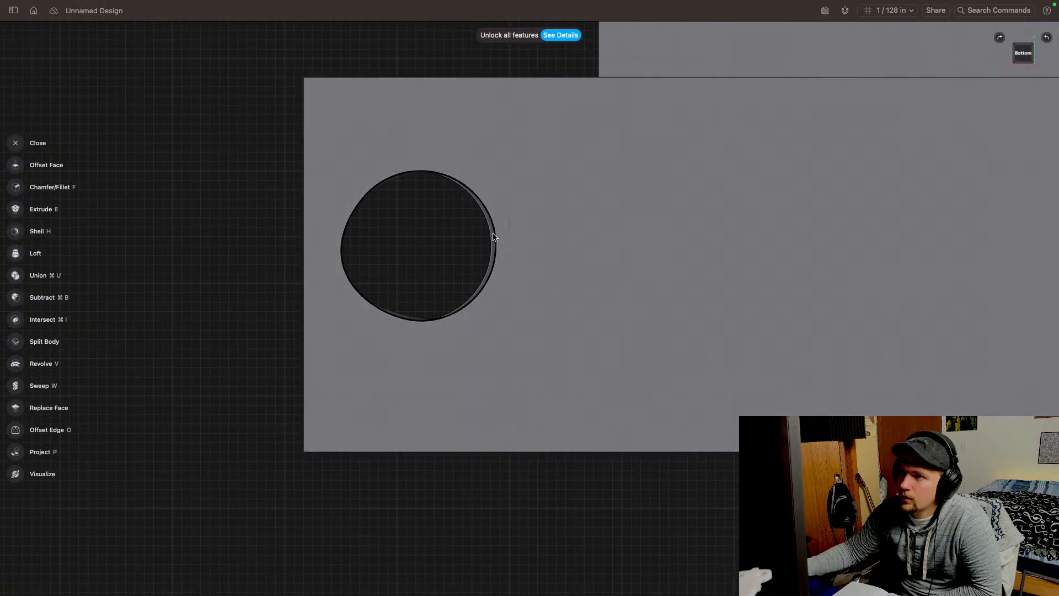
left_click(493, 236)
key("Delete")
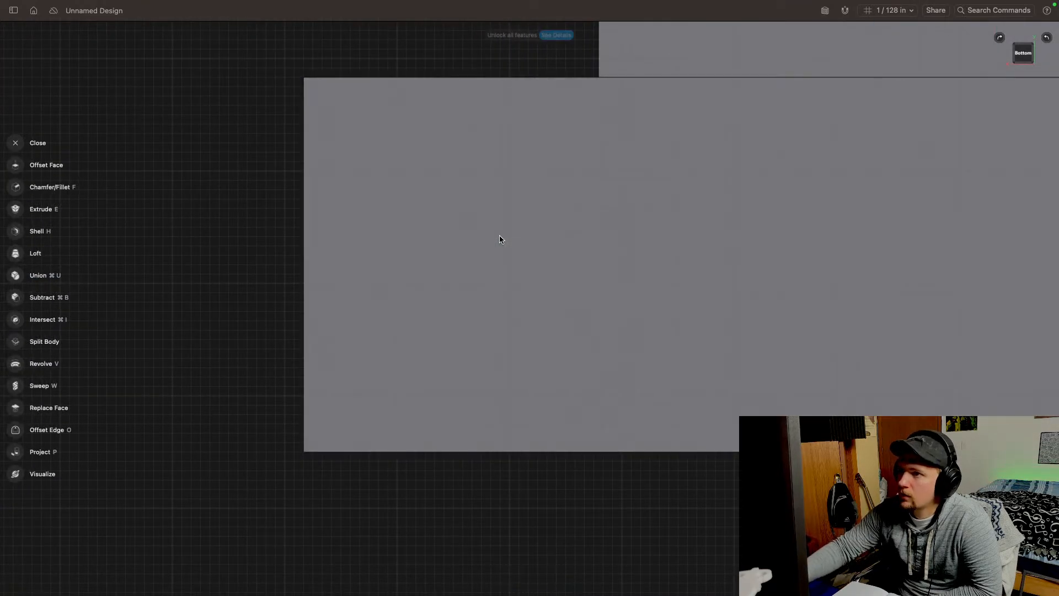
Step: Try to copy the remaining hole's lower rim 1 5/64 in toward the opposite end of the crosspiece
scroll(506, 251, "down", 6)
middle_click_drag(747, 268, 699, 273)
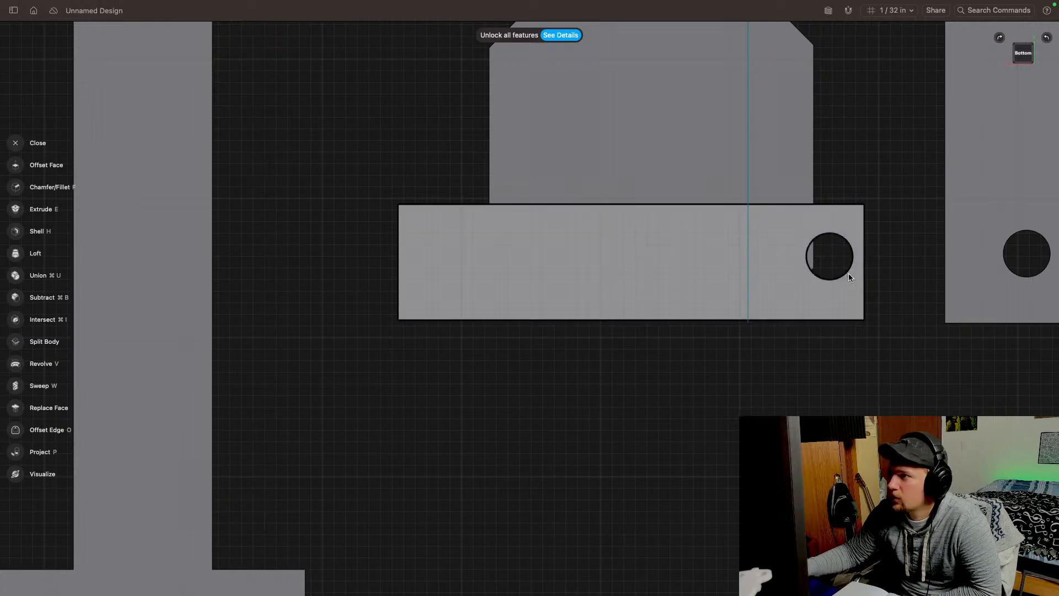
left_click(848, 272)
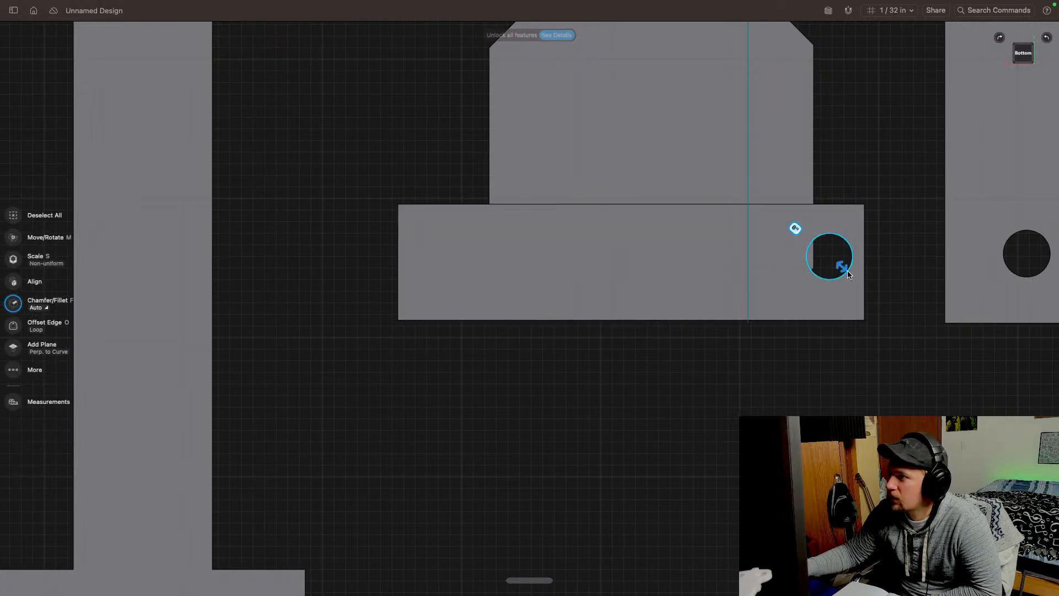
left_click(16, 241)
left_click_drag(804, 264, 406, 288)
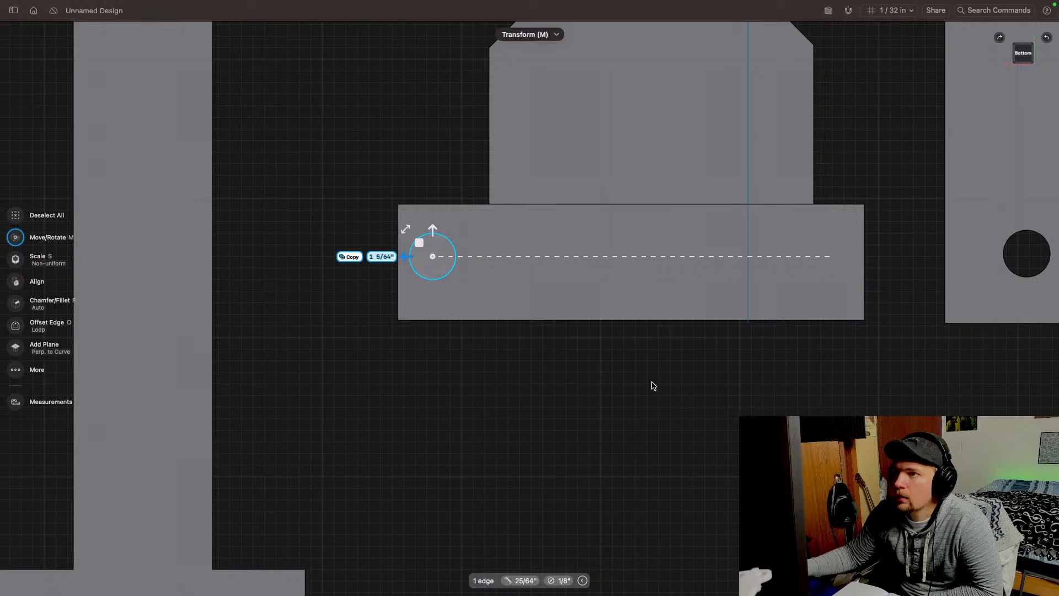
left_click(651, 382)
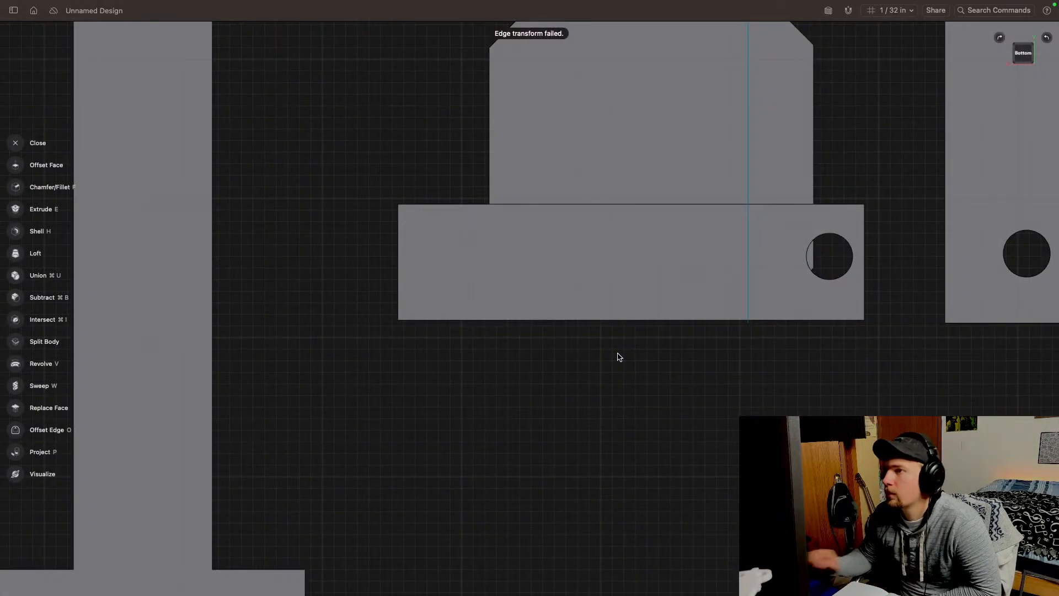
Step: Offset the crosspiece's hole-free end face inward, shortening the piece to roughly the half that contains the remaining hole
left_click_drag(1026, 56, 946, 164)
middle_click_drag(872, 323, 823, 271)
left_click_drag(1028, 56, 987, 48)
left_click(966, 273)
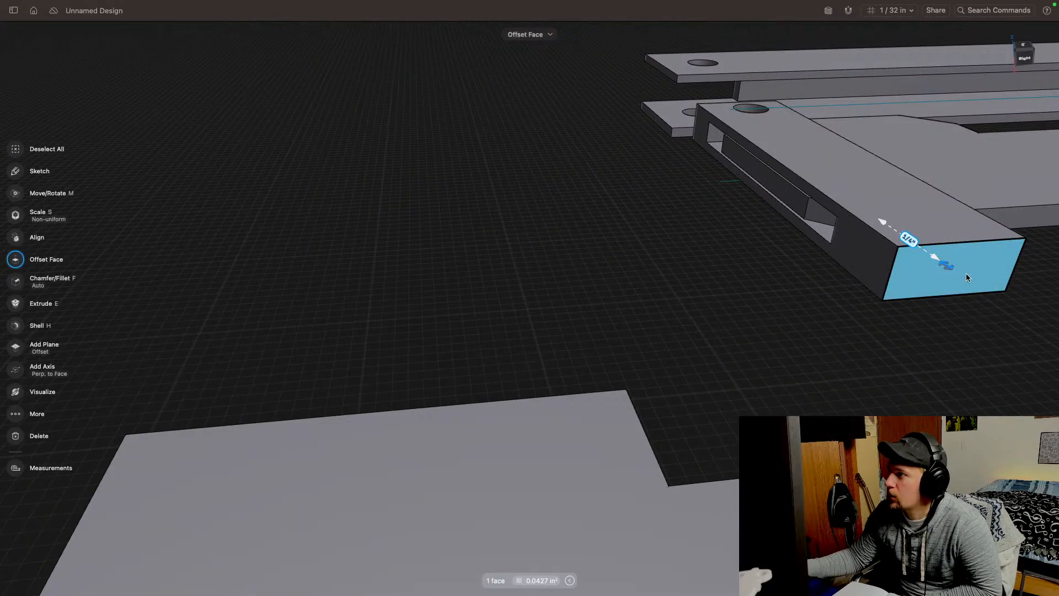
middle_click_drag(965, 273, 600, 398)
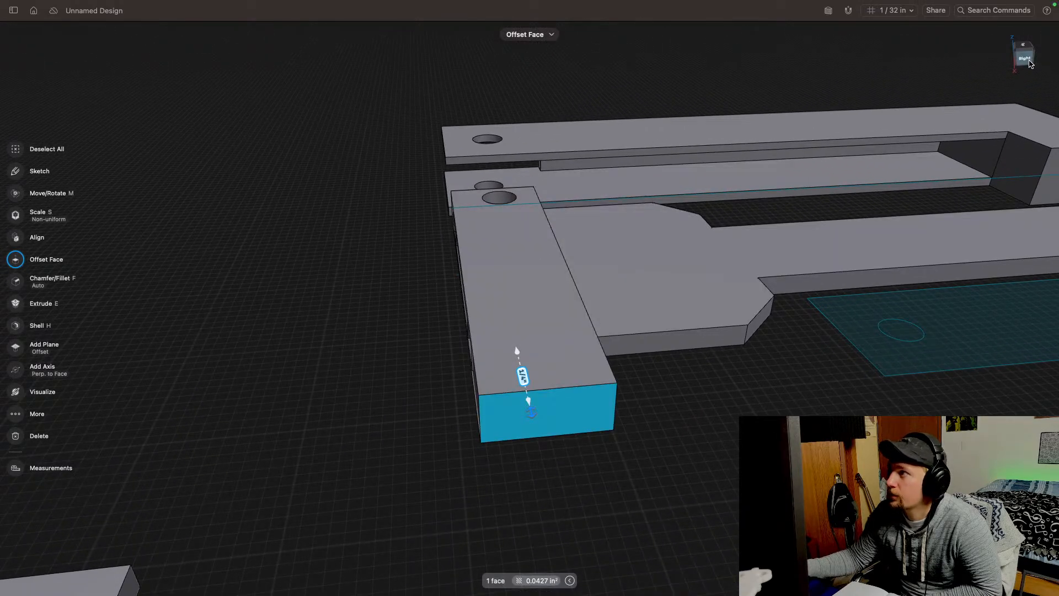
left_click_drag(1031, 63, 1034, 113)
left_click_drag(550, 449, 278, 303)
left_click(236, 389)
middle_click_drag(235, 389, 817, 407)
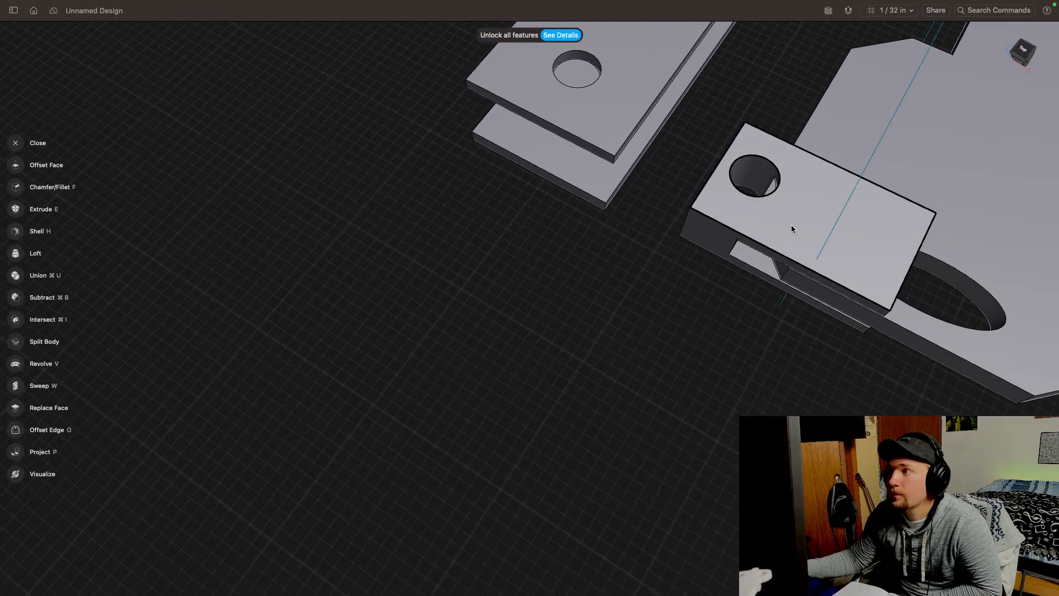
Step: Copy the shortened crosspiece, rotate the copy 180°, and move it against the cut end so its hole sits at the opposite end
left_click(792, 225)
double_click(757, 226)
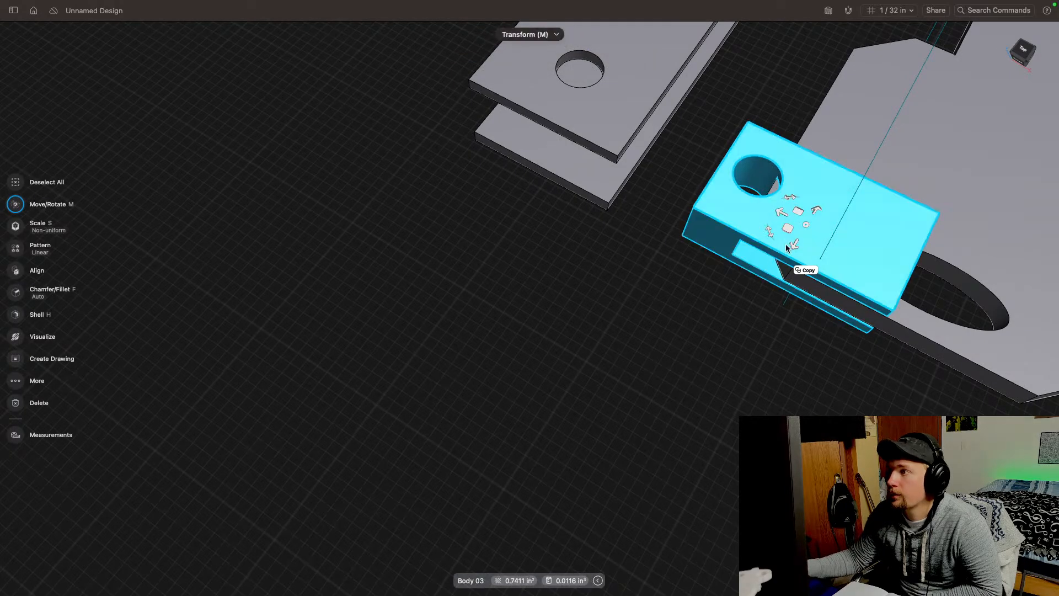
left_click(805, 271)
middle_click_drag(742, 300, 614, 303)
middle_click_drag(864, 192, 505, 298)
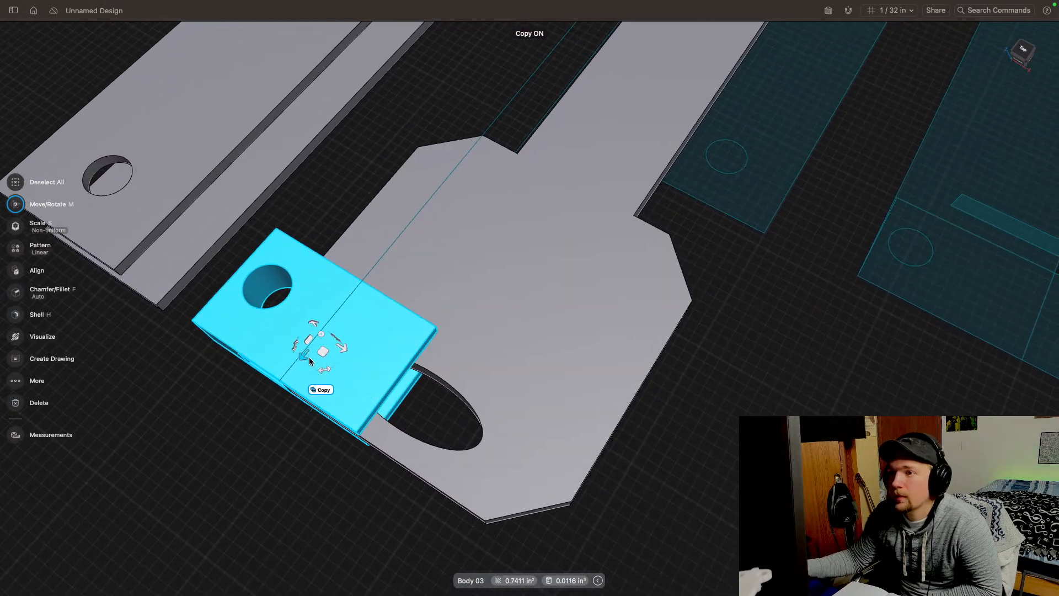
left_click_drag(327, 369, 320, 301)
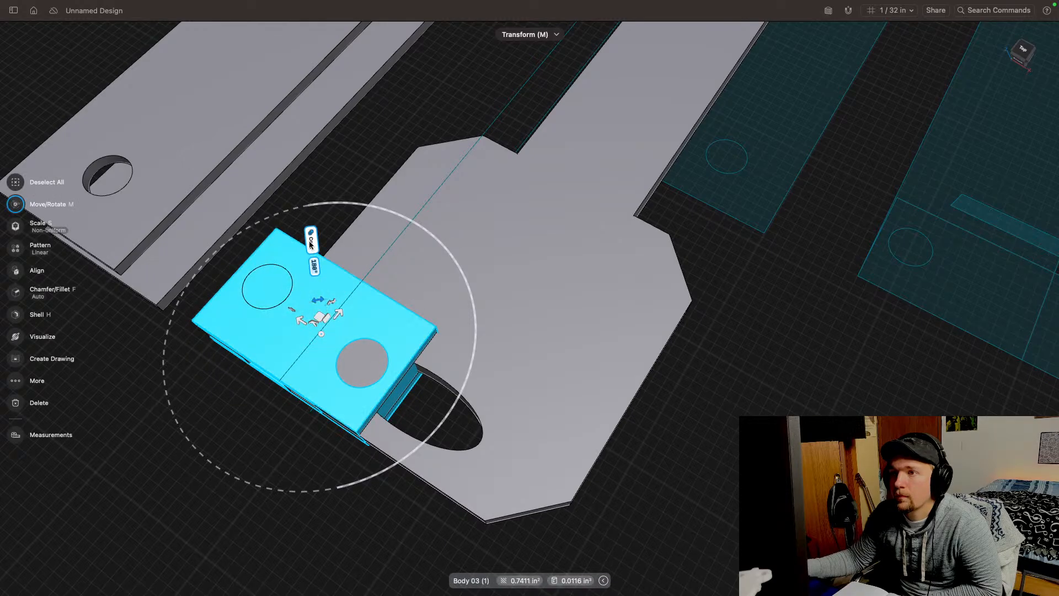
left_click_drag(342, 346, 500, 468)
left_click(424, 526)
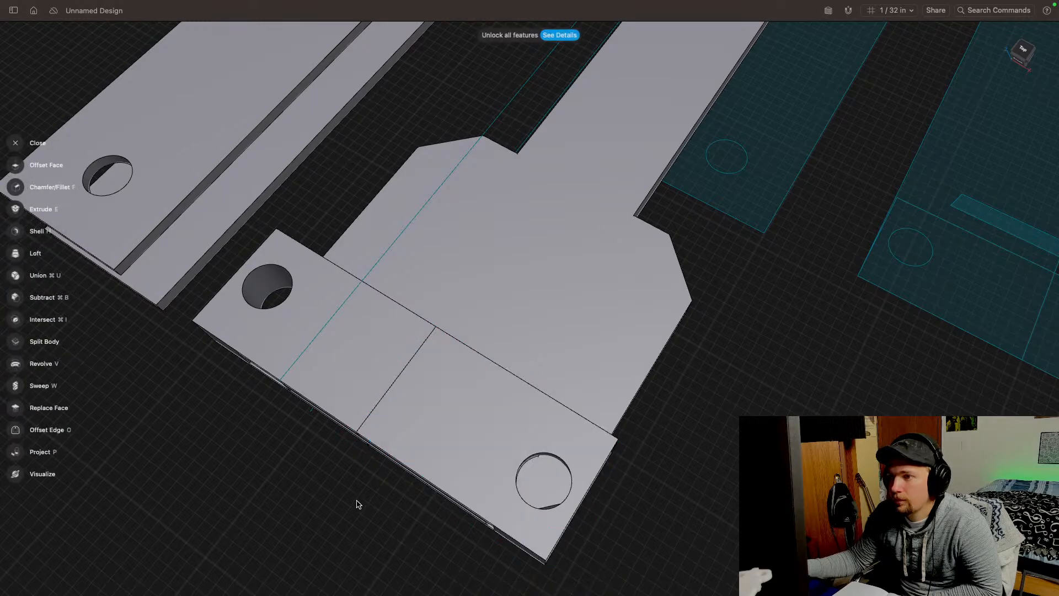
Step: Union the two crosspiece halves into one body without keeping the originals
middle_click_drag(358, 501, 568, 482)
left_click(17, 276)
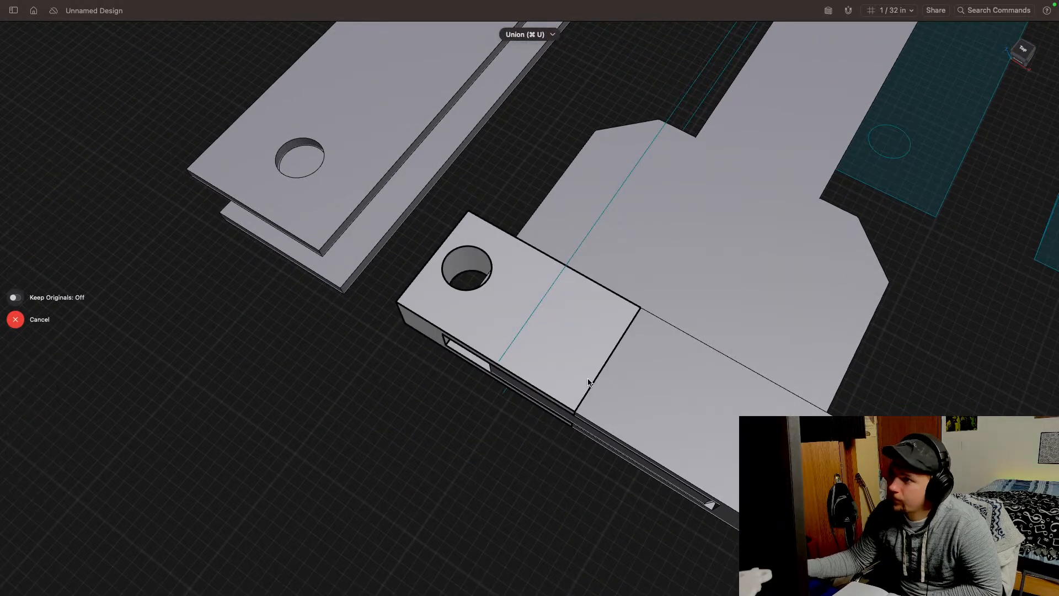
left_click(627, 397)
left_click(10, 290)
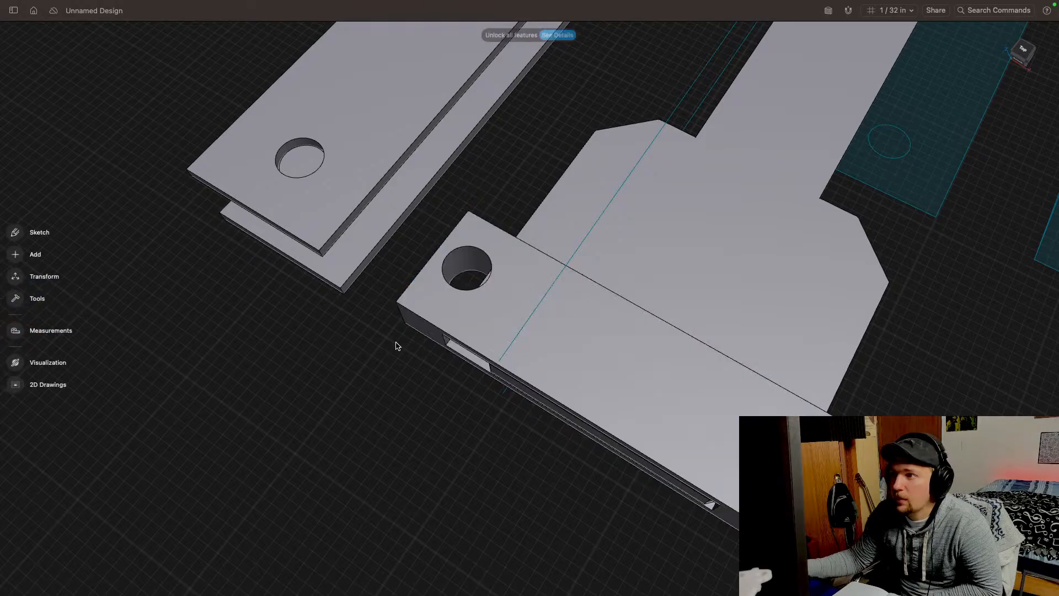
Step: Move the joined crosspiece sideways to center it on the middle bar's wide end, and shift it 3/64 in away from the bar
scroll(565, 465, "right", 5)
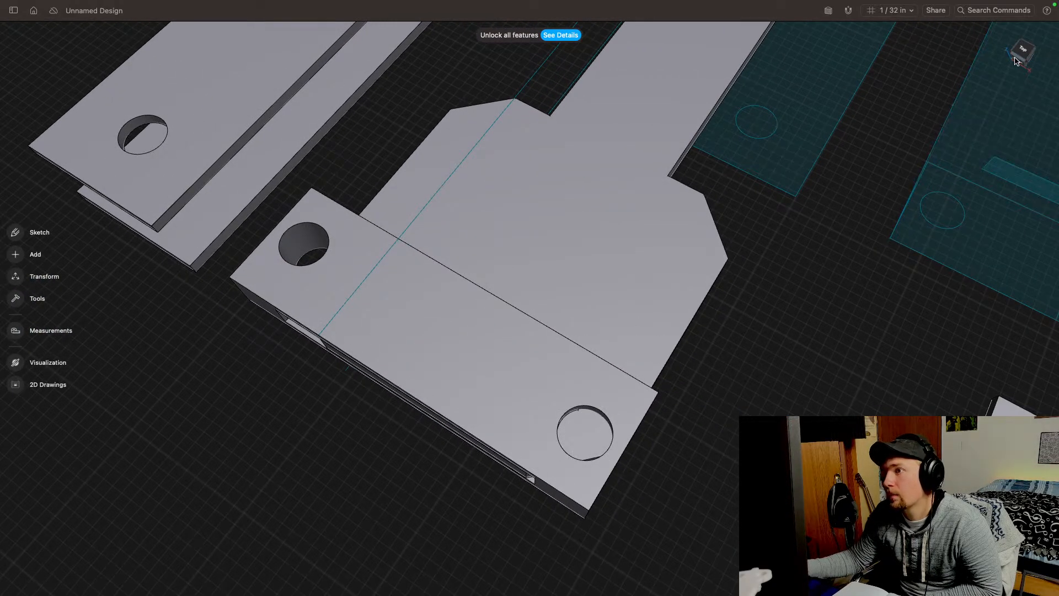
left_click_drag(1017, 61, 1031, 57)
scroll(938, 341, "down", 5)
scroll(298, 518, "up", 2)
middle_click_drag(298, 518, 516, 515)
left_click(1021, 61)
left_click(1024, 47)
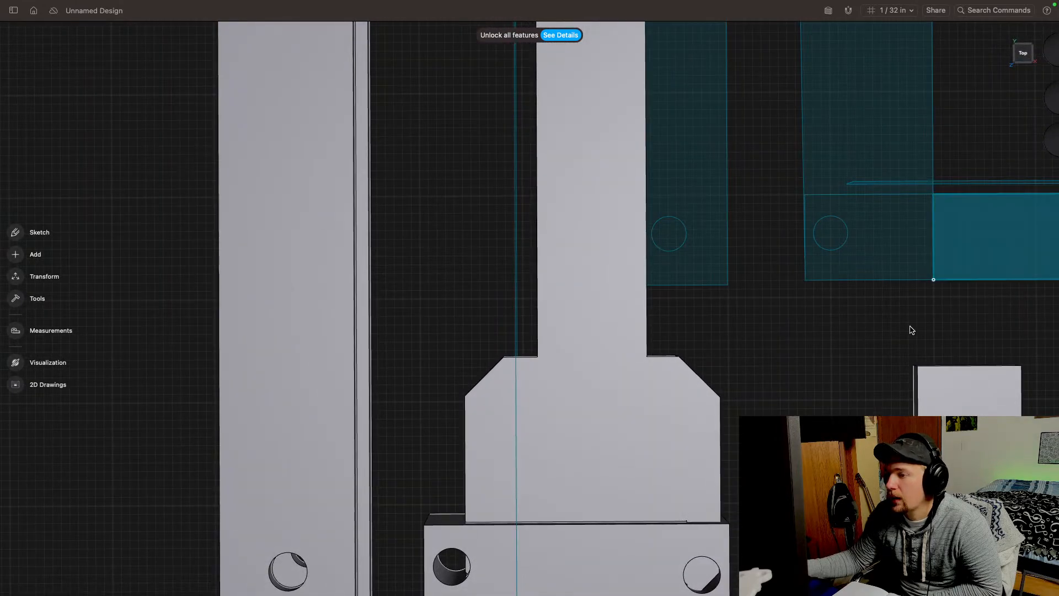
scroll(788, 256, "down", 3)
left_click(560, 375)
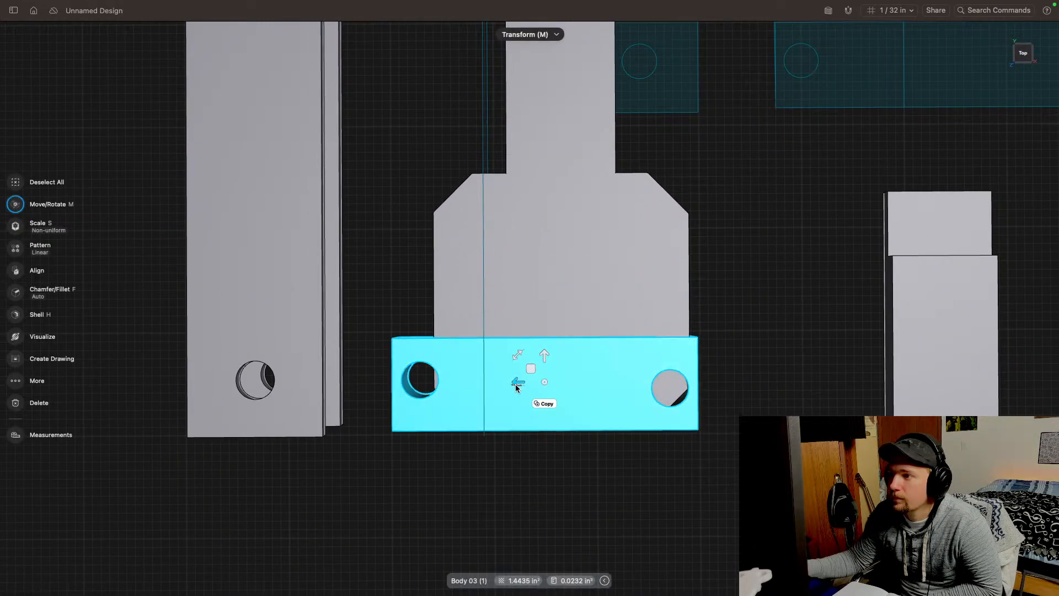
left_click_drag(523, 385, 588, 371)
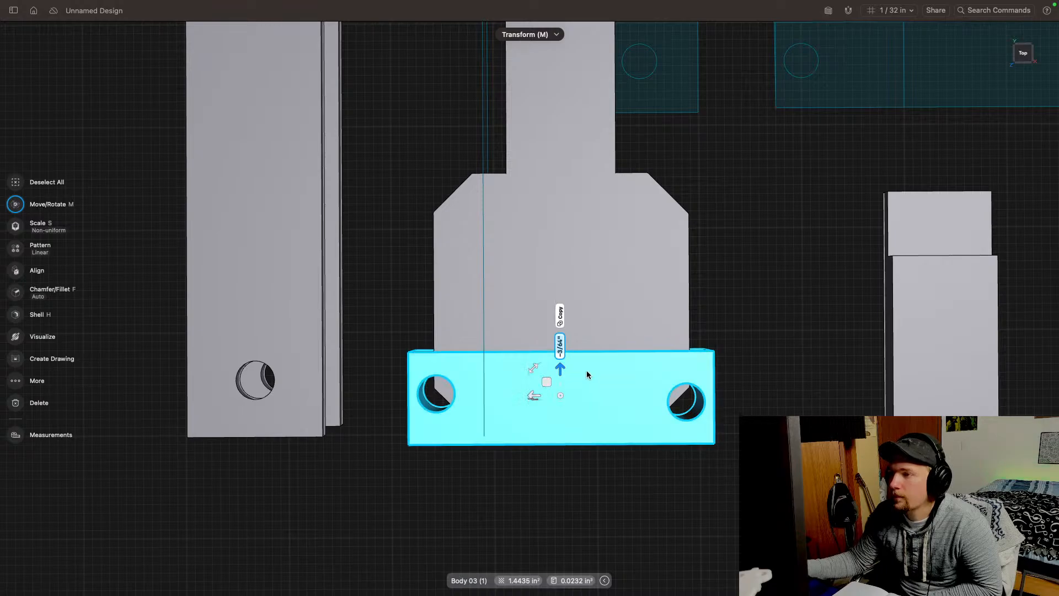
middle_click_drag(595, 426, 560, 363)
mouse_move(501, 333)
left_click_drag(501, 335, 496, 337)
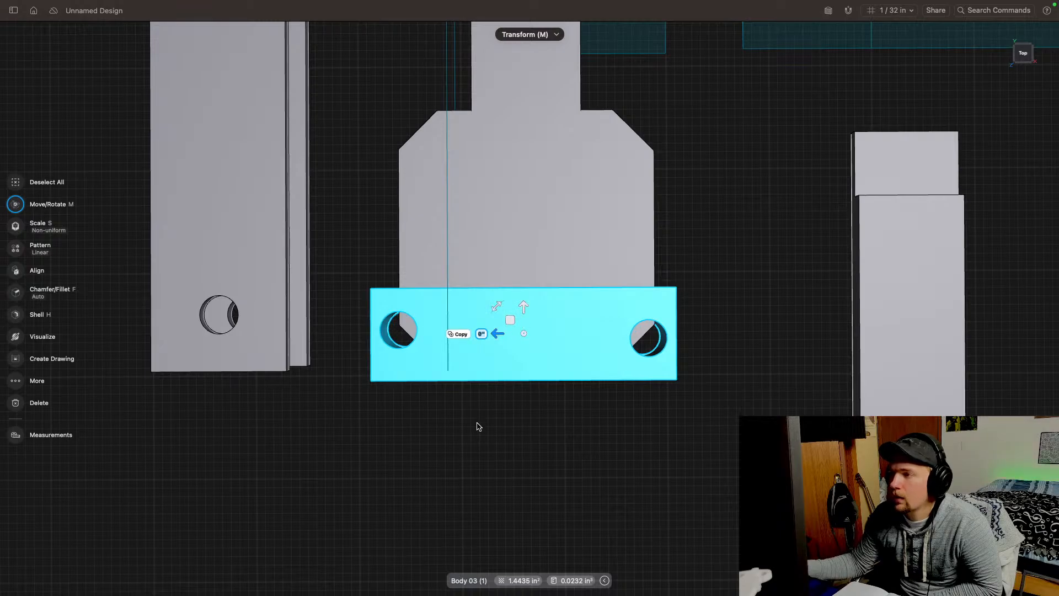
middle_click_drag(479, 427, 479, 410)
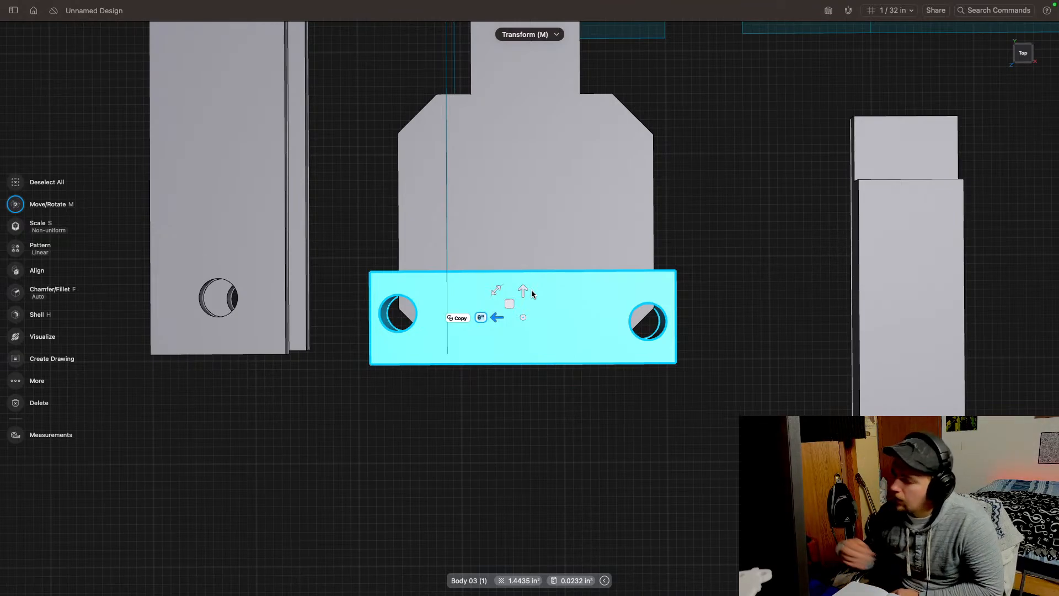
Step: Select all bodies and sketches in the design, delete them, and undo the deletion
middle_click_drag(866, 205, 483, 296)
scroll(651, 261, "down", 10)
scroll(520, 315, "up", 10)
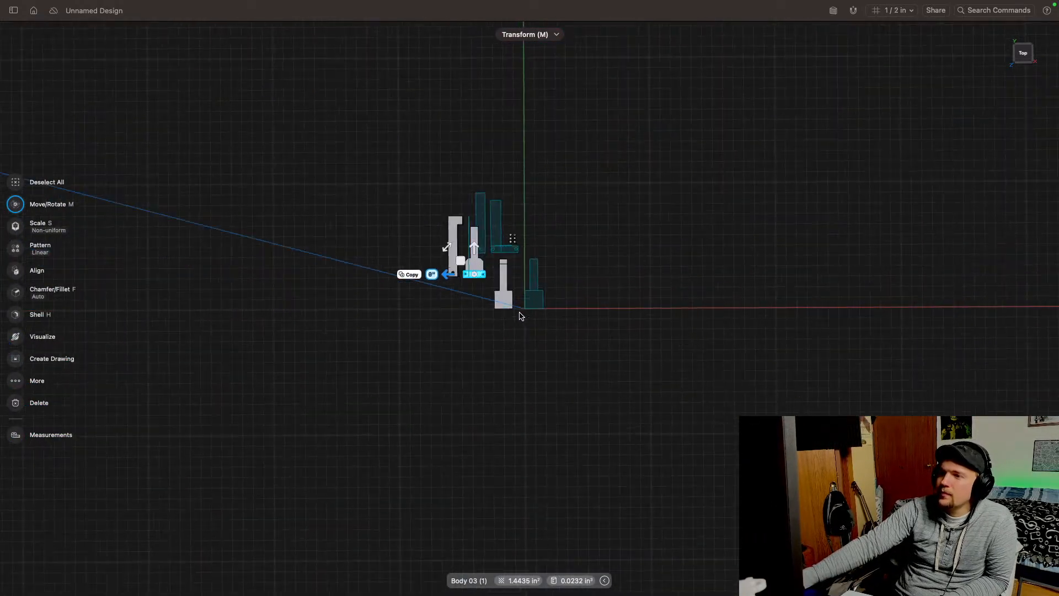
middle_click_drag(651, 270, 791, 323)
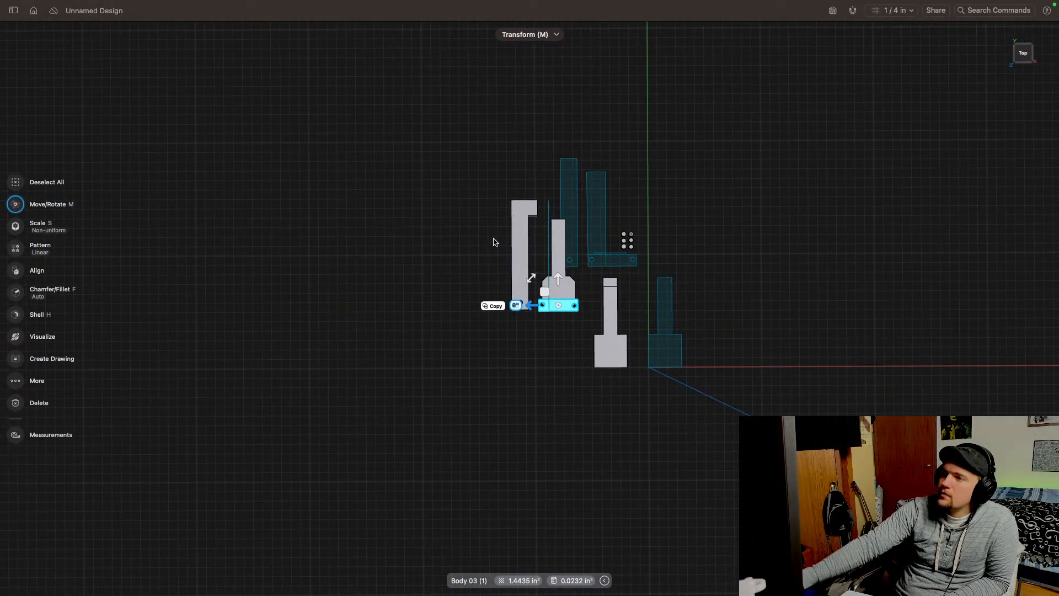
mouse_move(745, 453)
left_mouse_down()
mouse_move(655, 256)
mouse_move(543, 182)
left_mouse_up()
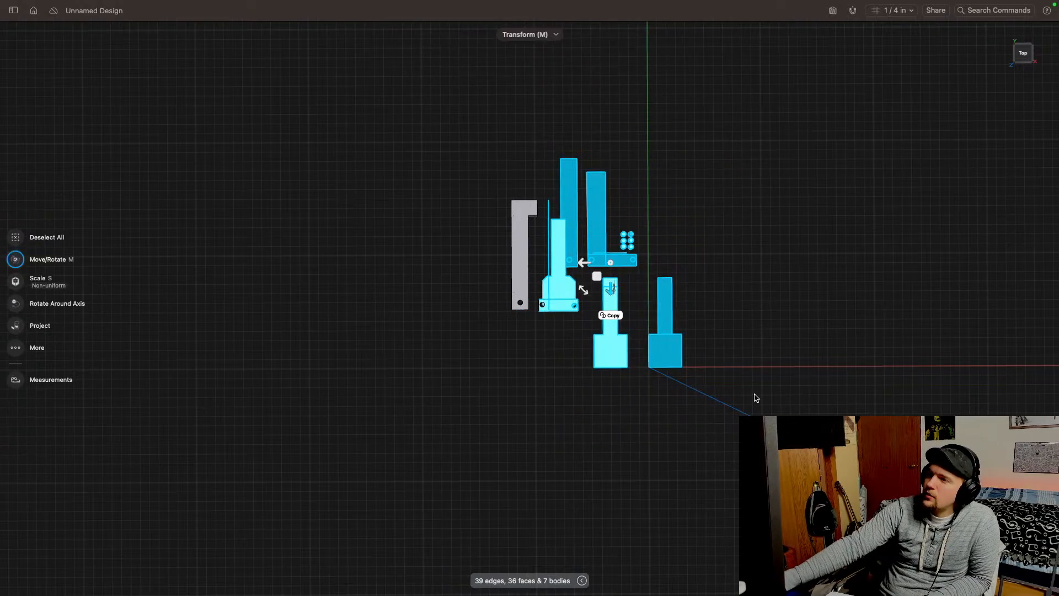
left_click_drag(837, 473, 460, 168)
key("Delete")
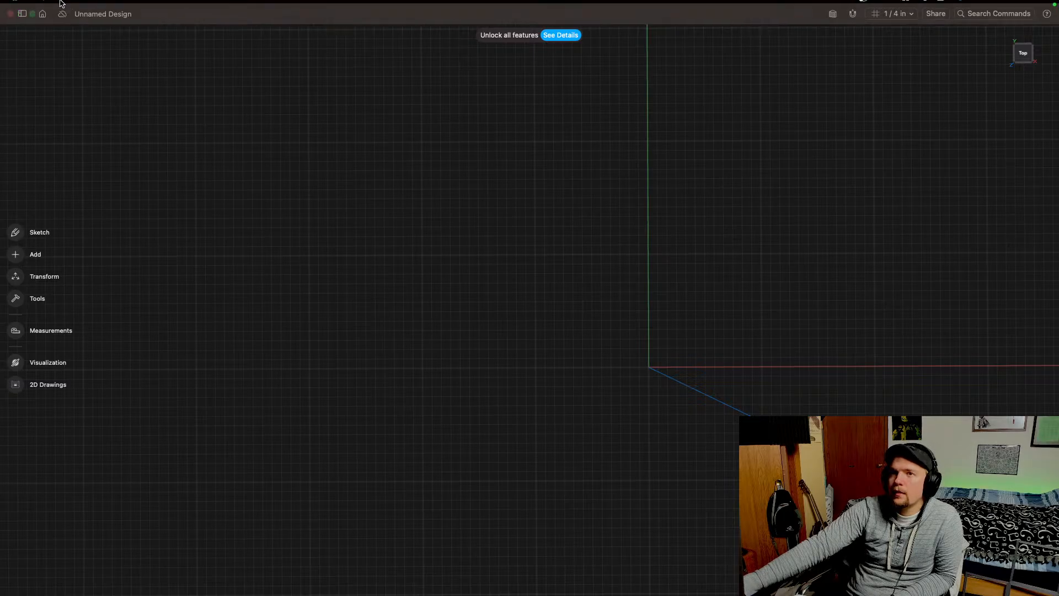
key("super+z")
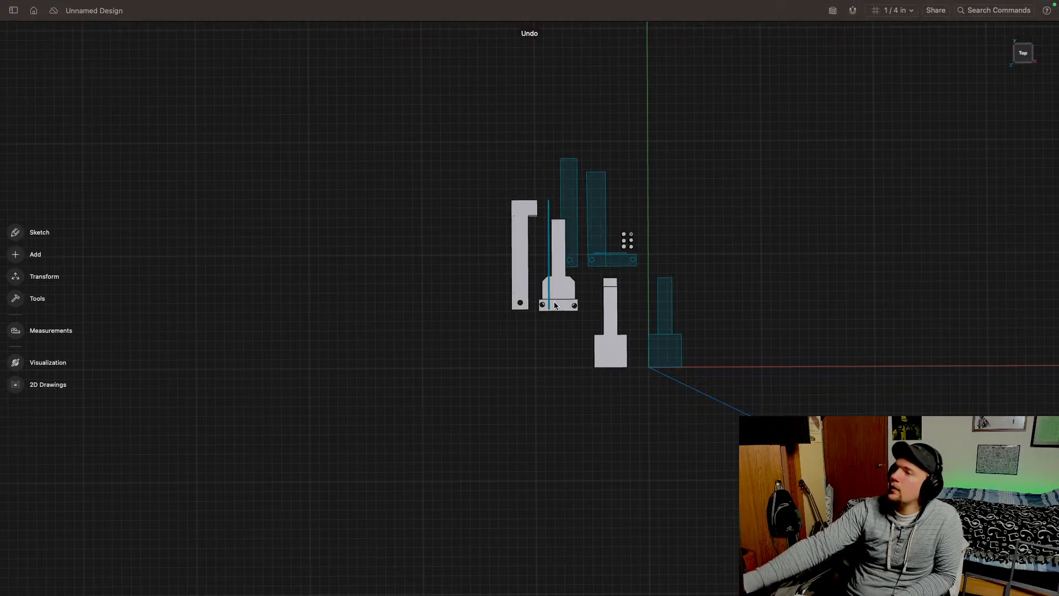
Step: Extrude the longer crosspiece sketch region containing one hole, beside the small cylinders, upward by 1/8 in
scroll(555, 219, "up", 8)
middle_click_drag(662, 320, 380, 432)
left_click(617, 247)
scroll(594, 315, "up", 5)
scroll(623, 329, "up", 6)
middle_click_drag(568, 254, 595, 335)
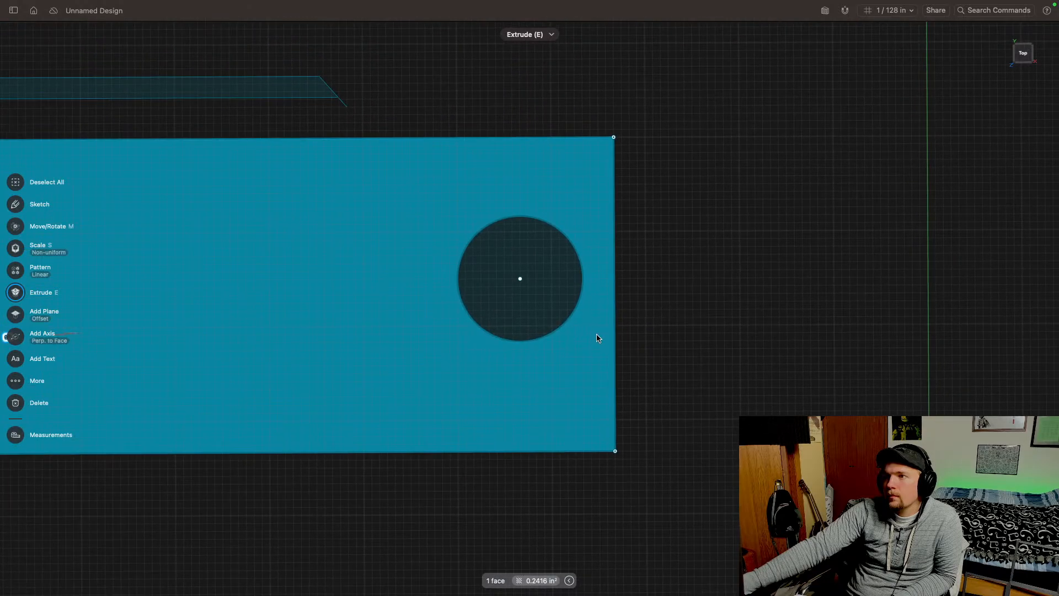
middle_click_drag(367, 302, 542, 300)
scroll(486, 283, "down", 6)
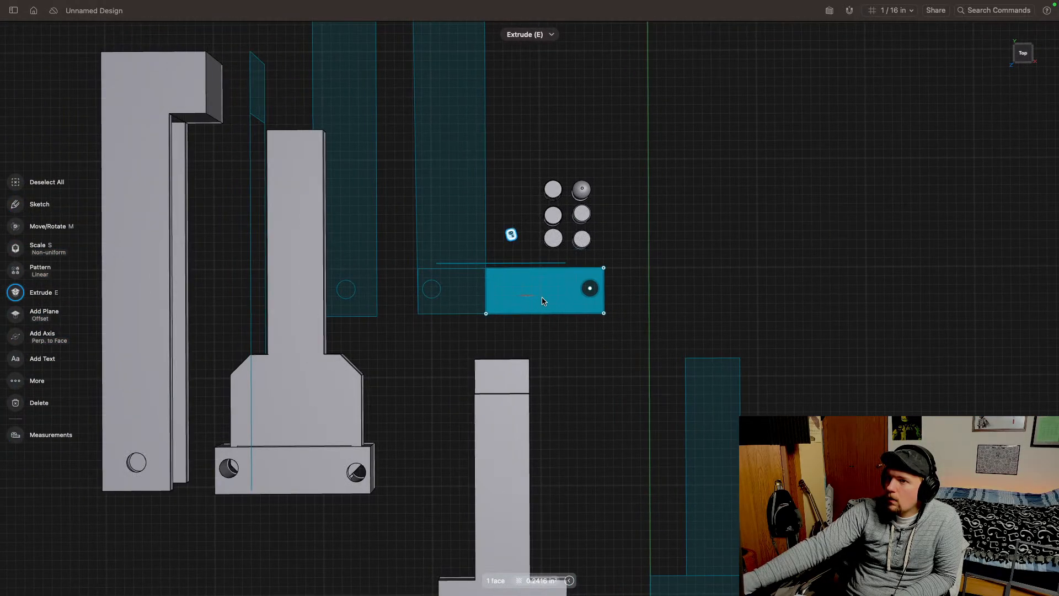
left_click_drag(1027, 56, 1026, 32)
left_click_drag(527, 292, 531, 280)
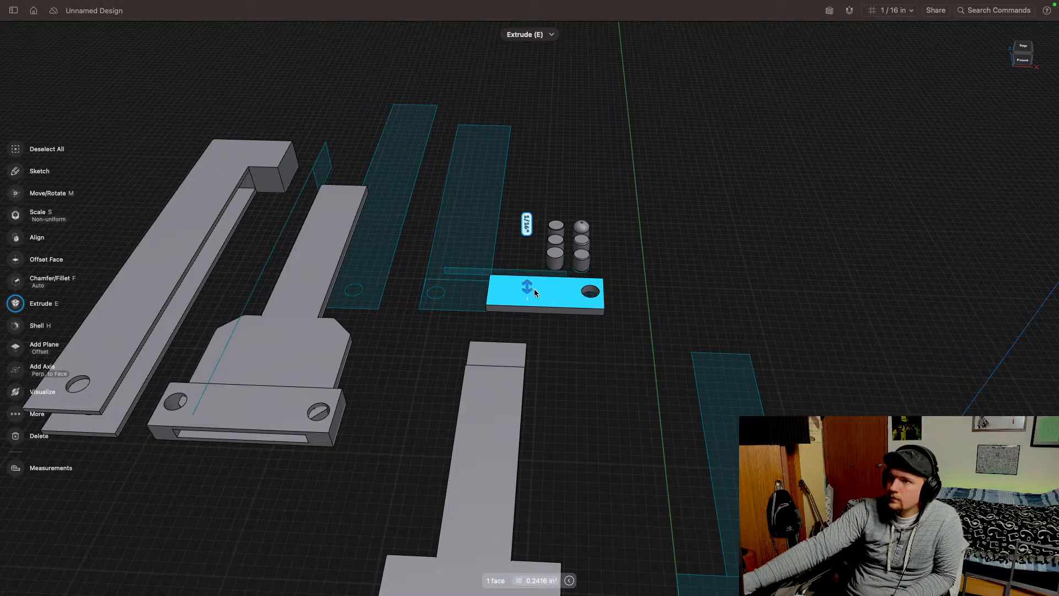
left_click_drag(534, 290, 533, 281)
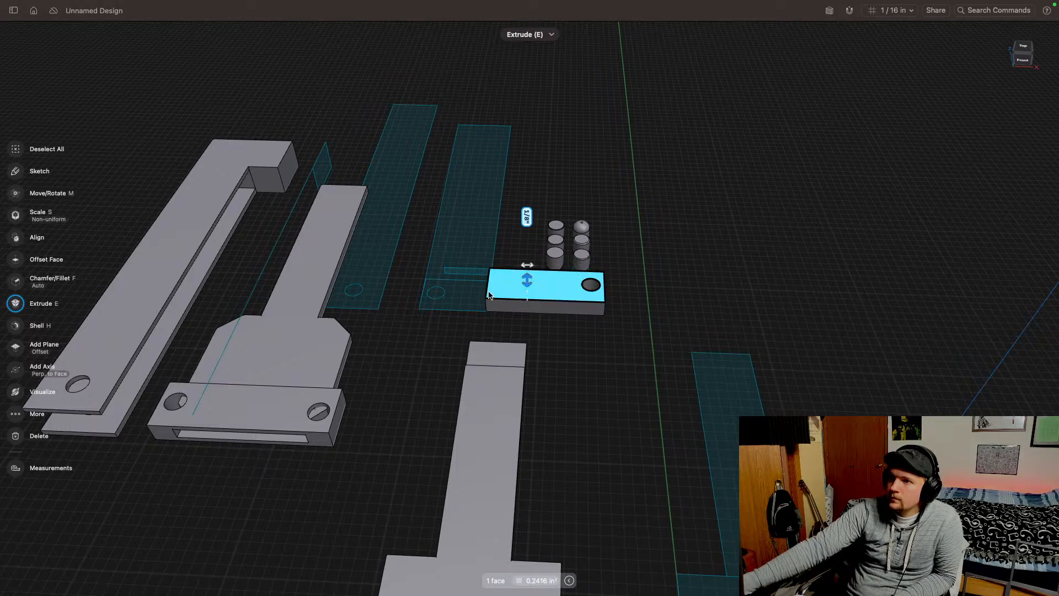
Step: Extrude the adjoining shorter sketch region with the other hole to match the neighboring block's height
left_click(467, 292)
left_click_drag(465, 291, 468, 277)
left_click(578, 372)
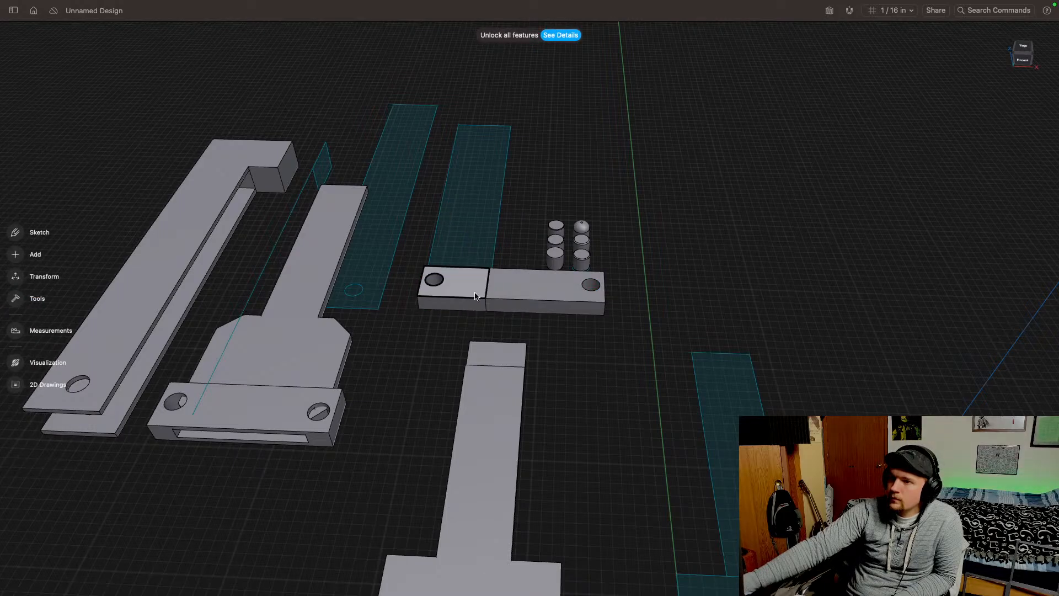
left_click(469, 288)
left_click(409, 365)
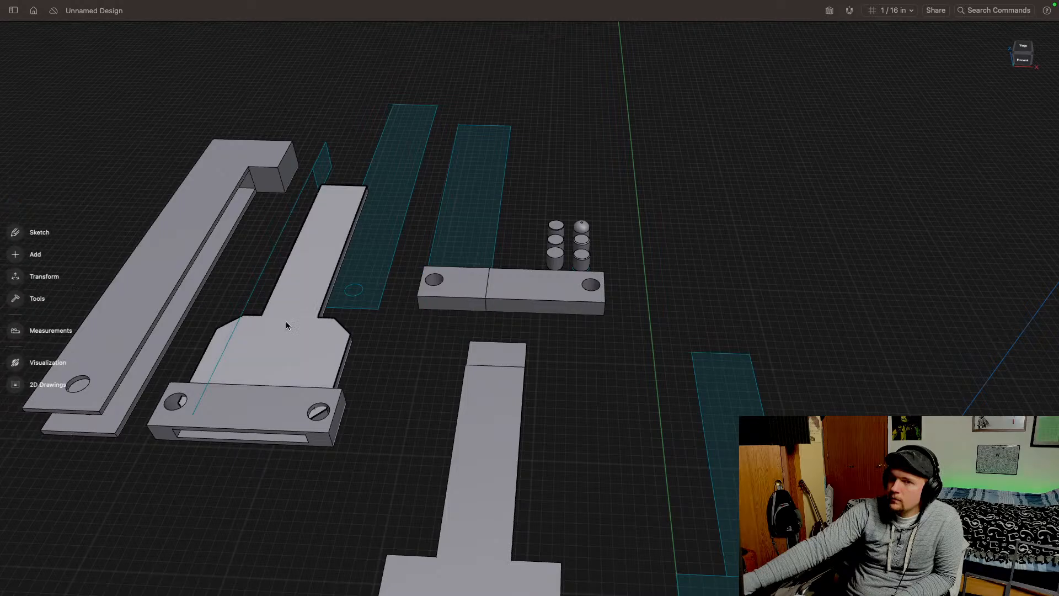
Step: Union the two newly extruded blocks into a single two-hole bar without keeping the originals, and select the bar
left_click(15, 299)
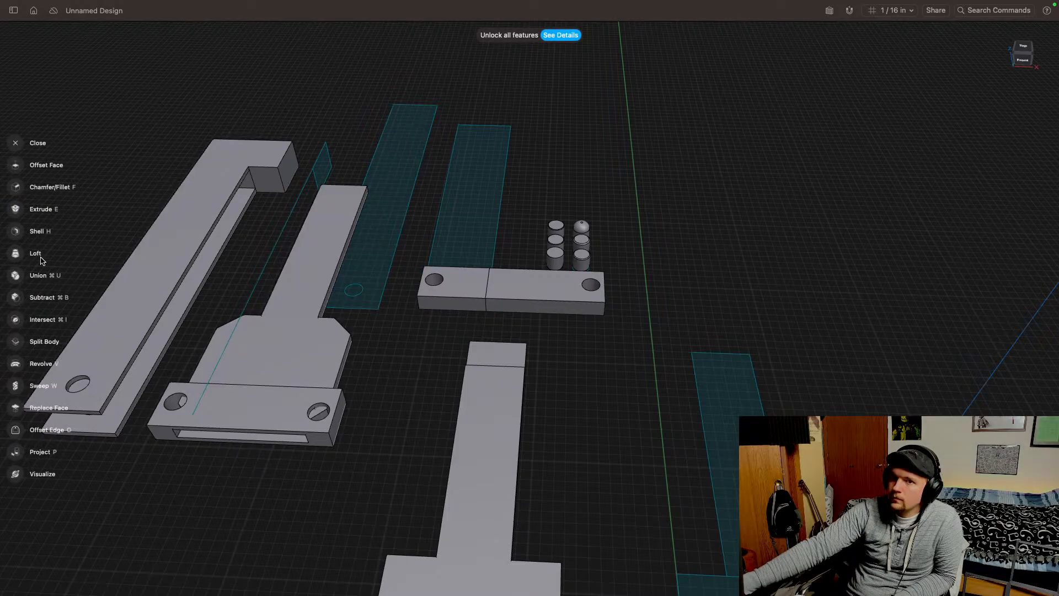
left_click(37, 282)
left_click(446, 281)
left_click(524, 284)
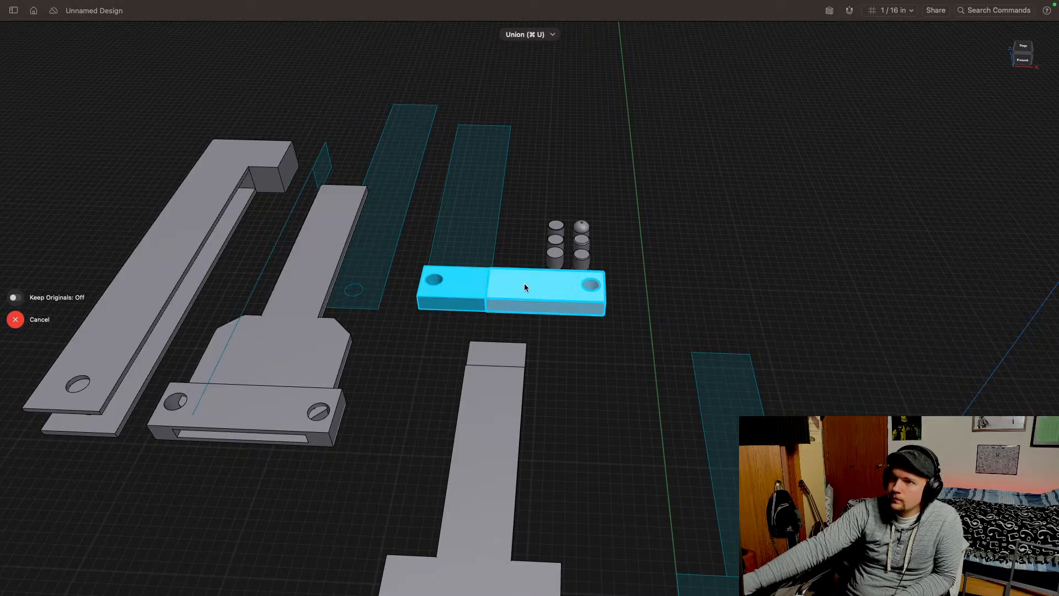
left_click(15, 287)
scroll(621, 236, "left", 5)
left_click(621, 238)
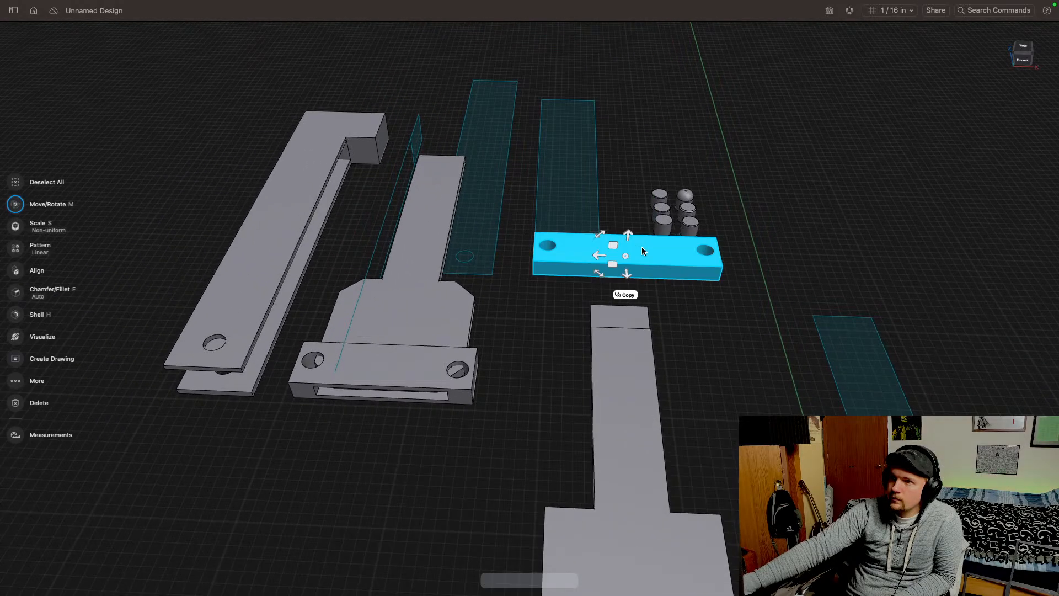
Step: Move the new two-hole bar from its sketch to just in front of the old crosspiece on the wide plate
left_click_drag(613, 265, 375, 396)
scroll(575, 359, "left", 5)
scroll(643, 350, "down", 3)
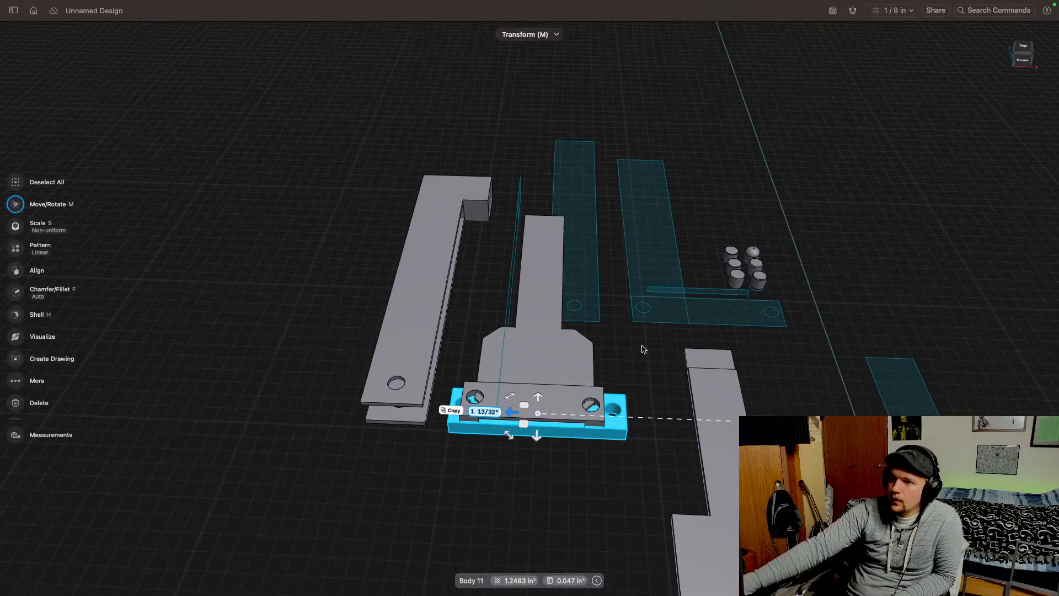
left_click(1023, 65)
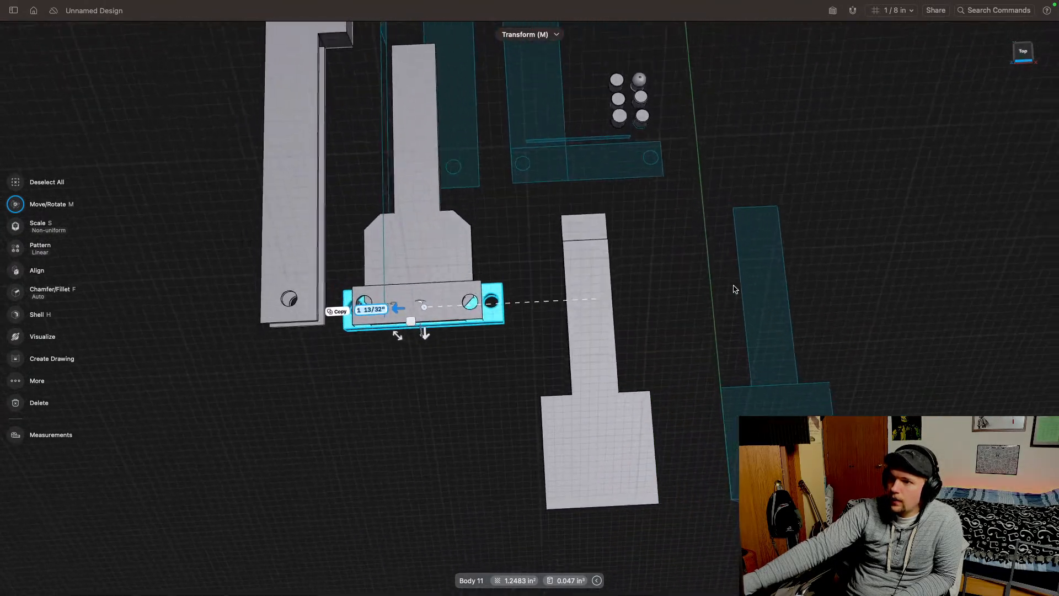
middle_click_drag(788, 222, 838, 191)
left_click_drag(1033, 67, 1021, 96)
middle_click_drag(864, 315, 677, 348)
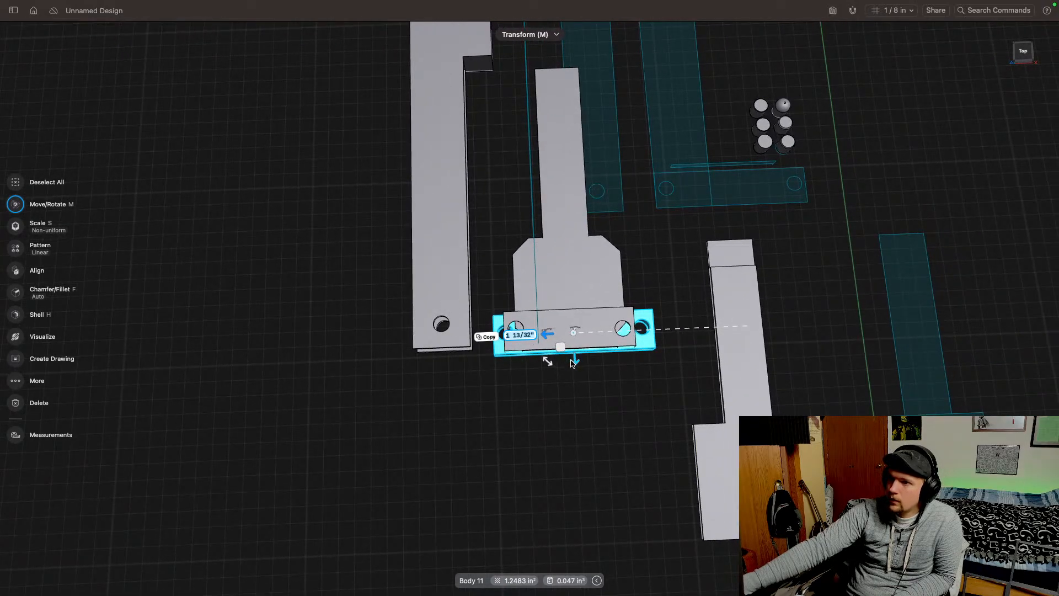
left_click_drag(572, 363, 578, 410)
Step: Delete the old slotted two-hole crosspiece body at the front end of the wide plate
left_click(575, 329)
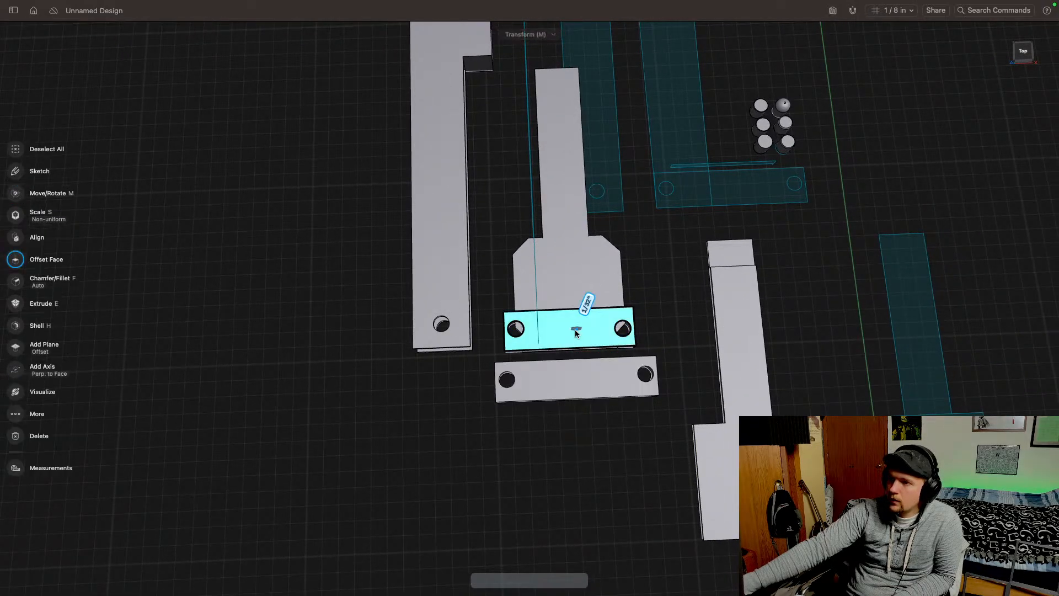
key("Delete")
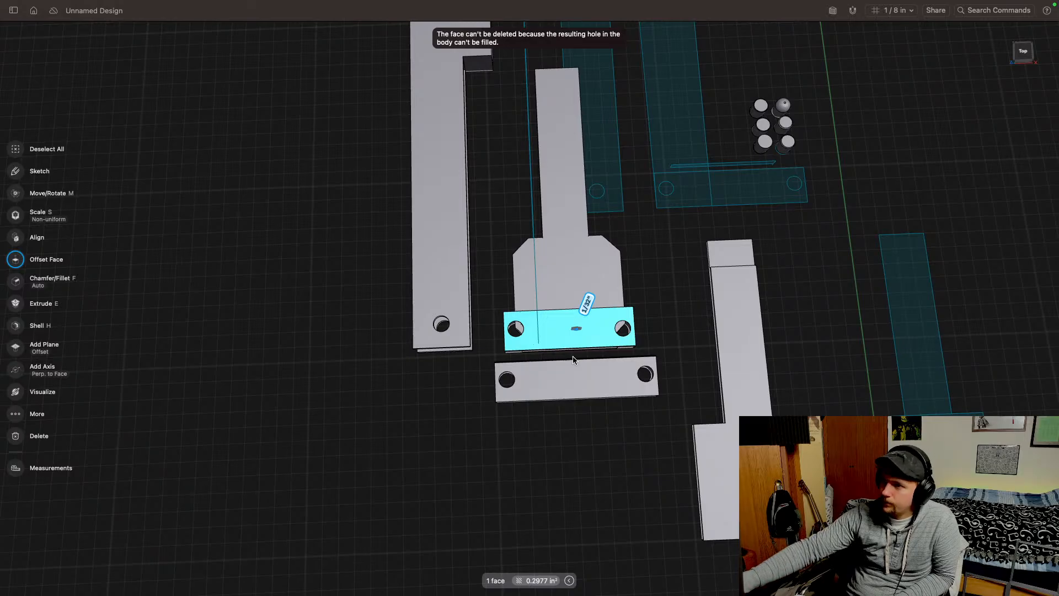
left_click(593, 324)
double_click(577, 324)
key("Delete")
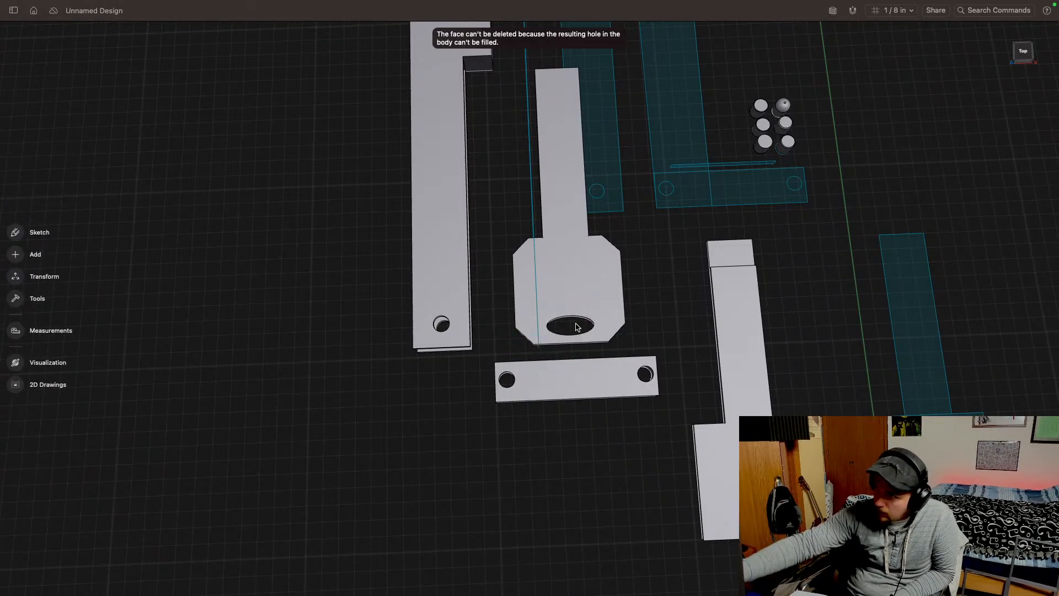
Step: Move the plate with the oval hole forward until its front edge lines up with the two-hole bar's front edge
scroll(570, 406, "up", 5)
scroll(610, 438, "right", 5)
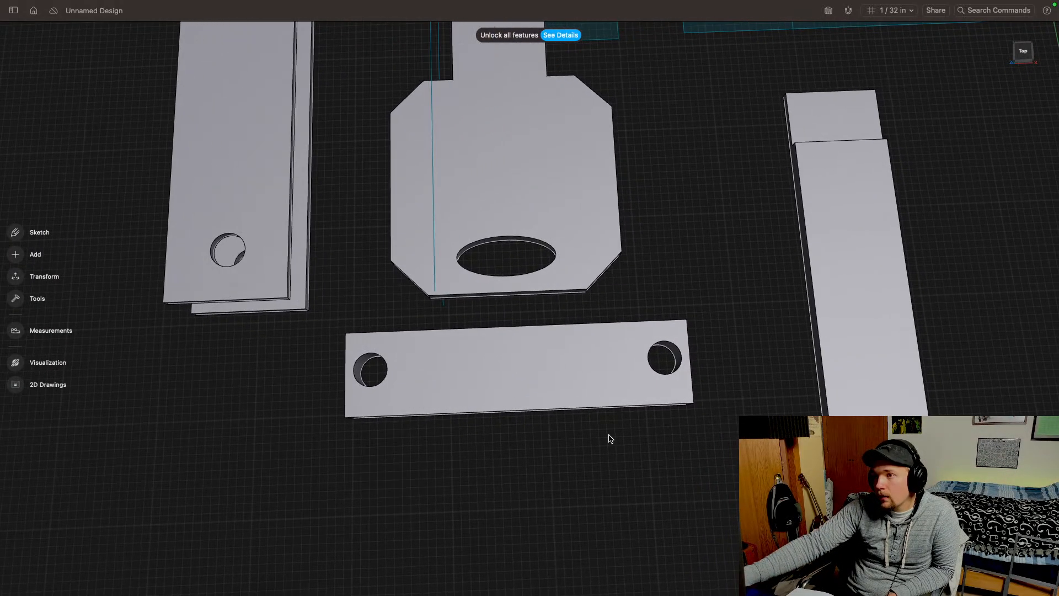
double_click(516, 246)
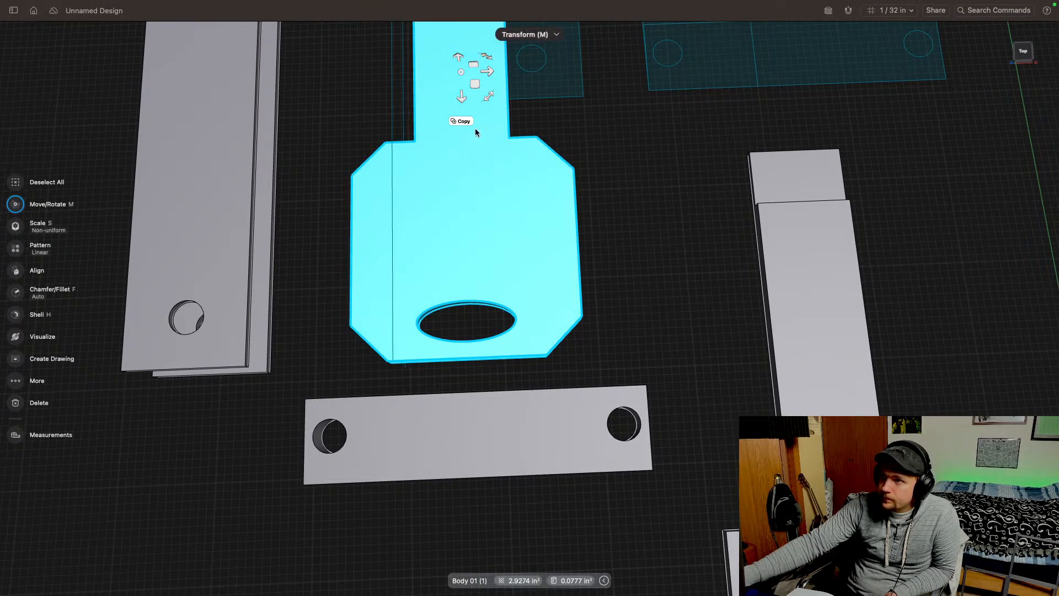
left_click_drag(464, 132, 488, 195)
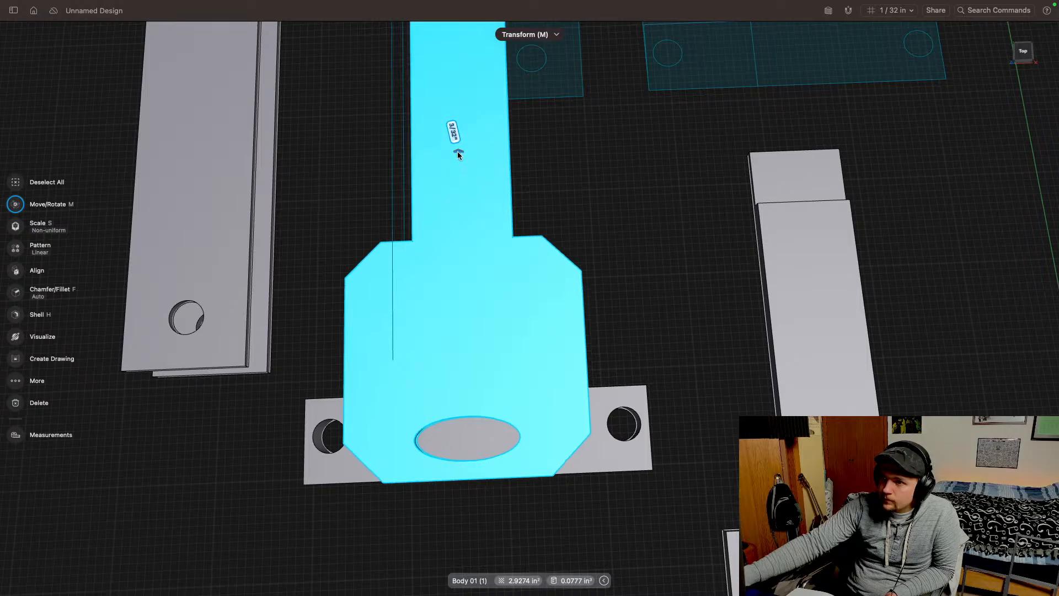
left_click(659, 286)
scroll(828, 193, "left", 3)
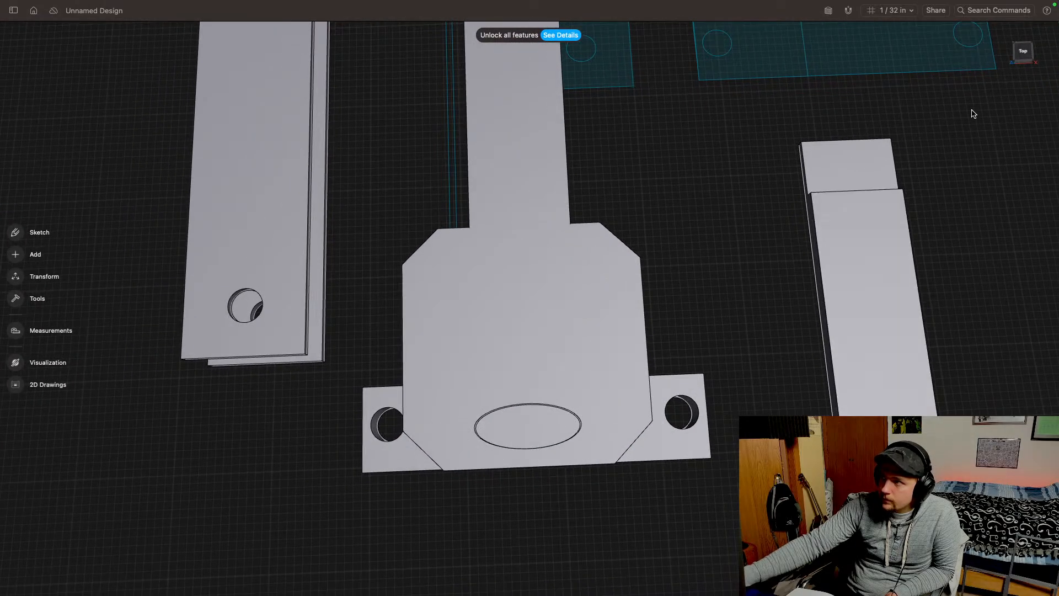
Step: Sketch a circle at the centre of the two-hole bar and set its diameter to 1/8 in
left_click(1028, 56)
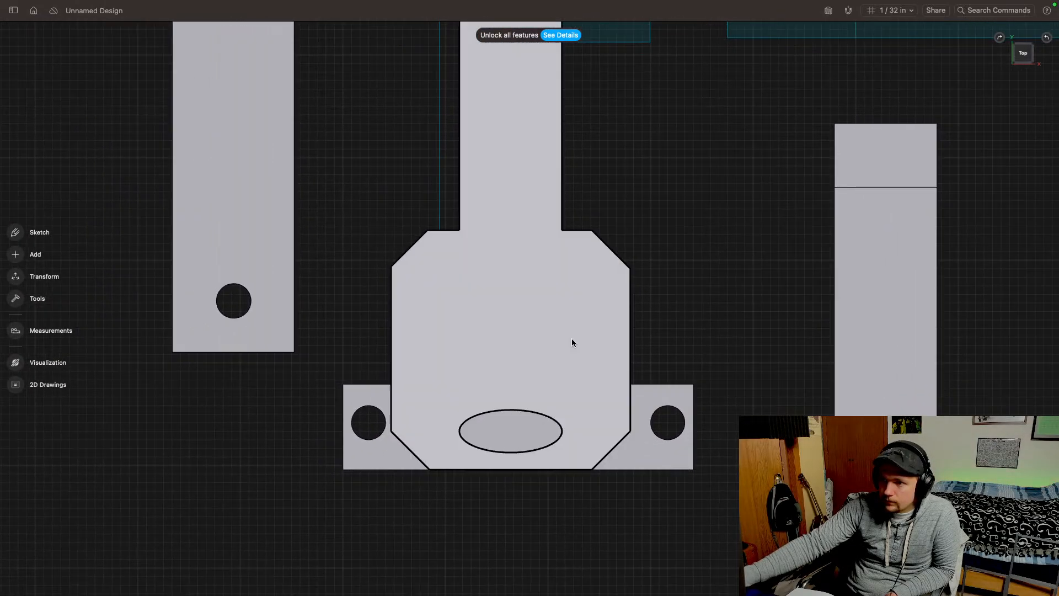
left_click(15, 234)
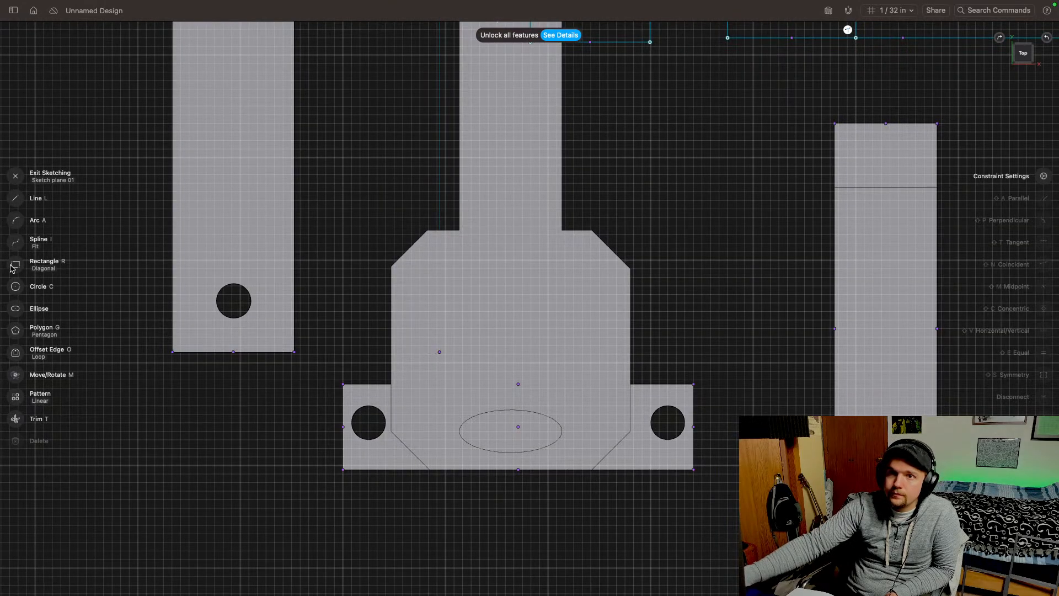
left_click(16, 287)
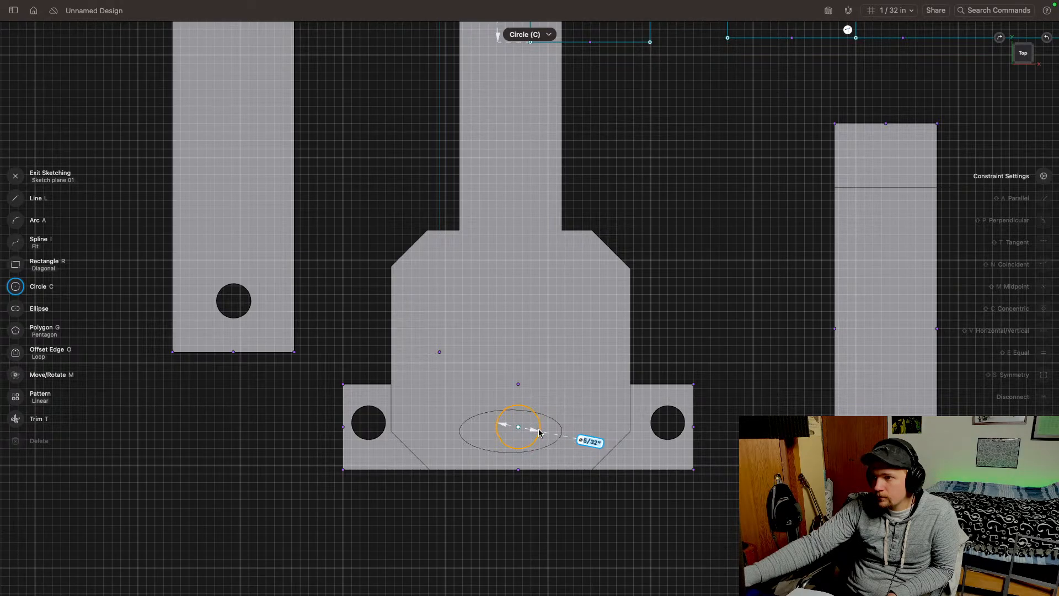
left_click(539, 430)
left_click(591, 428)
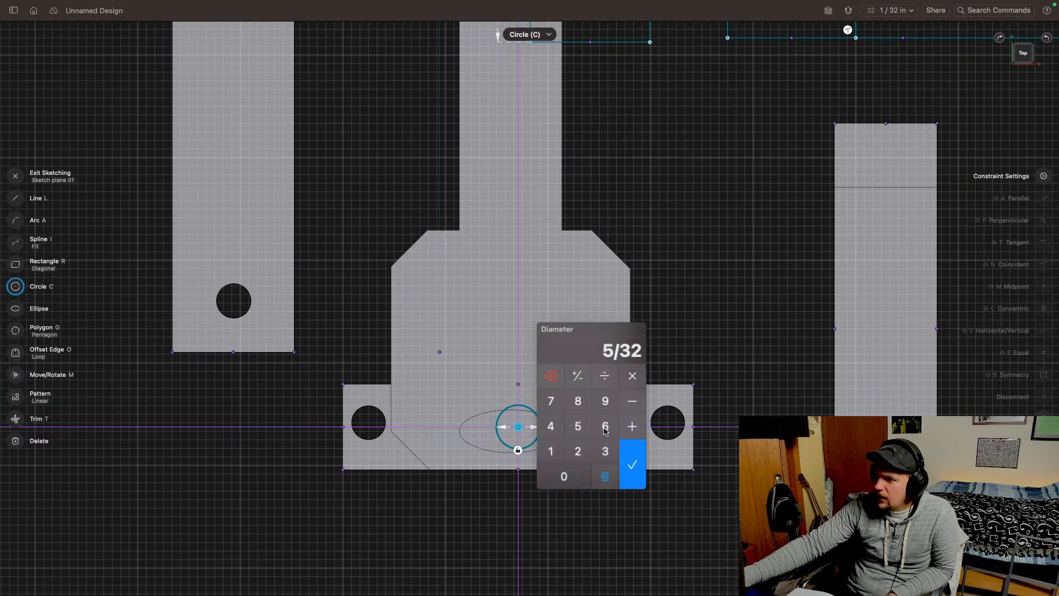
left_click(612, 476)
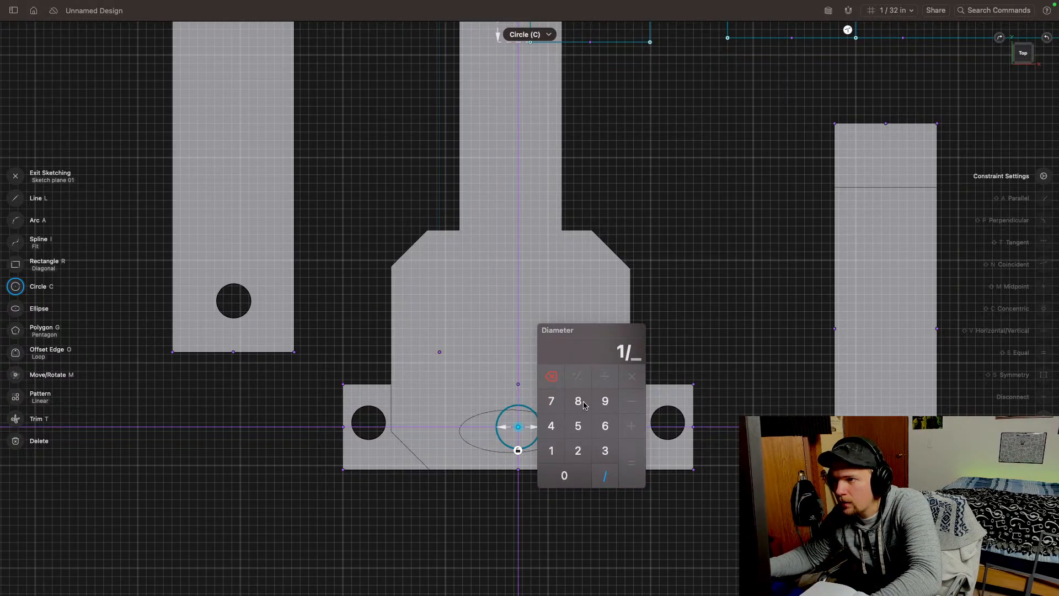
left_click(607, 476)
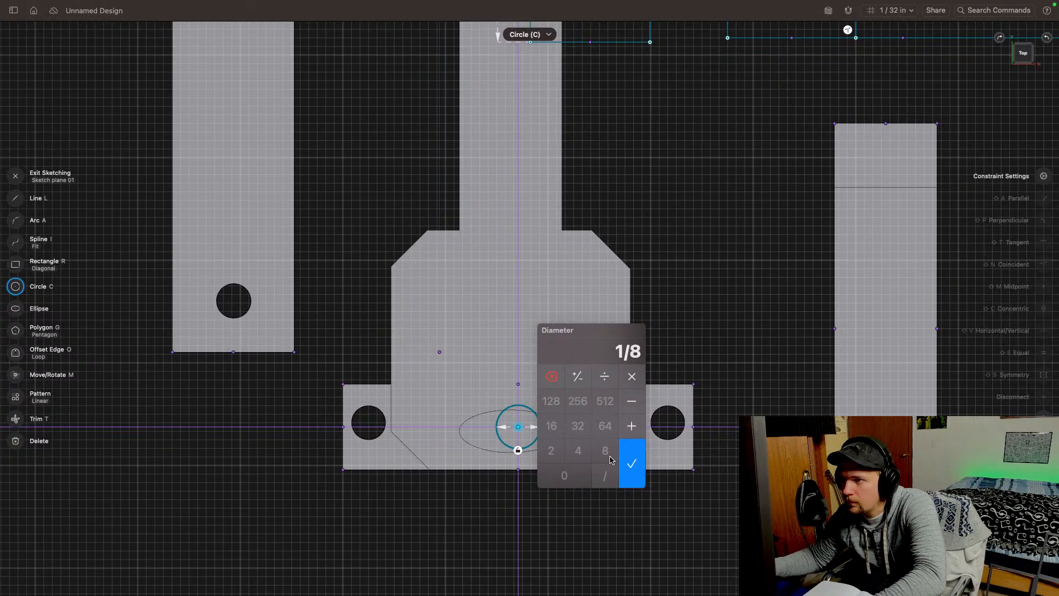
left_click(630, 473)
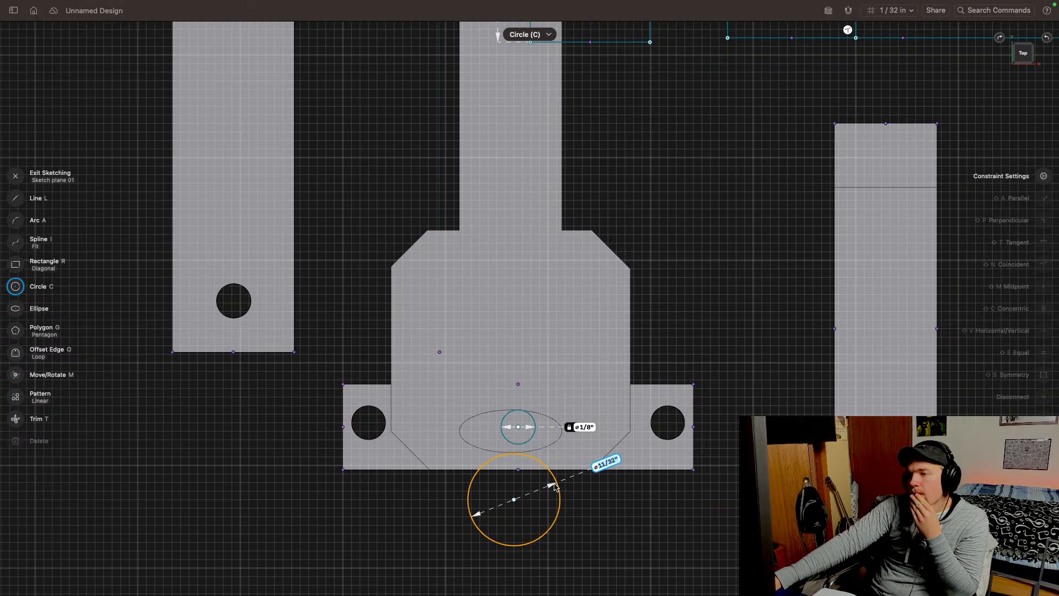
middle_click_drag(556, 487, 535, 488)
left_click(16, 180)
Step: Move the plate with the oval hole sideways off the bar to the far side of the long slotted arm
mouse_move(686, 319)
middle_mouse_down()
mouse_move(650, 305)
mouse_move(585, 245)
middle_mouse_up()
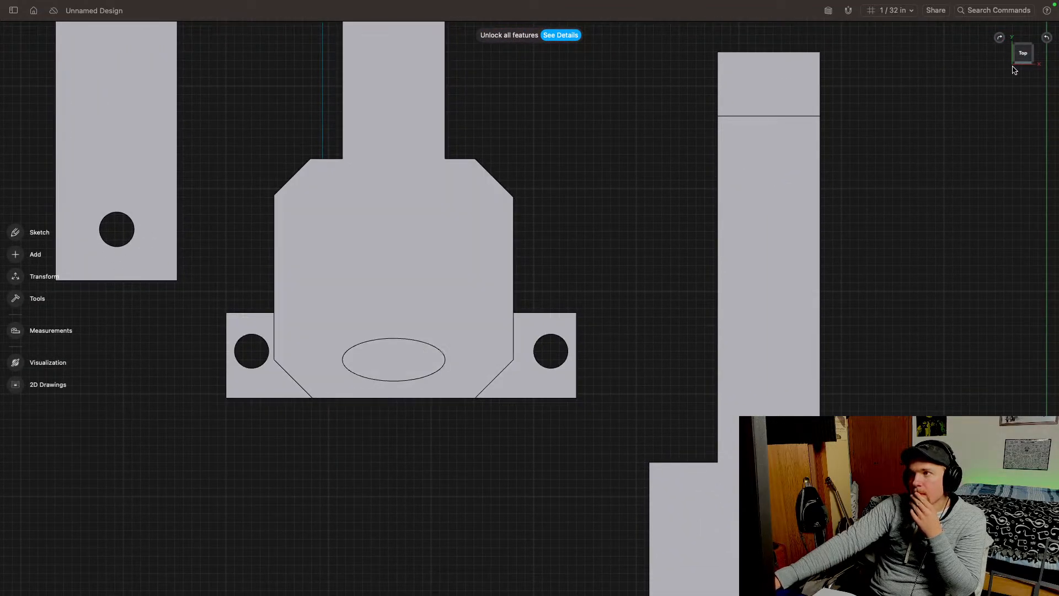
left_click(423, 251)
left_click_drag(406, 81, 996, 86)
middle_click_drag(560, 357, 580, 321)
scroll(368, 499, "down", 1)
left_click_drag(850, 239, 118, 229)
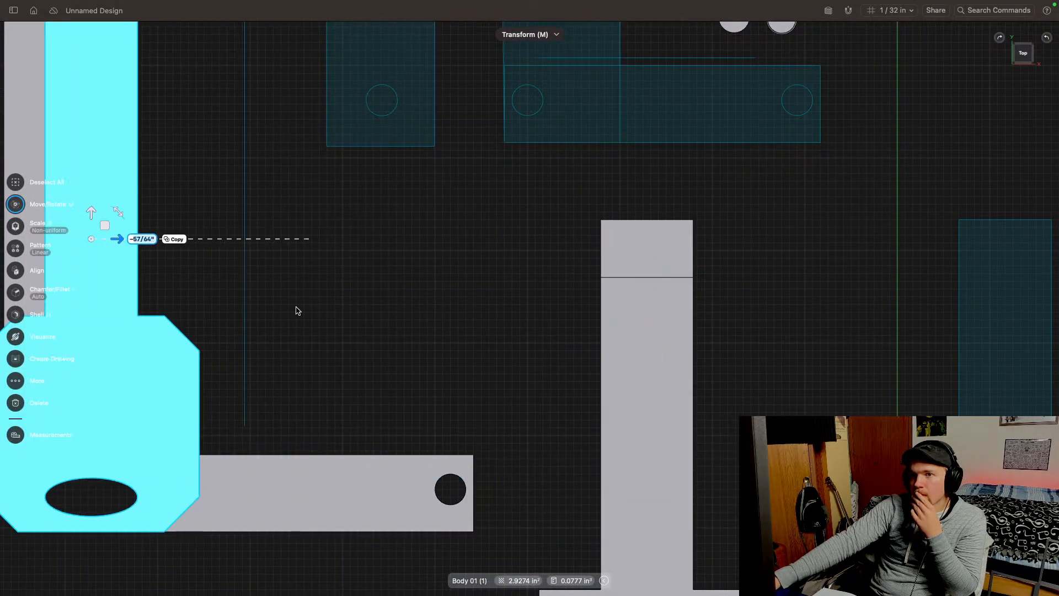
middle_click_drag(296, 310, 843, 281)
left_click_drag(789, 217, 567, 216)
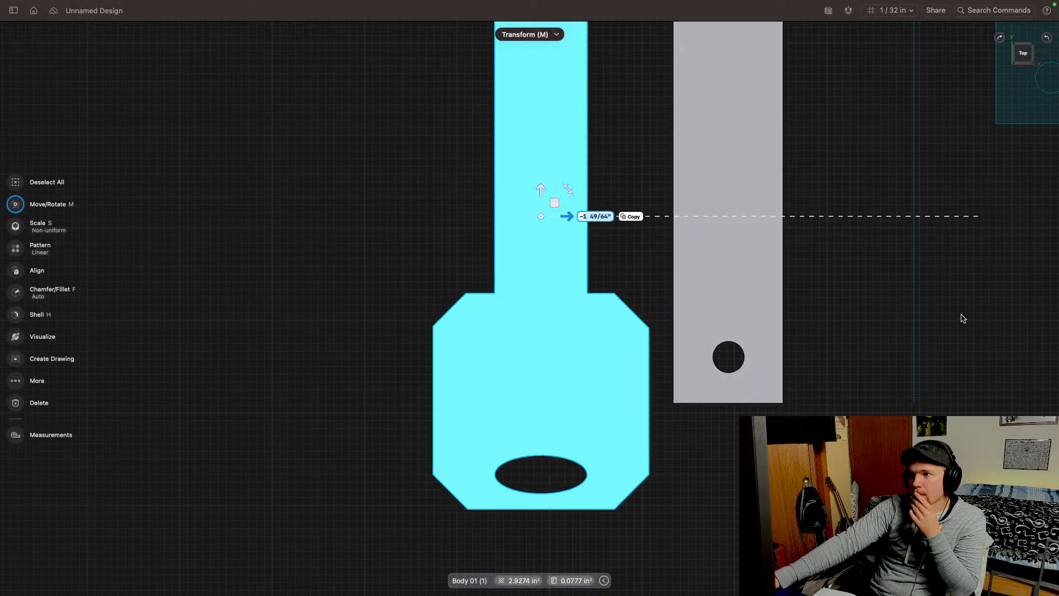
middle_click_drag(964, 318, 401, 326)
left_click(325, 329)
Step: Extrude the centre circle through the bar to cut a third hole midway between the end holes
middle_click_drag(325, 329, 705, 287)
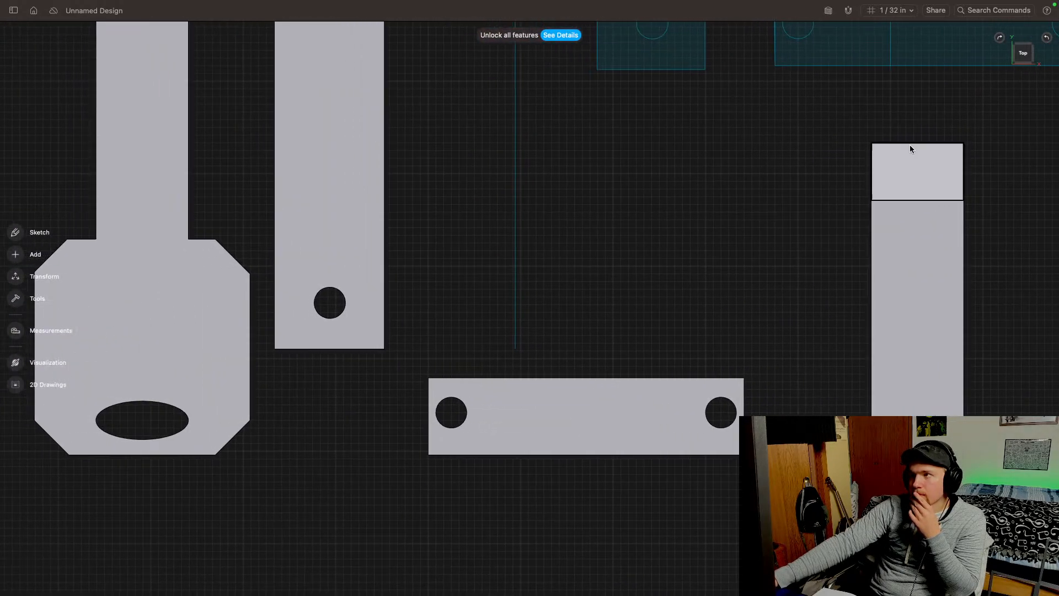
left_click(1022, 62)
left_click(1019, 64)
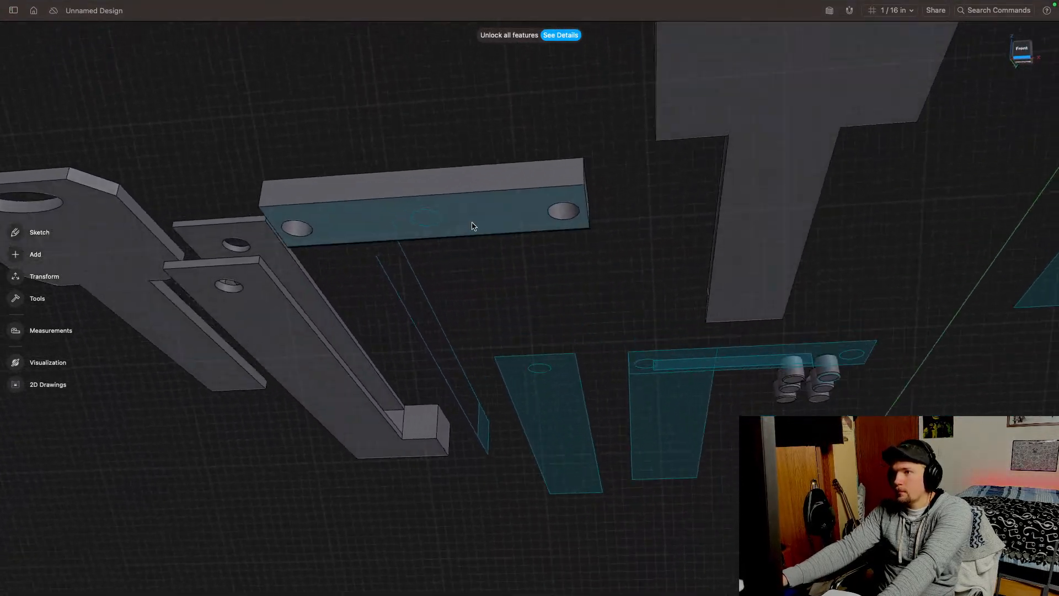
left_click(416, 271)
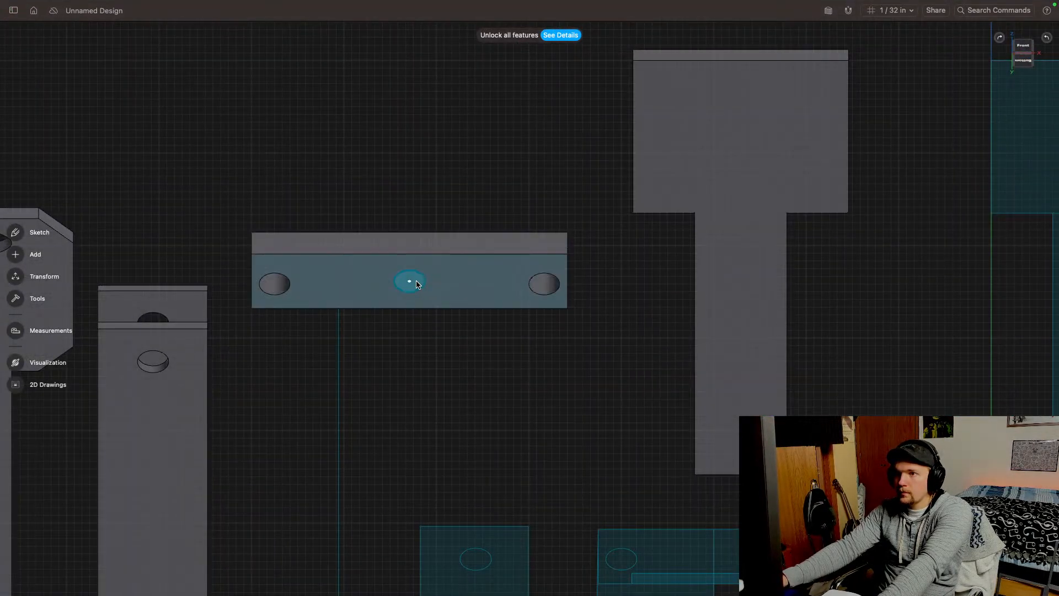
left_click(415, 278)
left_click_drag(416, 209, 418, 185)
middle_click_drag(518, 153, 641, 186)
left_click(640, 186)
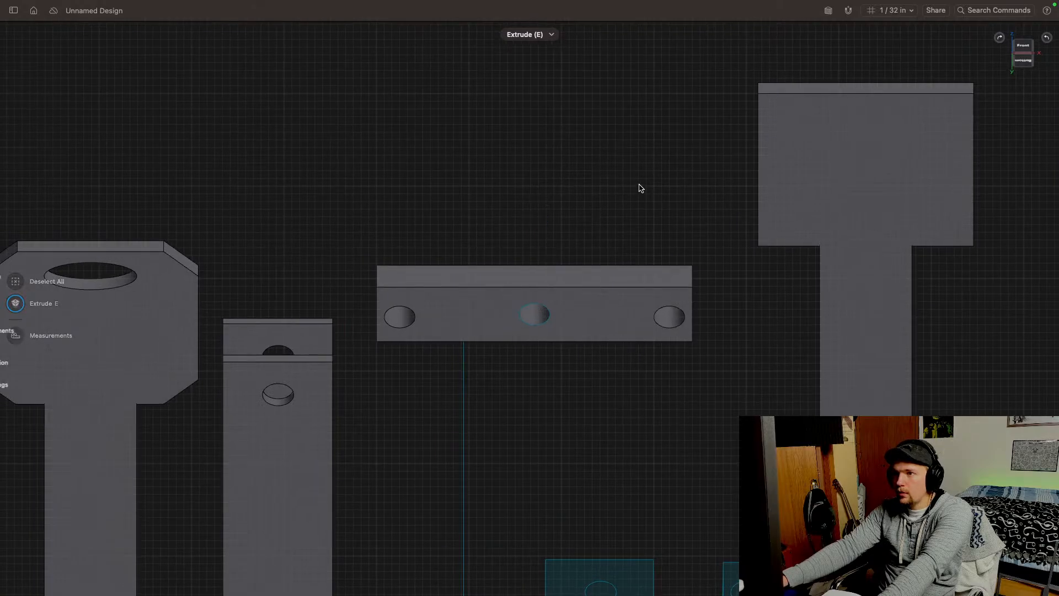
Step: Chamfer the underside rims of the bar's three holes, using 1/64 in on the two end holes
scroll(581, 287, "up", 8)
mouse_move(538, 327)
middle_mouse_down()
mouse_move(690, 257)
mouse_move(921, 227)
middle_mouse_up()
middle_click_drag(474, 329, 588, 298)
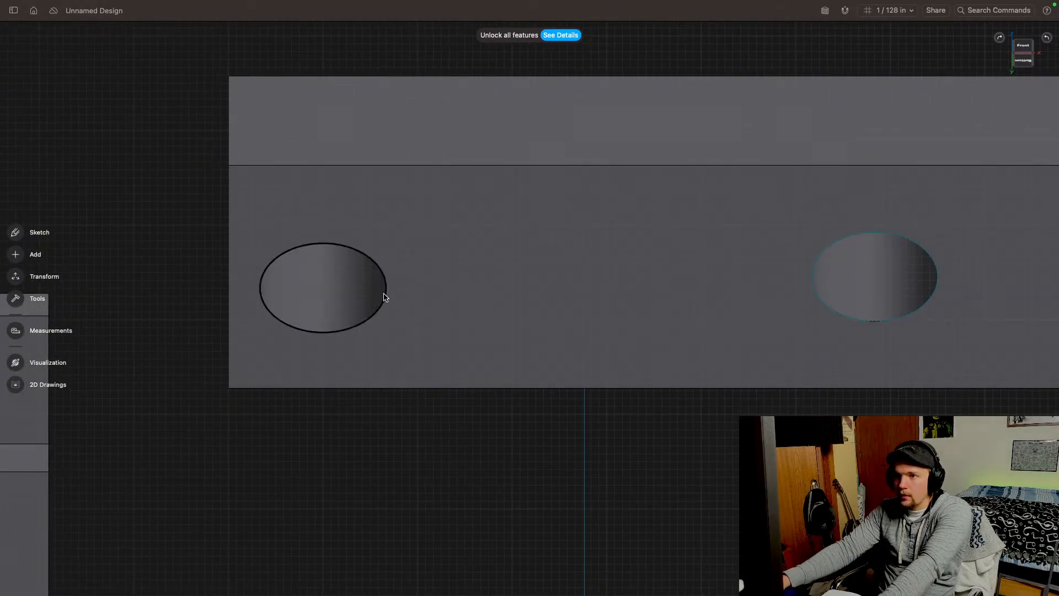
left_click(385, 298)
left_click_drag(386, 298, 387, 295)
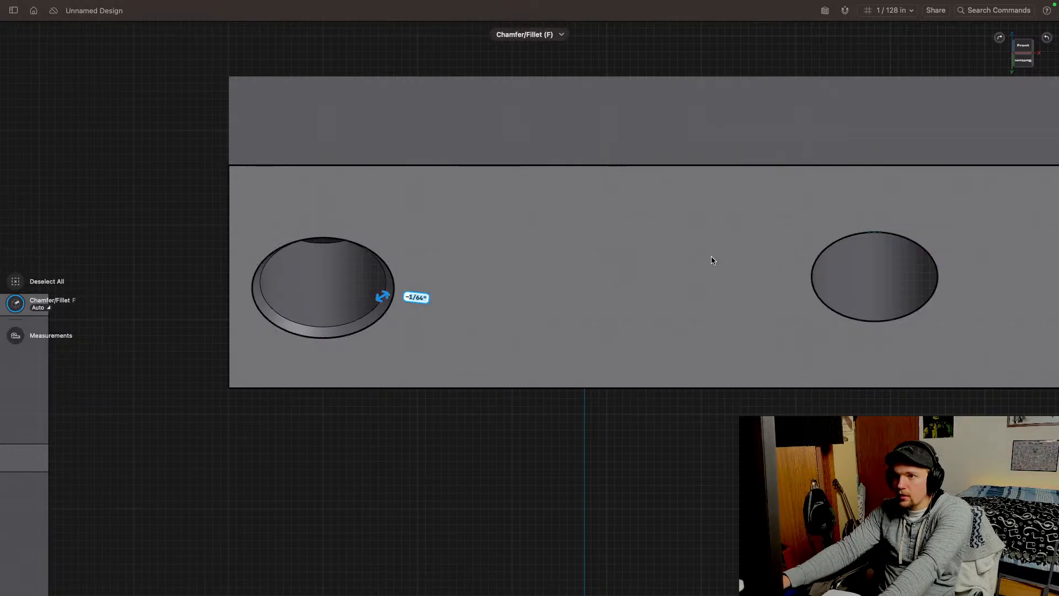
scroll(709, 260, "right", 10)
left_click(487, 317)
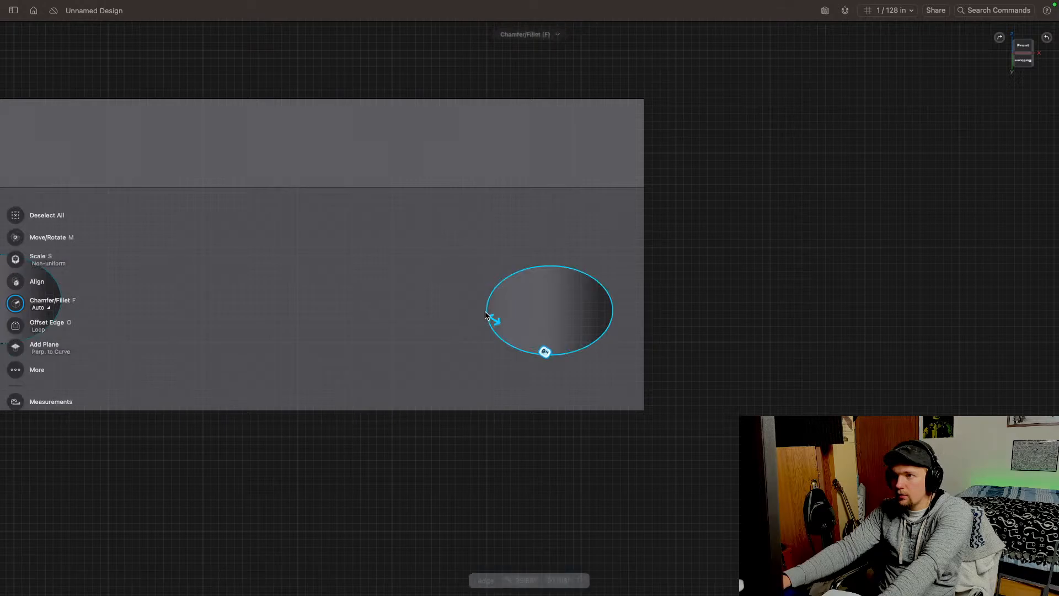
left_click_drag(487, 317, 488, 316)
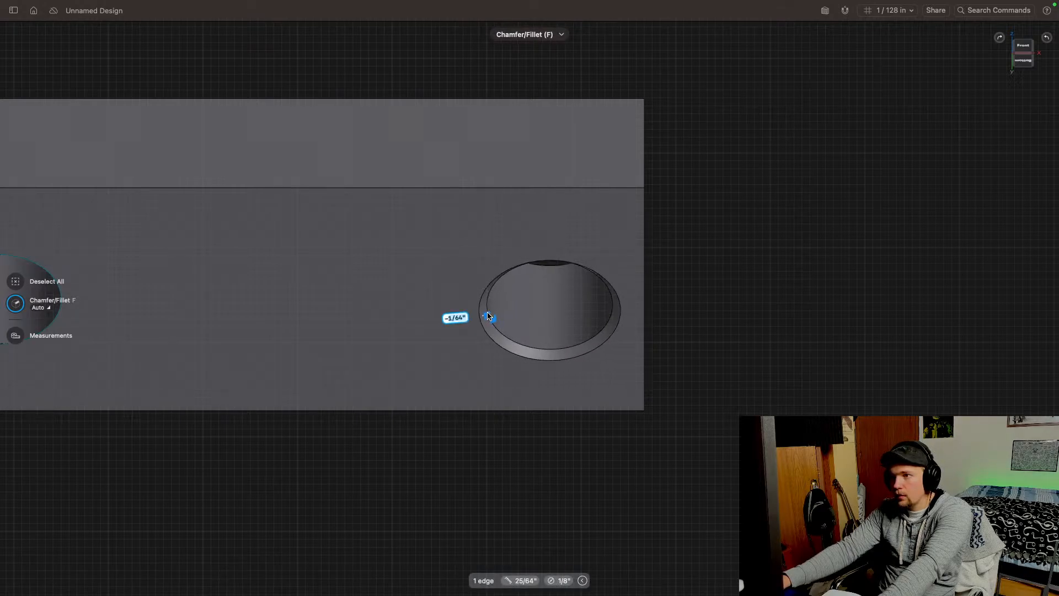
middle_click_drag(322, 325, 776, 293)
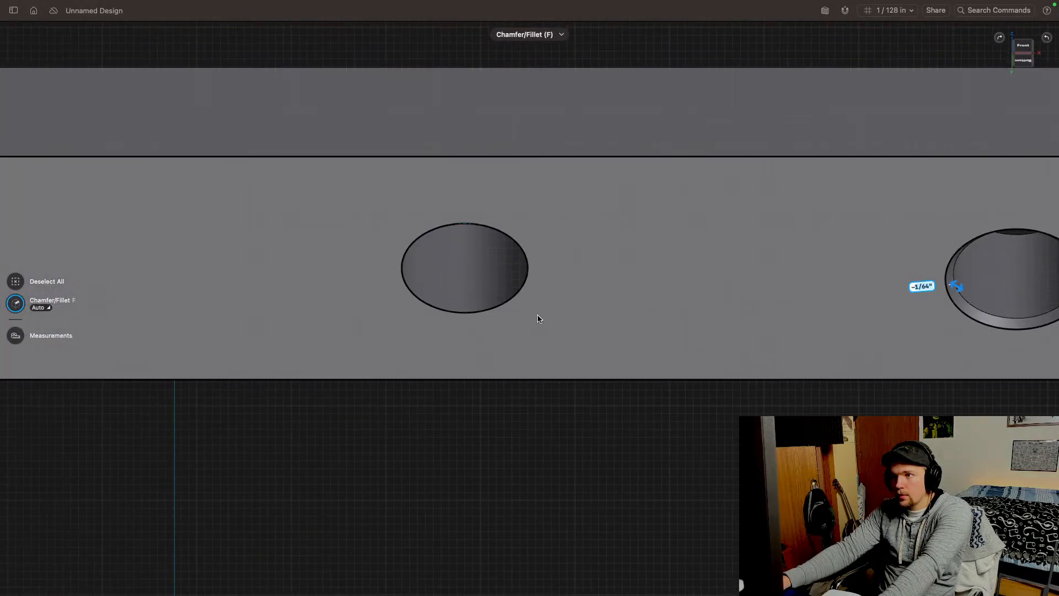
left_click(520, 287)
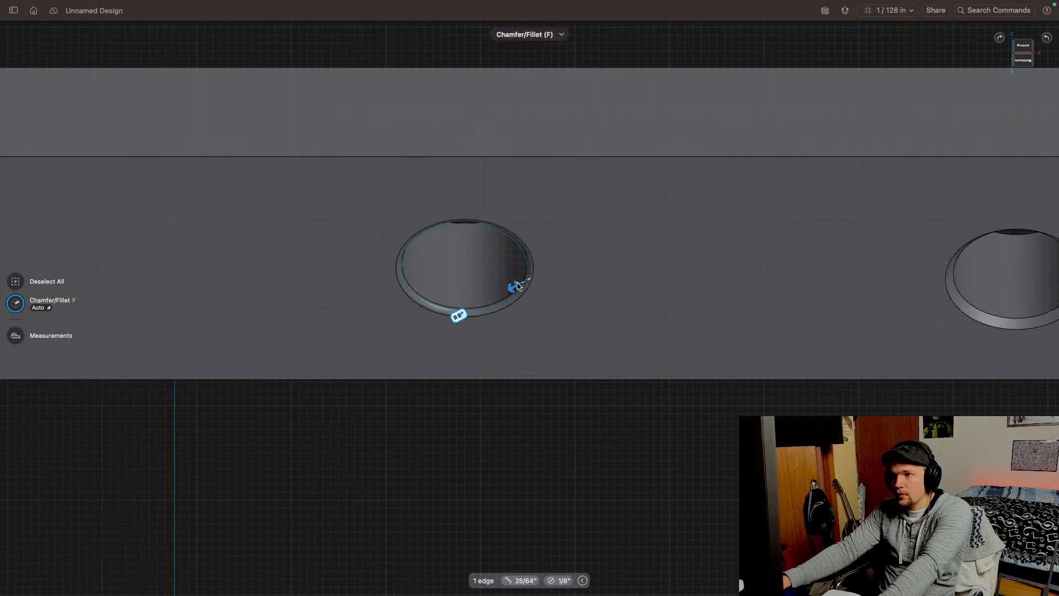
Step: Fillet the upper rim of the bar's middle hole with a 1/64 in radius
left_click_drag(1025, 63, 1032, 237)
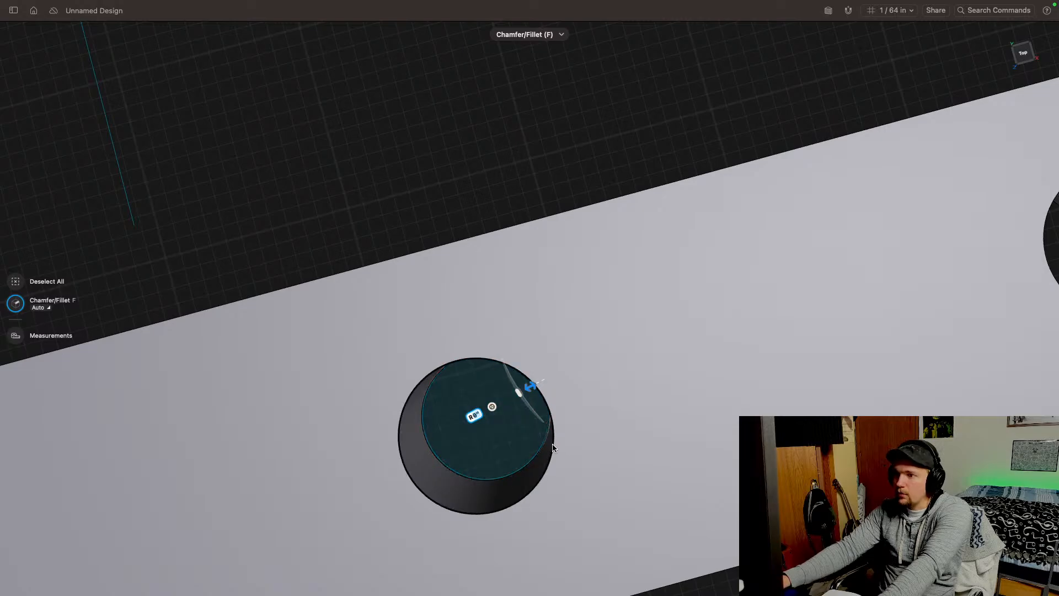
left_click(553, 446)
left_click_drag(549, 446, 539, 445)
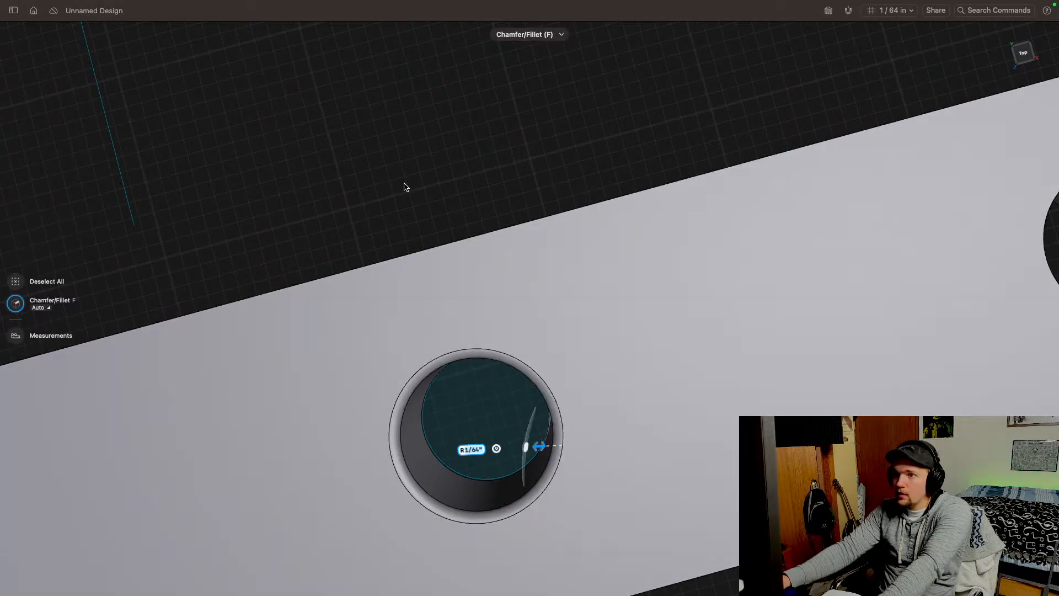
left_click(404, 184)
Step: Round the upper rim of the bar's end hole nearest the long slotted arm
middle_click_drag(444, 373, 620, 253)
middle_click_drag(828, 187, 764, 241)
scroll(425, 291, "down", 5)
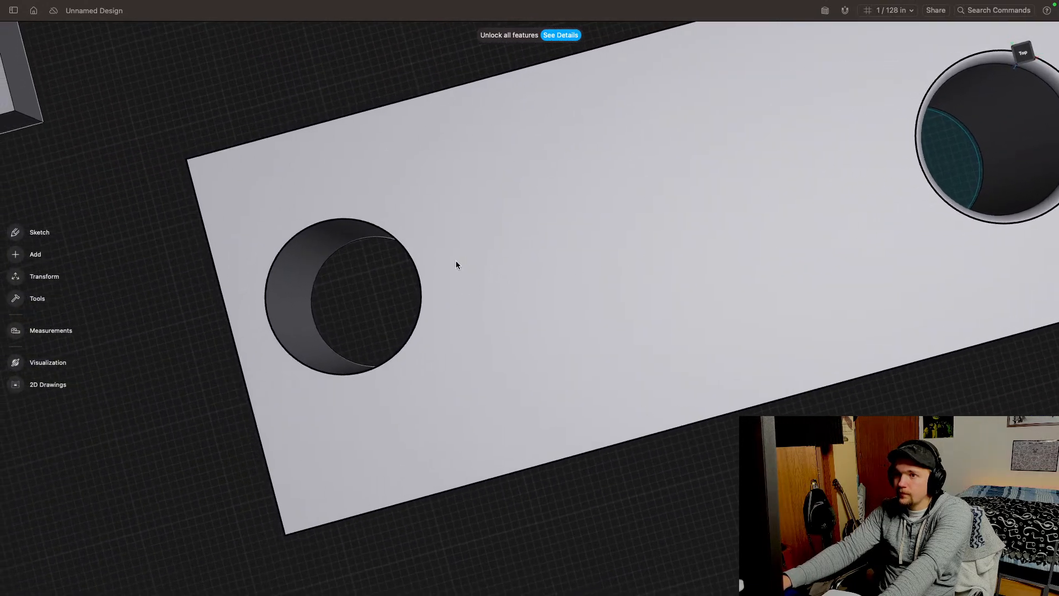
left_click(427, 290)
left_click_drag(419, 287, 432, 286)
Step: Fillet the upper rim of the bar's end hole farthest from the slotted arm with a 1/64 in radius
middle_click_drag(829, 200, 193, 321)
middle_click_drag(1010, 151, 554, 290)
left_click(638, 193)
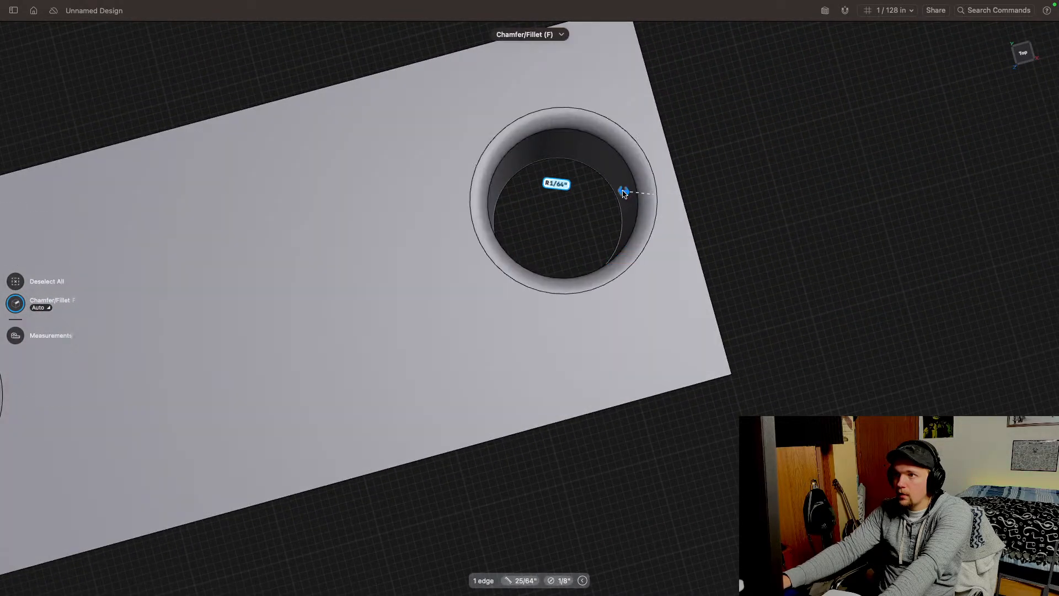
left_click(756, 171)
middle_click_drag(265, 298, 902, 174)
scroll(656, 239, "down", 4)
scroll(651, 232, "down", 8)
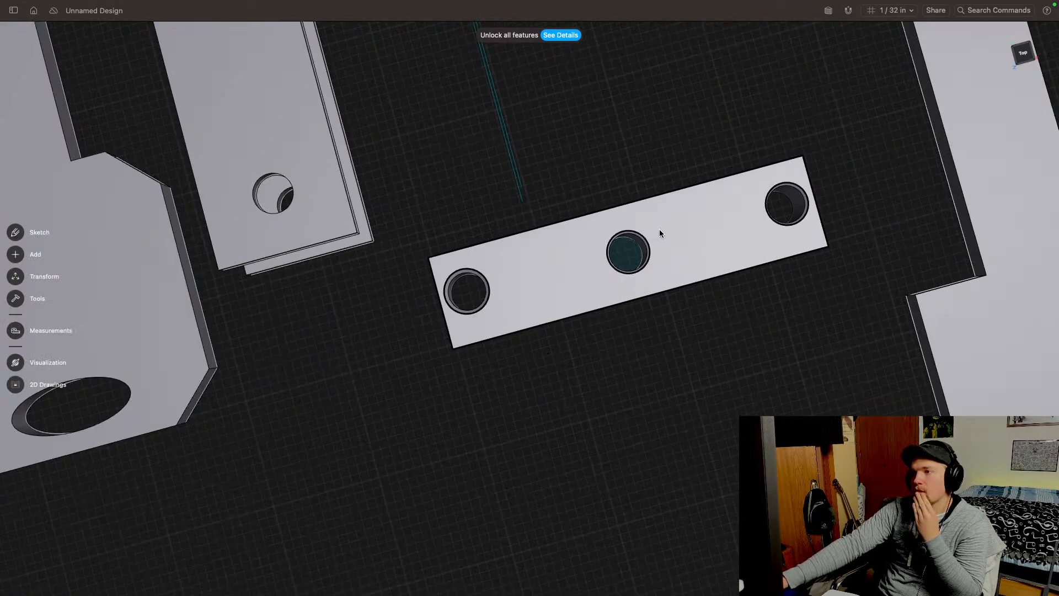
Step: Move the three-hole bar 1 27/32 in lengthwise and slide it beneath the wide plate, centring its middle hole in the oval opening
middle_click_drag(746, 237, 597, 261)
double_click(595, 259)
middle_click_drag(566, 352, 753, 224)
left_click_drag(718, 161, 386, 363)
middle_click_drag(687, 255, 802, 296)
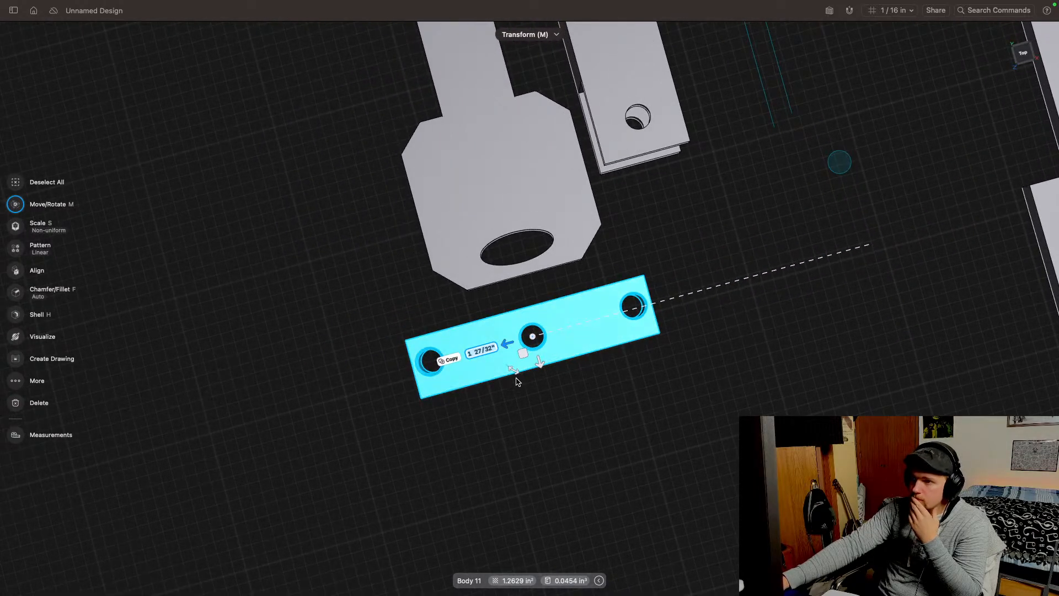
left_click_drag(541, 368, 492, 263)
middle_click_drag(619, 289, 616, 374)
left_click_drag(526, 350, 528, 354)
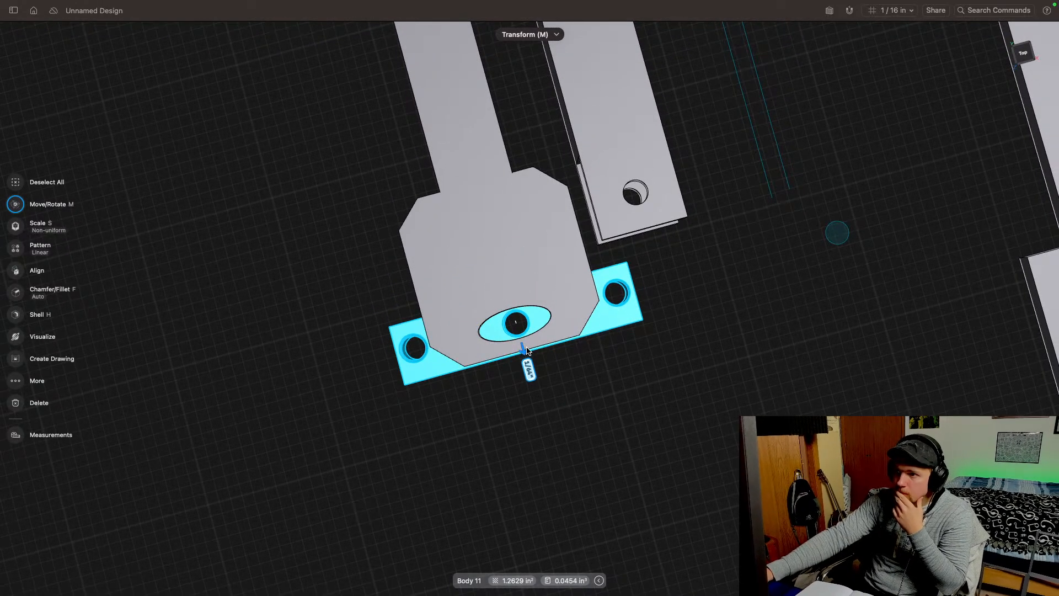
Step: Raise the three-hole bar about 3/16 in and shift it 21/64 in away from the wide plate so it clears the plate's end
scroll(502, 342, "up", 8)
middle_click_drag(605, 369, 577, 414)
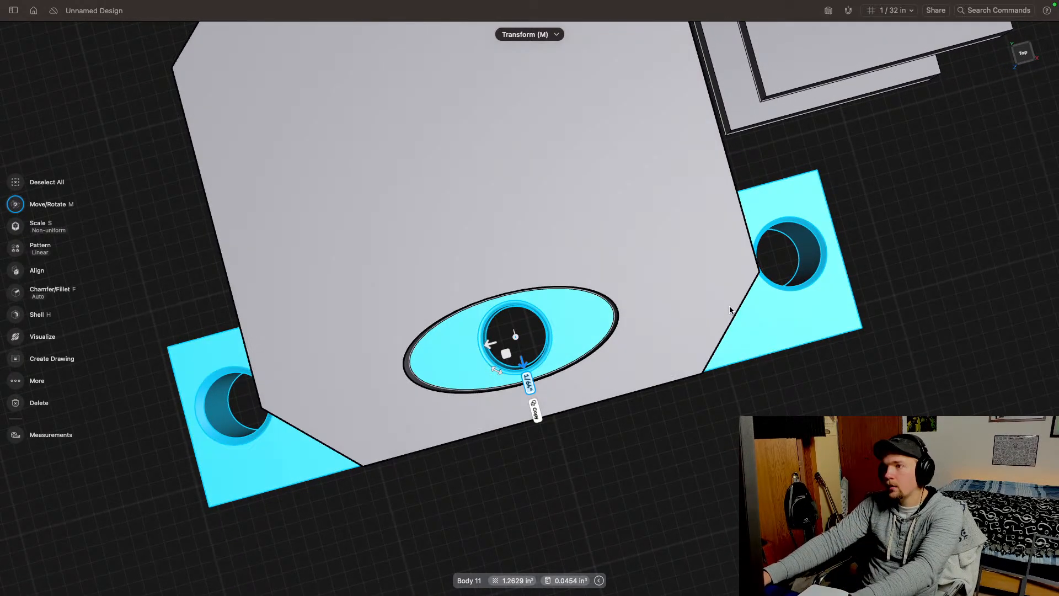
right_click_drag(730, 310, 650, 353)
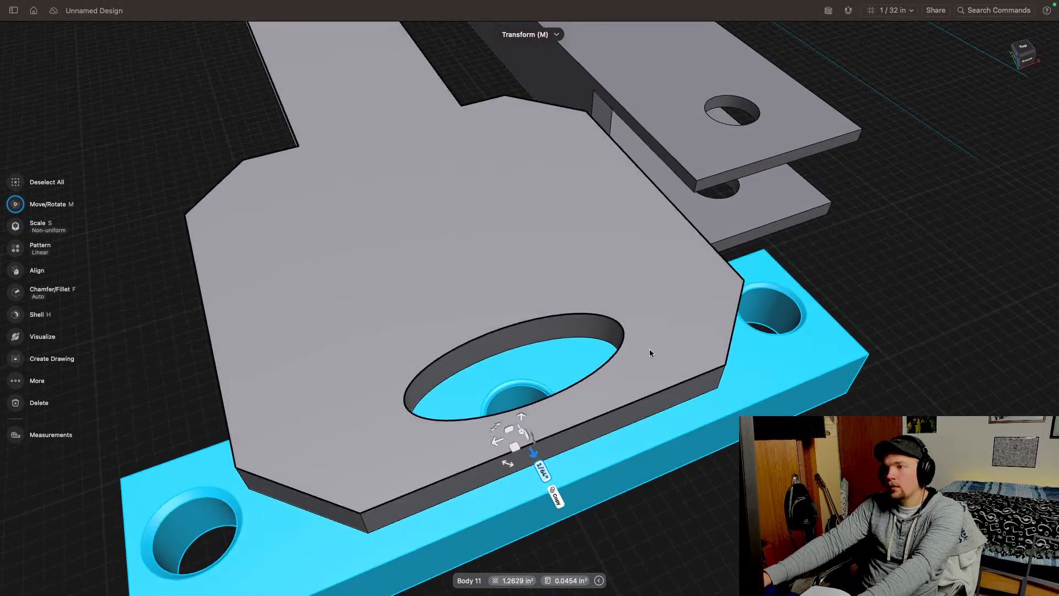
left_click_drag(522, 416, 521, 354)
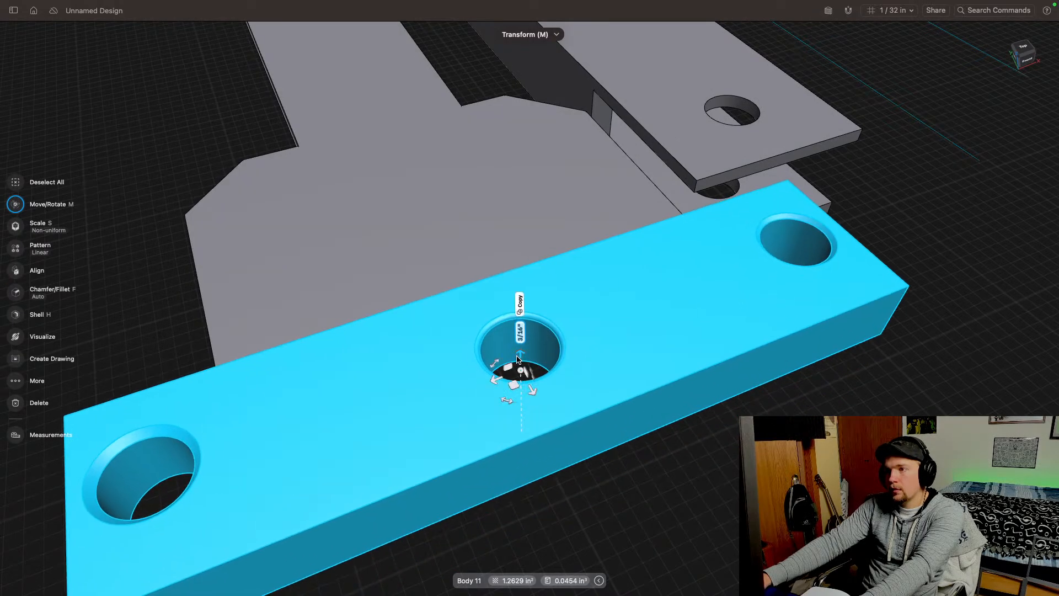
middle_click_drag(425, 415, 526, 413)
right_click_drag(527, 418, 617, 346)
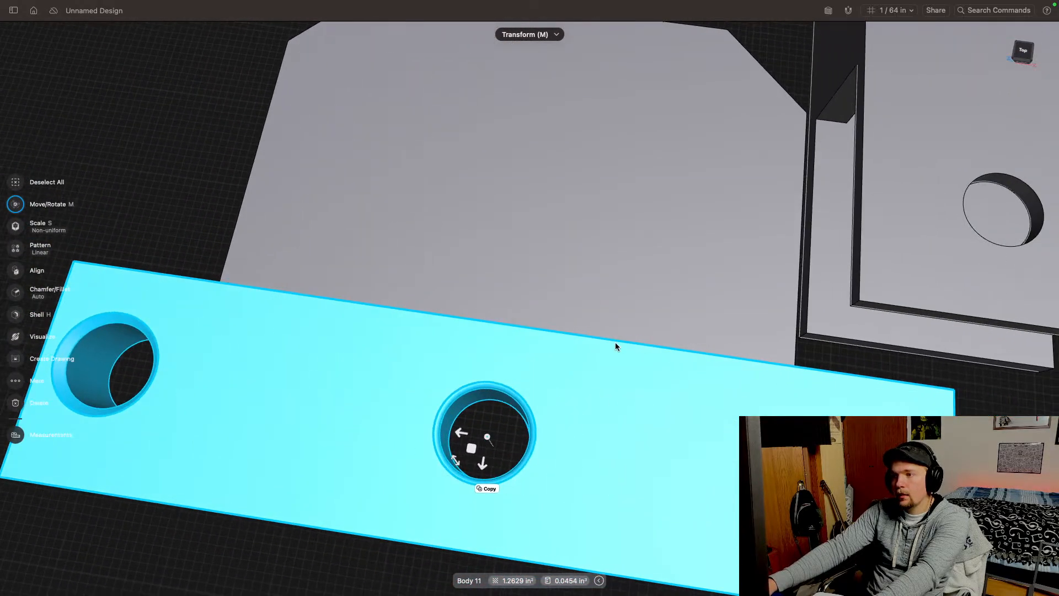
middle_click_drag(585, 353, 526, 183)
middle_click_drag(584, 289, 737, 242)
middle_click_drag(587, 251, 504, 484)
left_click_drag(504, 485, 504, 465)
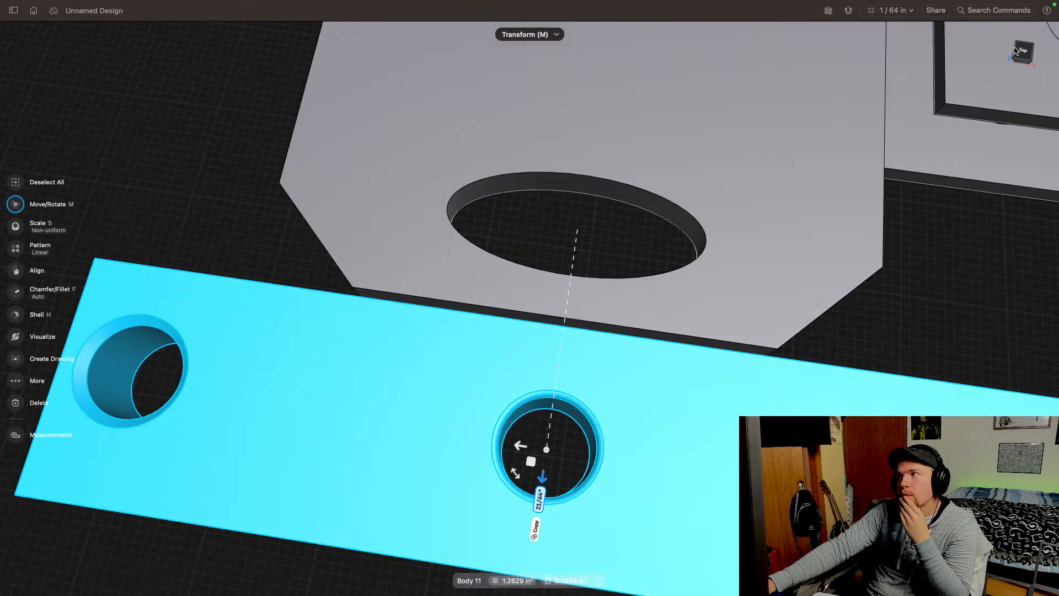
Step: Sketch a closed rectangle 1 in long and 5/64 in high within the bar's outline in the front view
left_click_drag(1023, 52, 1058, 42)
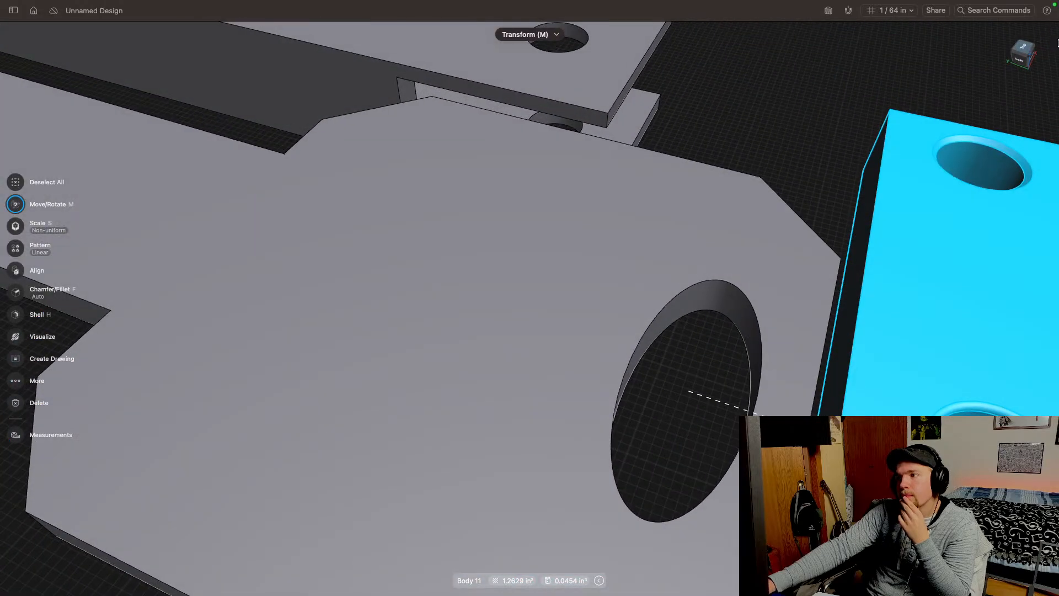
middle_click_drag(800, 337, 599, 141)
left_click_drag(1021, 55, 984, 50)
middle_click_drag(551, 83, 745, 190)
left_click(1025, 56)
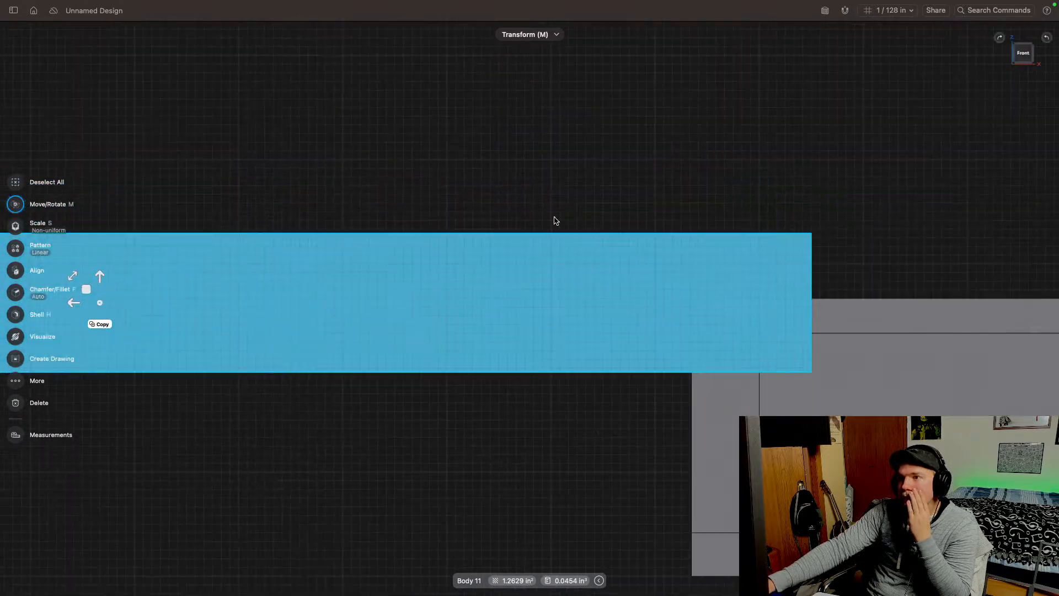
middle_click_drag(421, 202, 661, 243)
scroll(661, 243, "down", 5)
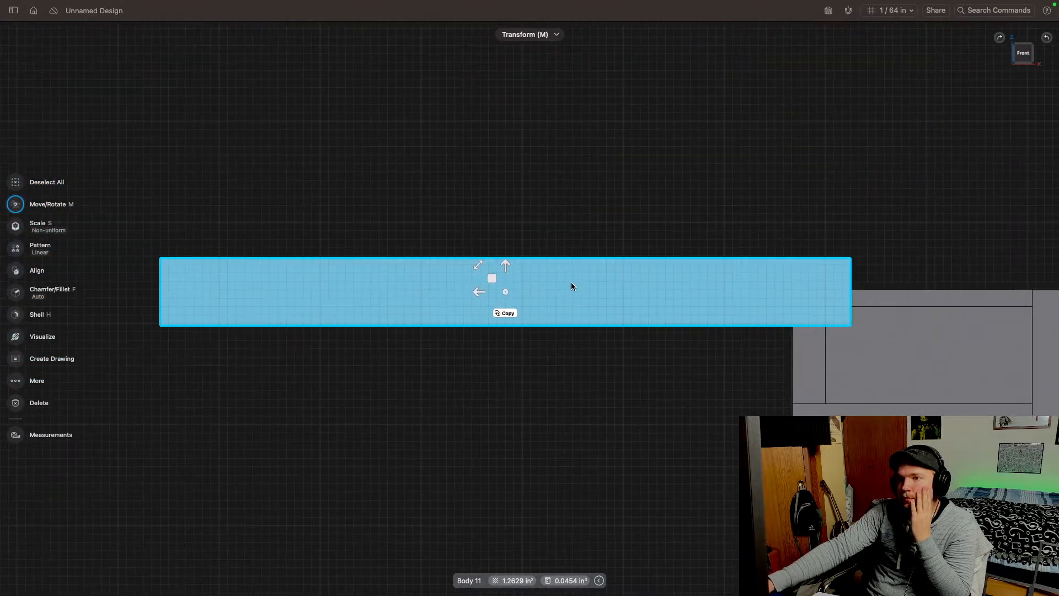
left_click(461, 214)
left_click(15, 234)
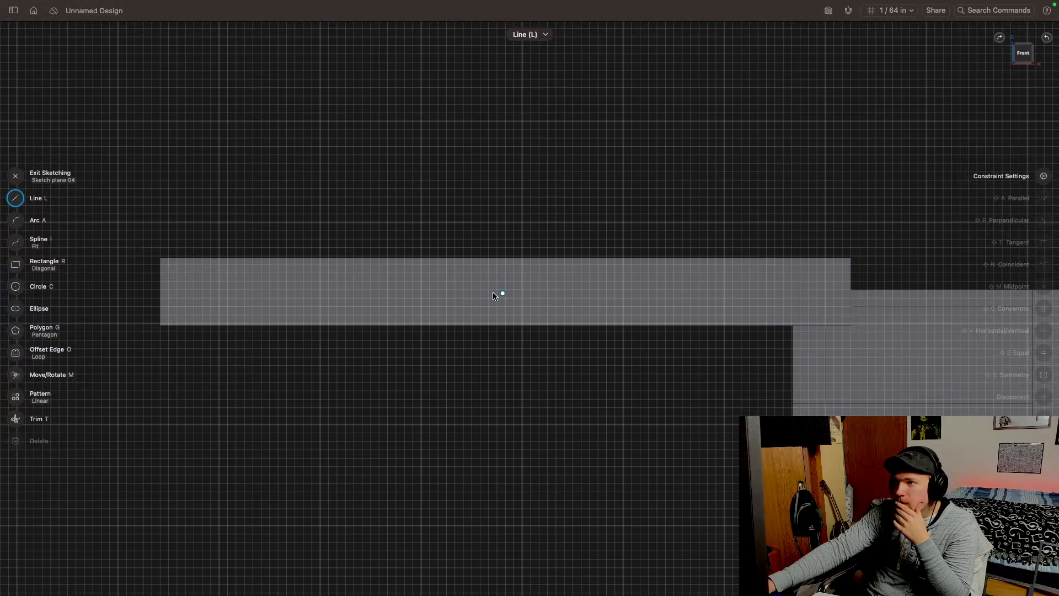
left_click(799, 274)
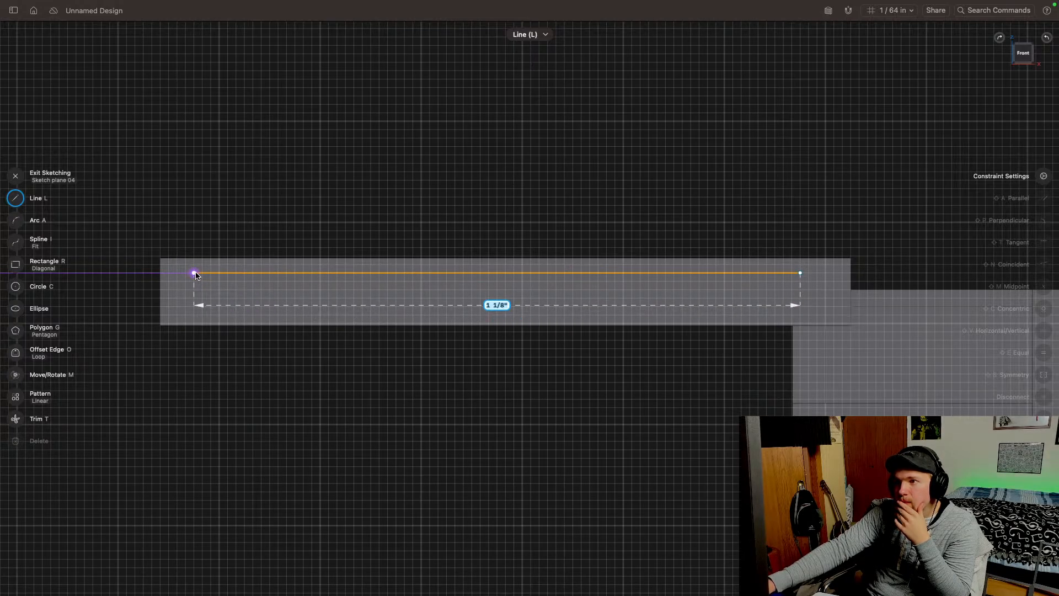
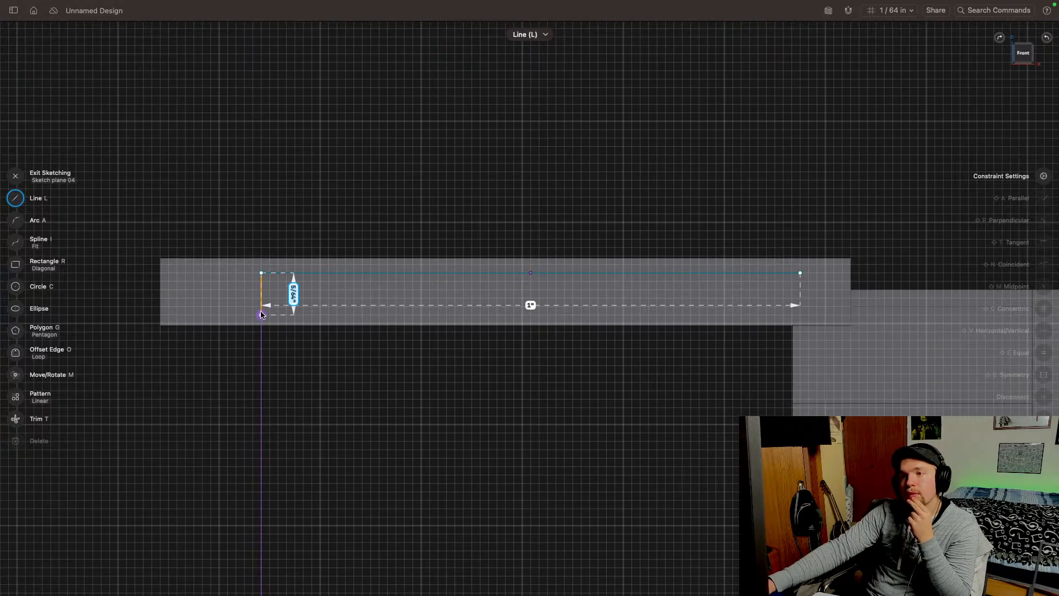
left_click(262, 314)
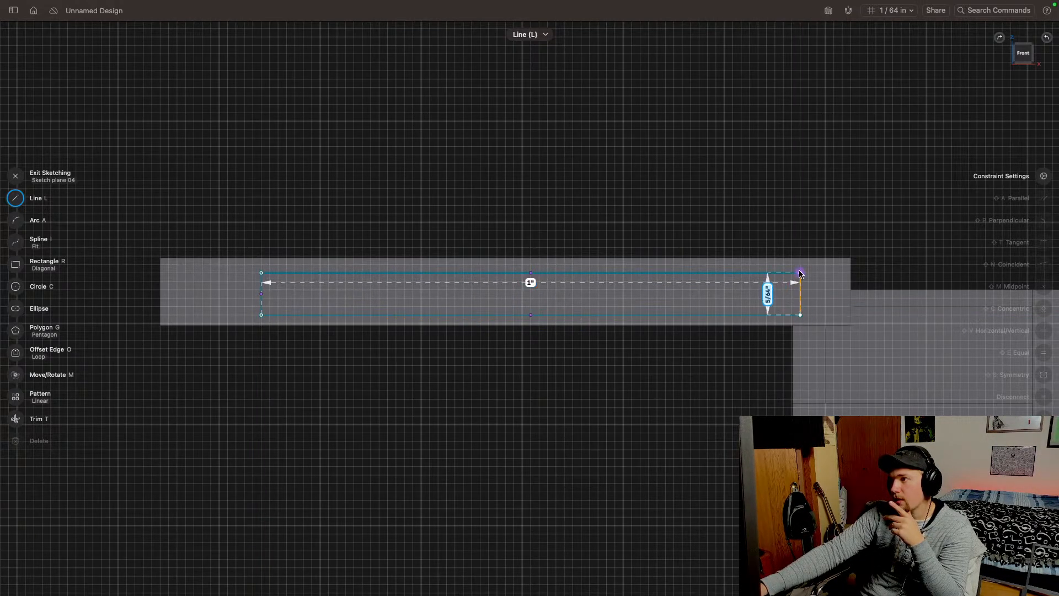
scroll(630, 370, "up", 5)
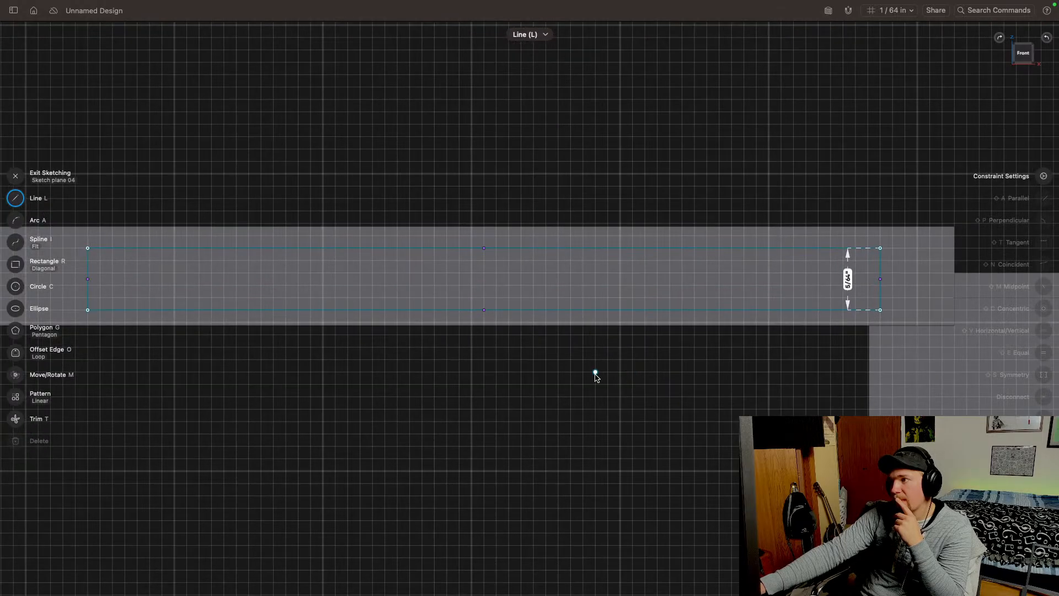
scroll(565, 372, "up", 1)
mouse_move(489, 376)
middle_mouse_down()
mouse_move(752, 350)
mouse_move(631, 377)
middle_mouse_up()
left_click(7, 175)
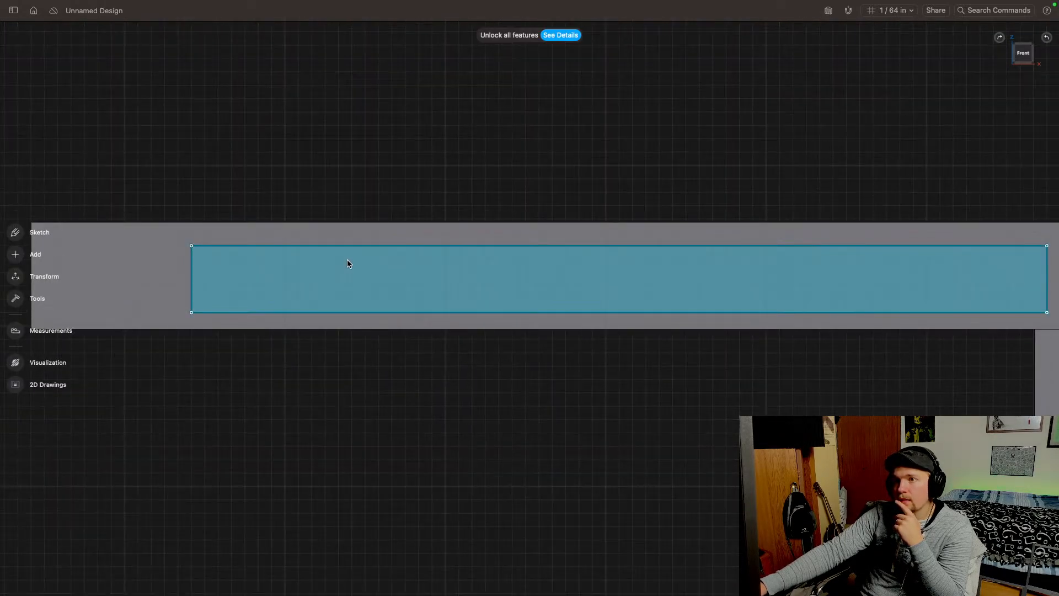
Step: Shift the sketched rectangle 1/16 in along the bar and nudge it vertically to centre it in the bar's front outline
left_click(369, 279)
middle_click_drag(563, 245, 498, 235)
left_click(22, 228)
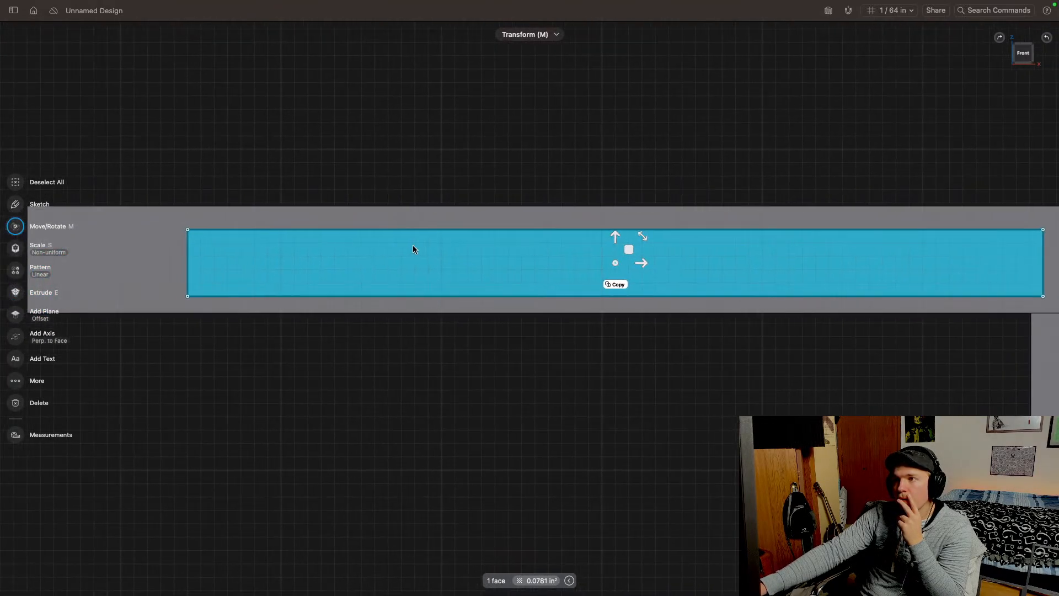
left_click_drag(621, 264, 498, 267)
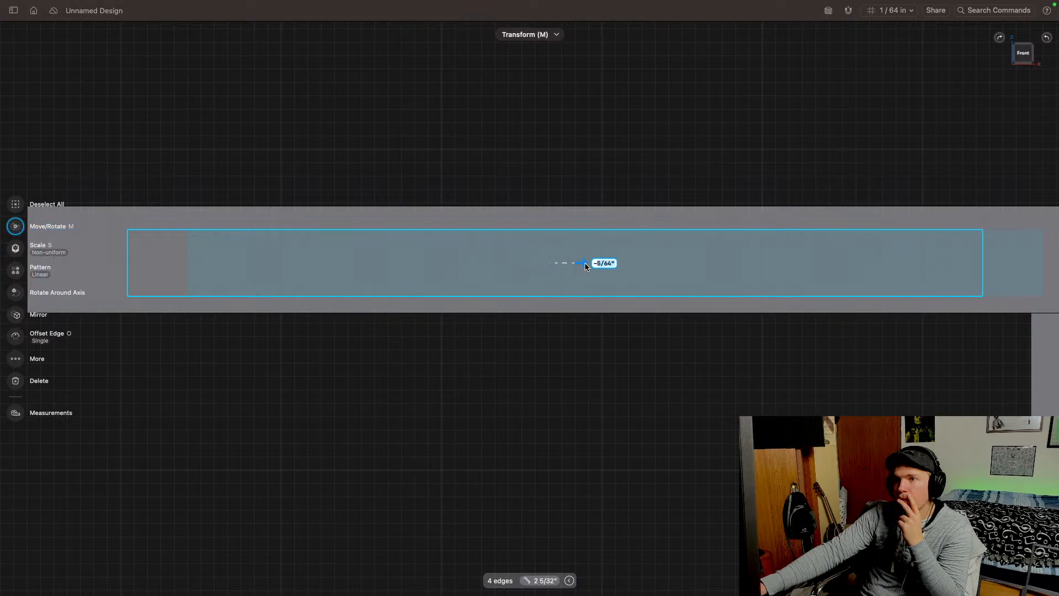
scroll(491, 339, "down", 3)
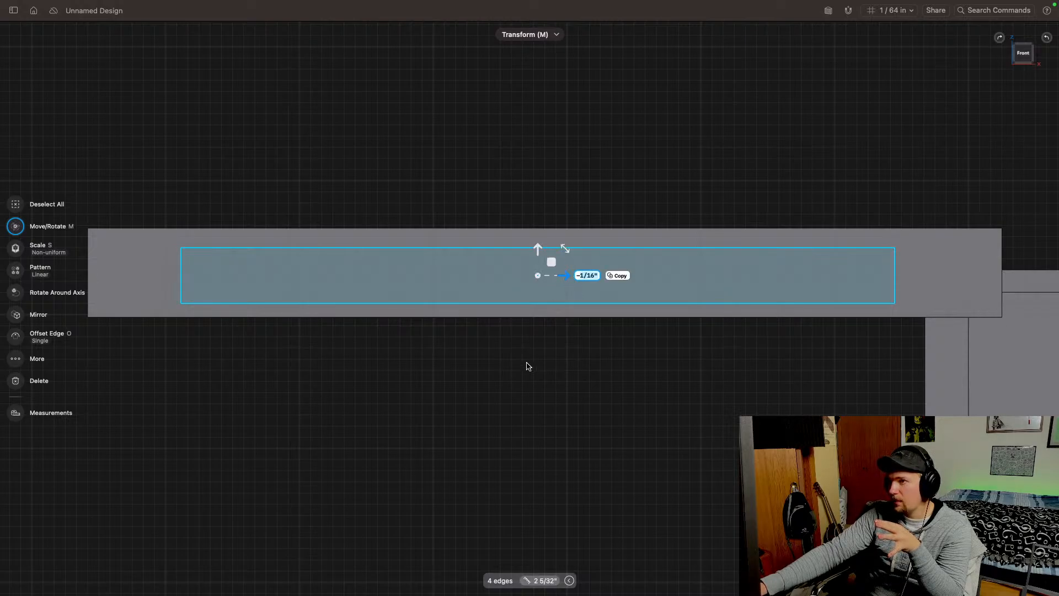
middle_click_drag(538, 381, 497, 282)
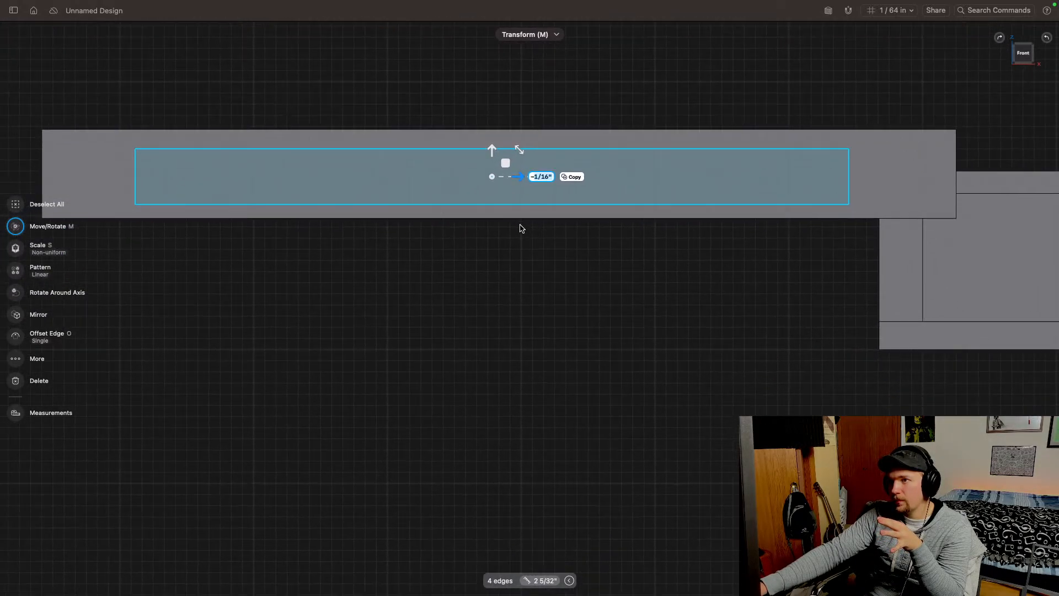
middle_click_drag(520, 225, 512, 288)
left_click_drag(483, 209, 485, 210)
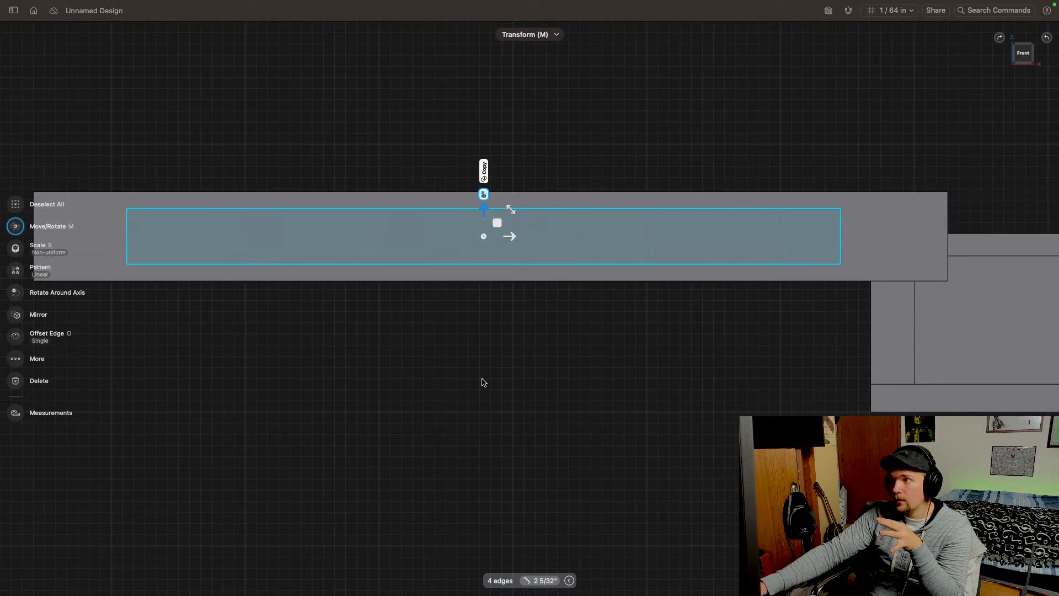
middle_click_drag(381, 362, 409, 359)
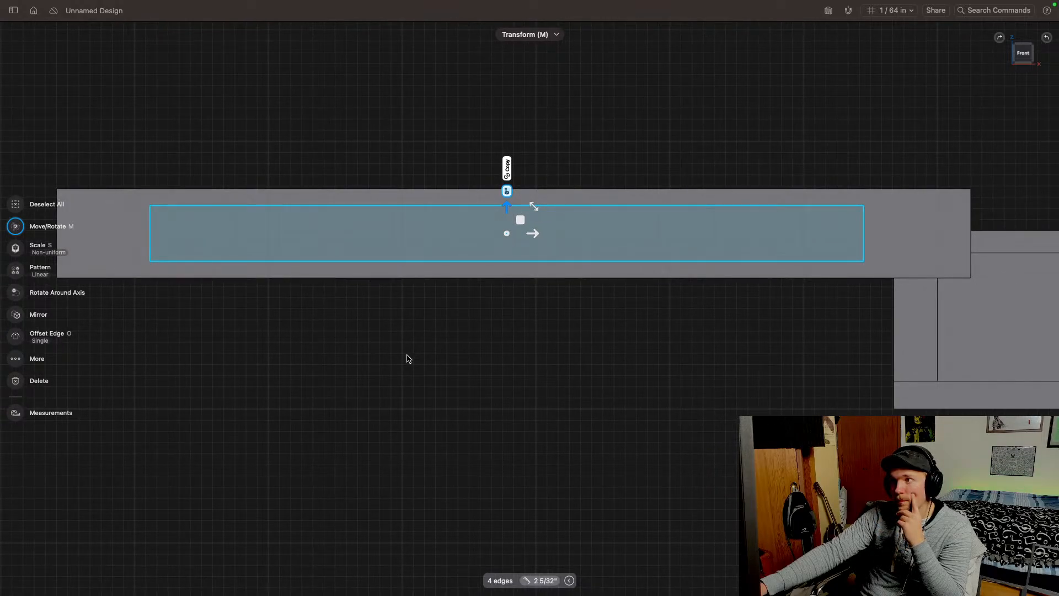
left_click(515, 362)
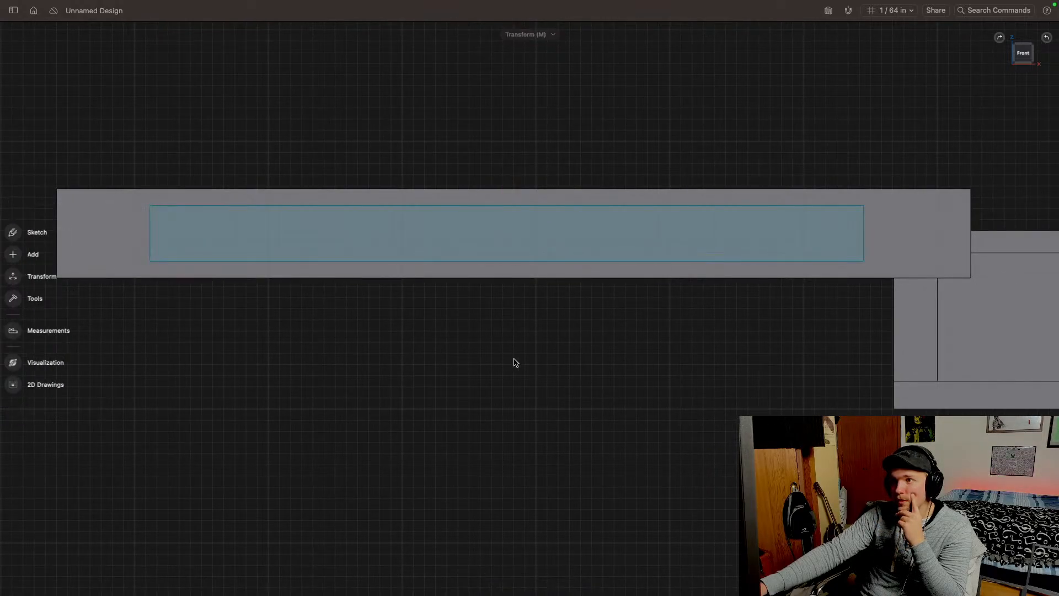
Step: Extrude the rectangle 1 3/32 in toward and through the bar to cut a long slot in it
left_click_drag(1027, 56, 842, 222)
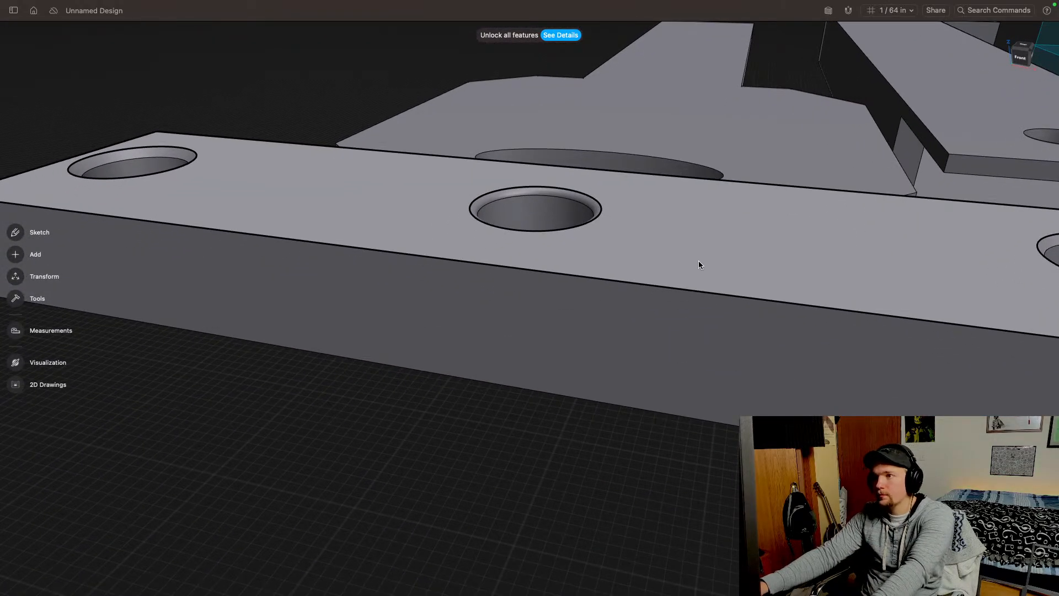
scroll(697, 262, "down", 5)
left_click(539, 478)
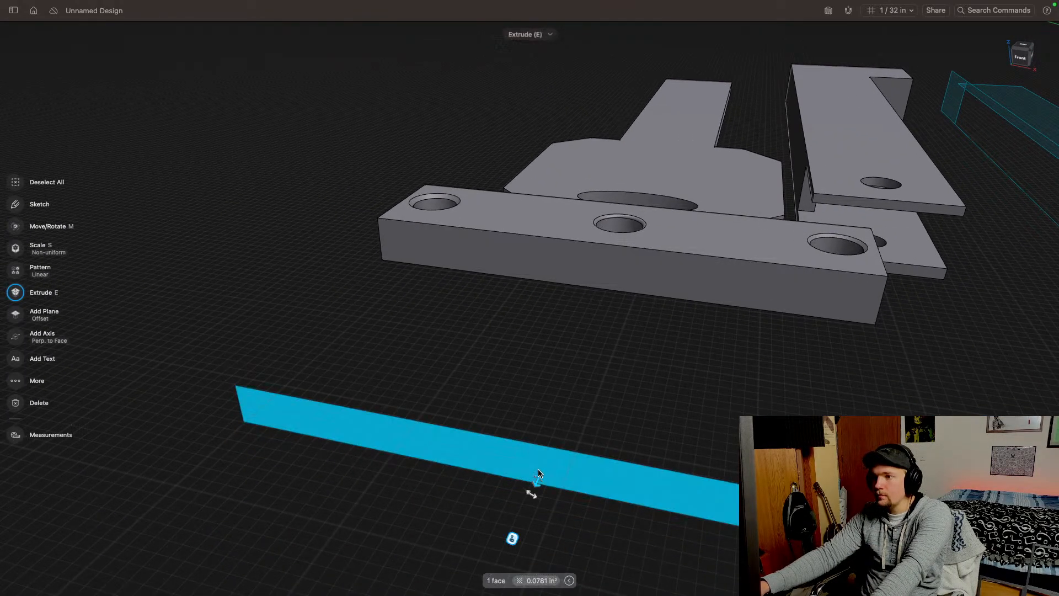
left_click_drag(543, 474, 652, 243)
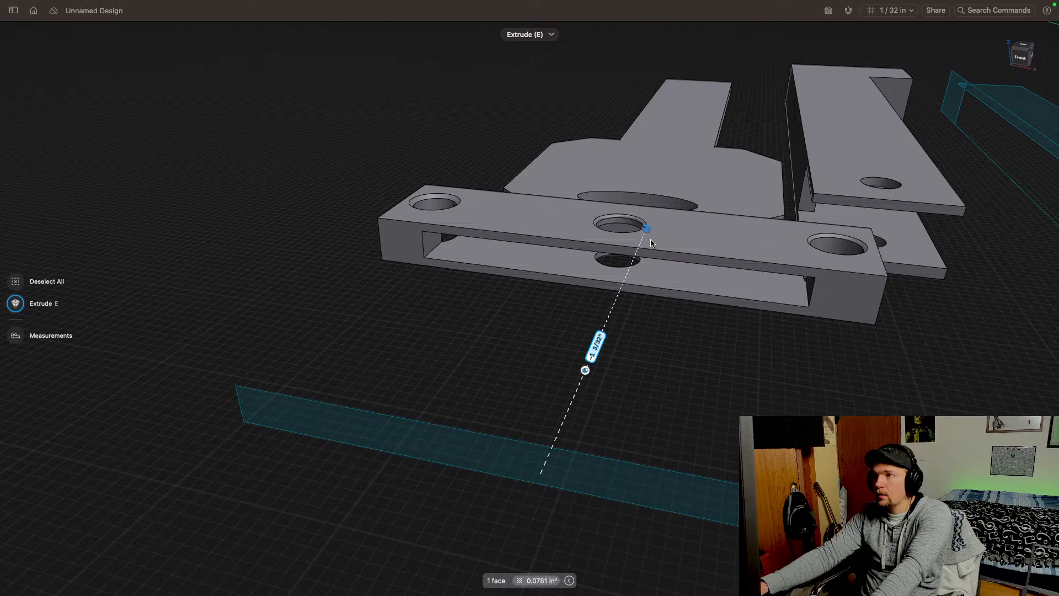
left_click(671, 388)
Step: Move the wide plate with the oval opening 21/64 in forward into the bar's slot
right_click_drag(671, 387, 683, 474)
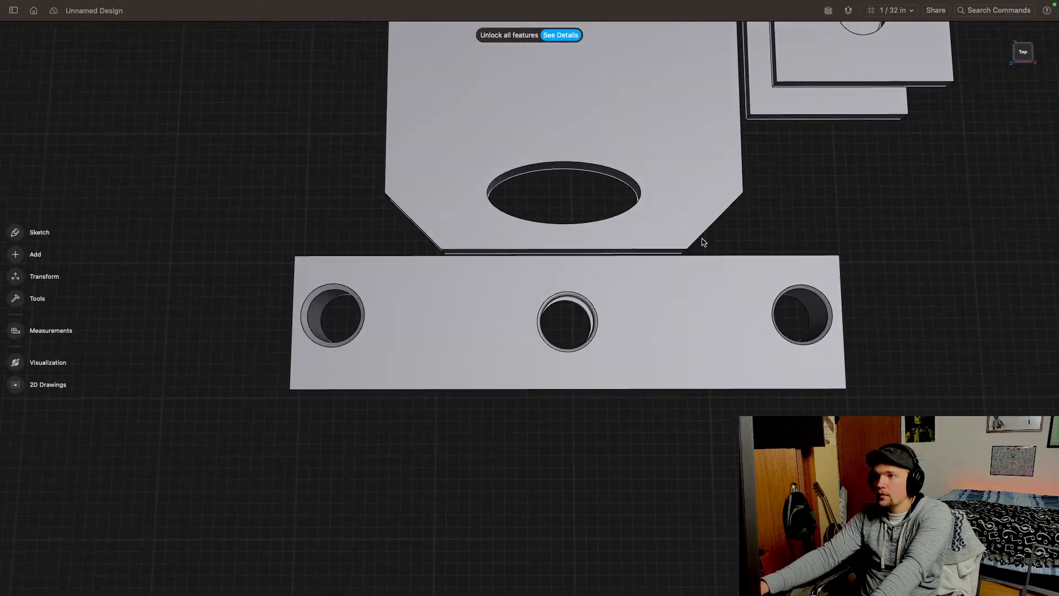
left_click(698, 190)
left_click(1024, 55)
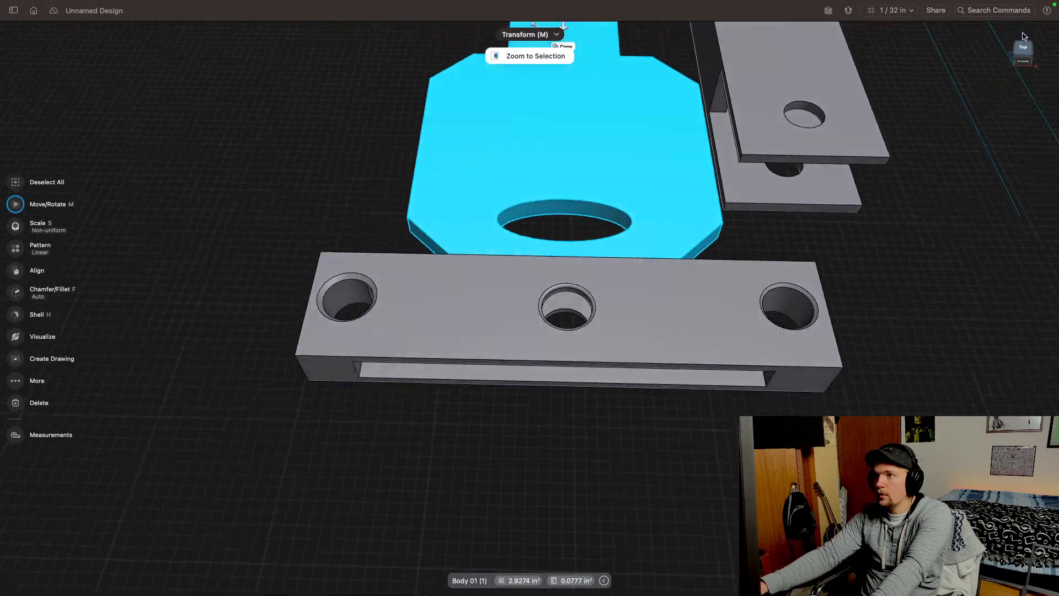
left_click_drag(580, 207, 573, 227)
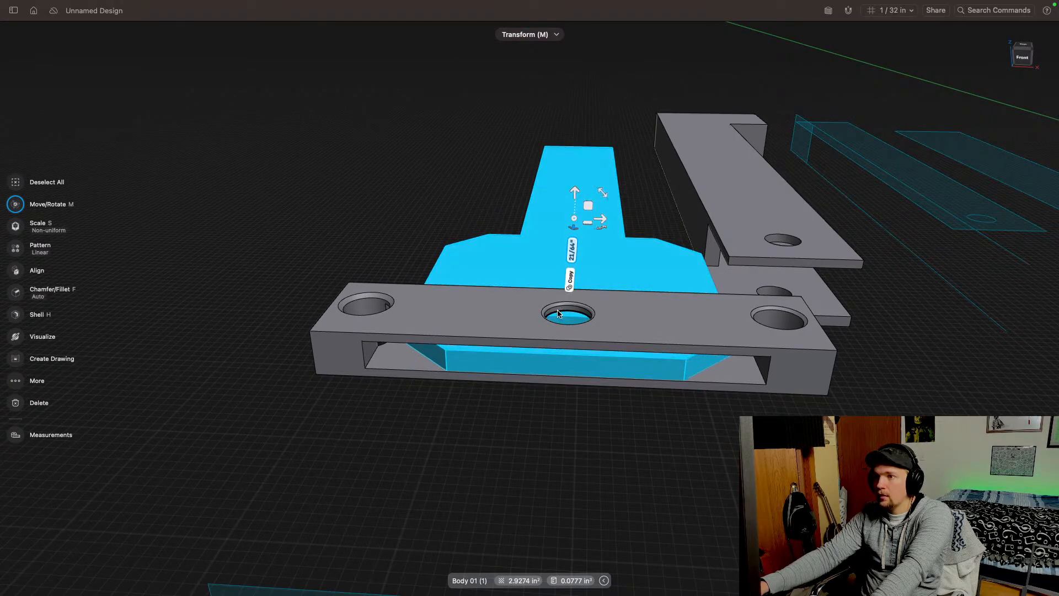
right_click_drag(604, 239, 607, 274)
right_click_drag(609, 295, 611, 302)
Step: Move the forked arm across to the opposite side of the plate's narrow shank and clear the selection
middle_click_drag(860, 331, 656, 330)
left_click(722, 98)
scroll(656, 330, "down", 5)
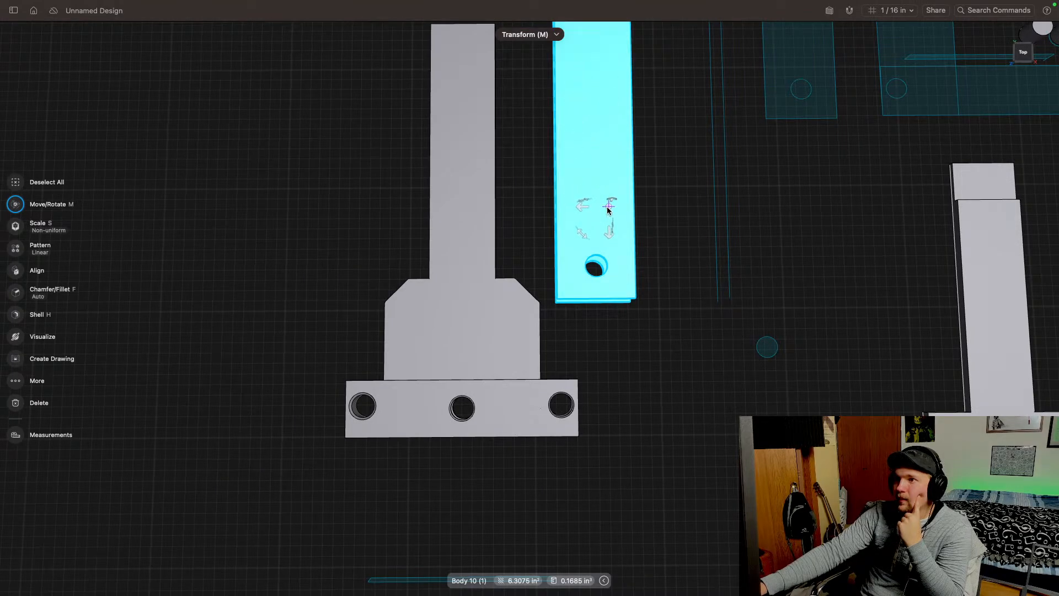
left_click_drag(581, 202, 351, 168)
middle_click_drag(266, 306, 382, 324)
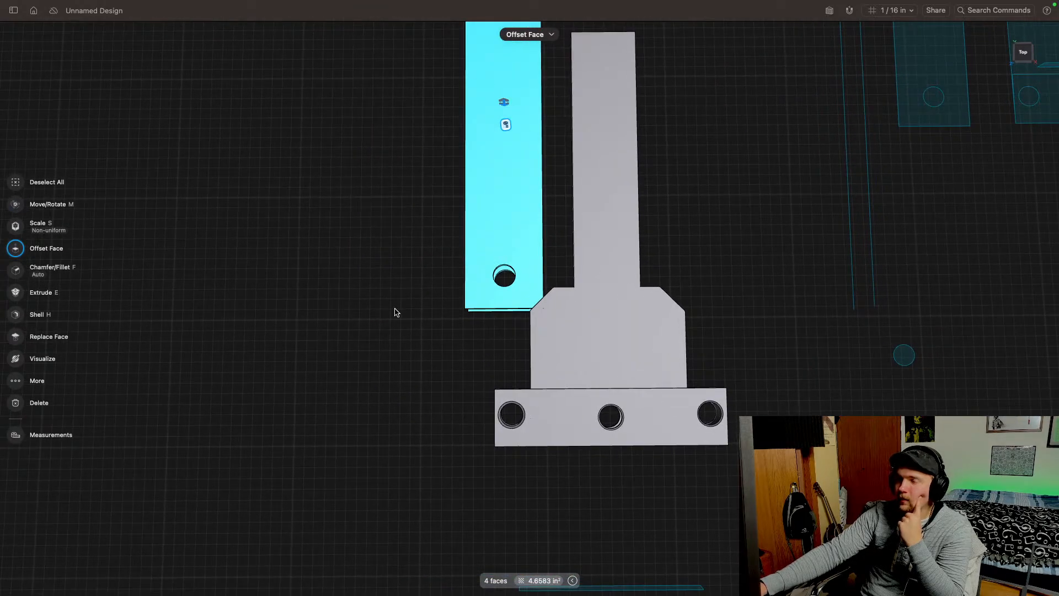
left_click(397, 313)
Step: Slide the forked arm 25/32 in toward the bar and raise it so its fork straddles the bar's nearest end hole
double_click(498, 225)
left_click_drag(1021, 51, 1019, 31)
left_click(1015, 49)
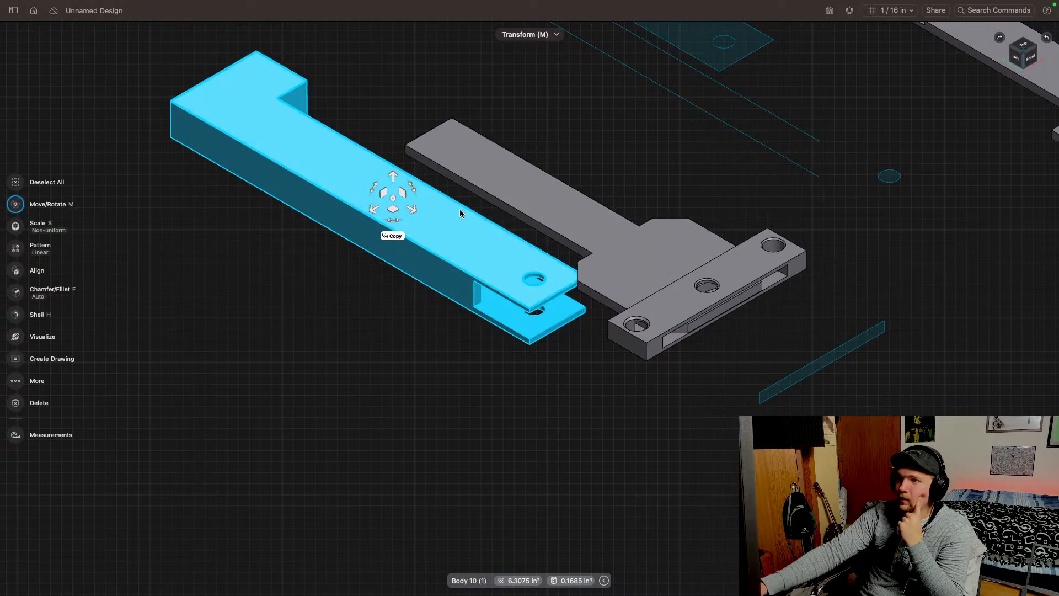
left_click_drag(419, 211, 502, 289)
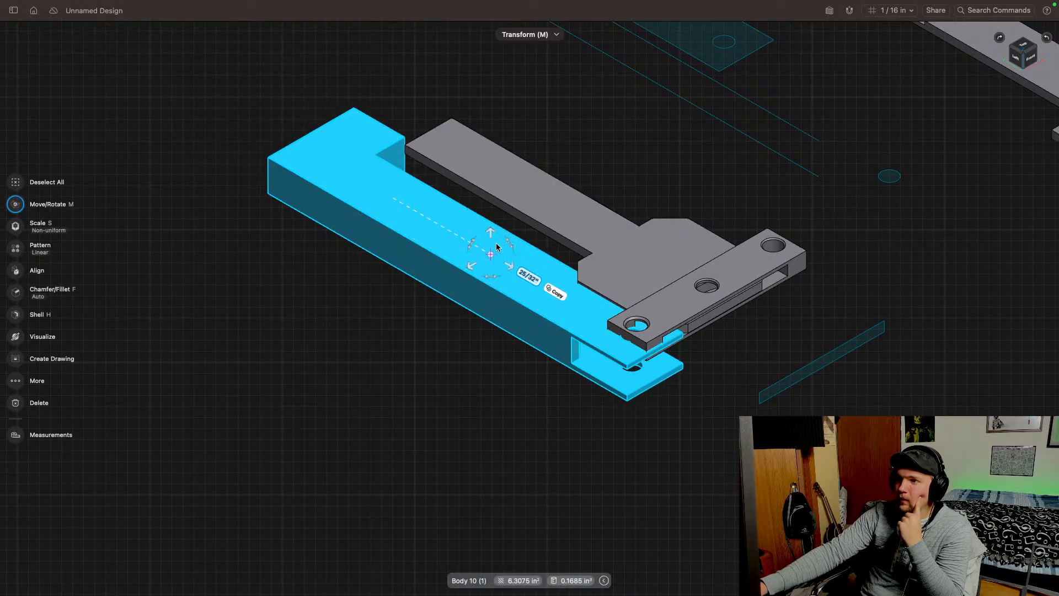
left_click_drag(492, 234, 492, 219)
middle_click_drag(957, 273, 800, 323)
right_click_drag(807, 320, 717, 382)
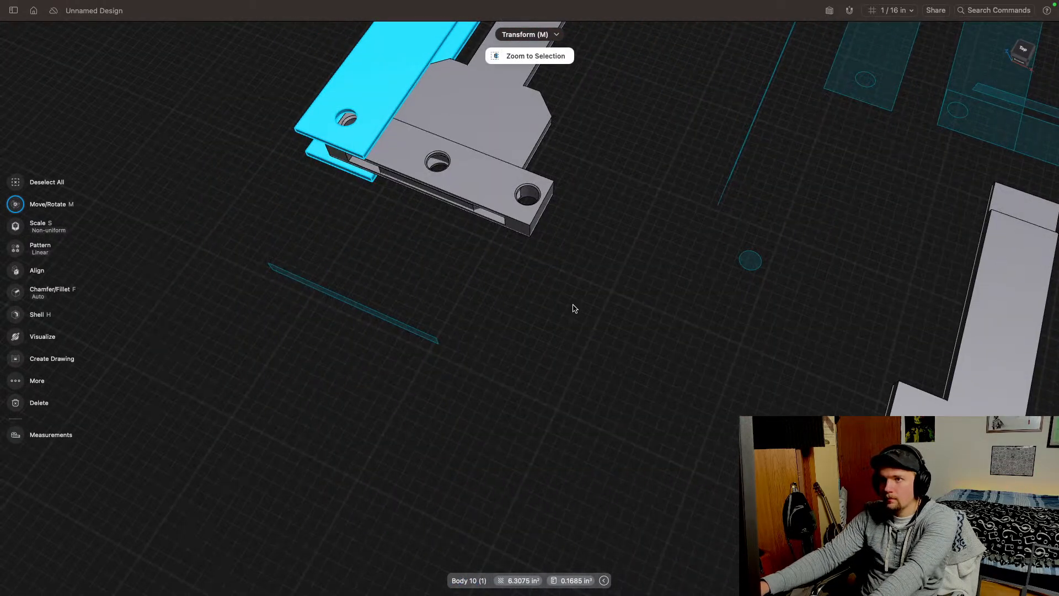
middle_click_drag(574, 307, 717, 364)
right_click_drag(581, 305, 590, 309)
middle_click_drag(497, 277, 549, 286)
scroll(549, 287, "up", 5)
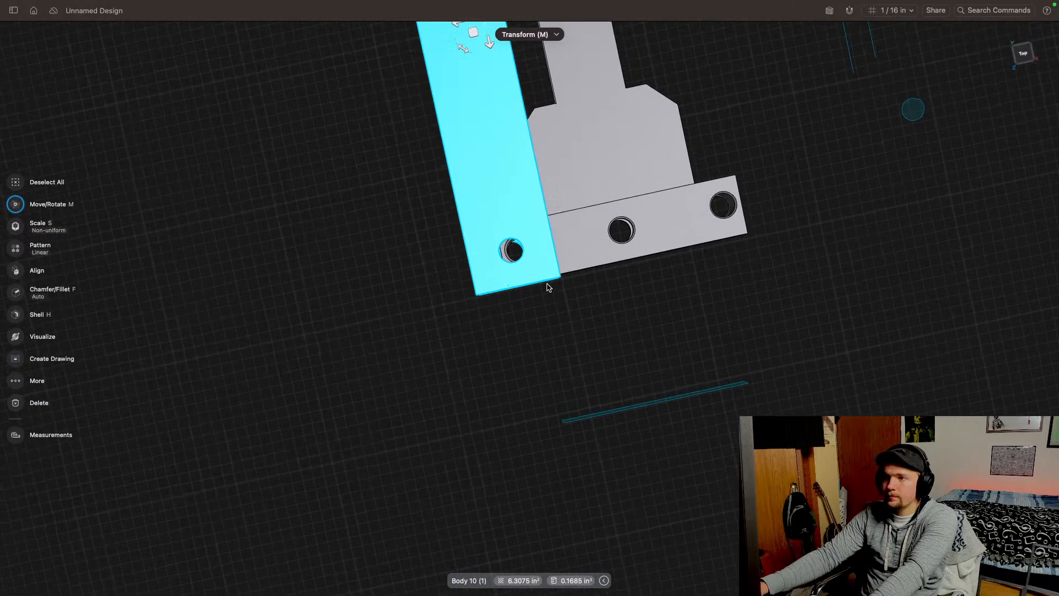
Step: Shift the forked arm 1/32 in outward, away from the plate, so its hole lines up with the bar's end hole
scroll(552, 290, "down", 3)
scroll(522, 75, "down", 3)
middle_click_drag(480, 114, 483, 203)
left_click_drag(488, 91, 503, 255)
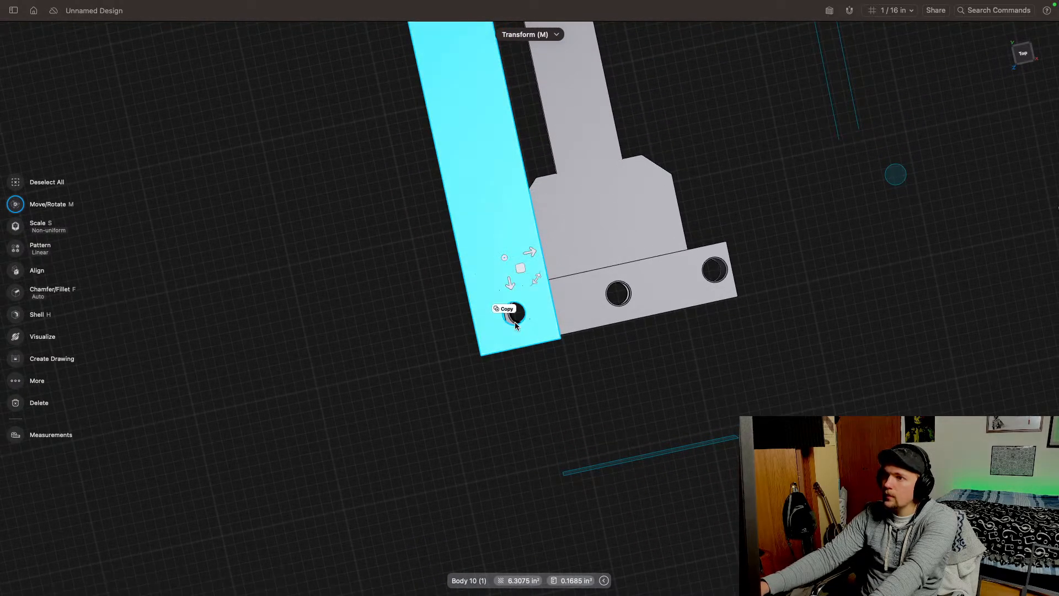
middle_click_drag(526, 277, 559, 271)
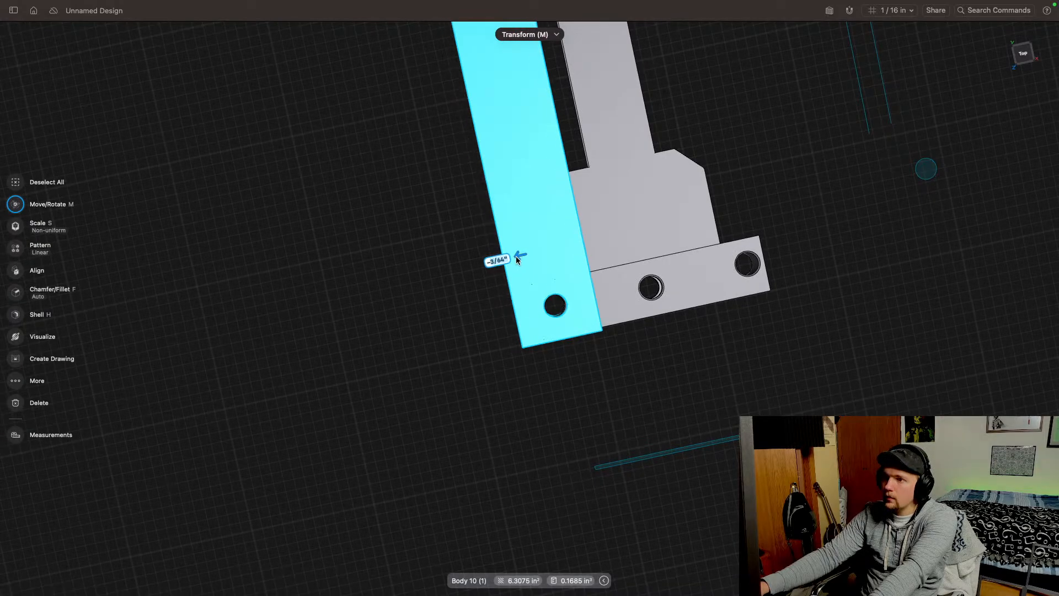
scroll(576, 334, "up", 5)
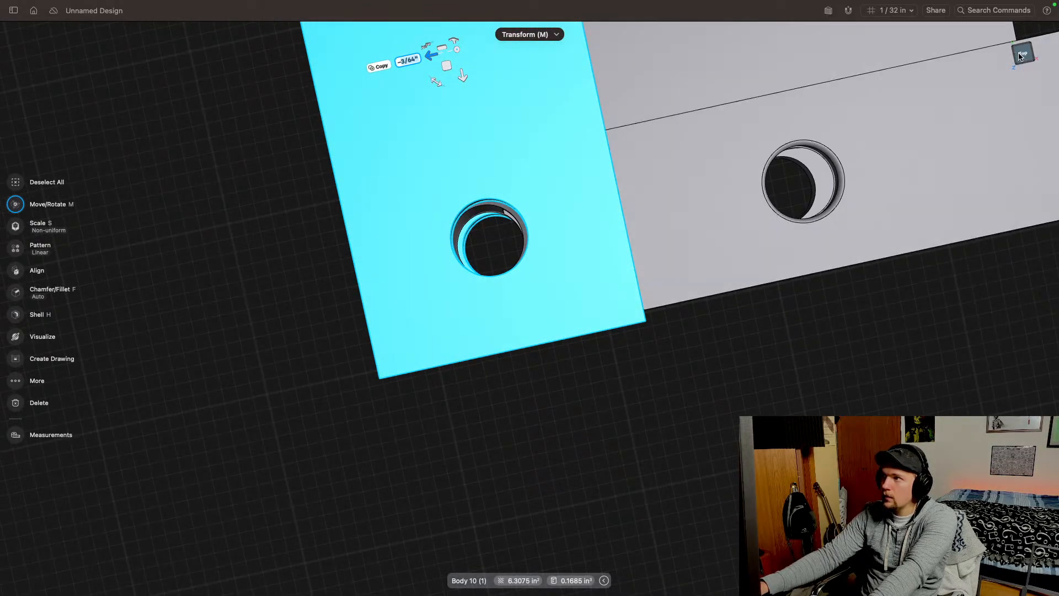
left_click(1024, 53)
middle_click_drag(553, 128, 584, 277)
left_click_drag(477, 160, 470, 160)
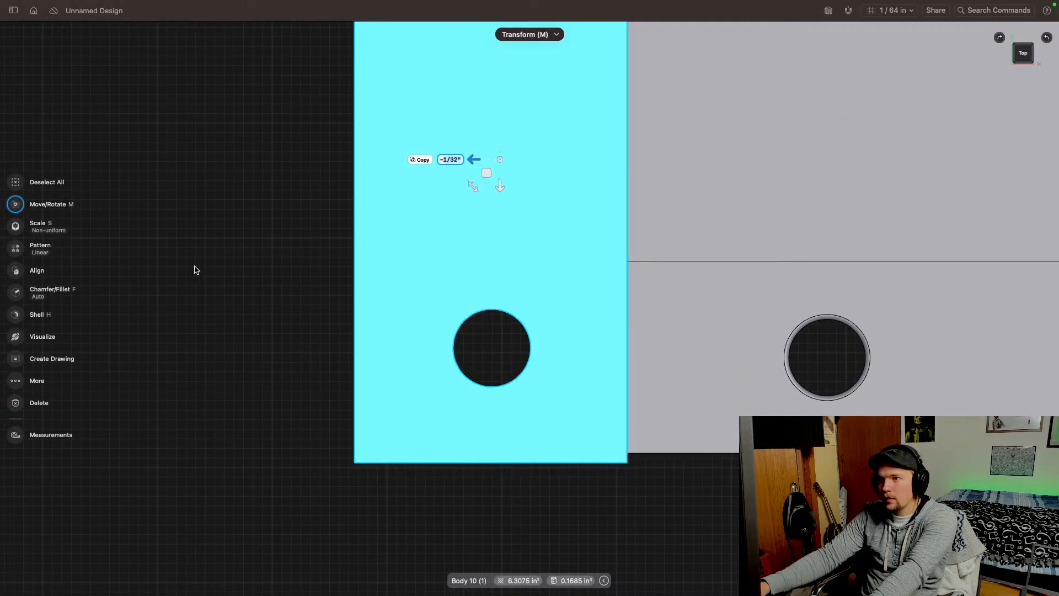
left_click(194, 269)
Step: Lower the slotted three-hole bar 1/64 in so it sits centred between the prongs of the forked arm
scroll(694, 345, "down", 5)
left_click_drag(1025, 58, 1012, 2)
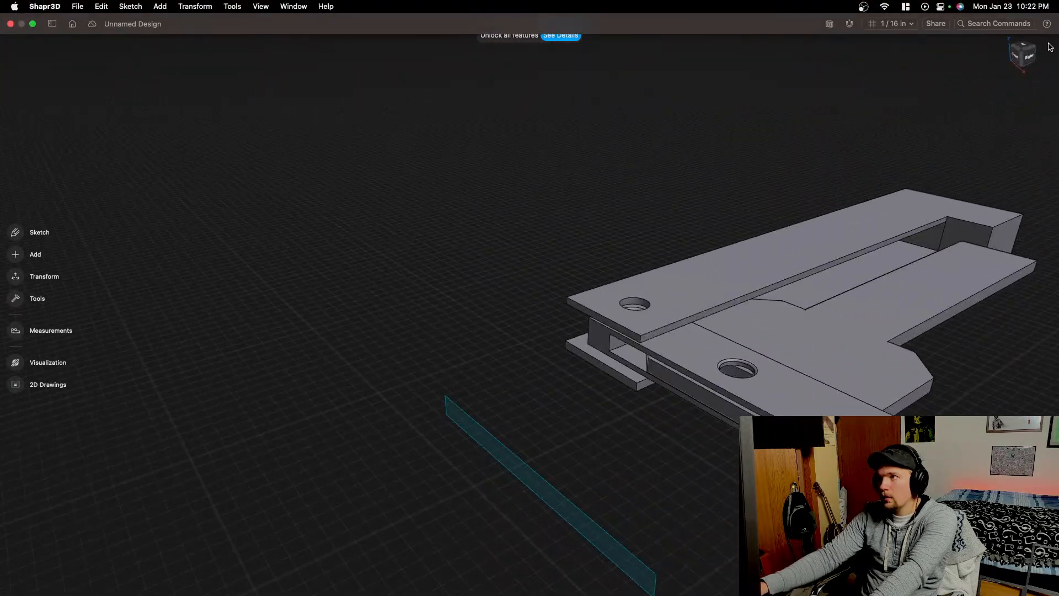
left_click(1013, 56)
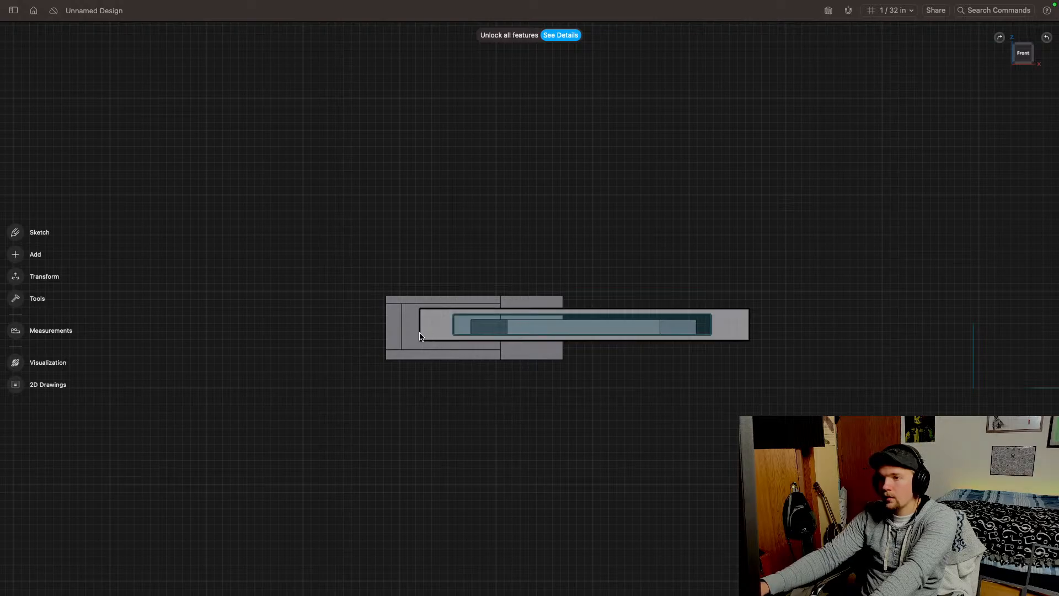
left_click(406, 330)
scroll(489, 409, "up", 5)
scroll(488, 430, "down", 1)
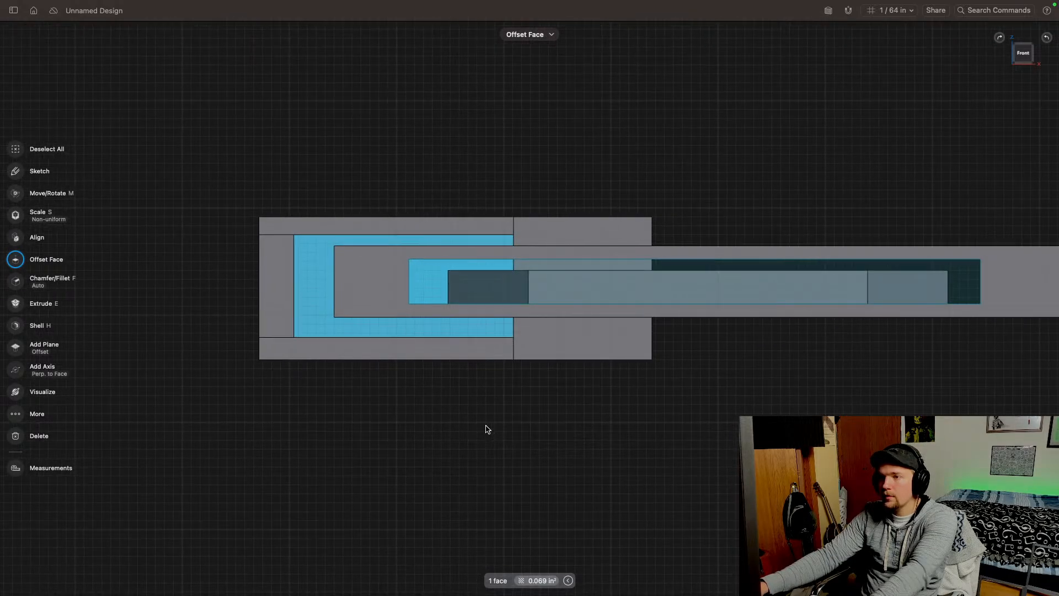
middle_click_drag(596, 368, 524, 377)
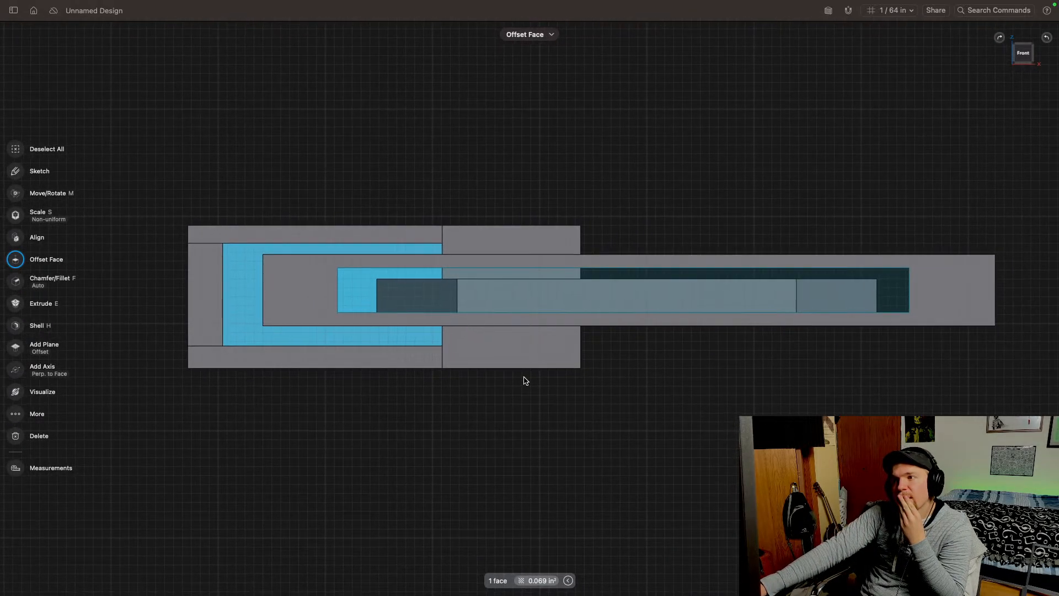
left_click(519, 301)
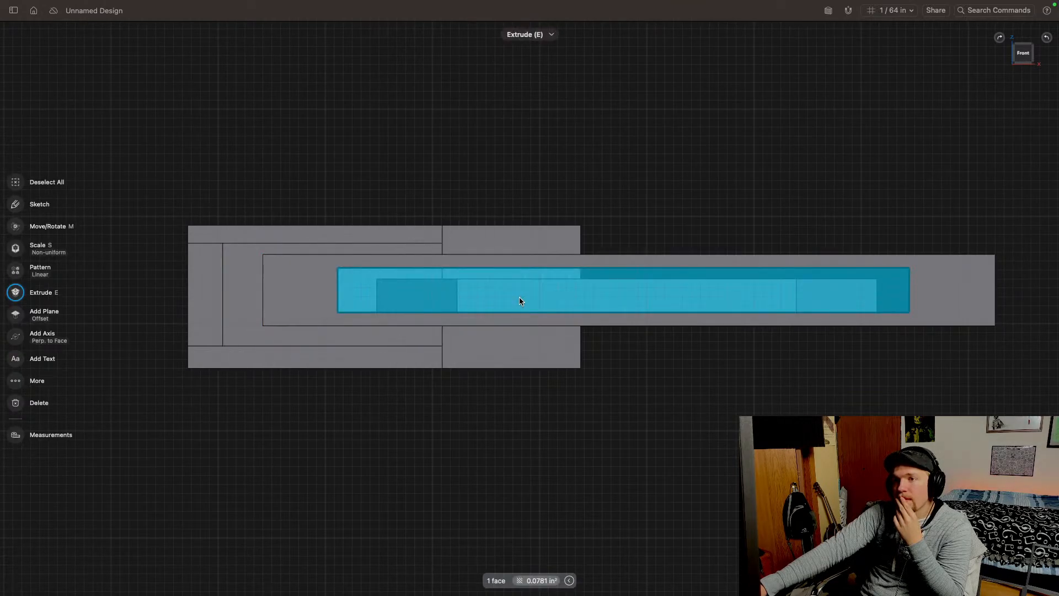
double_click(283, 298)
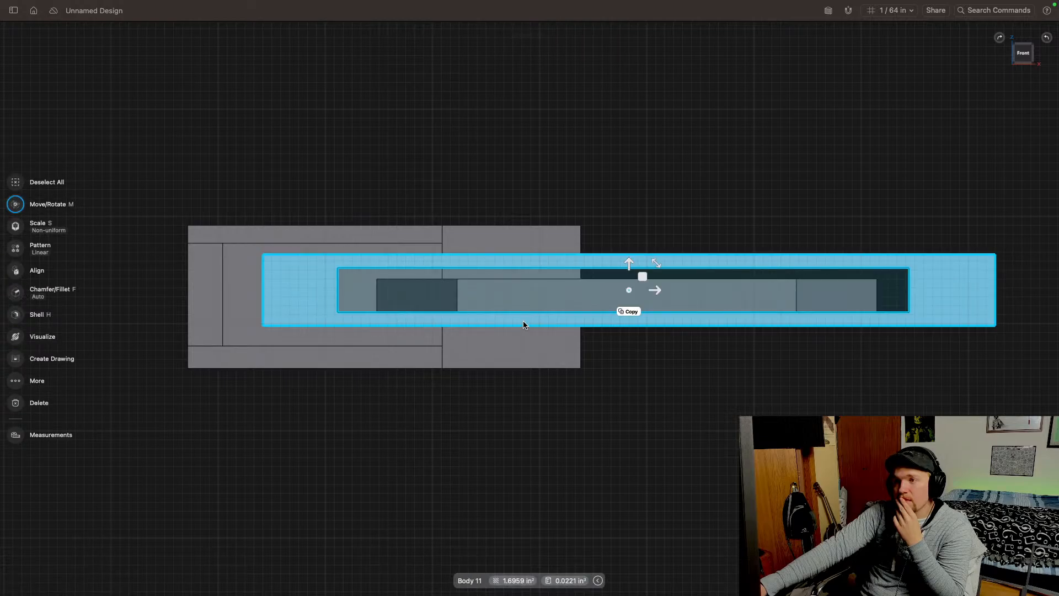
left_click_drag(634, 275, 634, 276)
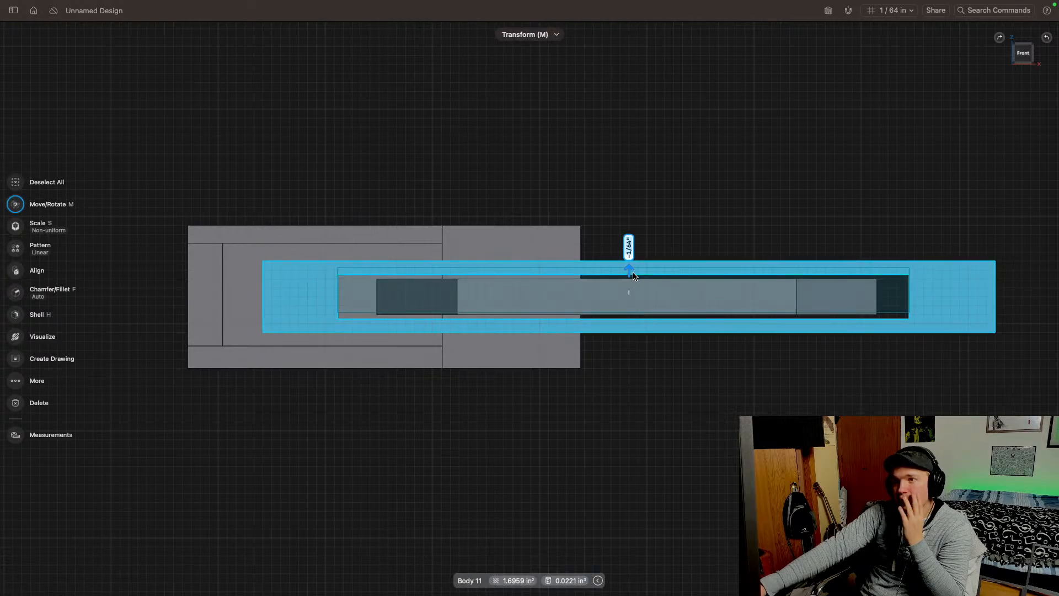
left_click(682, 363)
Step: Delete the leftover slot rectangle sketch in front of the bar
left_click(515, 300)
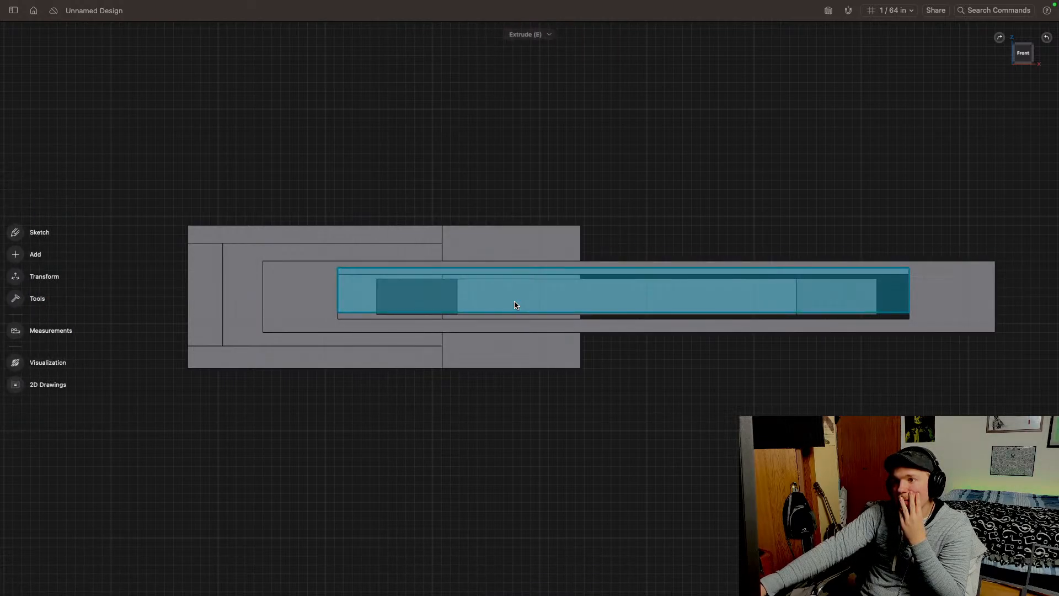
left_click(648, 298)
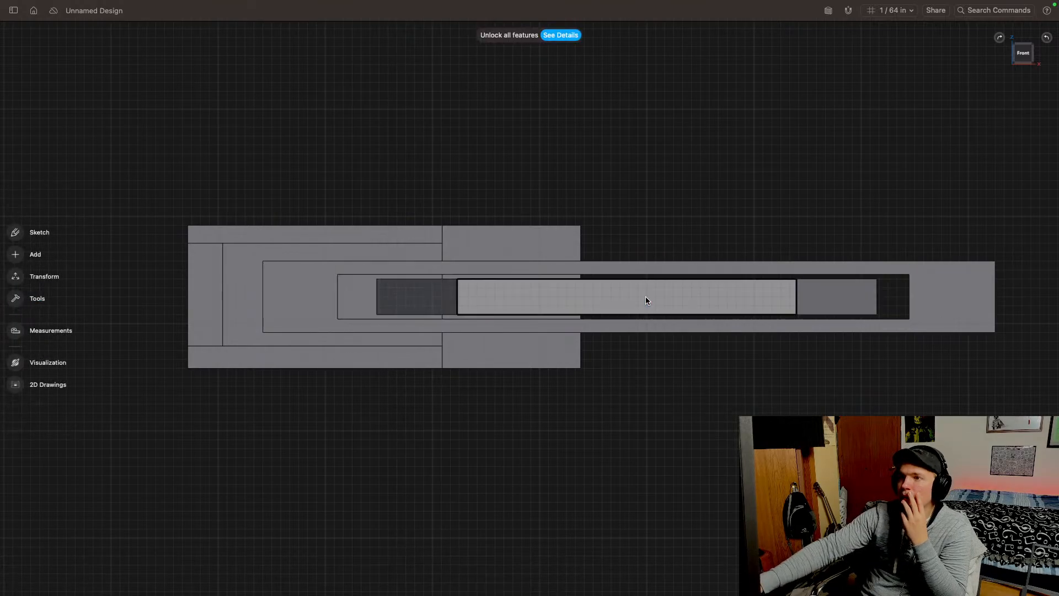
Step: Try to shift the oval-opening plate vertically within the bar's slot, then clear the selection
left_click(584, 293)
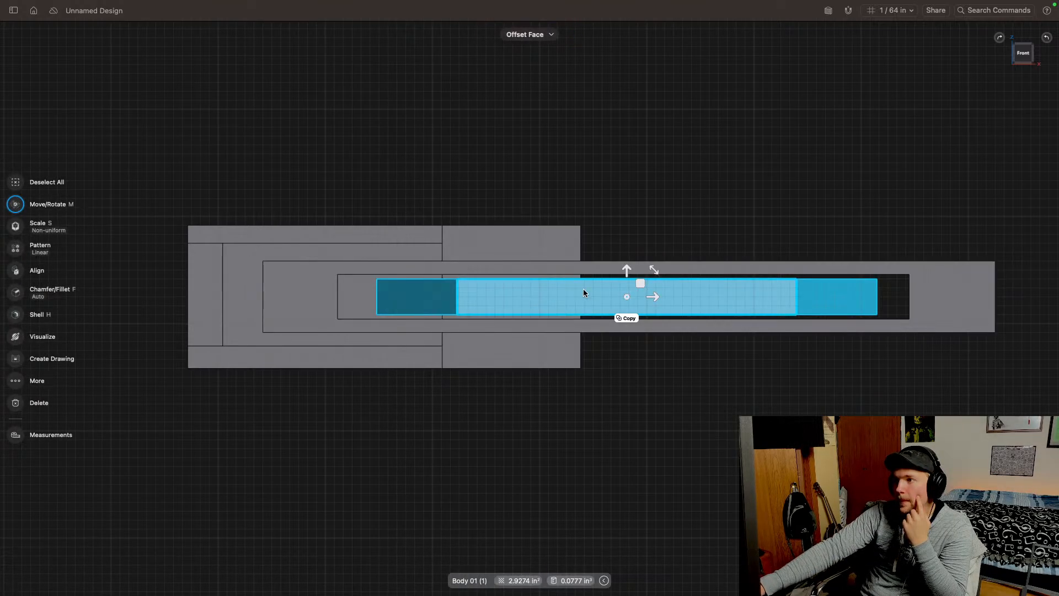
left_click(657, 298)
left_click(807, 178)
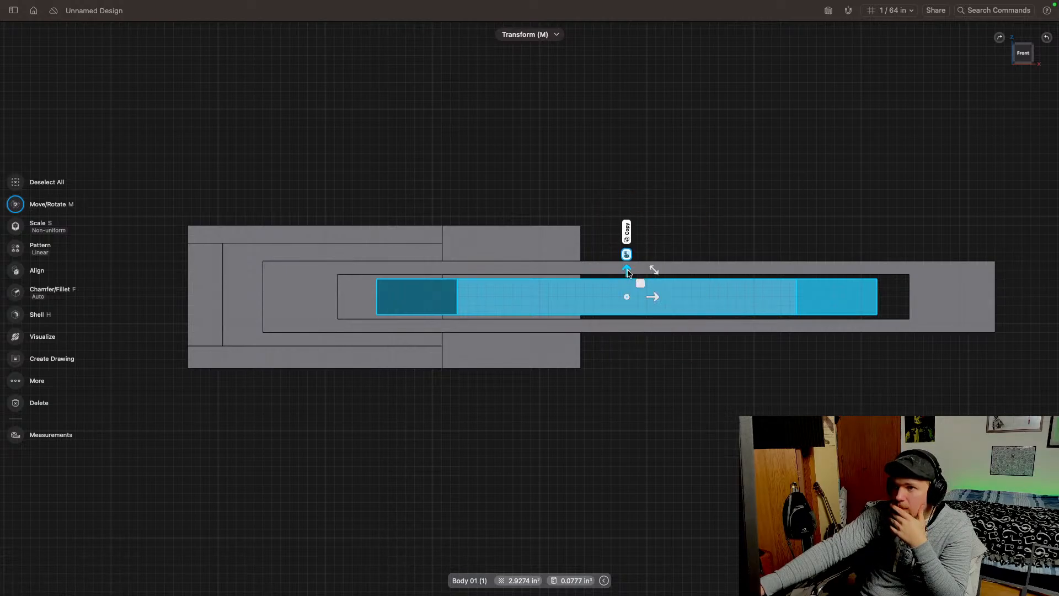
left_click_drag(629, 274, 630, 270)
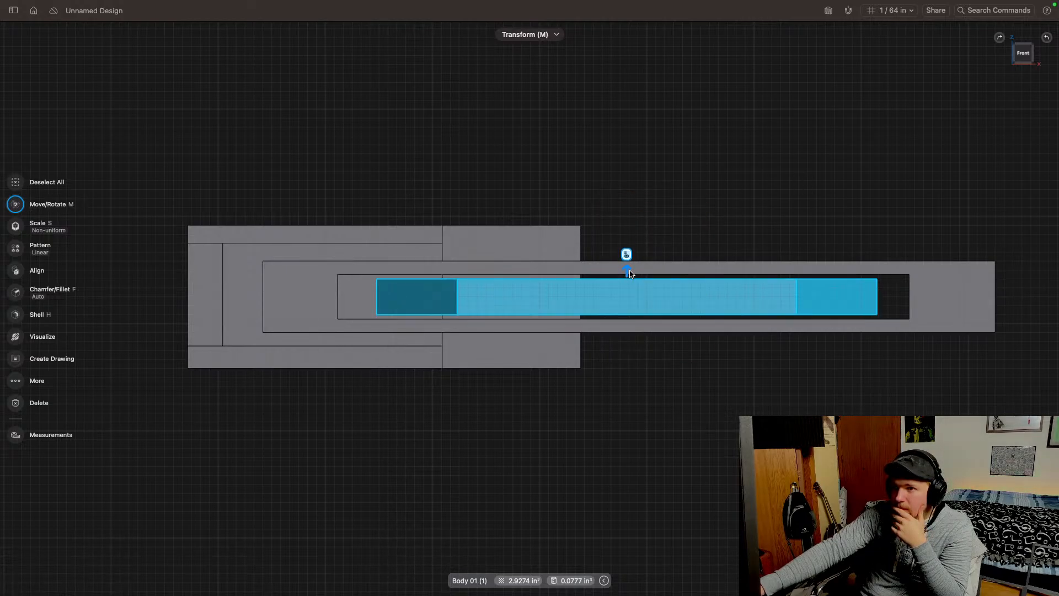
middle_click_drag(774, 201, 688, 204)
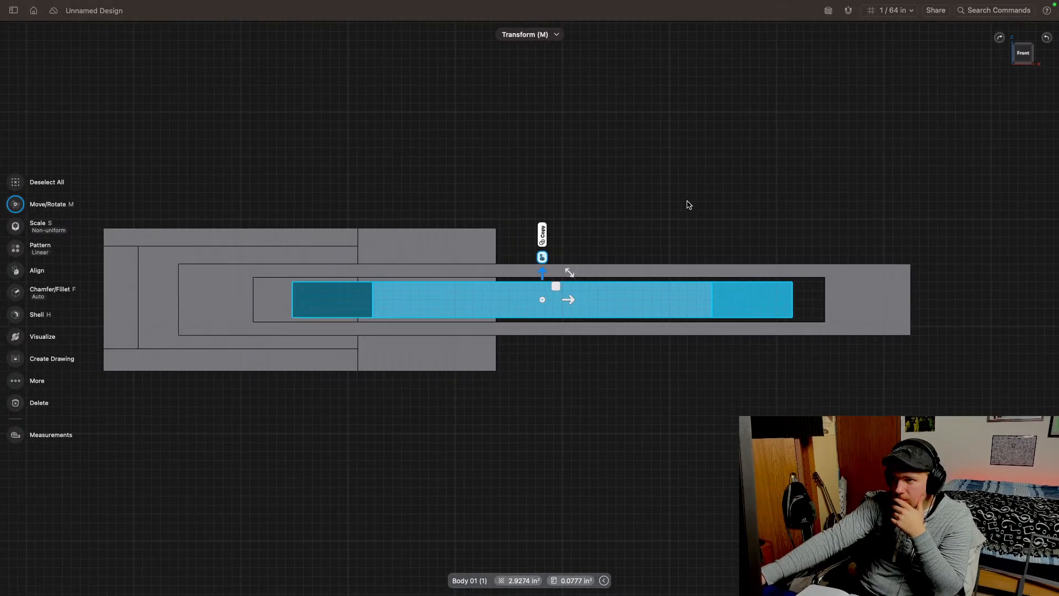
left_click(687, 204)
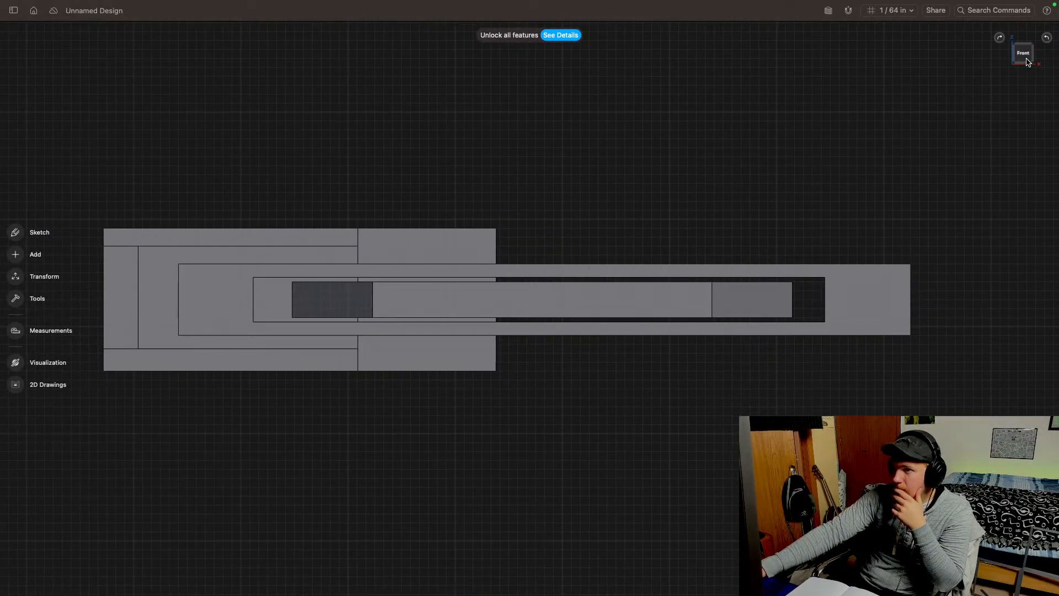
Step: Chamfer the vertical corner edge of the arm's hooked end, facing the plate's shank, by 1/16 in
left_click_drag(1027, 58, 1037, 93)
middle_click_drag(527, 119, 520, 285)
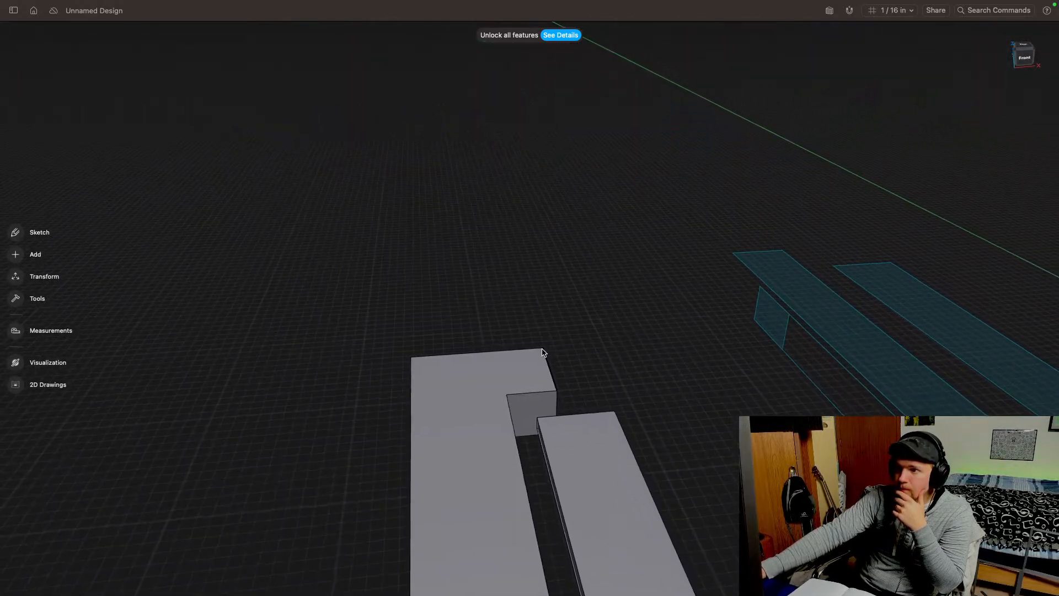
left_click(557, 407)
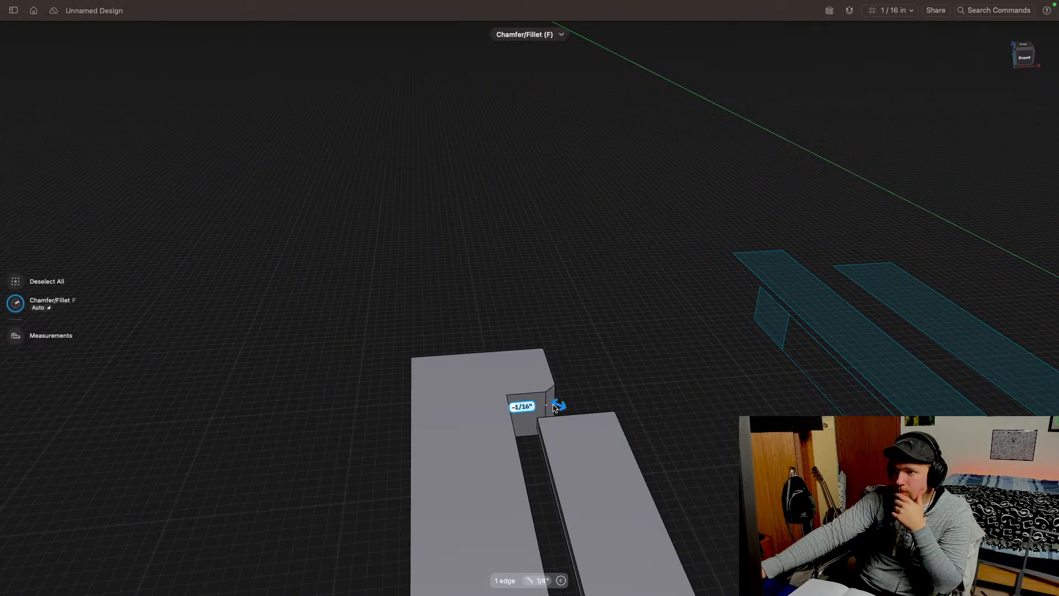
left_click(613, 377)
Step: Examine how the plate's shank and shoulders sit beside the chamfered arm and in the slotted bar
middle_click_drag(624, 403, 441, 238)
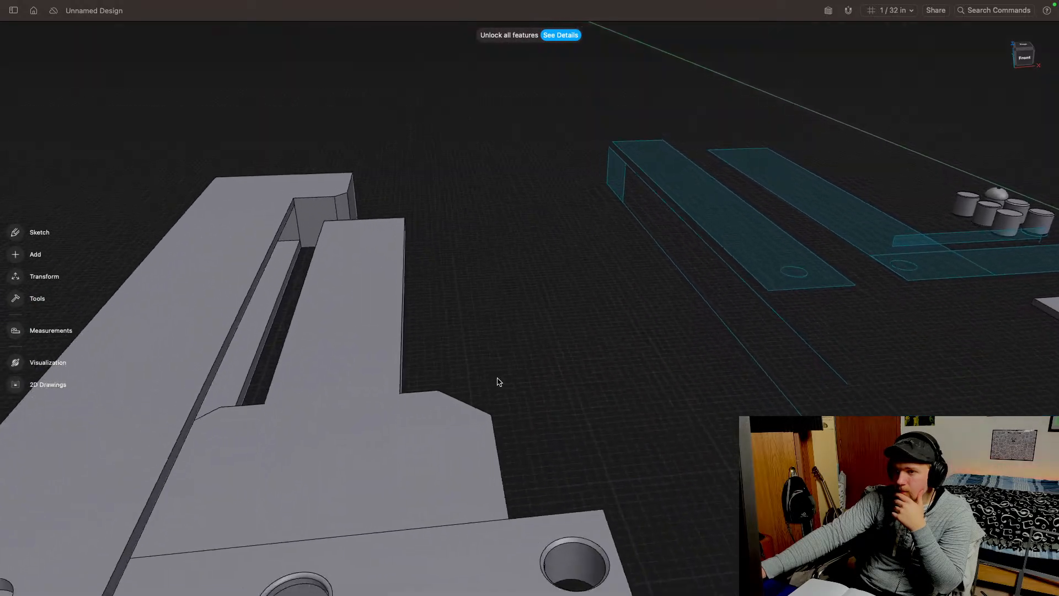
middle_click_drag(499, 381, 531, 221)
middle_click_drag(531, 320, 671, 352)
scroll(559, 389, "down", 5)
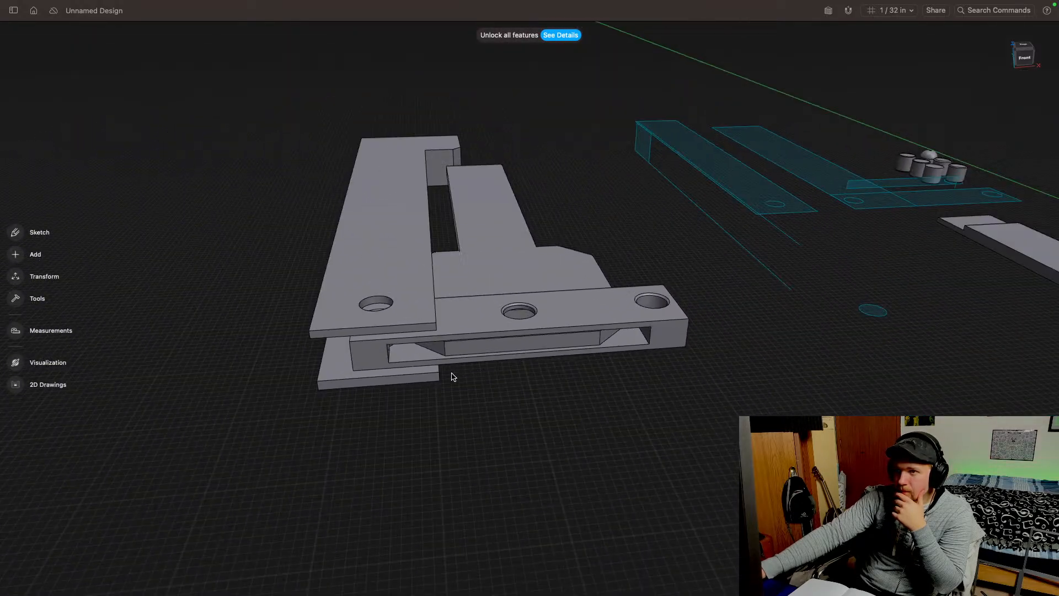
middle_click_drag(421, 289, 522, 329)
left_click_drag(1034, 60, 1028, 92)
middle_click_drag(687, 160, 724, 342)
middle_click_drag(555, 283, 442, 348)
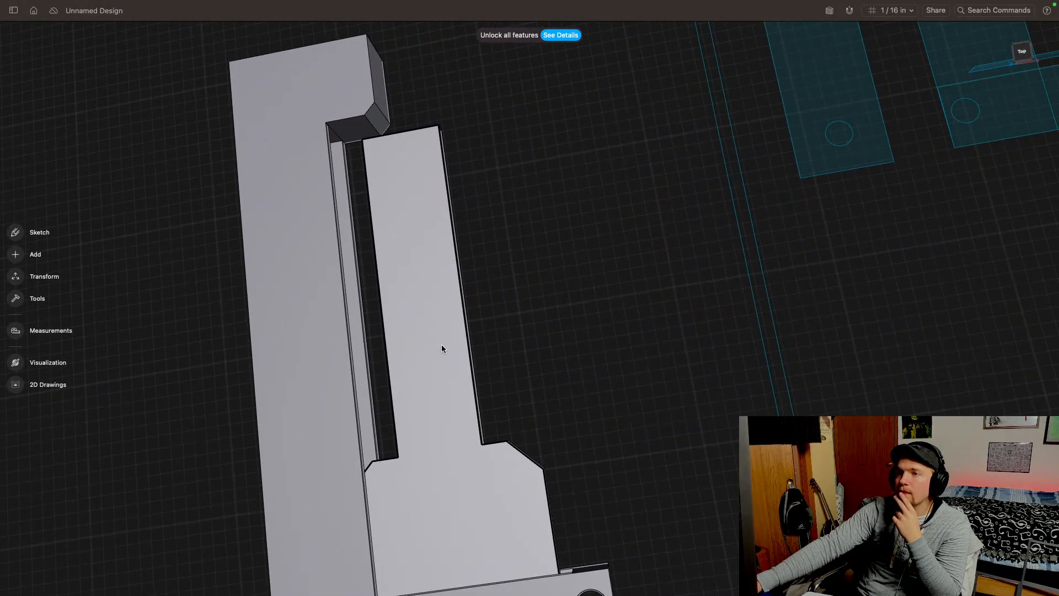
middle_click_drag(574, 317, 705, 319)
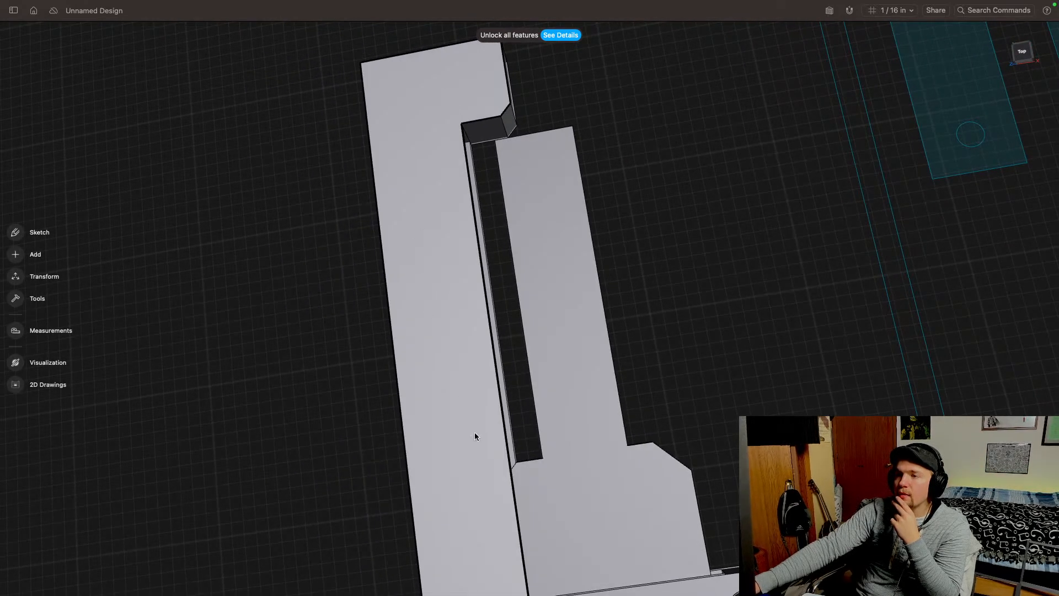
middle_click_drag(462, 303, 380, 277)
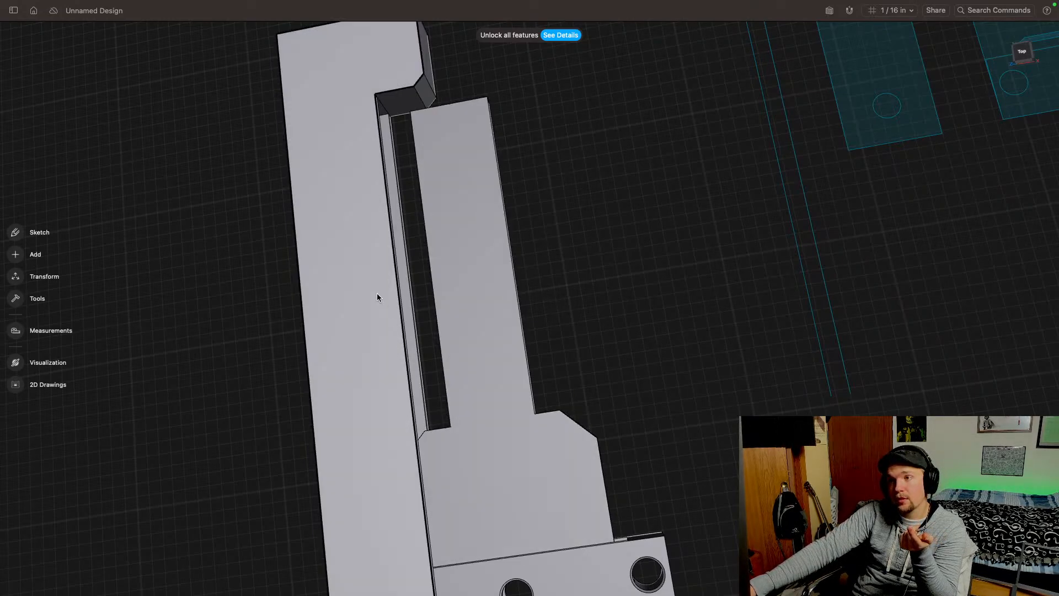
middle_click_drag(525, 422, 415, 418)
scroll(414, 417, "down", 3)
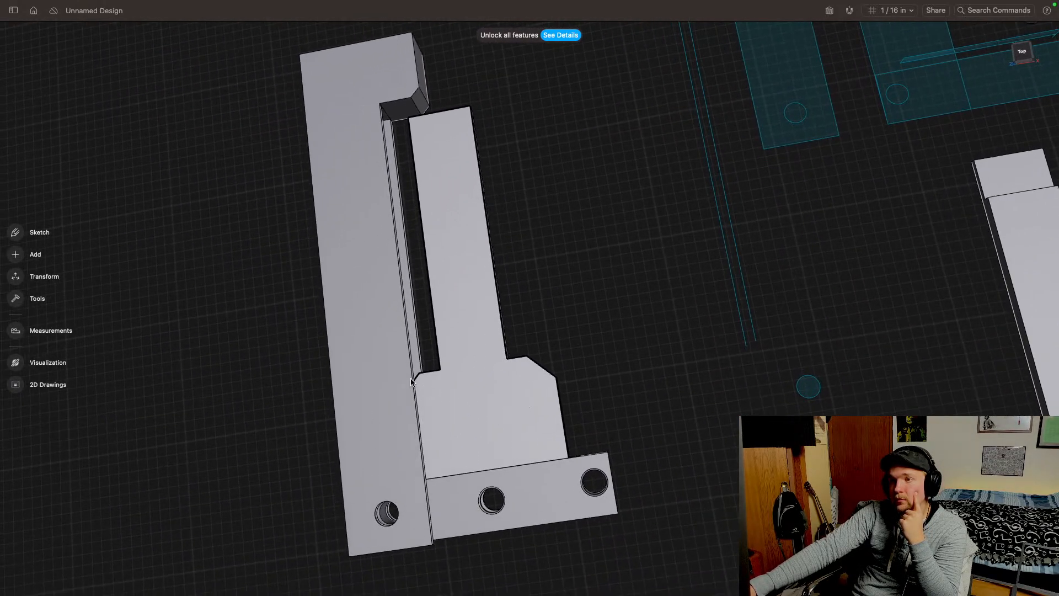
Step: Copy the forked arm to the outer side of the original and move the copy 5/32 in back toward it
left_click(390, 372)
left_click(390, 334)
left_click_drag(416, 279, 260, 305)
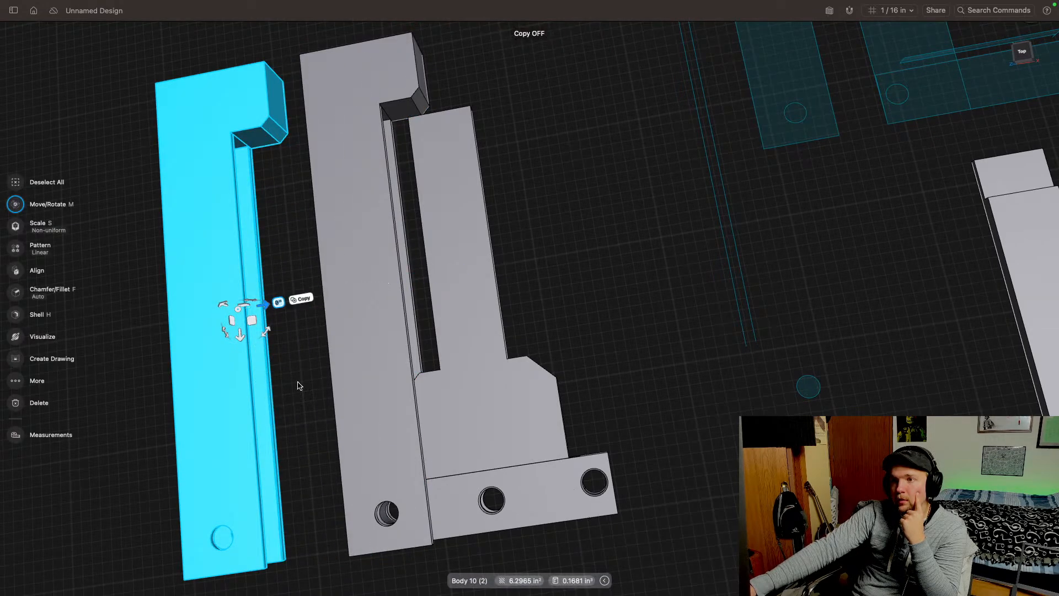
middle_click_drag(298, 382, 398, 355)
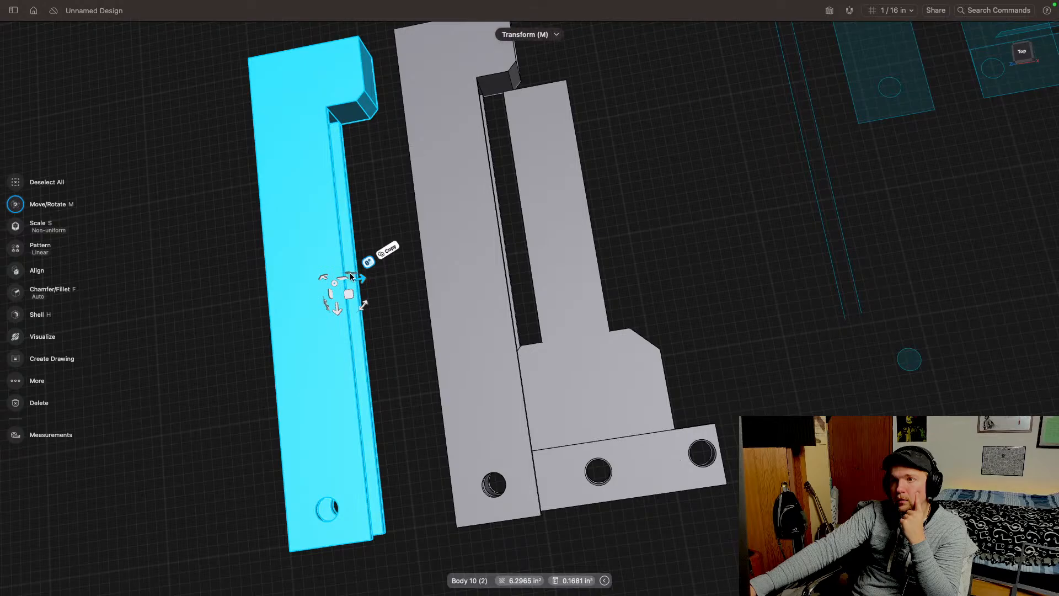
left_click_drag(351, 277, 377, 277)
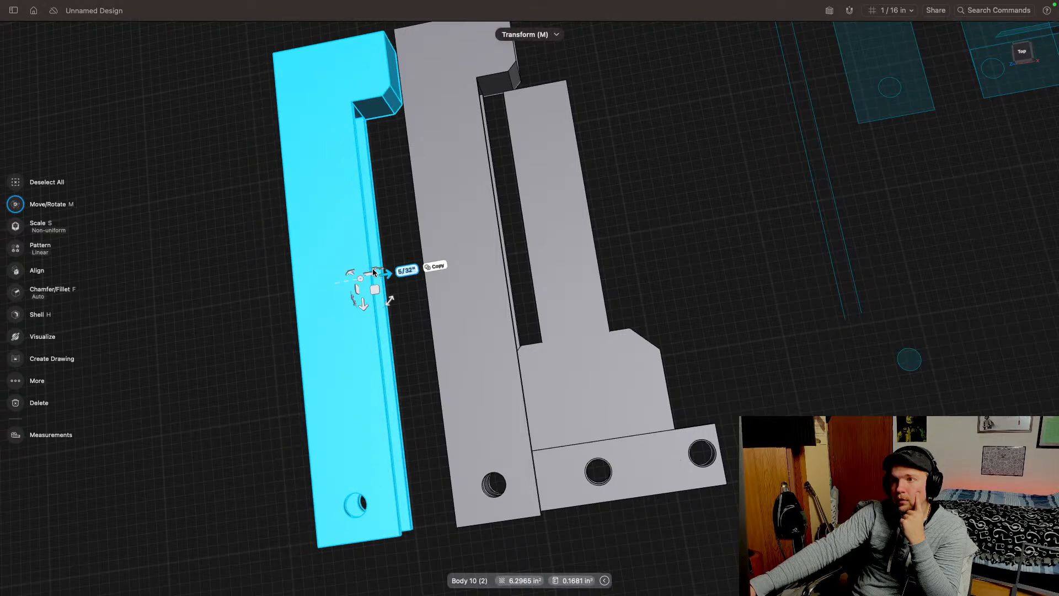
Step: Rotate the copied arm 180° about its vertical axis so its hooked end faces the opposite way
scroll(375, 274, "up", 5)
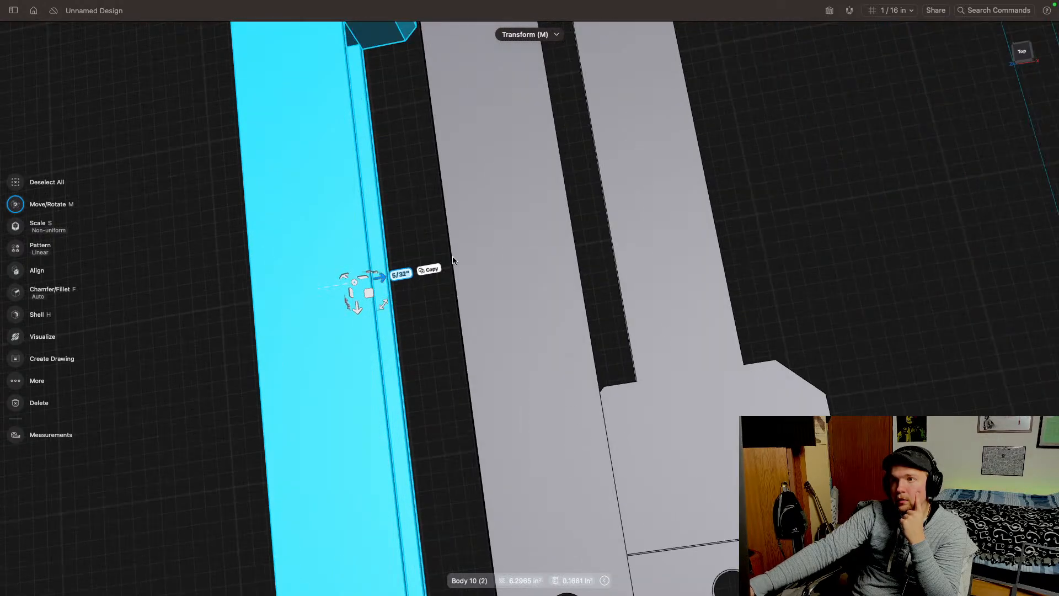
right_click_drag(497, 328, 485, 285)
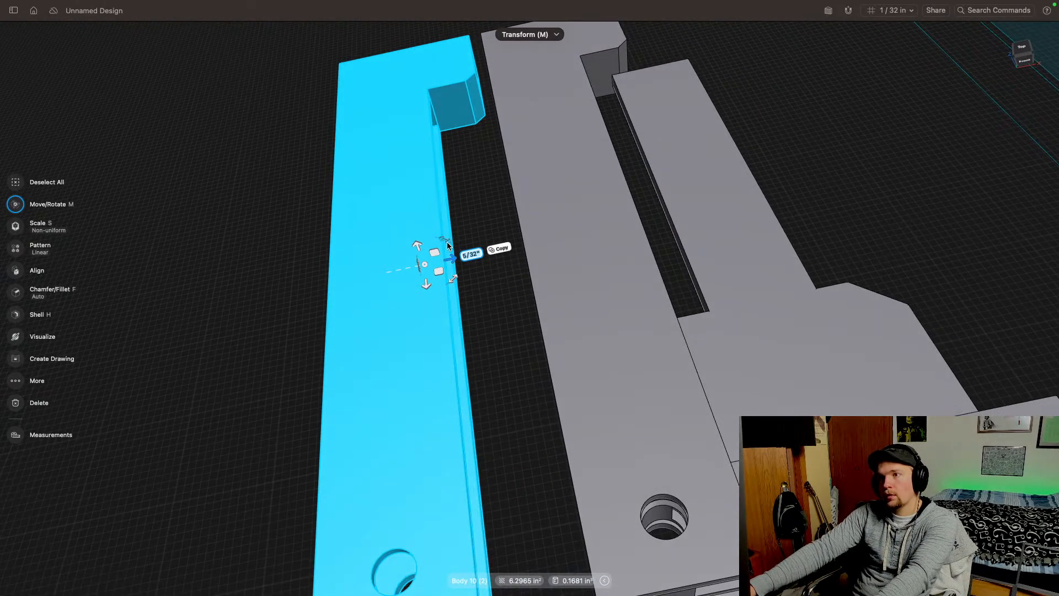
left_click_drag(447, 245, 340, 347)
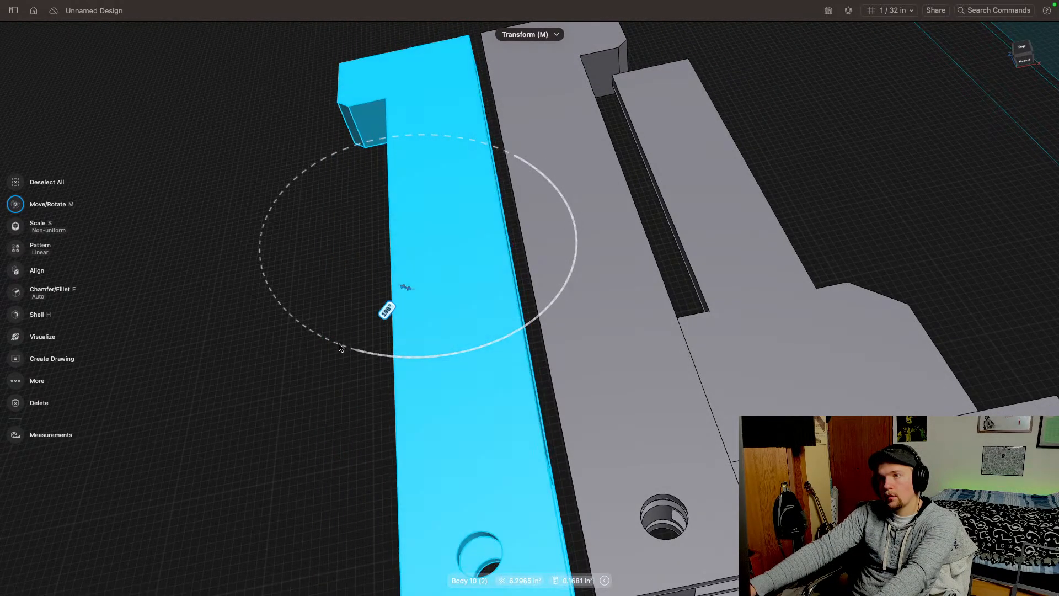
middle_click_drag(356, 435, 381, 425)
left_click(382, 425)
Step: Move the rotated arm copy across the plate to the bar's far end, aligning its hole with the end hole, and clear the selection
double_click(440, 309)
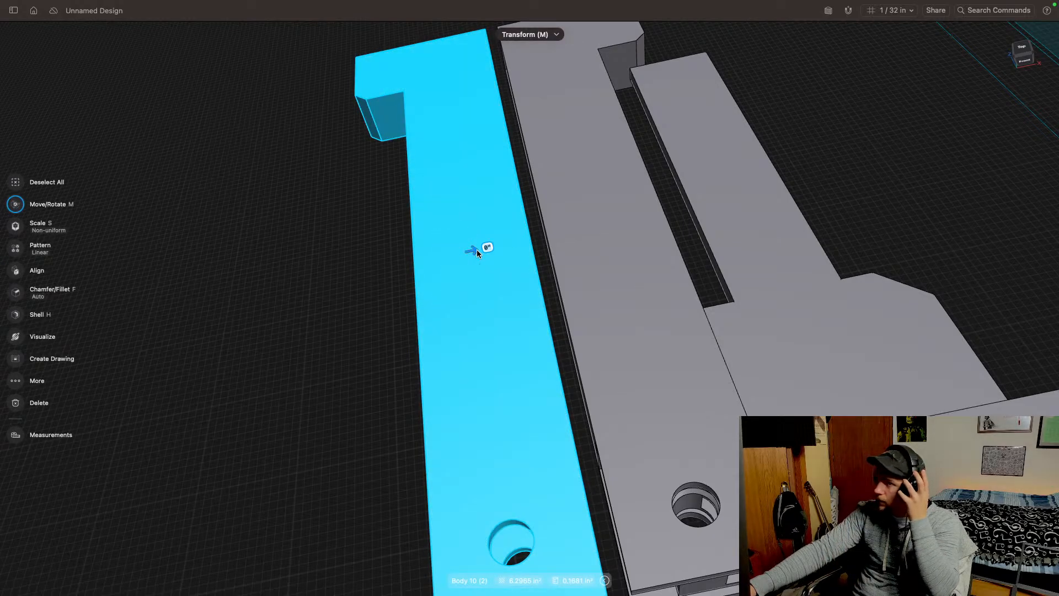
left_click_drag(477, 253, 653, 312)
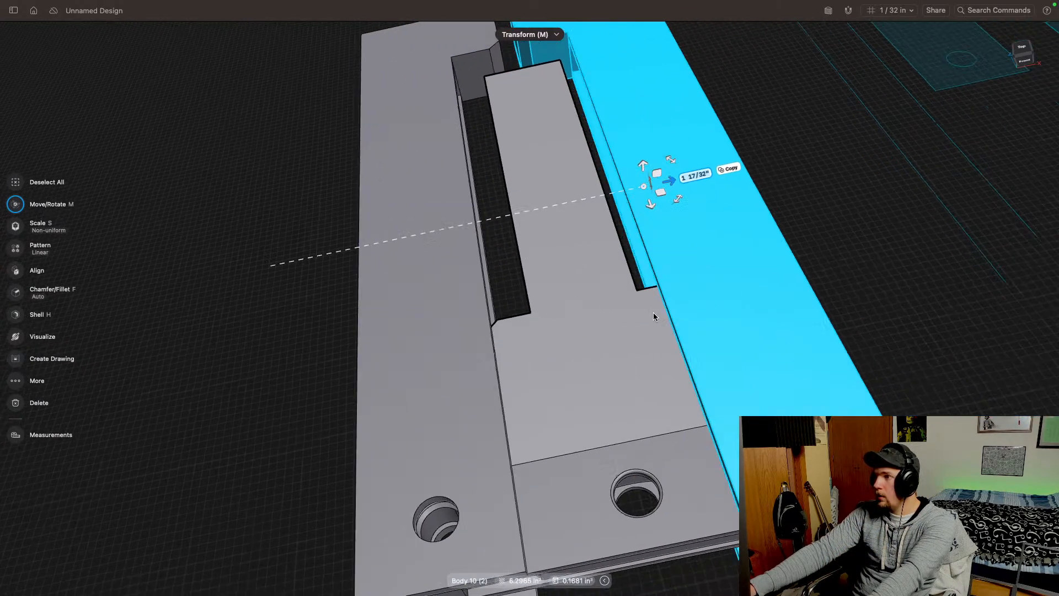
middle_click_drag(653, 312, 508, 327)
left_click_drag(523, 194, 543, 191)
left_click(680, 355)
middle_click_drag(754, 241, 812, 270)
right_click_drag(861, 229, 859, 286)
middle_click_drag(745, 427, 776, 379)
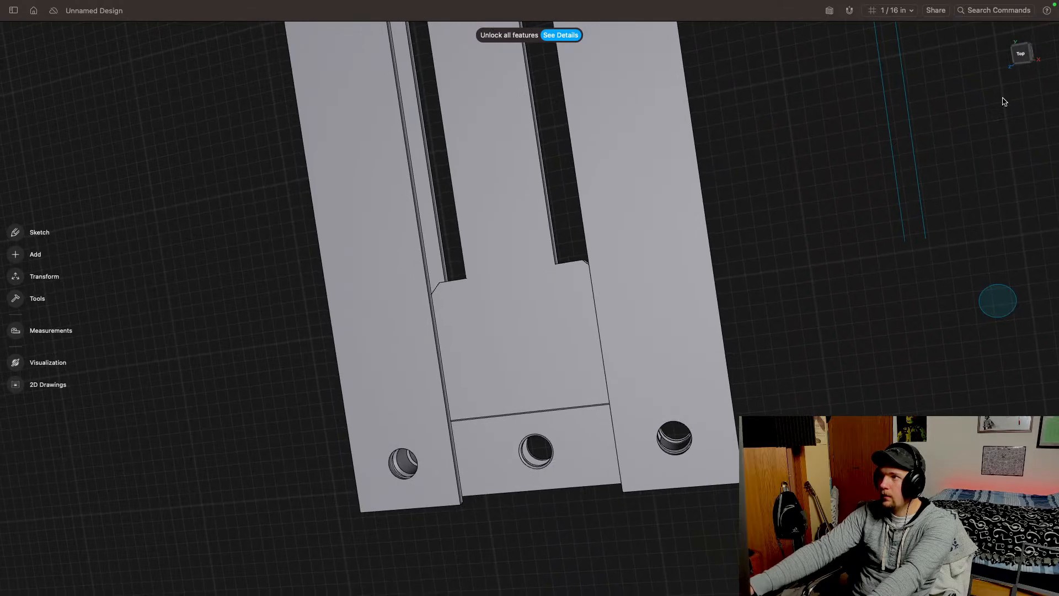
Step: Nudge the copied arm slightly sideways toward the plate in top view until its hole lines up with the bar's end hole, and clear the selection
left_click(1021, 58)
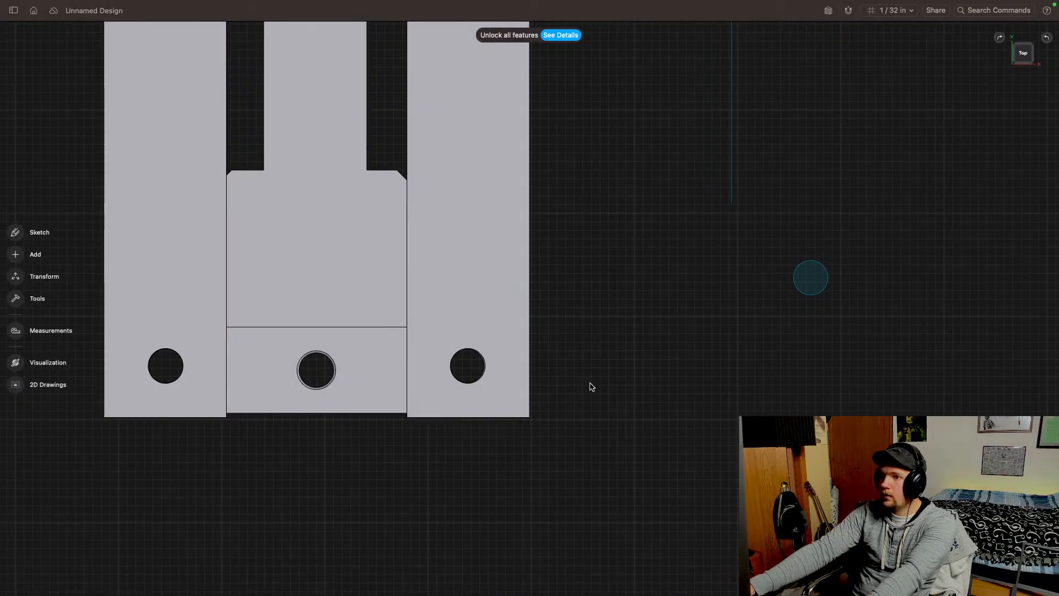
scroll(571, 295, "up", 10)
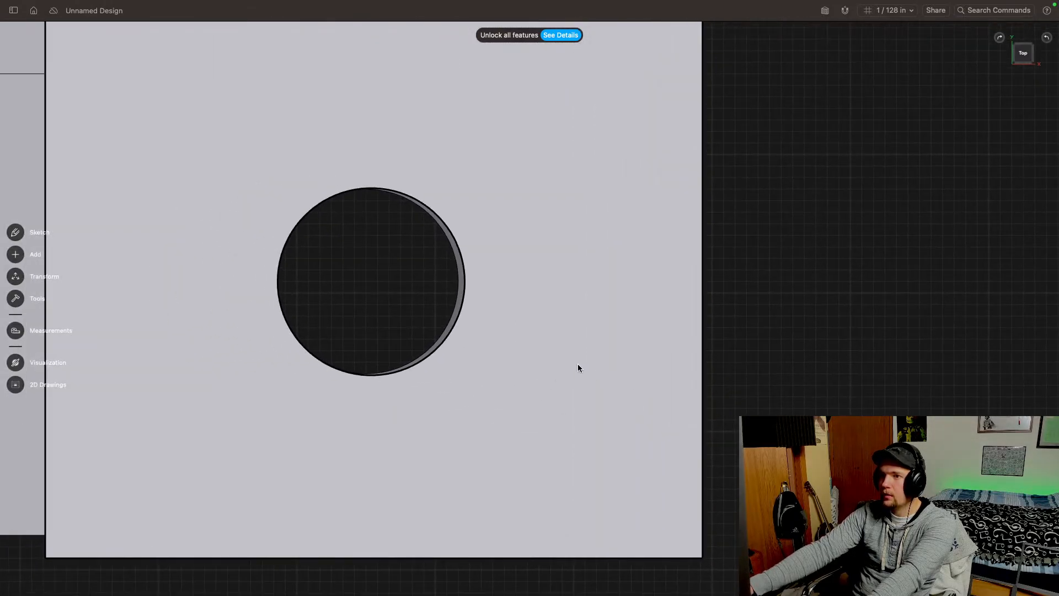
left_click(505, 298)
scroll(676, 394, "down", 10)
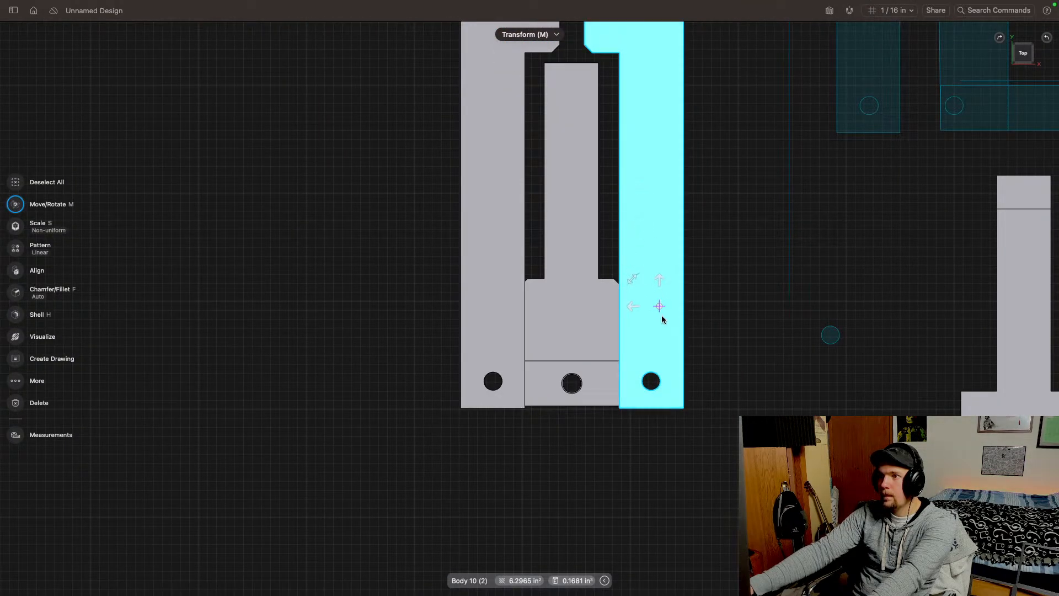
scroll(658, 361, "up", 10)
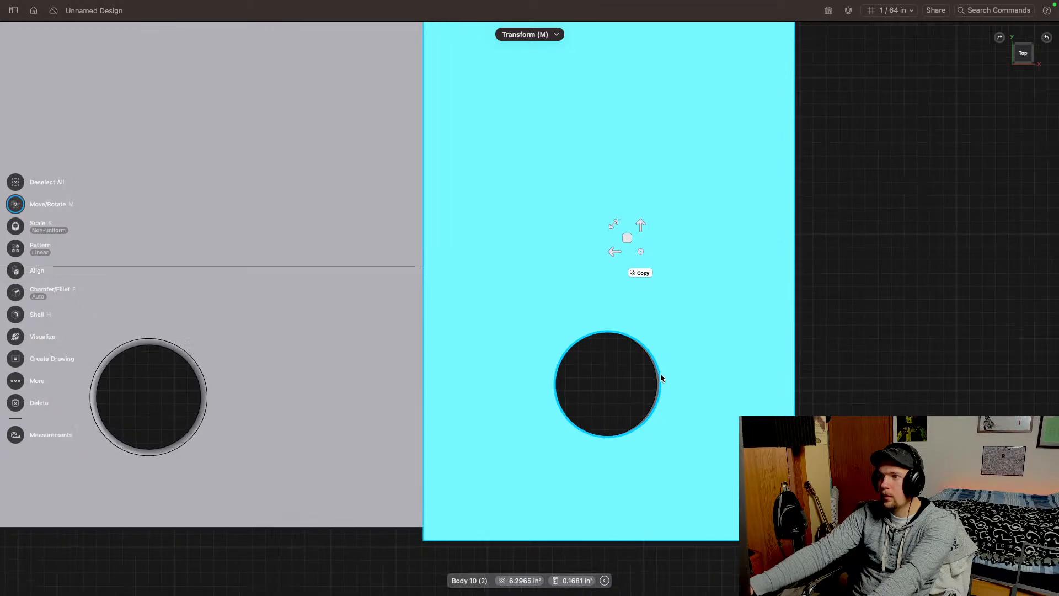
scroll(662, 376, "up", 3)
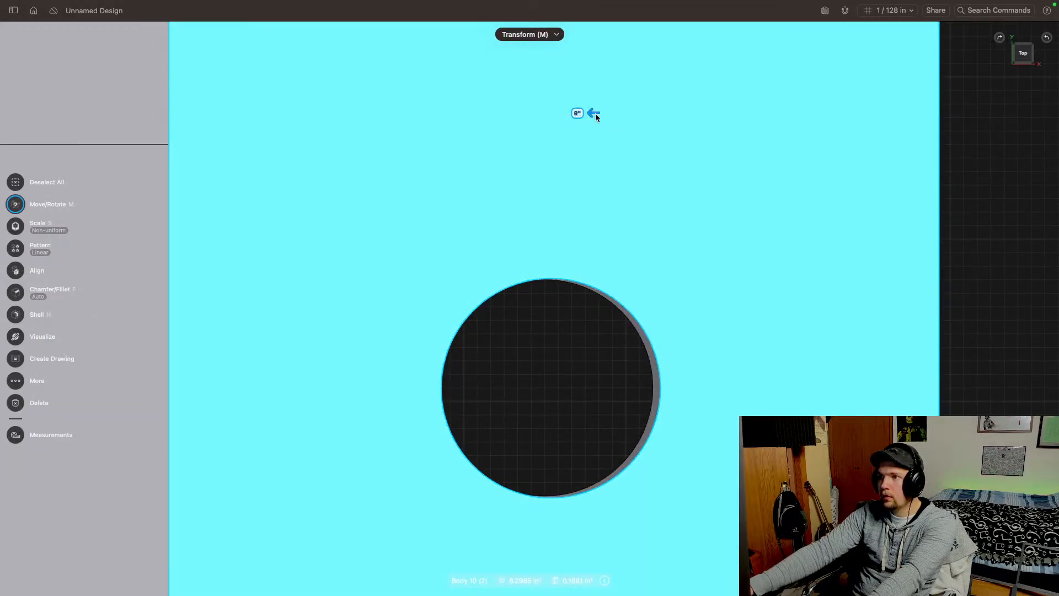
left_click(595, 114)
left_click(699, 149)
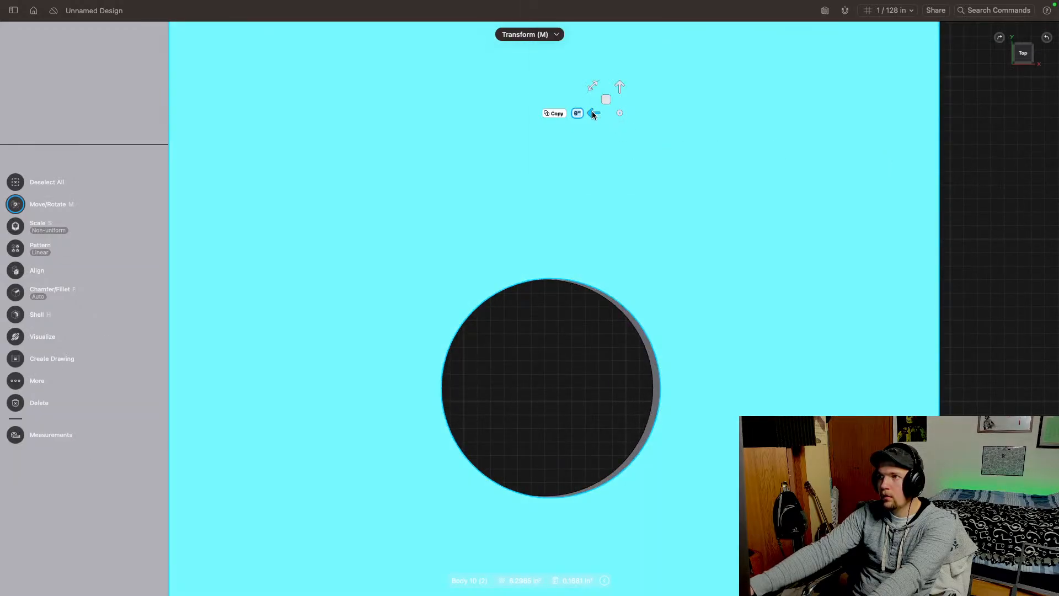
left_click_drag(593, 115, 587, 116)
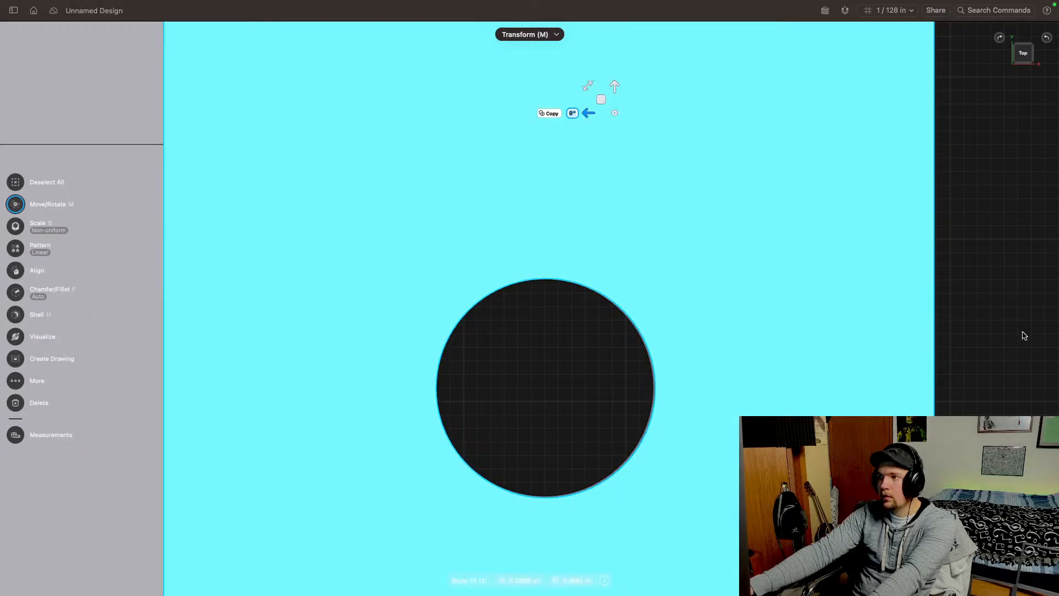
left_click(1023, 335)
scroll(571, 400, "down", 5)
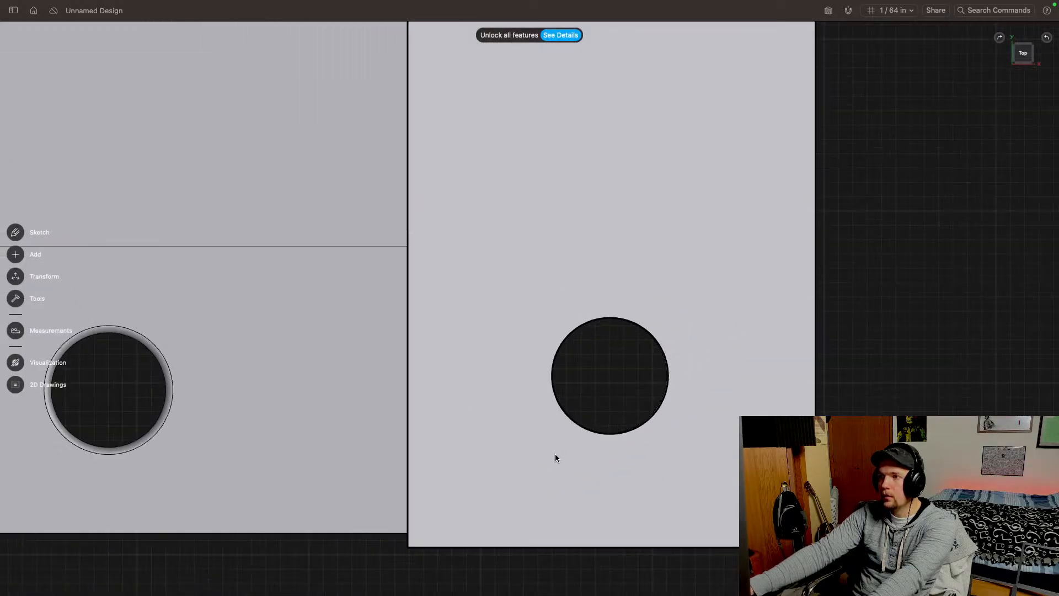
Step: Examine from above how the two arms, the slotted bar and the plate line up
scroll(555, 458, "down", 5)
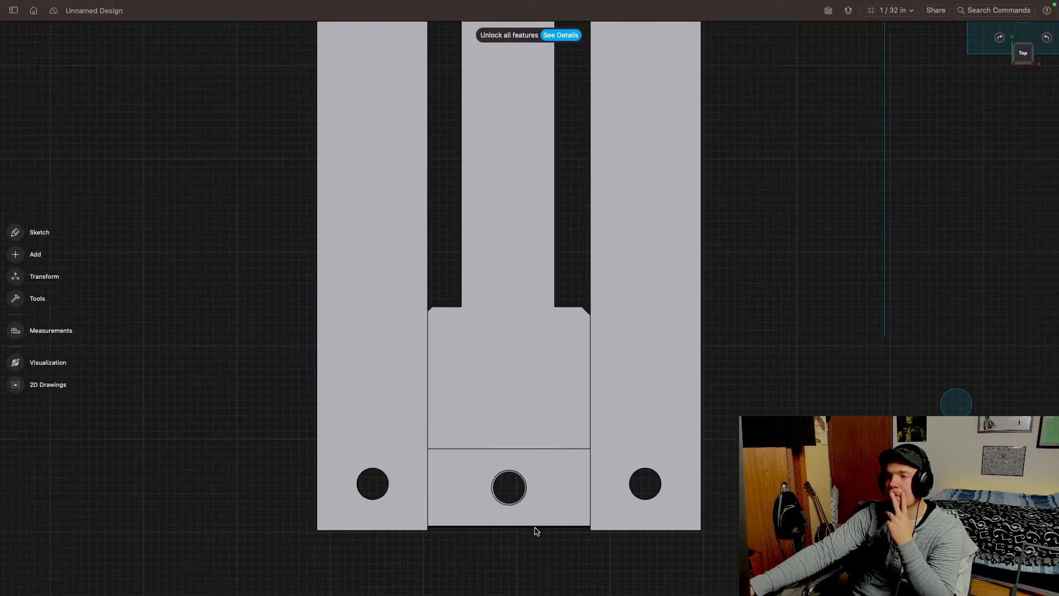
scroll(534, 531, "down", 3)
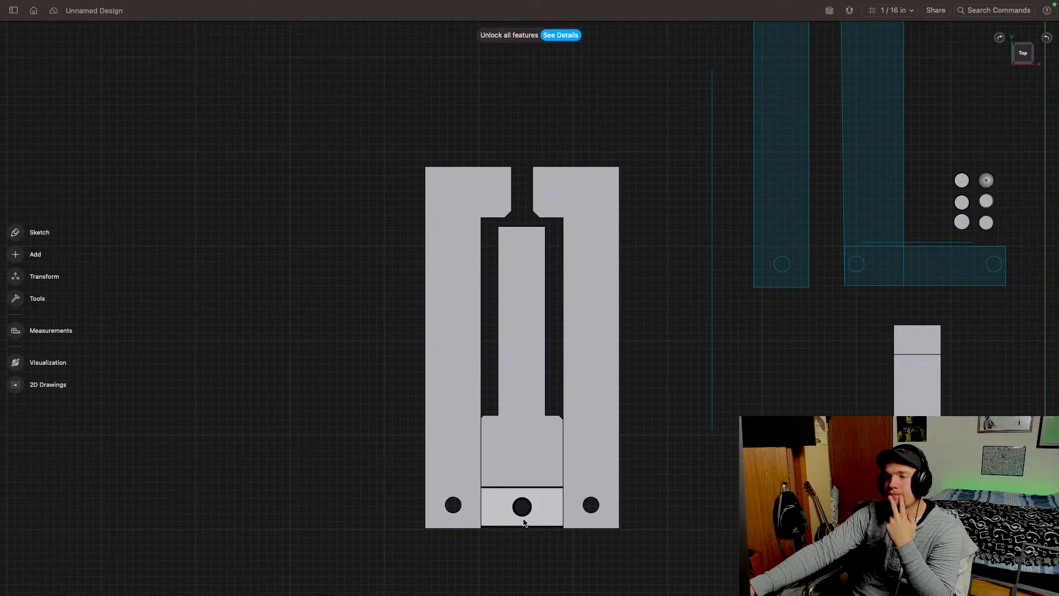
scroll(508, 538, "up", 4)
scroll(509, 538, "down", 6)
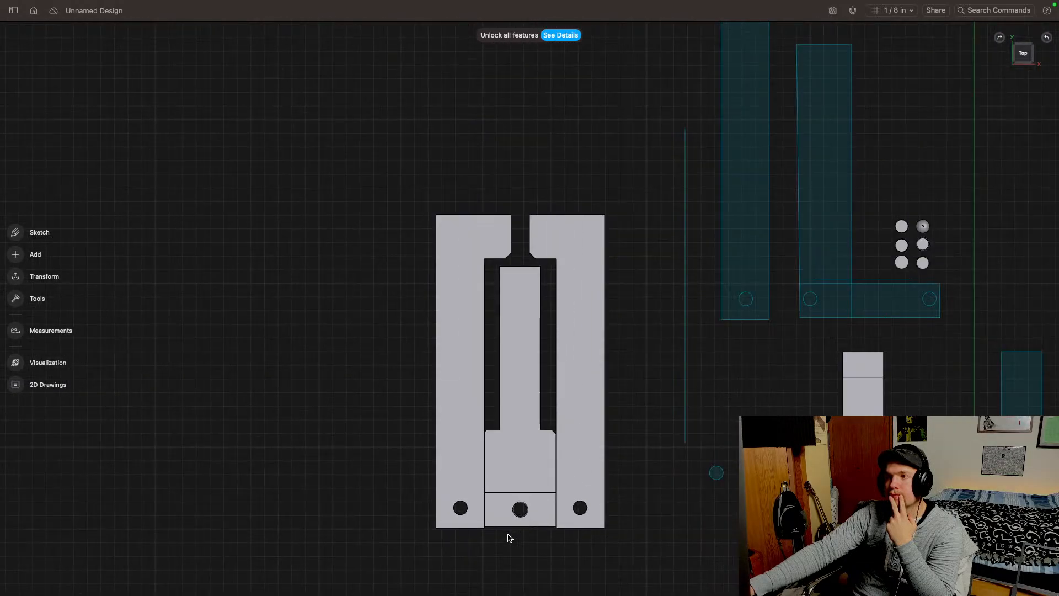
scroll(509, 538, "up", 3)
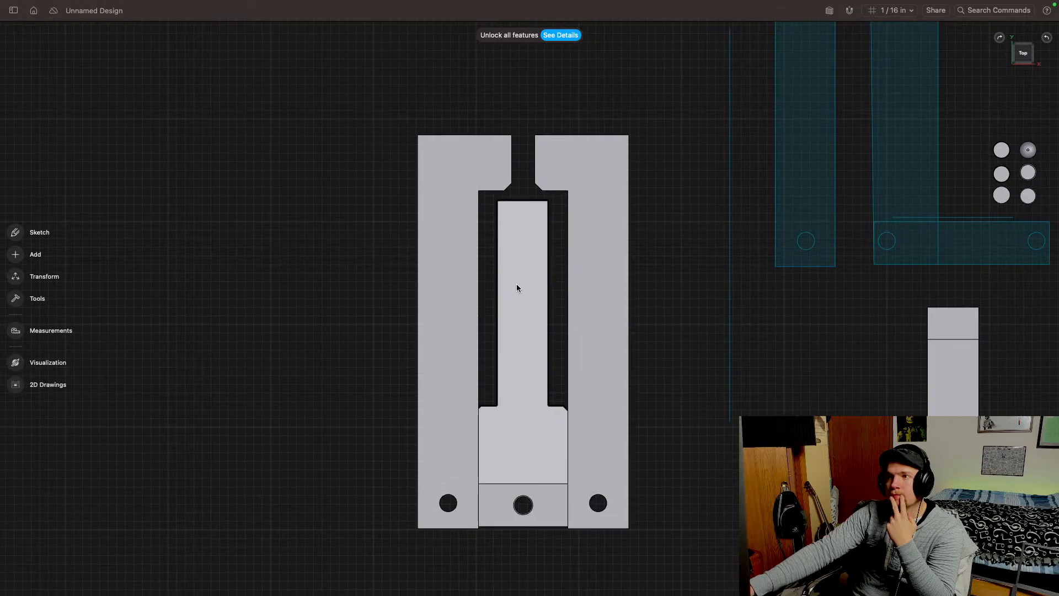
middle_click_drag(517, 284, 494, 149)
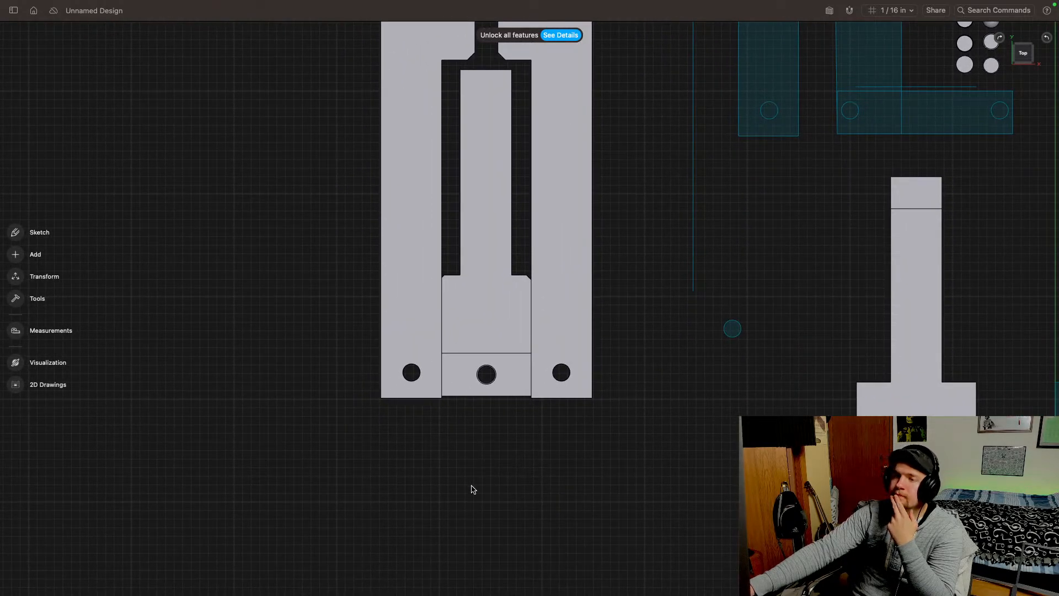
middle_click_drag(416, 422, 461, 408)
Step: Examine the assembly from the side and front, checking the plate inside the bar's slot and the forked arms around the bar ends
left_click(1023, 54)
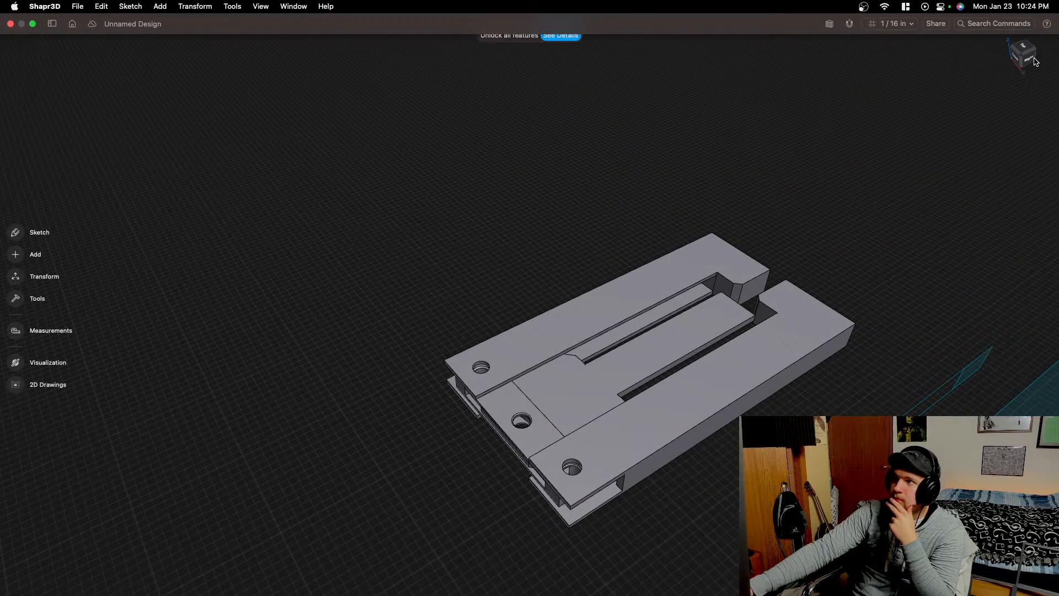
left_click(1034, 61)
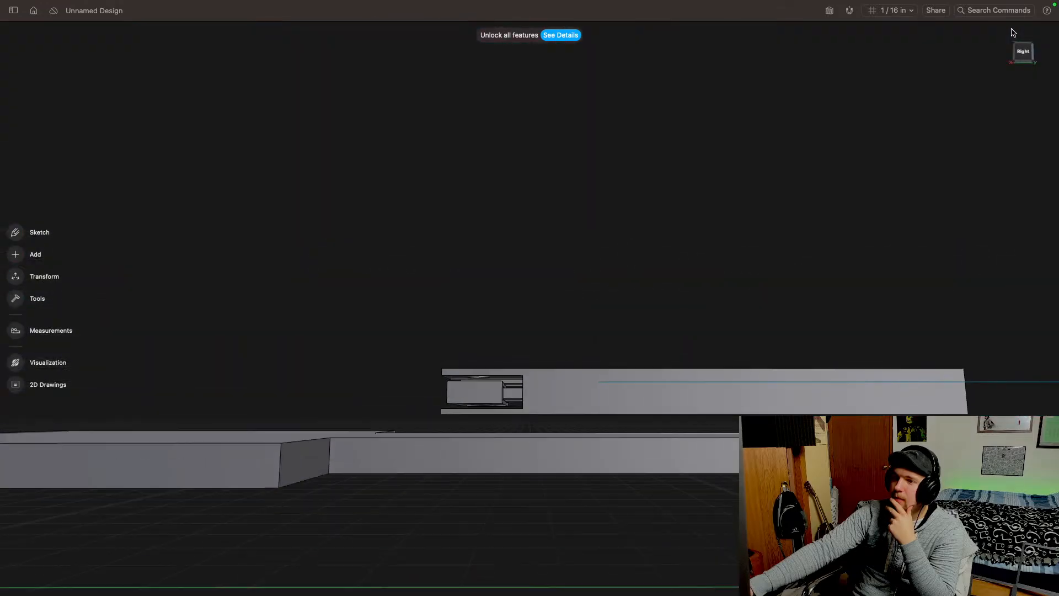
right_click_drag(1012, 29, 1054, 33)
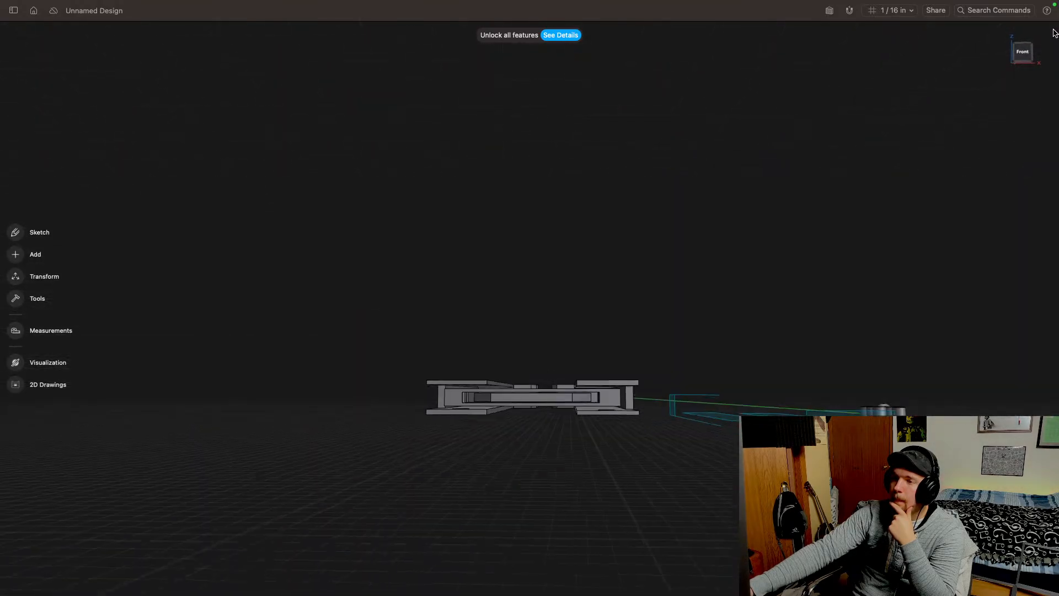
scroll(711, 365, "up", 5)
scroll(607, 419, "down", 2)
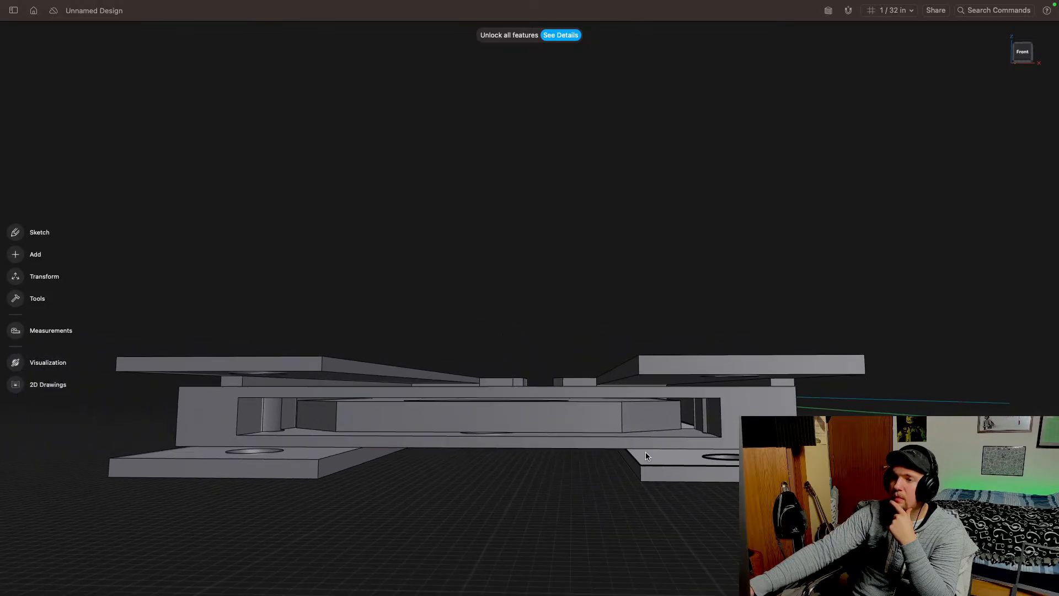
scroll(545, 469, "up", 5)
scroll(545, 470, "up", 3)
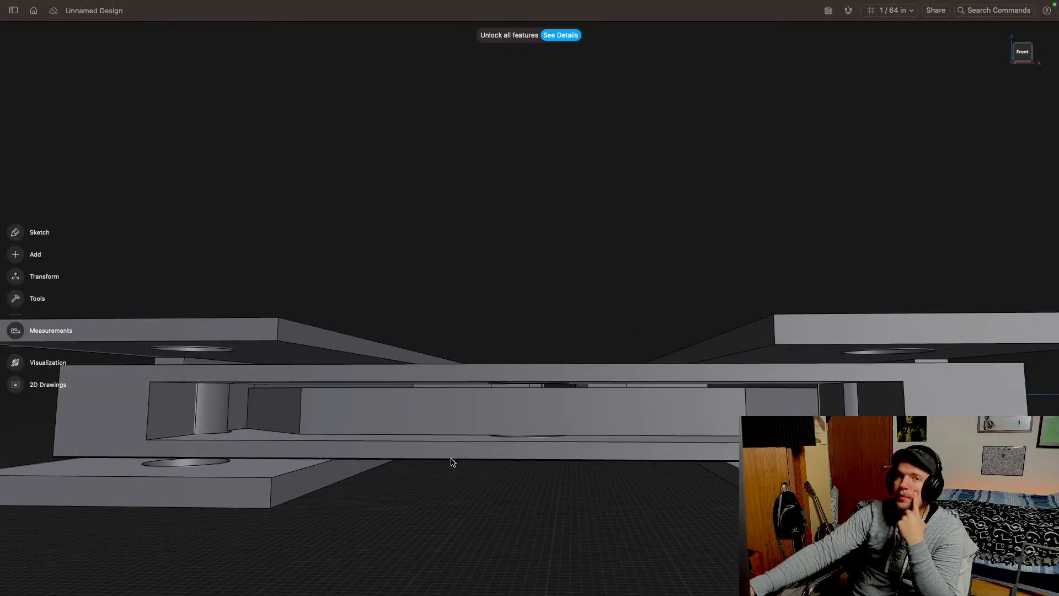
scroll(453, 462, "down", 1)
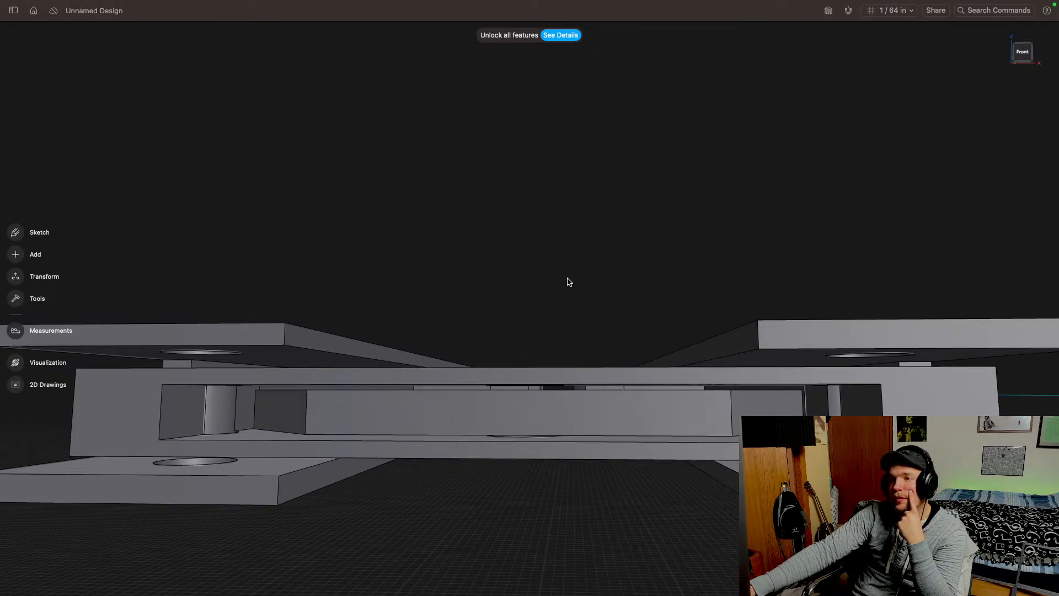
middle_click_drag(570, 282, 545, 256)
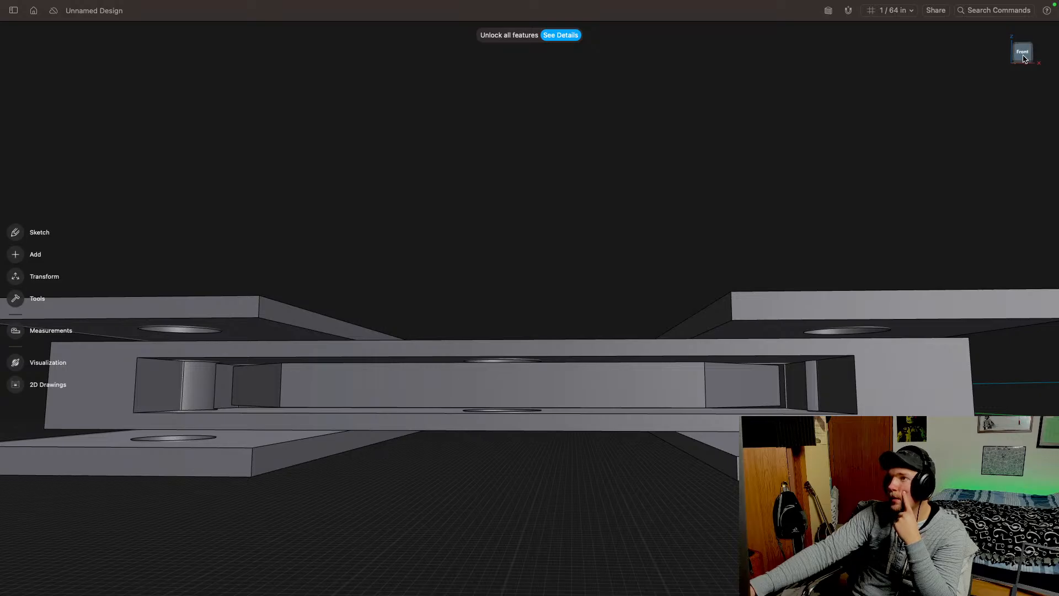
mouse_move(1025, 59)
left_mouse_down()
mouse_move(1032, 101)
mouse_move(1023, 70)
left_mouse_up()
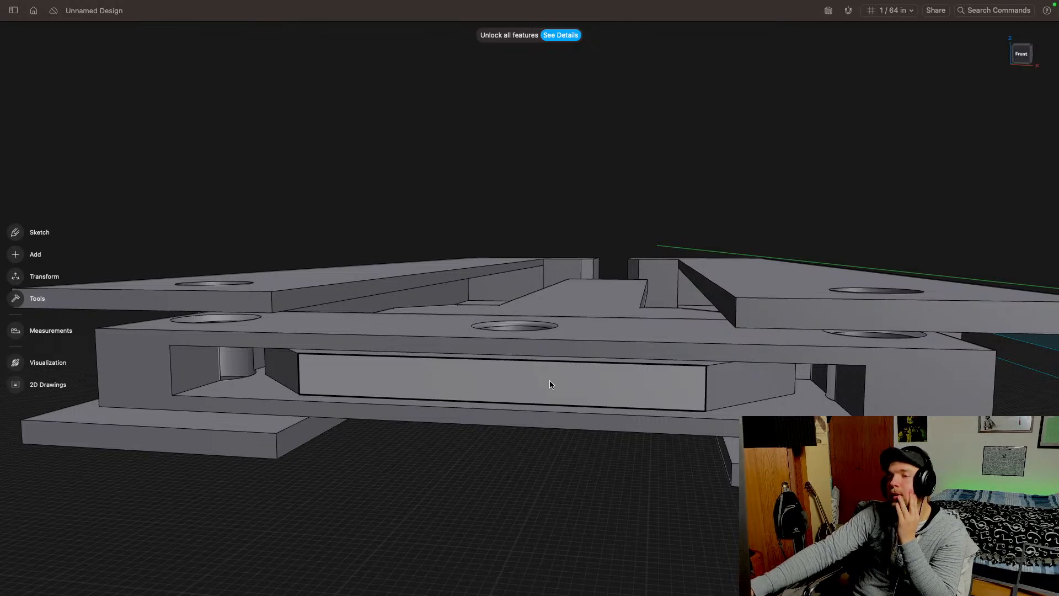
middle_click_drag(531, 322, 482, 311)
scroll(480, 311, "down", 5)
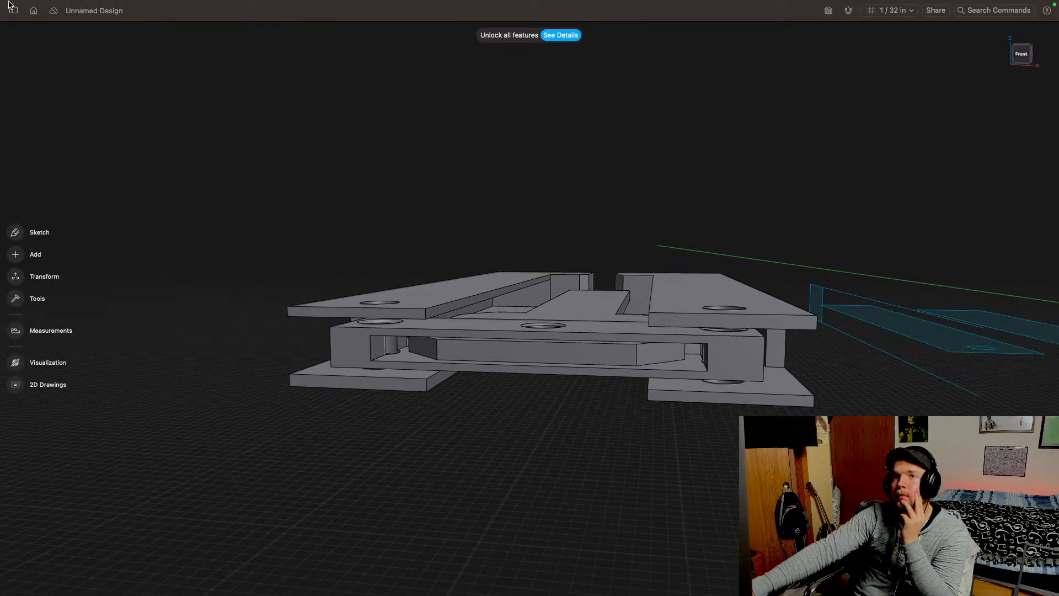
Step: Create a folder in the item list and move all the bodies and sketch planes into it
left_click(15, 6)
left_click(163, 124)
left_click(14, 10)
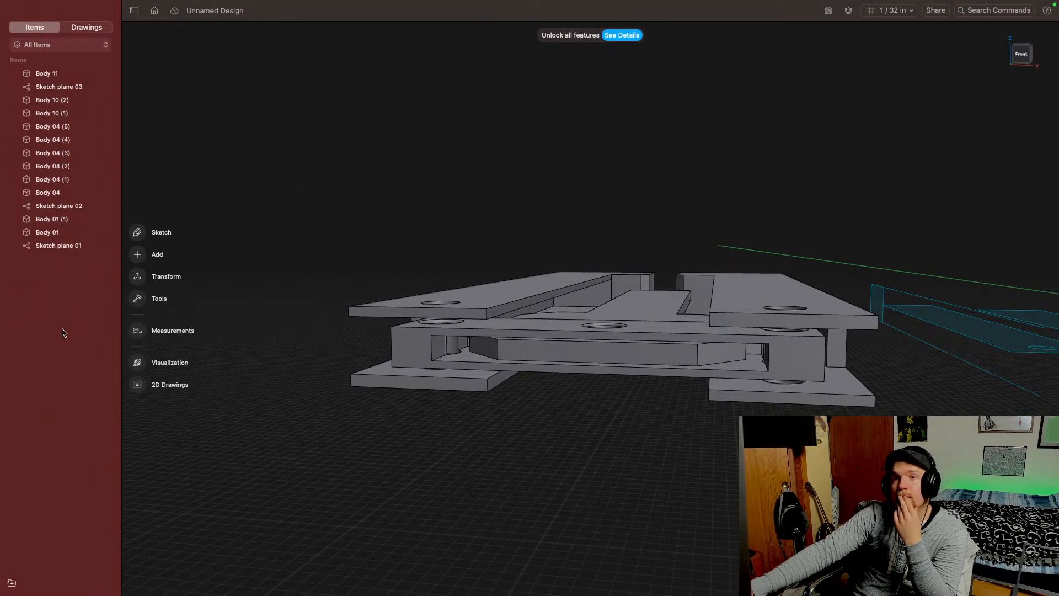
left_click(12, 583)
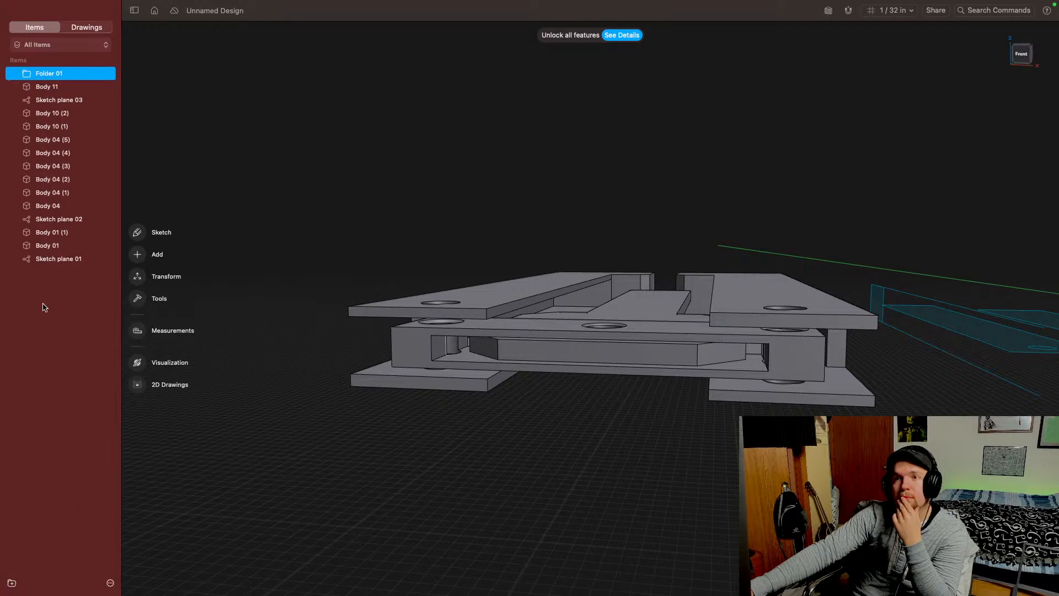
double_click(55, 260)
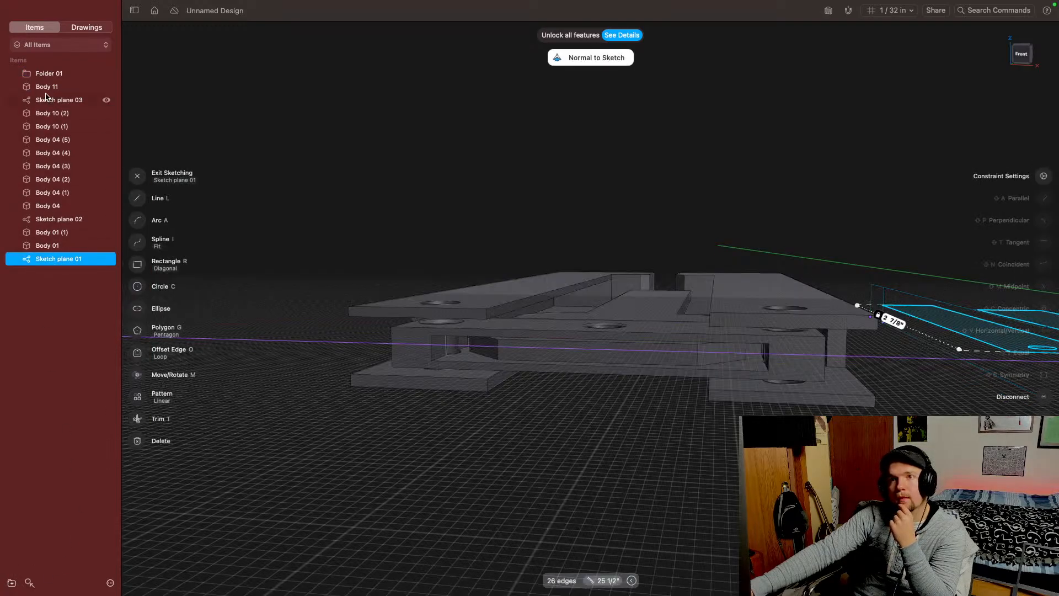
left_click(47, 247)
mouse_move(45, 239)
left_mouse_down()
mouse_move(52, 99)
mouse_move(41, 76)
left_mouse_up()
left_click(51, 87)
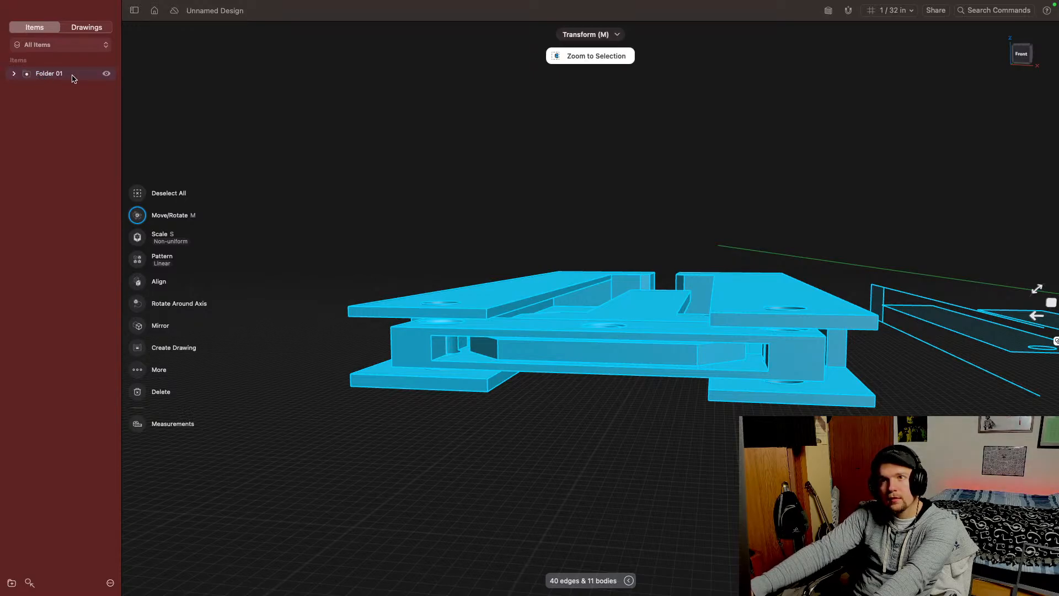
Step: Toggle the folder's visibility off and on to check its contents in the model
left_click(106, 75)
left_click(106, 74)
left_click(106, 75)
left_click(106, 75)
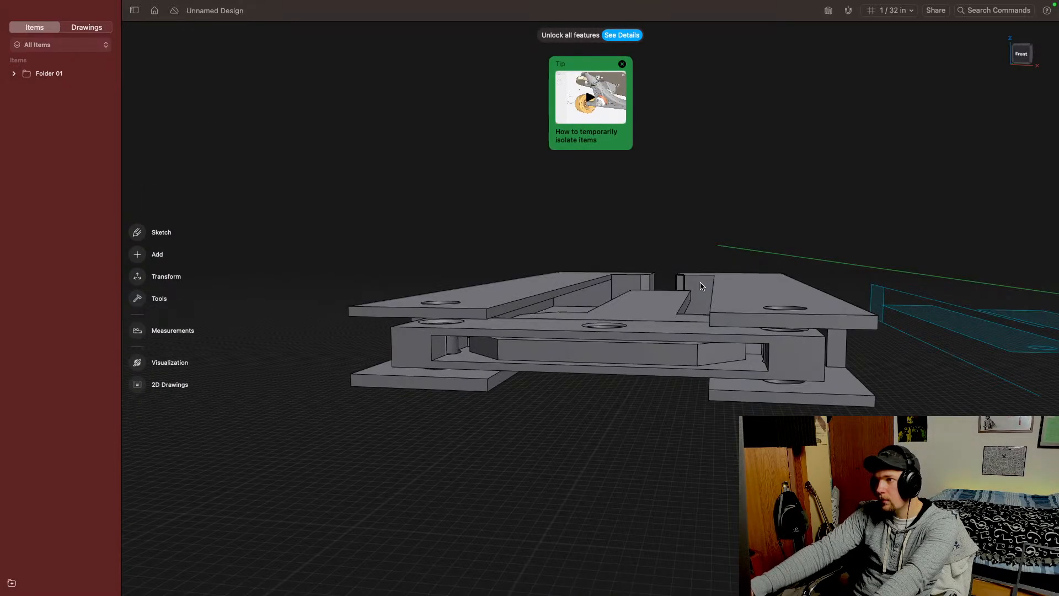
Step: Rename the folder holding all the parts and sketches as "balisong key"
middle_click_drag(702, 284, 465, 408)
scroll(465, 409, "down", 5)
left_click(38, 74)
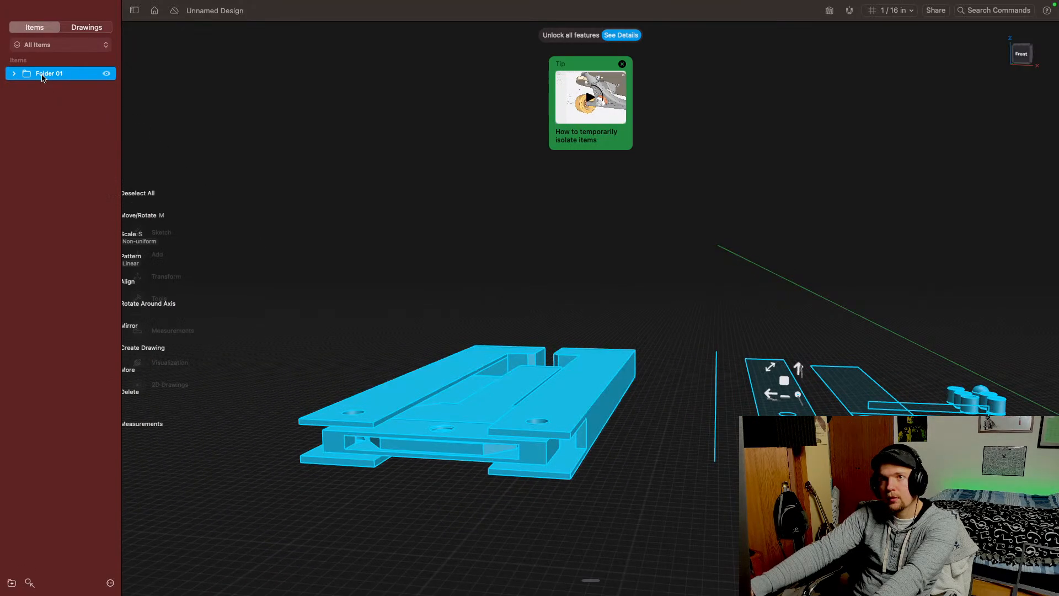
right_click(53, 75)
left_click(104, 97)
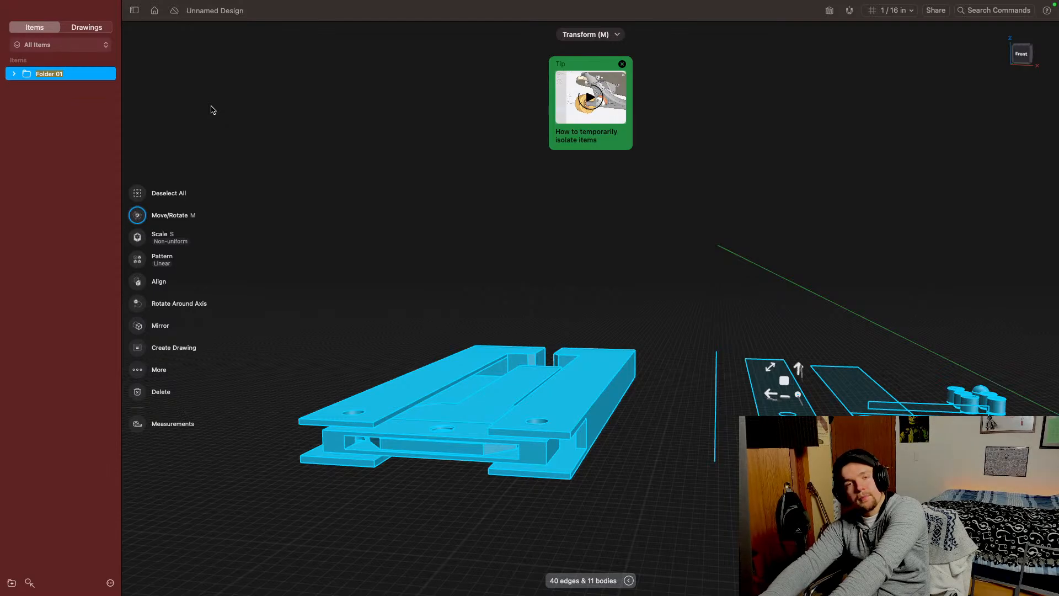
type("ball")
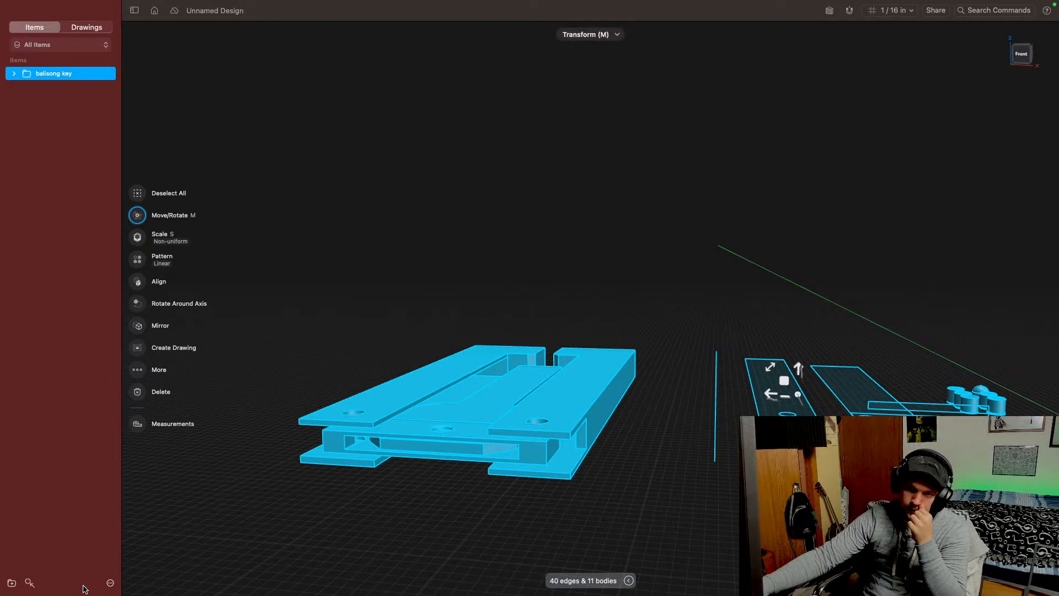
Step: Undo the folder added inside balisong key, collapse balisong key and create a new folder at the top level of the item list
left_click(10, 582)
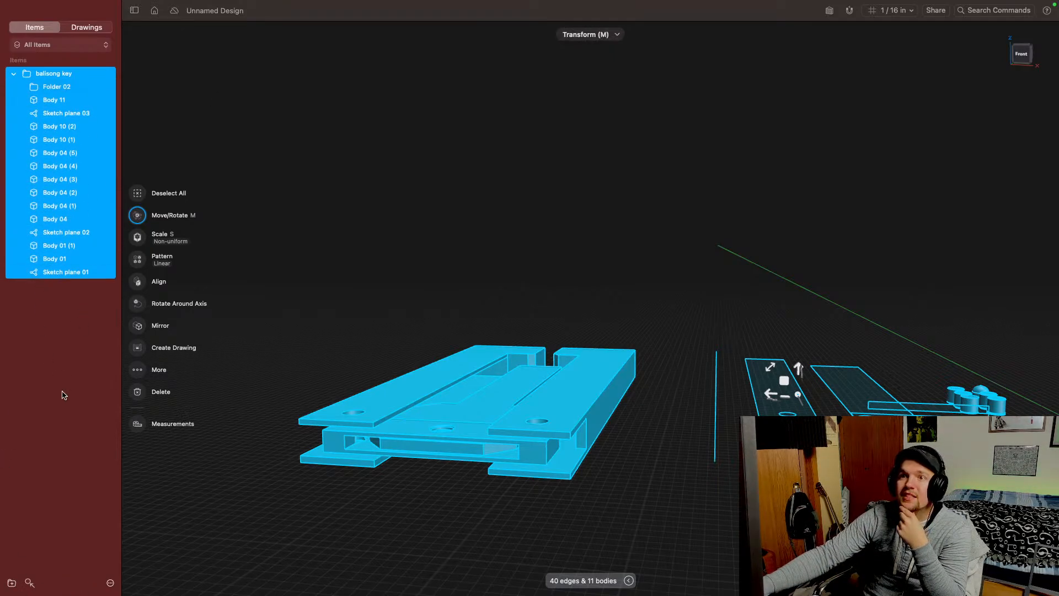
key("super+z")
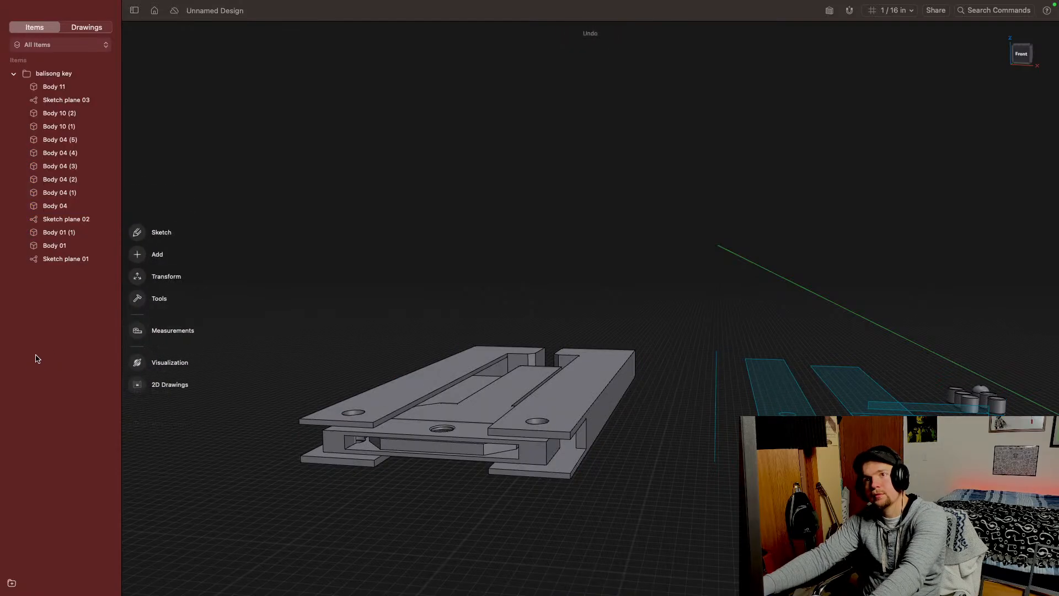
left_click(13, 73)
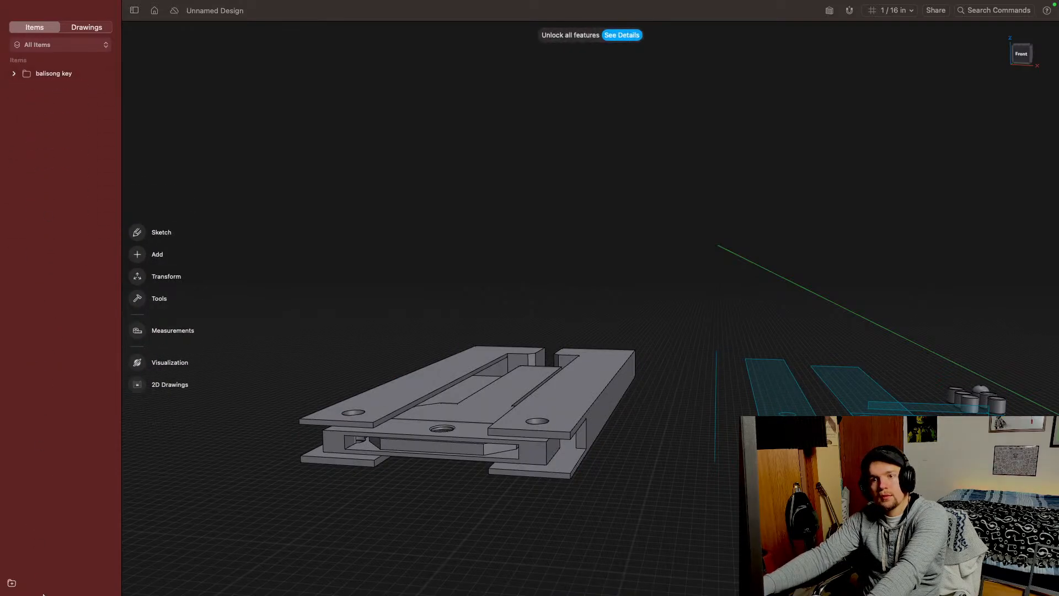
left_click(12, 585)
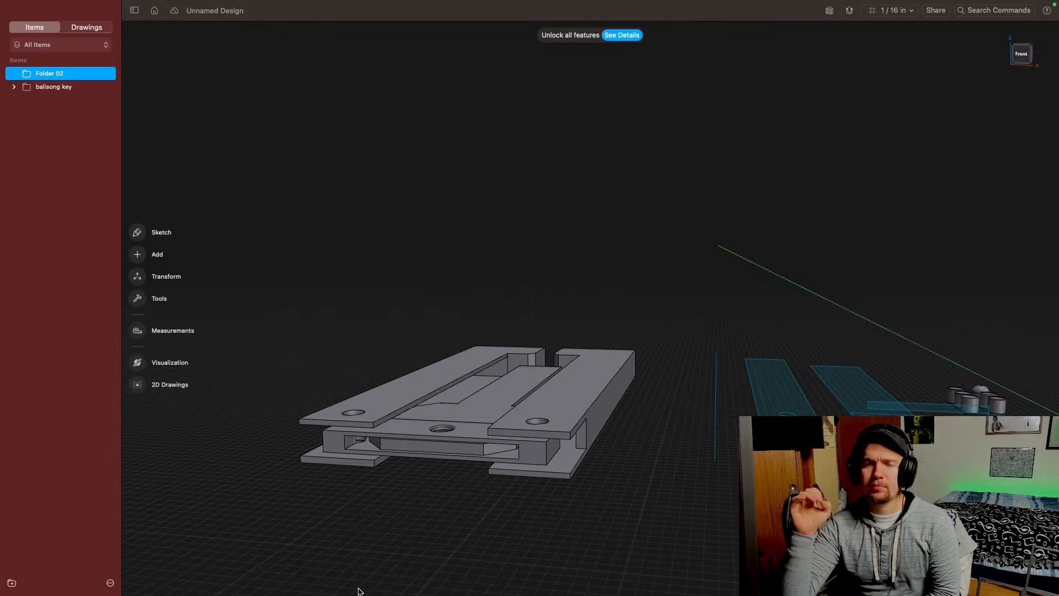
Step: Switch to OBS Studio and change the active scene to Just Cam
key("ctrl+Left")
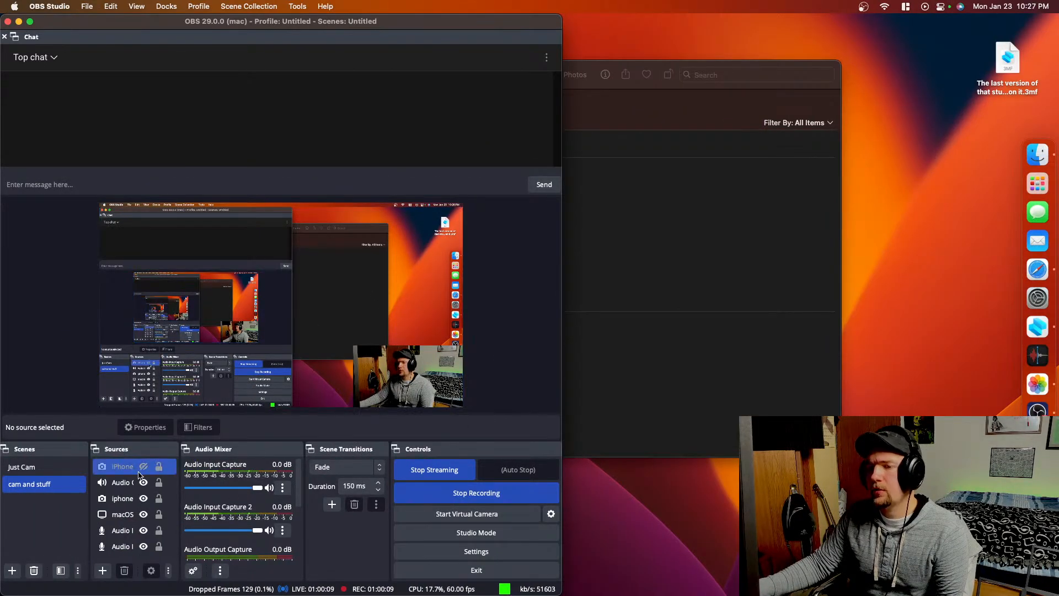
left_click(25, 466)
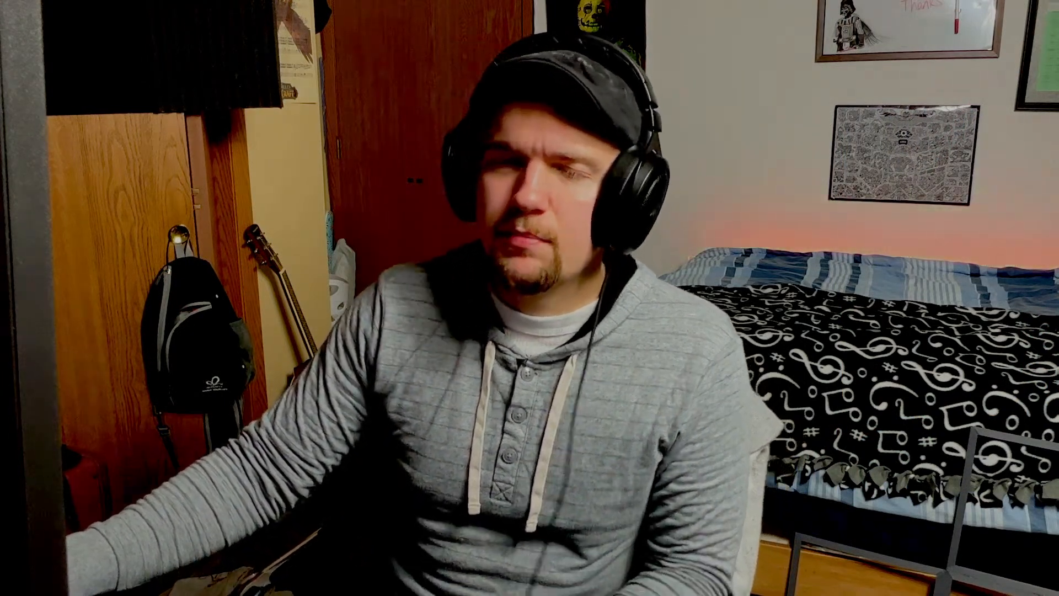